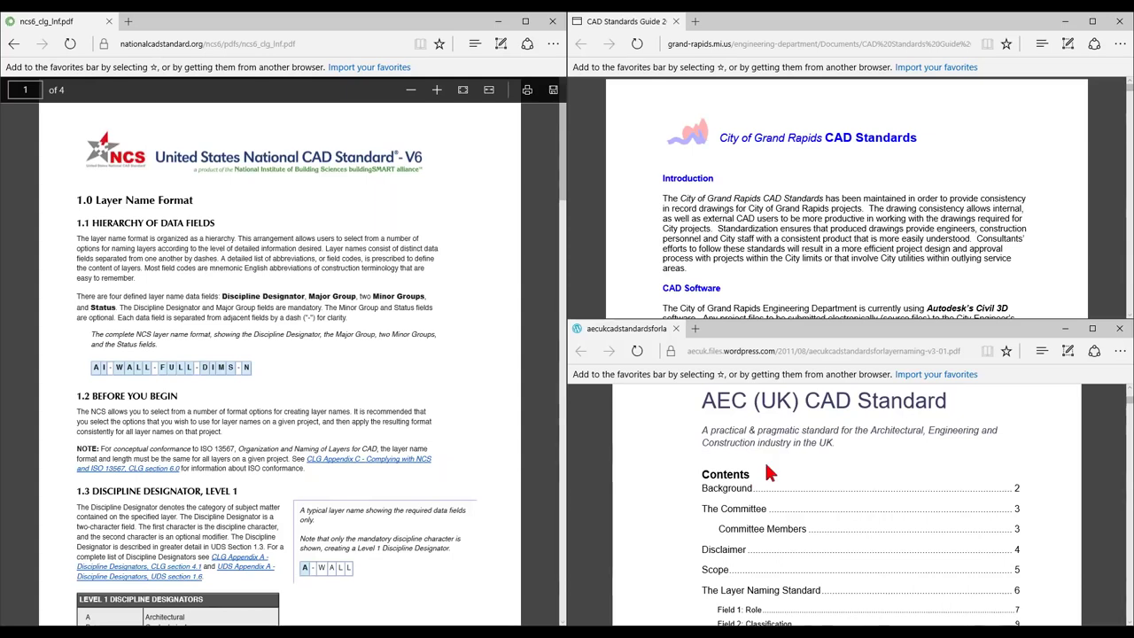
# Step: Review the AEC, Grand Rapids and NCS layer name format standards PDFs
pyautogui.moveTo(946, 401); pyautogui.dragTo(784, 625)
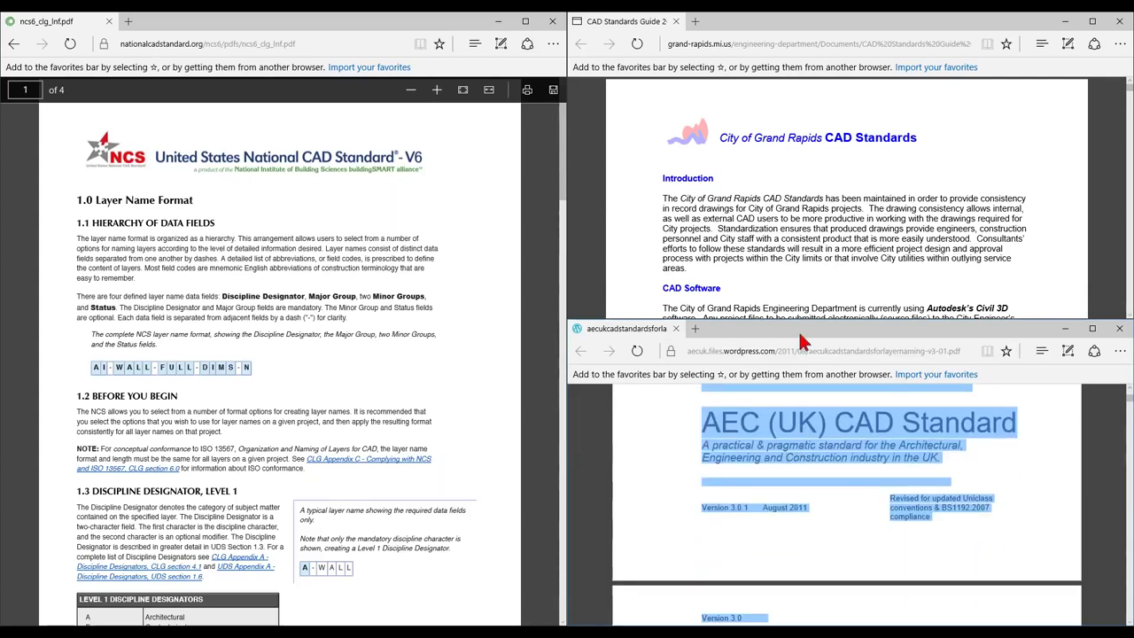
pyautogui.click(803, 187)
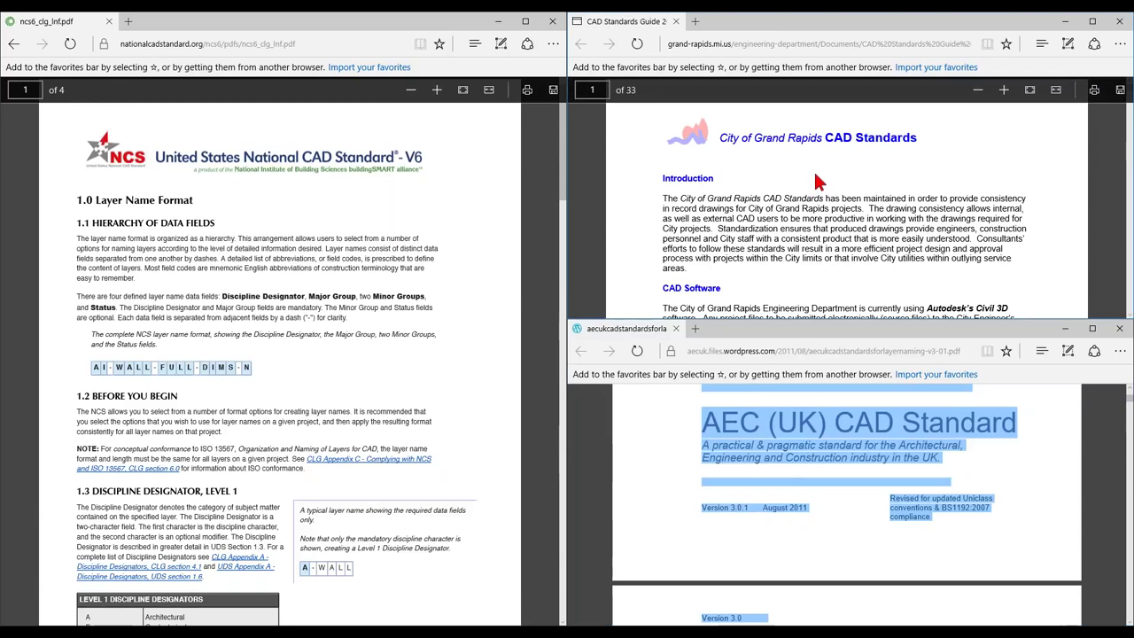
pyautogui.click(407, 240)
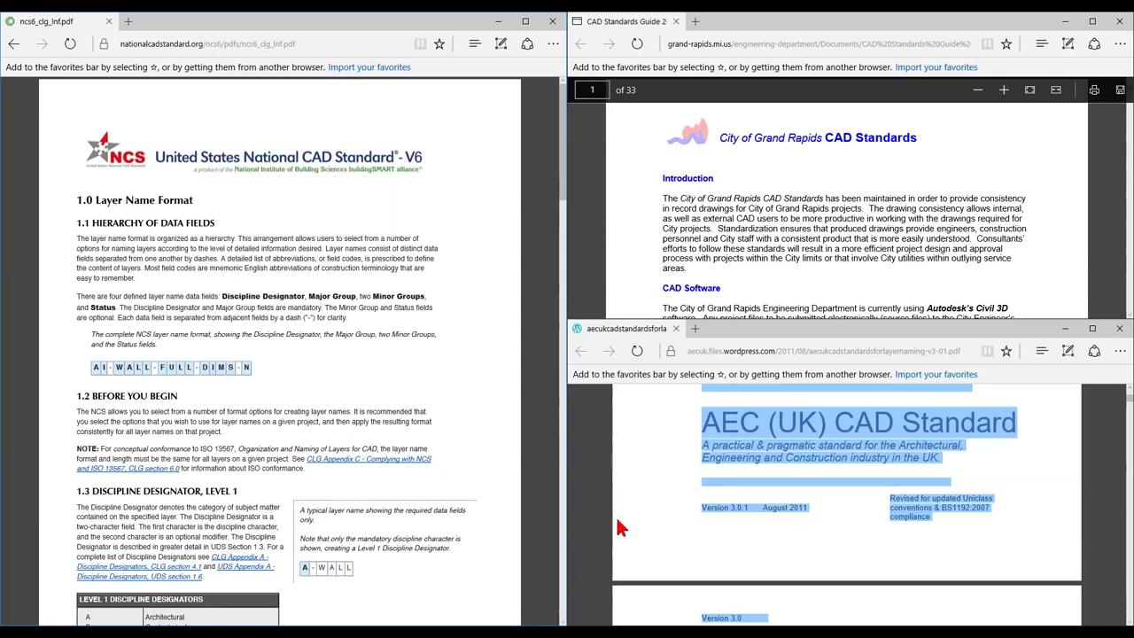
# Step: Create new drawing Drawing2 from acad.dwt after previewing the MyCompany-Model and MyCompany-Sheet templates
pyautogui.moveTo(626, 618)
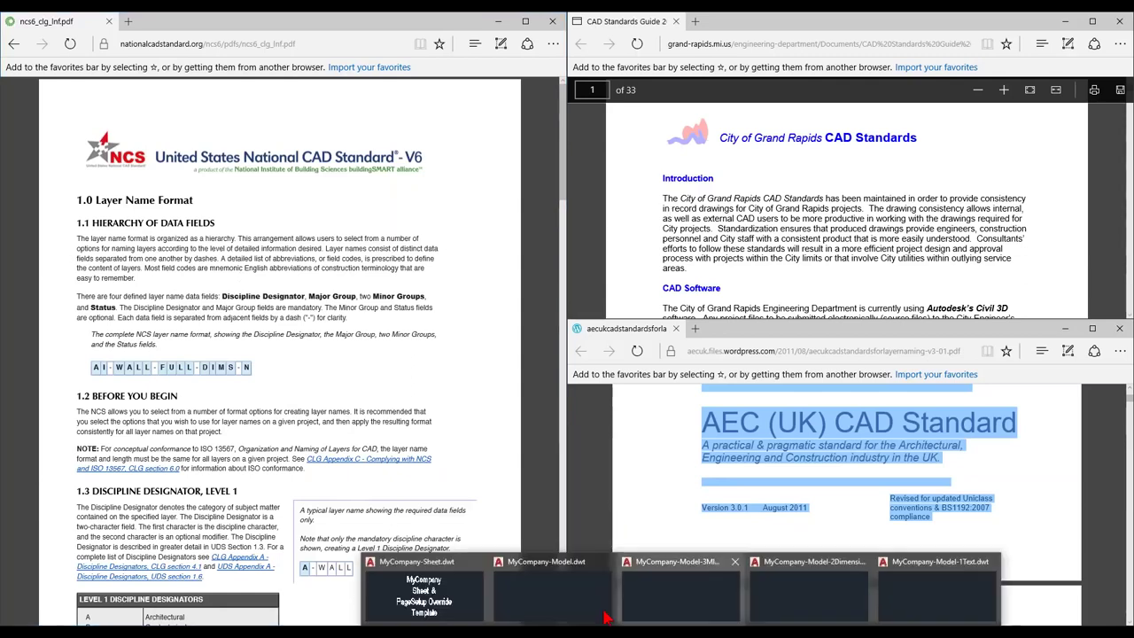
pyautogui.click(452, 587)
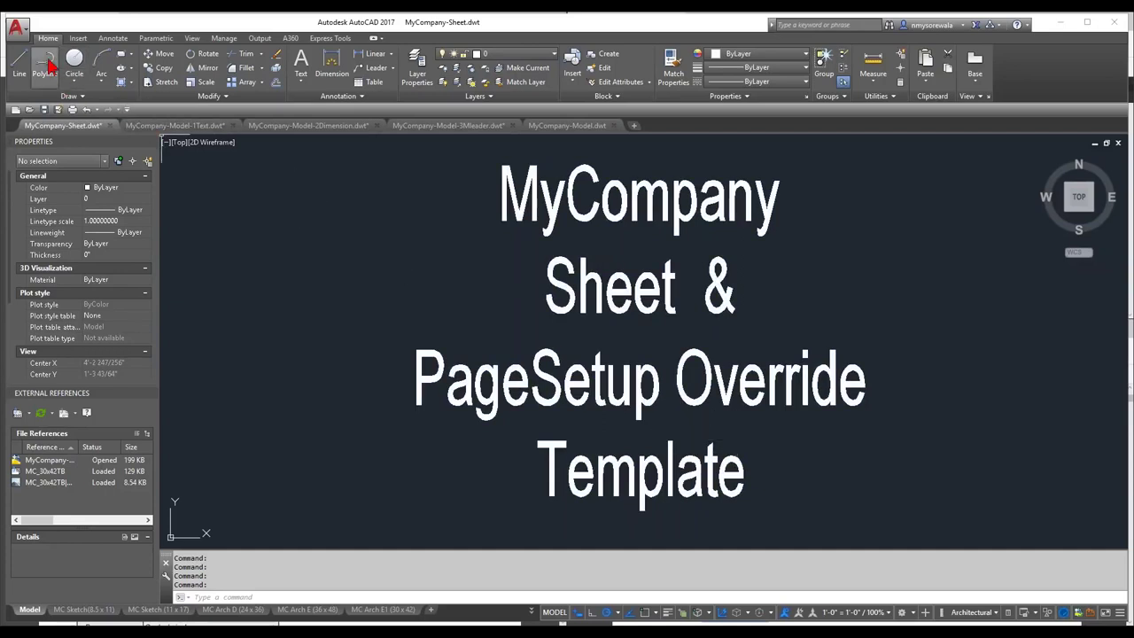
pyautogui.click(24, 31)
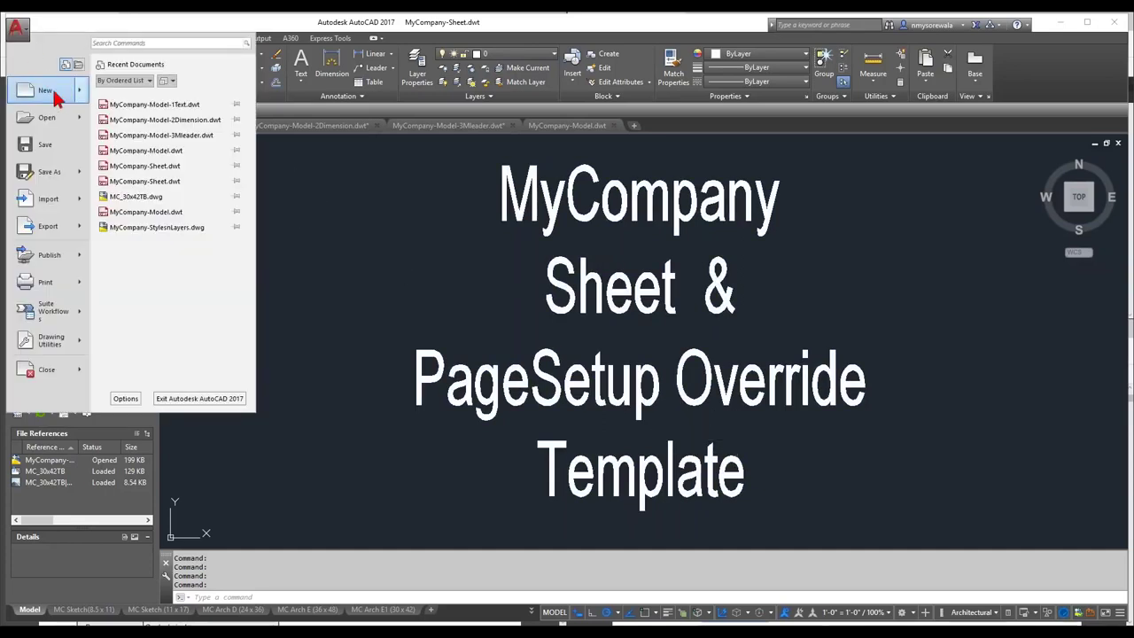
pyautogui.press('Escape')
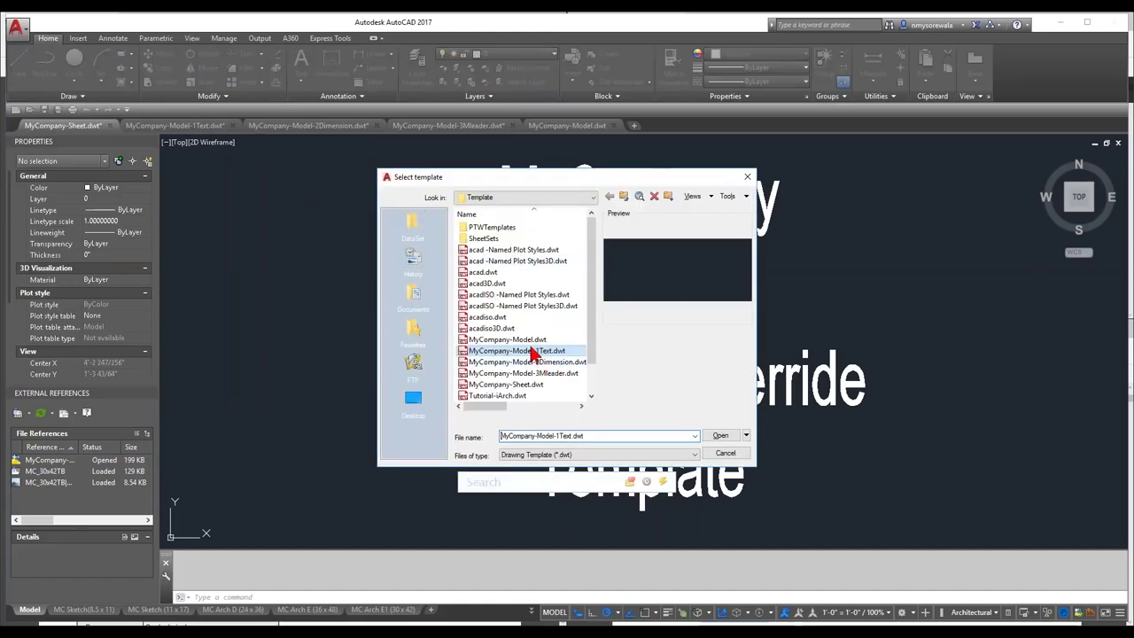
pyautogui.click(522, 340)
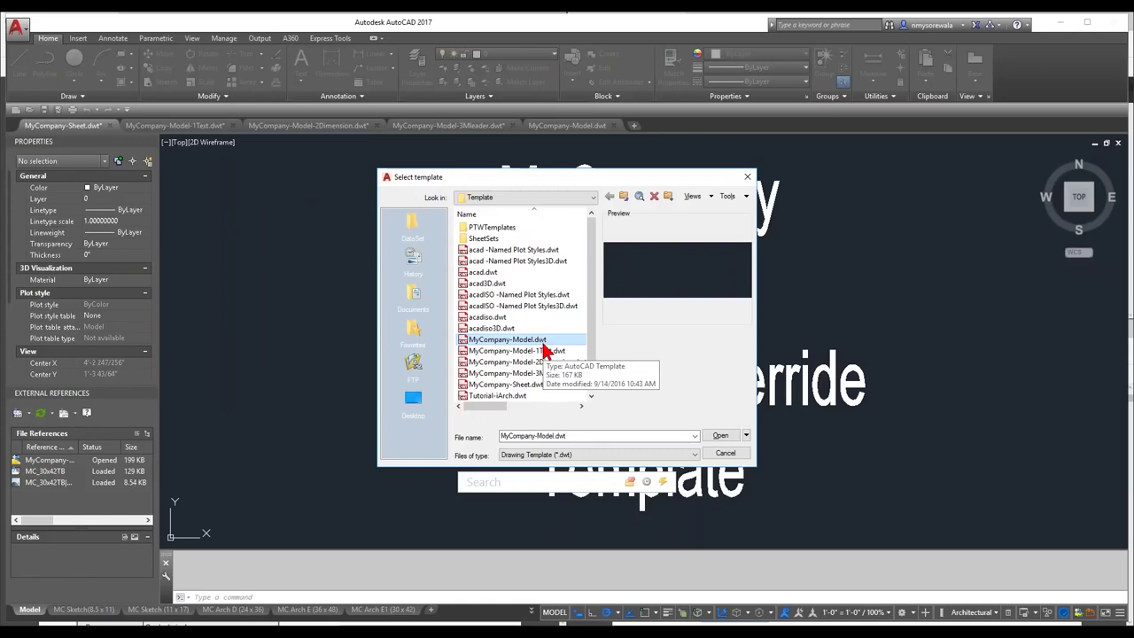
pyautogui.click(534, 384)
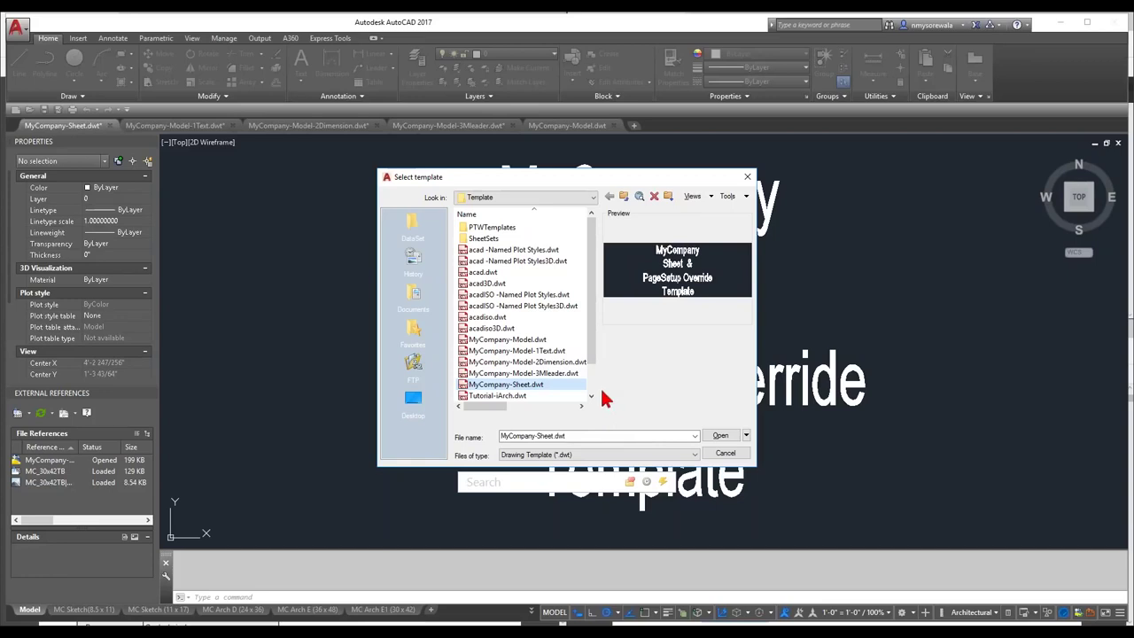
pyautogui.scroll(-1, 589, 381)
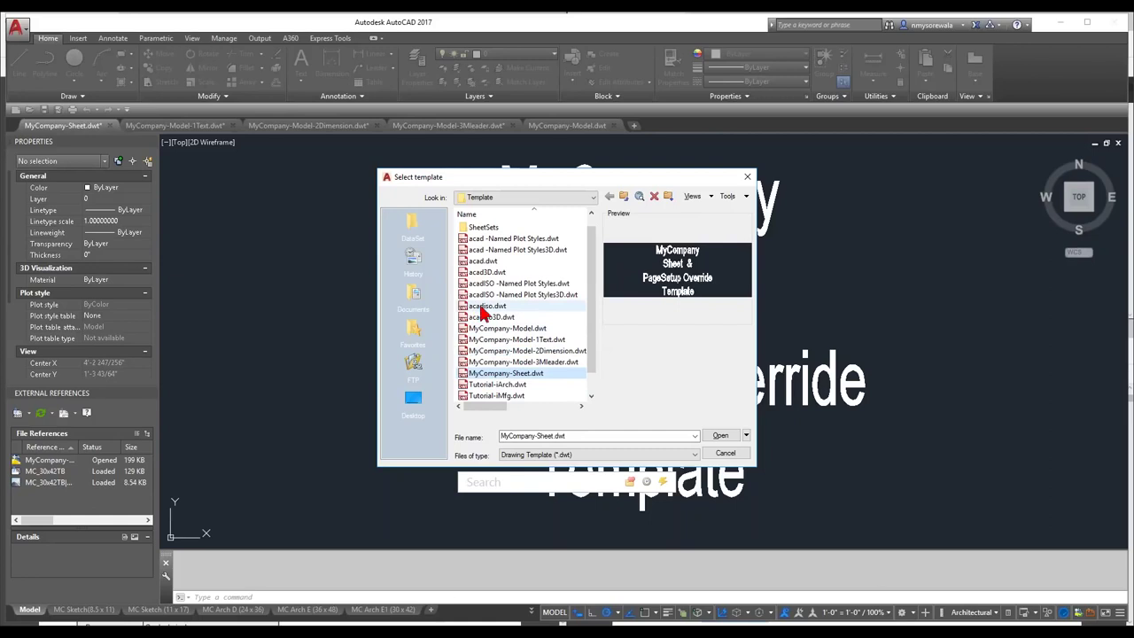
pyautogui.click(505, 264)
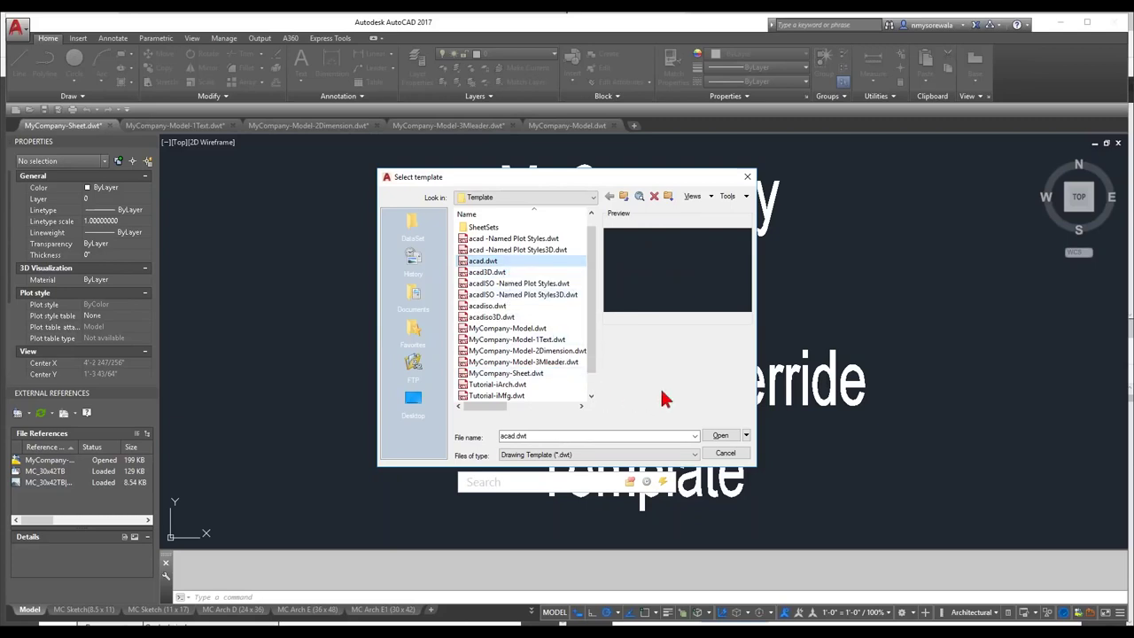
pyautogui.click(716, 436)
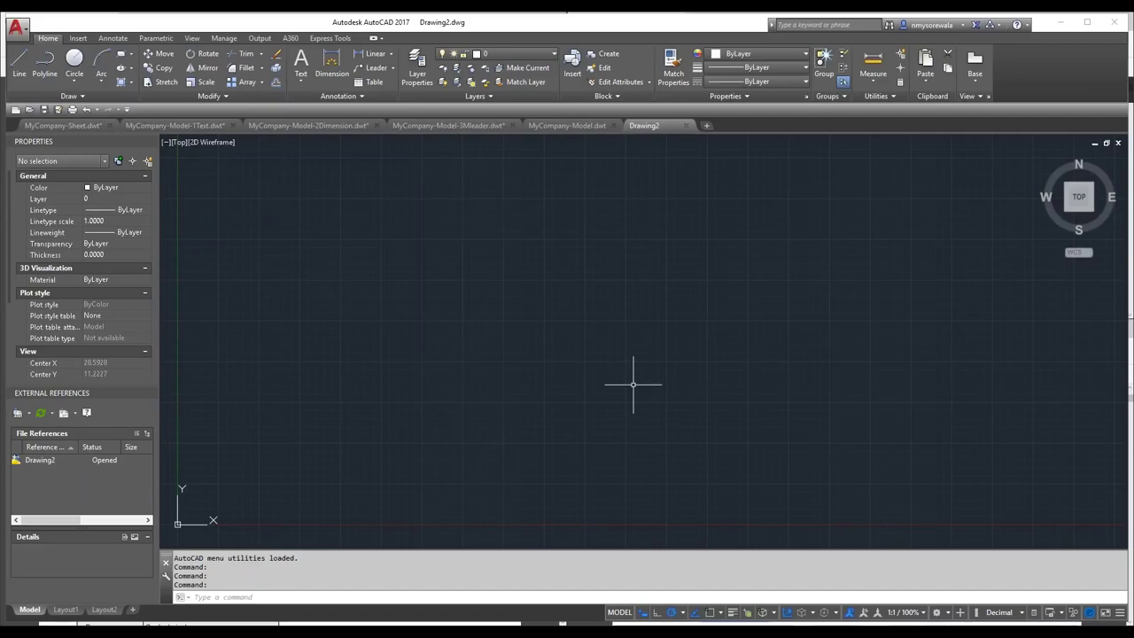
# Step: In Options > Files, show the Drawing, Sheet Set and QNEW template paths
pyautogui.rightClick(457, 581)
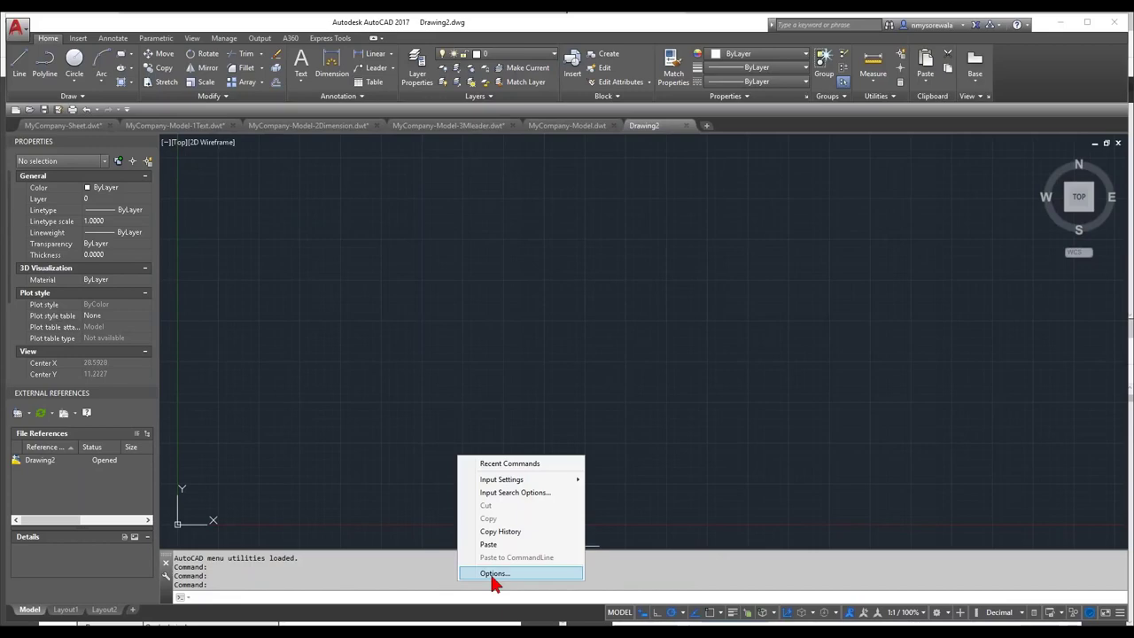
pyautogui.click(494, 574)
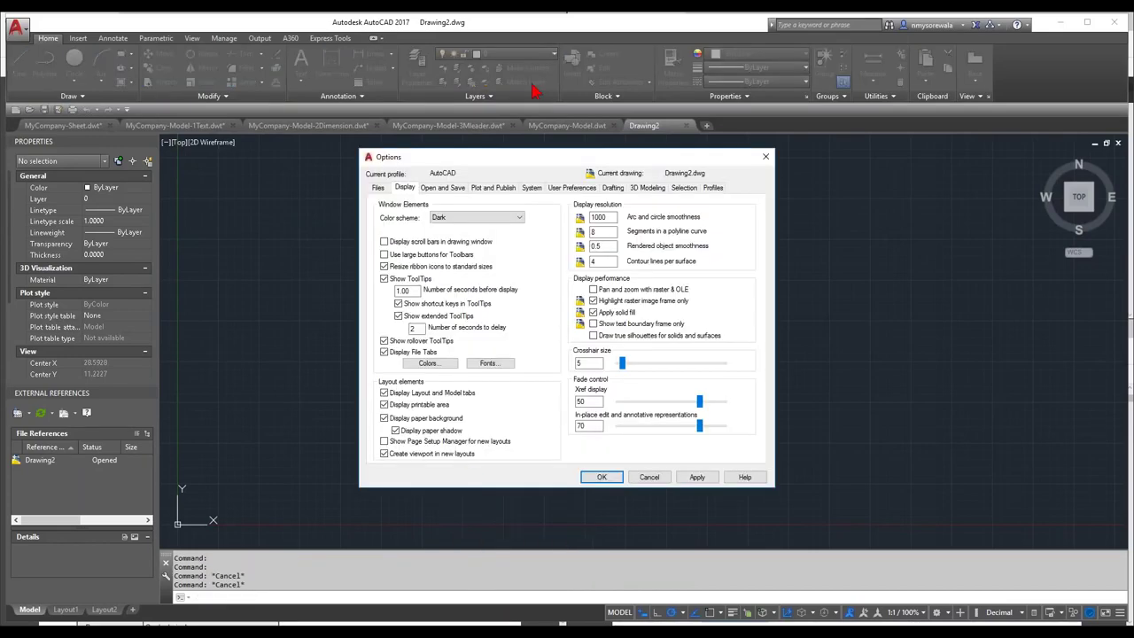
pyautogui.click(379, 189)
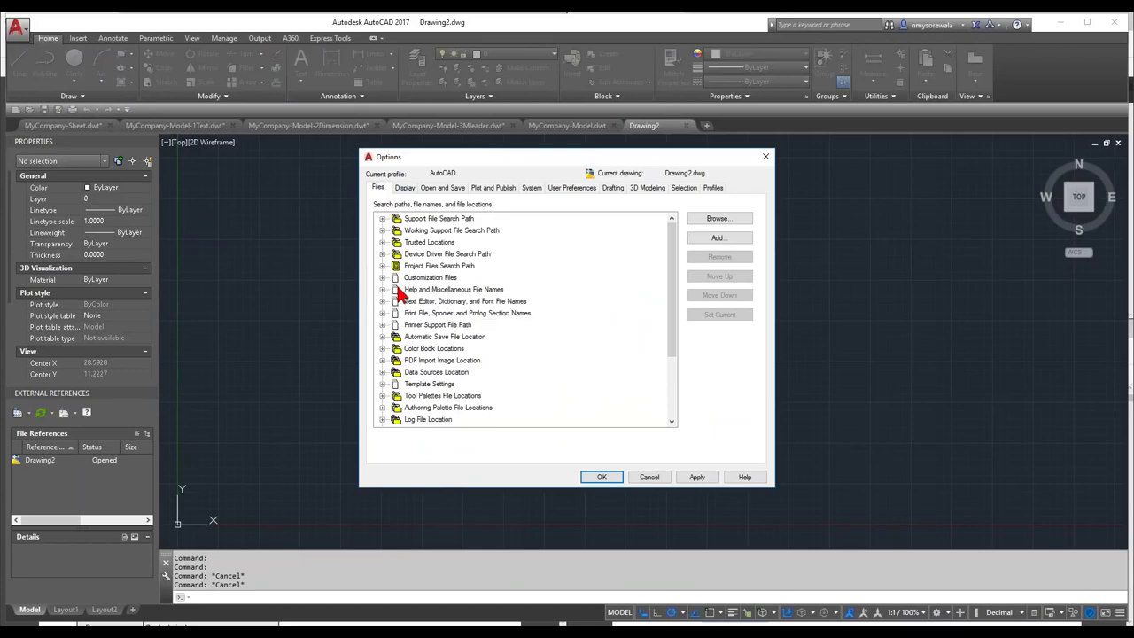
pyautogui.scroll(-1, 387, 401)
pyautogui.click(383, 348)
pyautogui.click(423, 348)
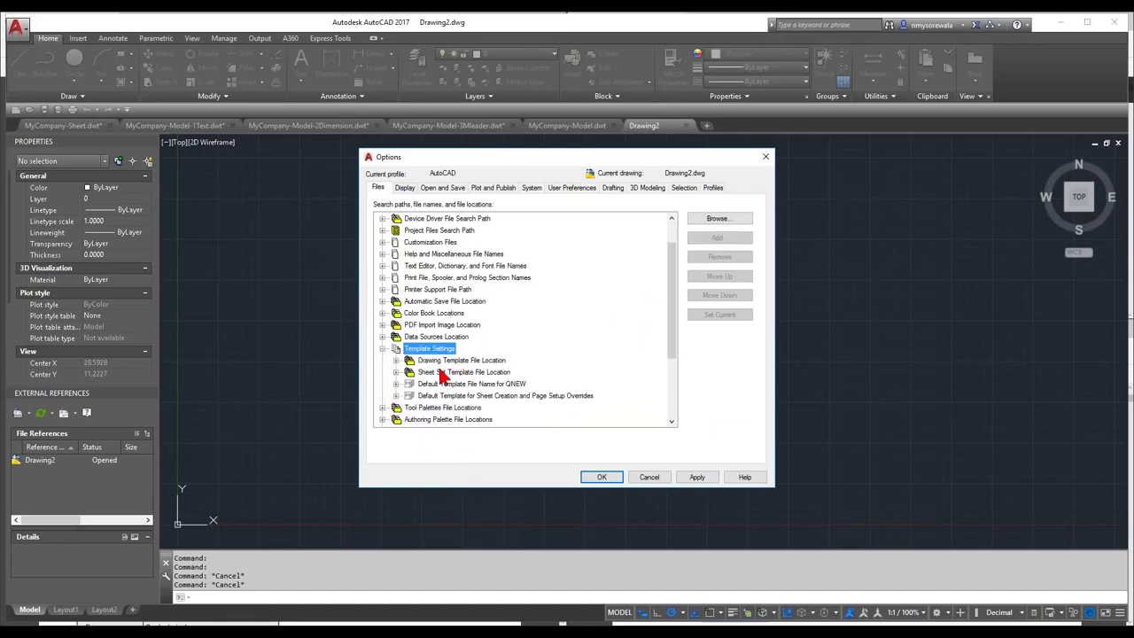
pyautogui.click(397, 361)
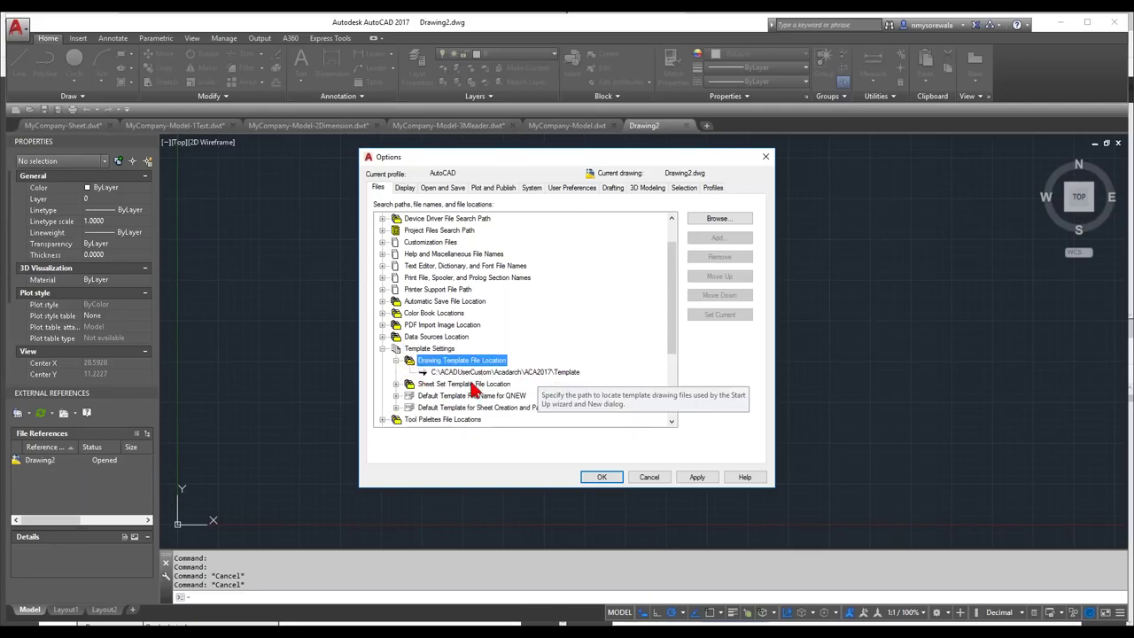
pyautogui.click(396, 384)
pyautogui.scroll(-3, 501, 379)
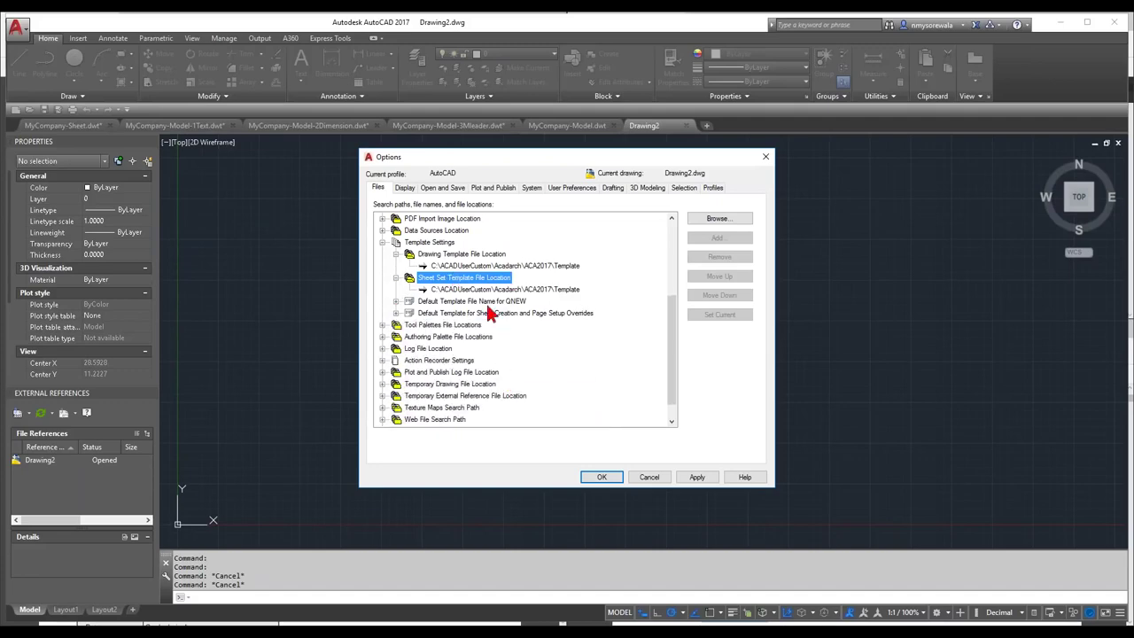
pyautogui.click(397, 302)
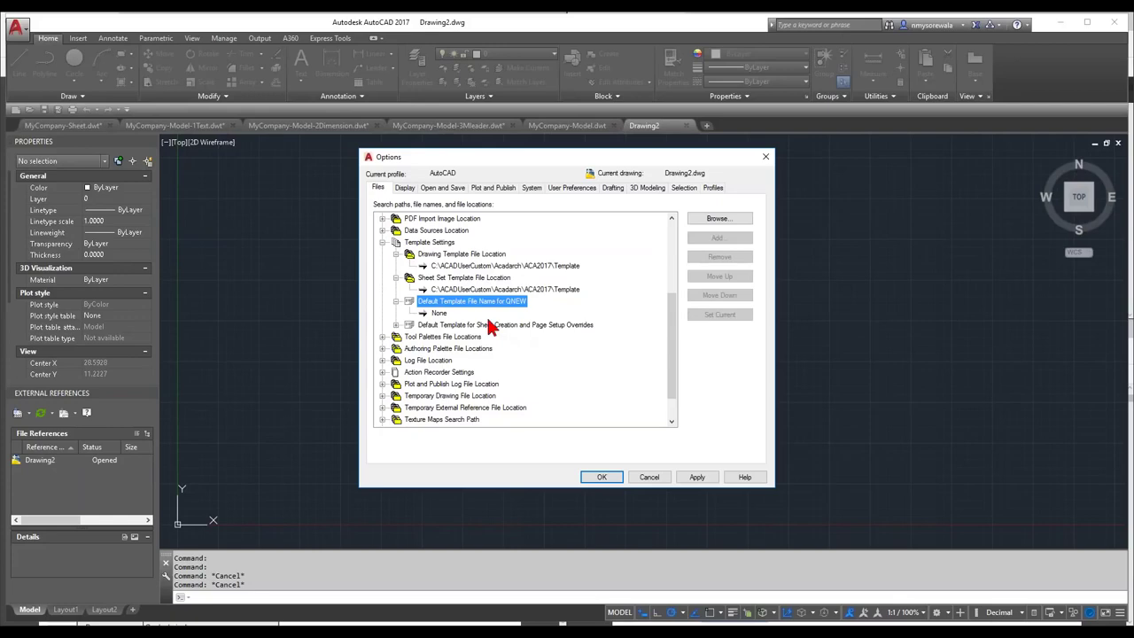
# Step: Set the QNEW default template to MyCompany-Model.dwt
pyautogui.click(439, 314)
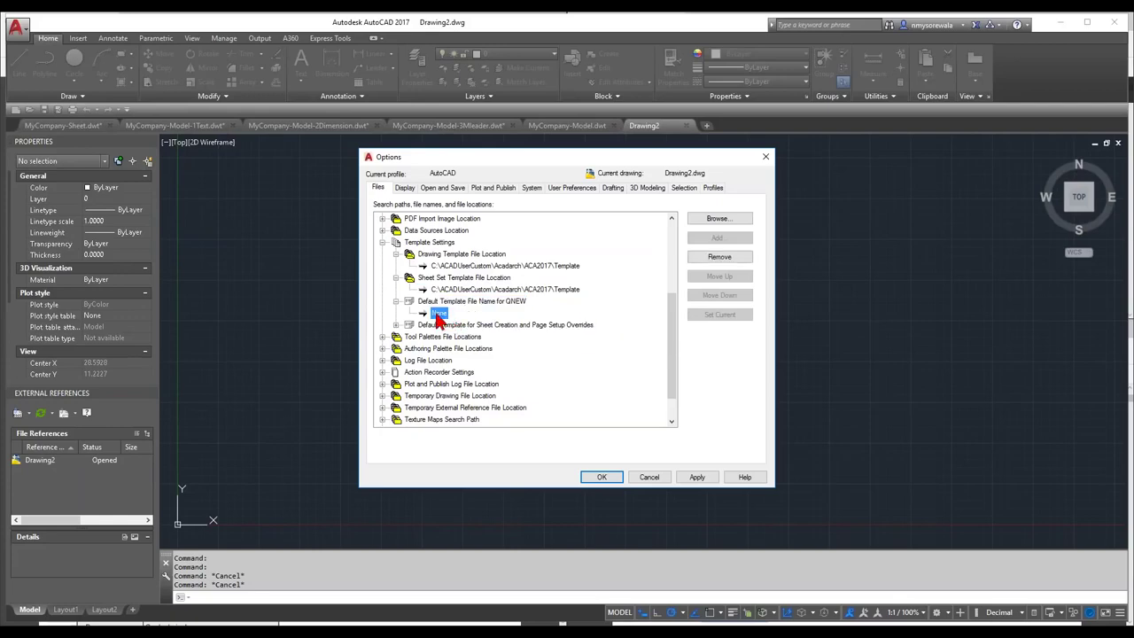
pyautogui.click(719, 217)
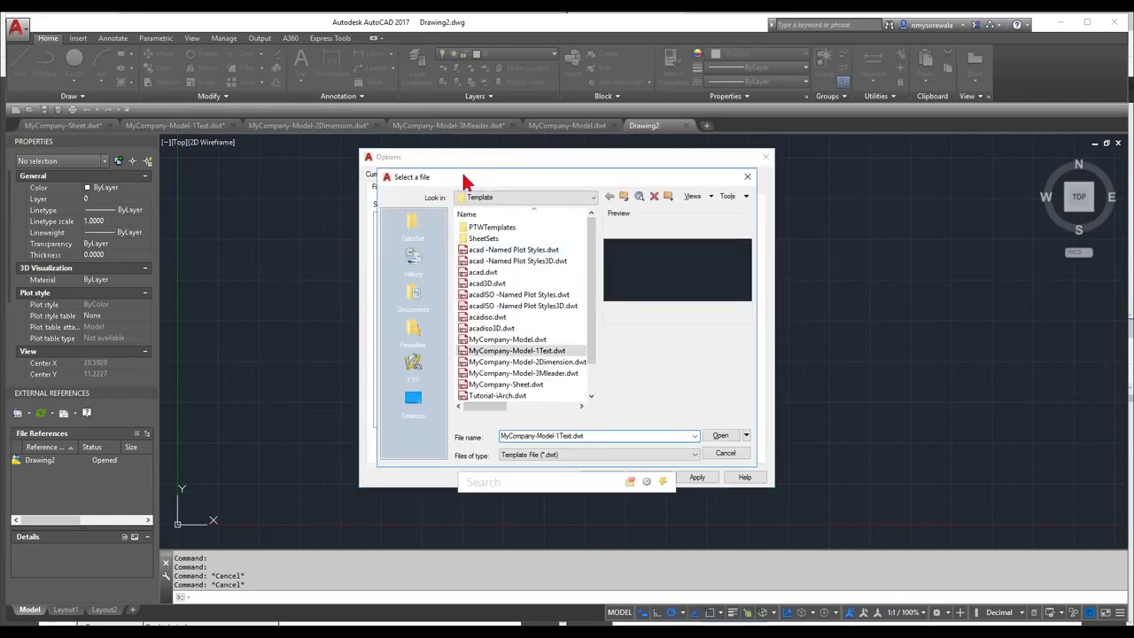
pyautogui.click(524, 340)
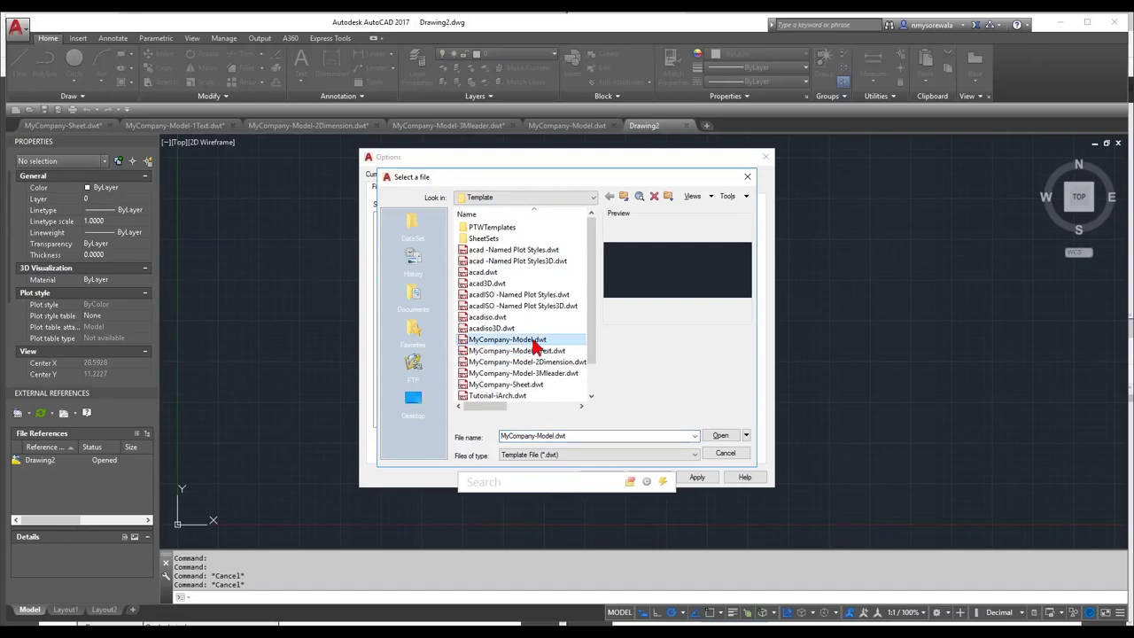
pyautogui.click(719, 436)
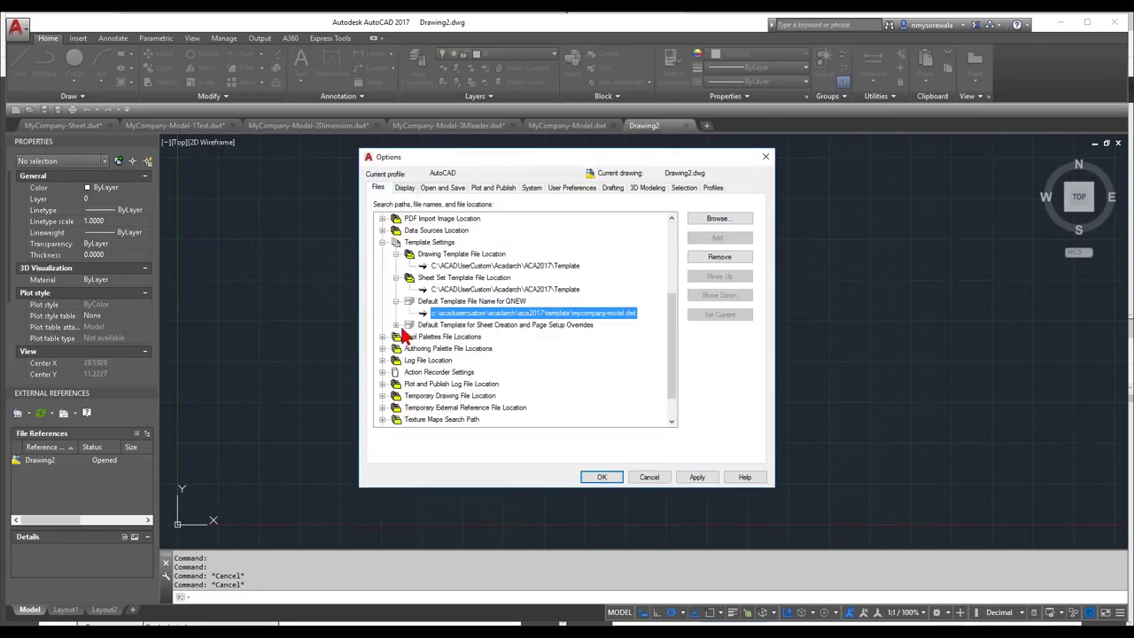
# Step: Set the Sheet Creation and Page Setup Overrides template to MyCompany-Sheet.dwt
pyautogui.doubleClick(473, 326)
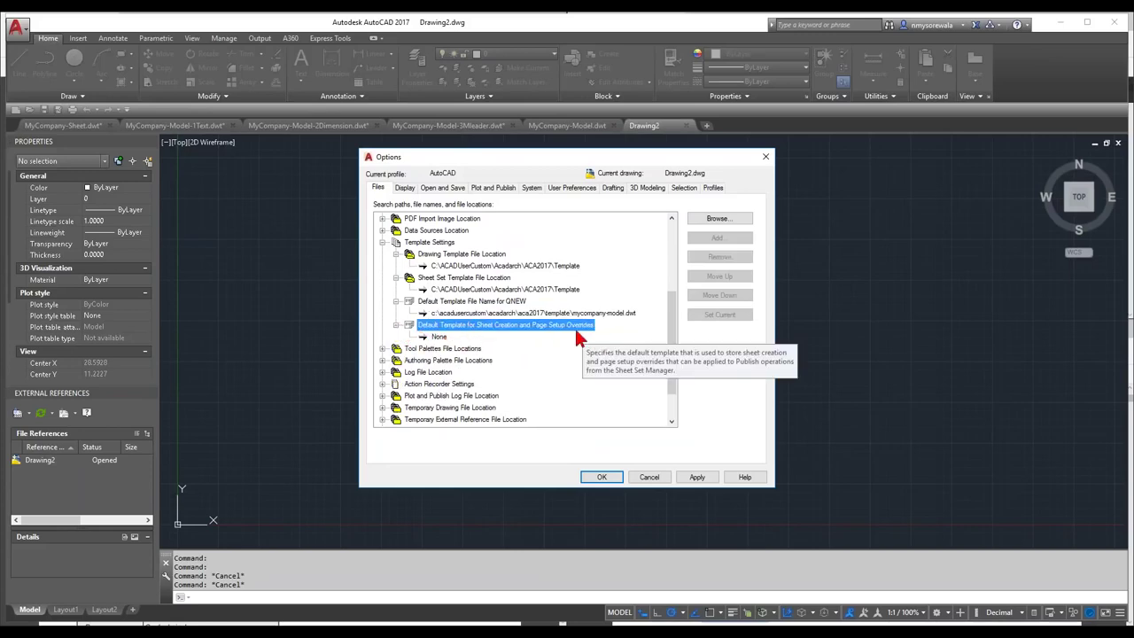
pyautogui.click(442, 340)
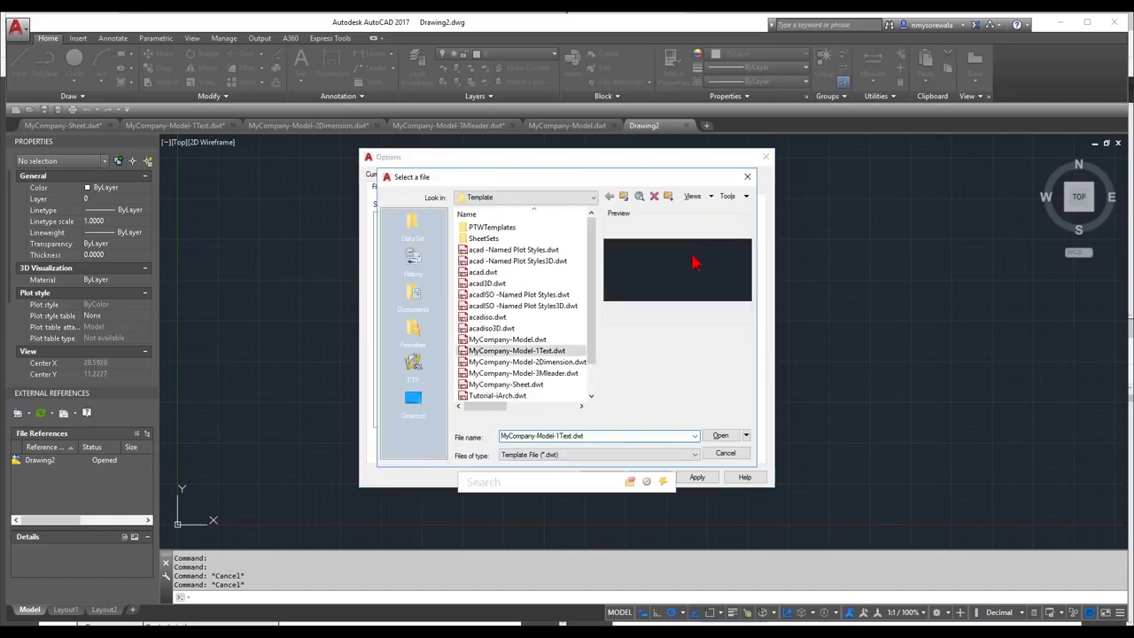
pyautogui.click(512, 386)
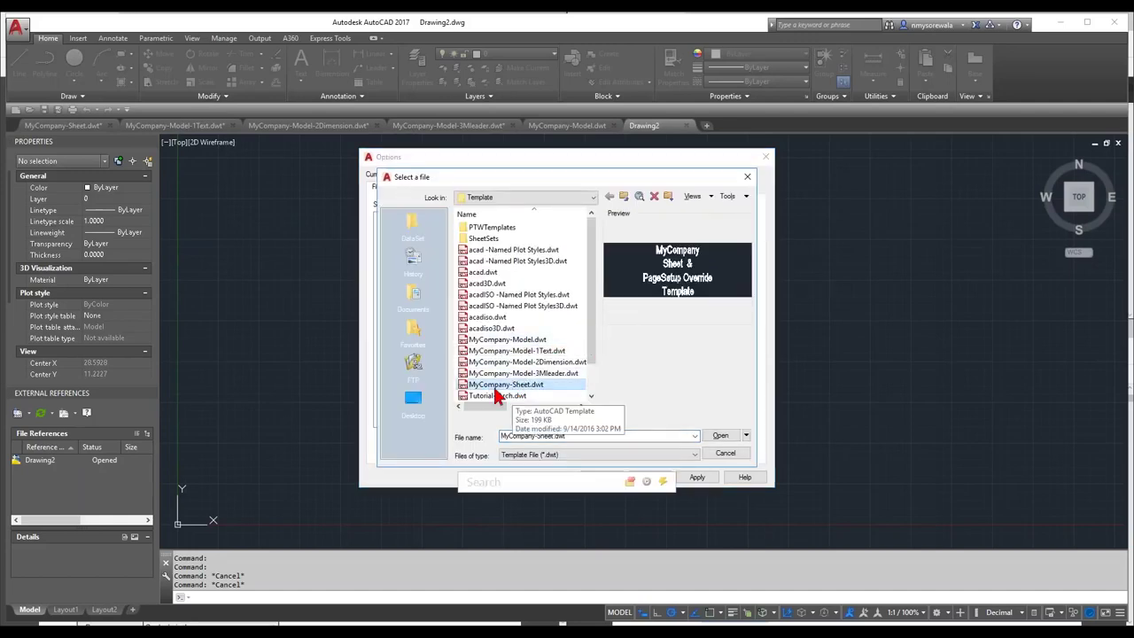
pyautogui.click(717, 435)
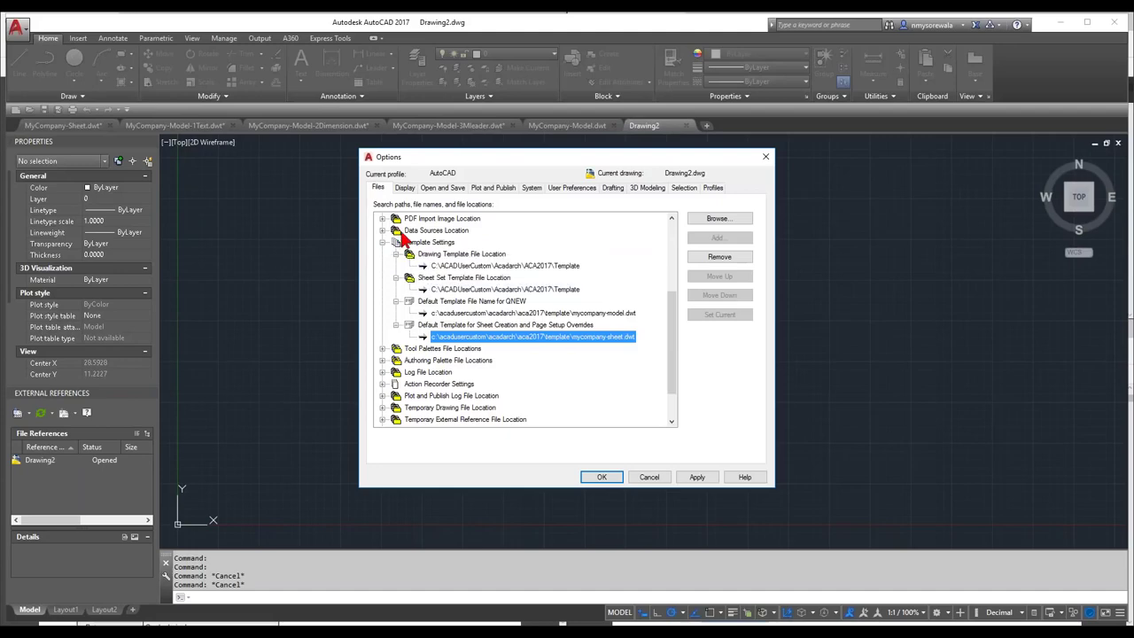
pyautogui.scroll(4, 397, 263)
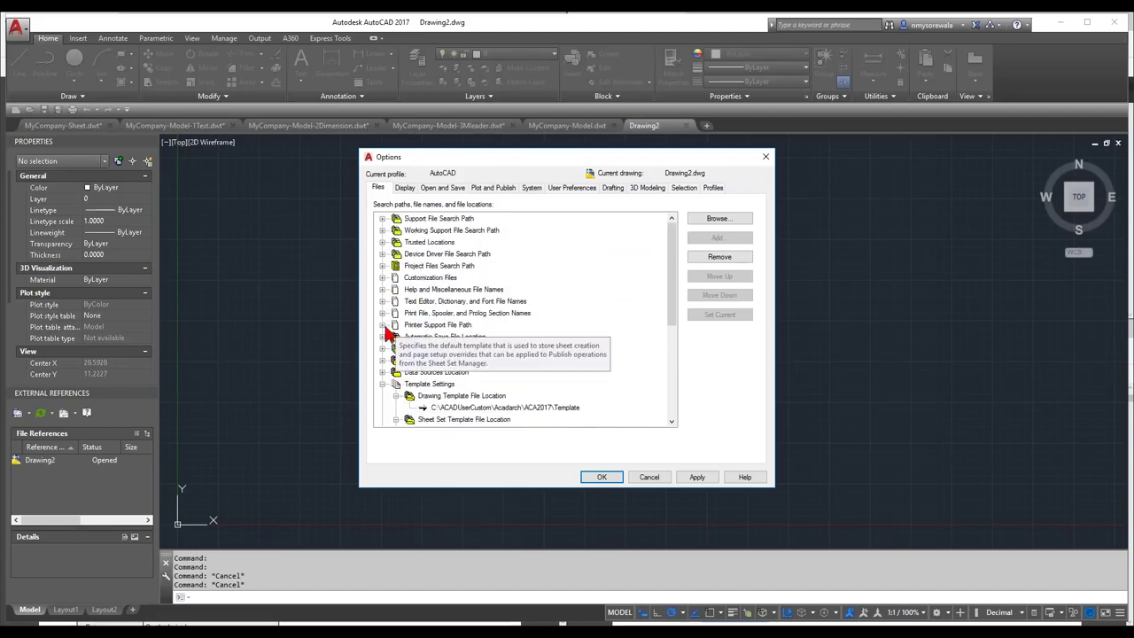
# Step: Show the plot style table and printer configuration paths under C:\ACADUserCustom\Acadarch\ACA2017\plotters
pyautogui.click(383, 325)
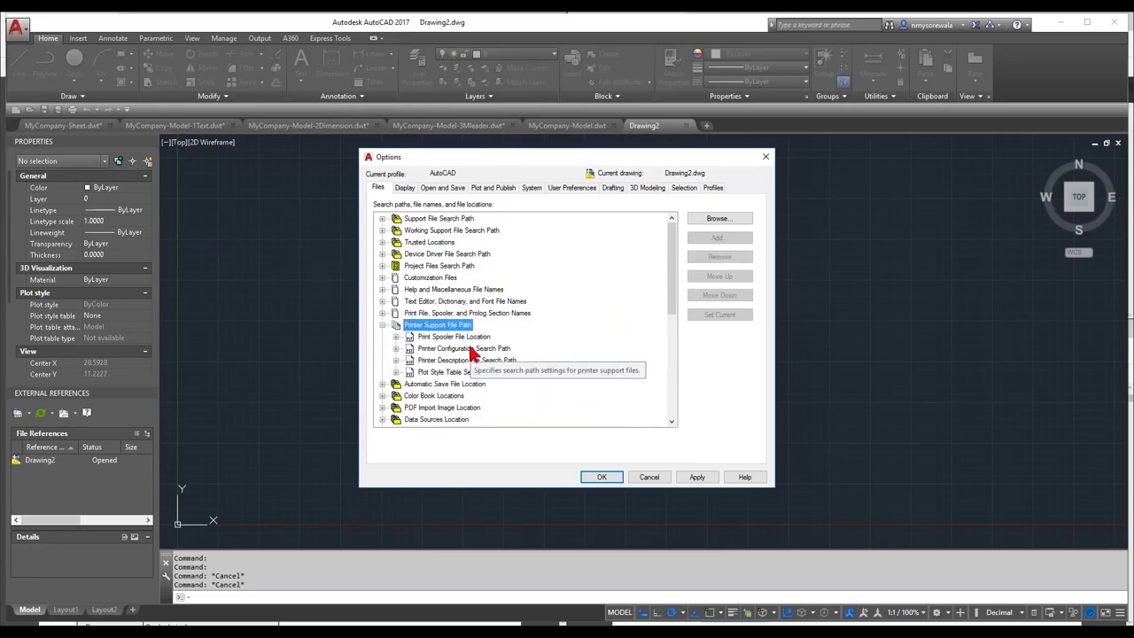
pyautogui.click(396, 372)
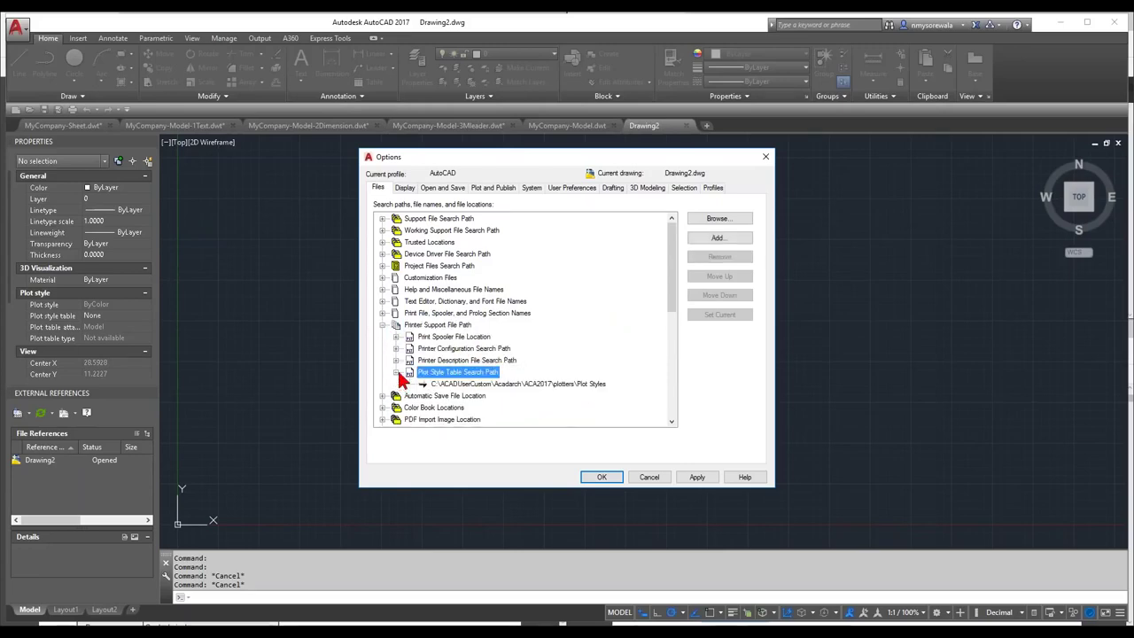
pyautogui.click(500, 385)
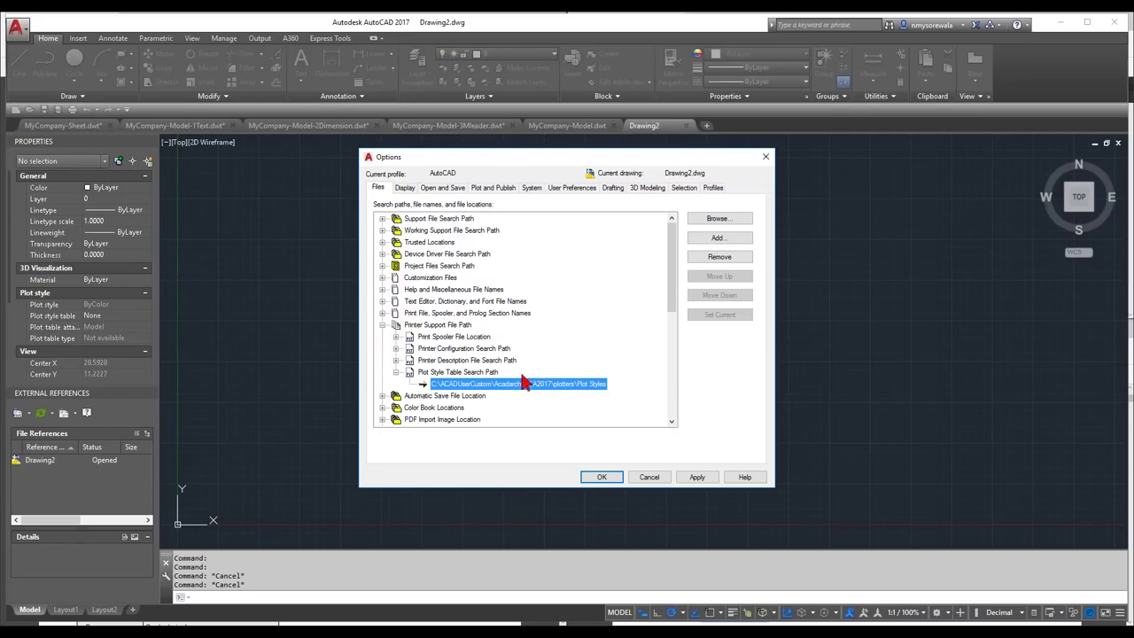
pyautogui.click(396, 349)
pyautogui.click(509, 361)
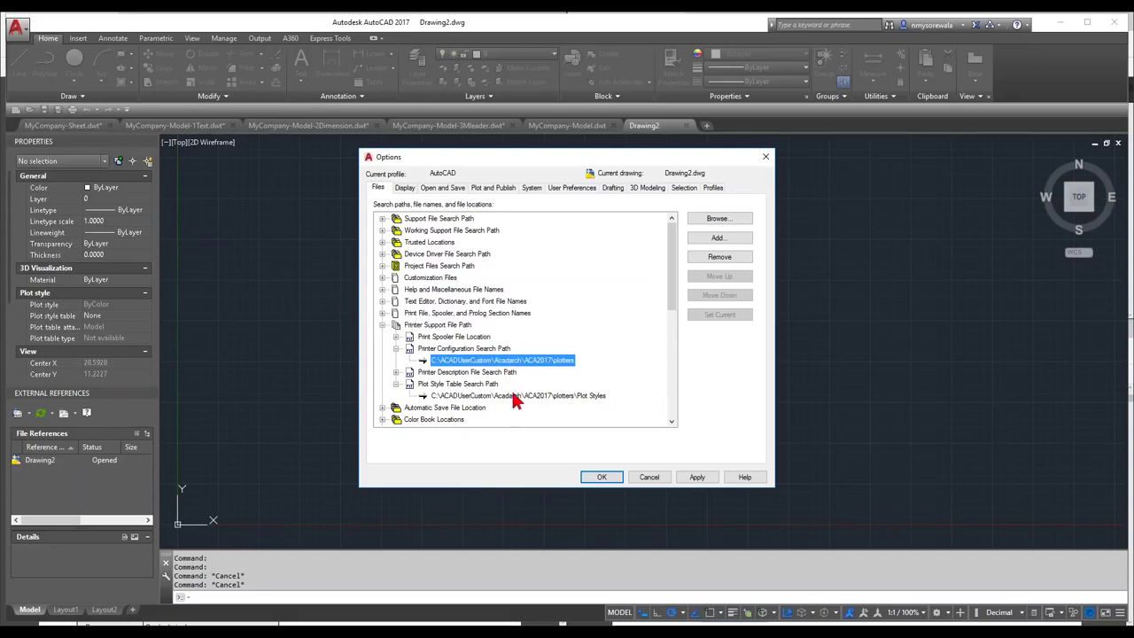
# Step: Review the Open and Save settings: AutoCAD 2013 Drawing format, autosave every 10 minutes
pyautogui.click(441, 190)
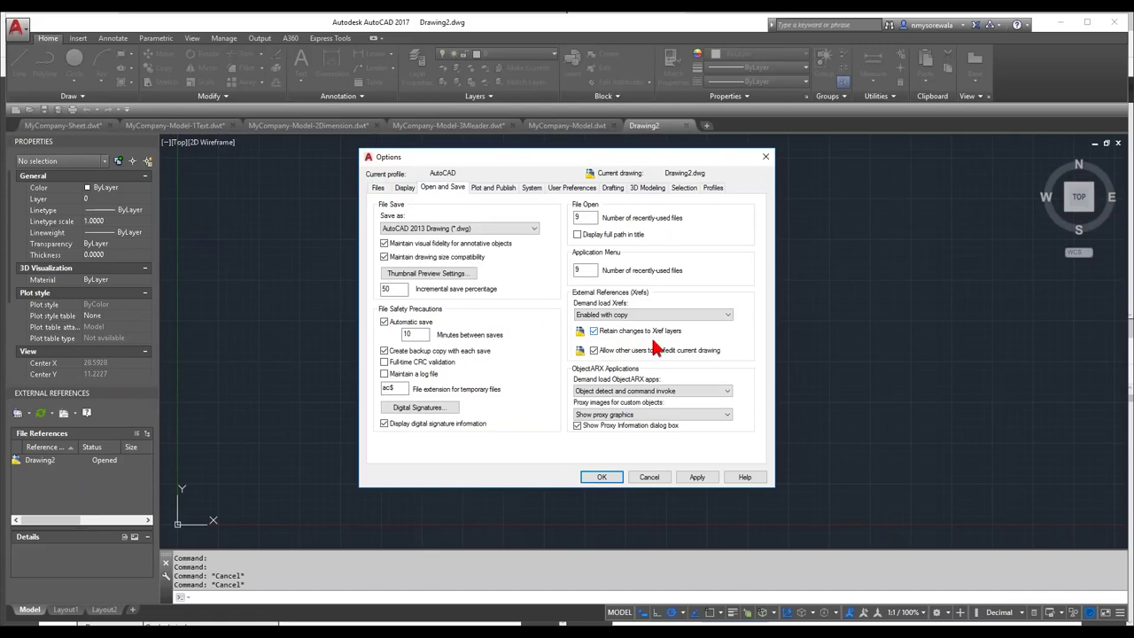
pyautogui.moveTo(678, 338)
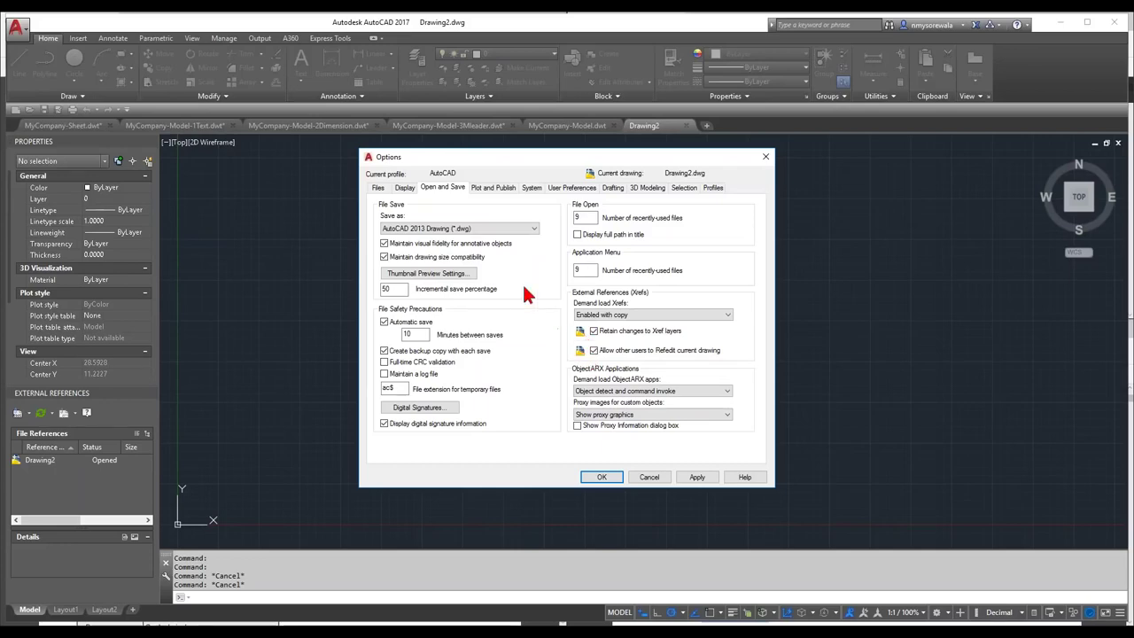
# Step: Review the Plot and Publish, System, User Preferences, Drafting, 3D Modeling and Display tabs
pyautogui.click(501, 187)
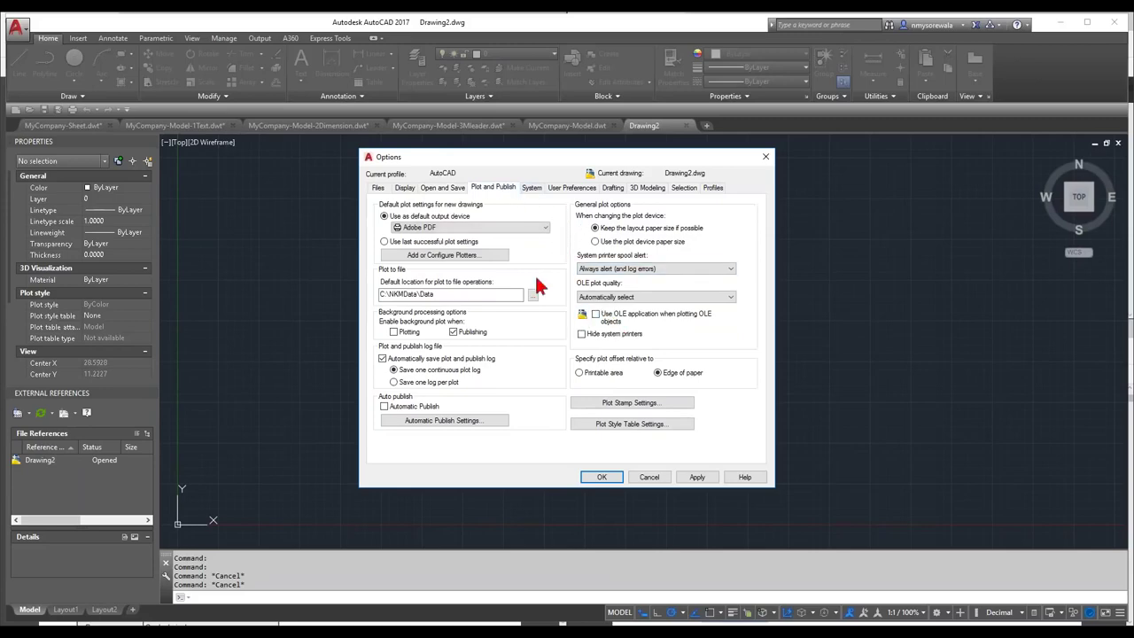
pyautogui.click(534, 191)
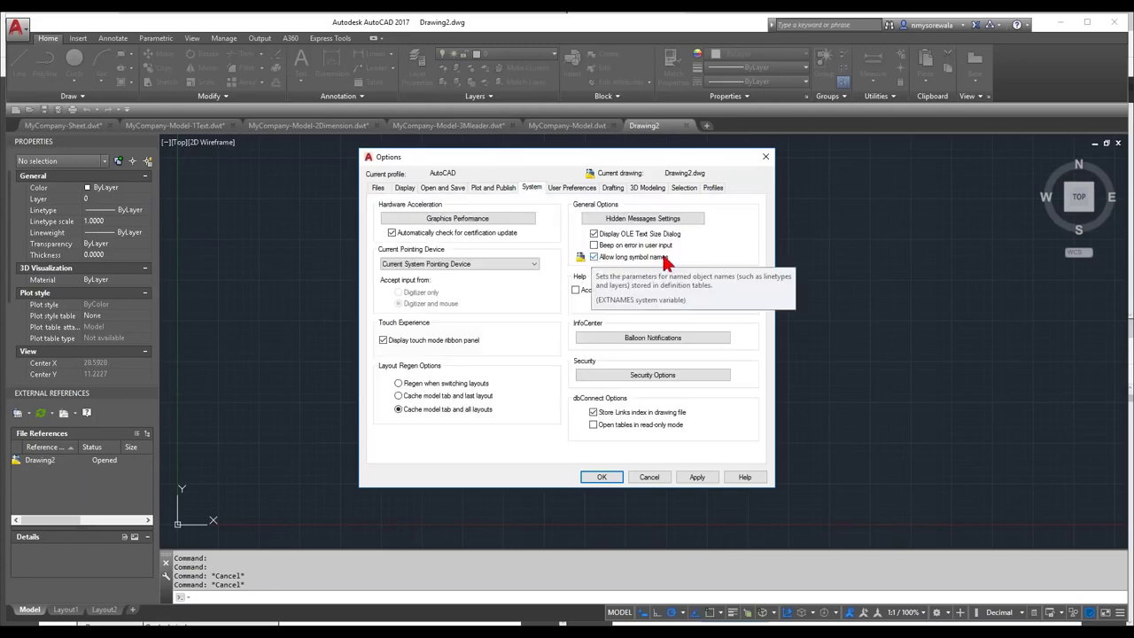
pyautogui.click(571, 189)
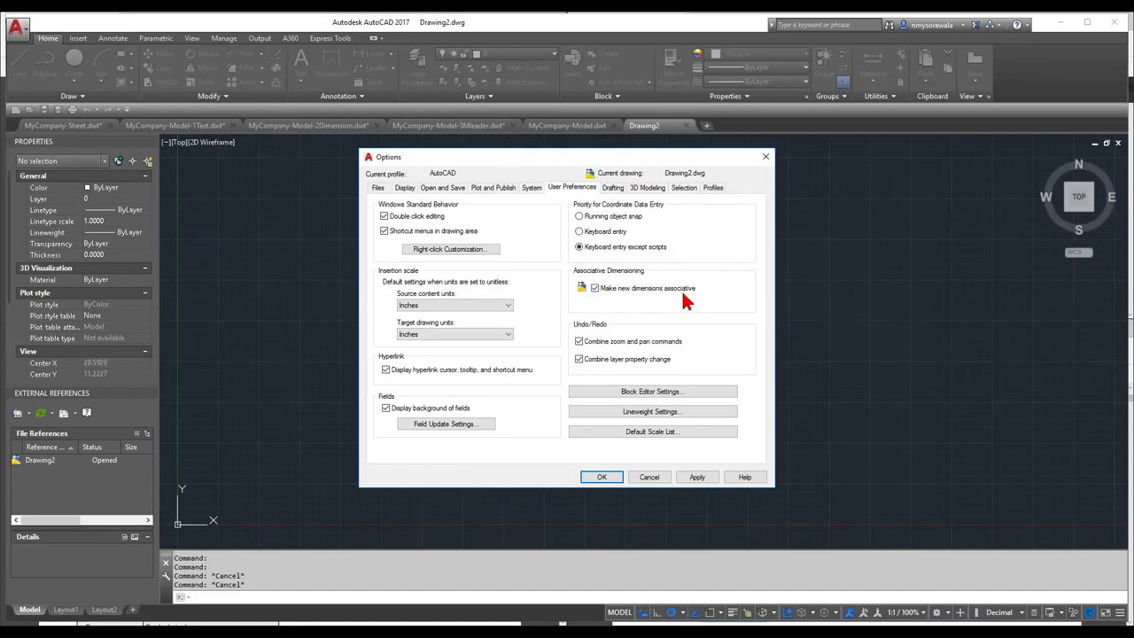
pyautogui.click(614, 190)
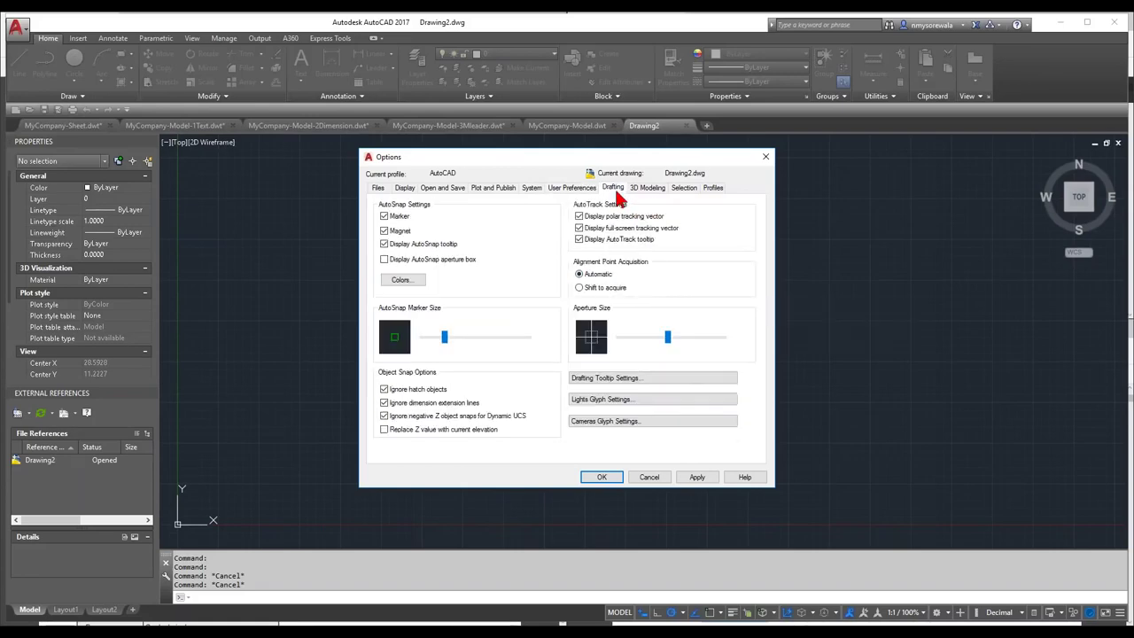
pyautogui.click(632, 189)
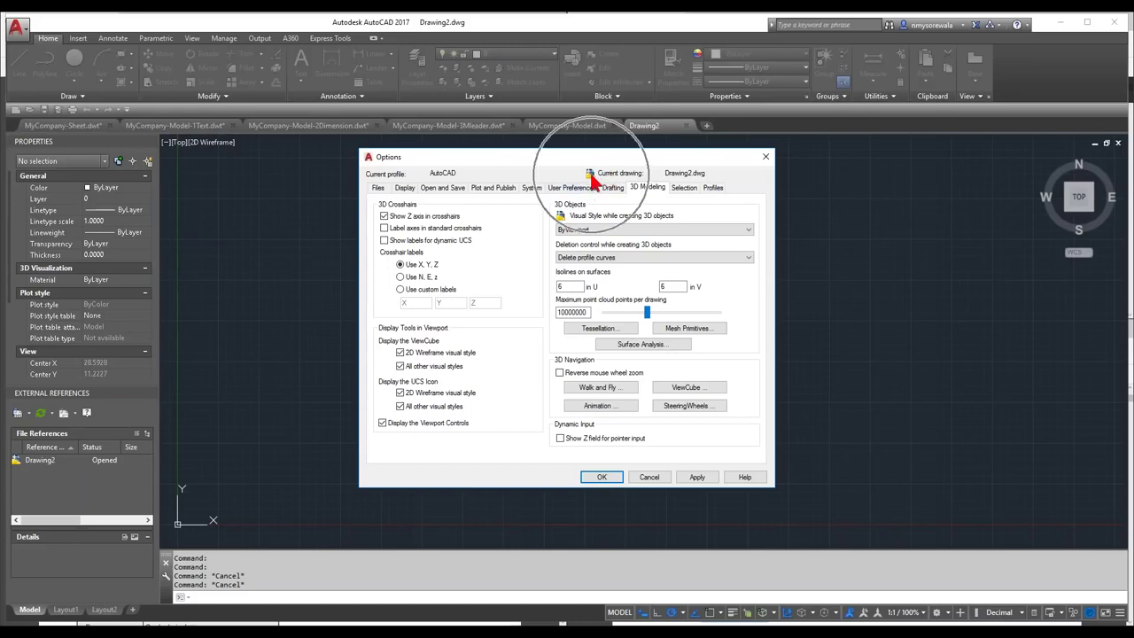
pyautogui.click(406, 189)
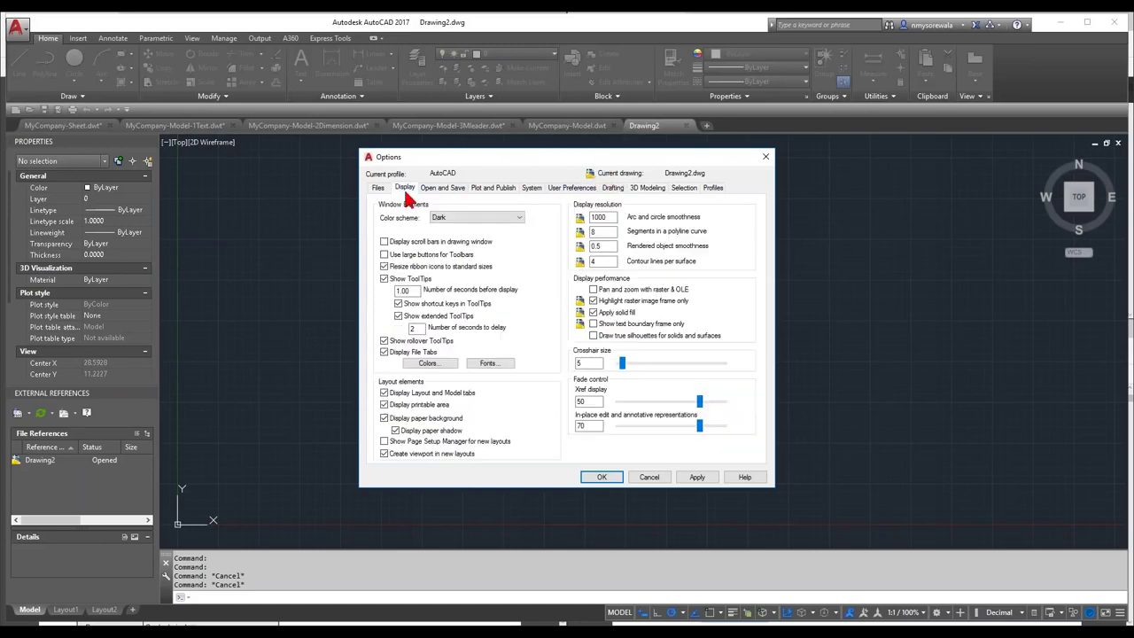
# Step: Set arc and circle smoothness to 10000 and apply the Options changes
pyautogui.click(602, 217)
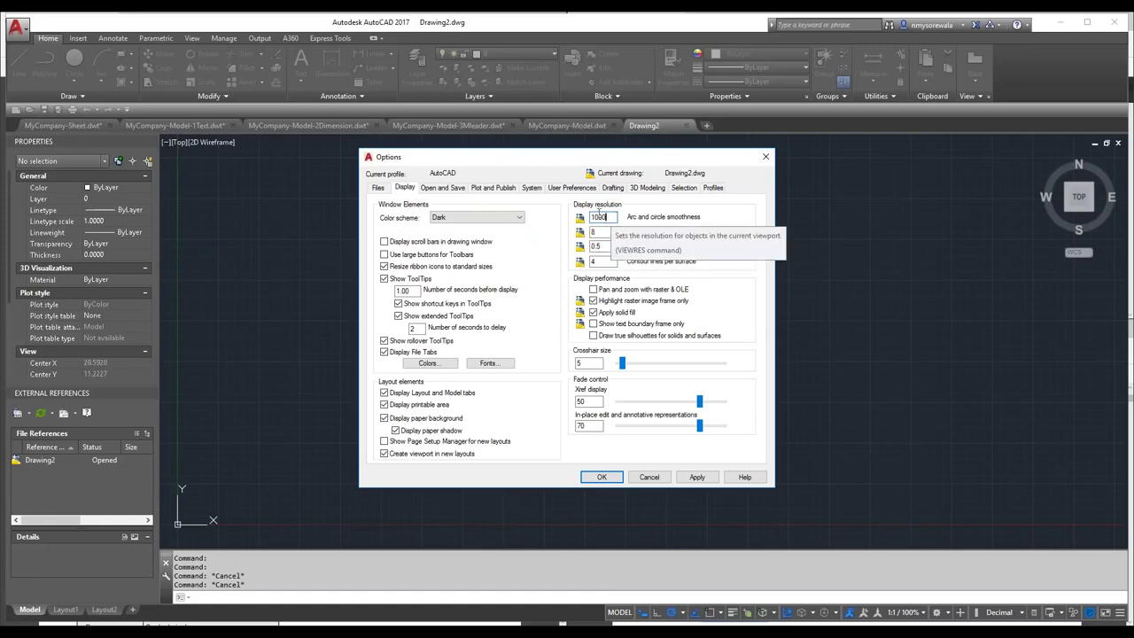
pyautogui.write('0')
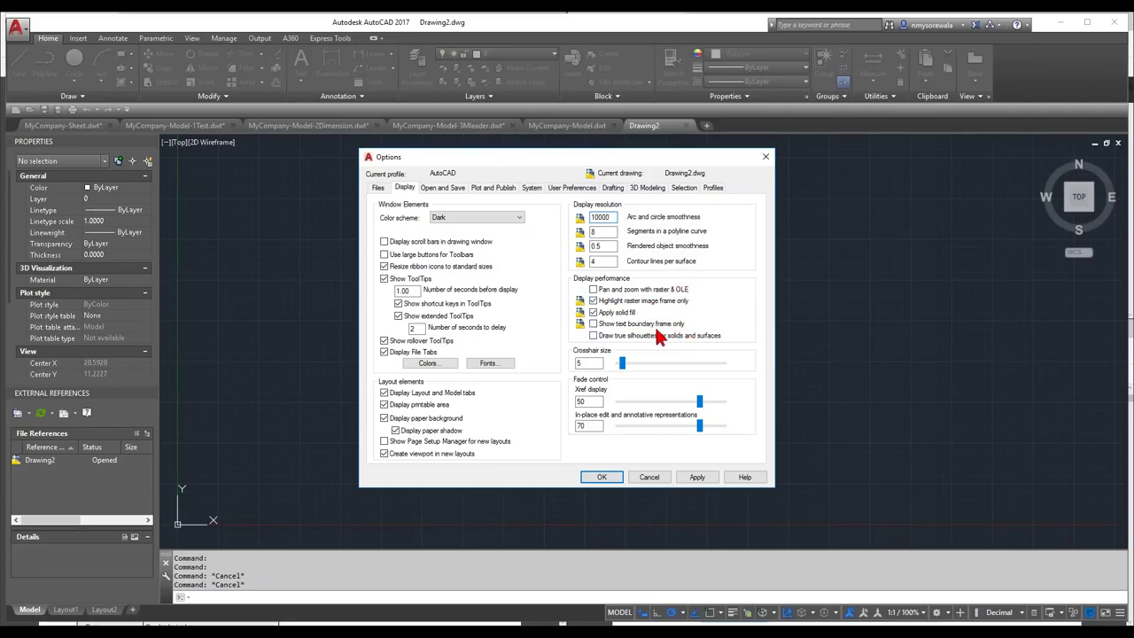
pyautogui.click(601, 478)
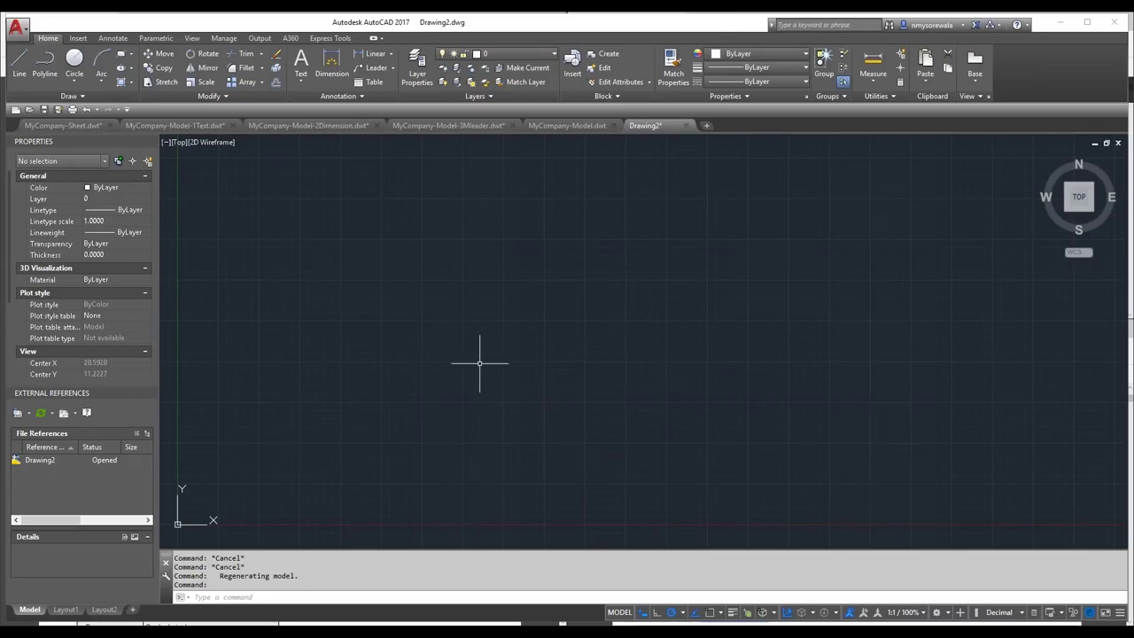
# Step: Turn the grid off and add a Grid toggle to the status bar
pyautogui.press('F7')
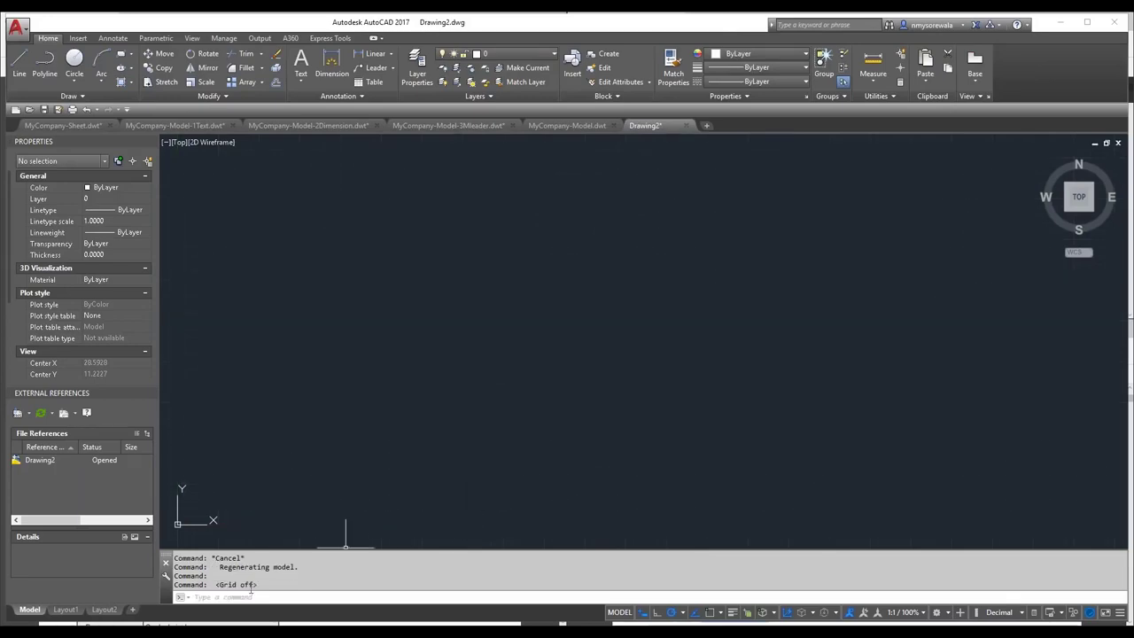
pyautogui.click(1122, 612)
pyautogui.click(1098, 175)
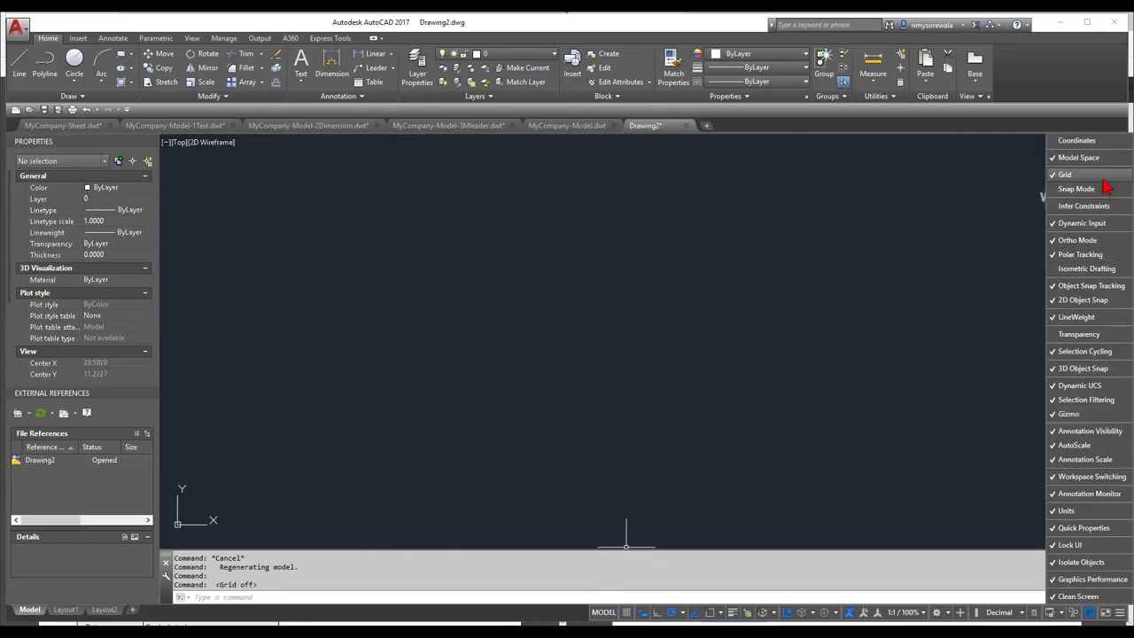
# Step: Add Snap Mode and Isometric Drafting toggles to the status bar
pyautogui.click(1077, 188)
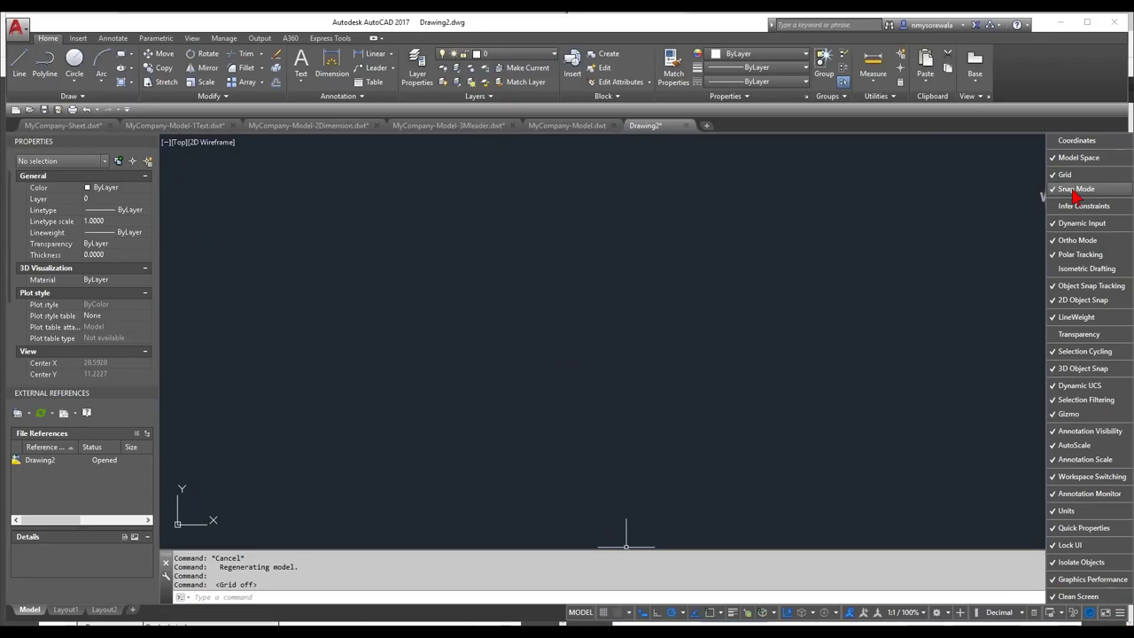
pyautogui.click(1090, 270)
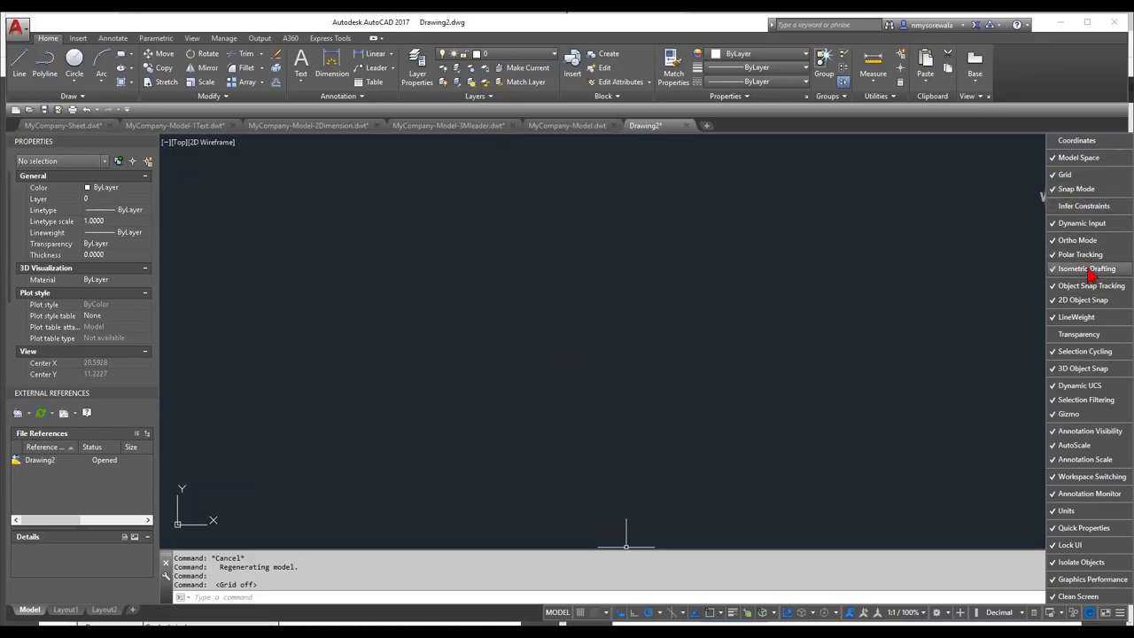
pyautogui.click(527, 616)
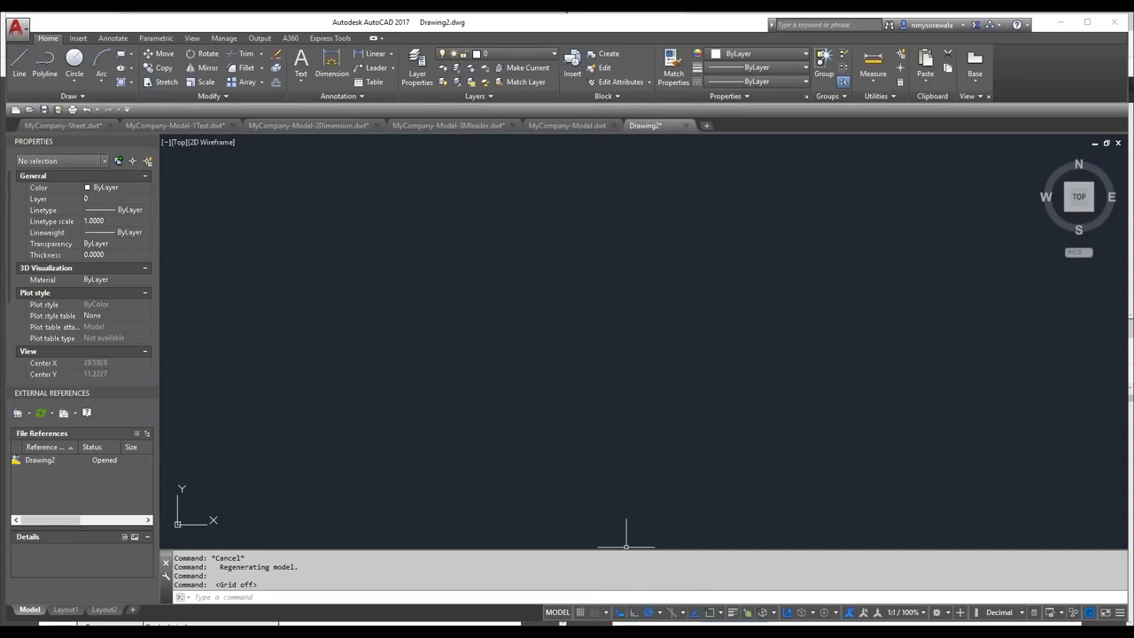
# Step: Toggle snap mode on and back off with F9
pyautogui.press('F9')
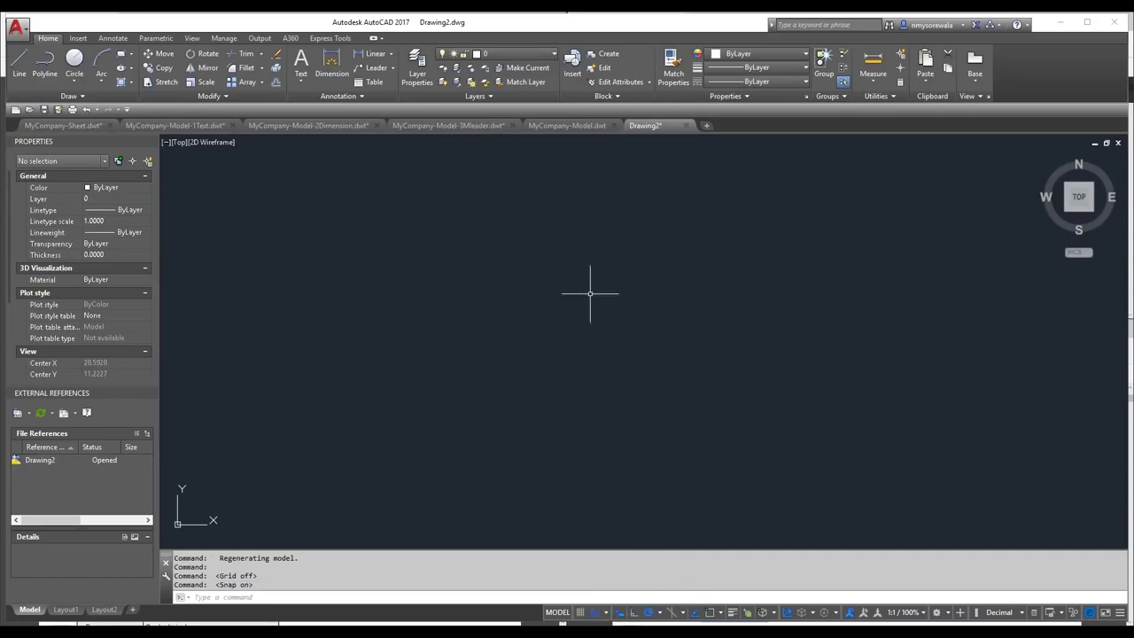
pyautogui.press('F9')
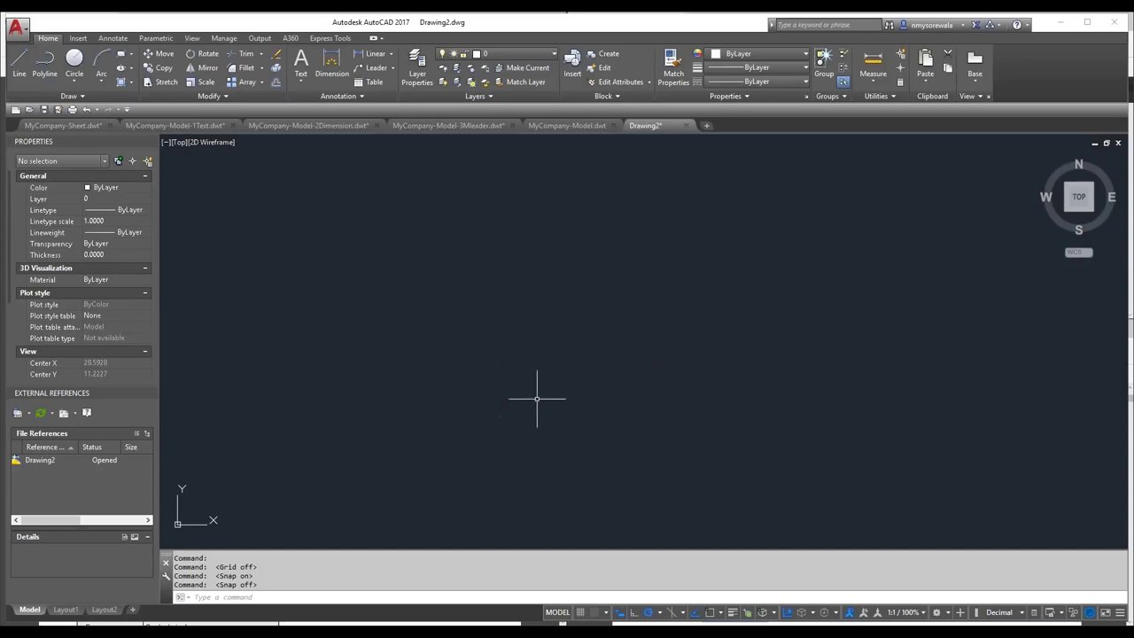
pyautogui.click(907, 612)
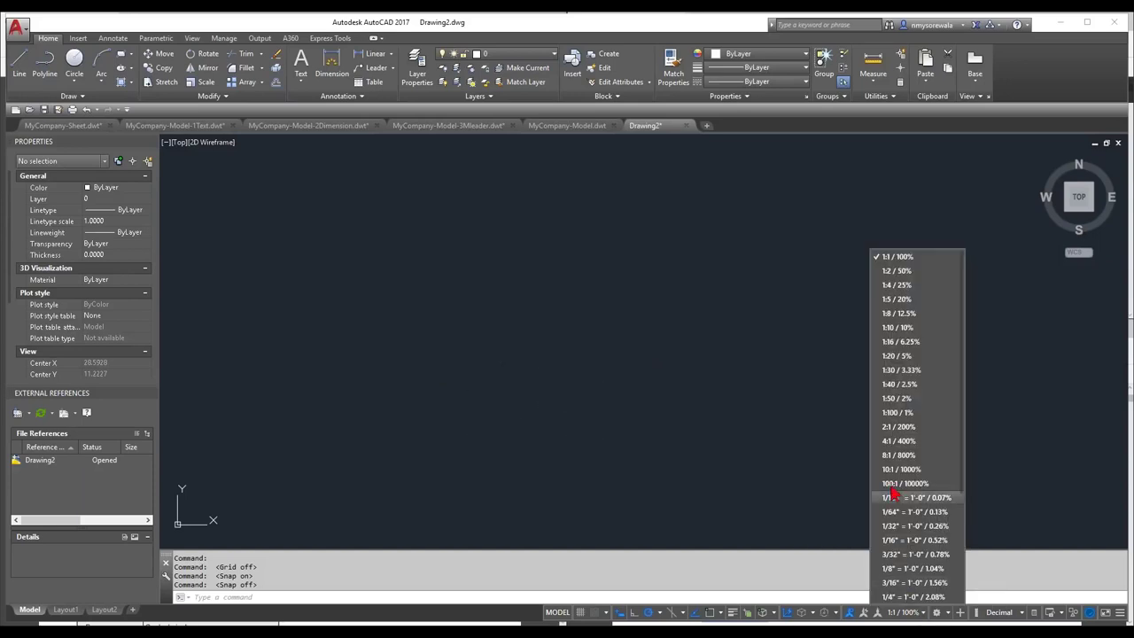
# Step: Set the annotation scale to 1/8" = 1'-0" and XREFOVERRIDE to 1
pyautogui.click(926, 568)
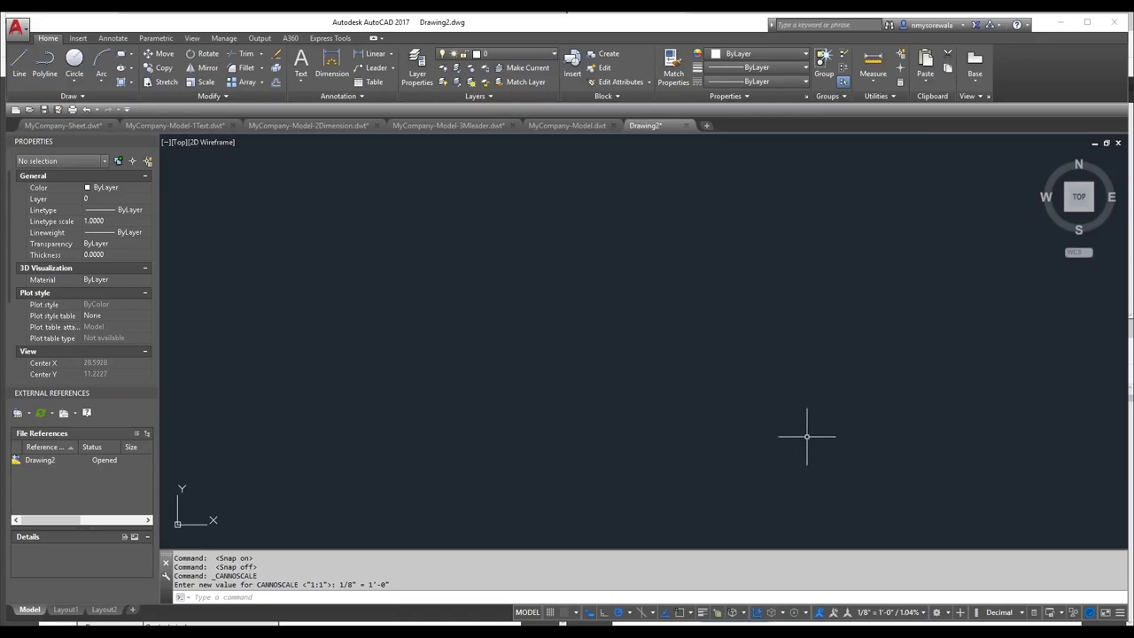
pyautogui.write('XREFOVERR')
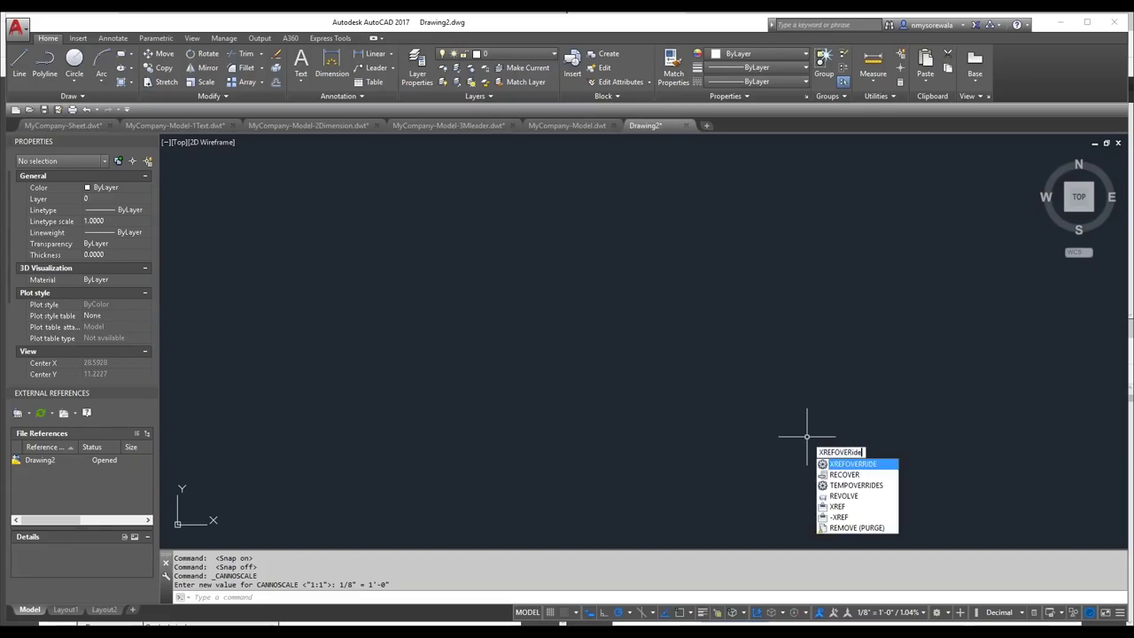
pyautogui.press('Return')
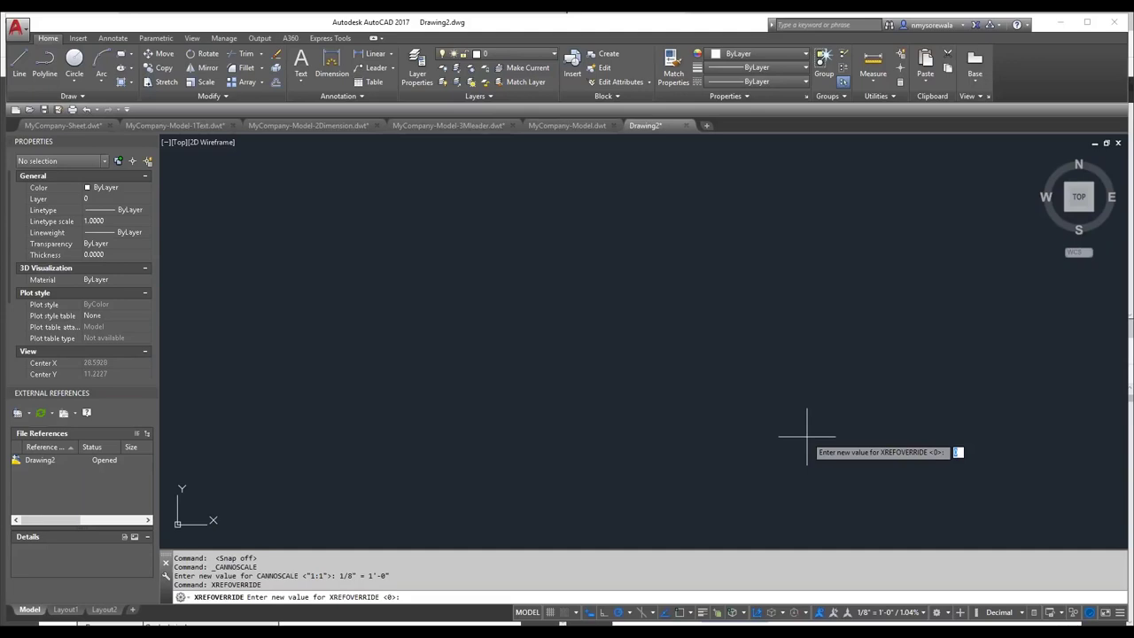
pyautogui.write('1')
pyautogui.write('1')
pyautogui.press('Return')
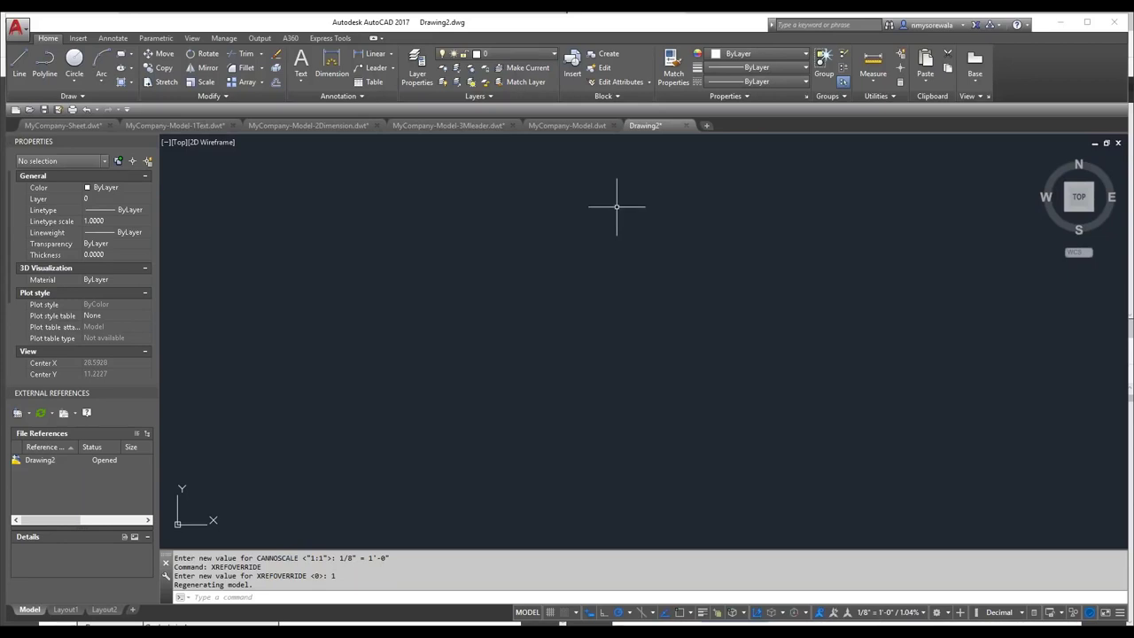
# Step: Begin Save As with the AutoCAD Drawing Template file type and thumbnail updating on
pyautogui.click(16, 28)
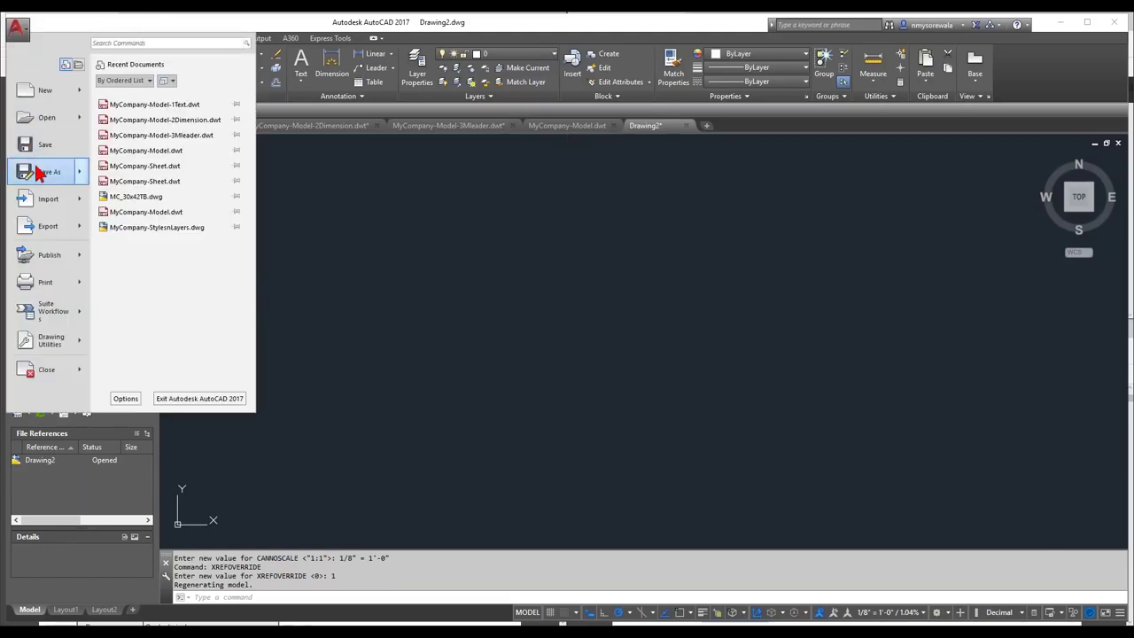
pyautogui.moveTo(39, 173)
pyautogui.click(162, 104)
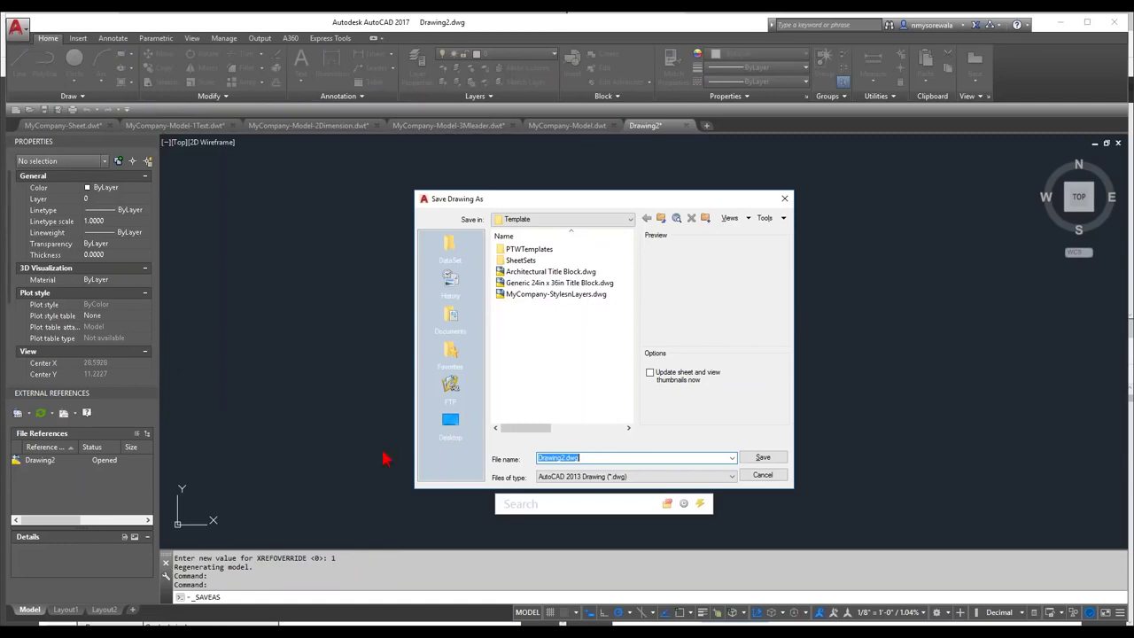
pyautogui.click(563, 478)
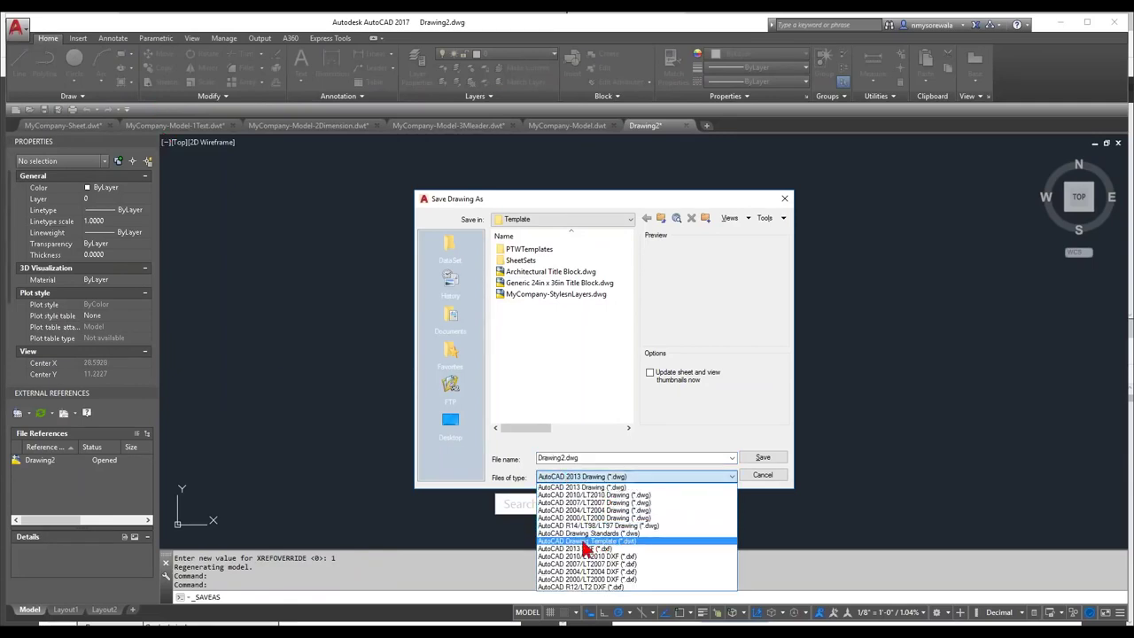
pyautogui.click(634, 541)
pyautogui.press('BackSpace')
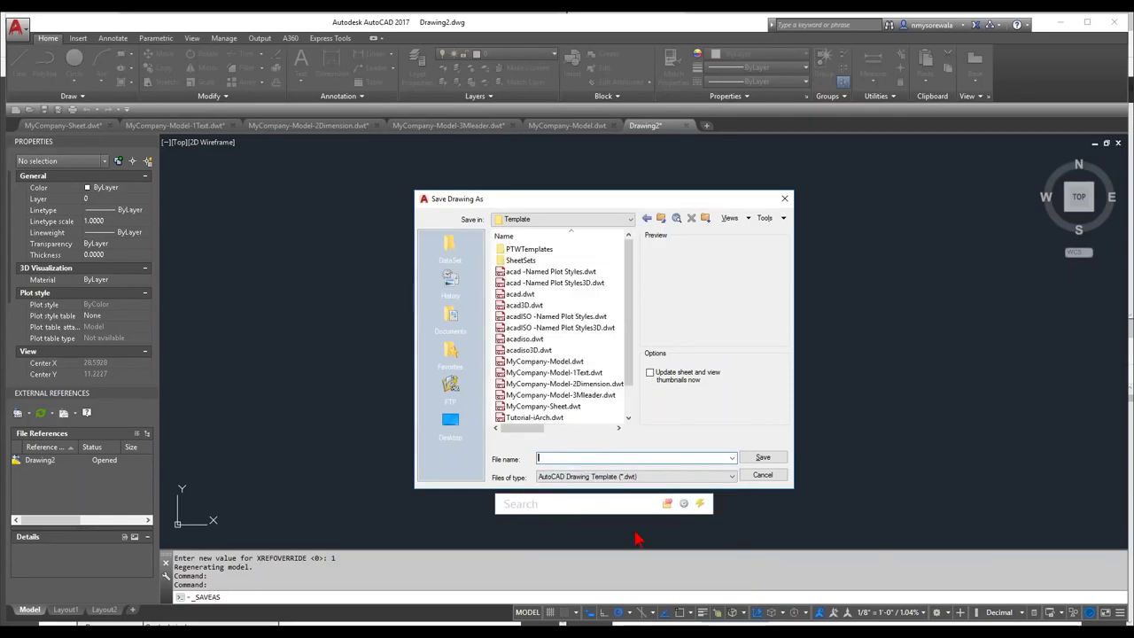
pyautogui.click(650, 374)
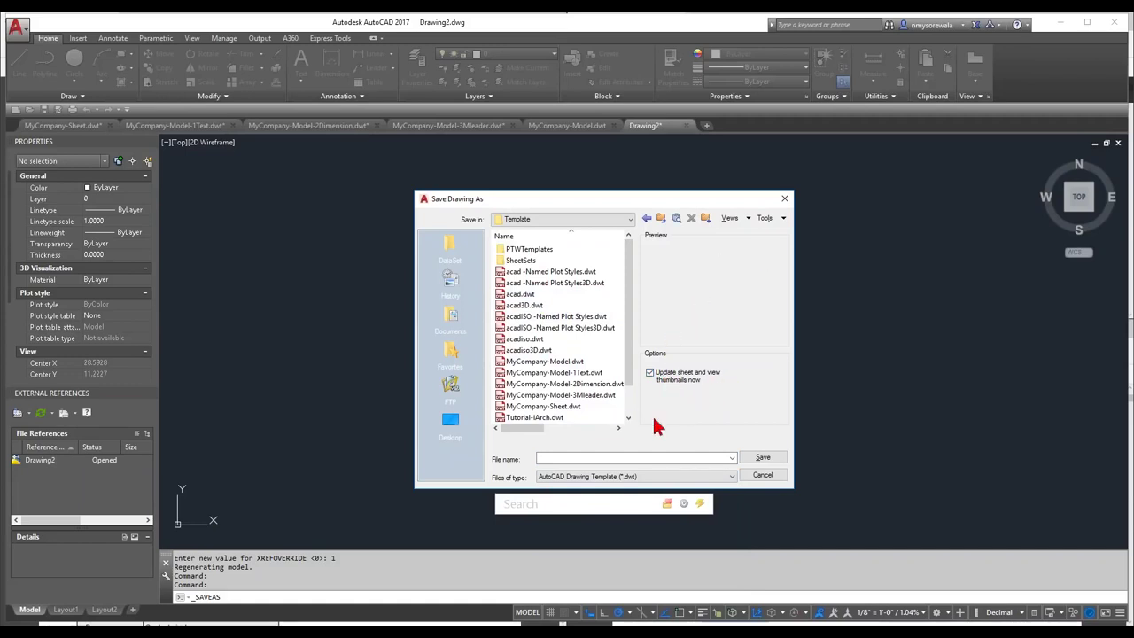
# Step: Name the template MYC-Model, save it, and accept the Template Options
pyautogui.click(592, 457)
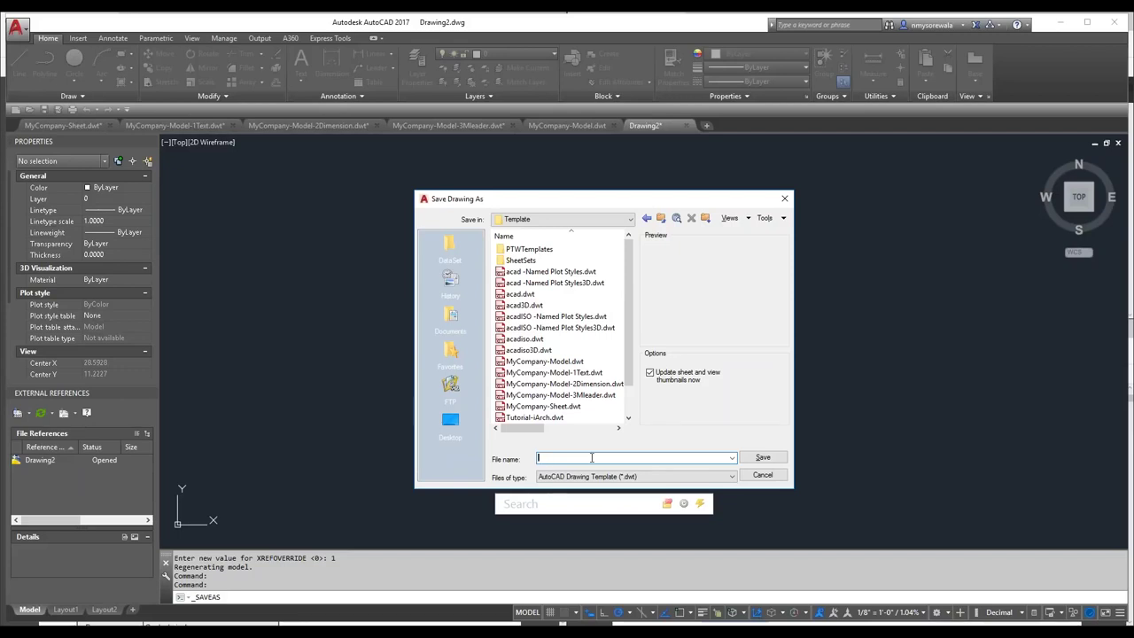
pyautogui.write('MYC')
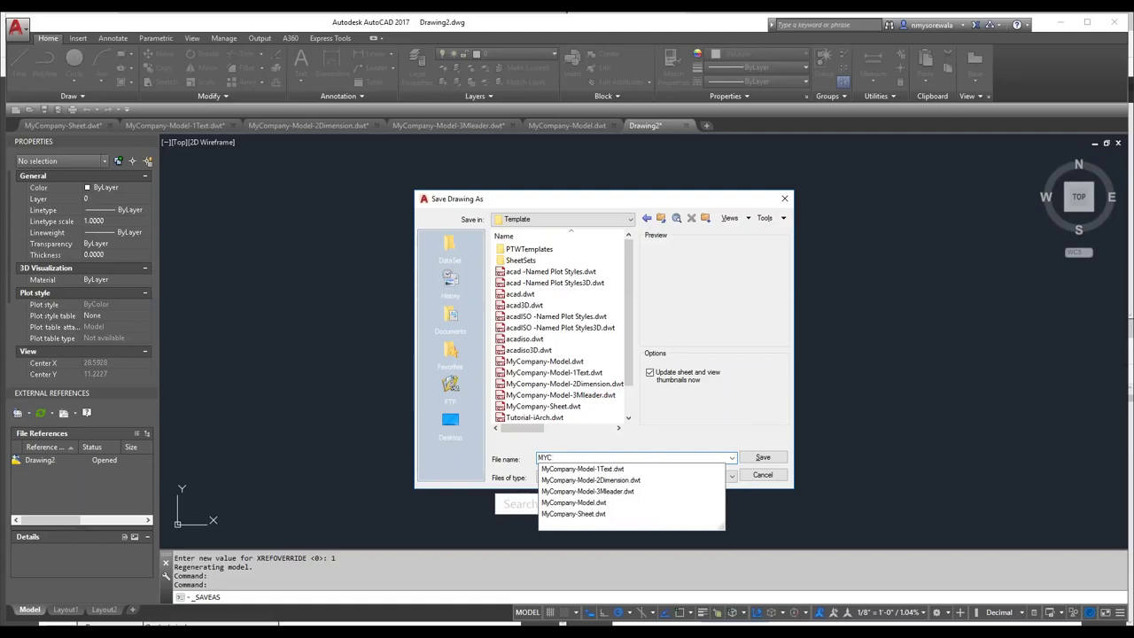
pyautogui.press('Escape')
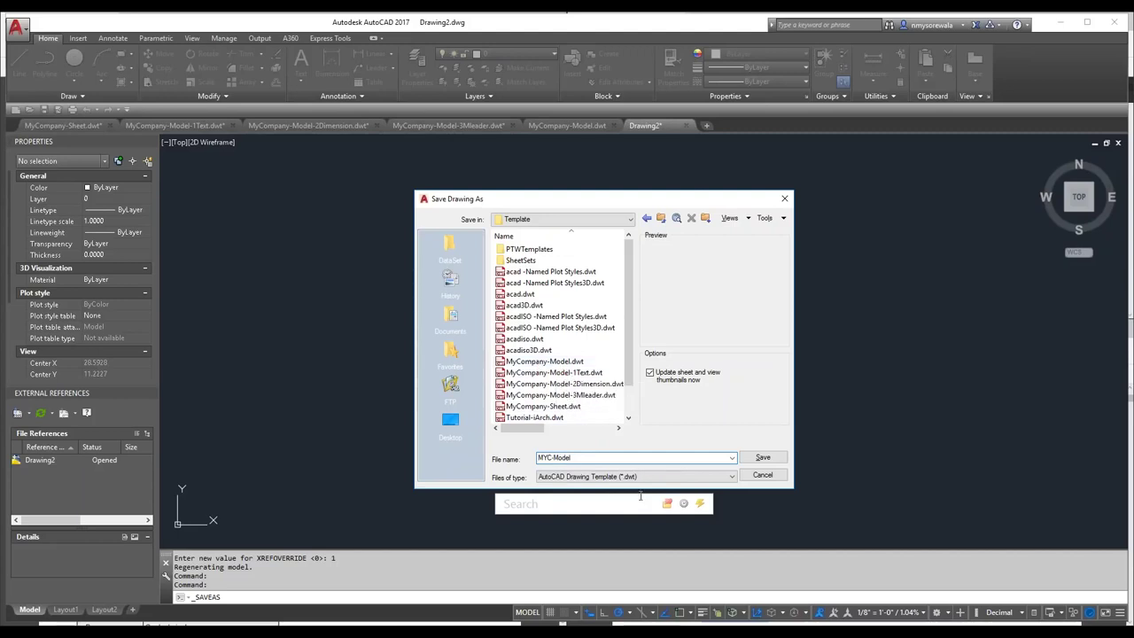
pyautogui.click(759, 462)
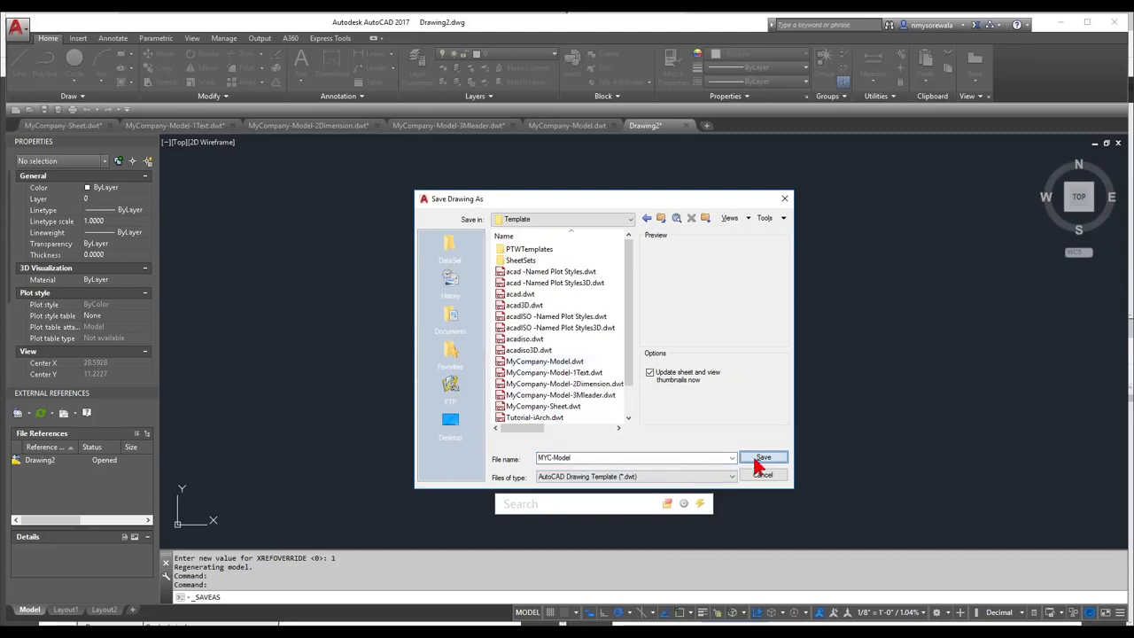
pyautogui.moveTo(131, 176); pyautogui.dragTo(74, 135)
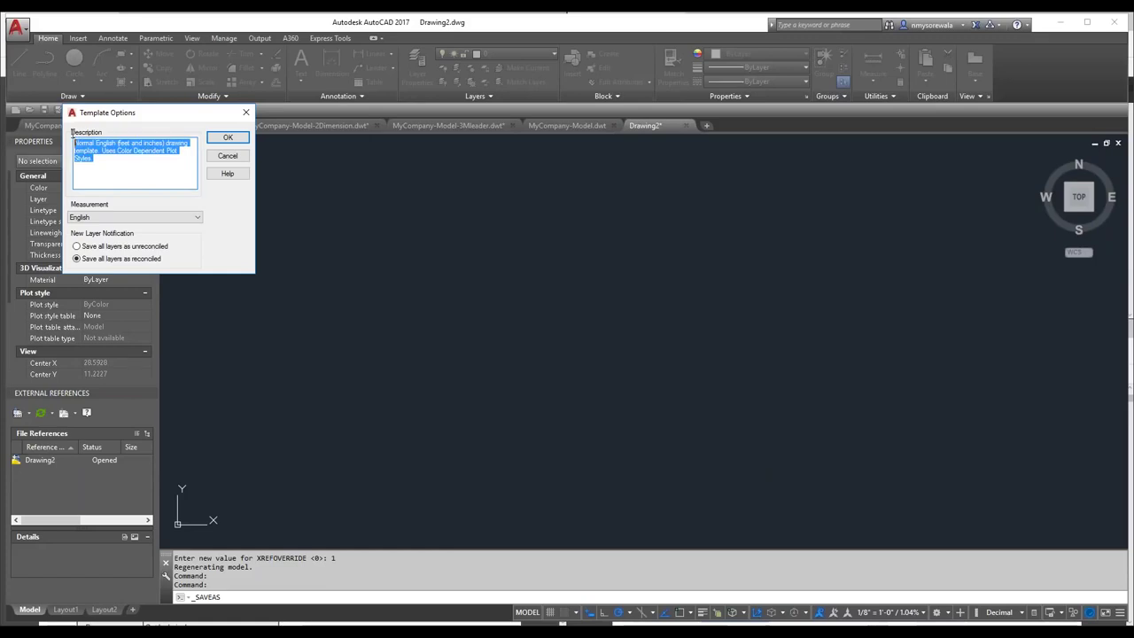
pyautogui.click(224, 139)
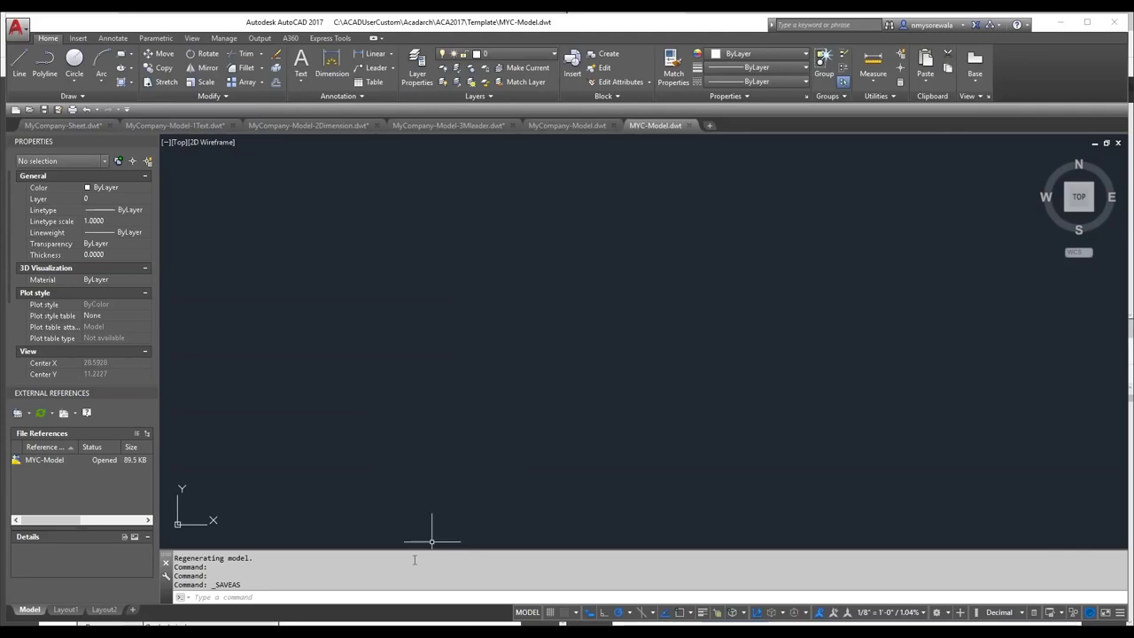
# Step: Use UNITS to set Architectural length units and 0.00 angle precision, then save the template
pyautogui.write('UNIT')
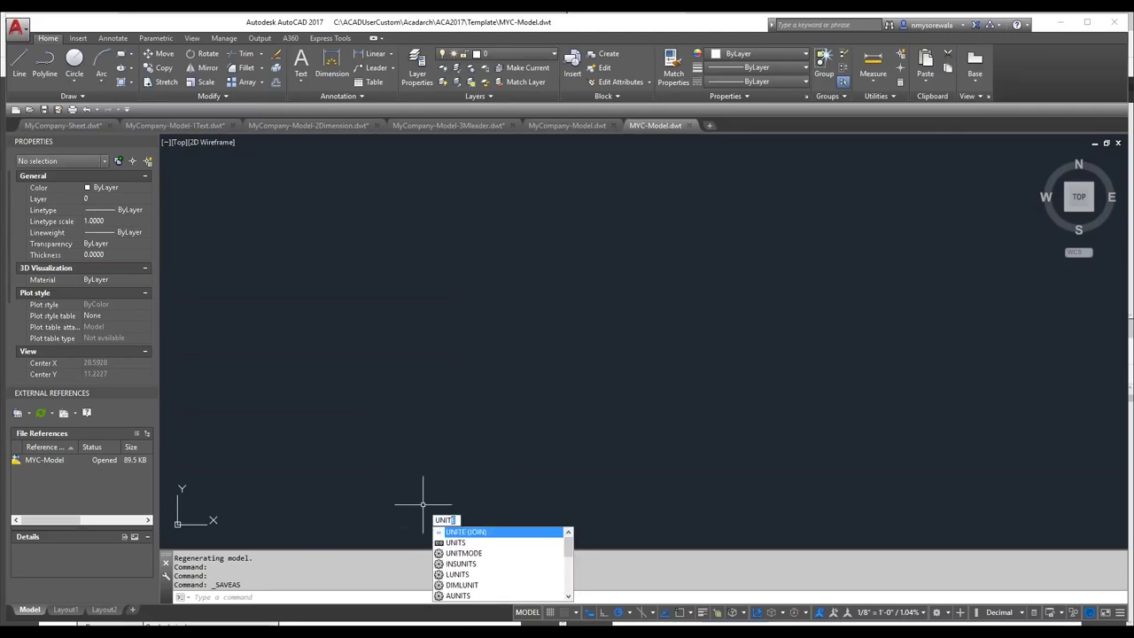
pyautogui.write('S')
pyautogui.press('Return')
pyautogui.click(509, 241)
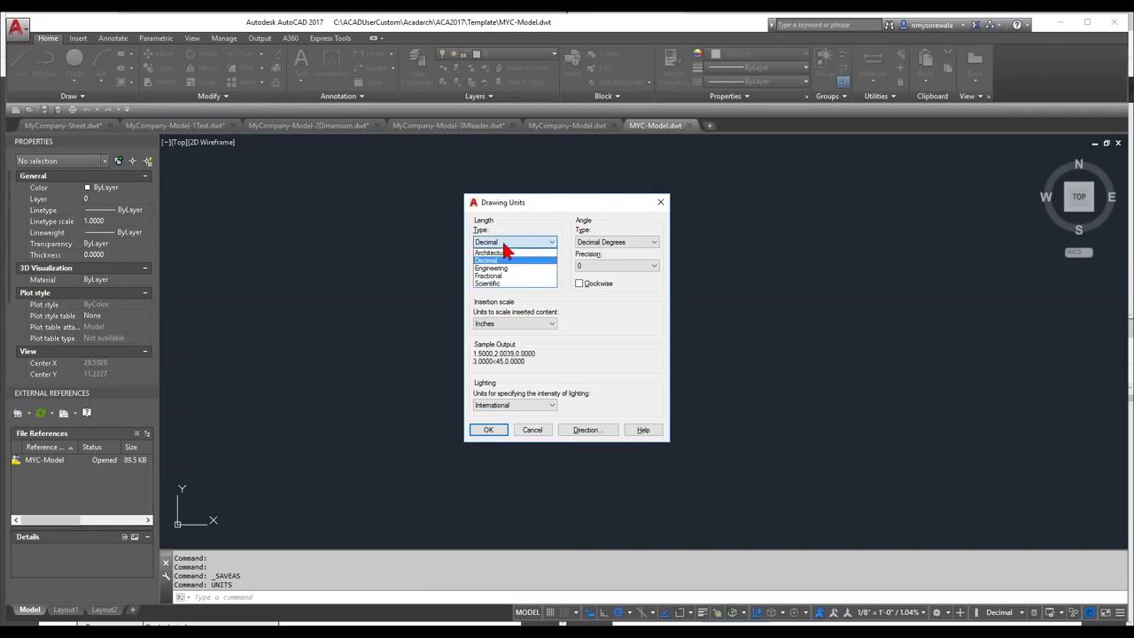
pyautogui.click(512, 254)
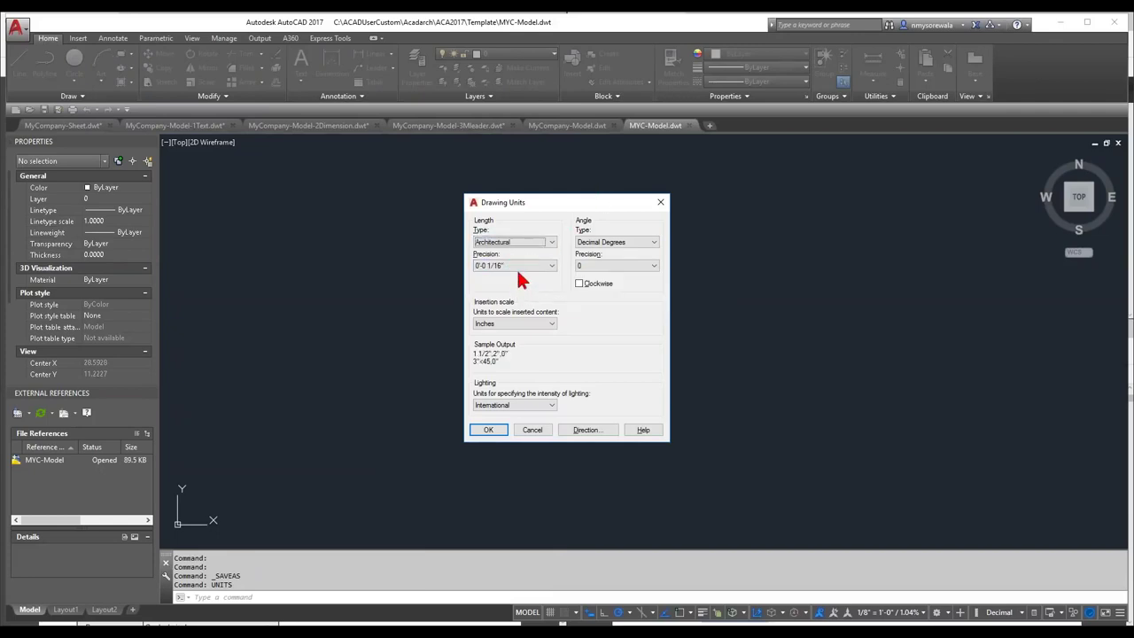
pyautogui.click(606, 266)
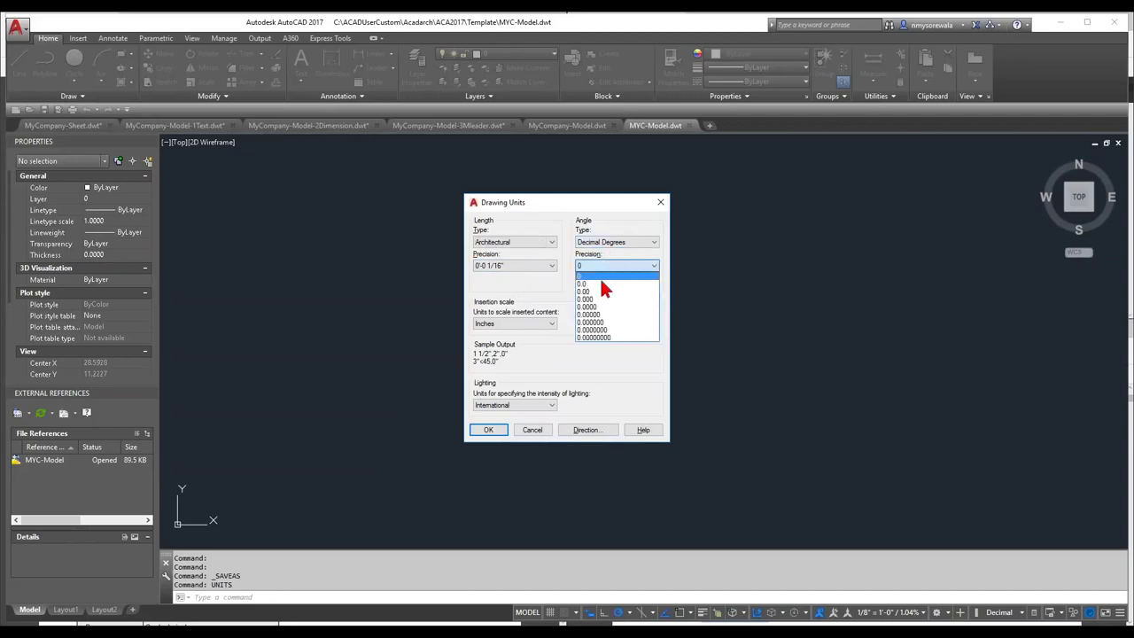
pyautogui.click(602, 292)
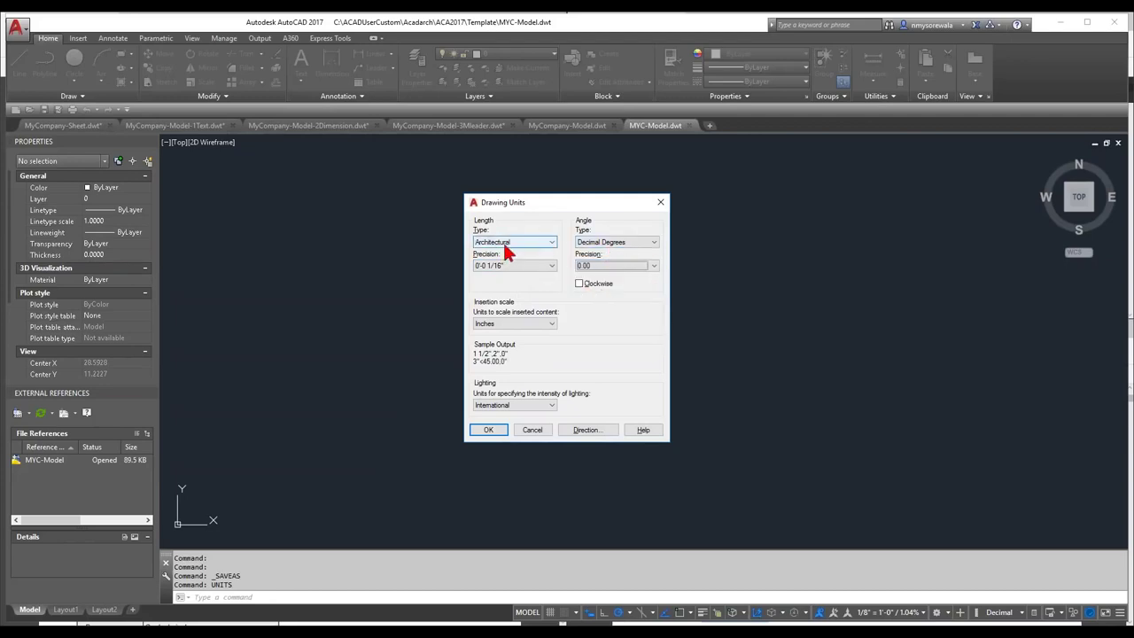
pyautogui.click(490, 430)
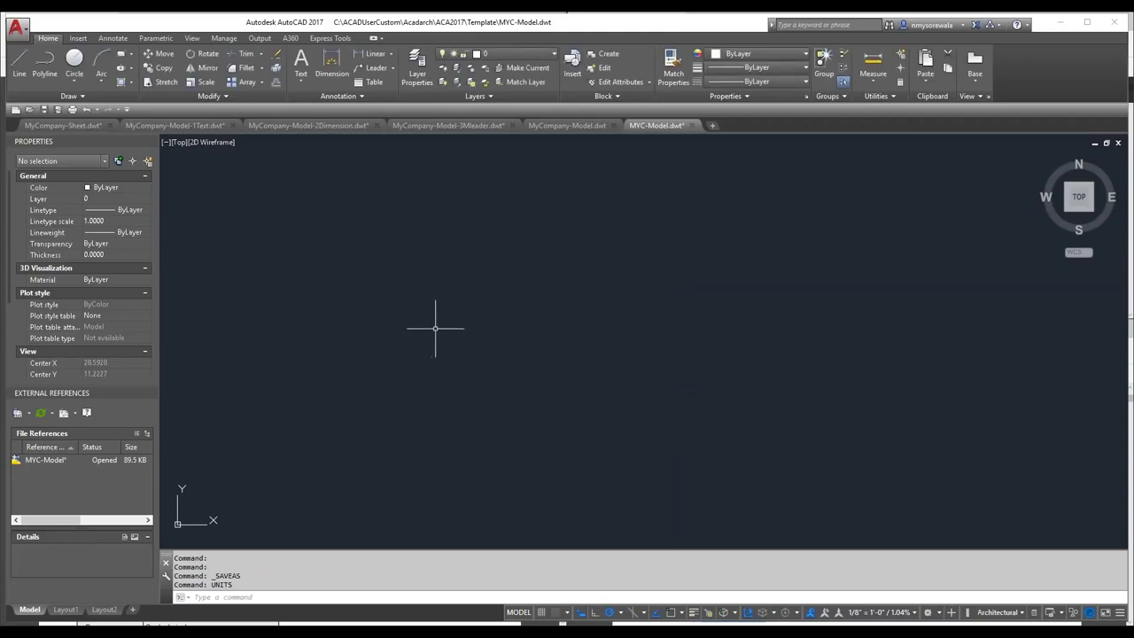
pyautogui.hotkey('ctrl', 's')
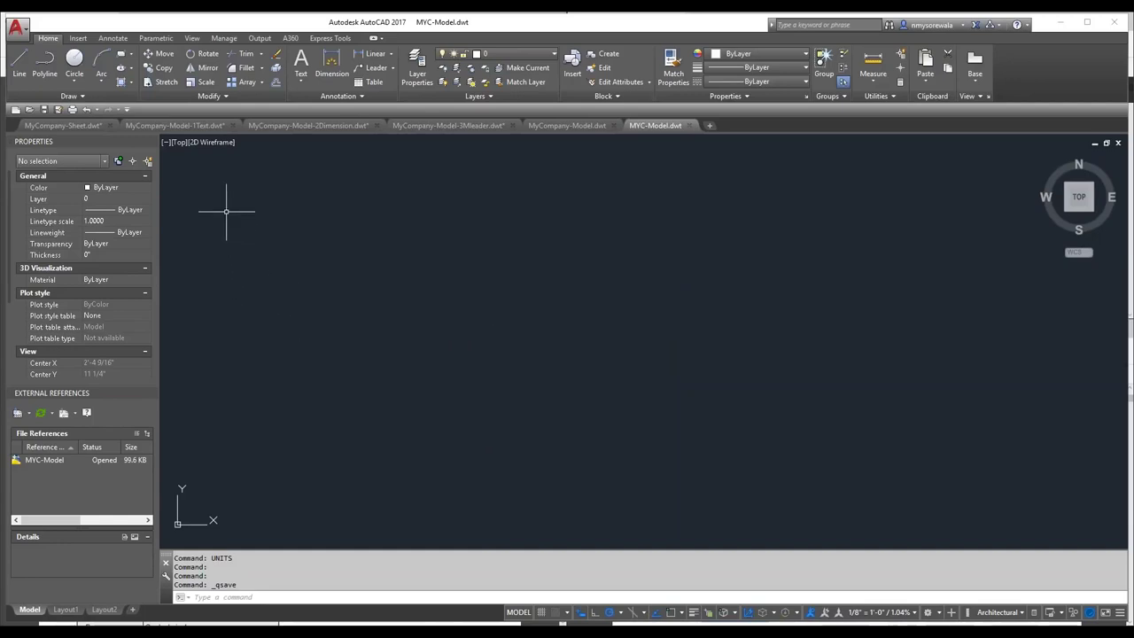
pyautogui.click(15, 110)
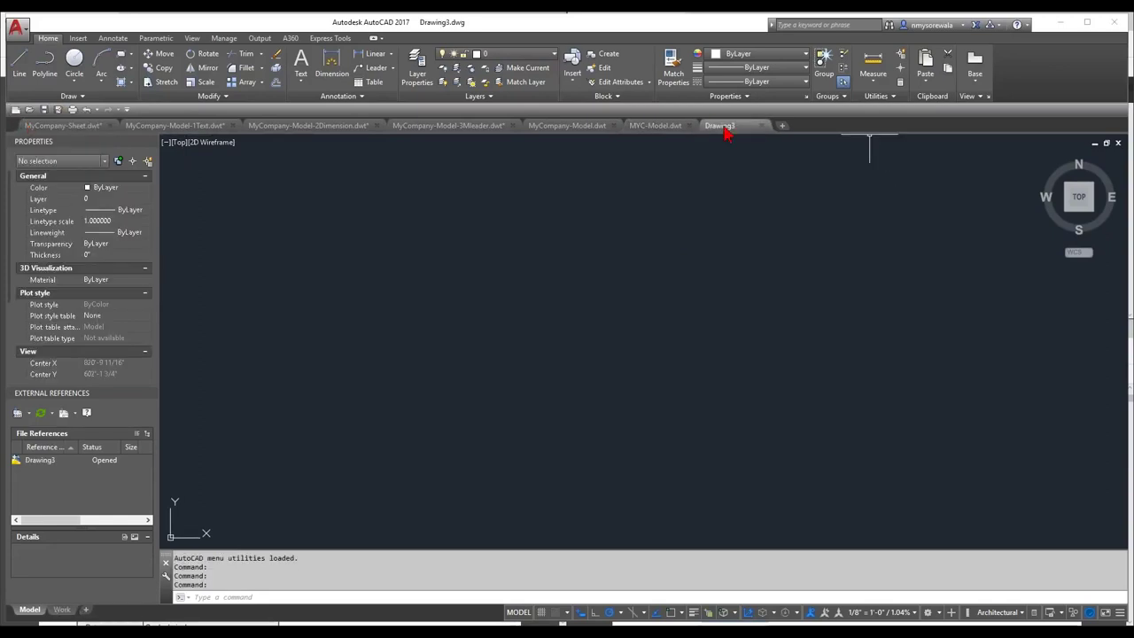
pyautogui.moveTo(727, 132)
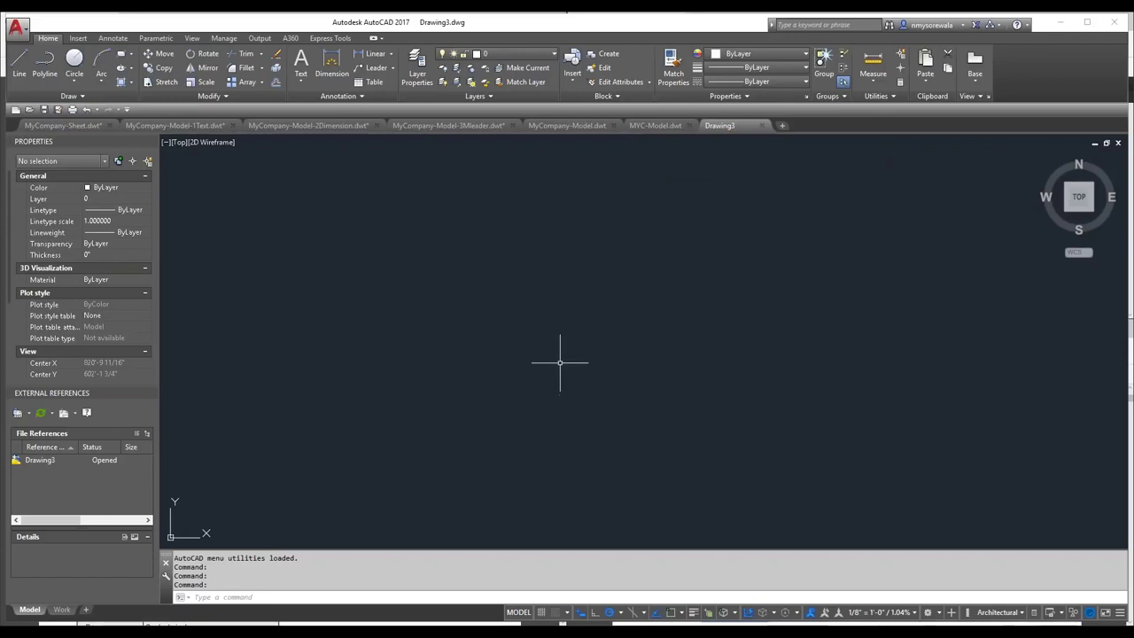
pyautogui.write('st')
pyautogui.press('Return')
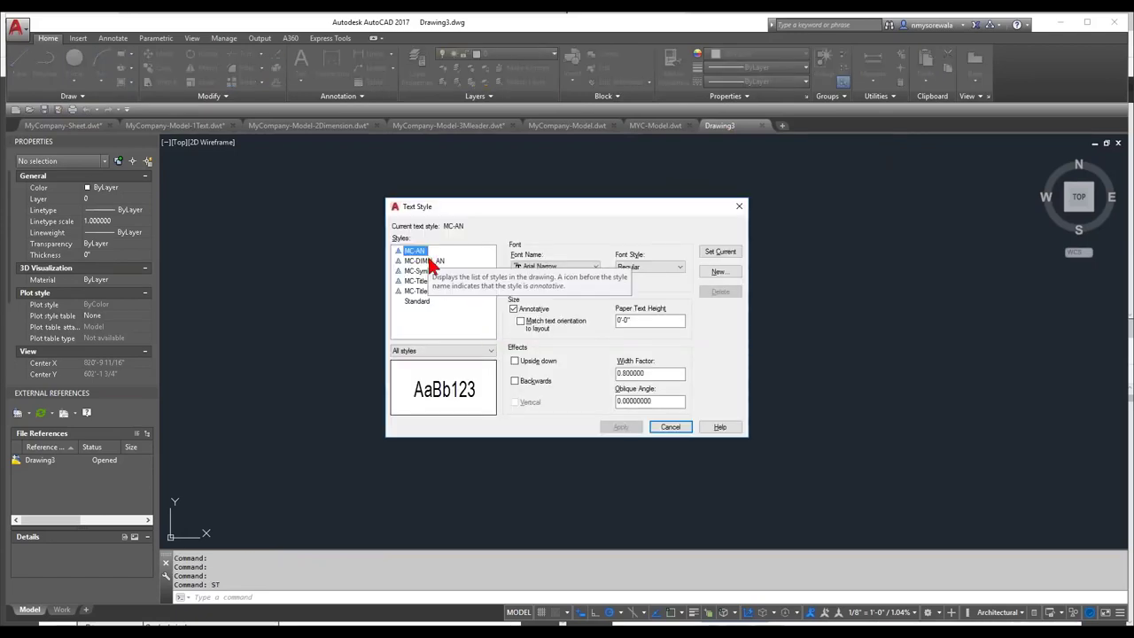
pyautogui.click(670, 427)
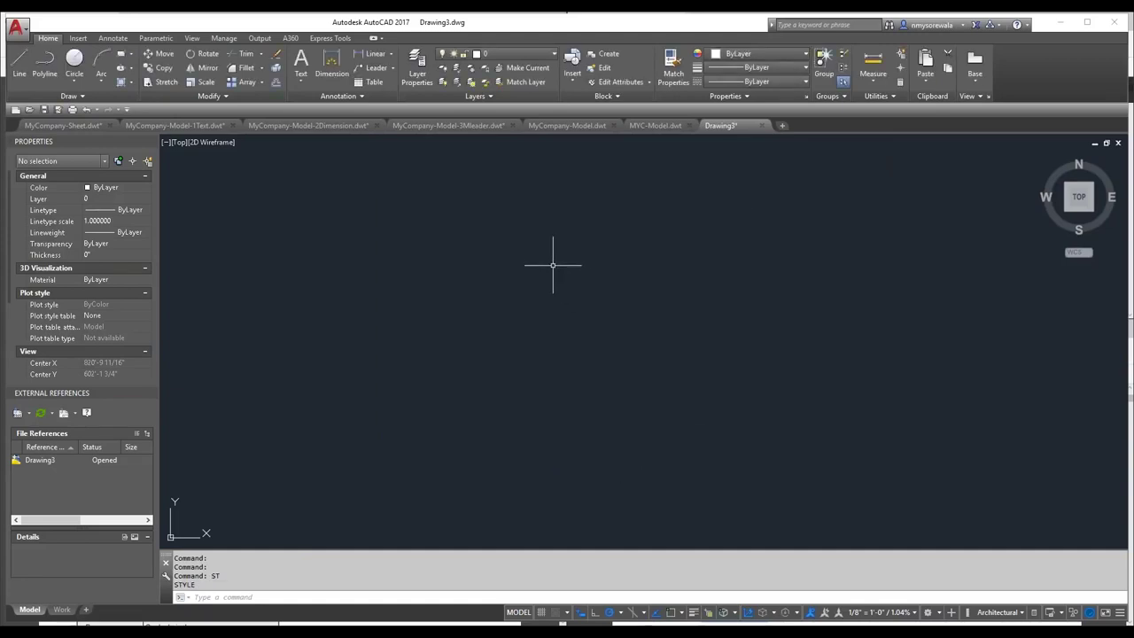
pyautogui.write('ddim')
pyautogui.press('Return')
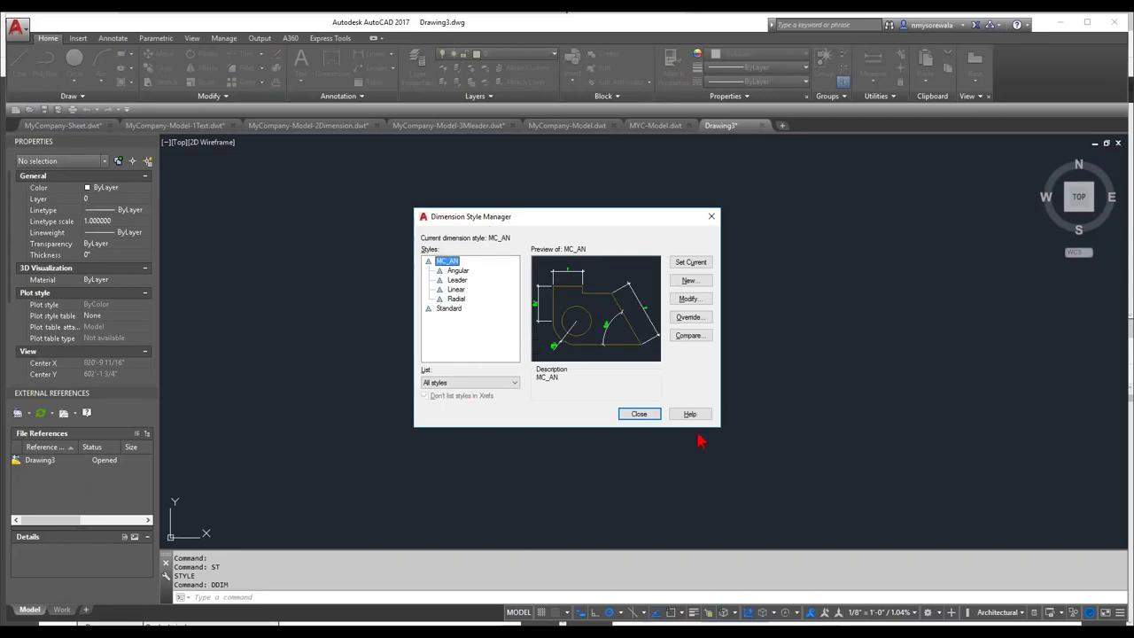
pyautogui.click(641, 413)
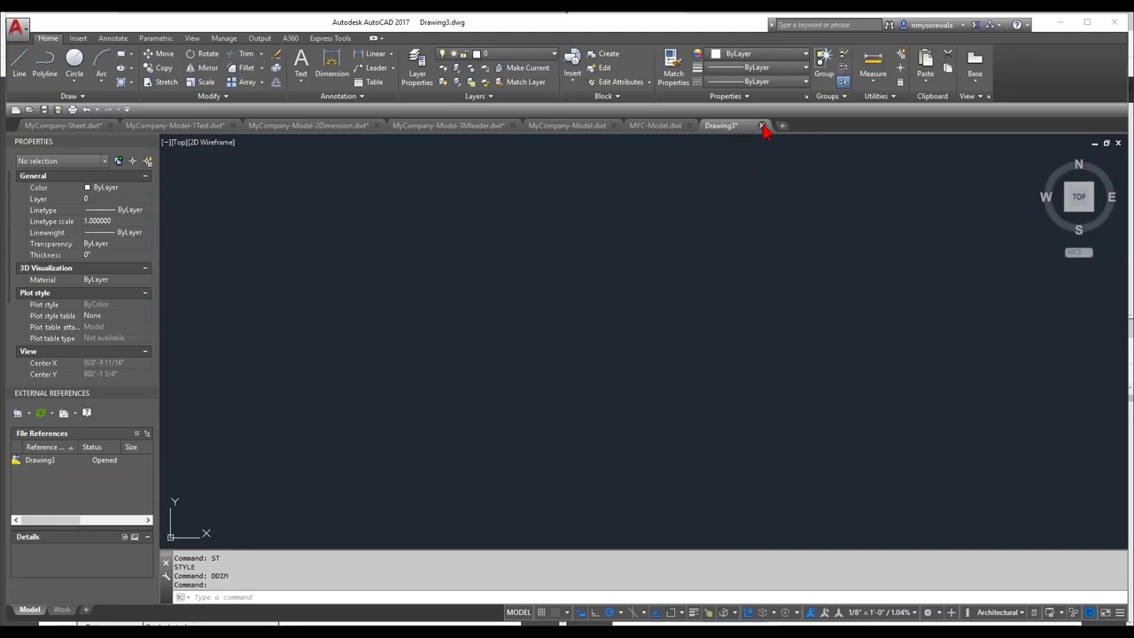
pyautogui.click(761, 126)
pyautogui.click(582, 355)
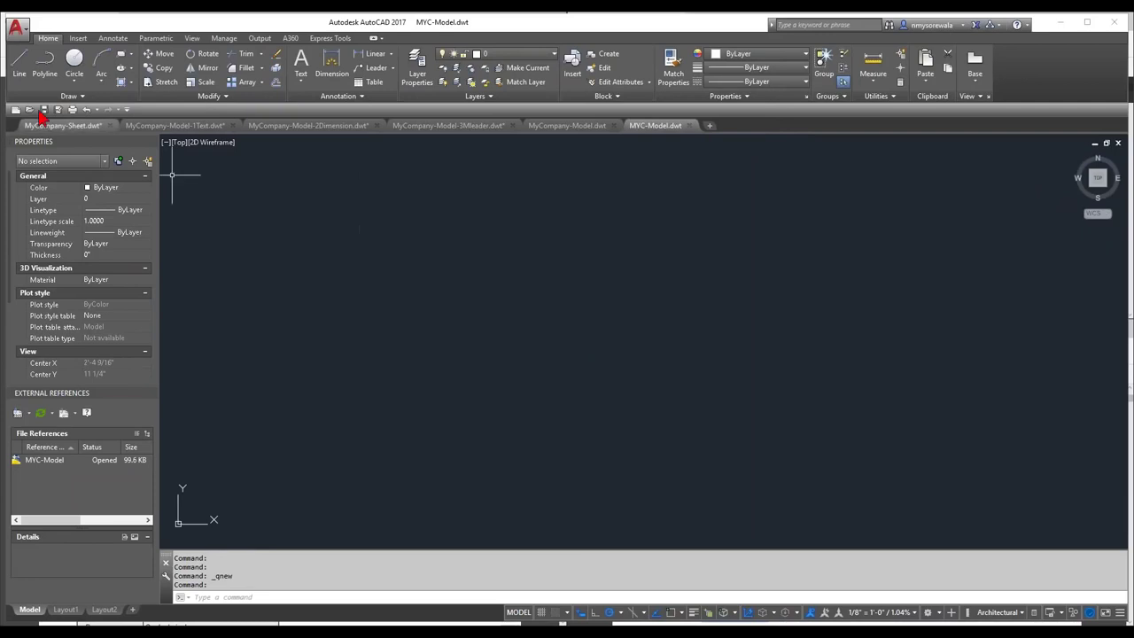
pyautogui.write('op')
pyautogui.press('Return')
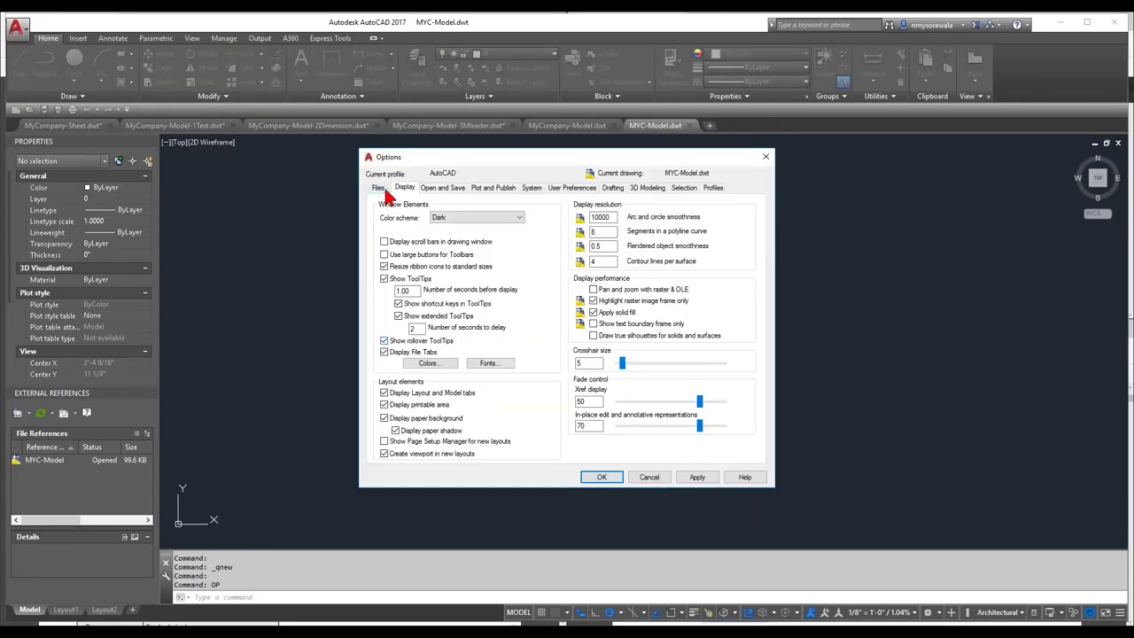
pyautogui.click(378, 188)
pyautogui.scroll(-2, 394, 414)
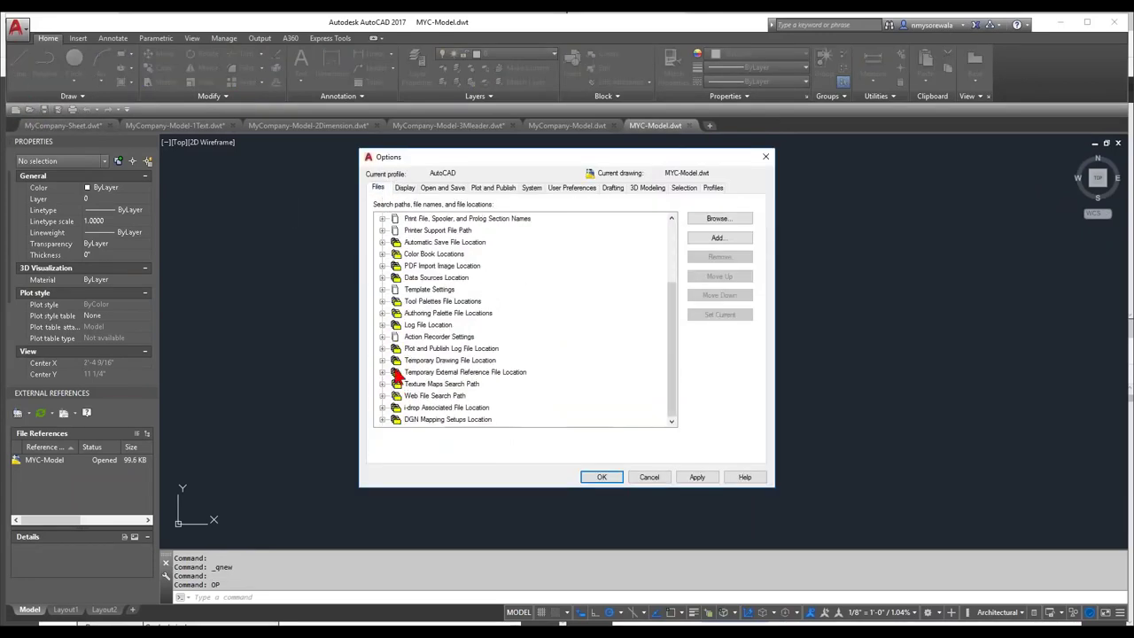
pyautogui.click(384, 289)
pyautogui.click(396, 325)
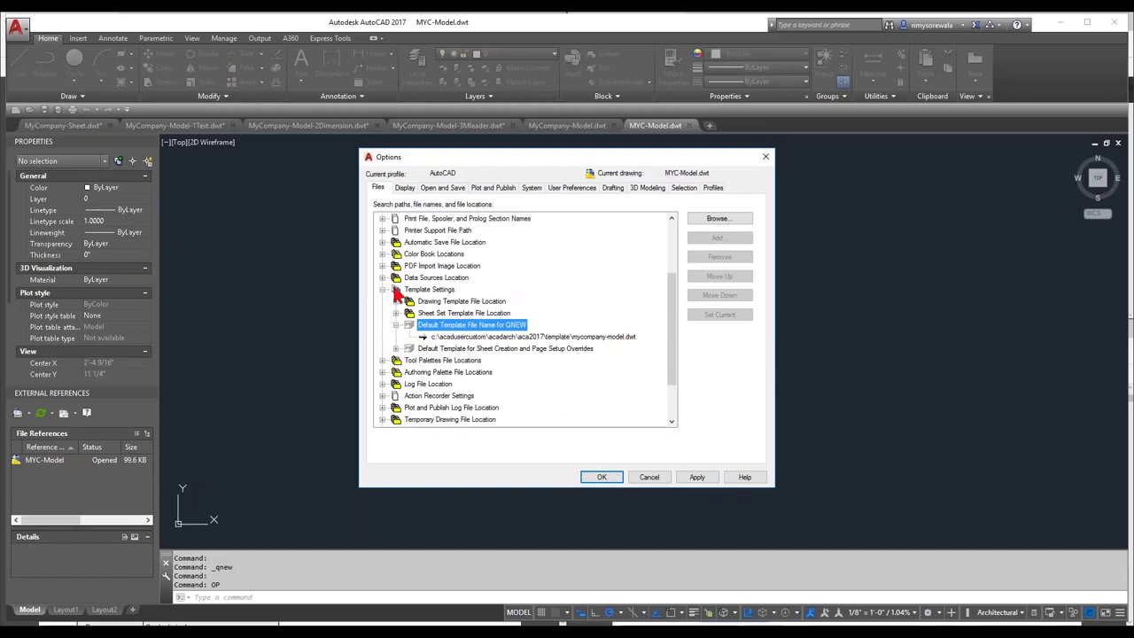
pyautogui.click(599, 477)
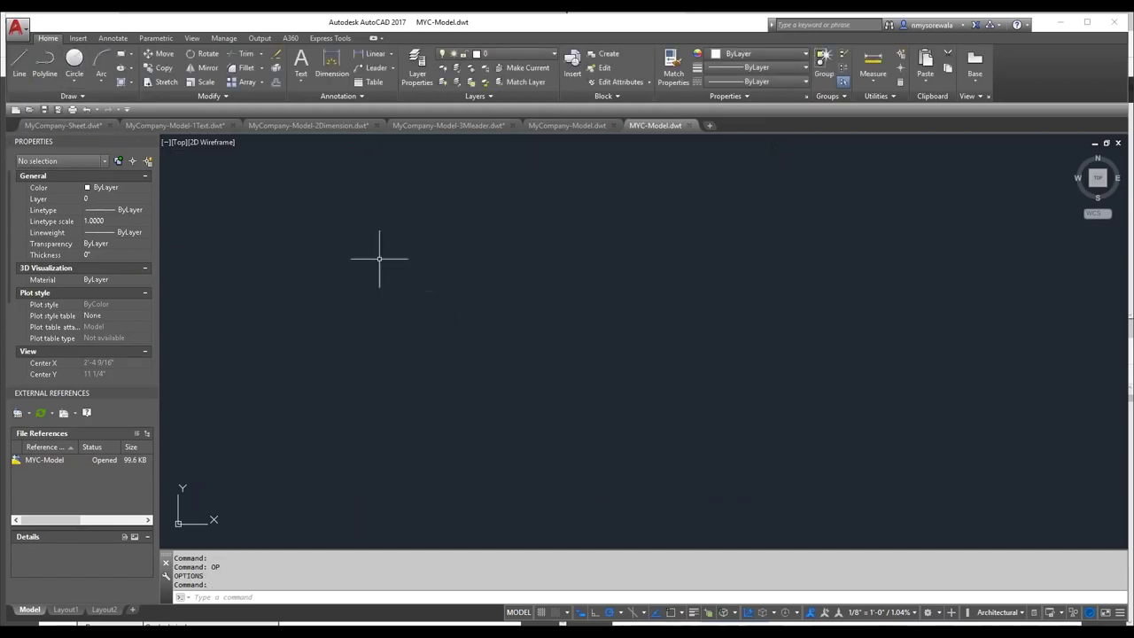
pyautogui.click(27, 108)
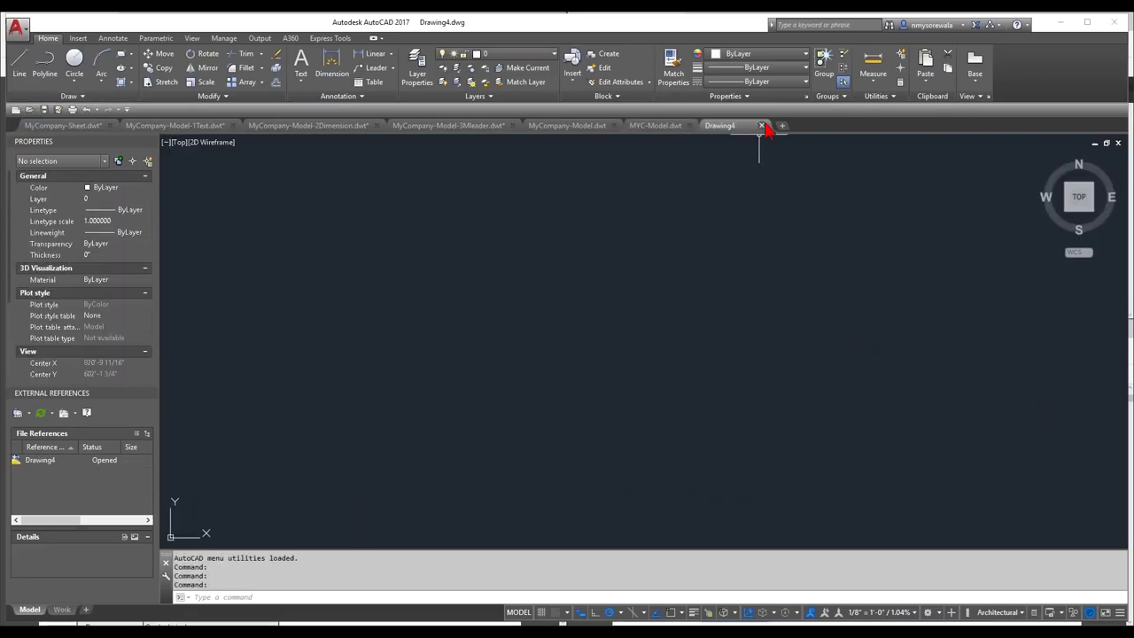
pyautogui.click(761, 126)
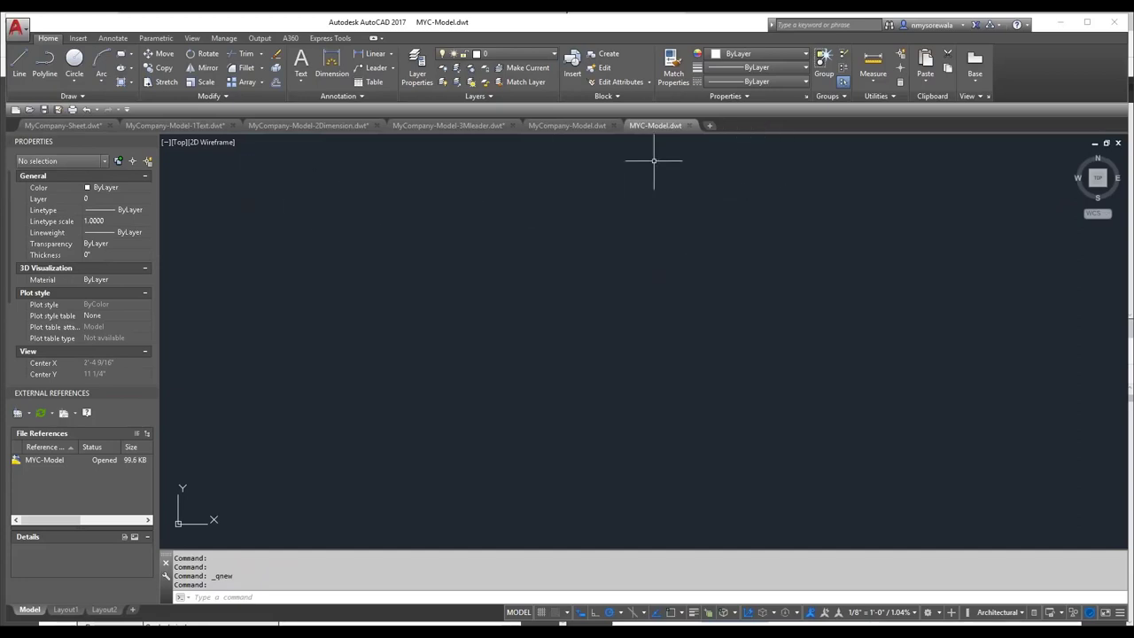
# Step: Open the Text Style dialog with ST and cancel it unchanged
pyautogui.write('ST')
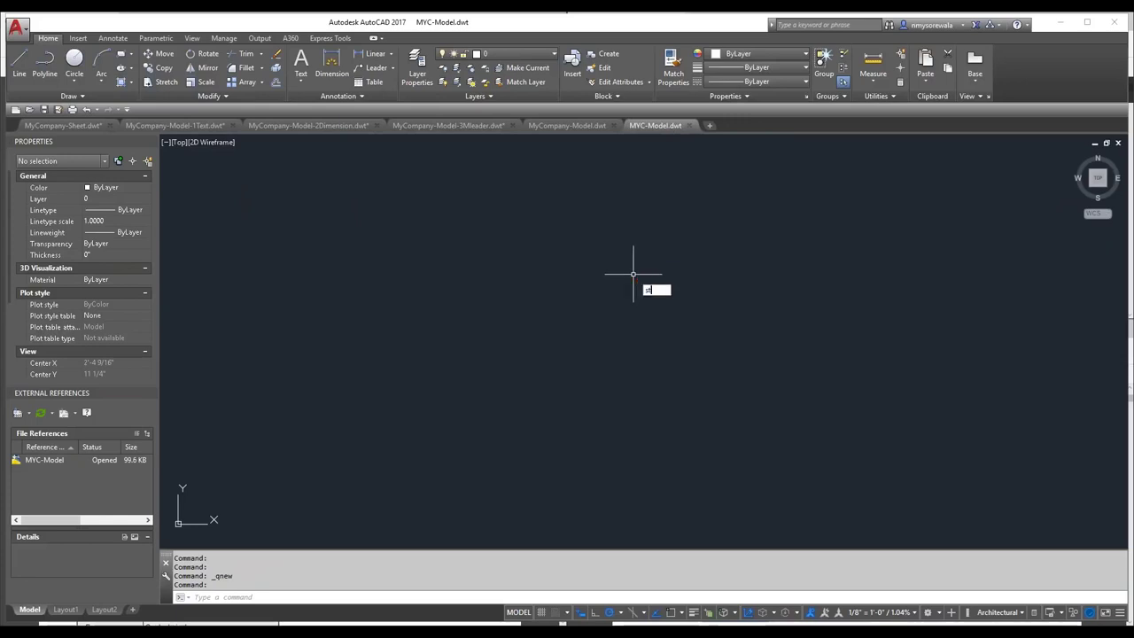
pyautogui.press('Return')
pyautogui.click(670, 427)
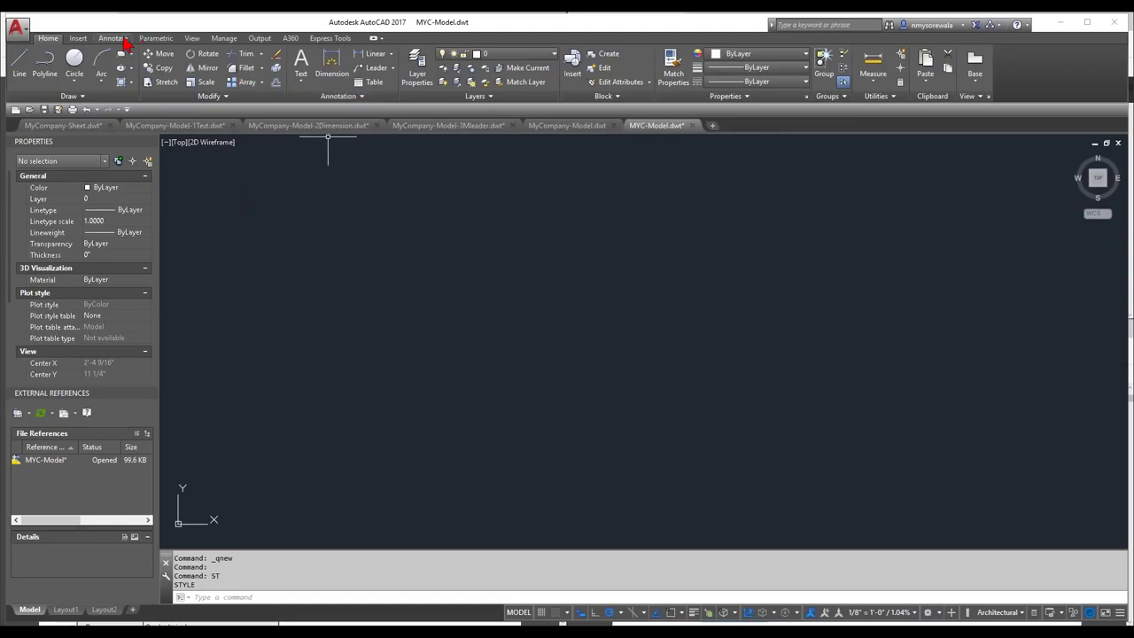
# Step: Reopen text styles from Annotate, compare the Annotative and Standard styles, then cancel
pyautogui.click(122, 38)
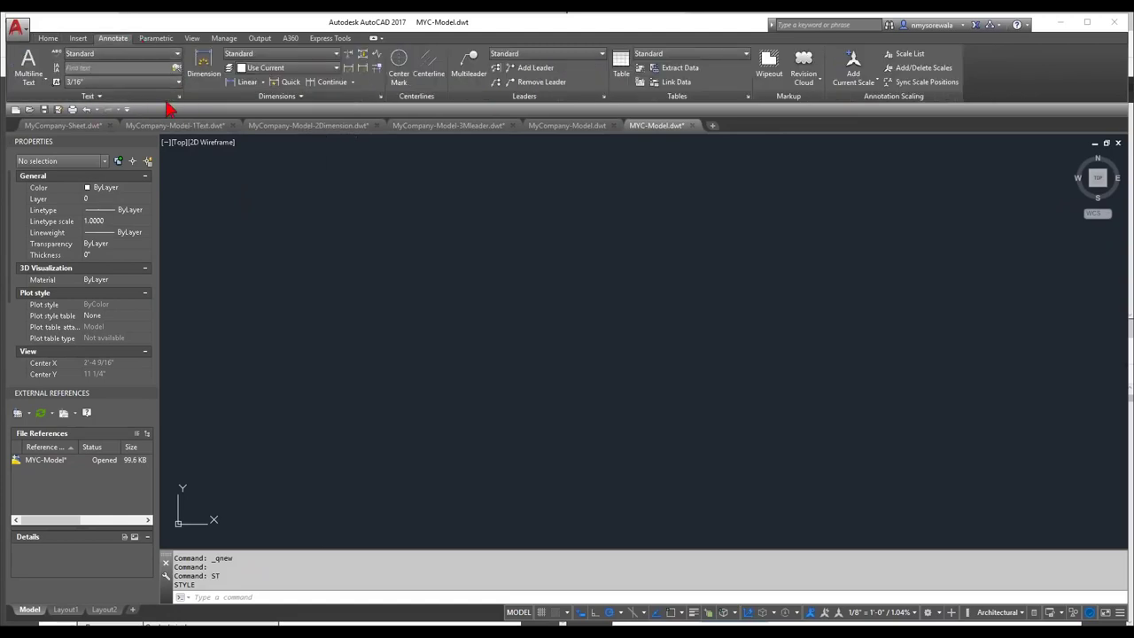
pyautogui.click(180, 98)
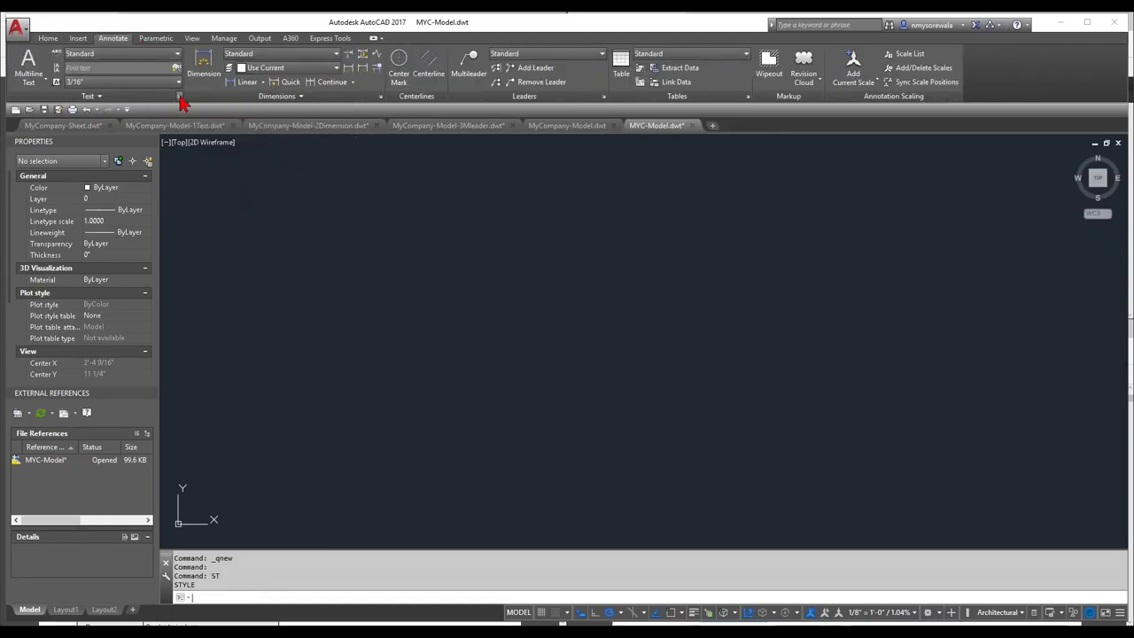
pyautogui.click(428, 266)
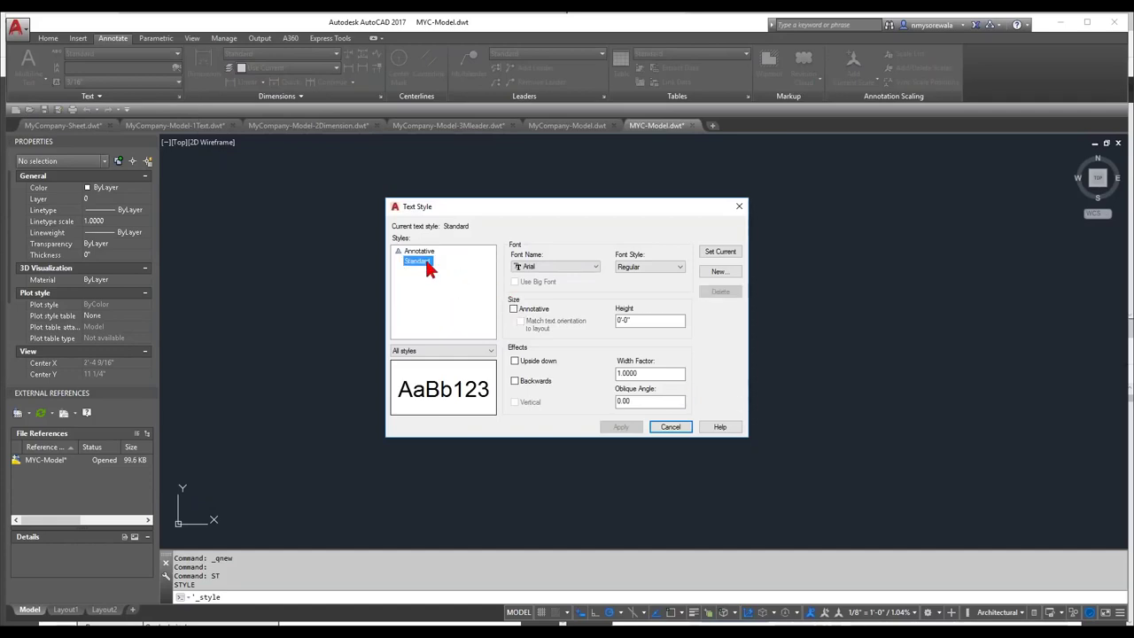
pyautogui.click(425, 253)
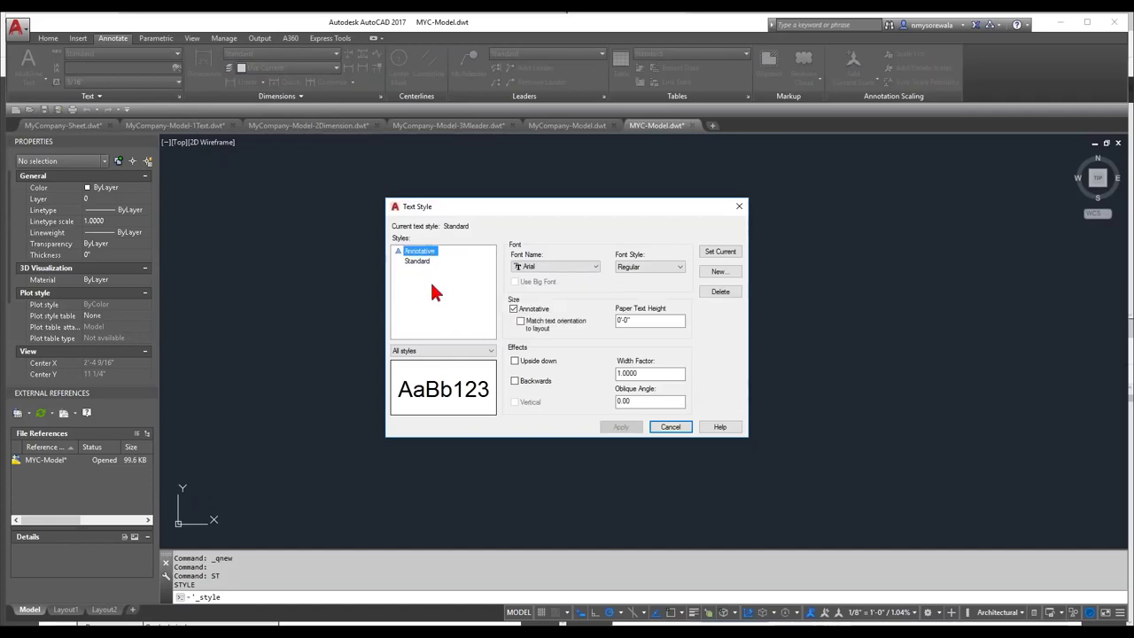
pyautogui.click(427, 264)
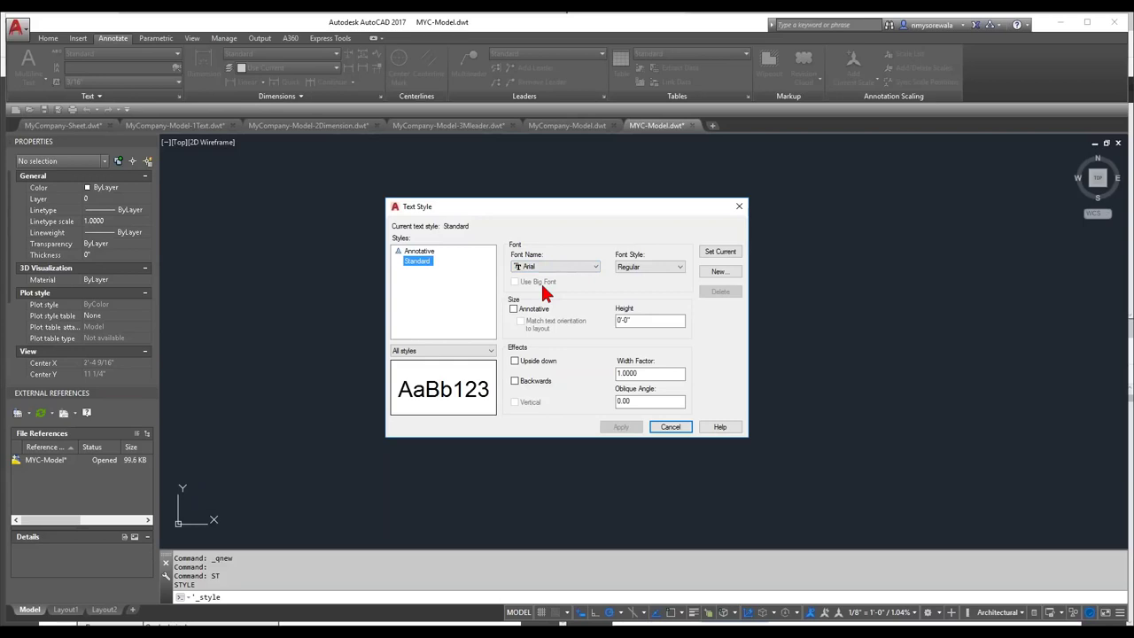
pyautogui.click(422, 251)
pyautogui.click(423, 263)
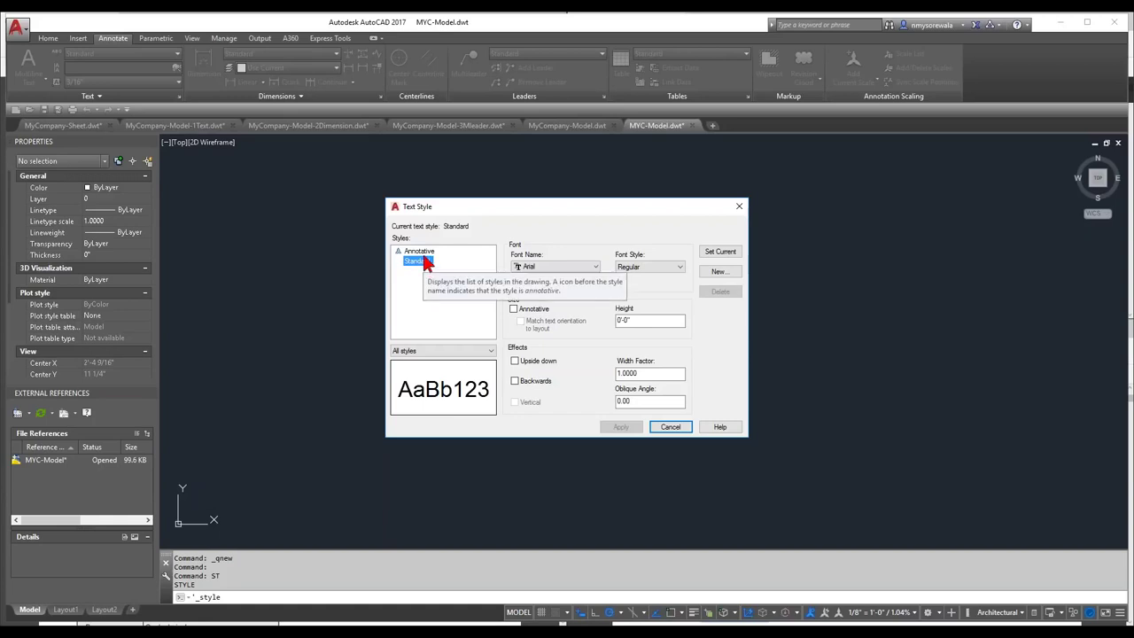
pyautogui.click(420, 251)
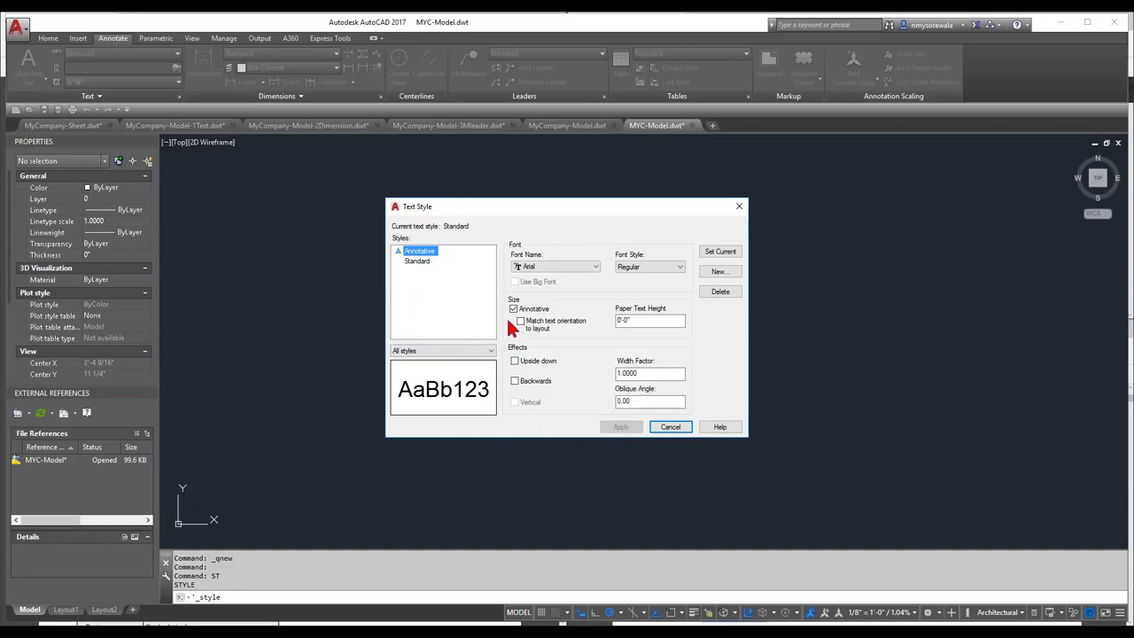
pyautogui.click(667, 427)
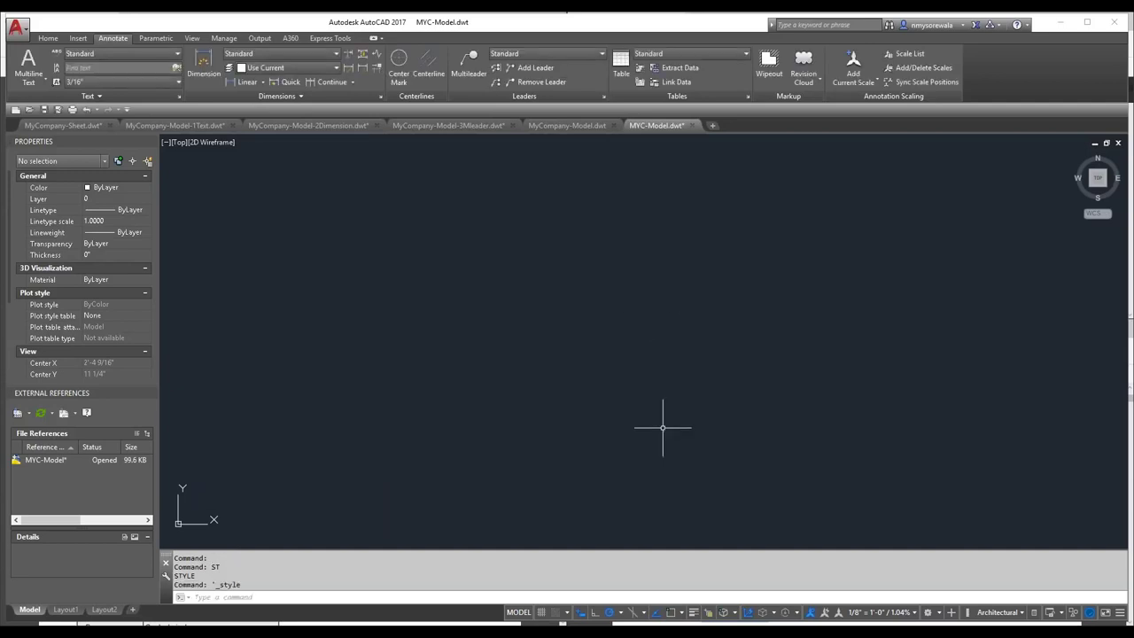
pyautogui.click(569, 126)
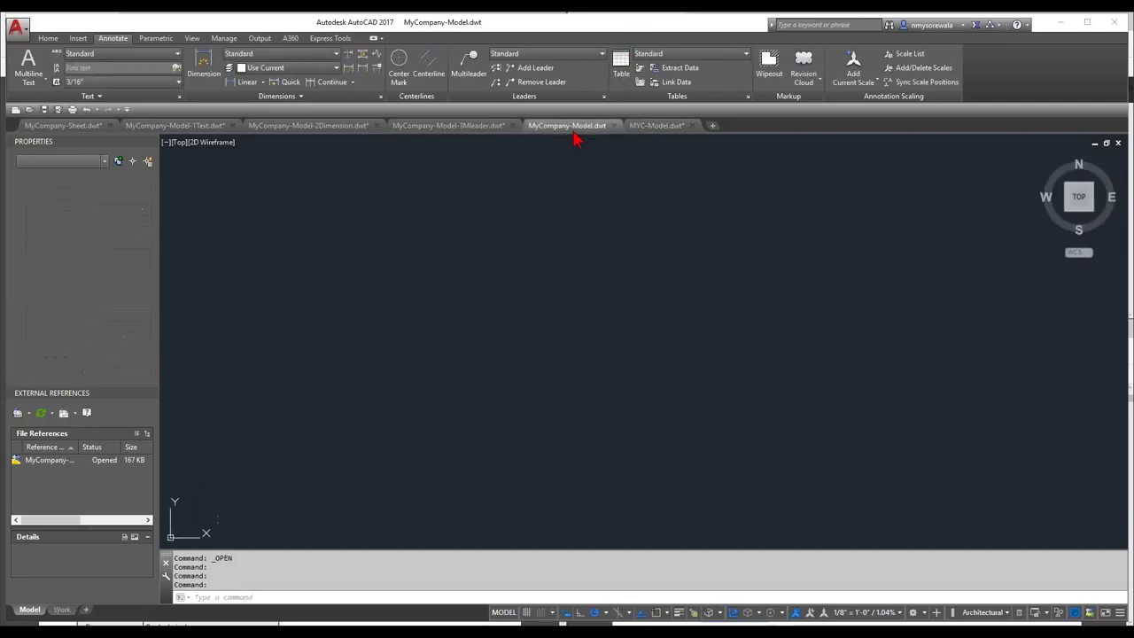
pyautogui.write('st')
pyautogui.press('Return')
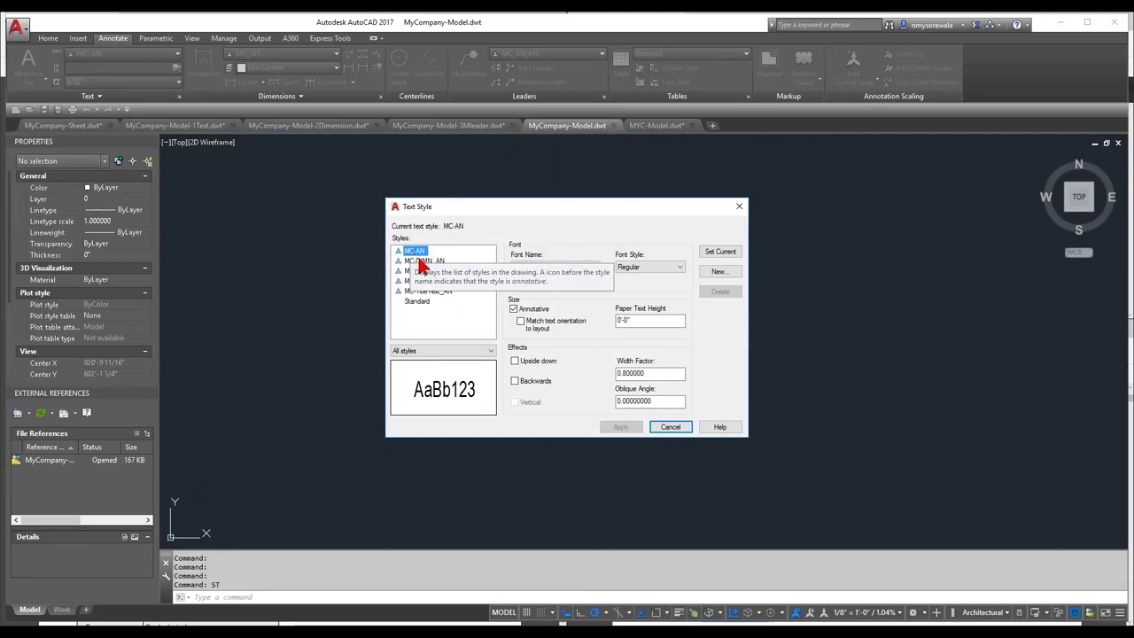
pyautogui.click(669, 427)
pyautogui.click(664, 126)
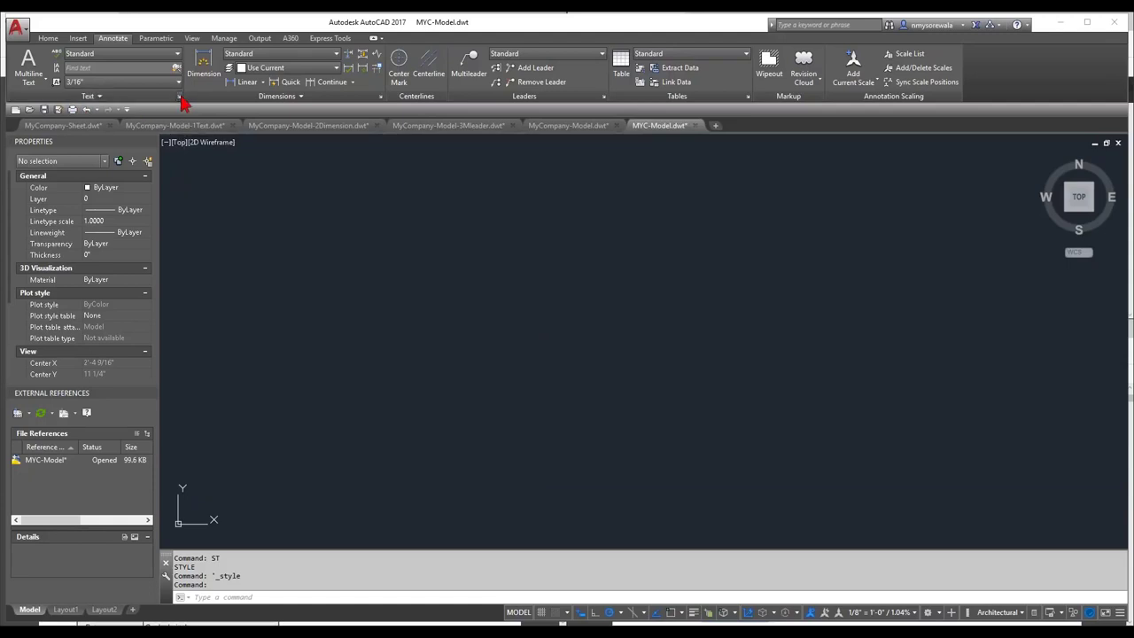
# Step: Create a new text style named MC-AN
pyautogui.moveTo(185, 101); pyautogui.dragTo(181, 102)
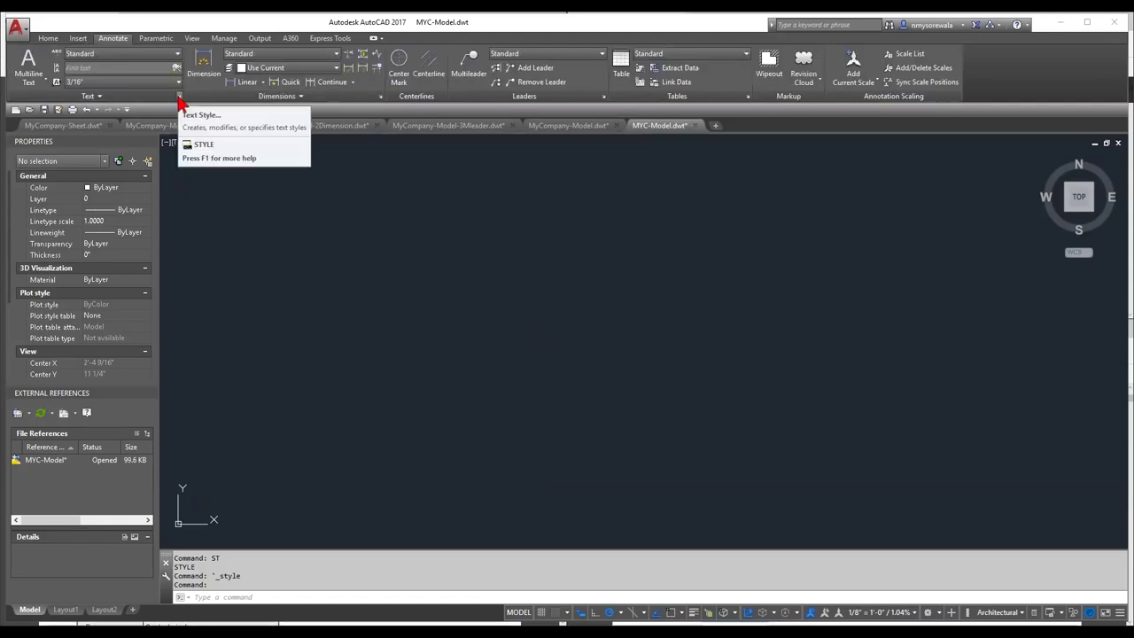
pyautogui.click(180, 98)
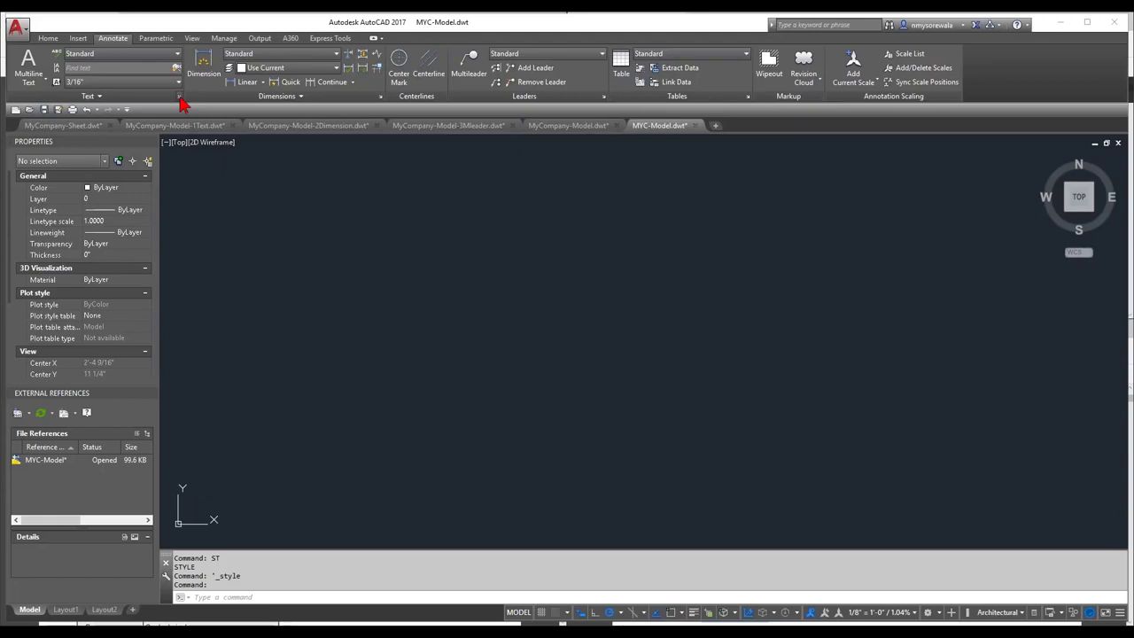
pyautogui.click(181, 99)
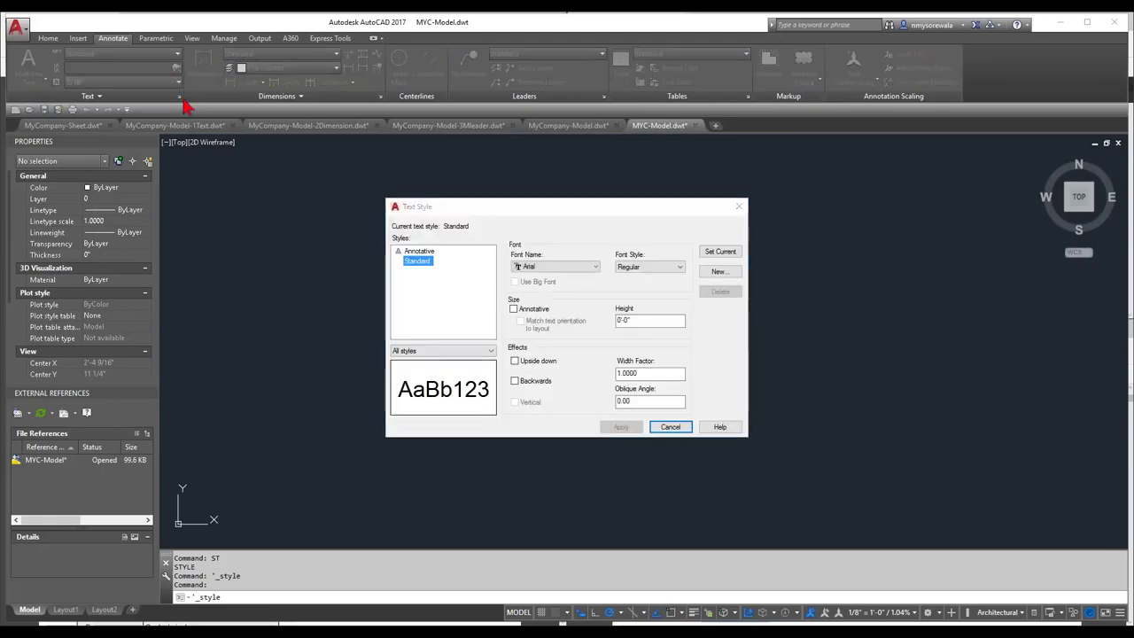
pyautogui.click(718, 273)
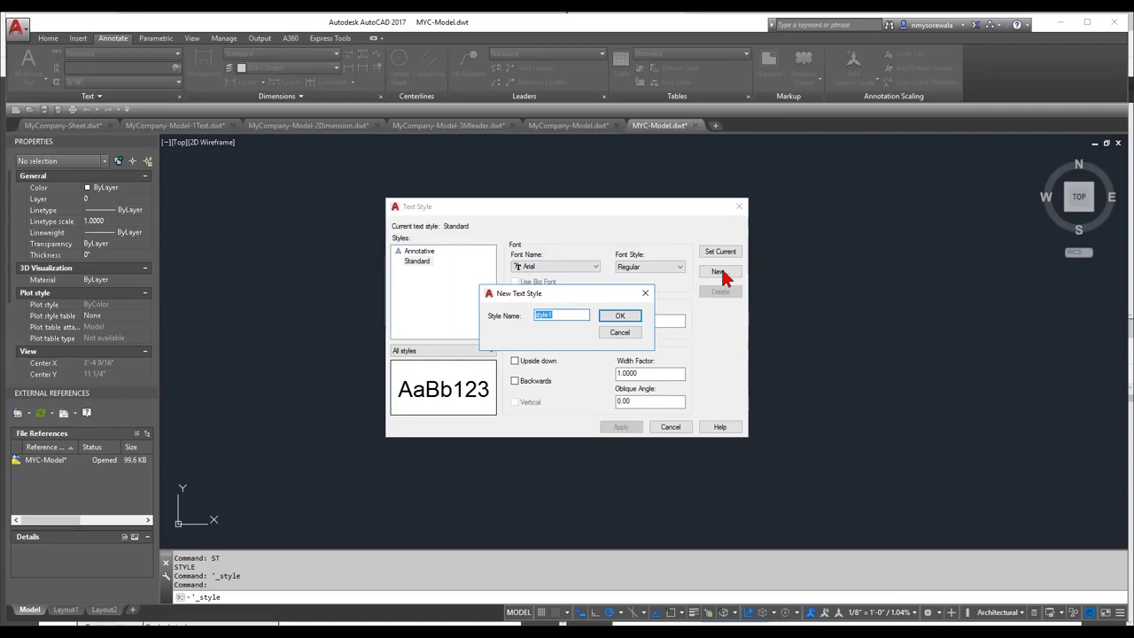
pyautogui.write('MC-')
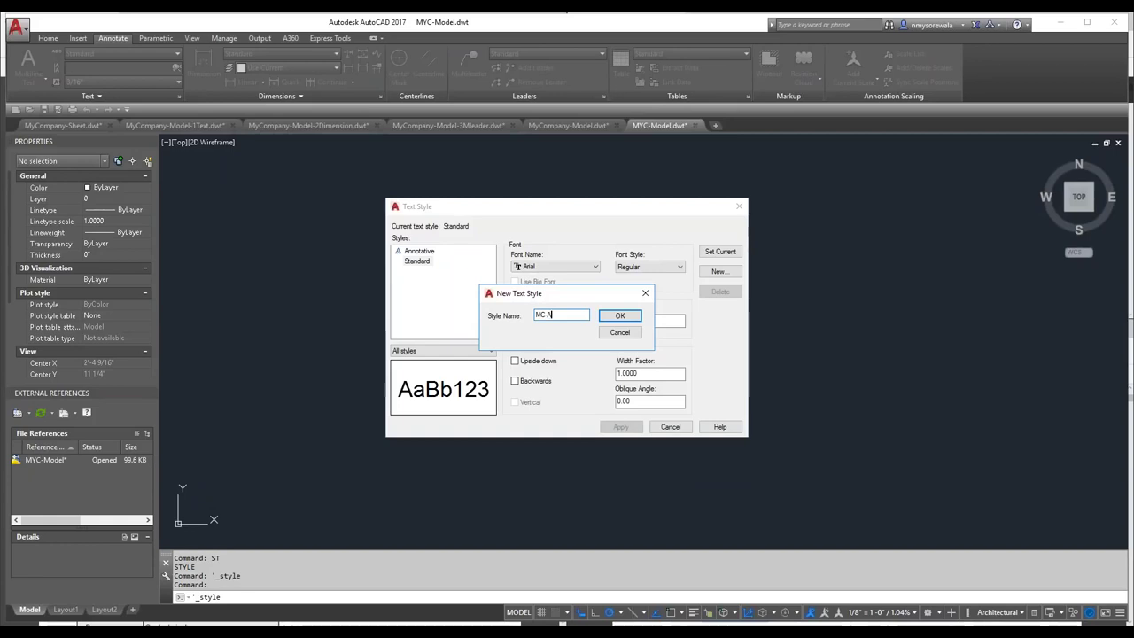
pyautogui.write('Annotation')
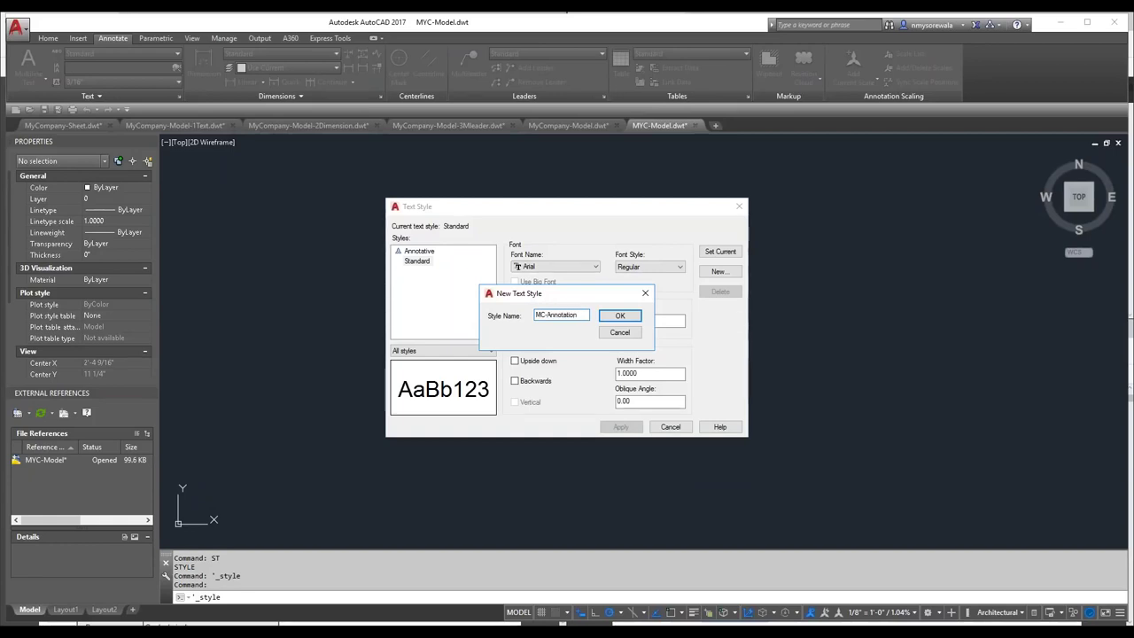
pyautogui.press('BackSpace')
pyautogui.press('BackSpace')
pyautogui.press('BackSpace')
pyautogui.press('BackSpace')
pyautogui.press('BackSpace')
pyautogui.press('BackSpace')
pyautogui.press('BackSpace')
pyautogui.press('BackSpace')
pyautogui.press('BackSpace')
pyautogui.click(617, 317)
# Step: Make MC-AN annotative with the Arial Narrow font and save its changes
pyautogui.click(409, 261)
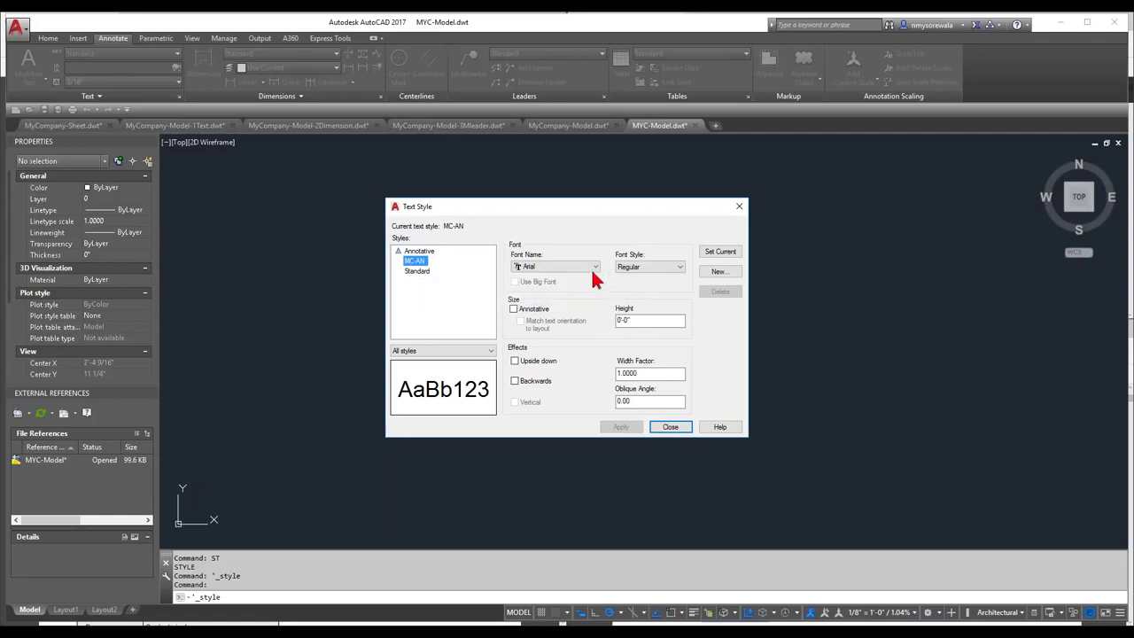
pyautogui.click(514, 309)
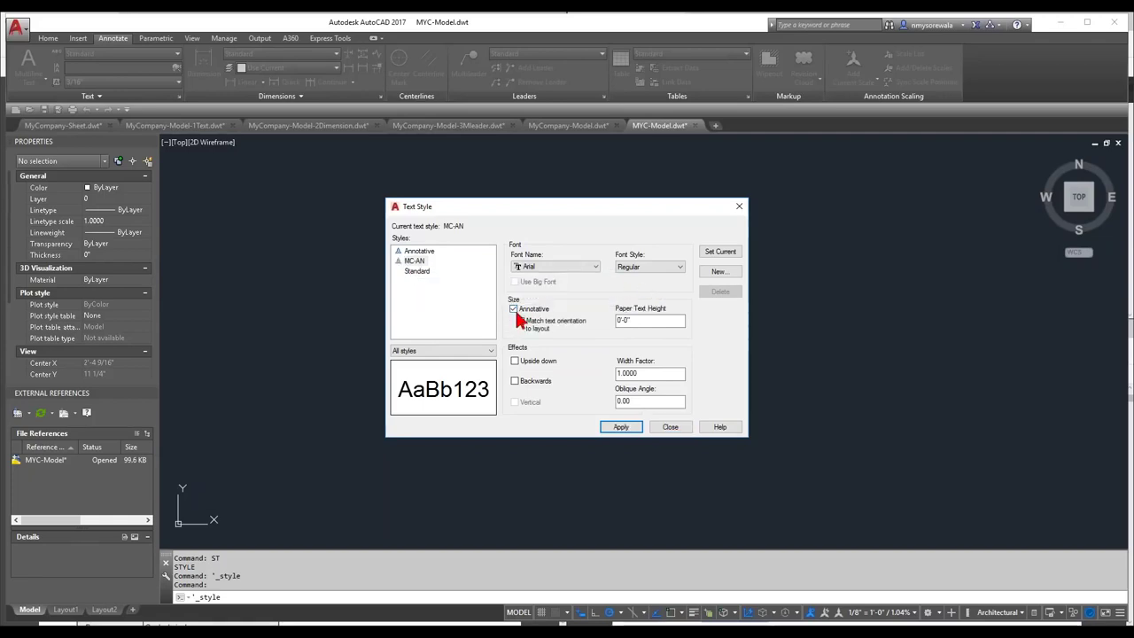
pyautogui.click(416, 262)
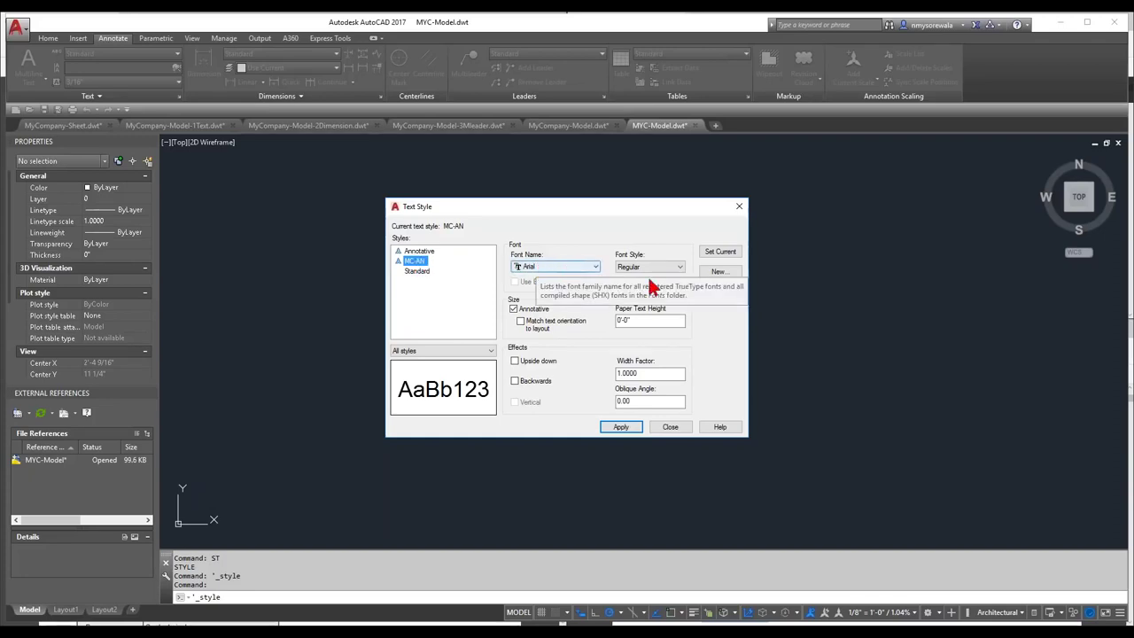
pyautogui.click(595, 266)
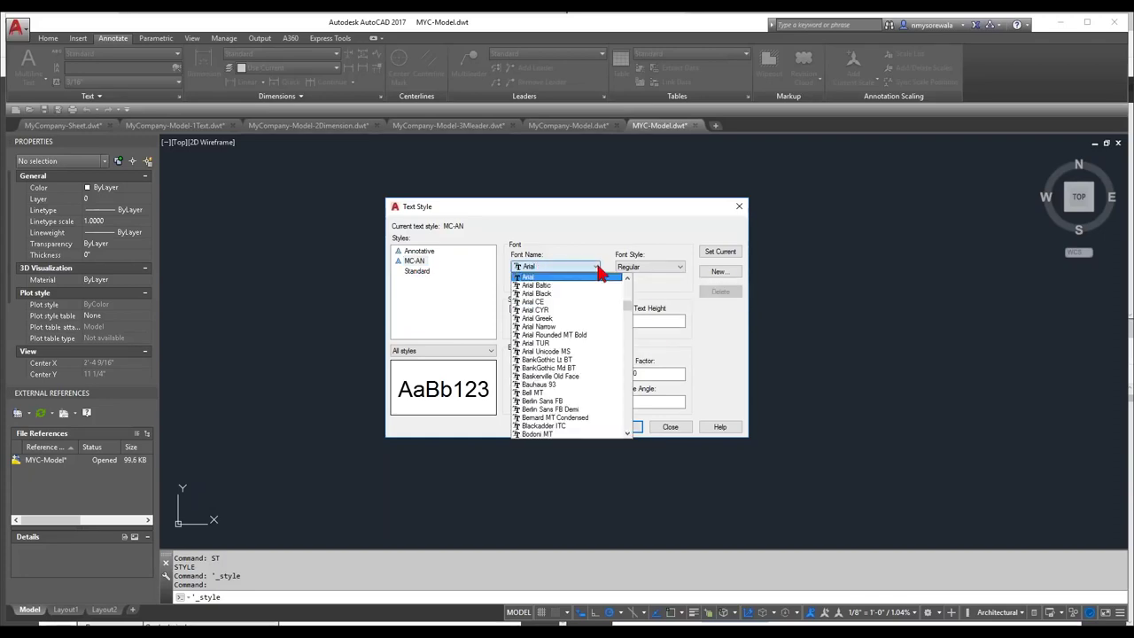
pyautogui.click(583, 326)
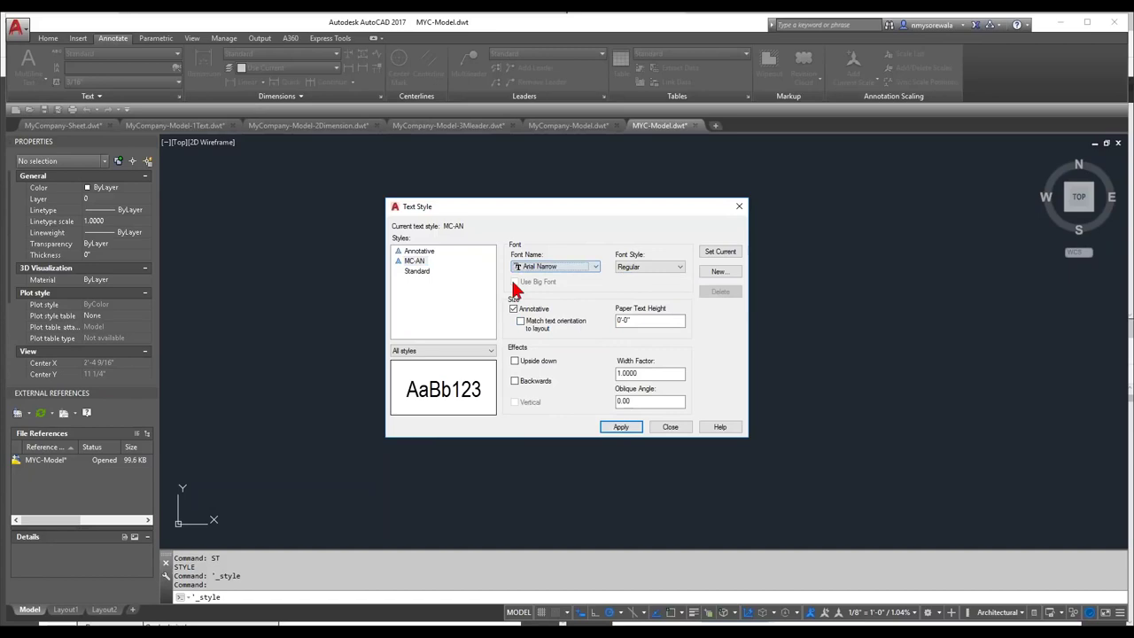
pyautogui.click(413, 260)
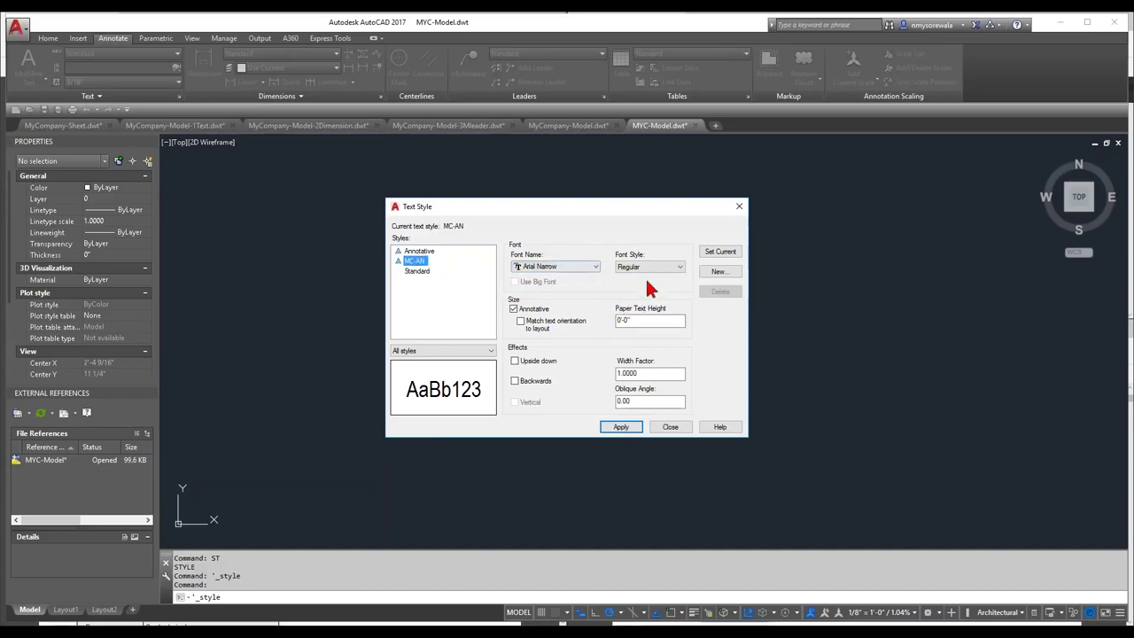
pyautogui.click(636, 320)
pyautogui.moveTo(634, 320); pyautogui.dragTo(608, 321)
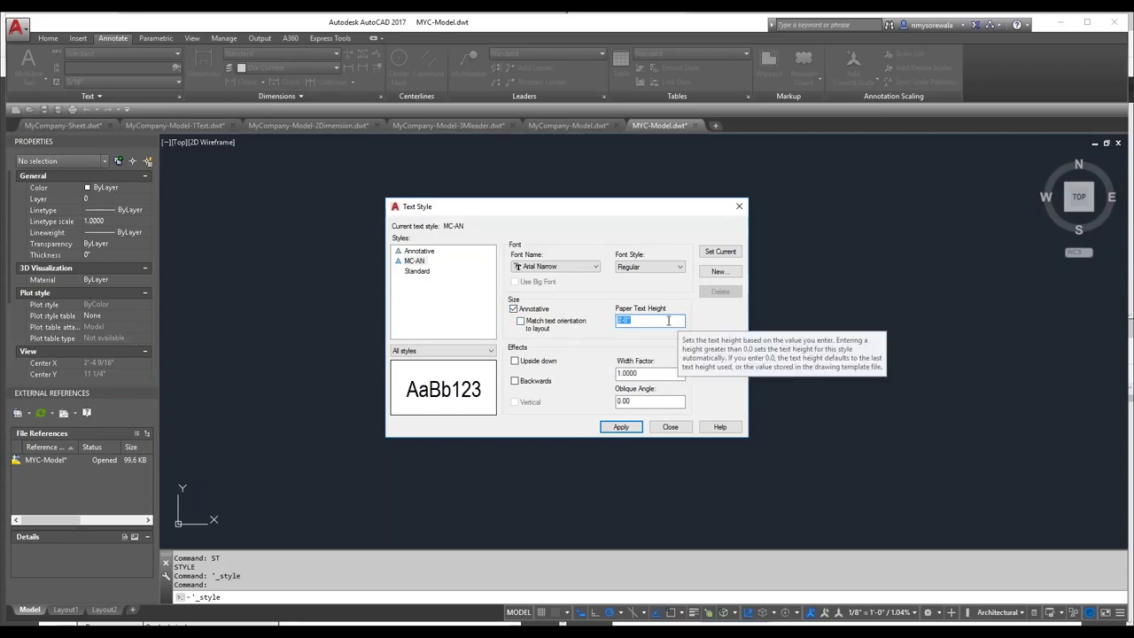
pyautogui.click(720, 275)
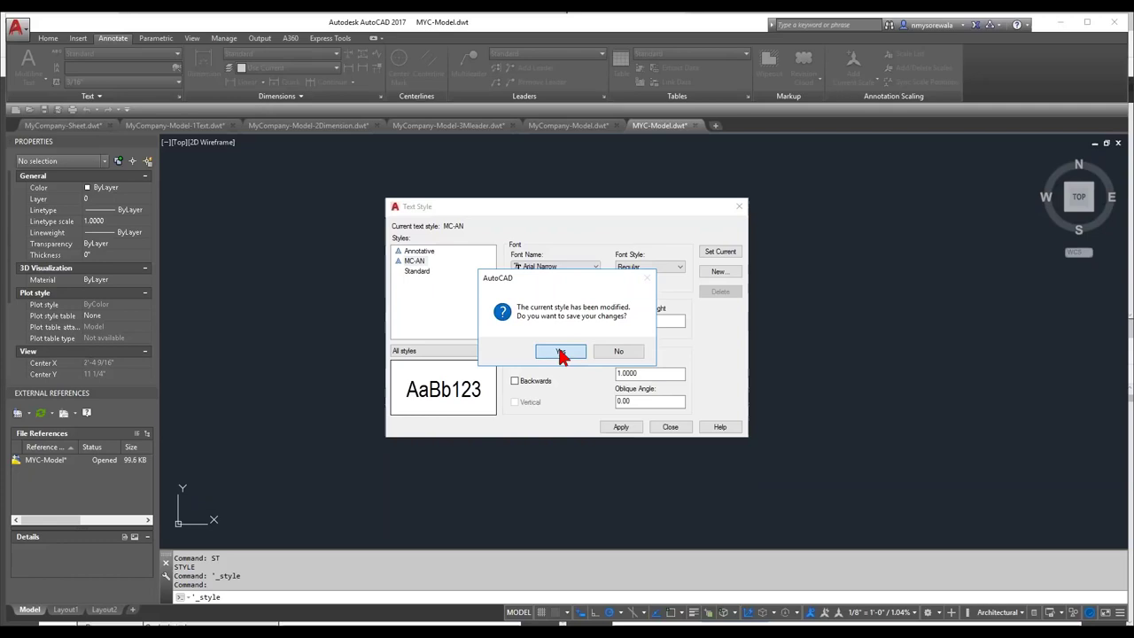
pyautogui.click(560, 352)
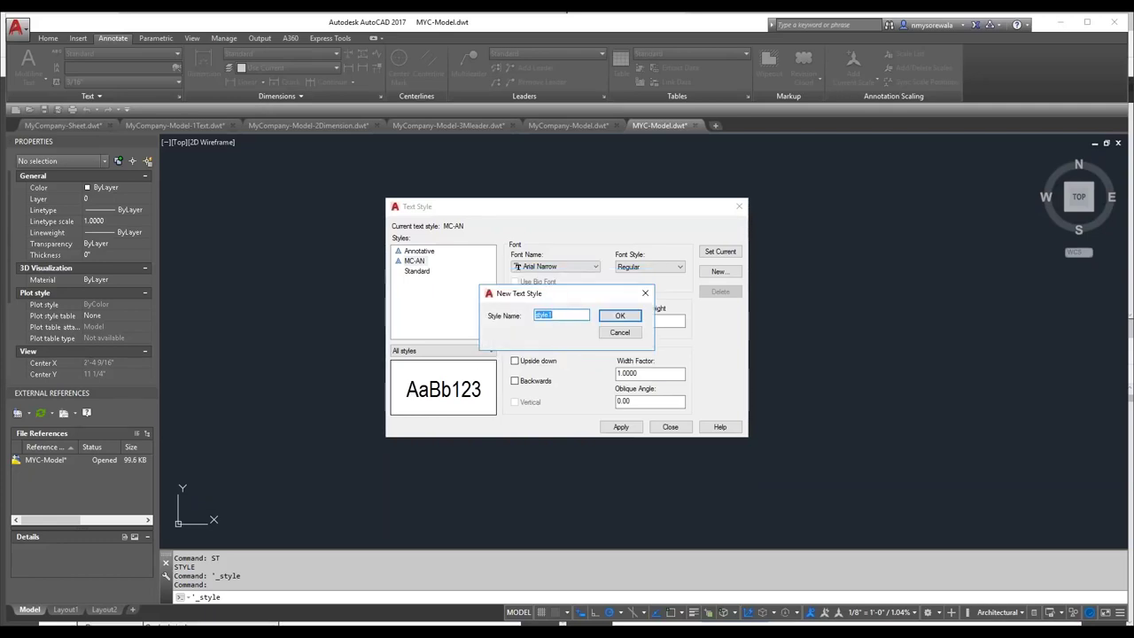
# Step: Create the MC-DIMN text style with a 0.9 width factor
pyautogui.write('MN')
pyautogui.click(619, 317)
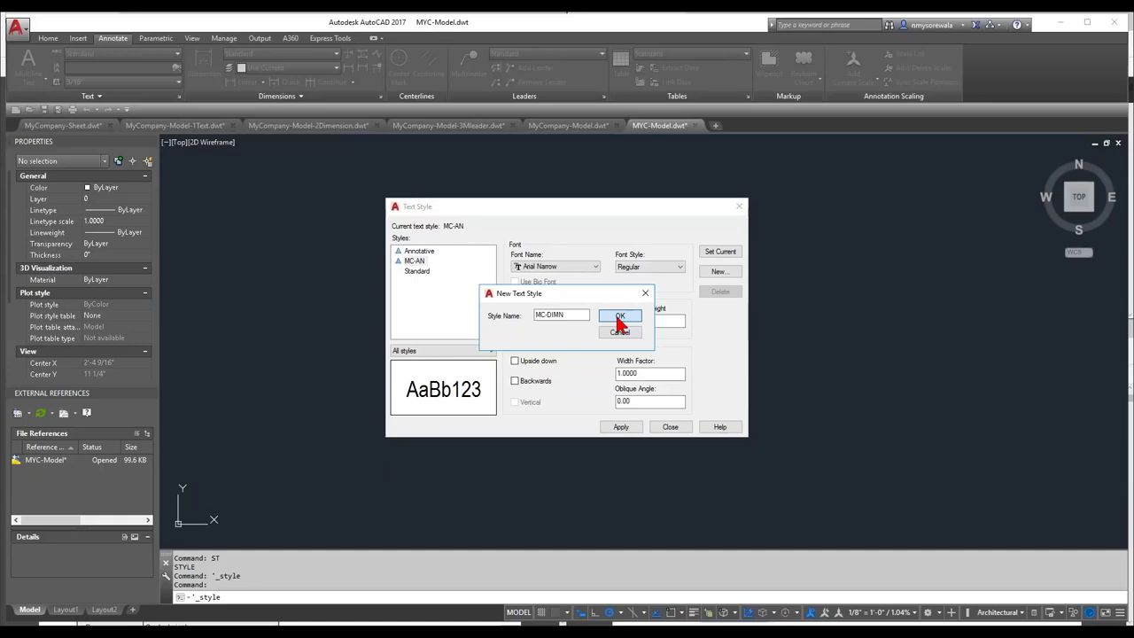
pyautogui.click(423, 273)
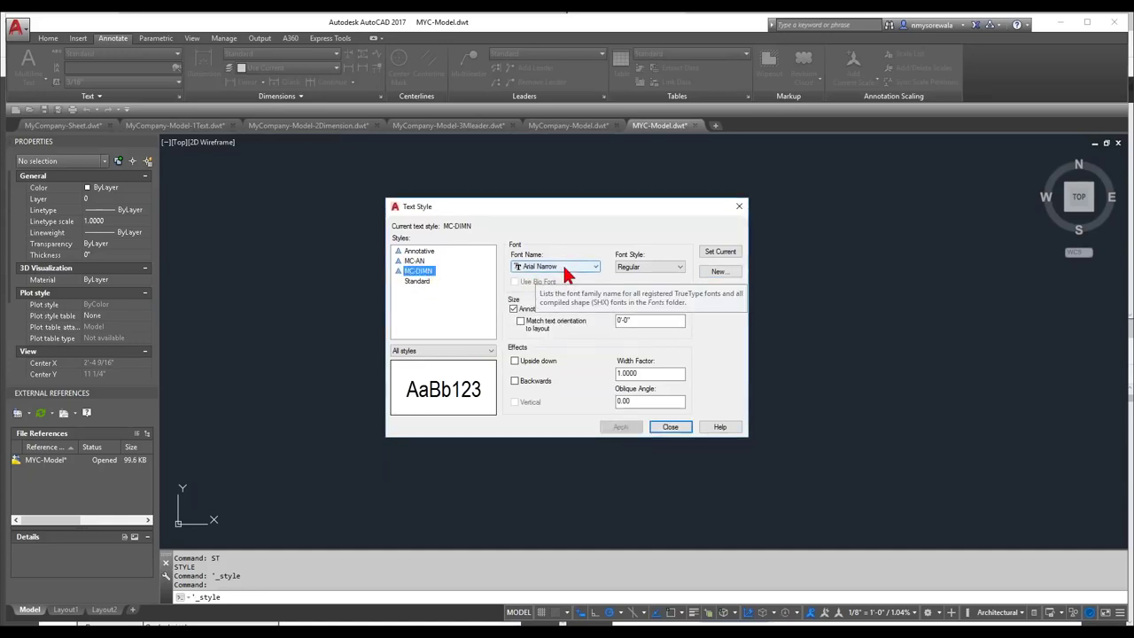
pyautogui.click(647, 374)
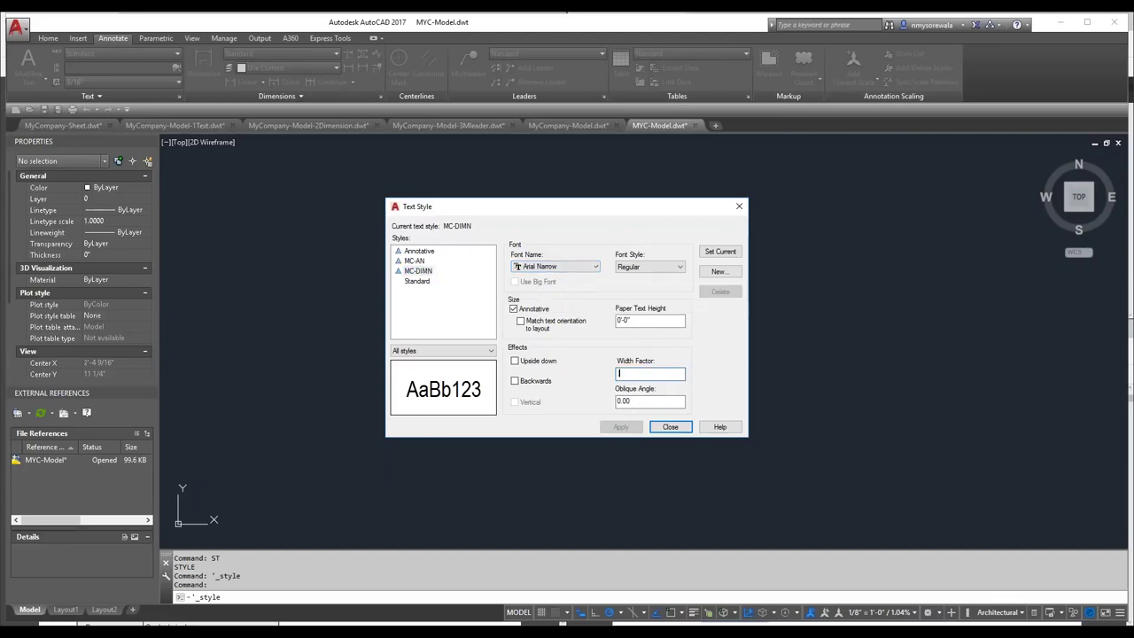
pyautogui.write('9')
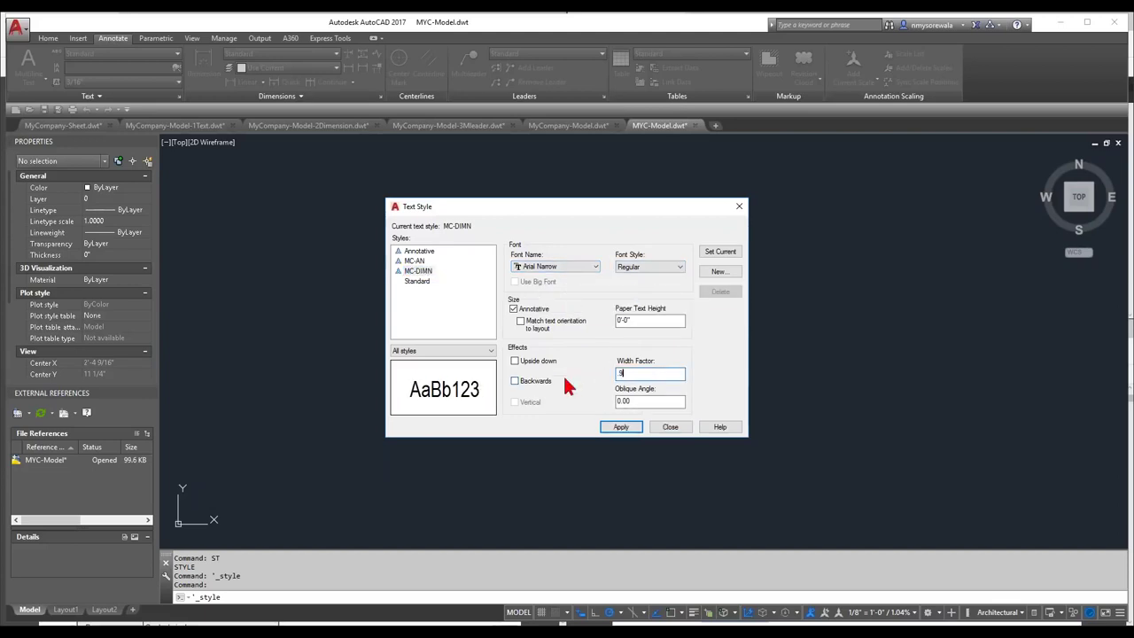
pyautogui.click(429, 270)
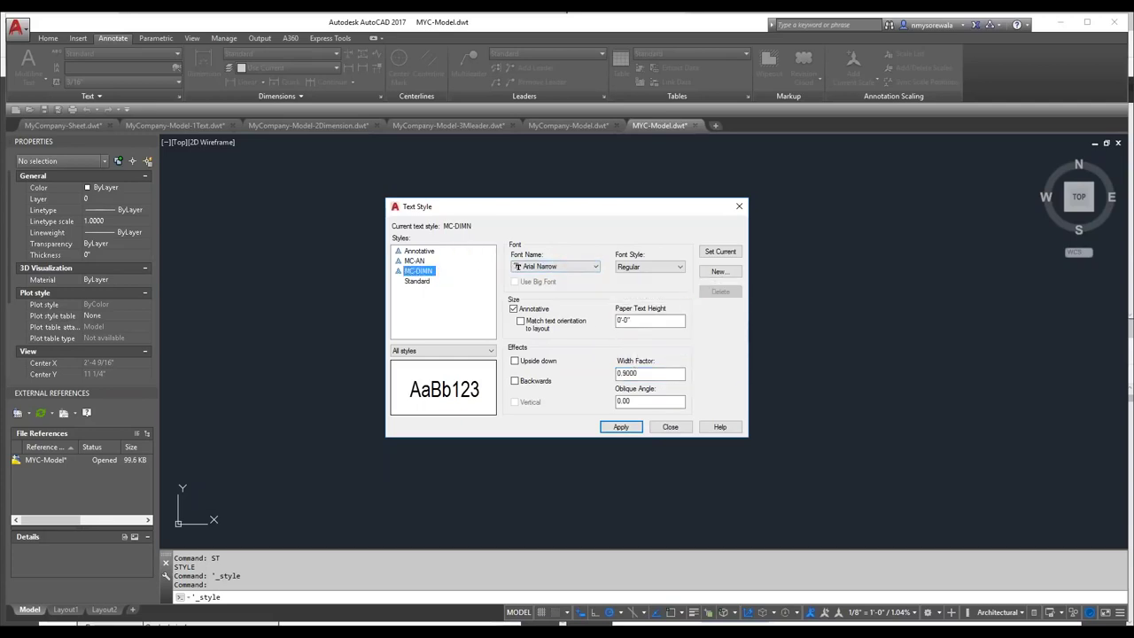
pyautogui.click(649, 320)
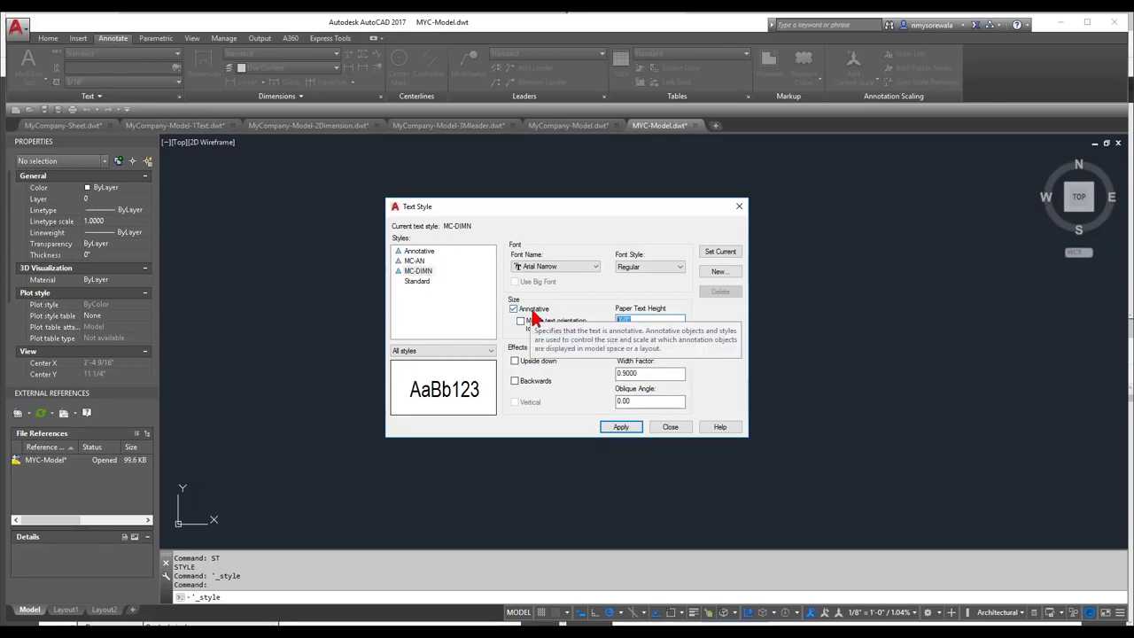
# Step: Save the MC-DIMN changes, make MC-AN current, and close the text styles
pyautogui.click(420, 261)
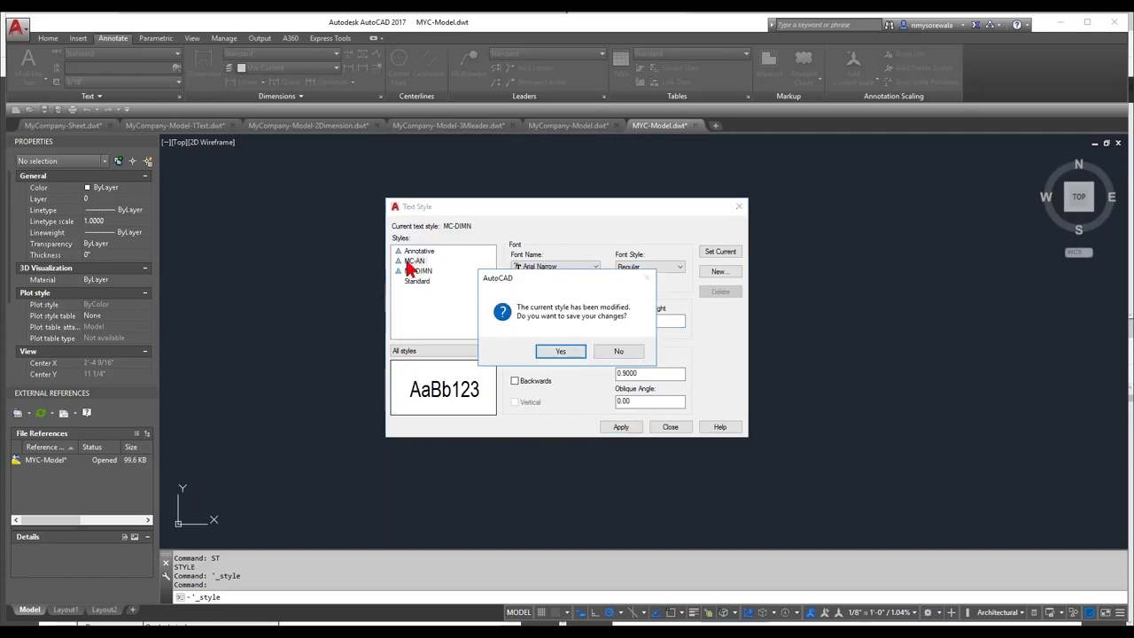
pyautogui.click(558, 354)
pyautogui.click(416, 262)
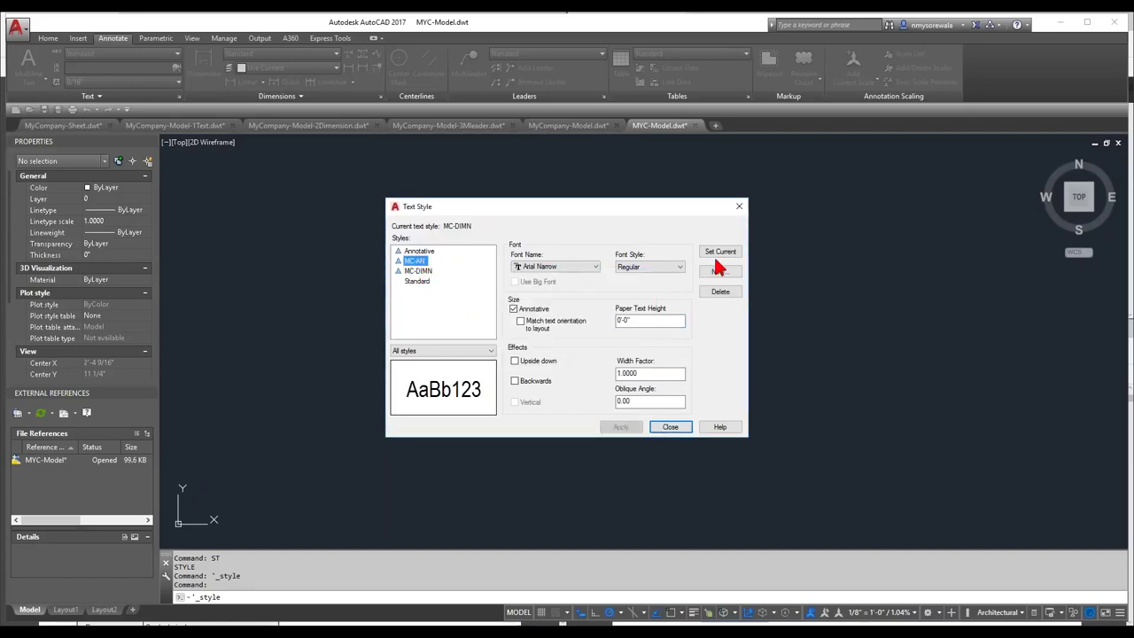
pyautogui.click(666, 427)
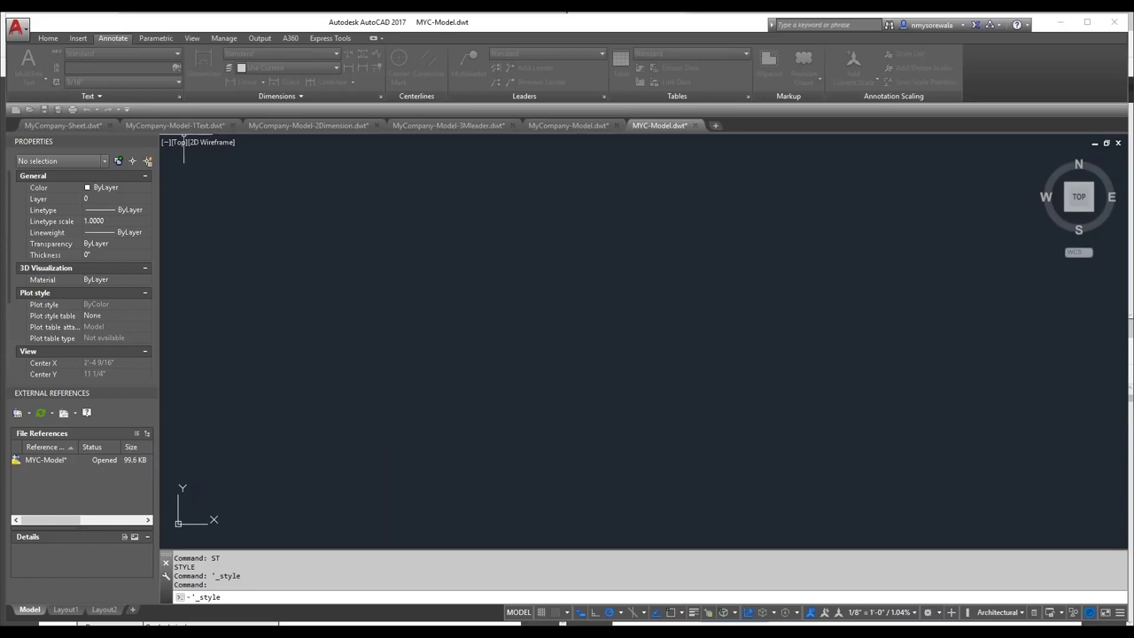
# Step: Draw an MTEXT box and enter the text 'MY Company Test'
pyautogui.write('mt')
pyautogui.press('Return')
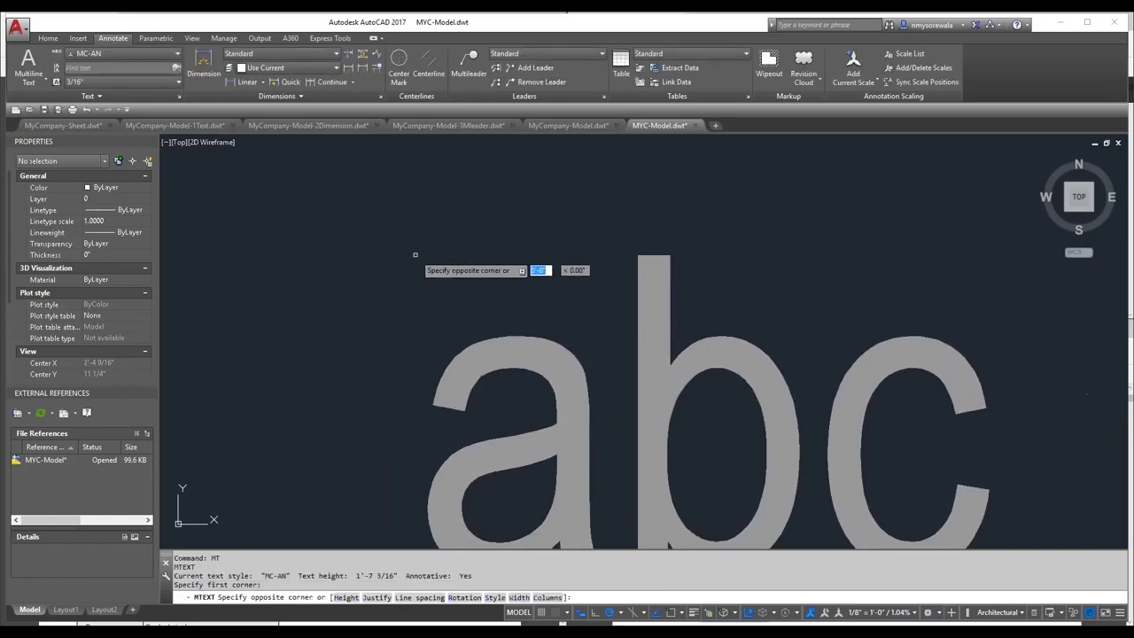
pyautogui.click(421, 264)
pyautogui.click(818, 475)
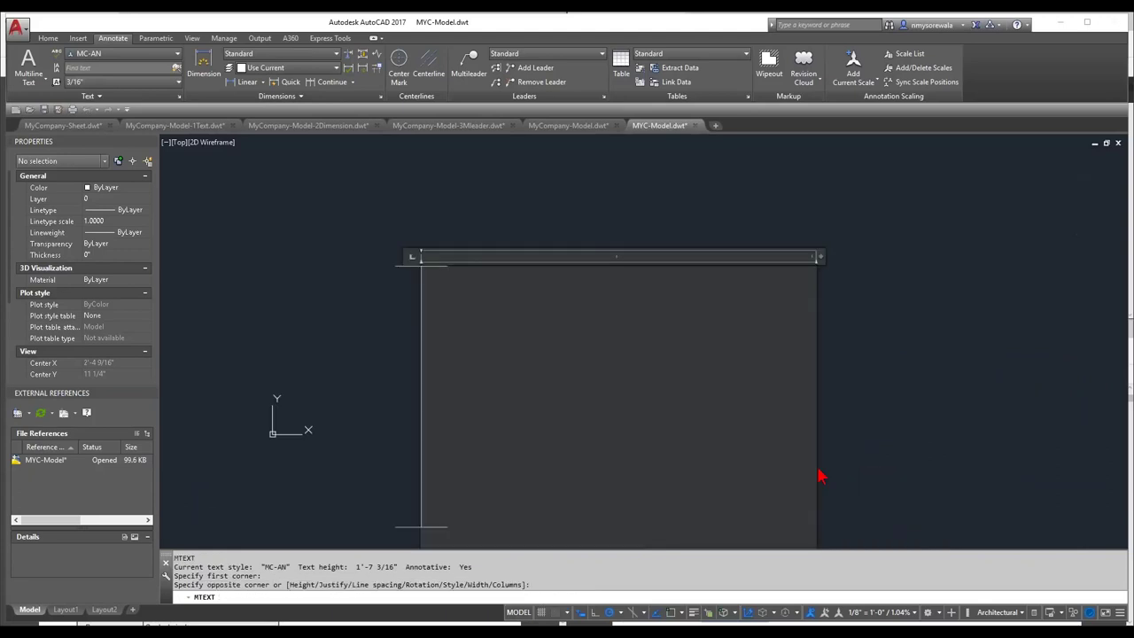
pyautogui.write('MY Coma')
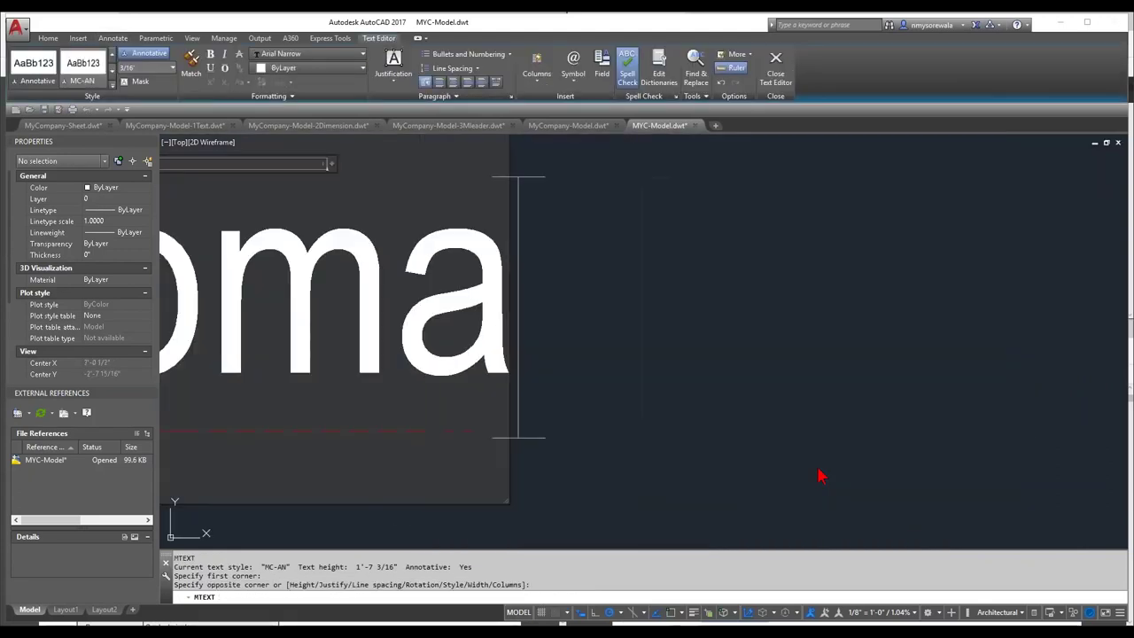
pyautogui.press('BackSpace')
pyautogui.write('pany Test')
pyautogui.scroll(-4, 431, 380)
pyautogui.click(431, 380)
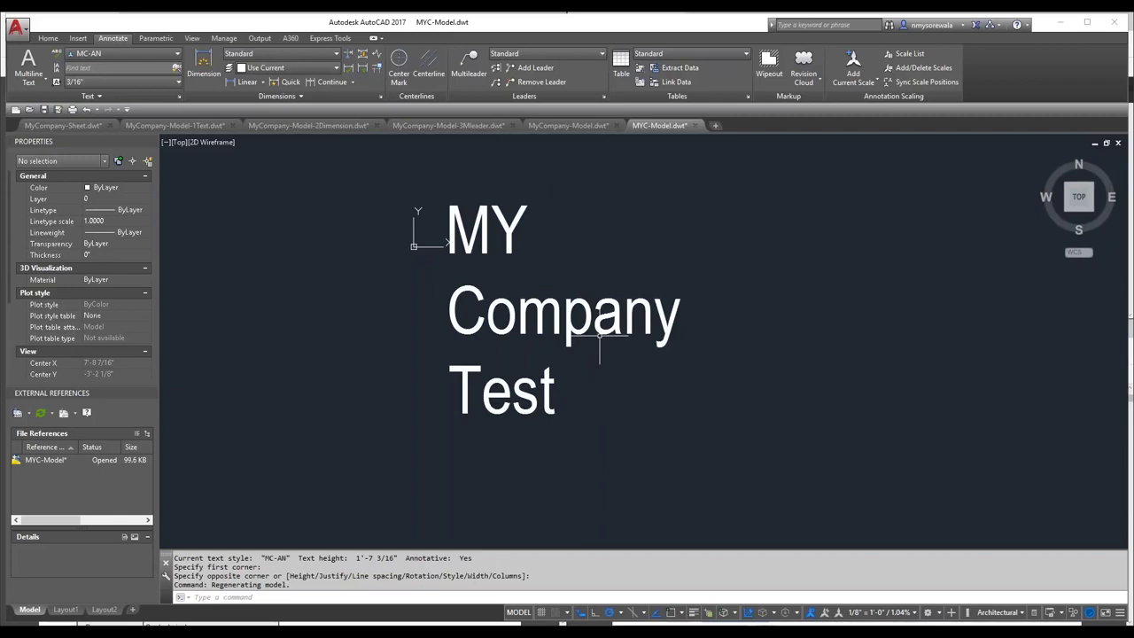
pyautogui.click(723, 471)
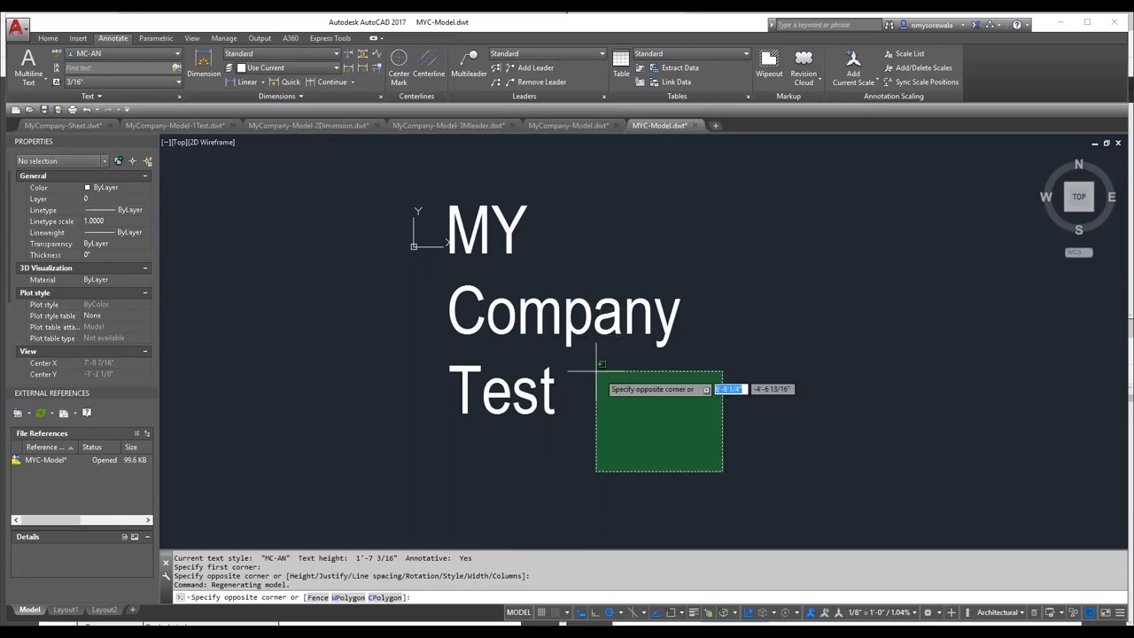
pyautogui.press('Escape')
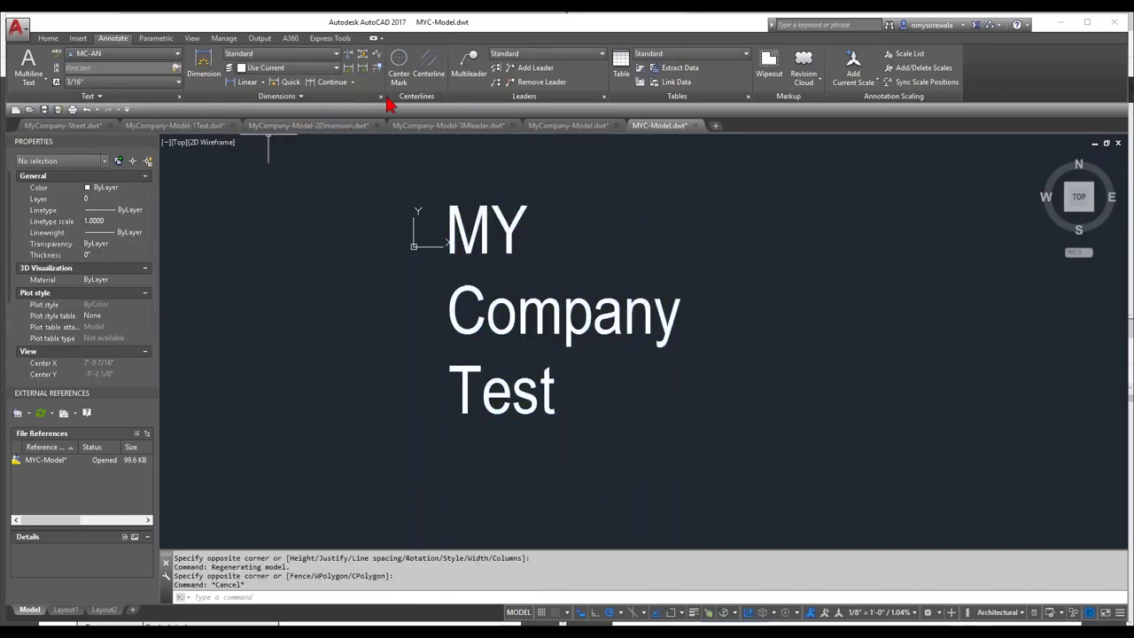
# Step: In the MyCompany-Model-1Text template, go to model space and view text styles unchanged
pyautogui.click(197, 131)
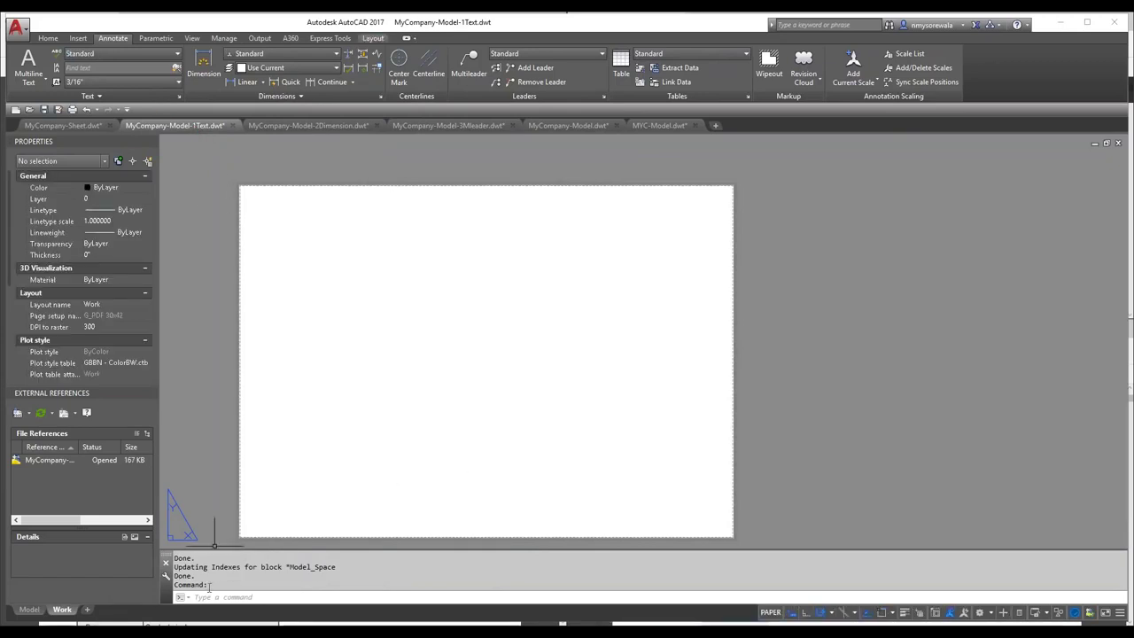
pyautogui.click(35, 610)
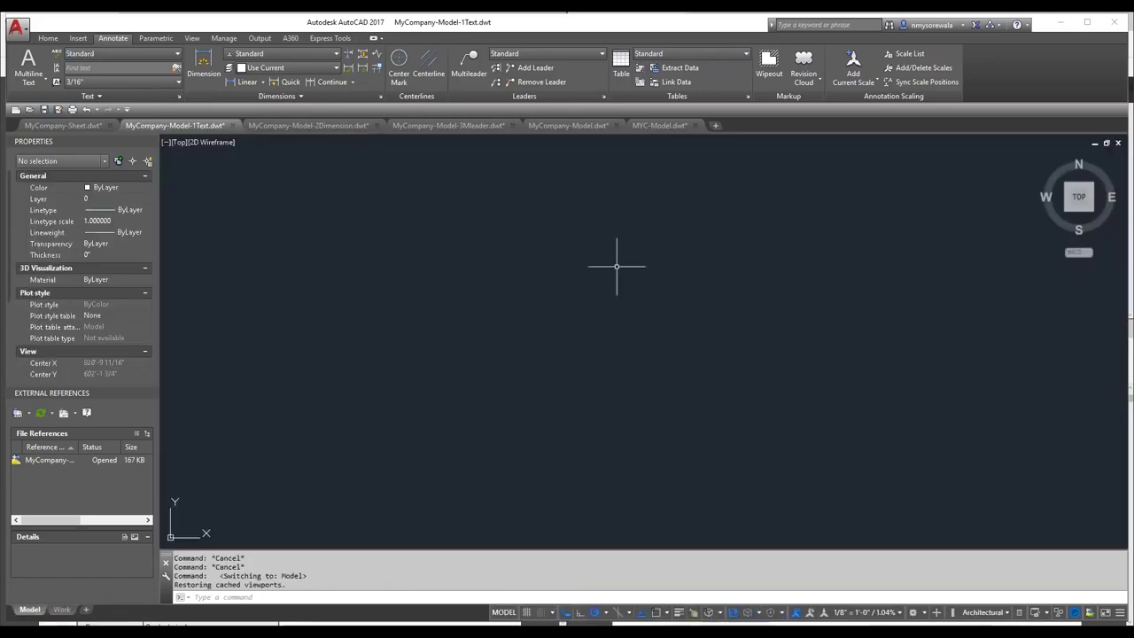
pyautogui.write('ST')
pyautogui.press('Return')
pyautogui.click(671, 427)
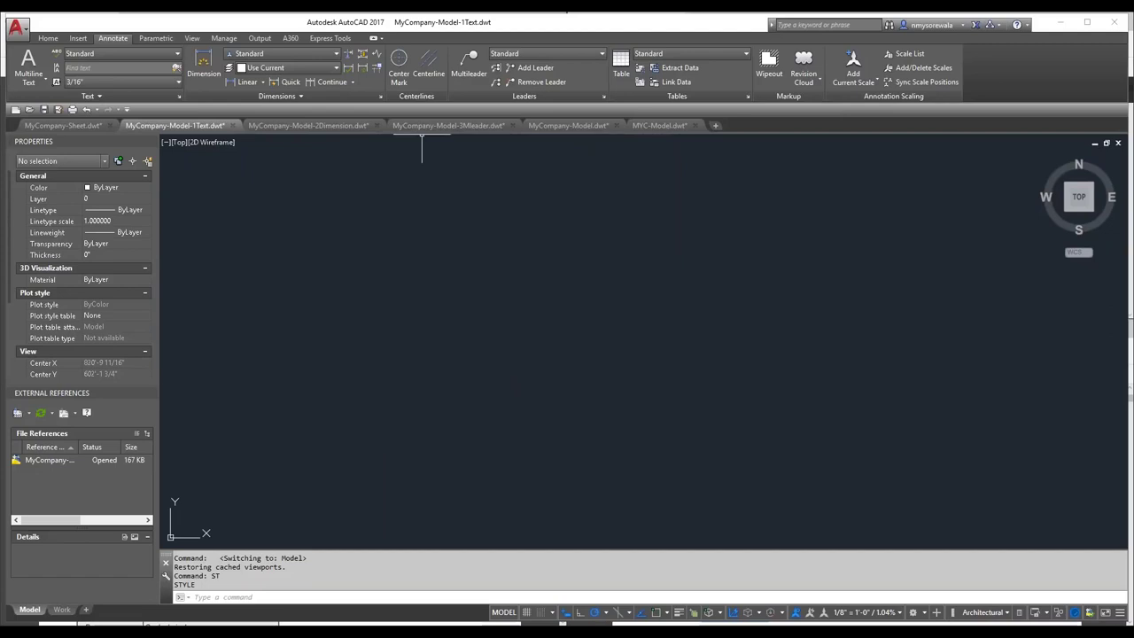
# Step: In the 2Dimension template, browse the MC-AN, MC-DIMN_AN, MC-Symbol and MC-Title text styles, then cancel
pyautogui.click(321, 126)
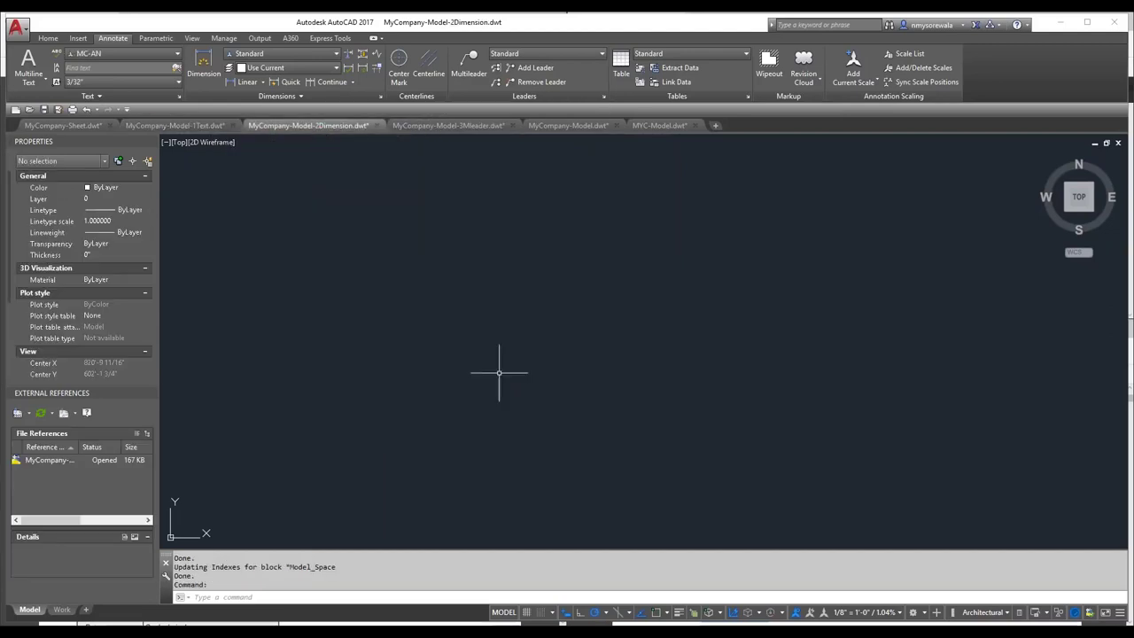
pyautogui.write('st')
pyautogui.press('Return')
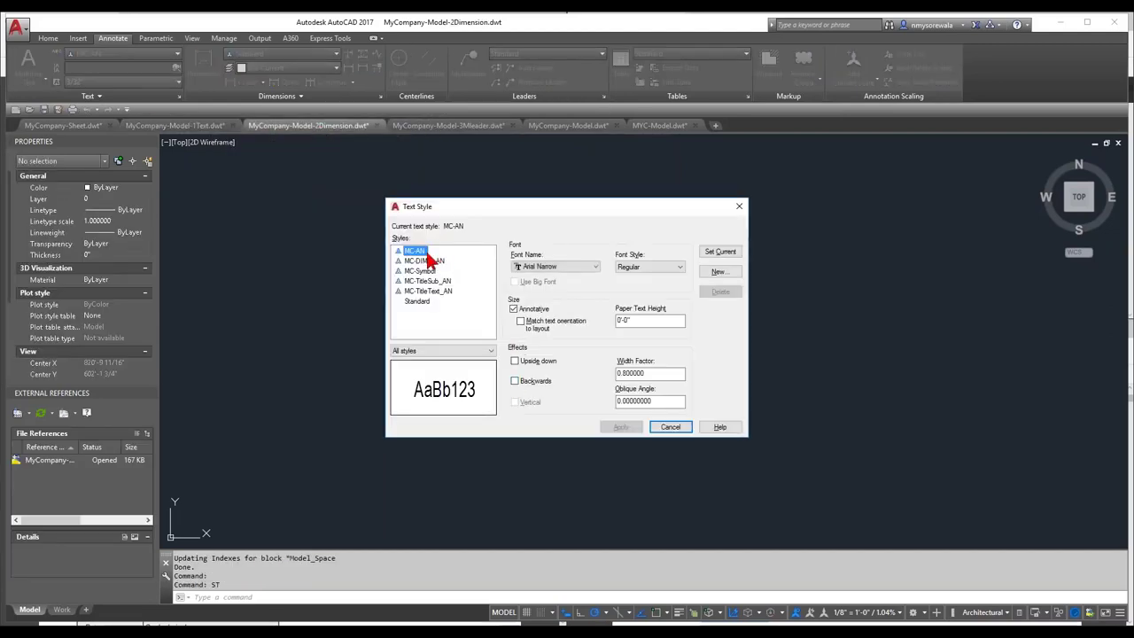
pyautogui.click(425, 261)
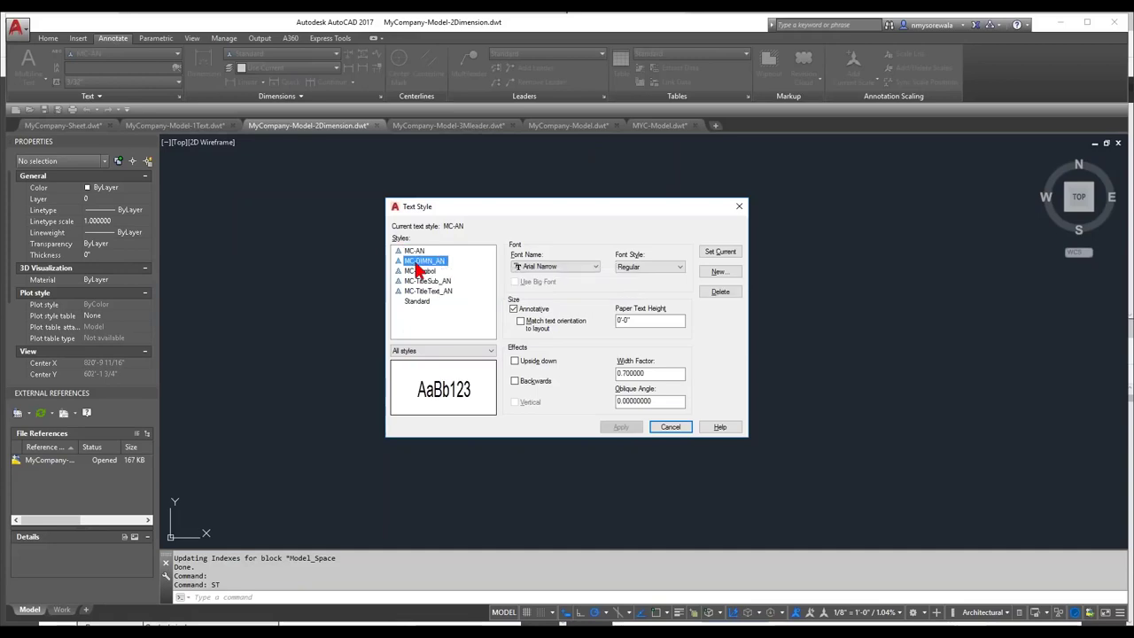
pyautogui.click(422, 271)
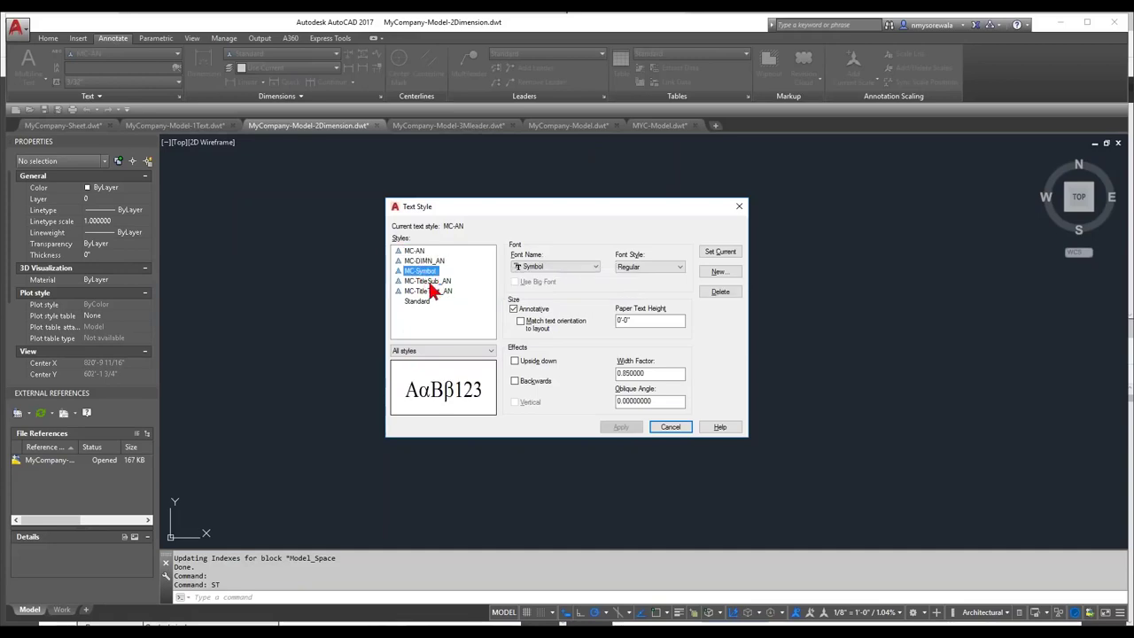
pyautogui.click(432, 281)
pyautogui.click(435, 292)
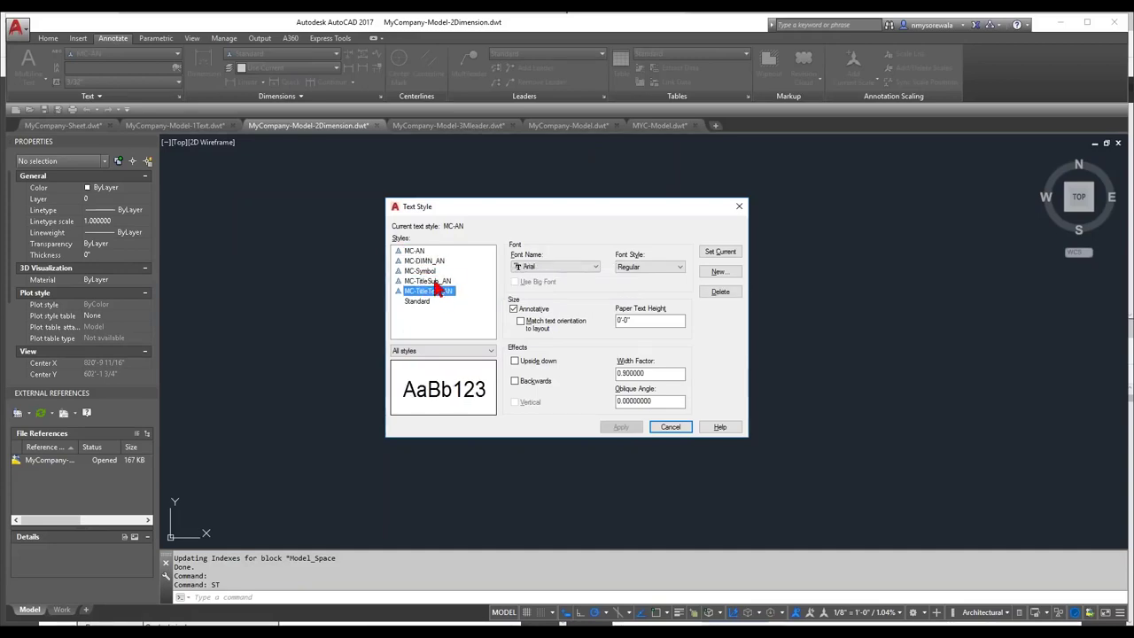
pyautogui.click(435, 282)
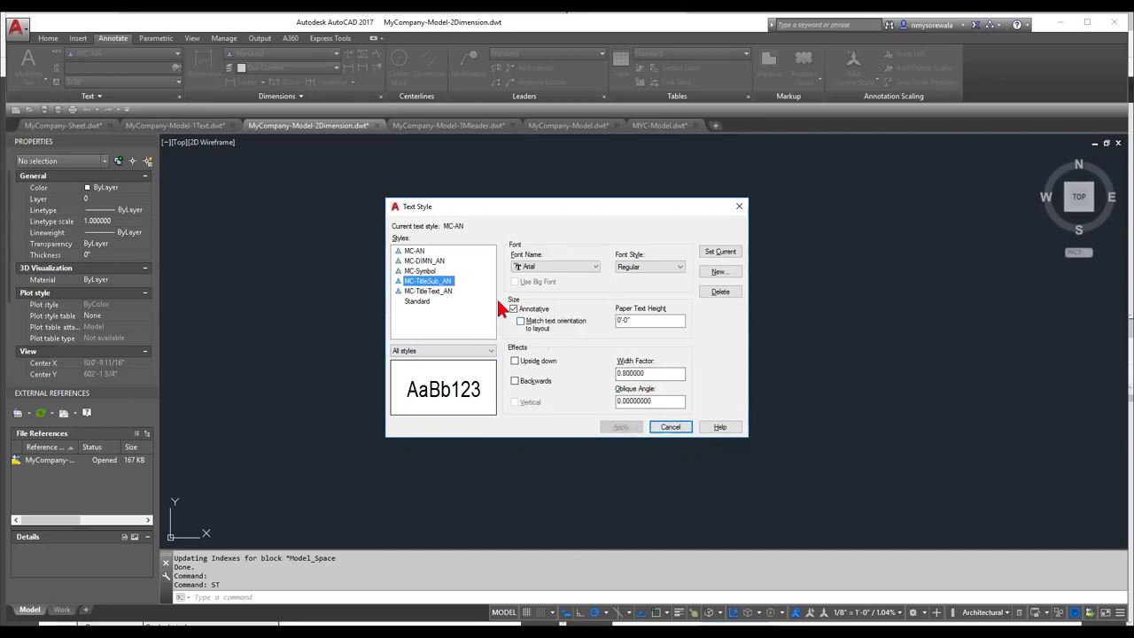
pyautogui.click(414, 251)
pyautogui.click(420, 261)
pyautogui.click(420, 270)
pyautogui.click(422, 281)
pyautogui.click(669, 429)
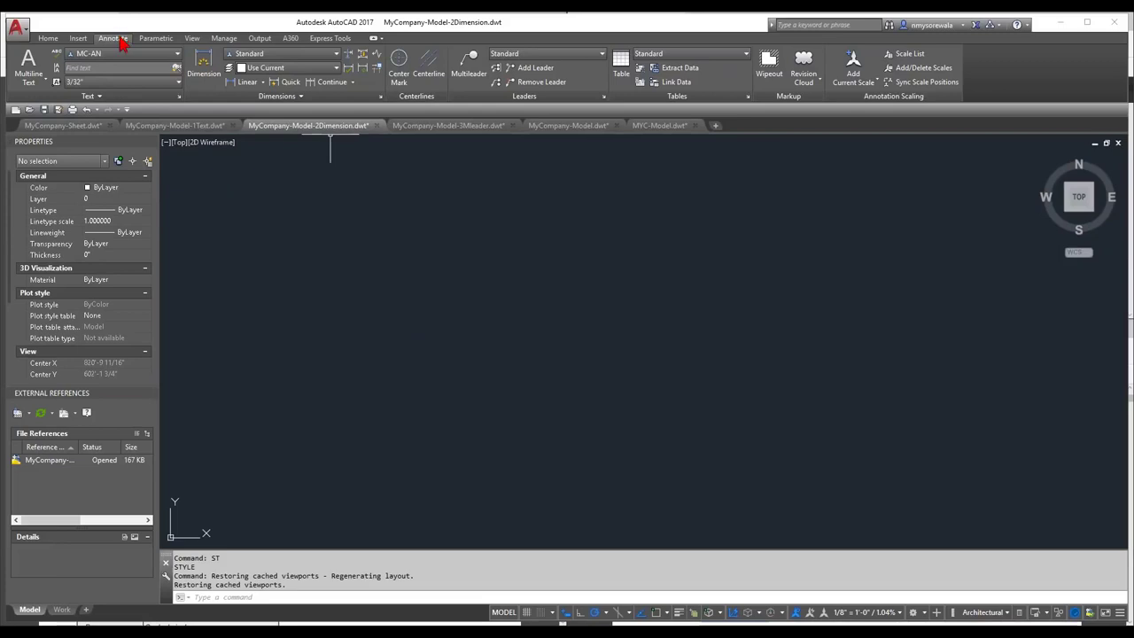
# Step: Start a new annotative dimension style named MC-DIMN from Standard and continue to its settings
pyautogui.click(381, 96)
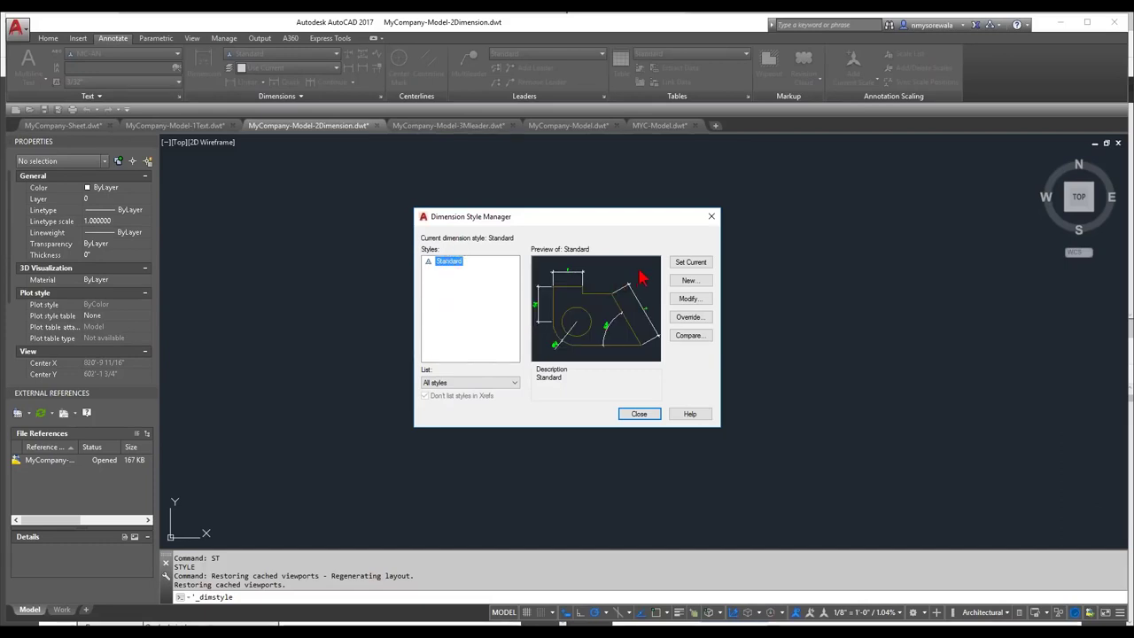
pyautogui.click(688, 281)
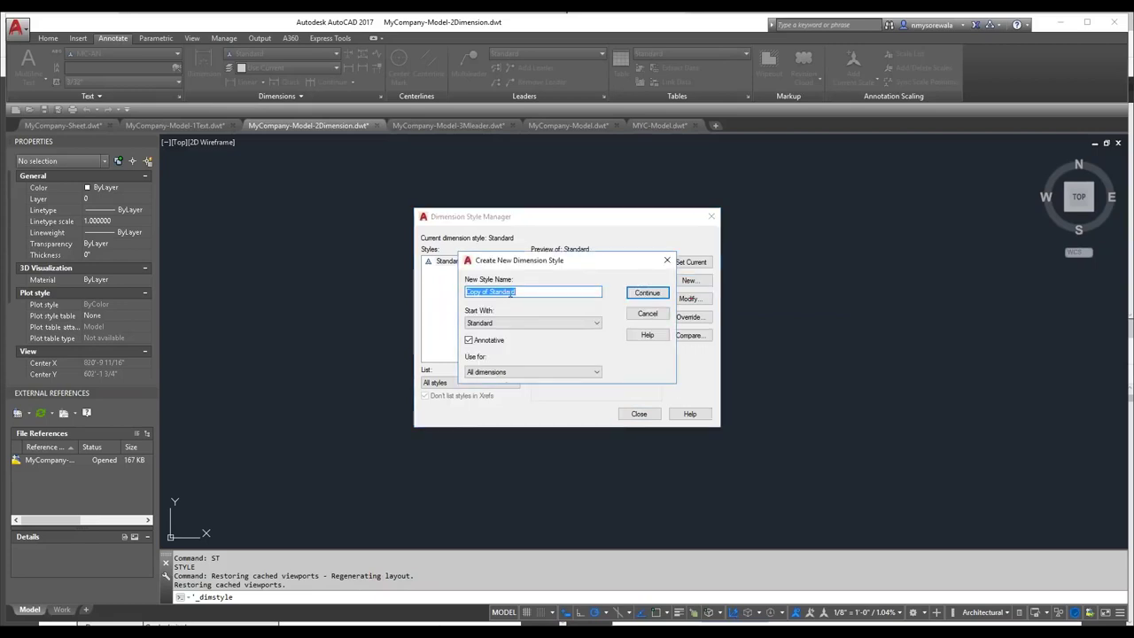
pyautogui.write('MC-DIMN')
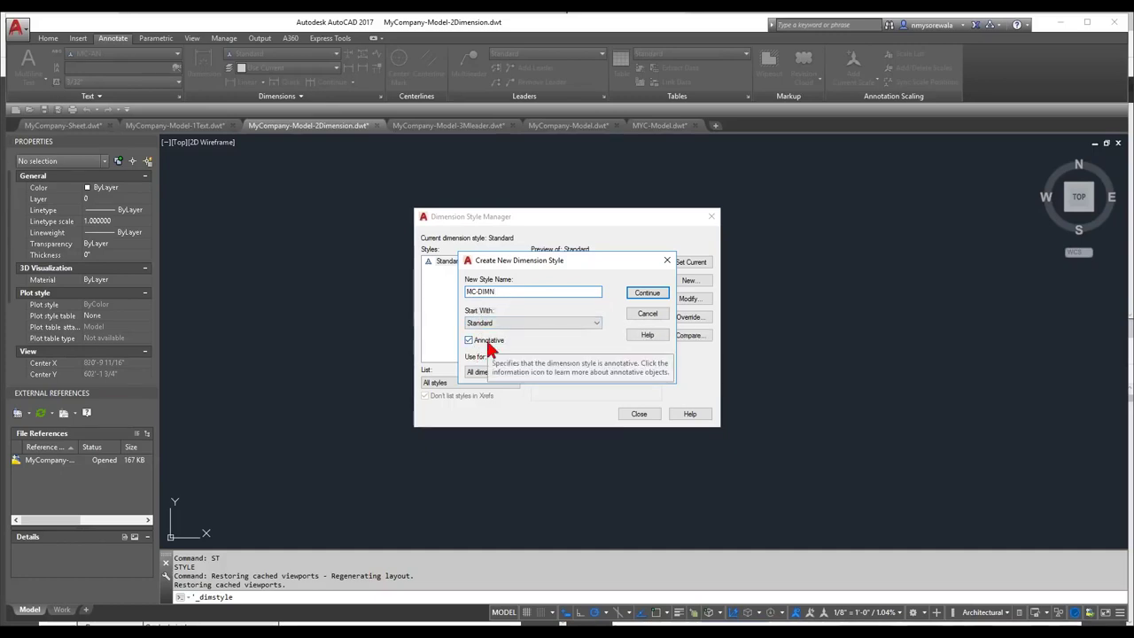
pyautogui.click(664, 296)
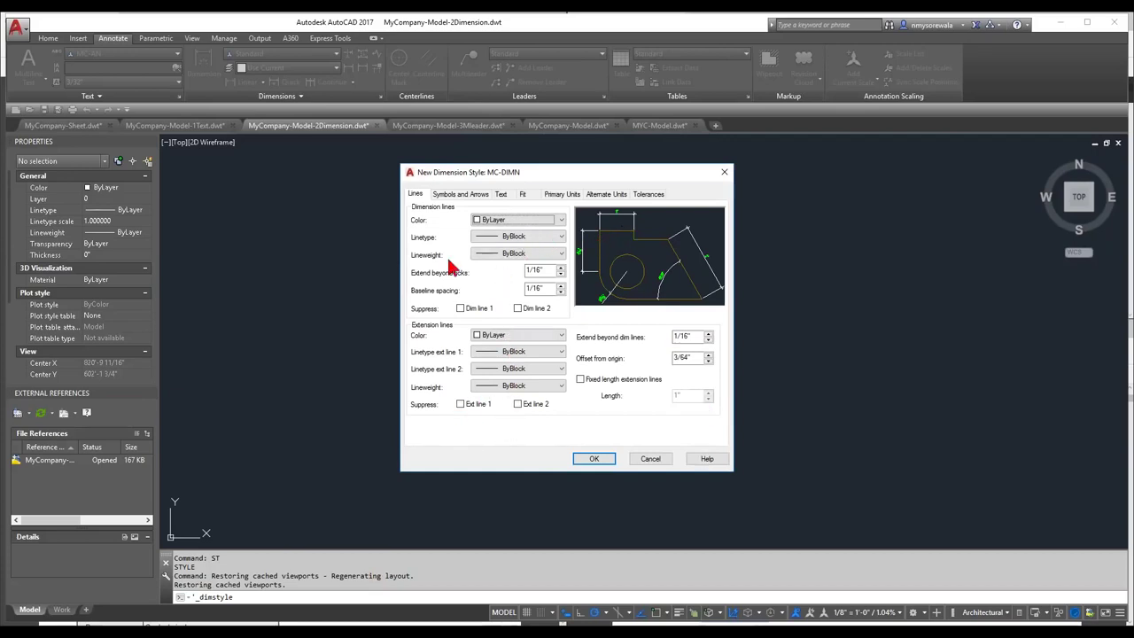
# Step: On Symbols and Arrows, keep Closed filled as the leader arrowhead and edit the break size
pyautogui.click(459, 197)
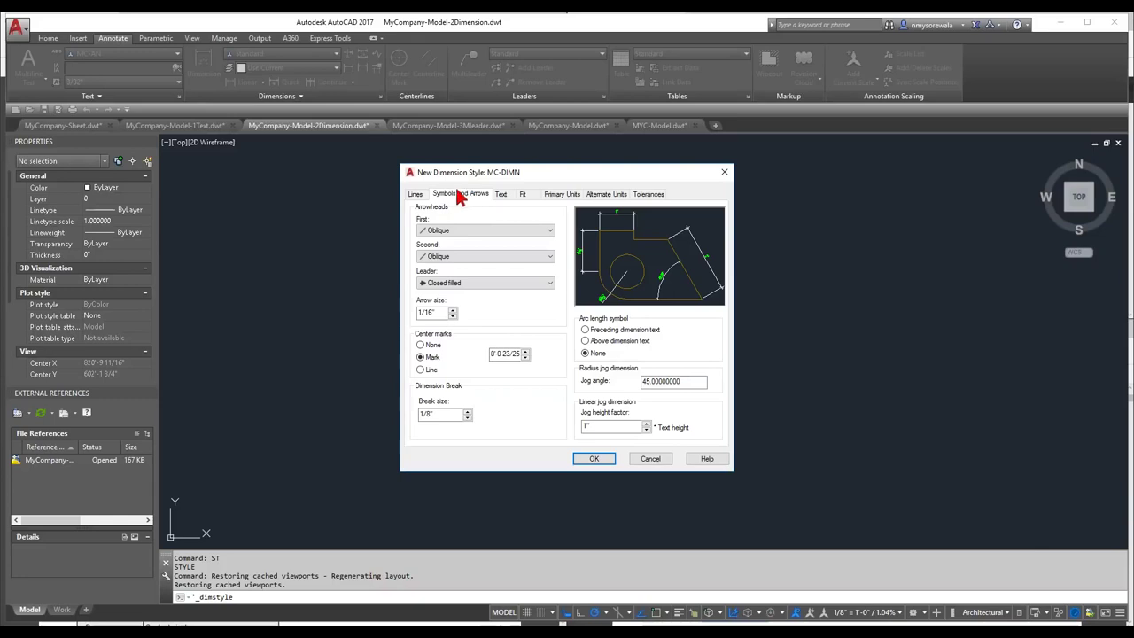
pyautogui.click(460, 282)
pyautogui.click(447, 287)
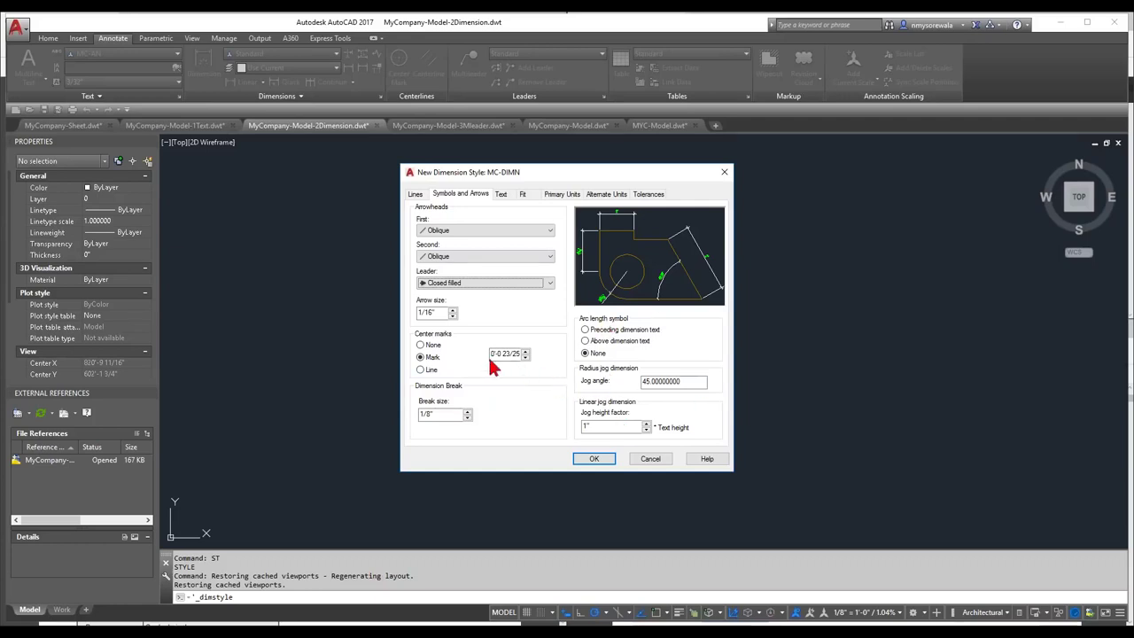
pyautogui.click(451, 414)
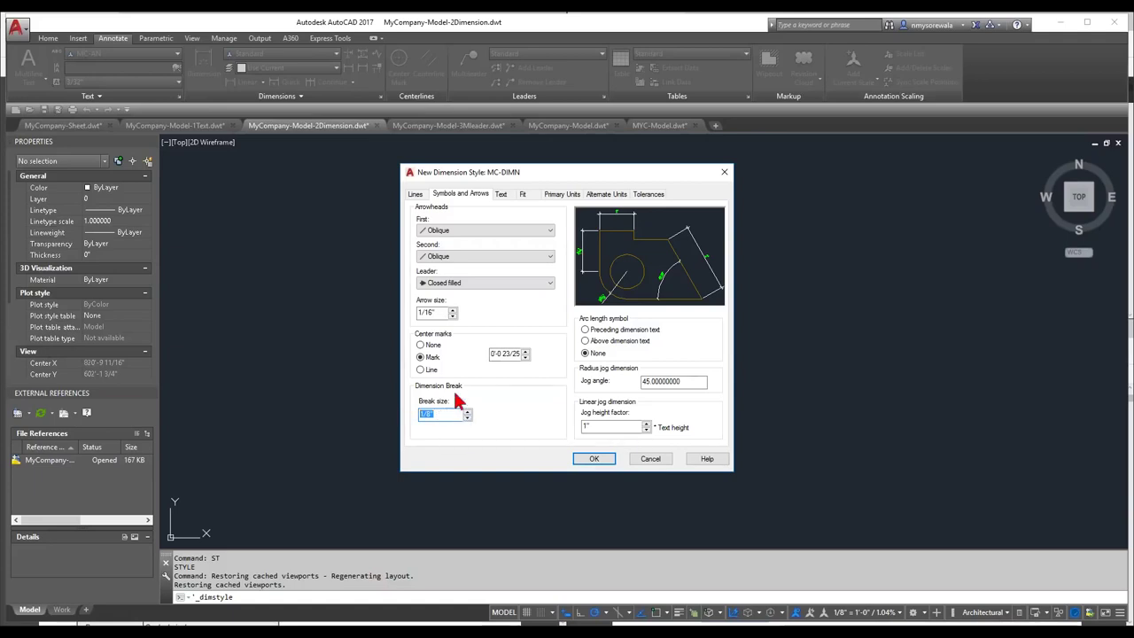
# Step: Use the MC-DIMN_AN text style for MC-DIMN's dimension text
pyautogui.click(502, 195)
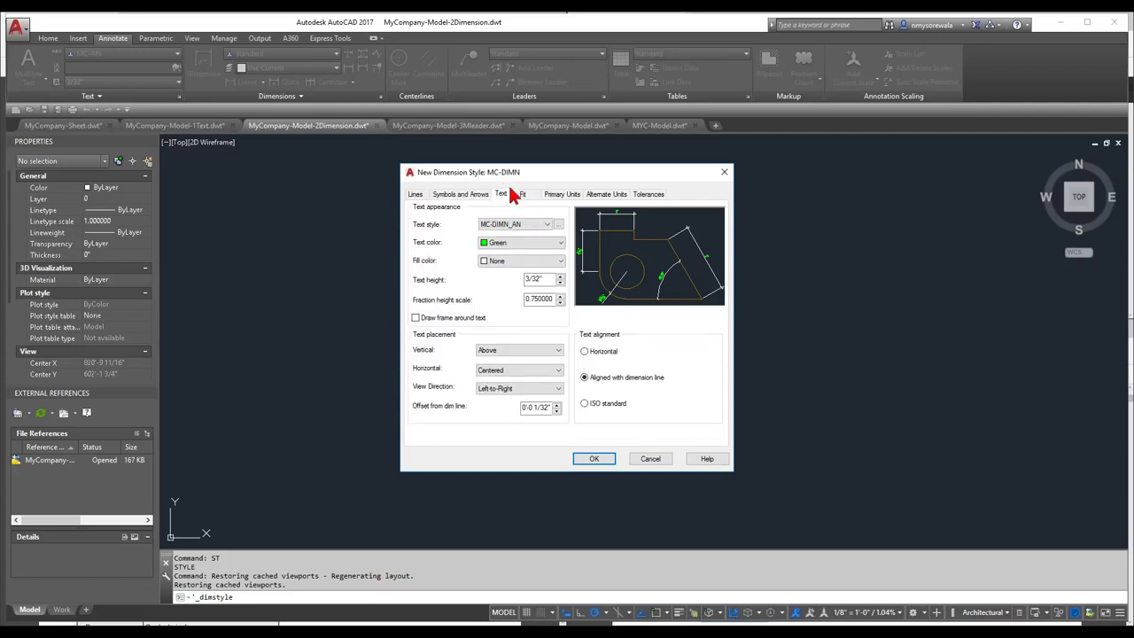
pyautogui.click(519, 225)
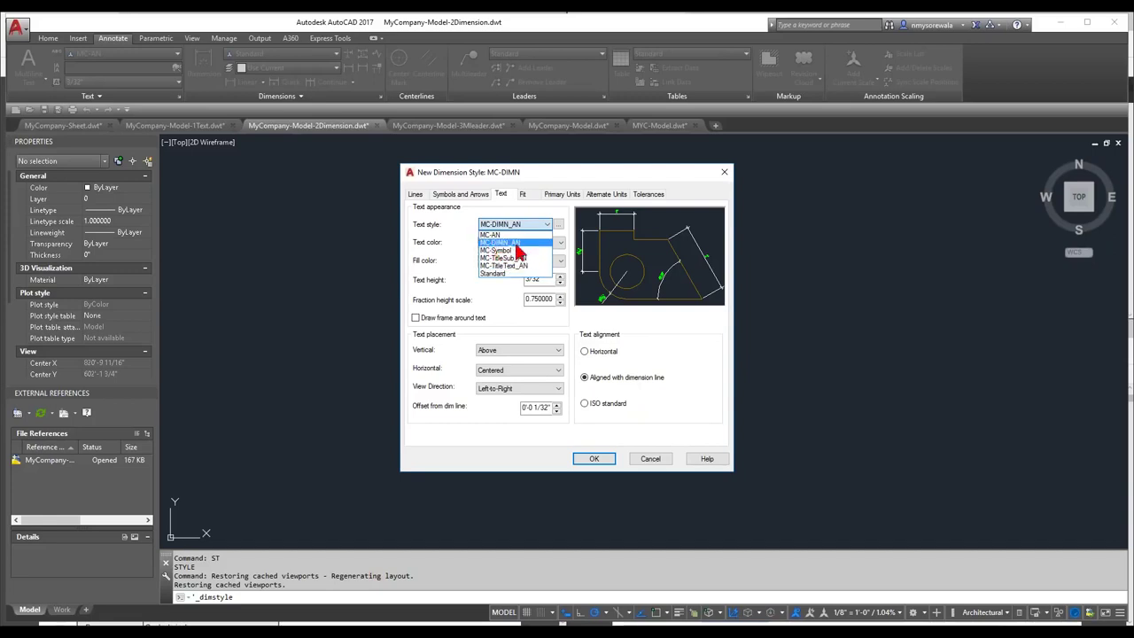
pyautogui.click(513, 243)
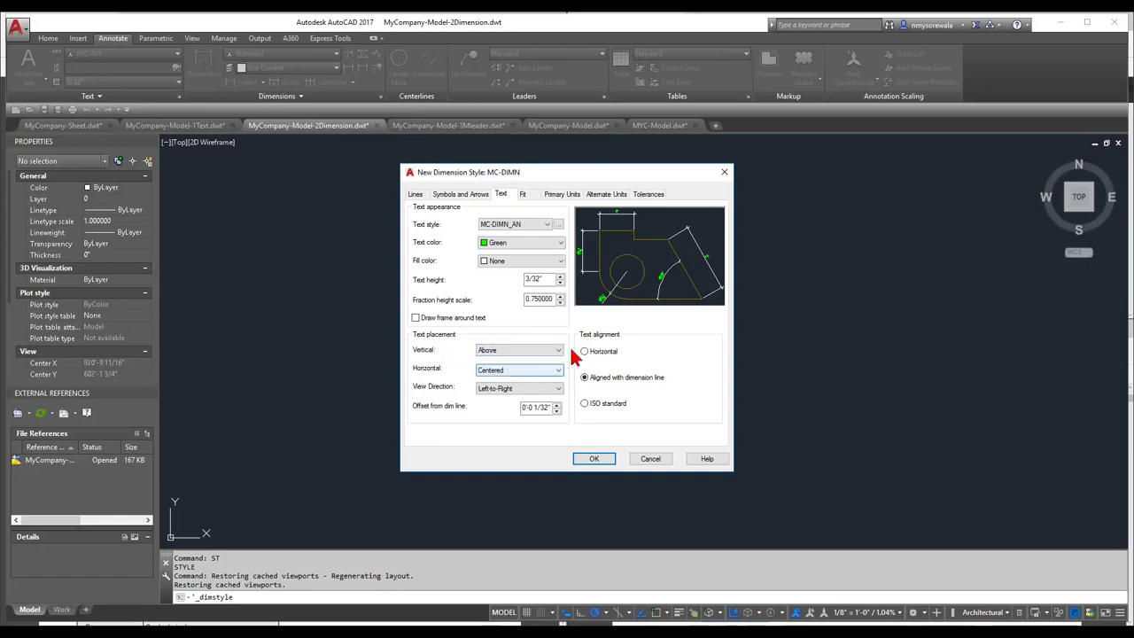
# Step: Set the vertical text placement to Above the dimension line
pyautogui.click(523, 352)
pyautogui.click(513, 360)
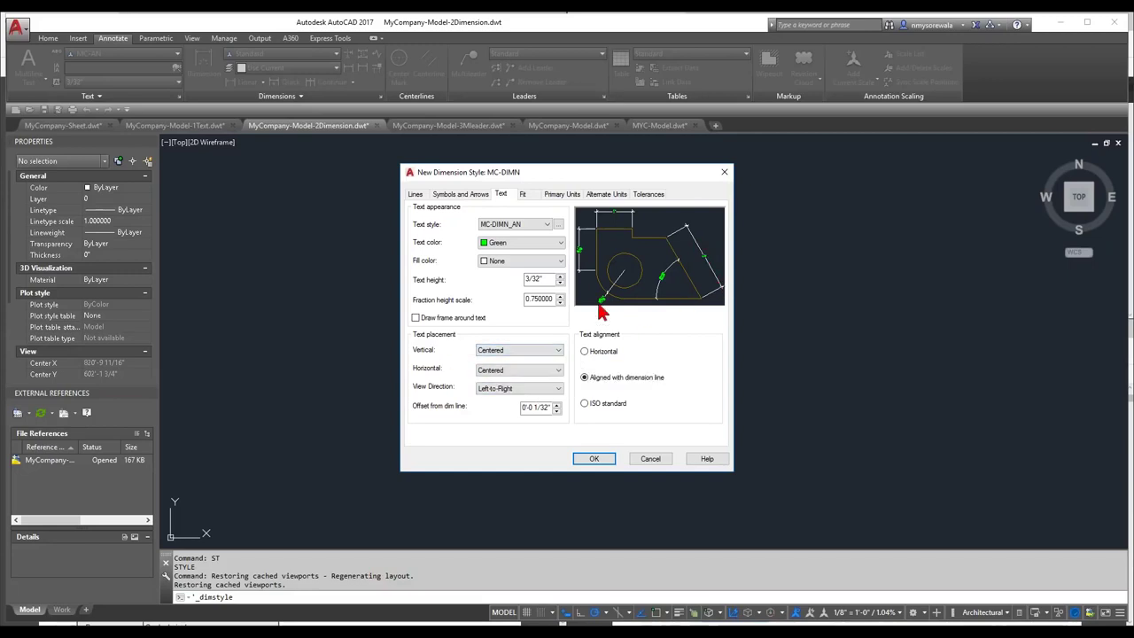
pyautogui.click(524, 352)
pyautogui.click(525, 359)
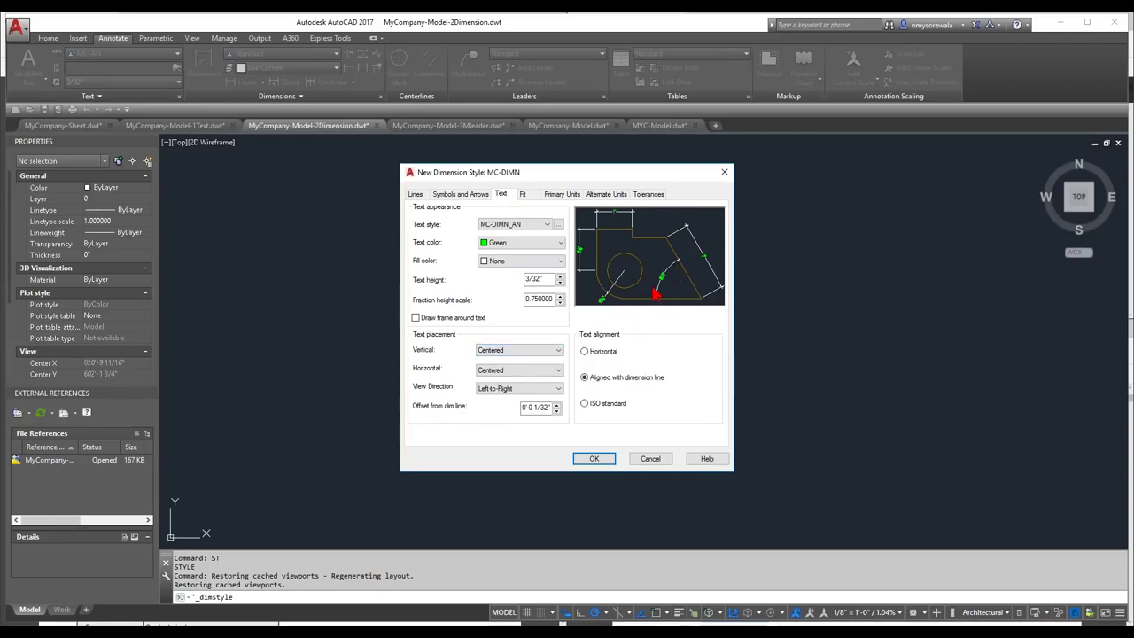
pyautogui.click(515, 351)
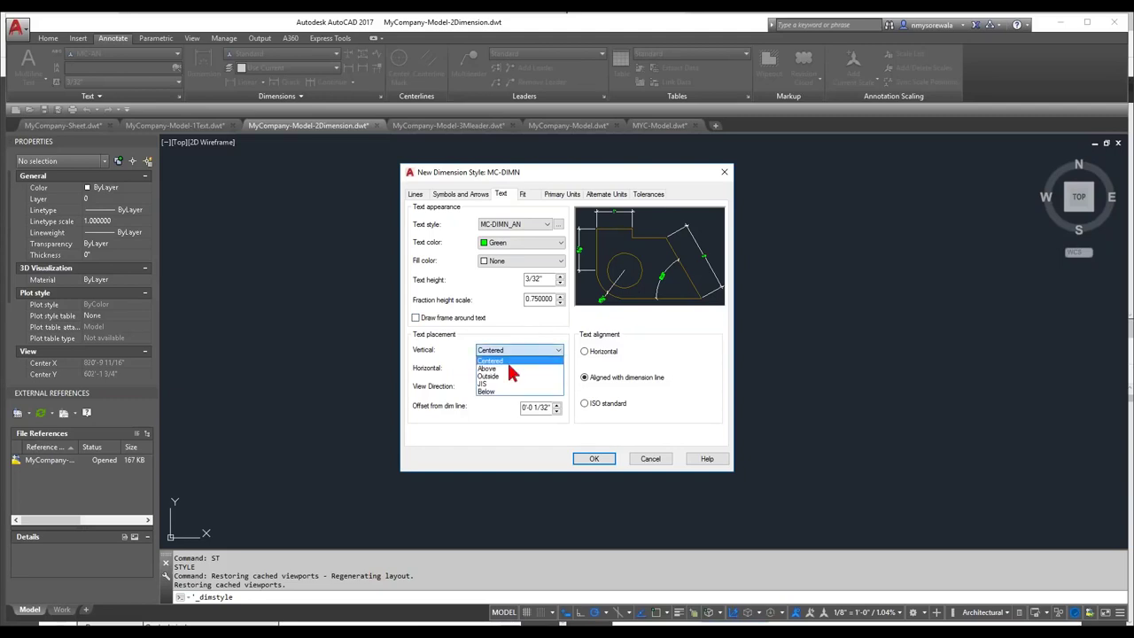
pyautogui.click(512, 368)
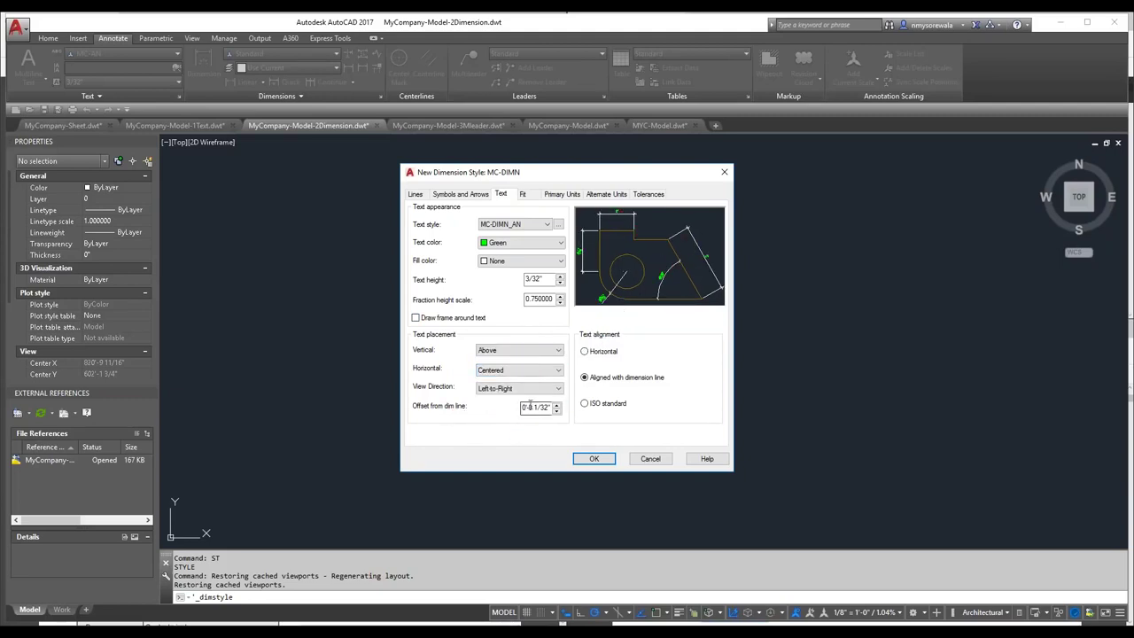
# Step: Set the offset from dimension line to 1/32", keeping text aligned with the dimension line
pyautogui.moveTo(534, 407); pyautogui.dragTo(549, 408)
pyautogui.click(662, 381)
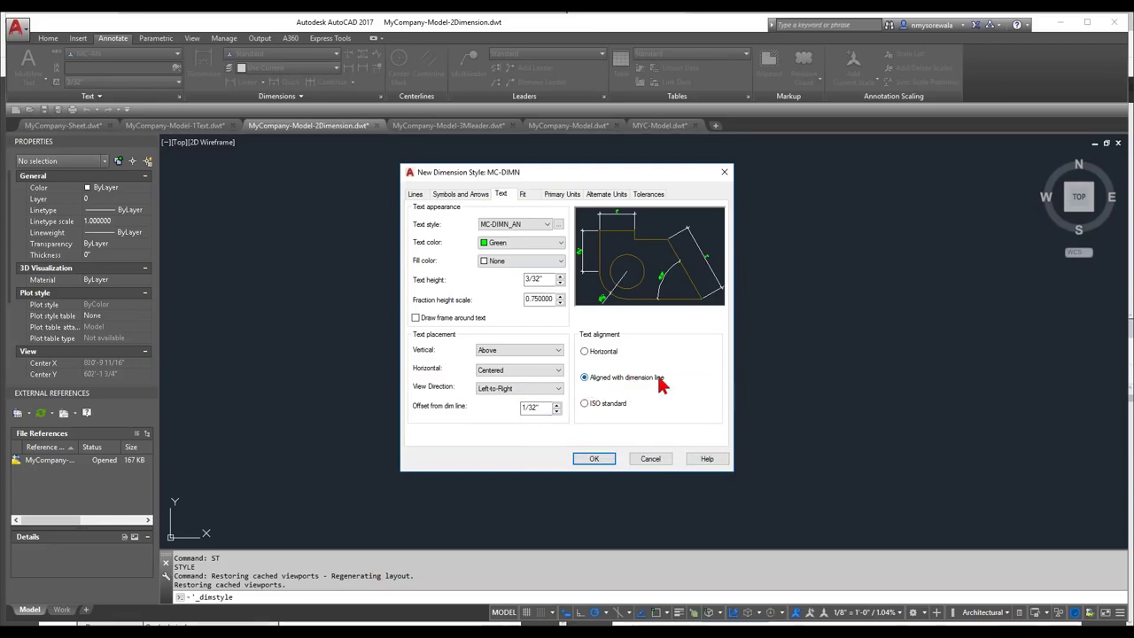
pyautogui.click(606, 354)
pyautogui.click(606, 377)
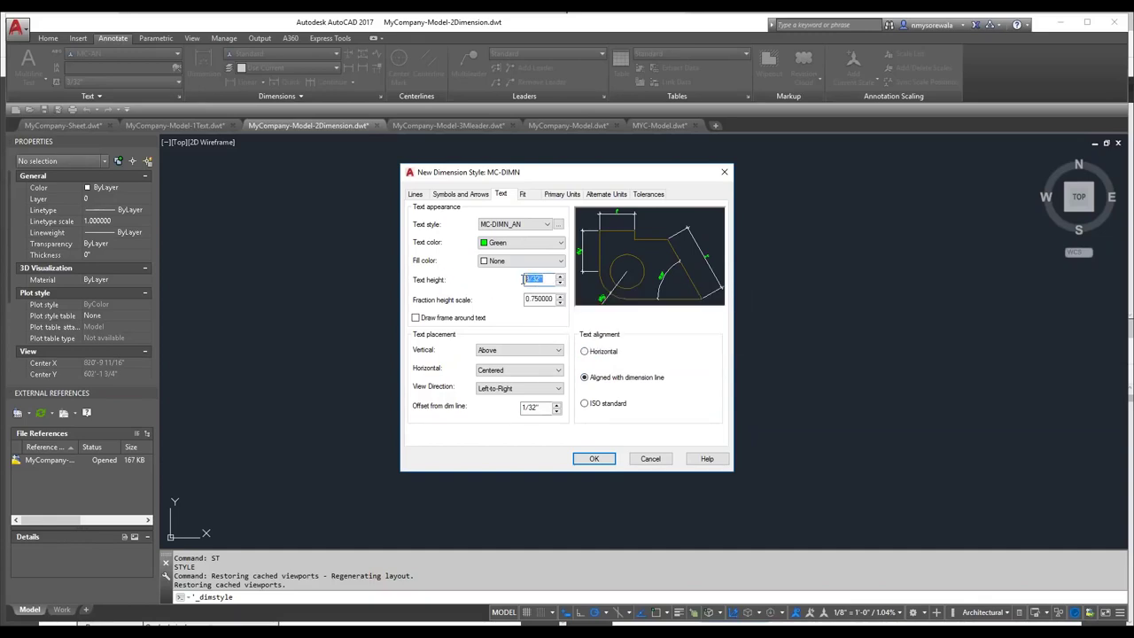
pyautogui.click(544, 279)
pyautogui.moveTo(544, 279); pyautogui.dragTo(524, 279)
# Step: On the Fit tab, keep dimension scaling Annotative
pyautogui.click(524, 191)
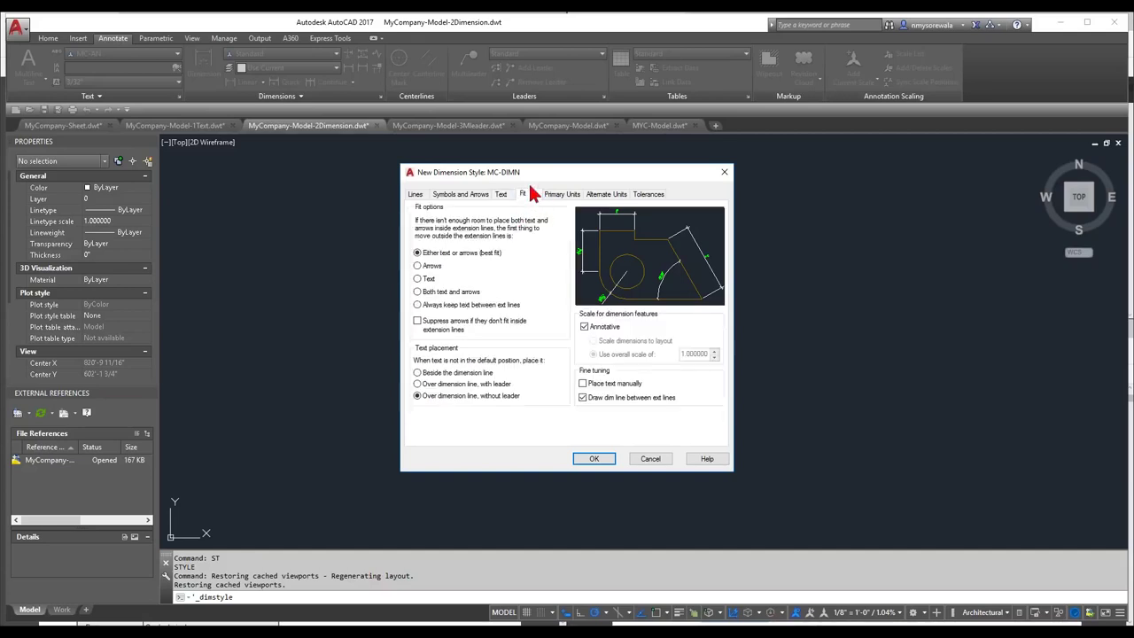
pyautogui.click(585, 328)
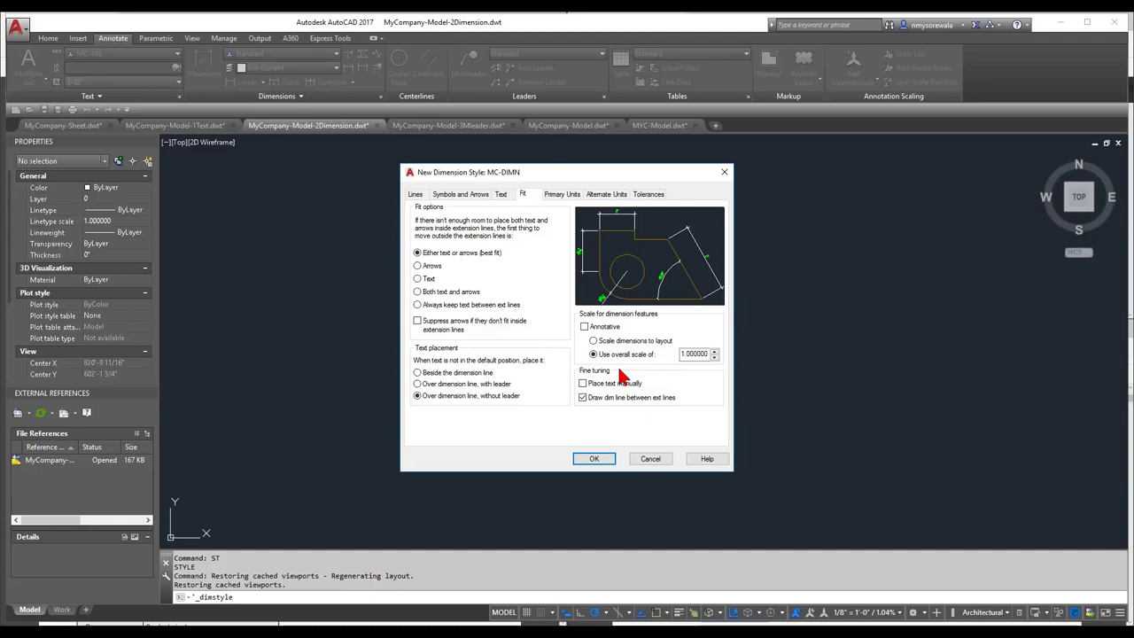
pyautogui.doubleClick(684, 353)
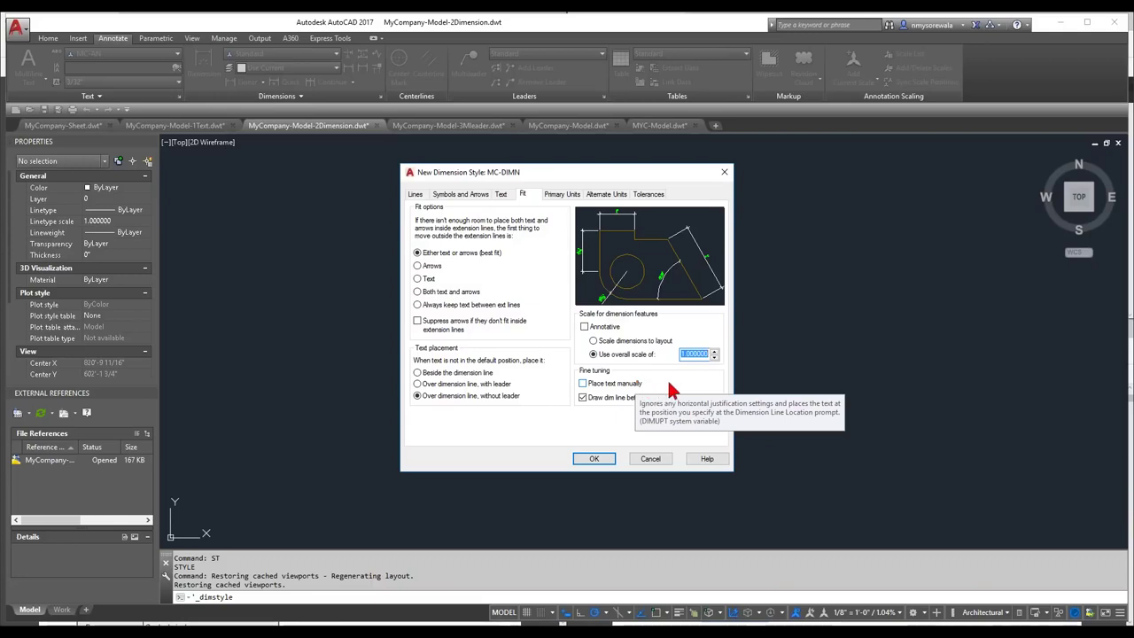
pyautogui.click(585, 327)
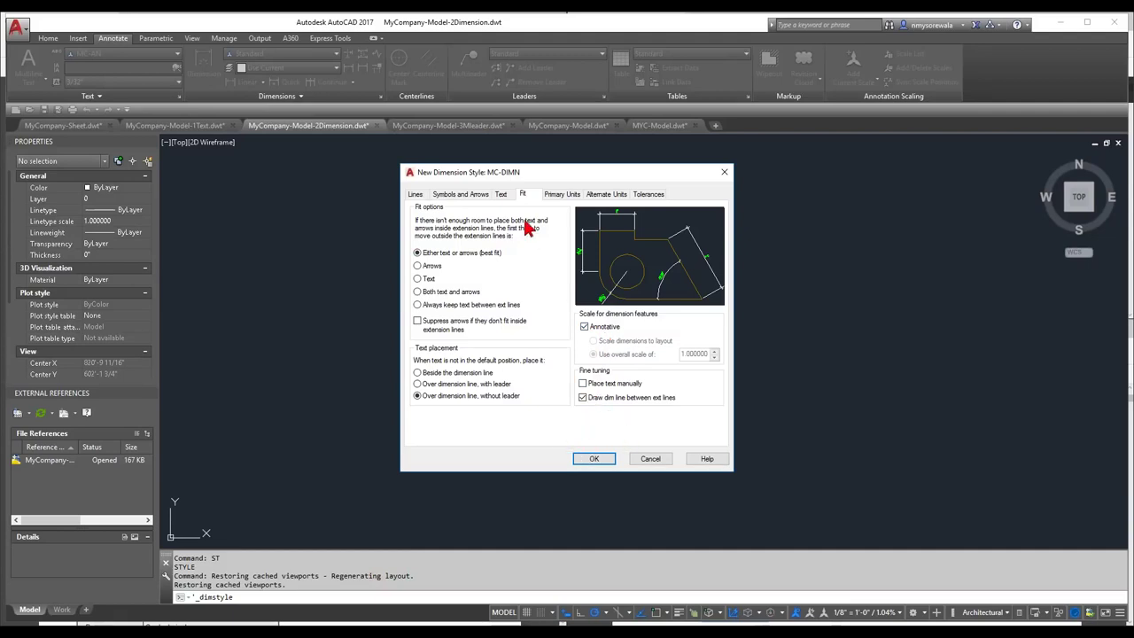
# Step: Review the remaining tabs through Tolerances, save MC-DIMN, and close the Dimension Style Manager
pyautogui.click(563, 193)
pyautogui.click(604, 193)
pyautogui.click(647, 193)
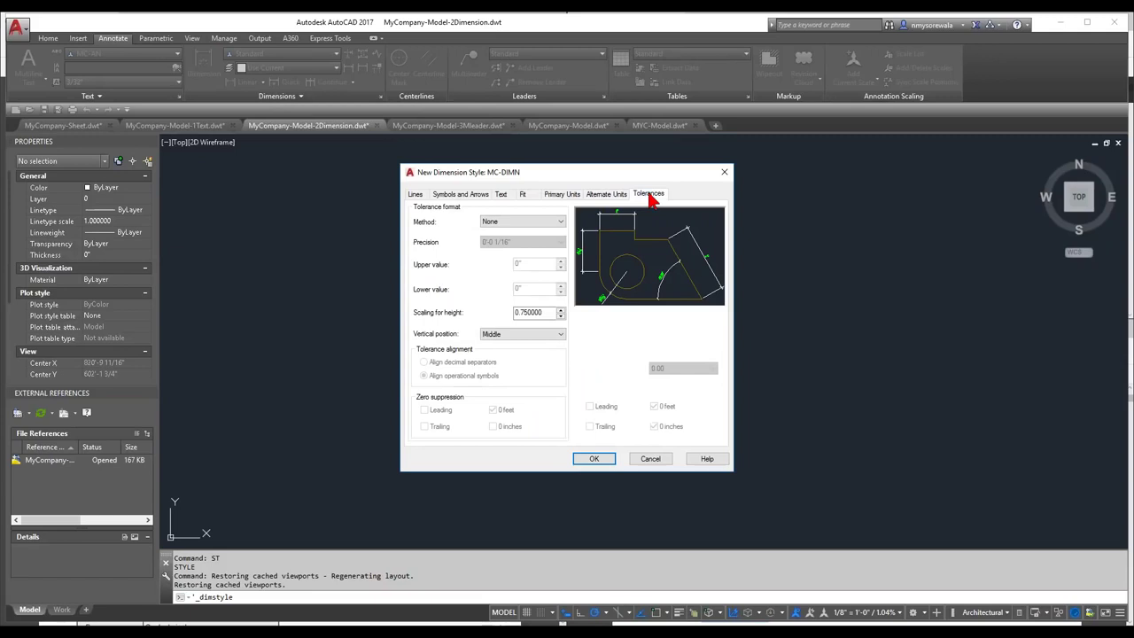
pyautogui.click(591, 460)
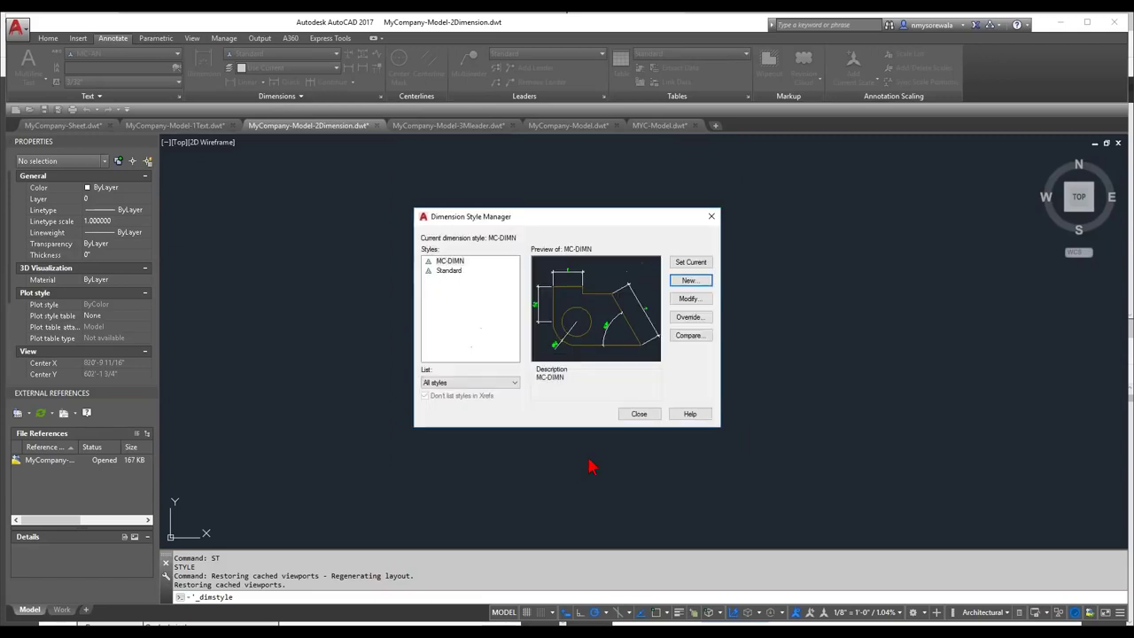
pyautogui.click(645, 421)
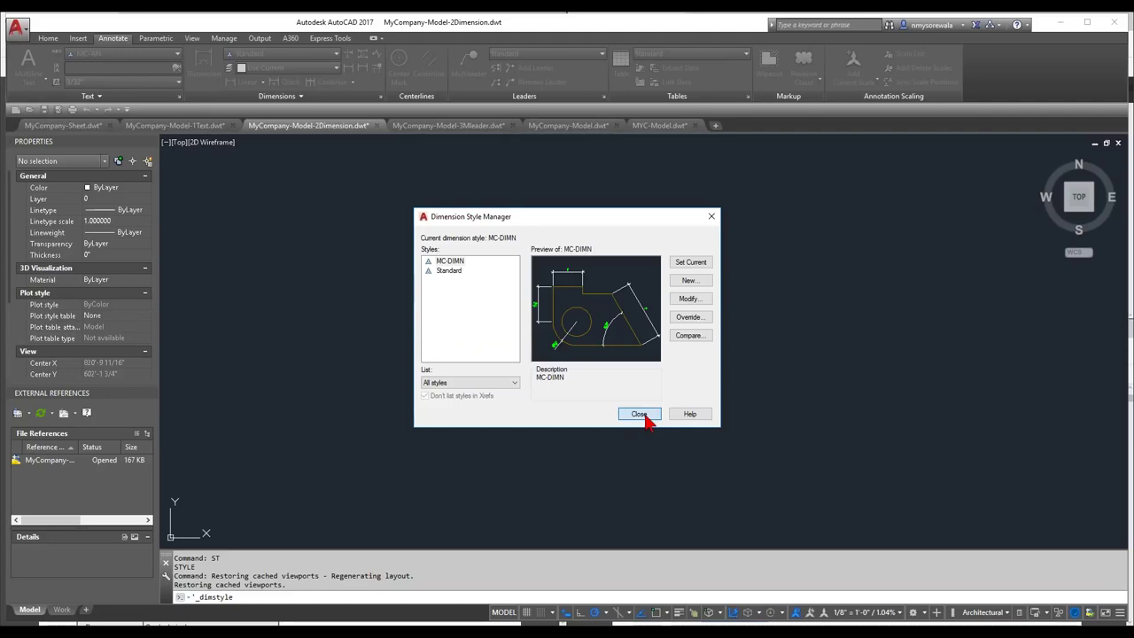
# Step: Draw a horizontal test line with LINE
pyautogui.write('l')
pyautogui.press('Return')
pyautogui.click(457, 343)
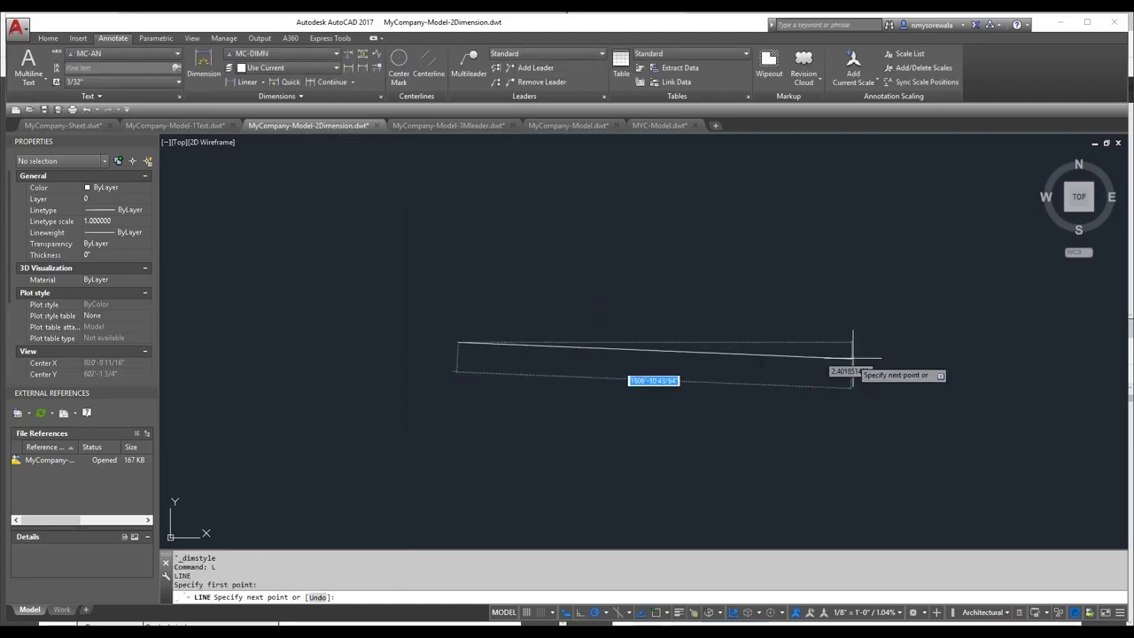
pyautogui.click(855, 341)
pyautogui.press('Escape')
pyautogui.press('Escape')
# Step: Dimension the line in the MC-DIMN style, placing the green dimension above it
pyautogui.write('d')
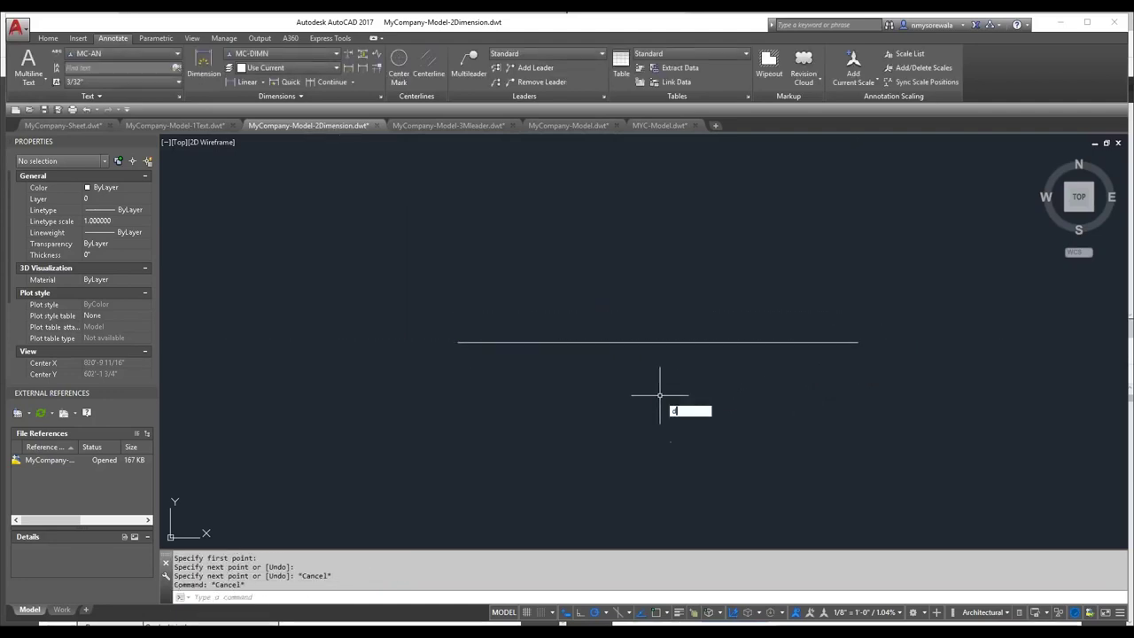
pyautogui.write('im')
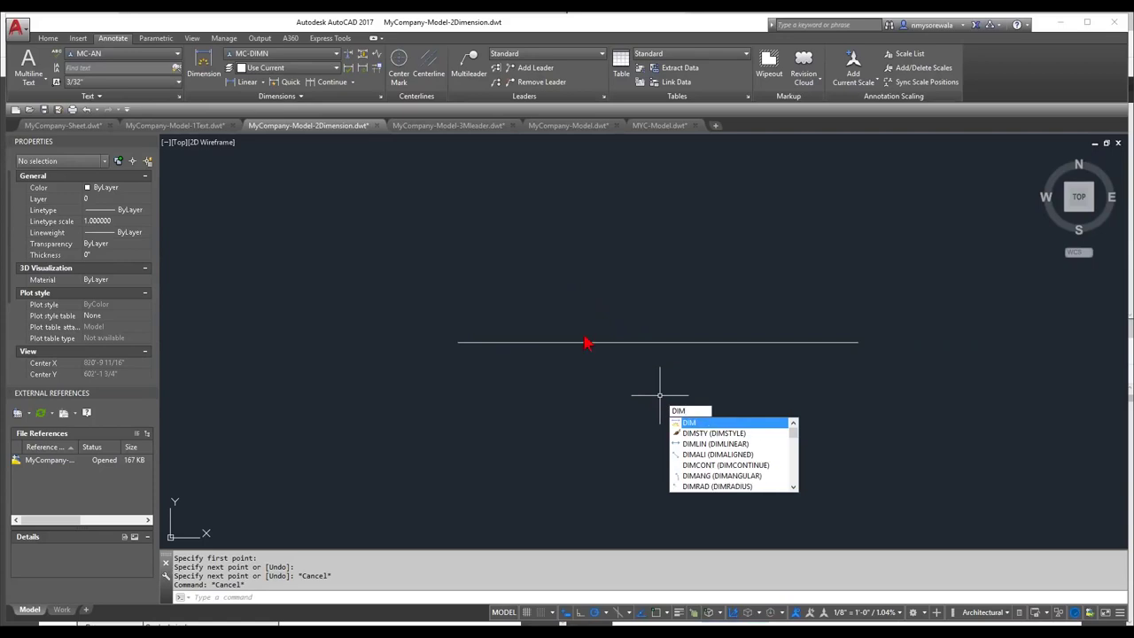
pyautogui.press('Escape')
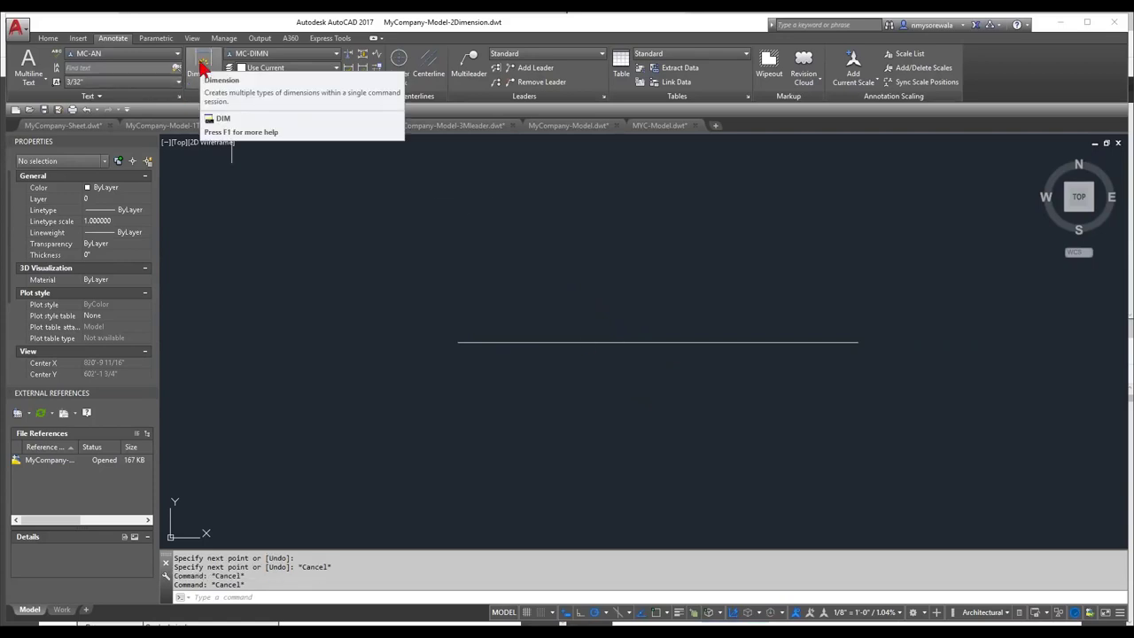
pyautogui.click(202, 67)
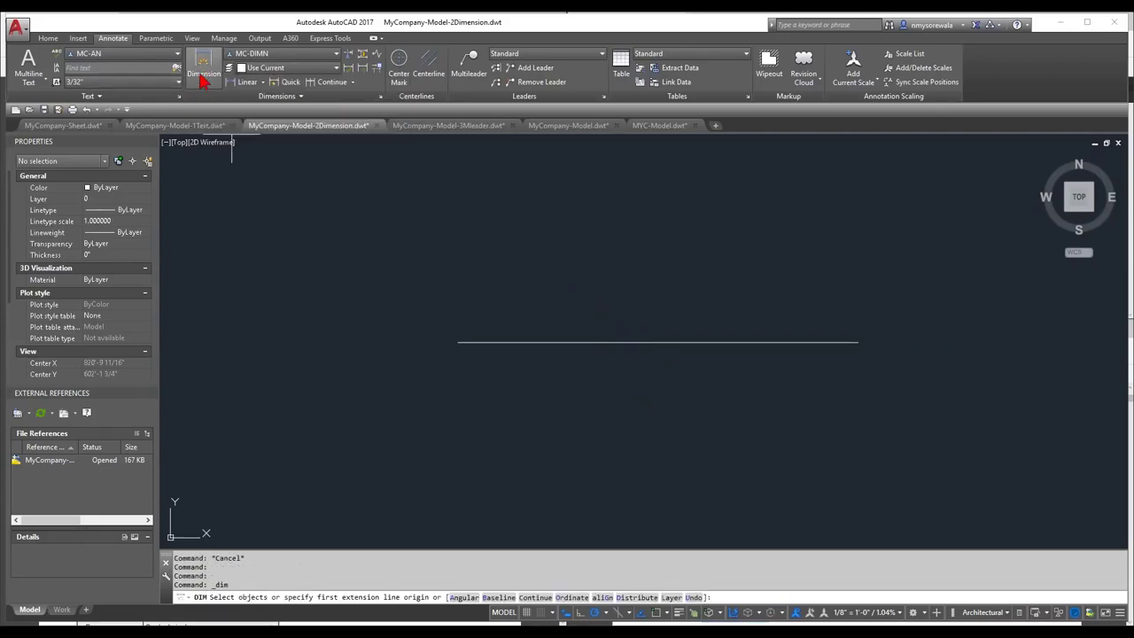
pyautogui.click(458, 342)
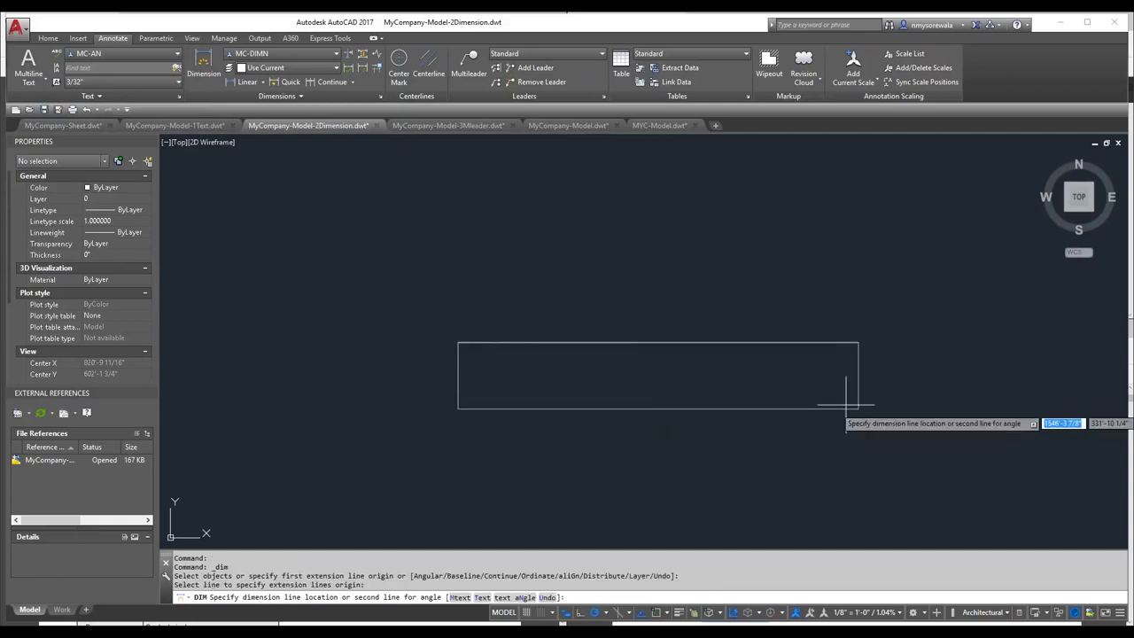
pyautogui.click(862, 357)
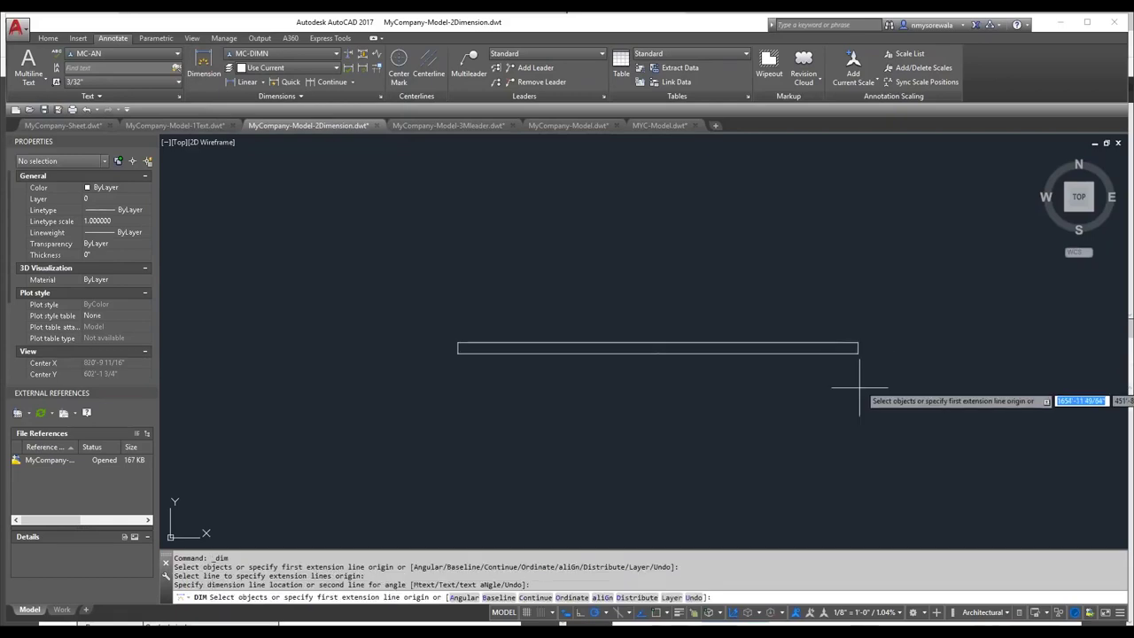
pyautogui.press('Escape')
pyautogui.scroll(8, 663, 354)
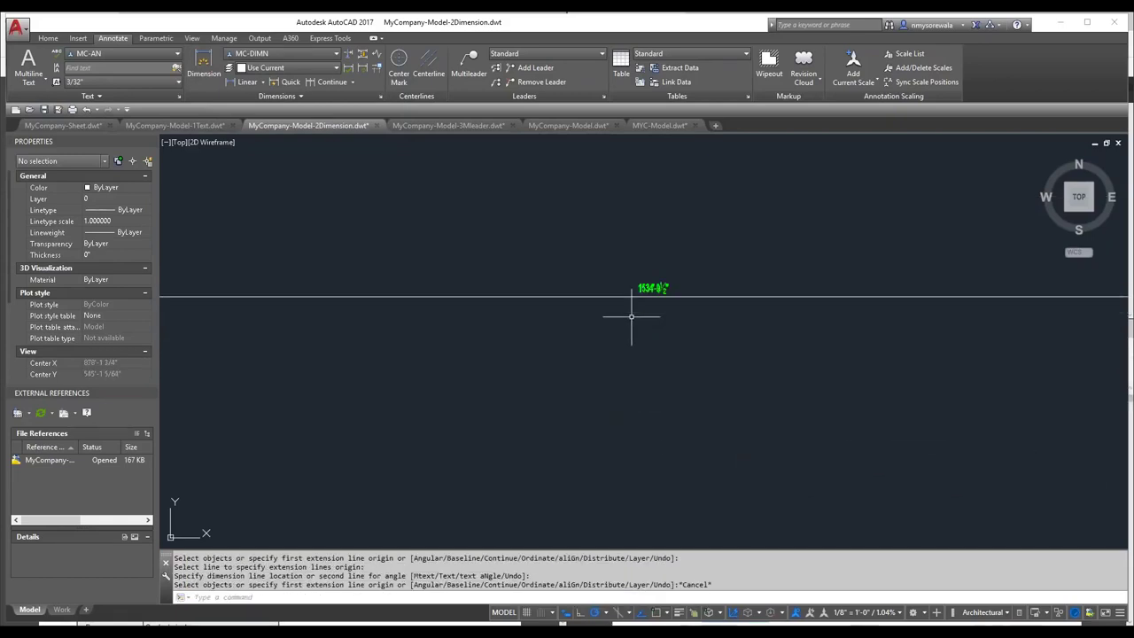
pyautogui.scroll(2, 771, 334)
pyautogui.scroll(-8, 780, 341)
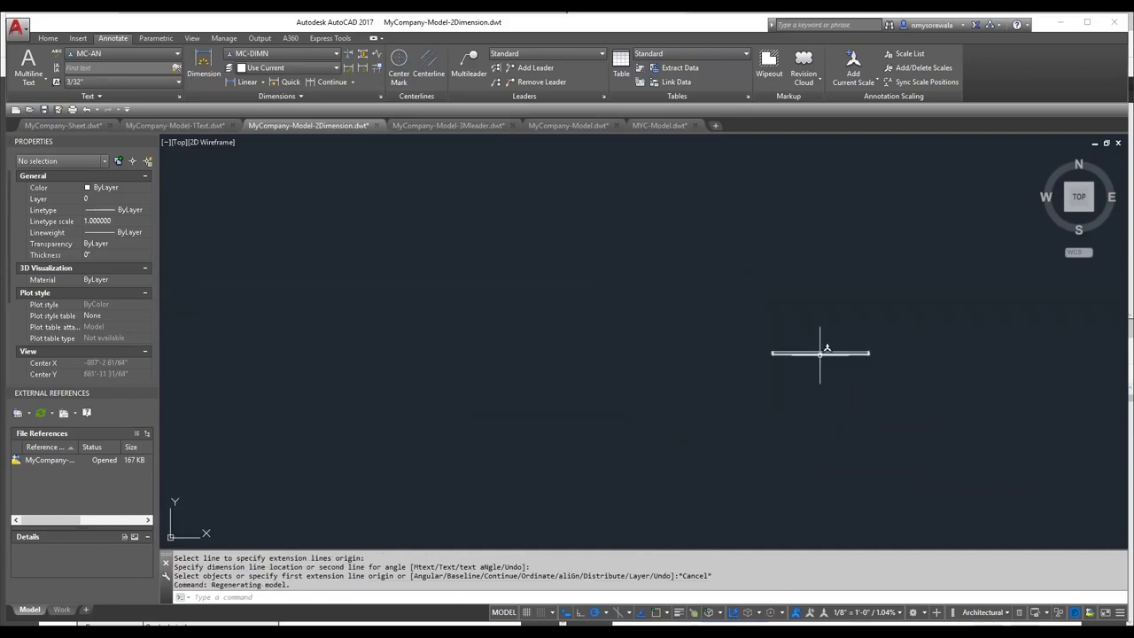
pyautogui.scroll(8, 787, 349)
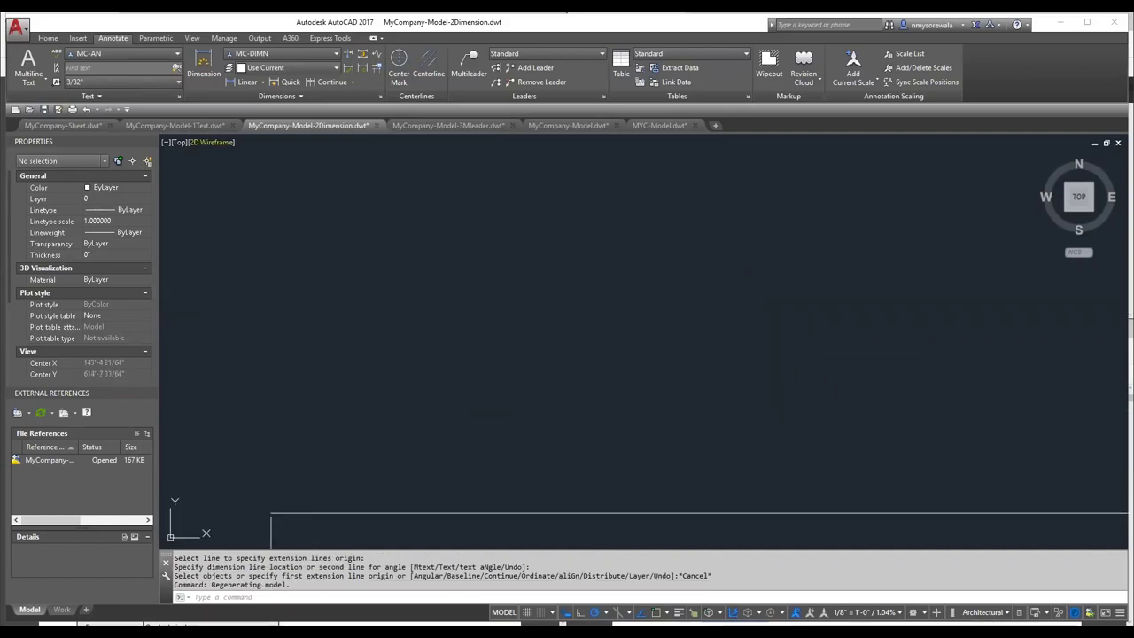
# Step: Add a linear dimension across the top edge of the rectangle
pyautogui.click(243, 82)
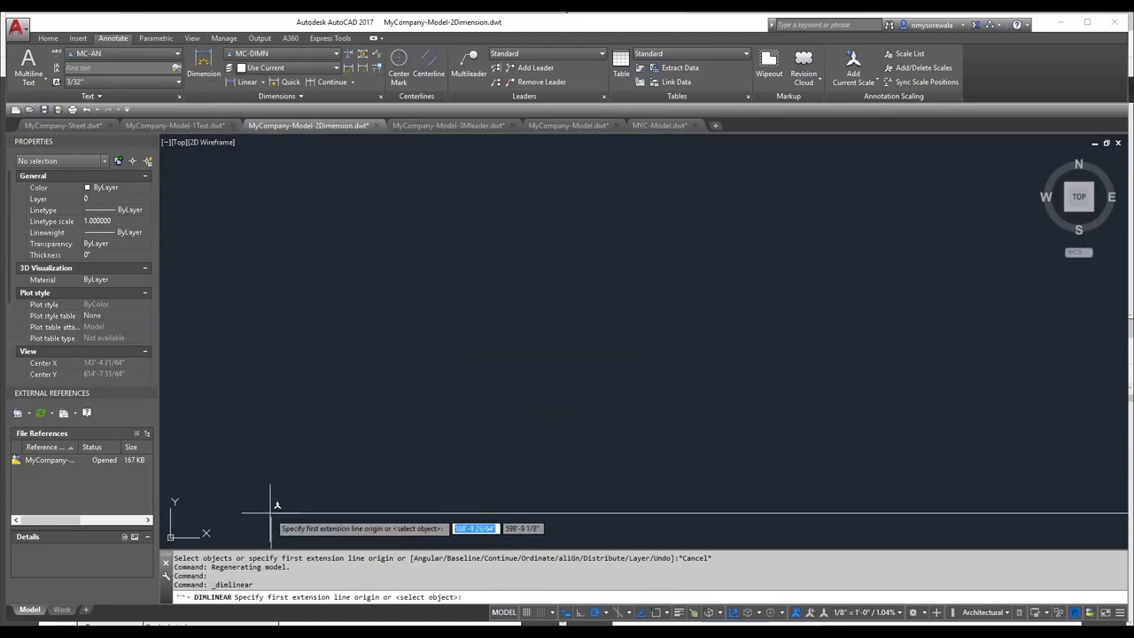
pyautogui.click(270, 514)
pyautogui.click(541, 514)
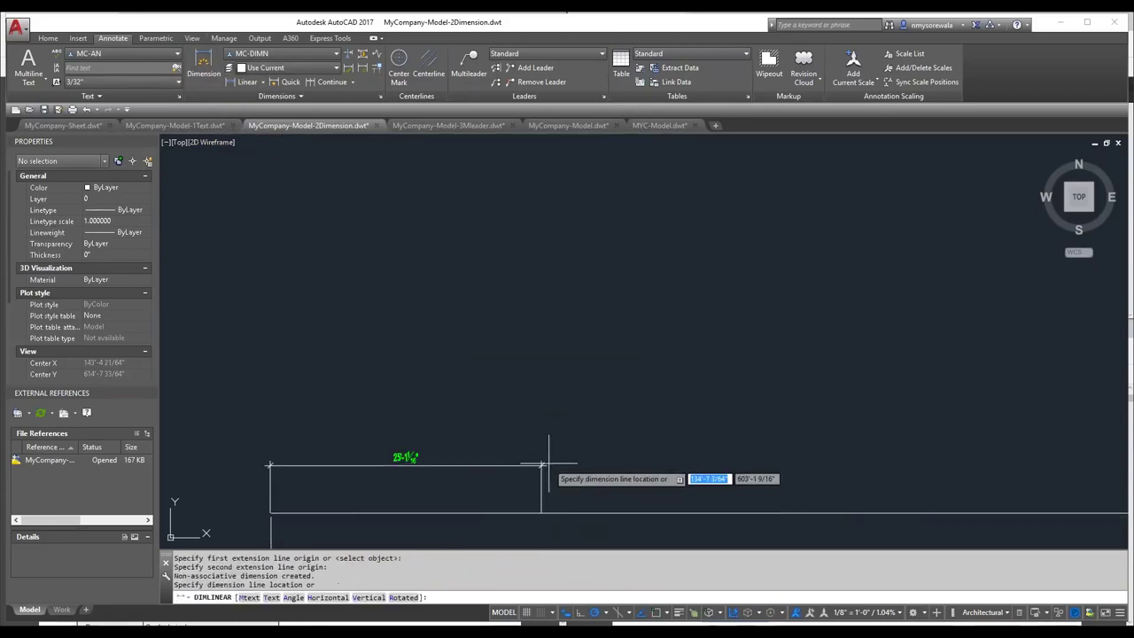
pyautogui.click(548, 456)
pyautogui.press('Escape')
pyautogui.scroll(-2, 532, 354)
pyautogui.scroll(3, 526, 385)
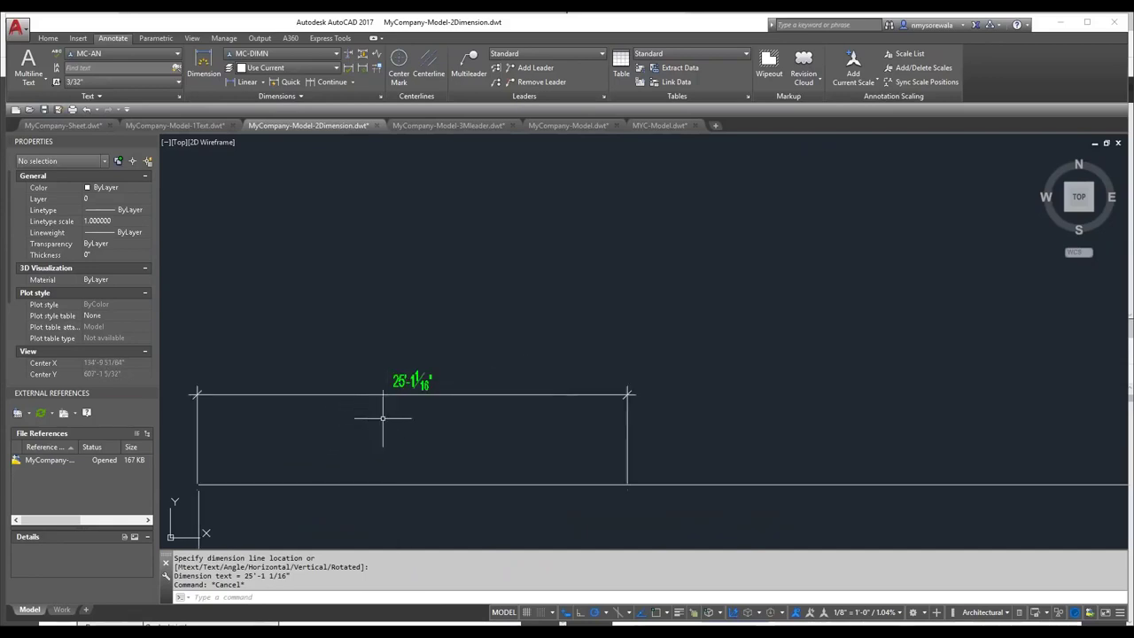
pyautogui.scroll(-3, 455, 171)
pyautogui.scroll(-3, 458, 265)
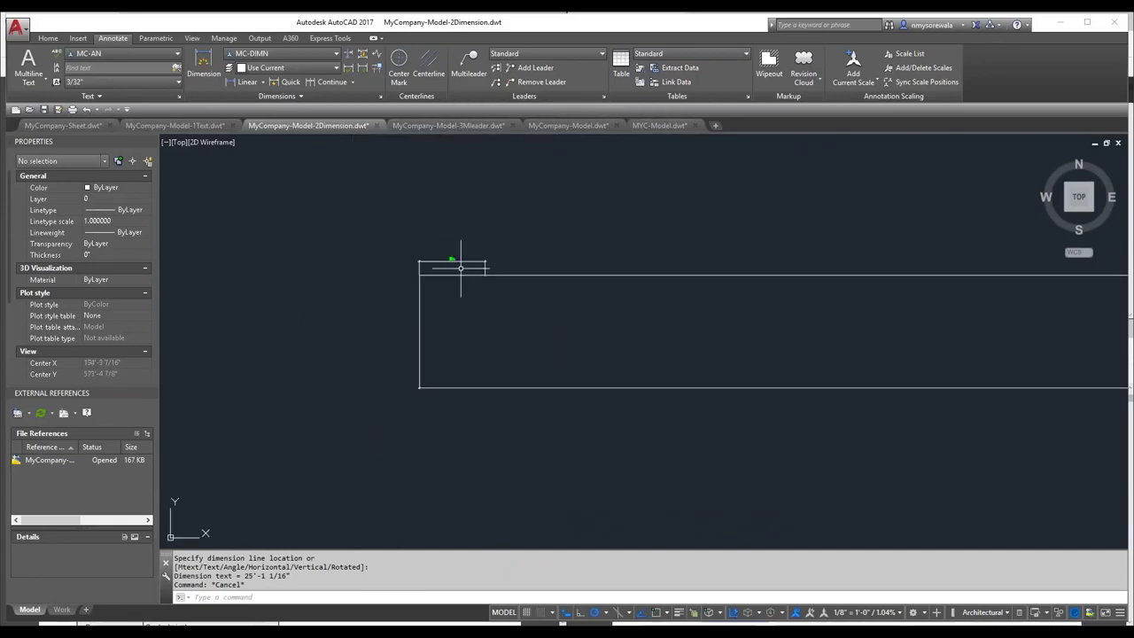
# Step: Draw a diagonal line and a circle for the angular dimension test
pyautogui.write('l')
pyautogui.press('Return')
pyautogui.click(625, 177)
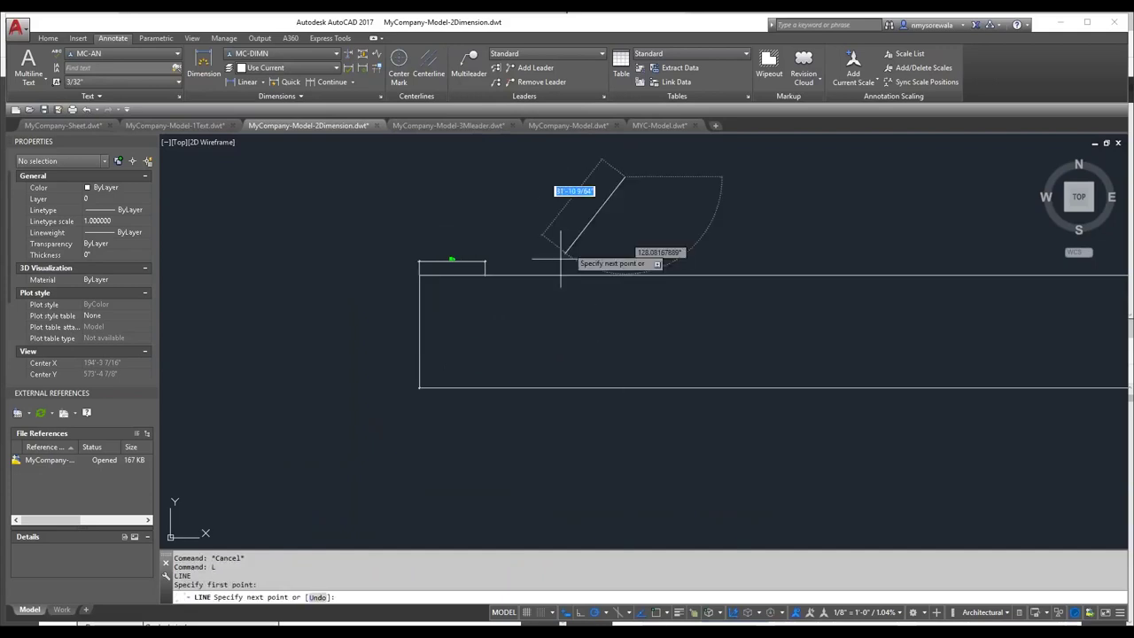
pyautogui.click(496, 317)
pyautogui.press('Escape')
pyautogui.write('Circl')
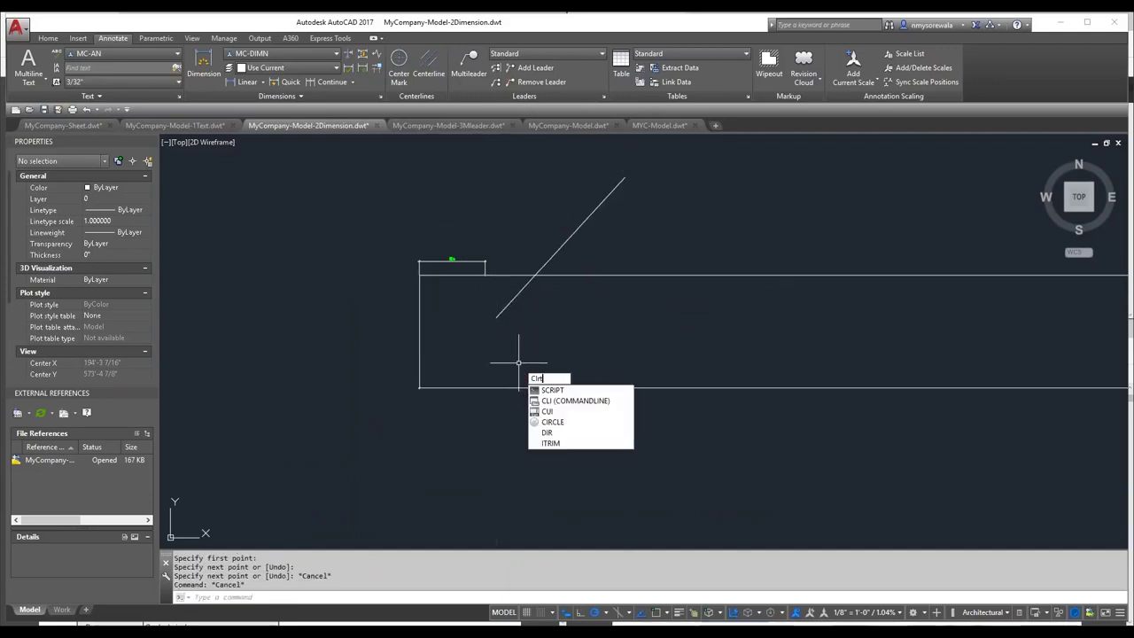
pyautogui.press('Return')
pyautogui.click(642, 252)
pyautogui.click(723, 268)
pyautogui.press('Escape')
pyautogui.scroll(-2, 656, 271)
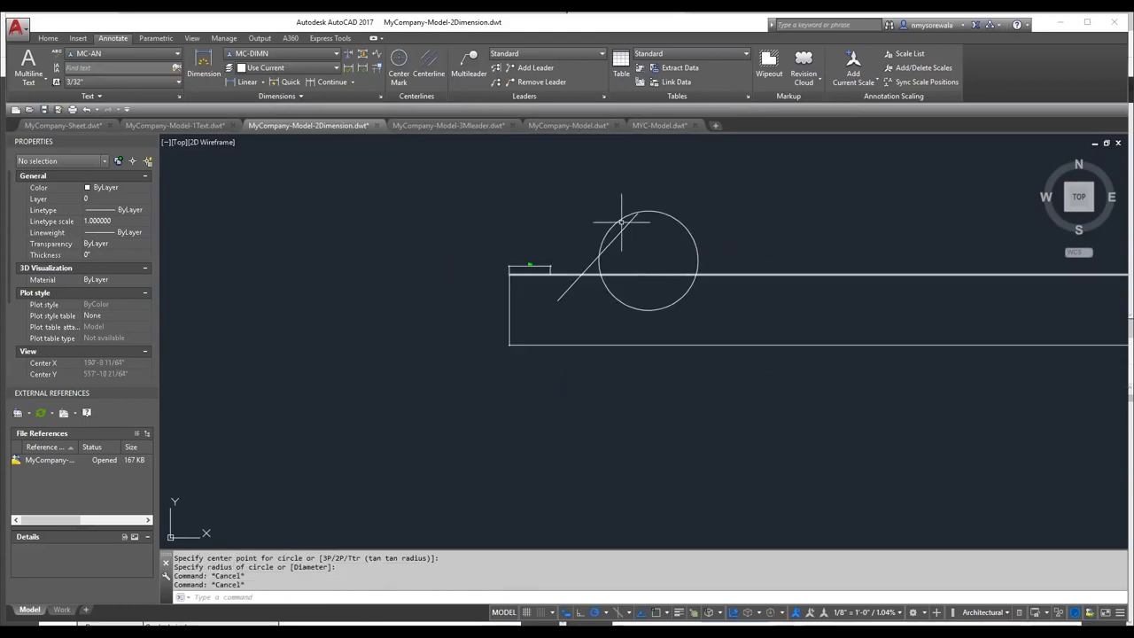
# Step: Dimension the 47.49 angle between the diagonal and horizontal lines, arc inside the circle
pyautogui.click(262, 82)
pyautogui.click(259, 147)
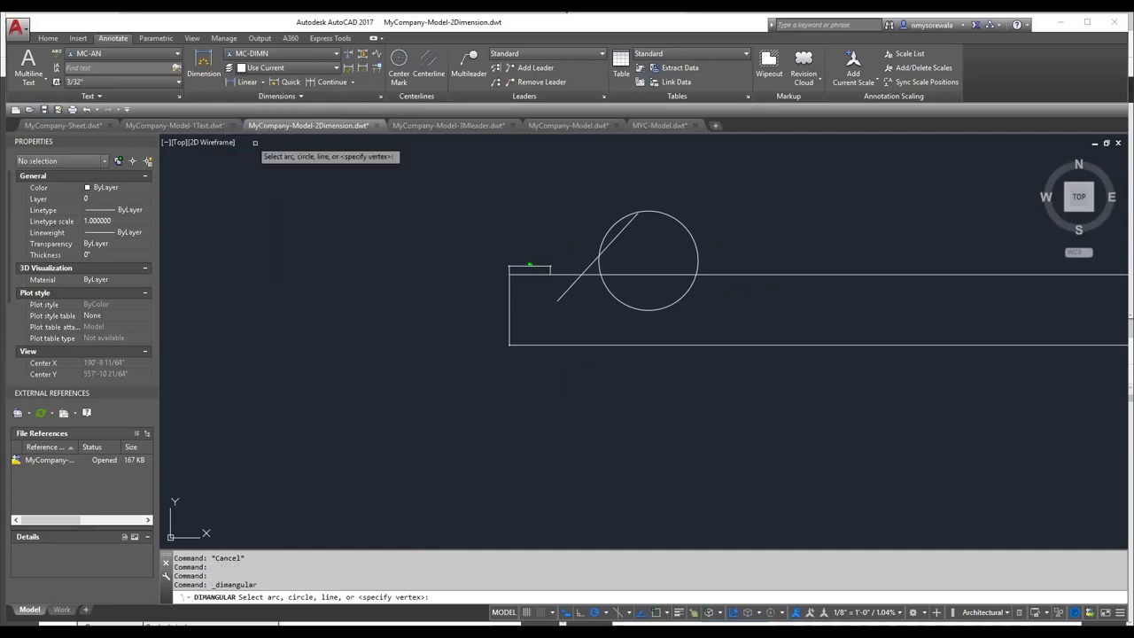
pyautogui.click(585, 267)
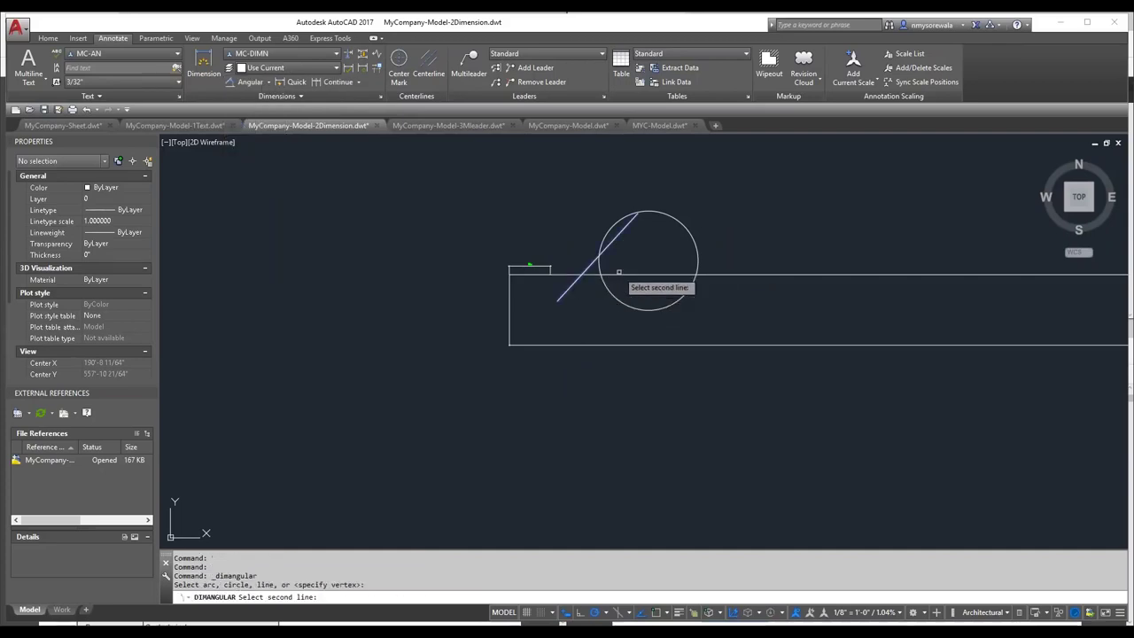
pyautogui.click(620, 275)
pyautogui.scroll(5, 627, 261)
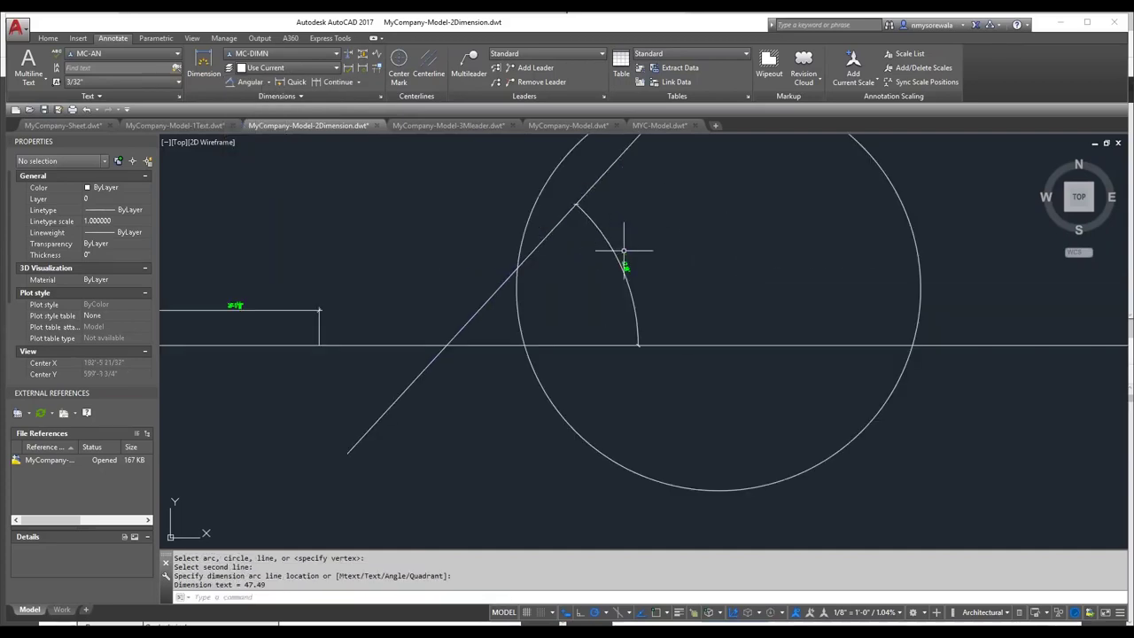
pyautogui.scroll(3, 655, 246)
pyautogui.click(615, 297)
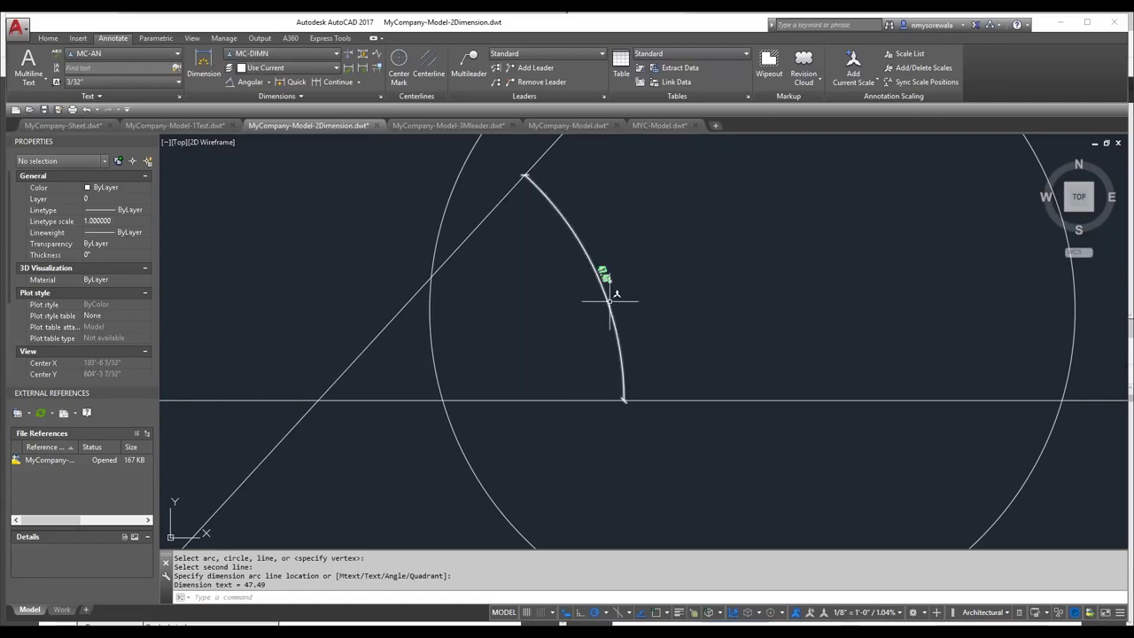
pyautogui.click(610, 298)
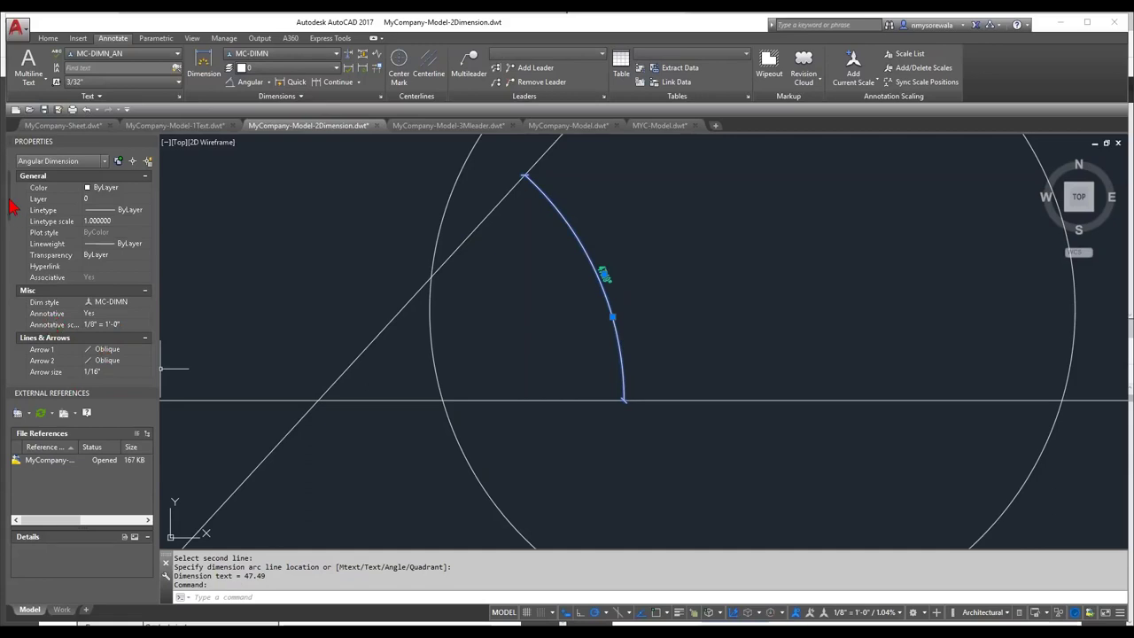
pyautogui.scroll(-5, 23, 221)
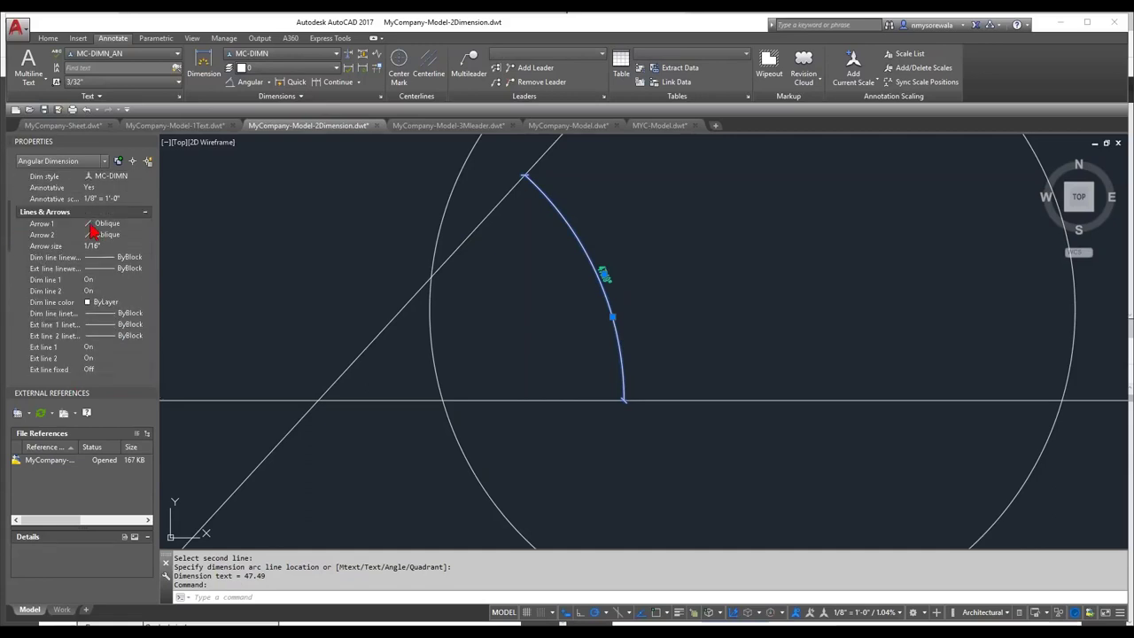
pyautogui.moveTo(13, 247); pyautogui.dragTo(14, 302)
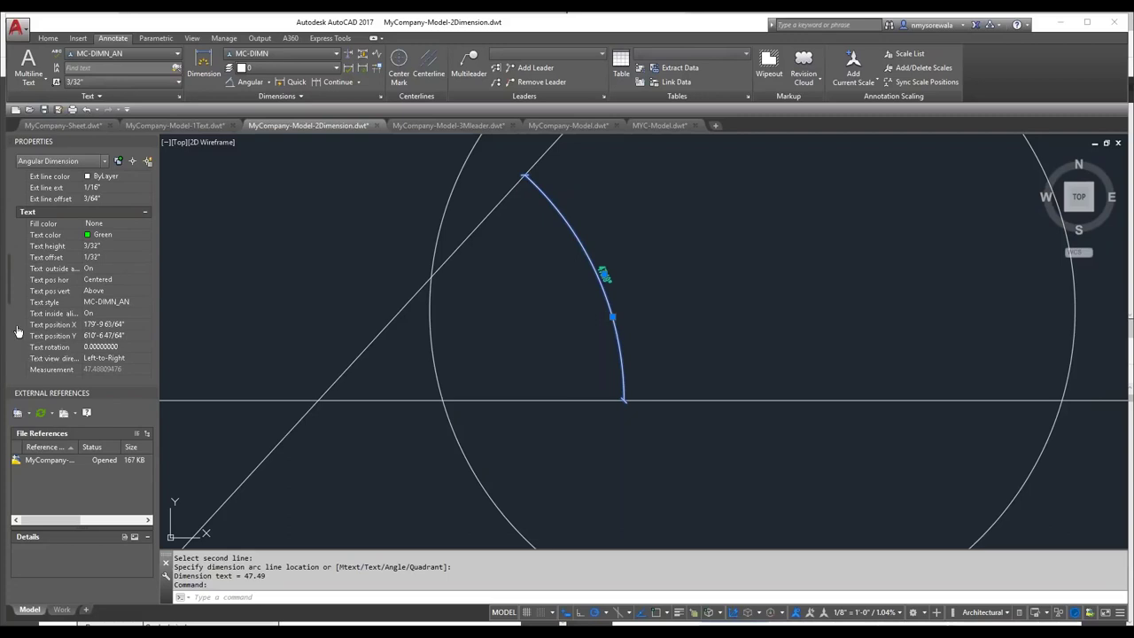
pyautogui.moveTo(13, 301); pyautogui.dragTo(14, 312)
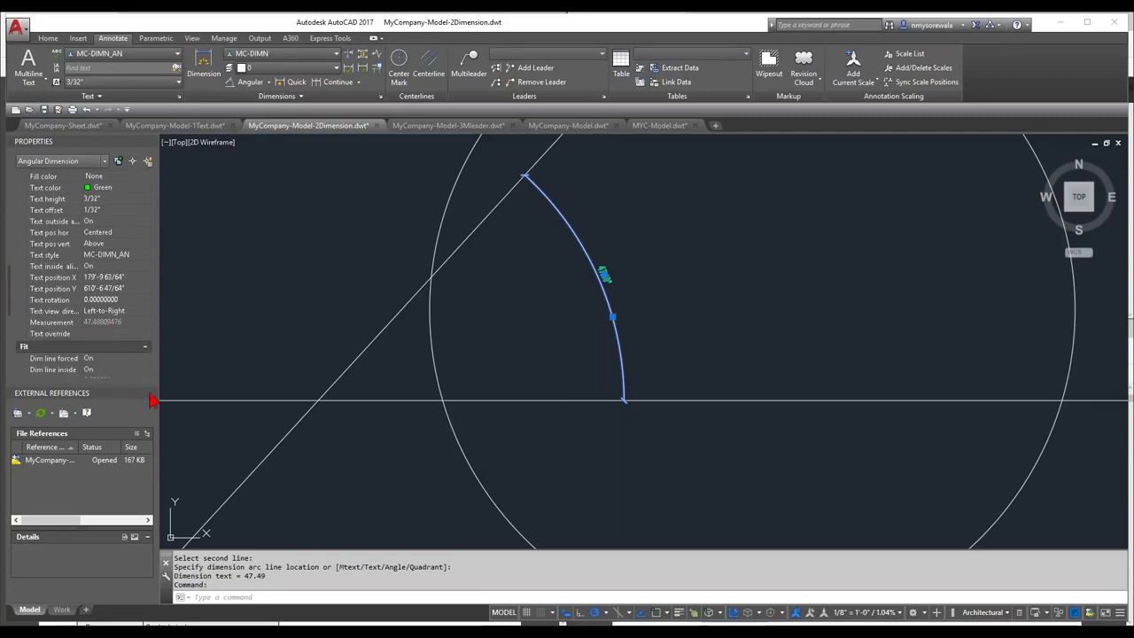
pyautogui.moveTo(13, 301); pyautogui.dragTo(13, 326)
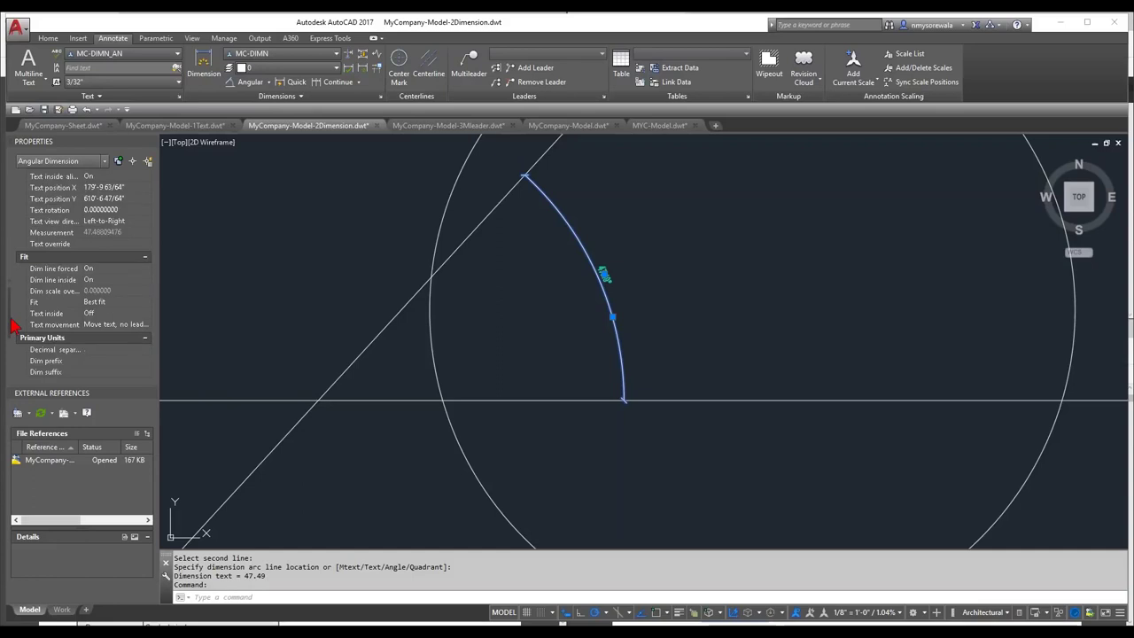
pyautogui.press('Escape')
pyautogui.press('Escape')
pyautogui.scroll(-2, 609, 277)
pyautogui.scroll(-2, 638, 266)
pyautogui.scroll(2, 744, 222)
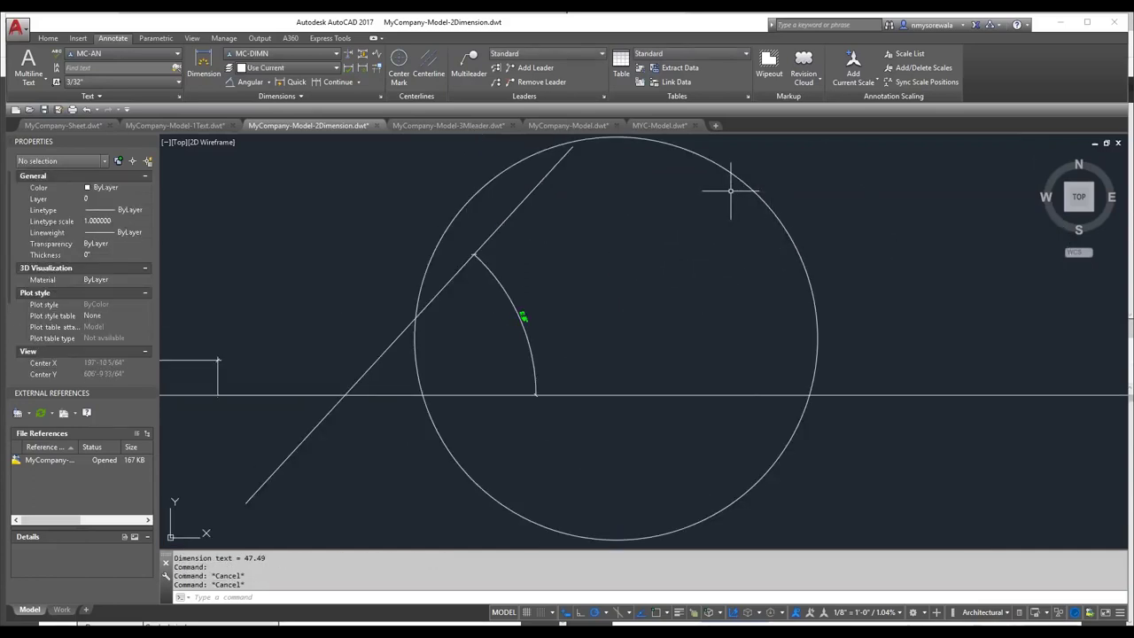
# Step: Add a 30'-3 3/8" radius dimension inside the circle
pyautogui.click(269, 82)
pyautogui.click(257, 199)
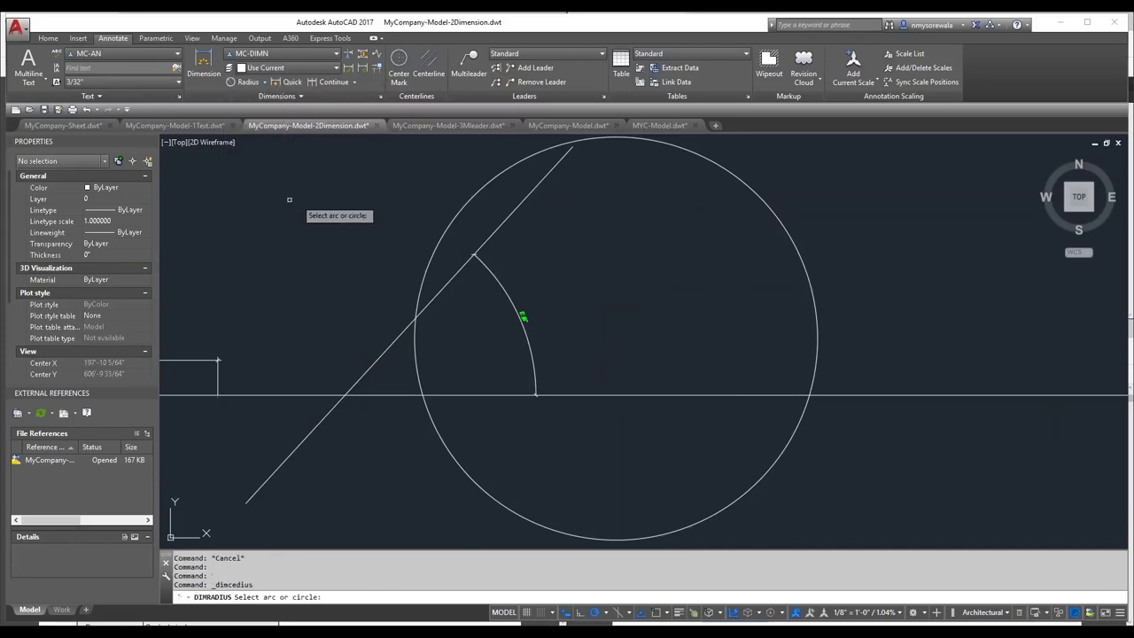
pyautogui.click(775, 215)
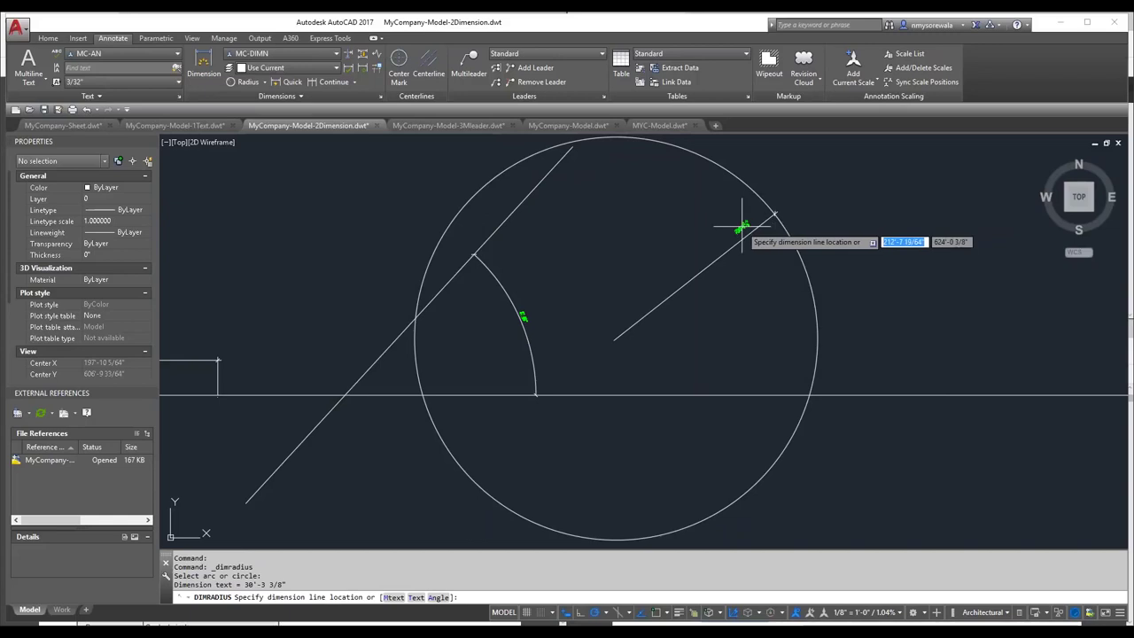
pyautogui.click(600, 349)
pyautogui.click(602, 347)
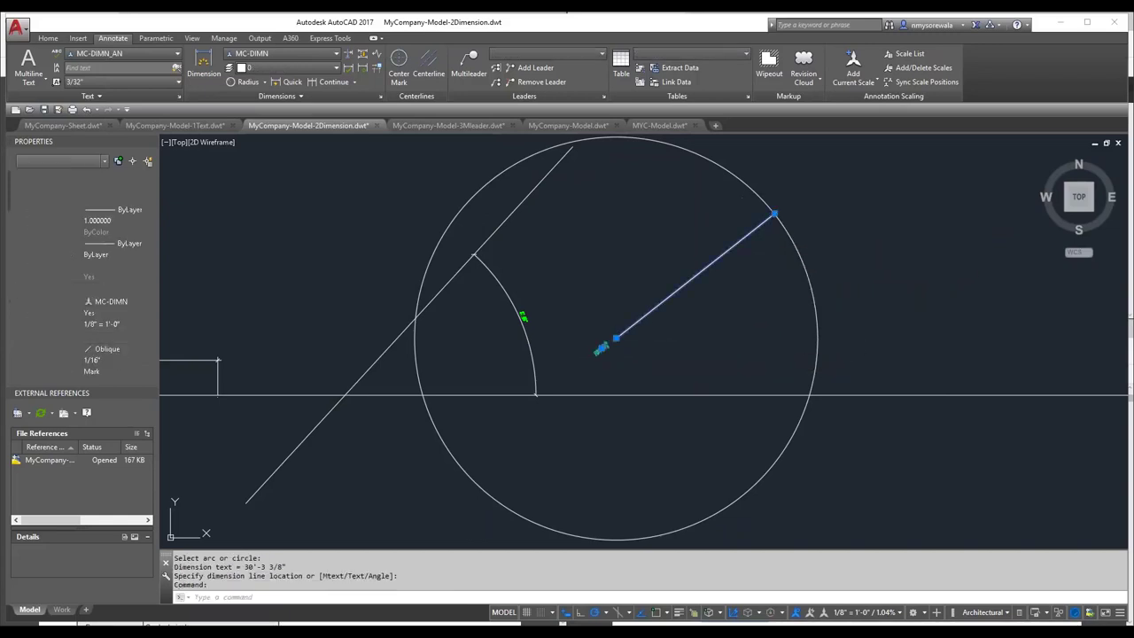
pyautogui.press('Escape')
pyautogui.scroll(5, 784, 206)
pyautogui.scroll(-5, 713, 259)
# Step: Draw a leader from inside the circle annotated MY TEST
pyautogui.write('leader')
pyautogui.press('Return')
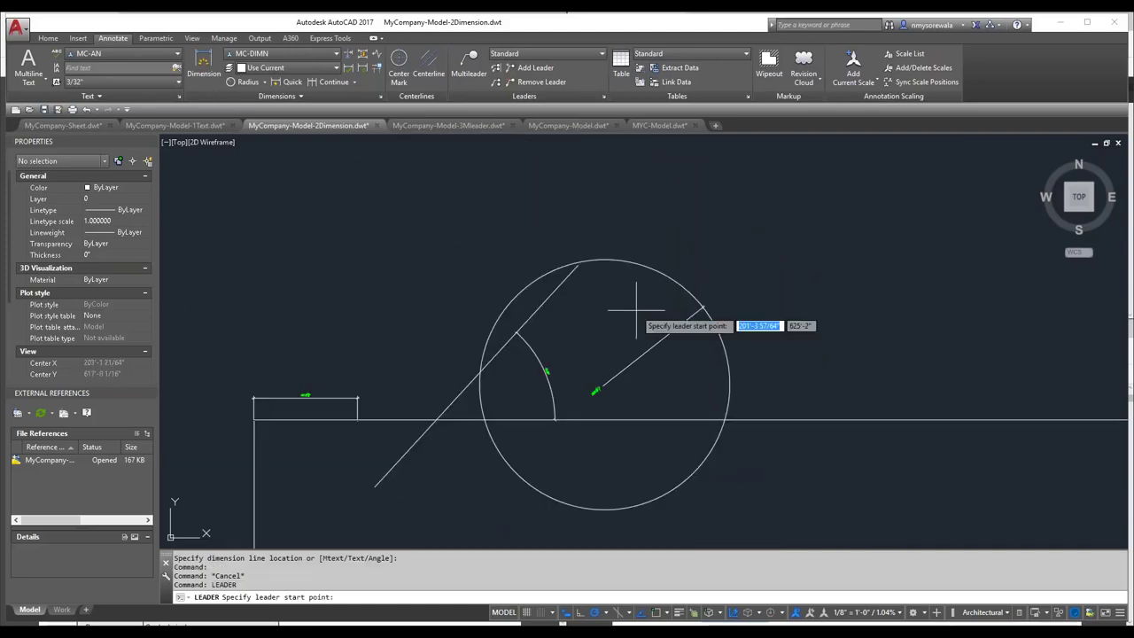
pyautogui.click(597, 412)
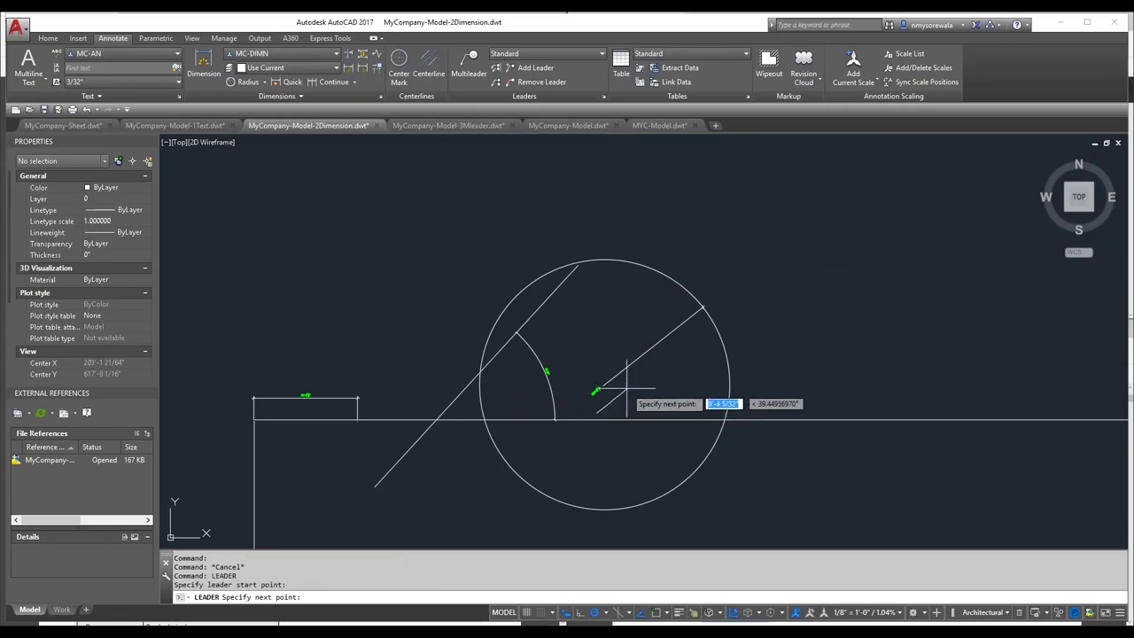
pyautogui.click(629, 388)
pyautogui.click(660, 388)
pyautogui.rightClick(677, 416)
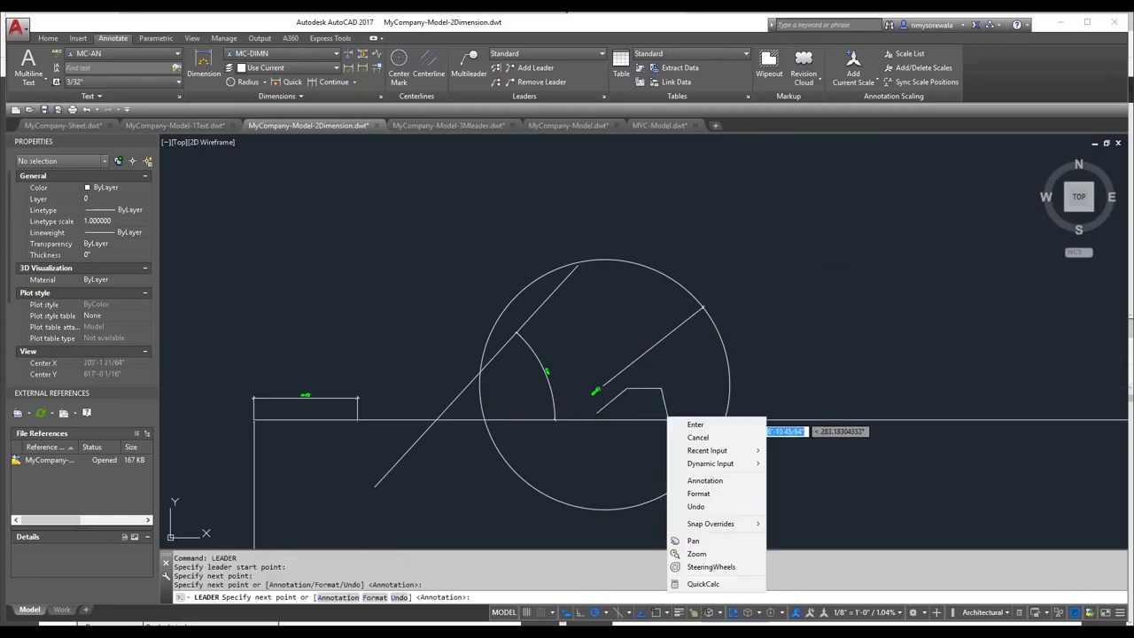
pyautogui.click(727, 426)
pyautogui.scroll(2, 637, 400)
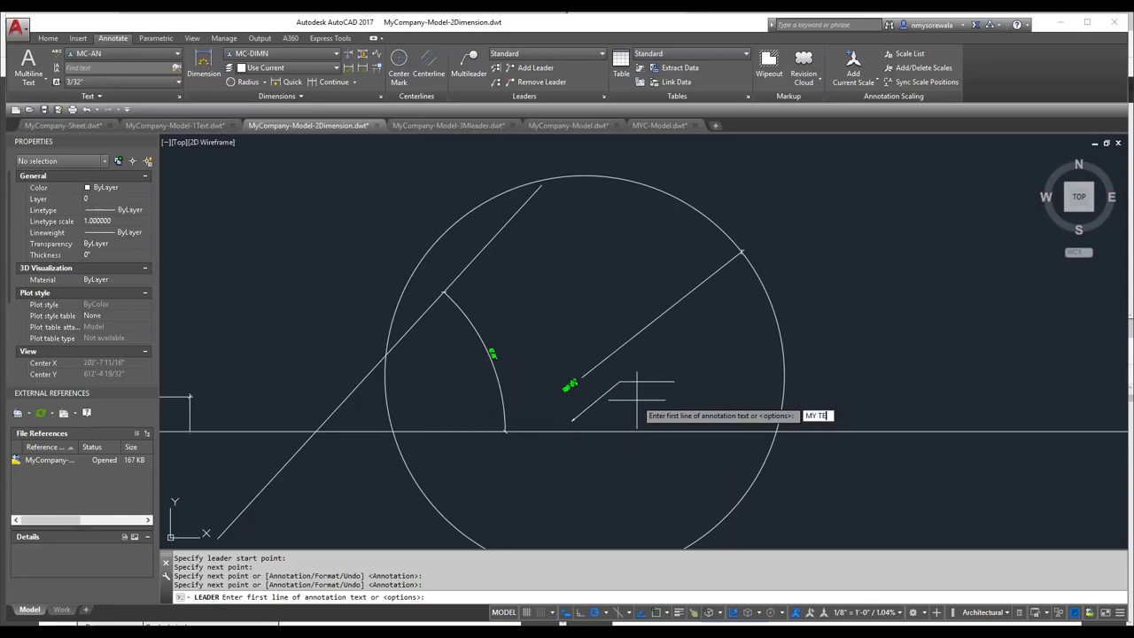
pyautogui.press('Return')
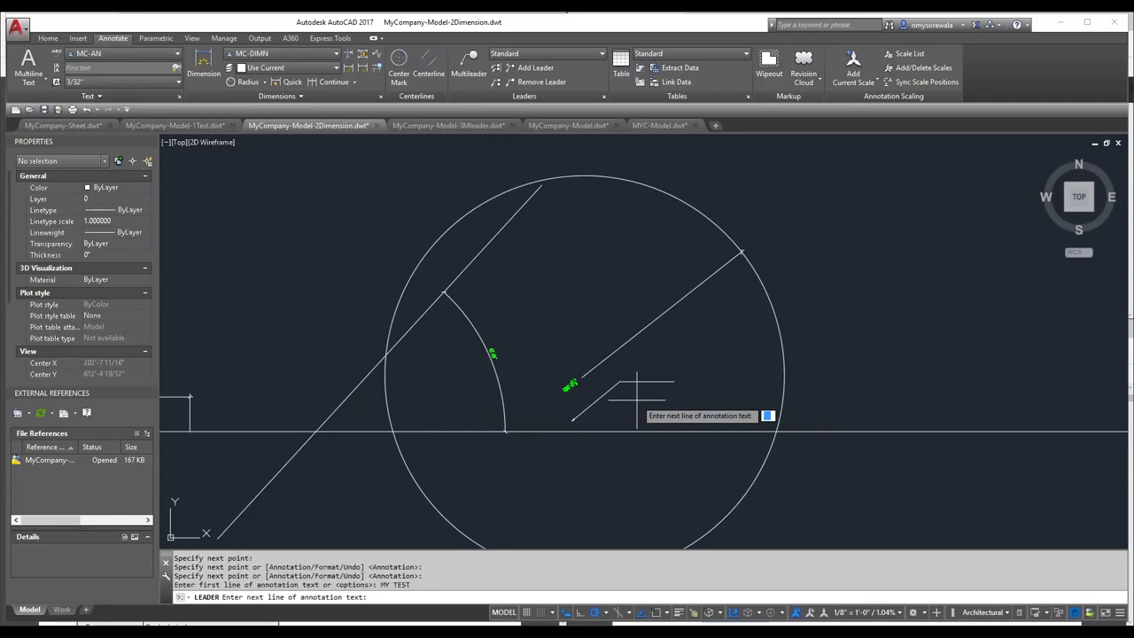
pyautogui.press('Return')
pyautogui.scroll(3, 620, 354)
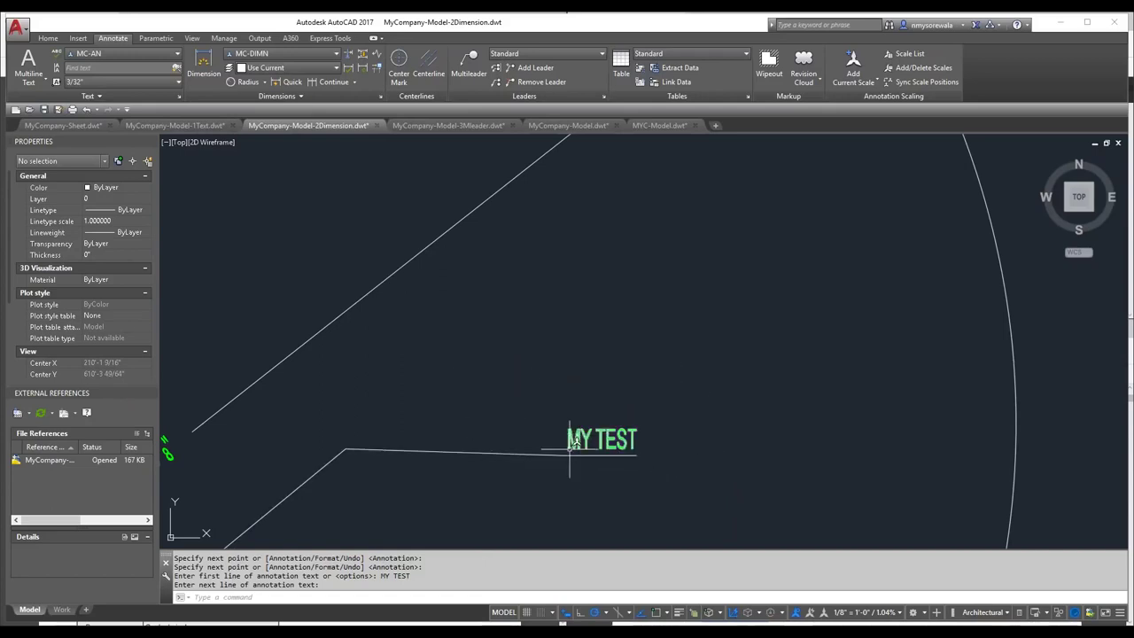
pyautogui.scroll(-2, 642, 402)
pyautogui.scroll(-2, 644, 394)
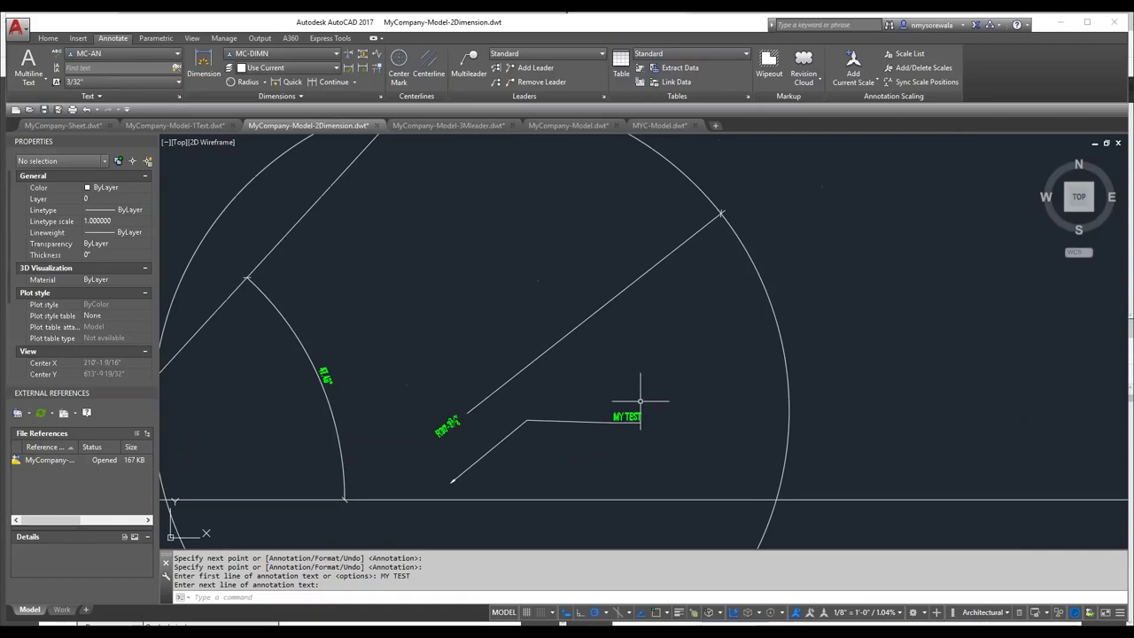
pyautogui.scroll(-2, 568, 385)
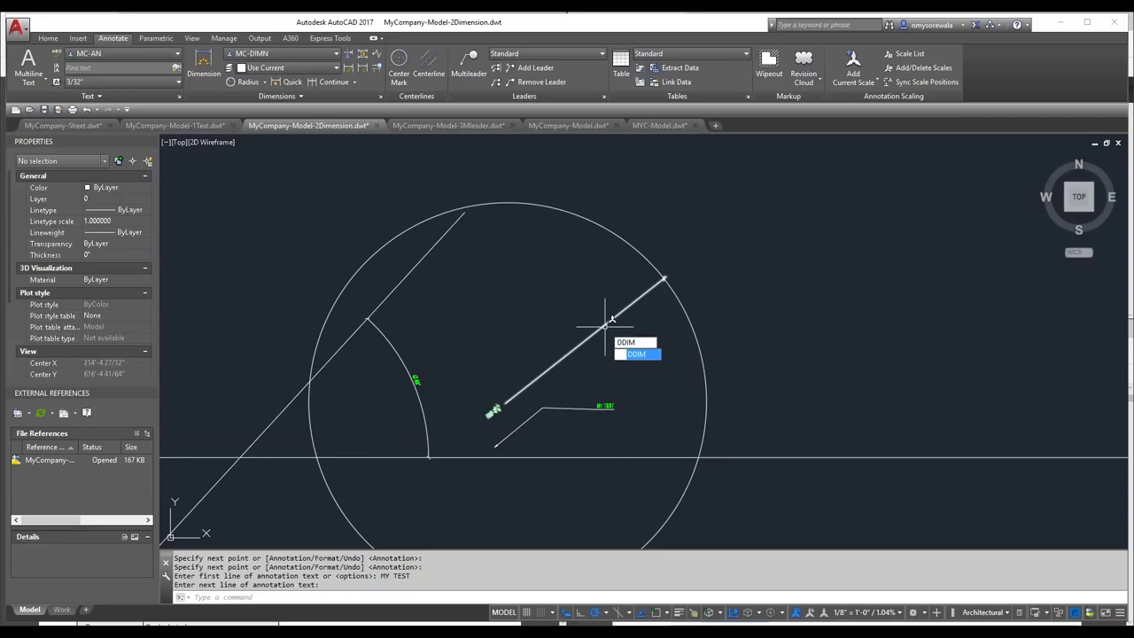
# Step: Create a new MC-DIMN sub-style that applies to radius dimensions
pyautogui.press('Return')
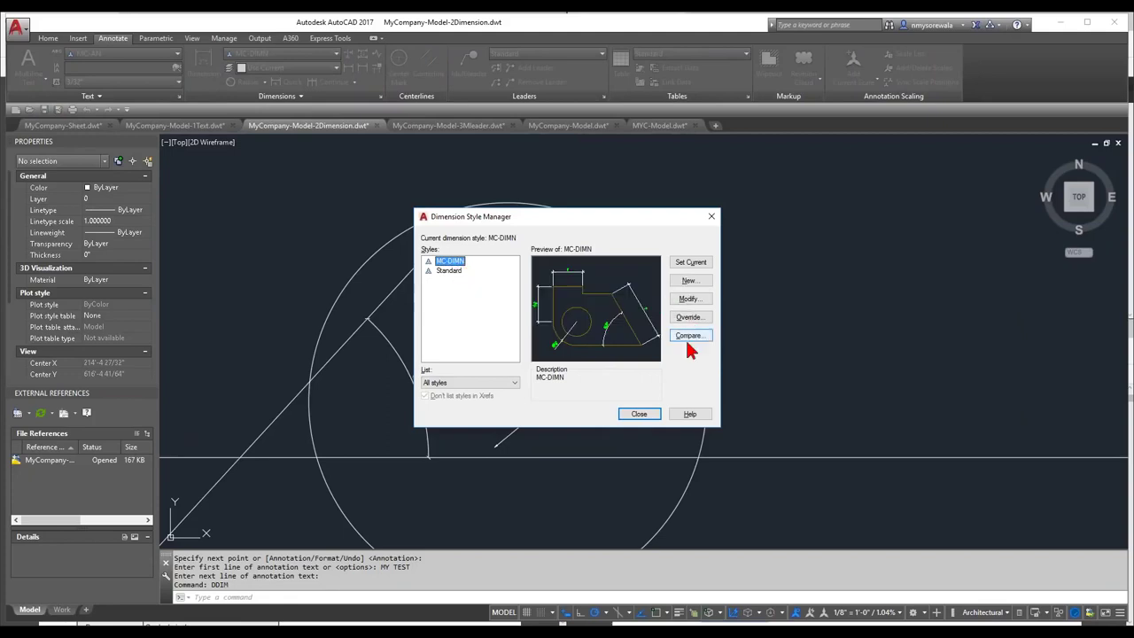
pyautogui.moveTo(548, 218); pyautogui.dragTo(825, 197)
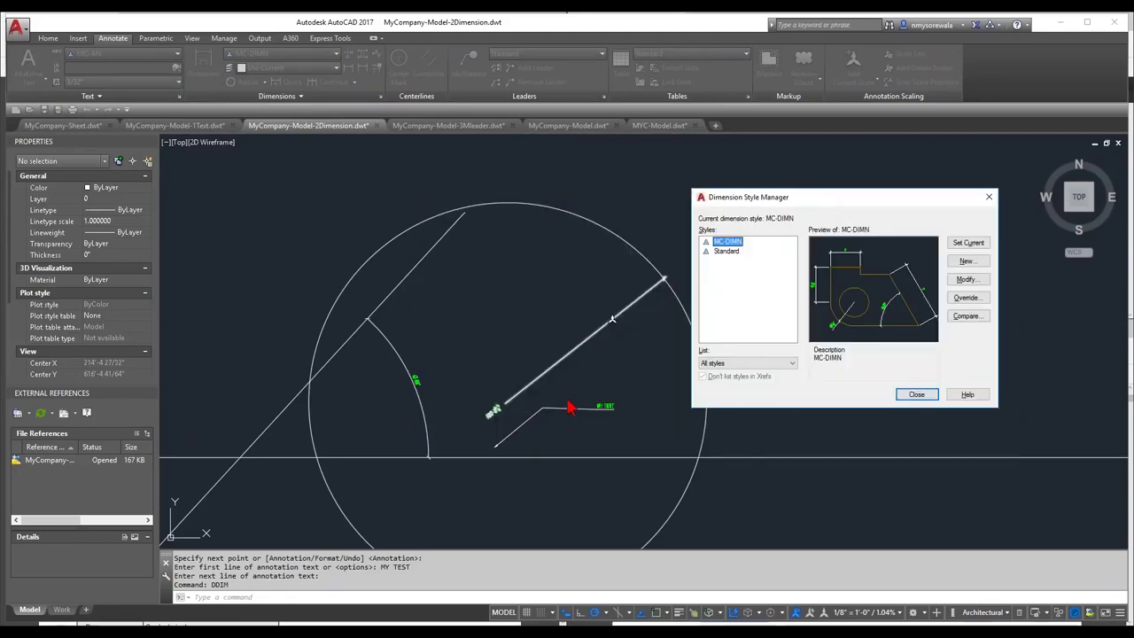
pyautogui.click(967, 264)
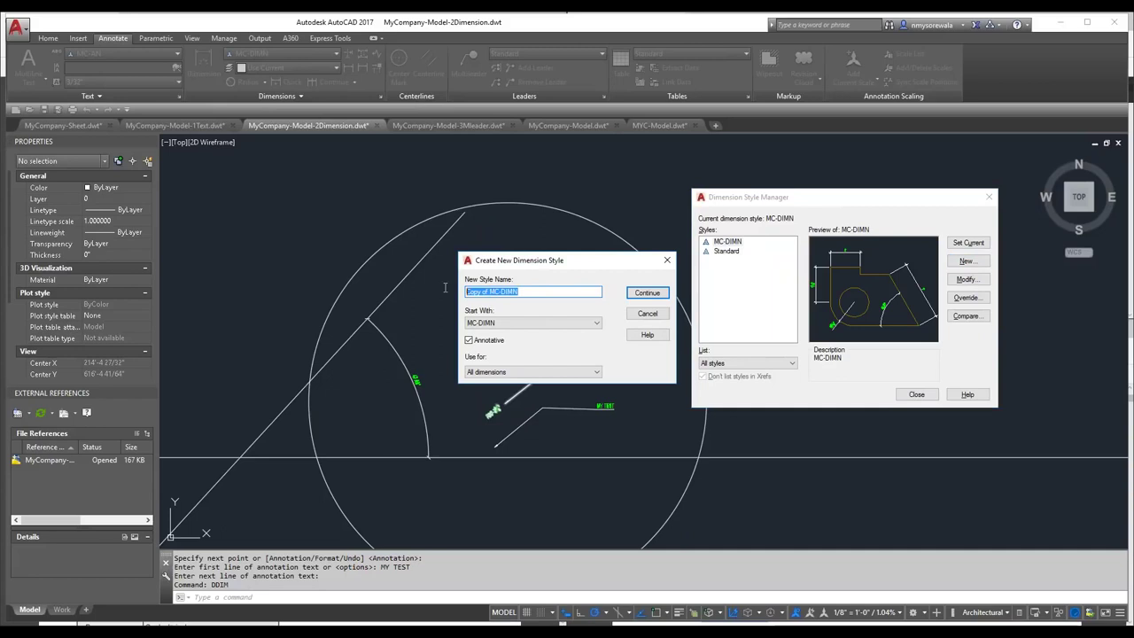
pyautogui.write('MC-A')
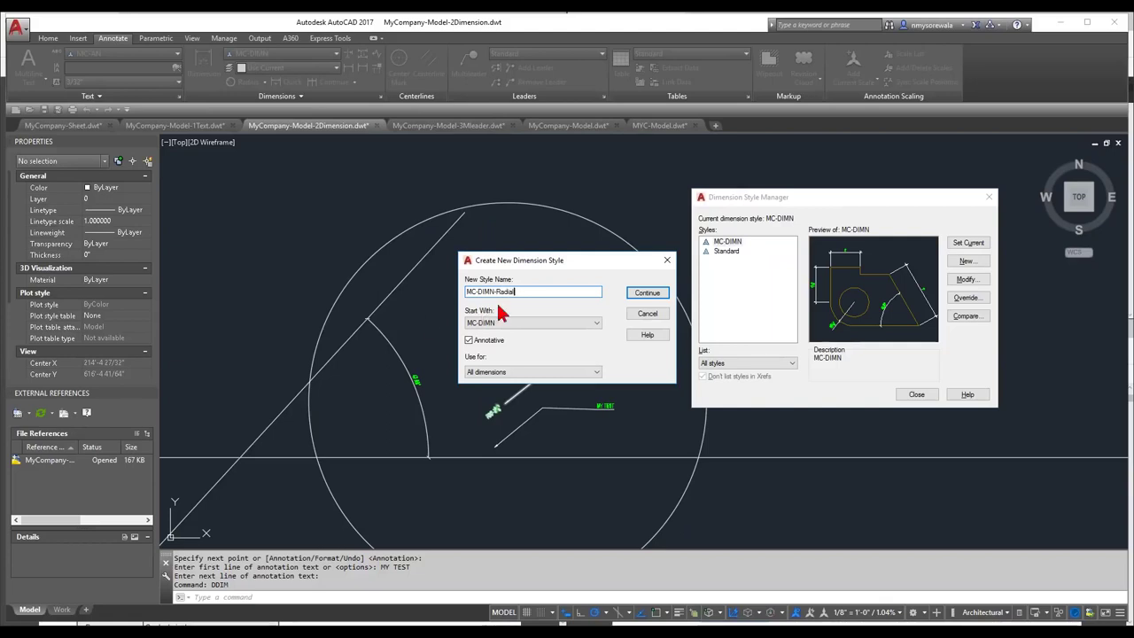
pyautogui.click(487, 372)
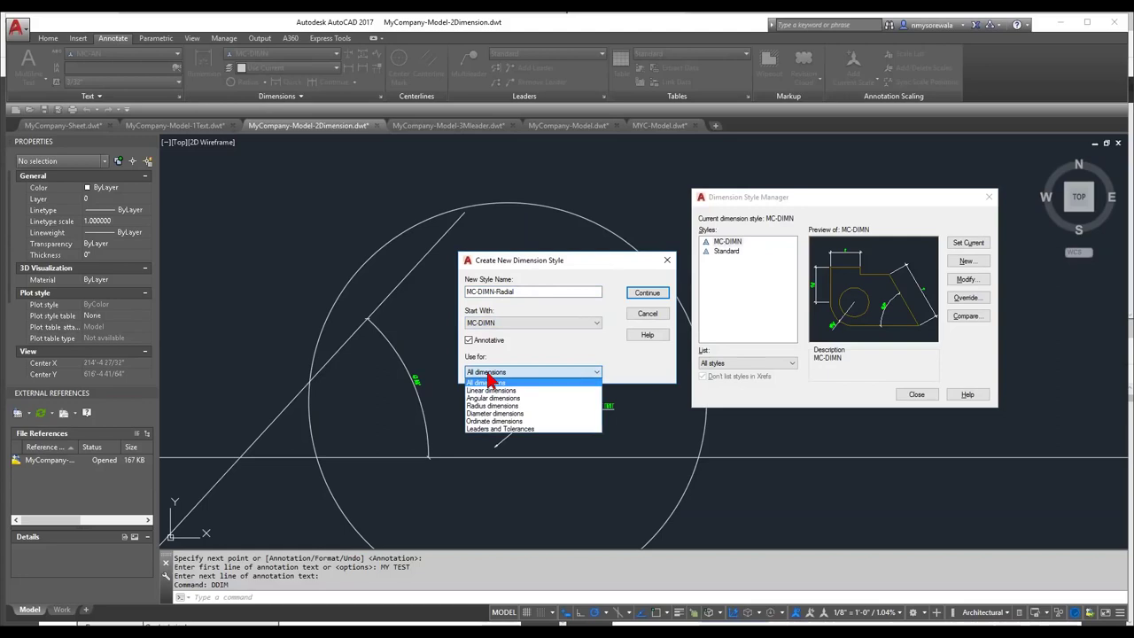
pyautogui.click(520, 407)
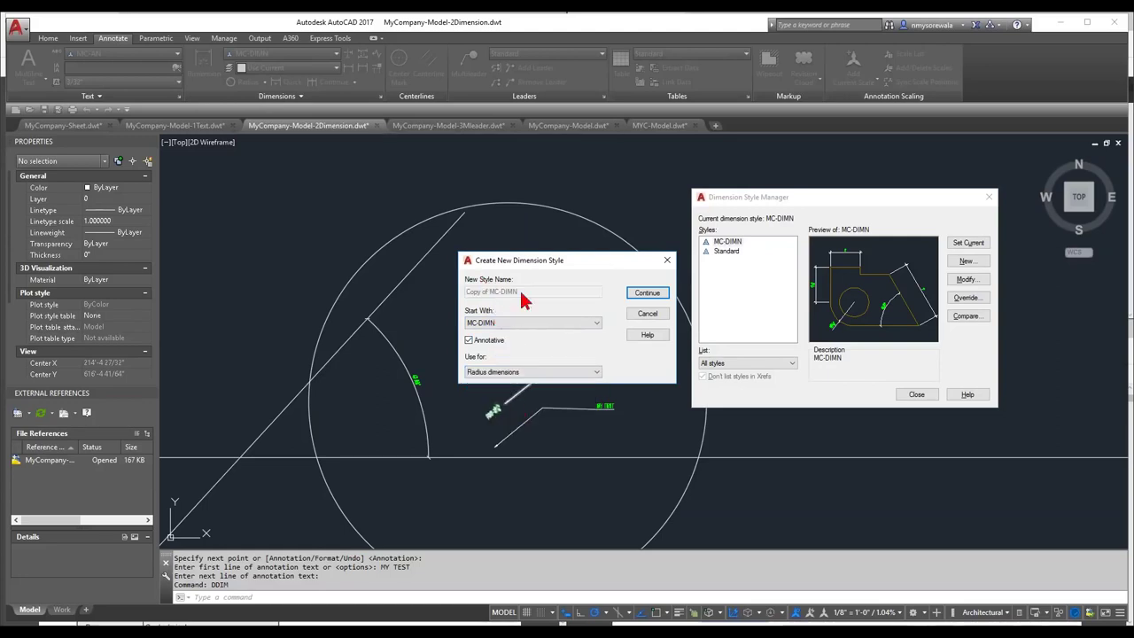
pyautogui.click(647, 295)
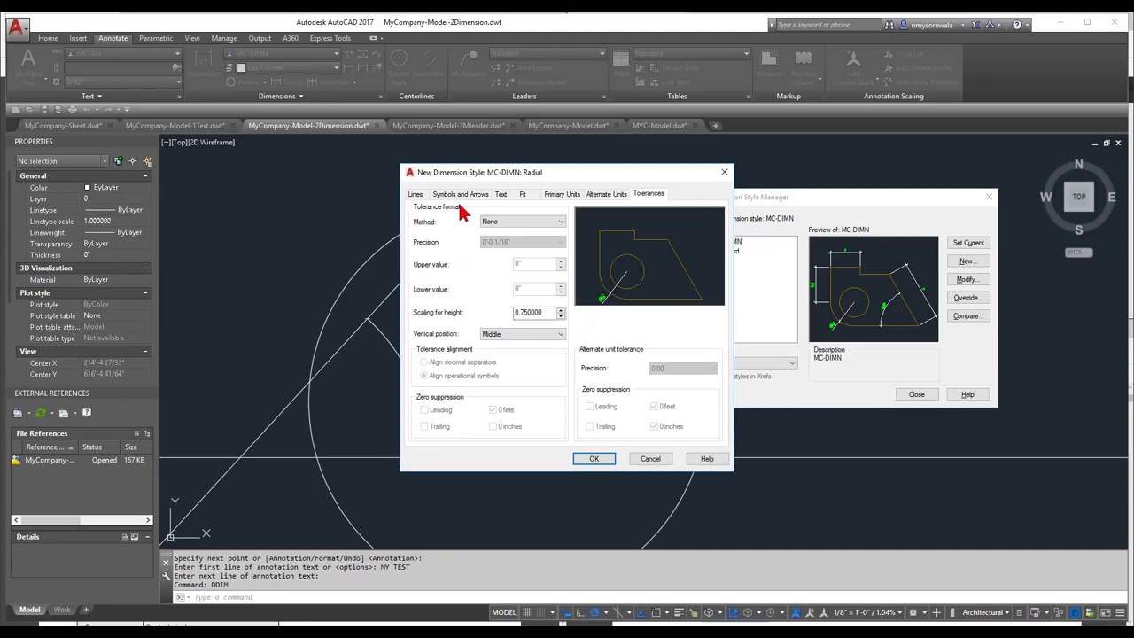
# Step: Give the Radial sub-style a Closed filled second arrowhead and vertically centered text, then save
pyautogui.click(462, 197)
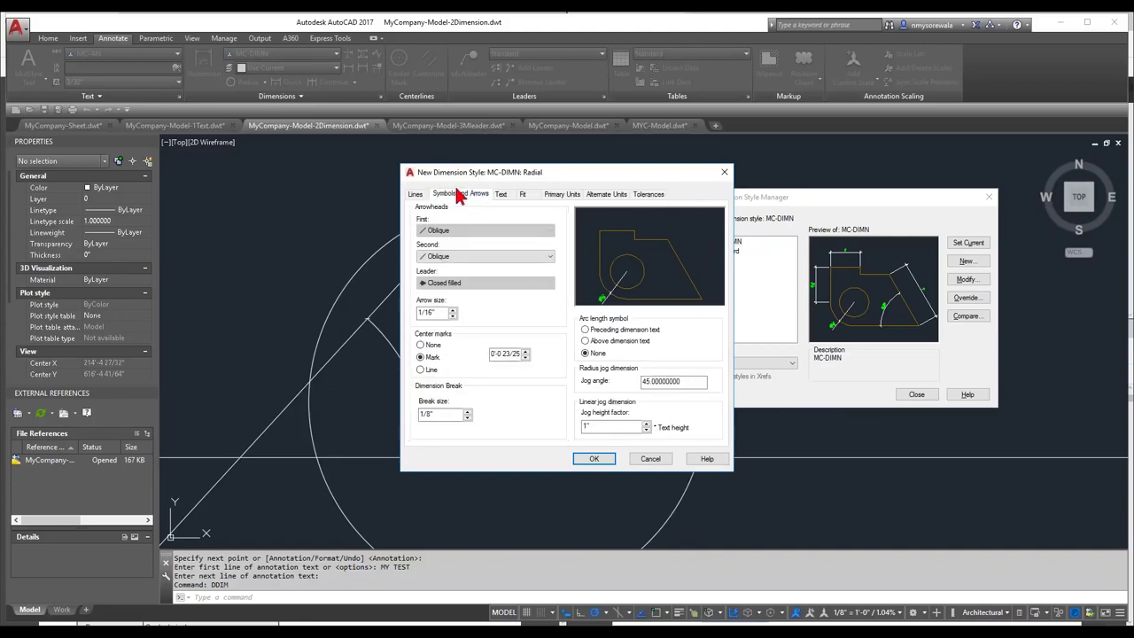
pyautogui.click(456, 259)
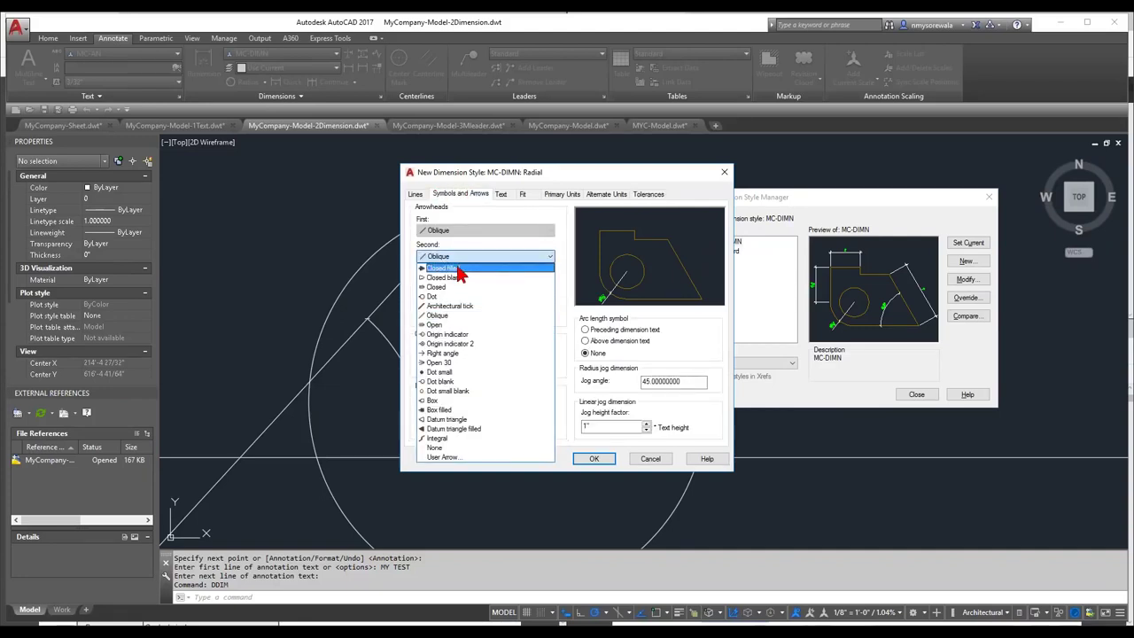
pyautogui.click(451, 267)
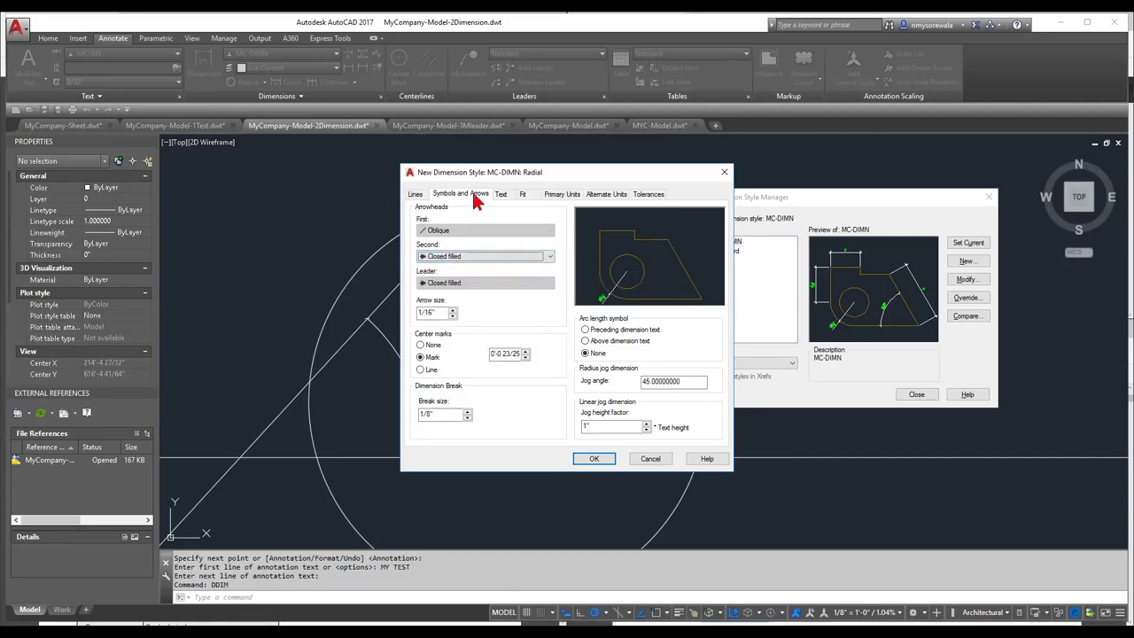
pyautogui.click(502, 195)
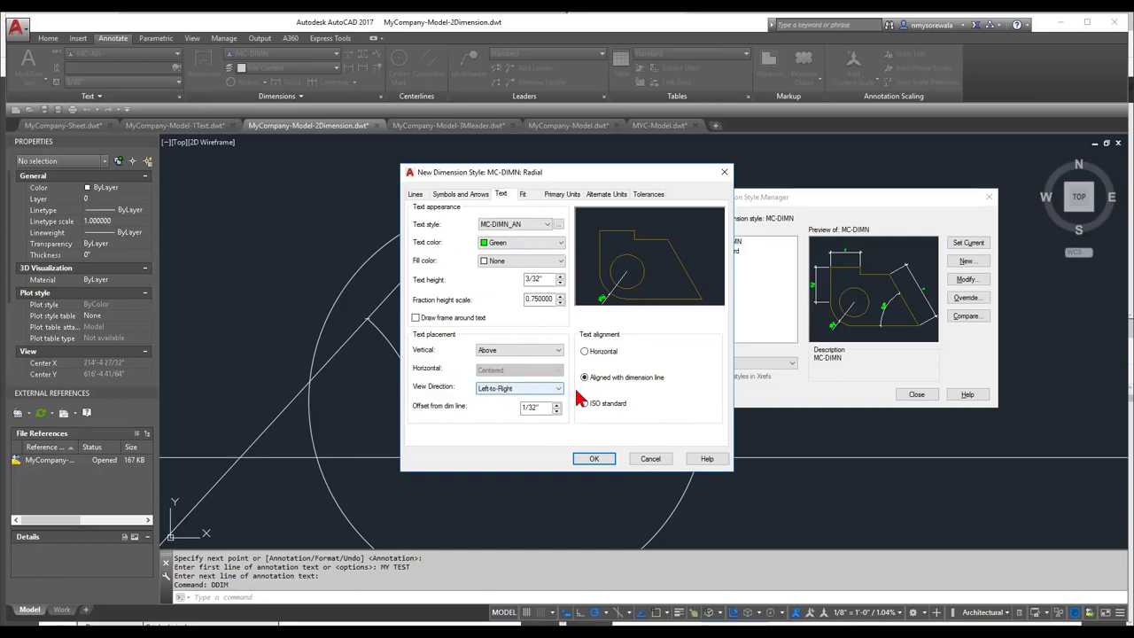
pyautogui.click(519, 352)
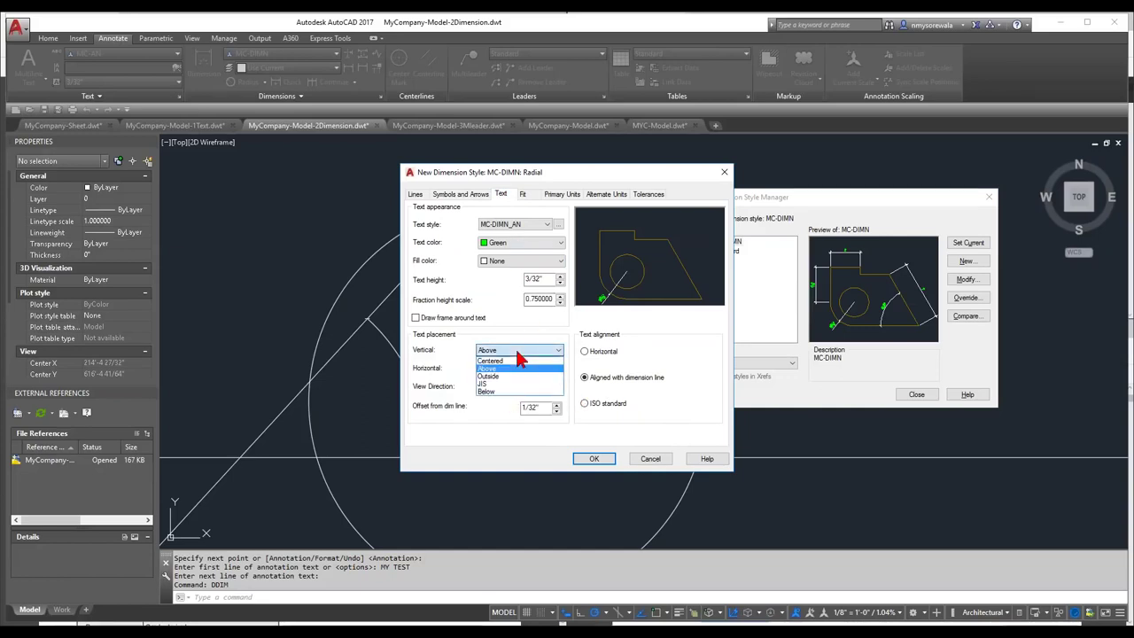
pyautogui.click(521, 361)
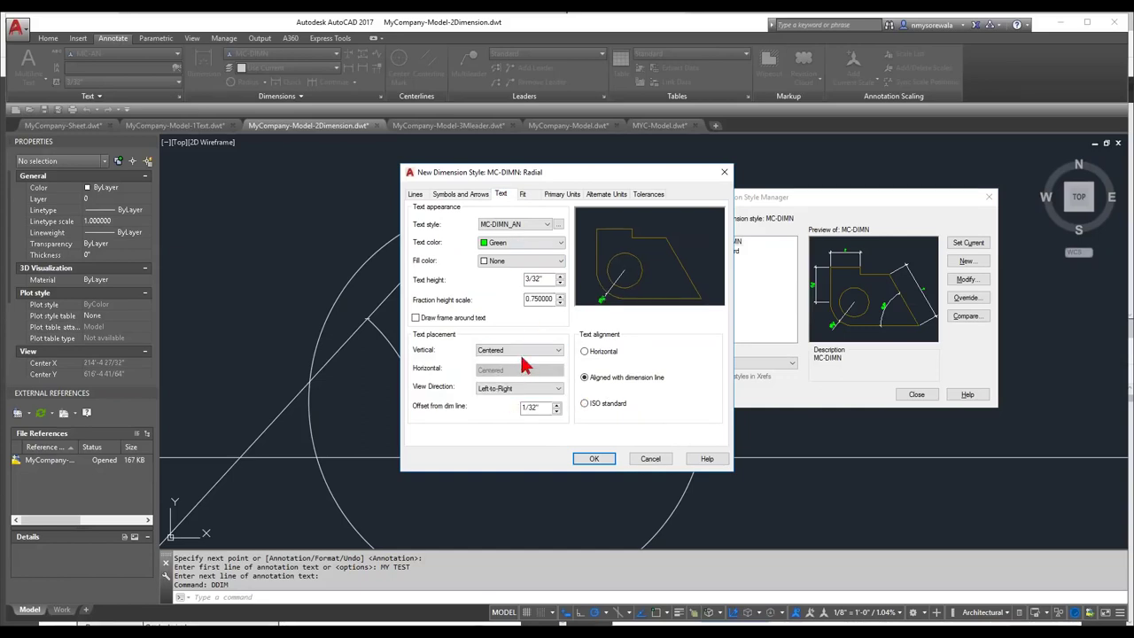
pyautogui.click(593, 459)
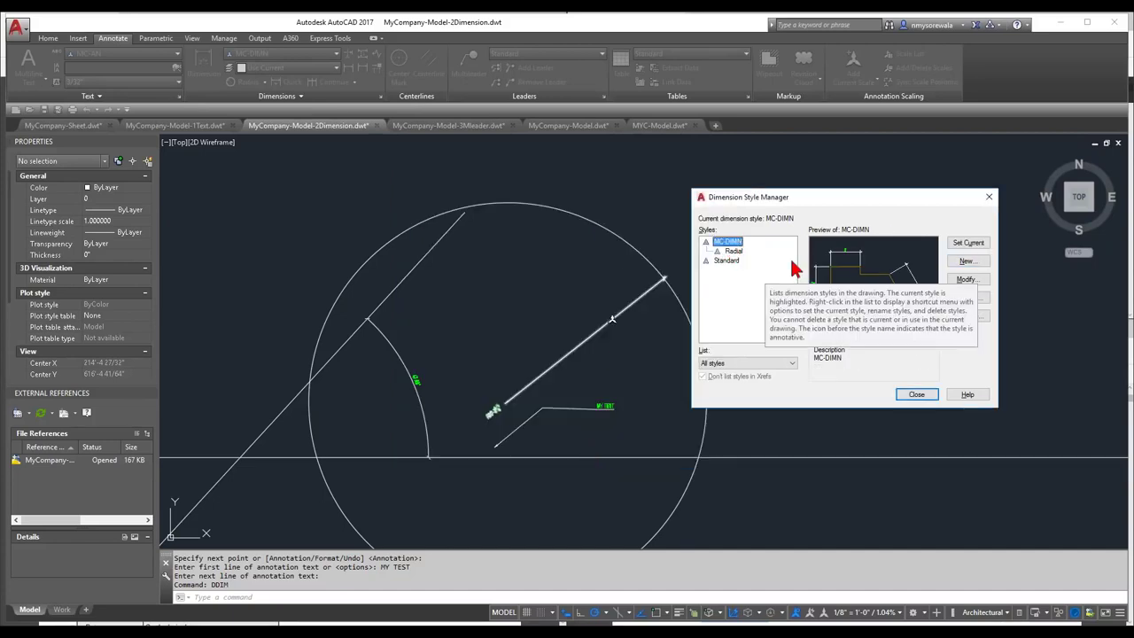
# Step: Create a new MC-DIMN sub-style for Leaders and Tolerances
pyautogui.click(966, 262)
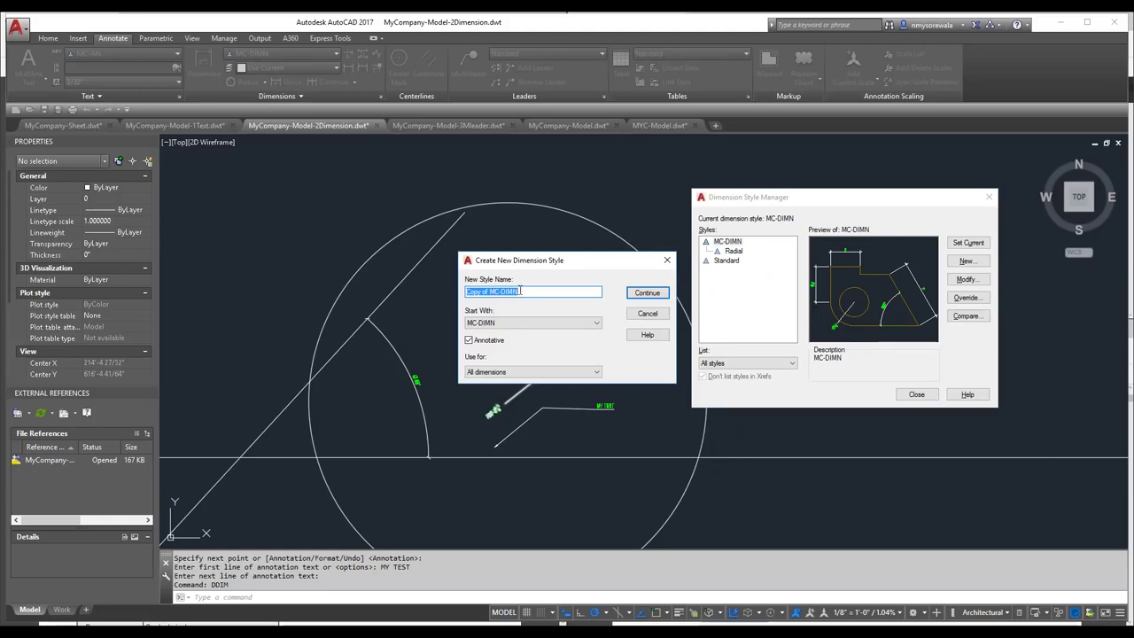
pyautogui.click(501, 324)
pyautogui.click(496, 323)
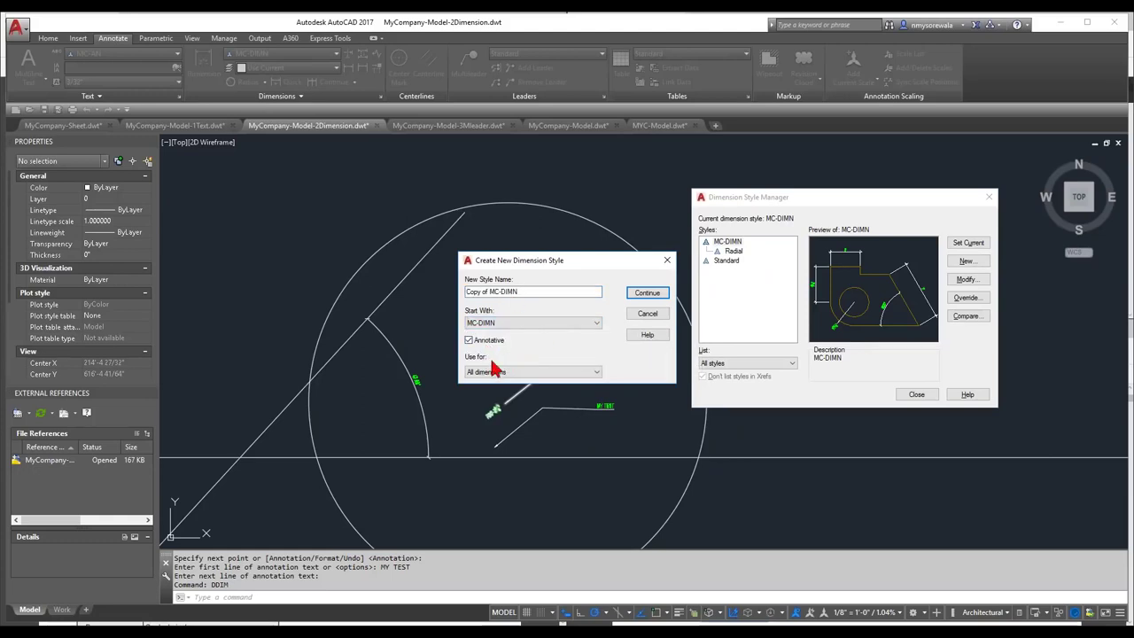
pyautogui.click(494, 371)
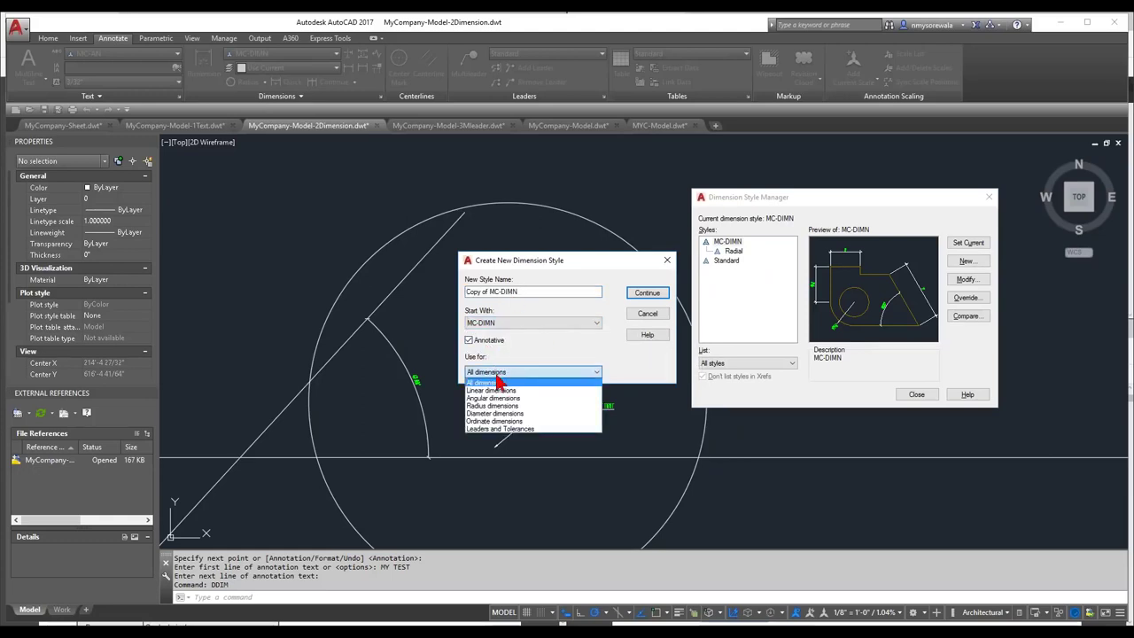
pyautogui.click(499, 429)
pyautogui.click(652, 293)
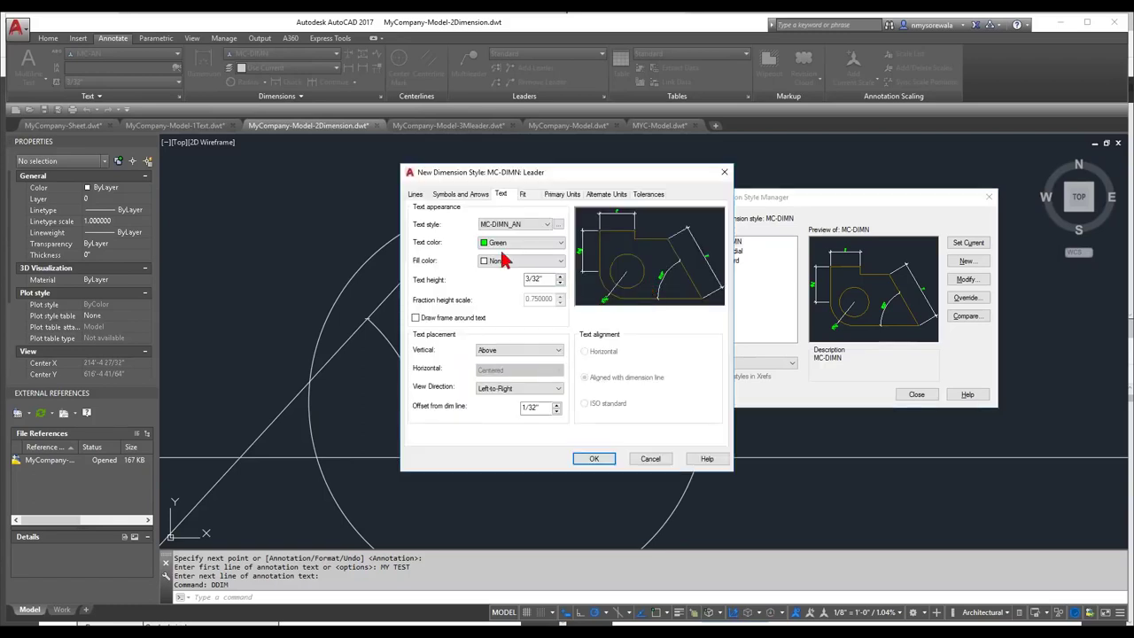
# Step: Center the Leader sub-style's text vertically and save it
pyautogui.click(459, 194)
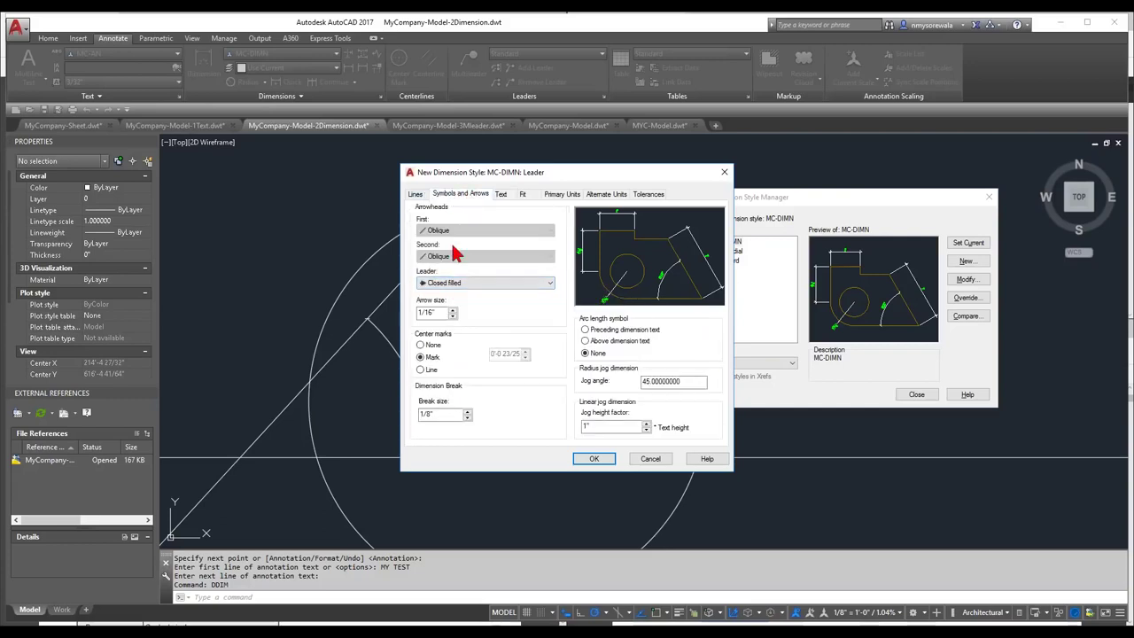
pyautogui.click(505, 195)
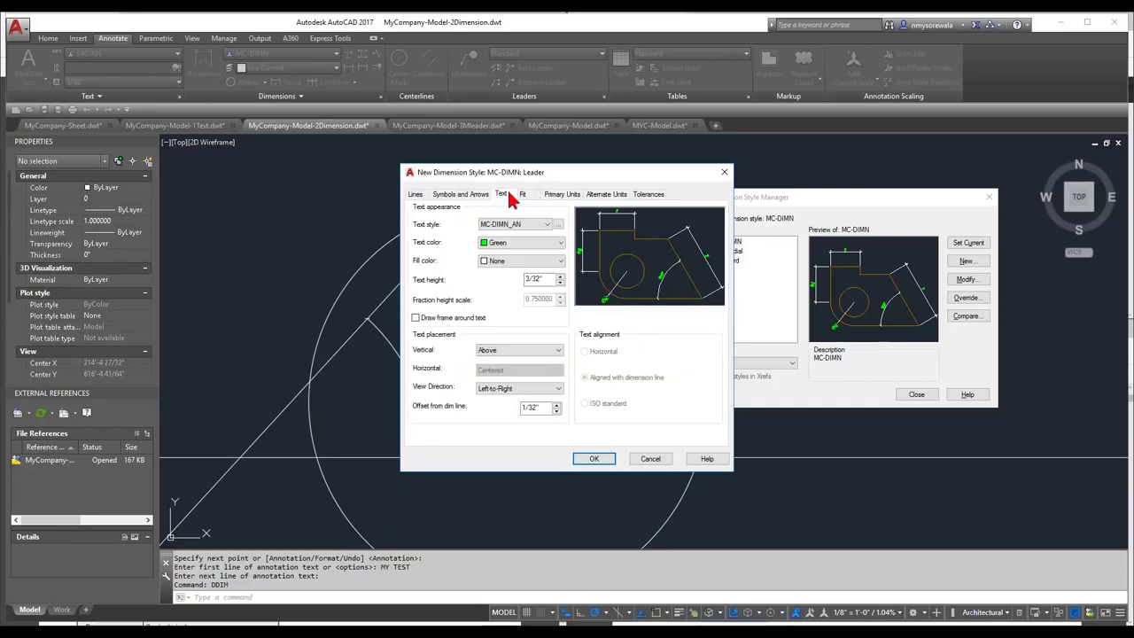
pyautogui.click(501, 350)
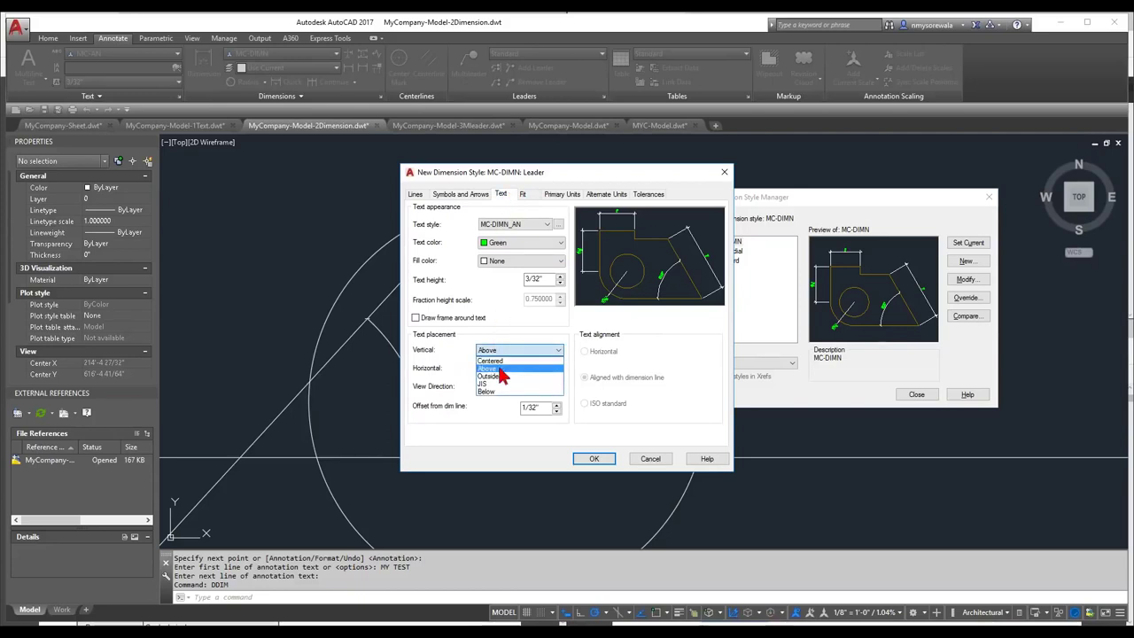
pyautogui.click(501, 363)
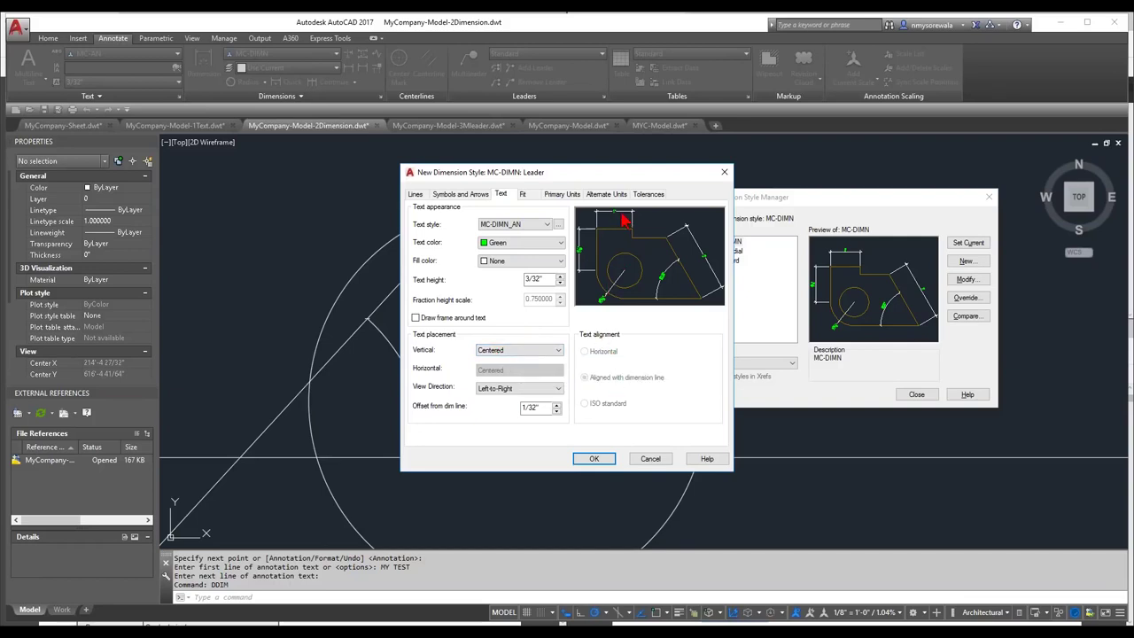
pyautogui.click(526, 195)
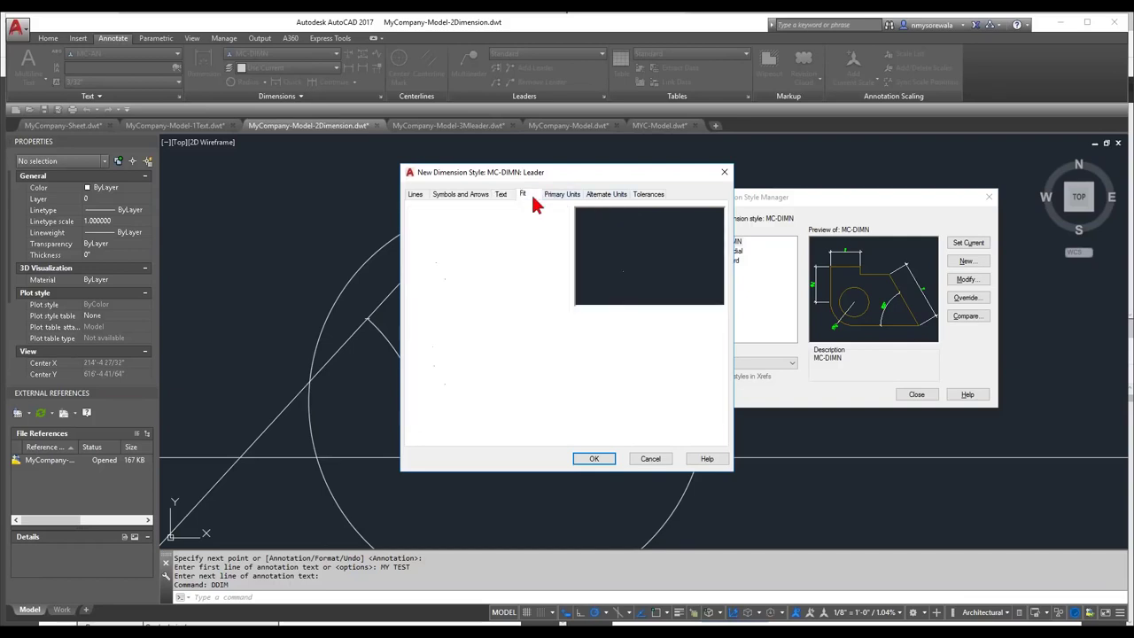
pyautogui.click(590, 459)
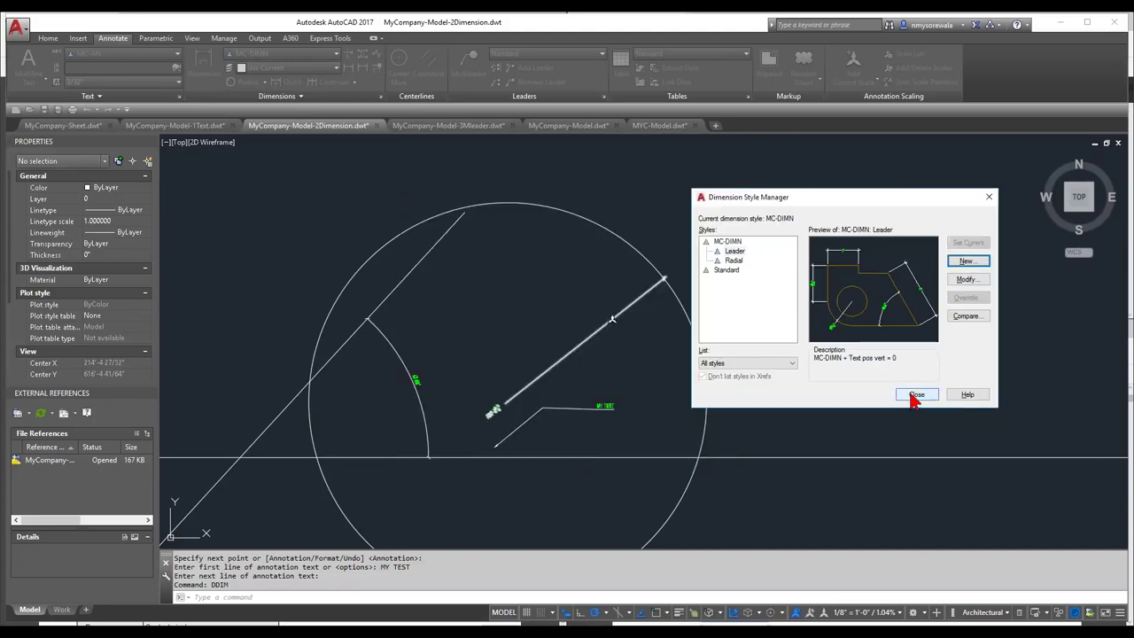
# Step: Preview the Radial, Leader and parent MC-DIMN styles, then close the style manager
pyautogui.click(733, 261)
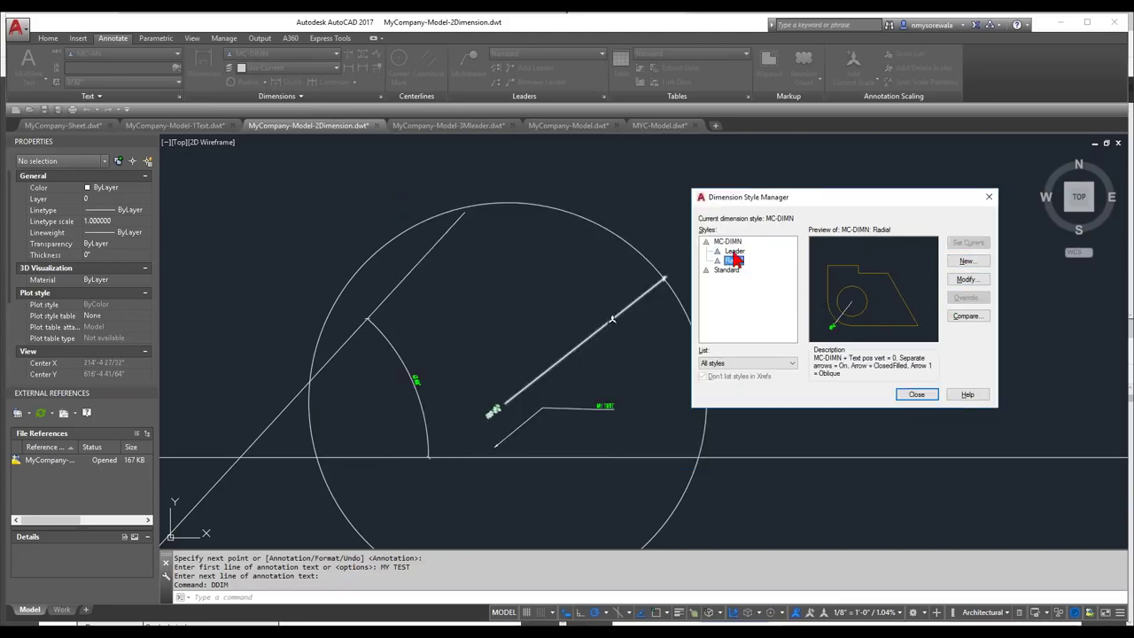
pyautogui.click(735, 250)
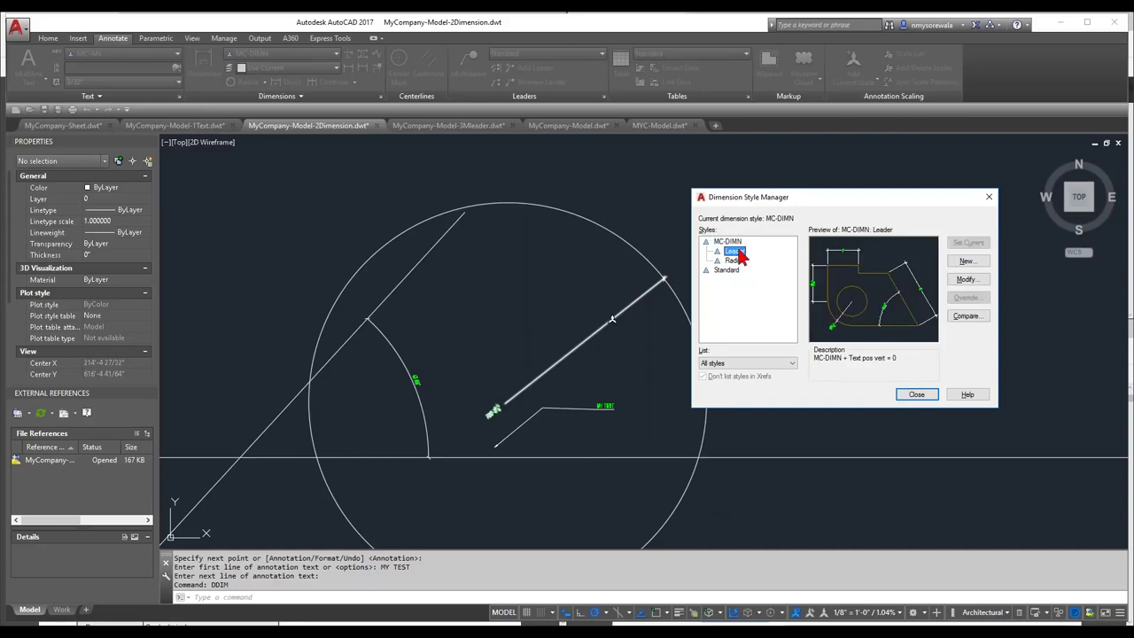
pyautogui.click(734, 260)
pyautogui.click(728, 242)
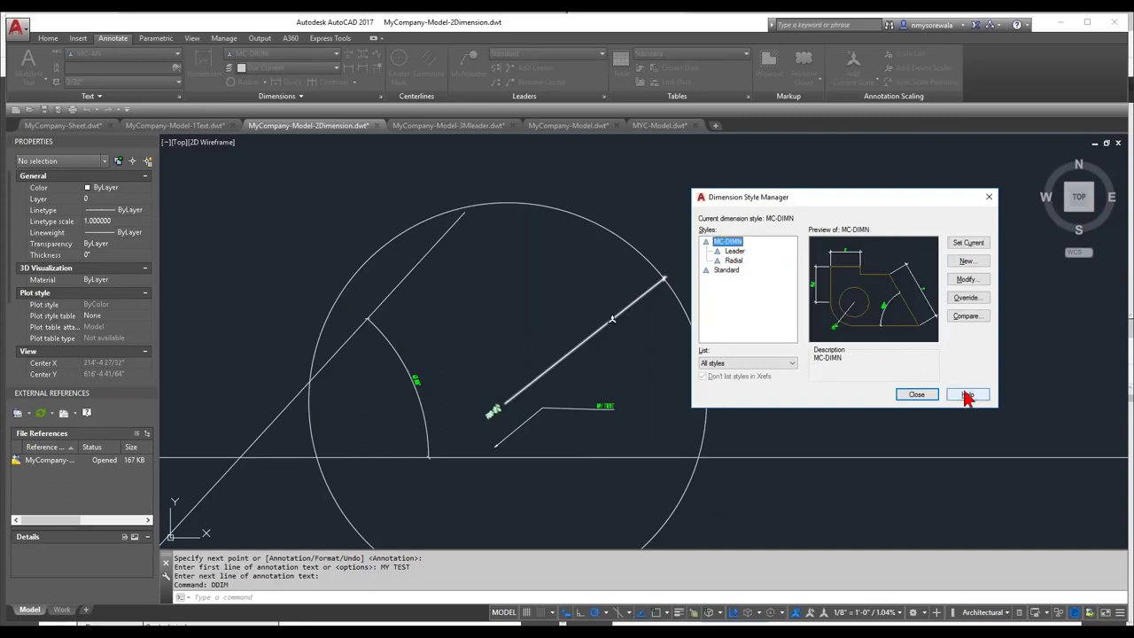
pyautogui.click(917, 395)
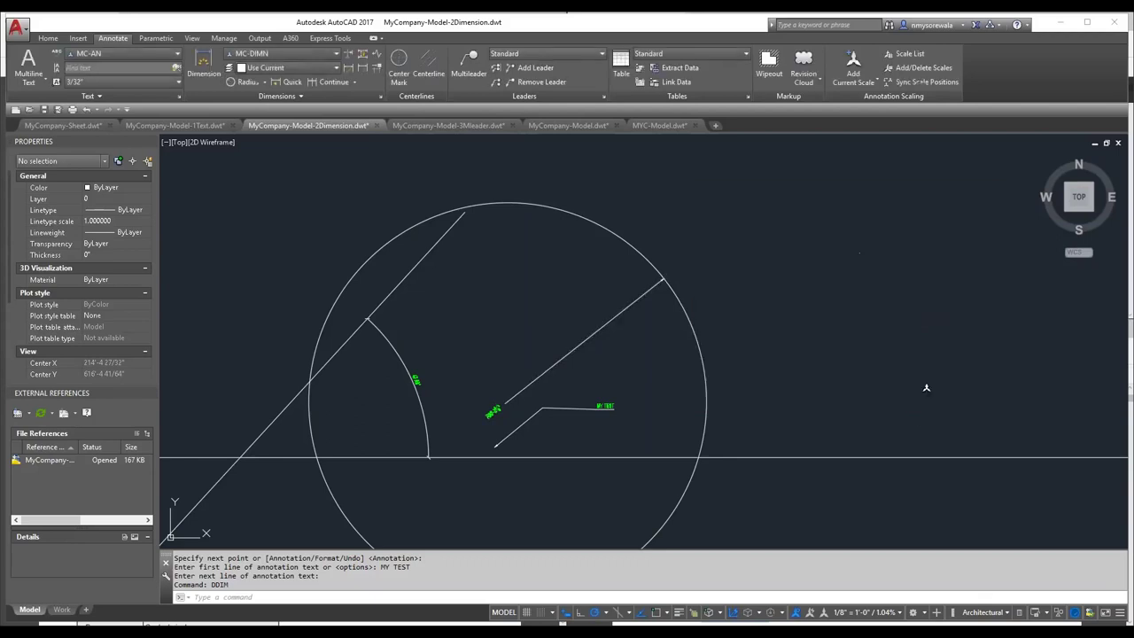
# Step: Stretch the existing radial dimension's grip to a new position
pyautogui.scroll(-2, 621, 373)
pyautogui.scroll(5, 645, 291)
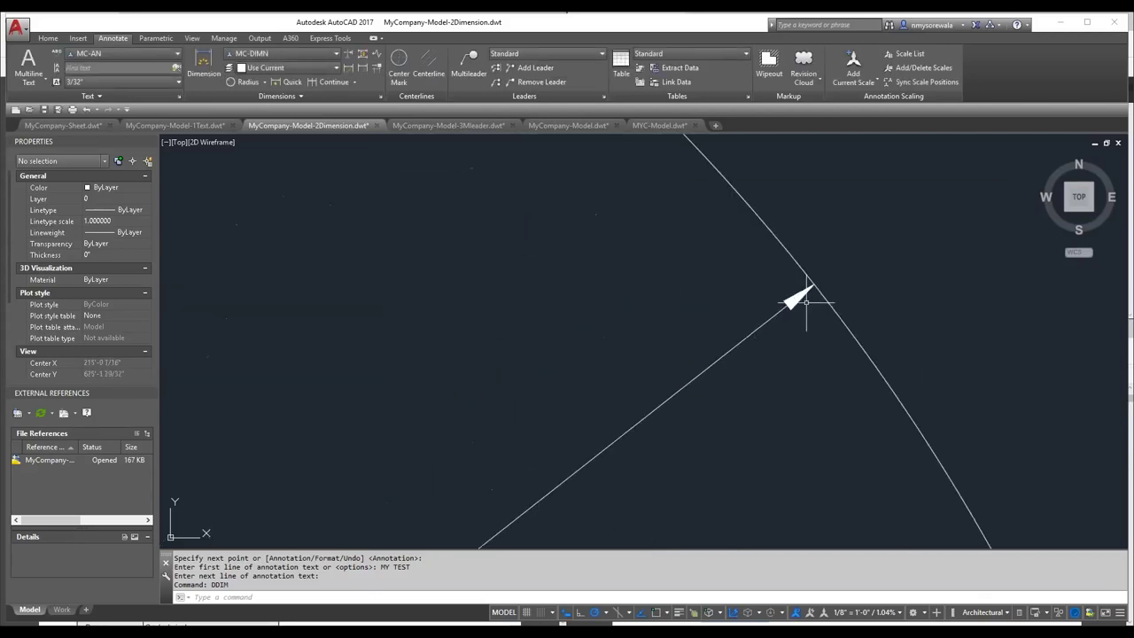
pyautogui.scroll(-5, 799, 286)
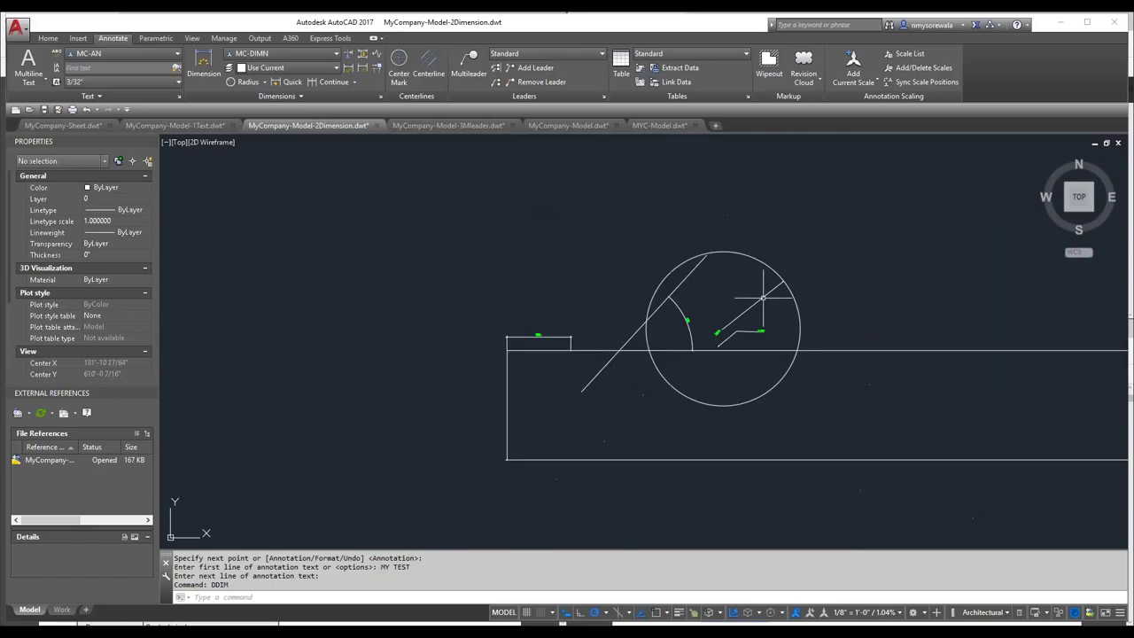
pyautogui.click(728, 325)
pyautogui.click(722, 330)
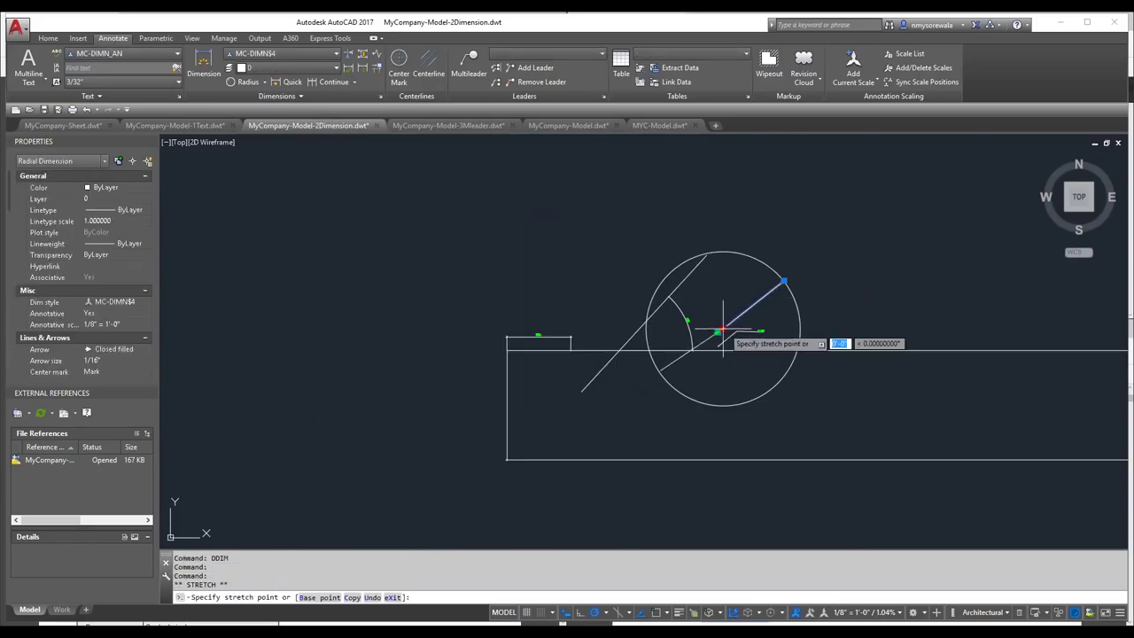
pyautogui.click(767, 296)
pyautogui.scroll(4, 733, 317)
pyautogui.press('Escape')
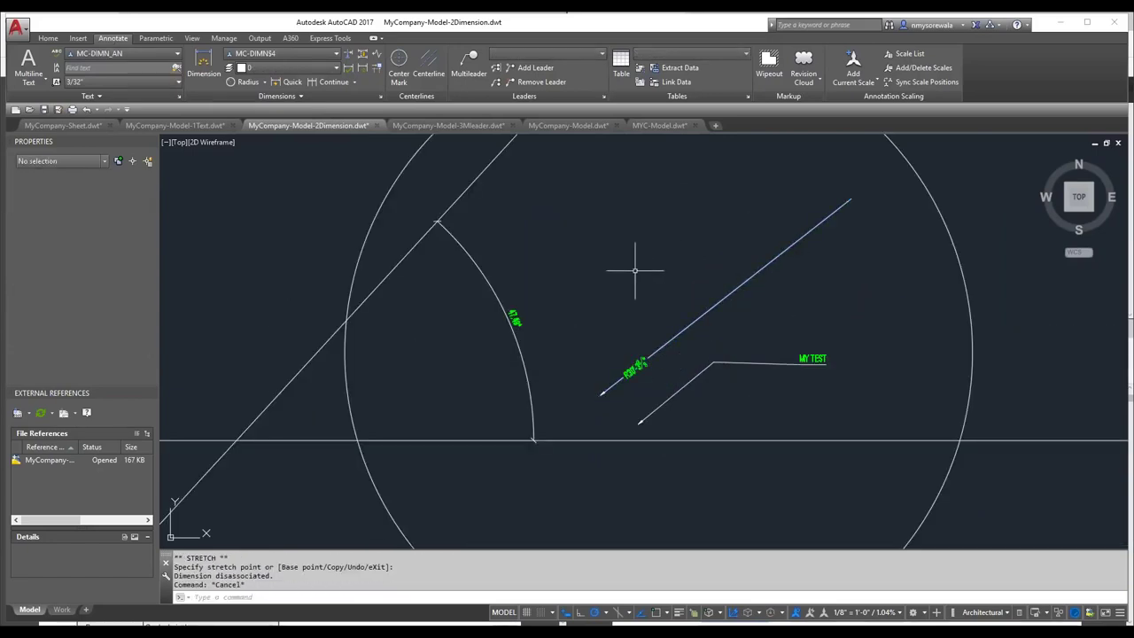
# Step: Add a new R30'-3 3/8" radius dimension on the circle's right side
pyautogui.click(250, 82)
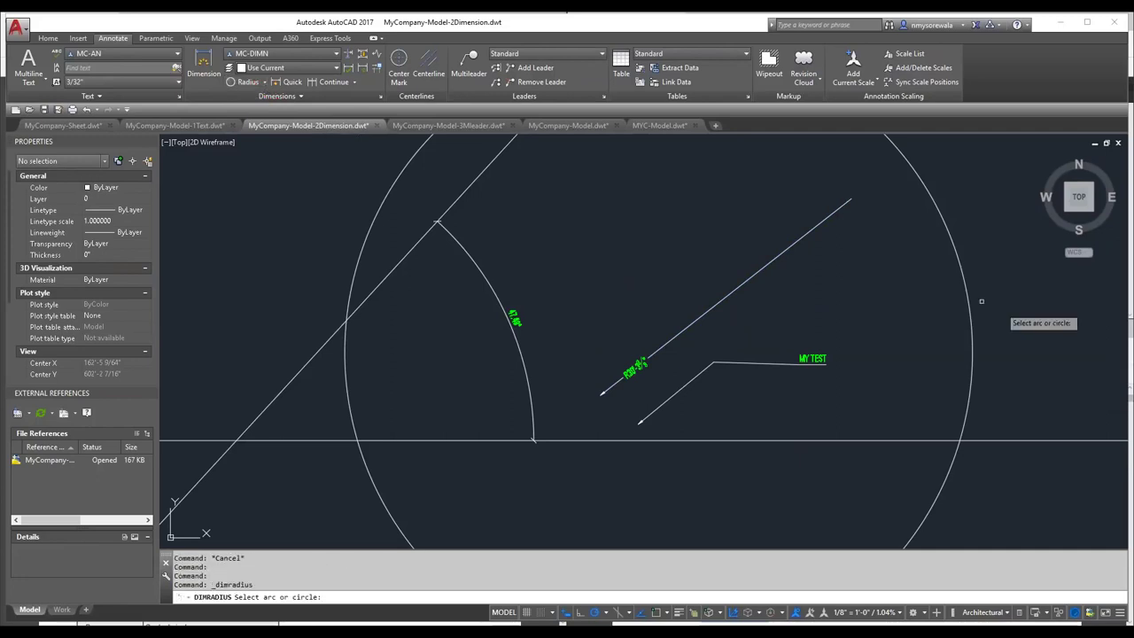
pyautogui.click(969, 300)
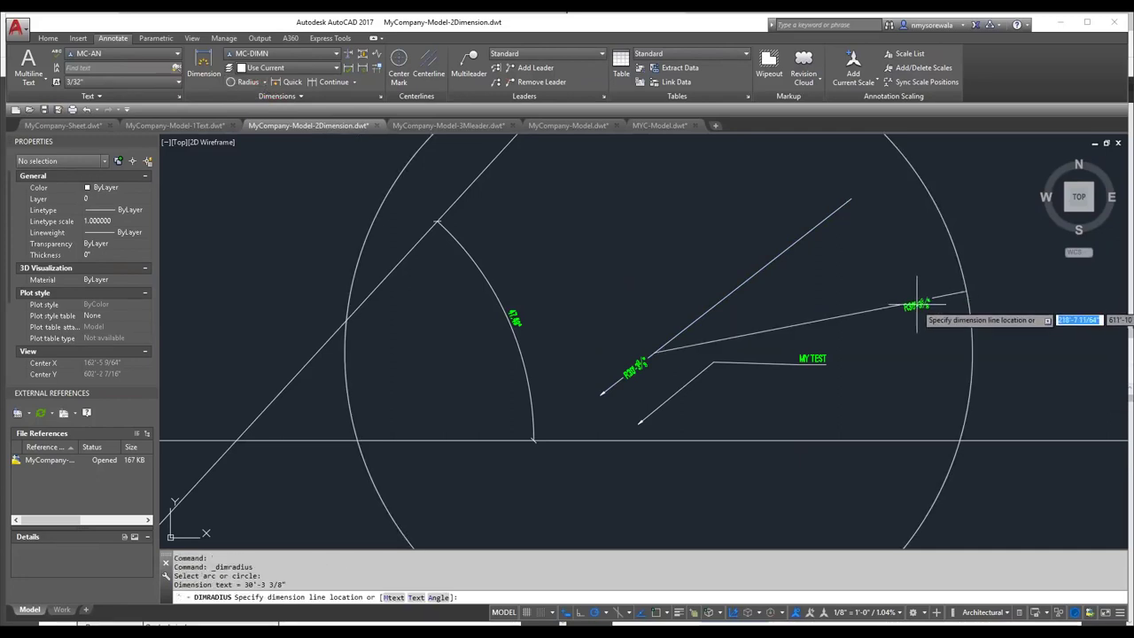
pyautogui.click(857, 314)
pyautogui.scroll(4, 1001, 295)
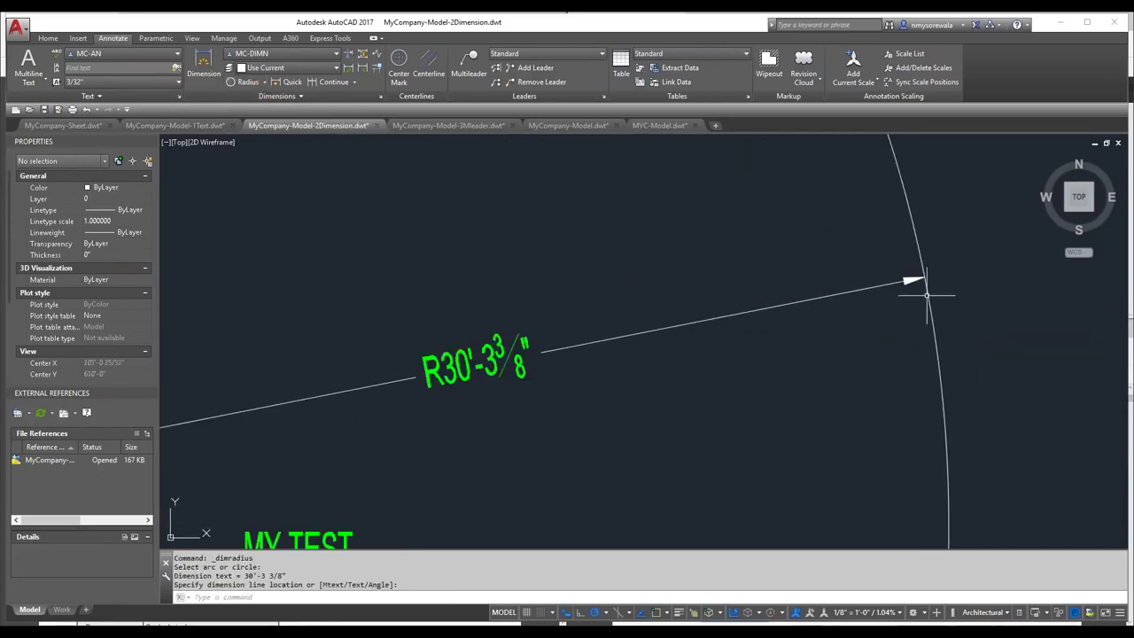
pyautogui.scroll(-6, 924, 283)
pyautogui.scroll(5, 815, 328)
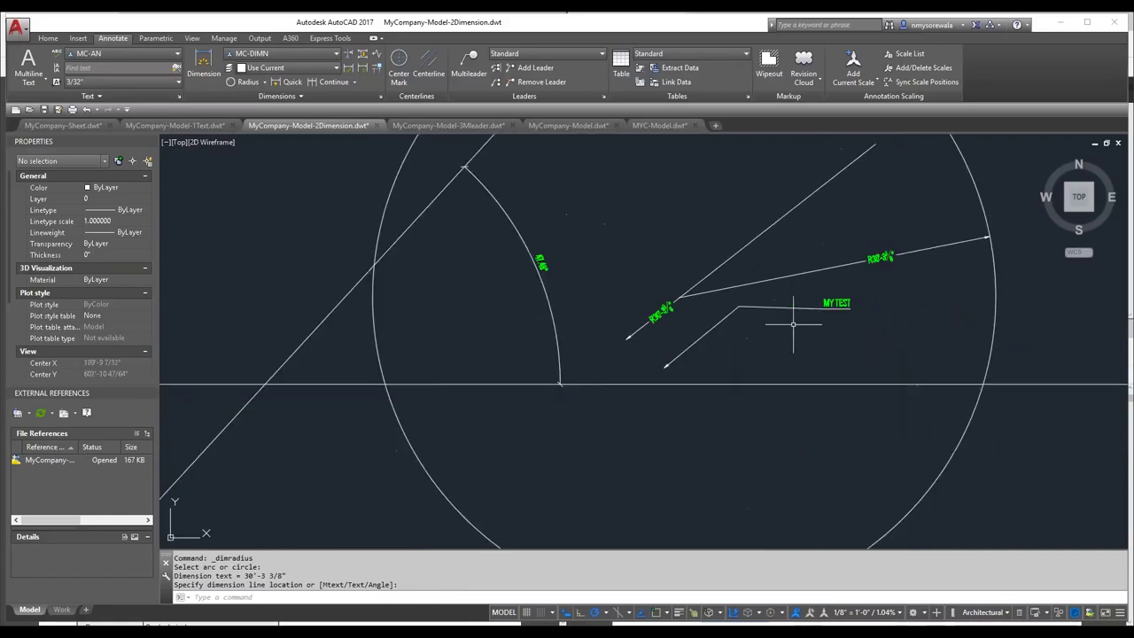
pyautogui.press('Escape')
# Step: Draw a second leader below MY TEST annotated Test
pyautogui.click(939, 326)
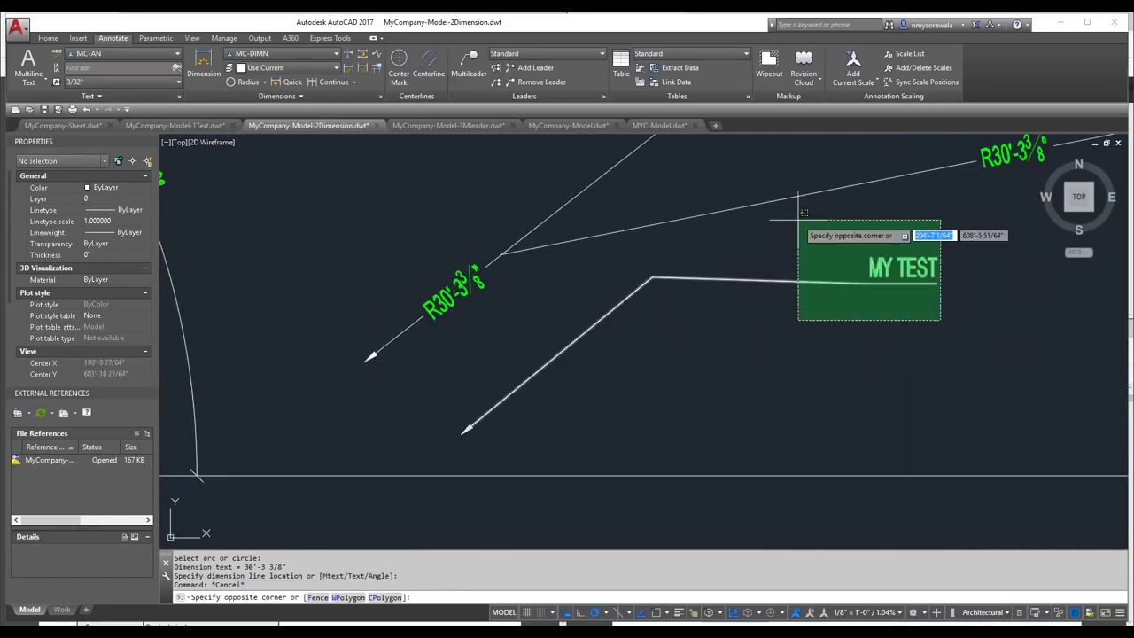
pyautogui.click(773, 369)
pyautogui.write('LEader')
pyautogui.press('Return')
pyautogui.click(718, 436)
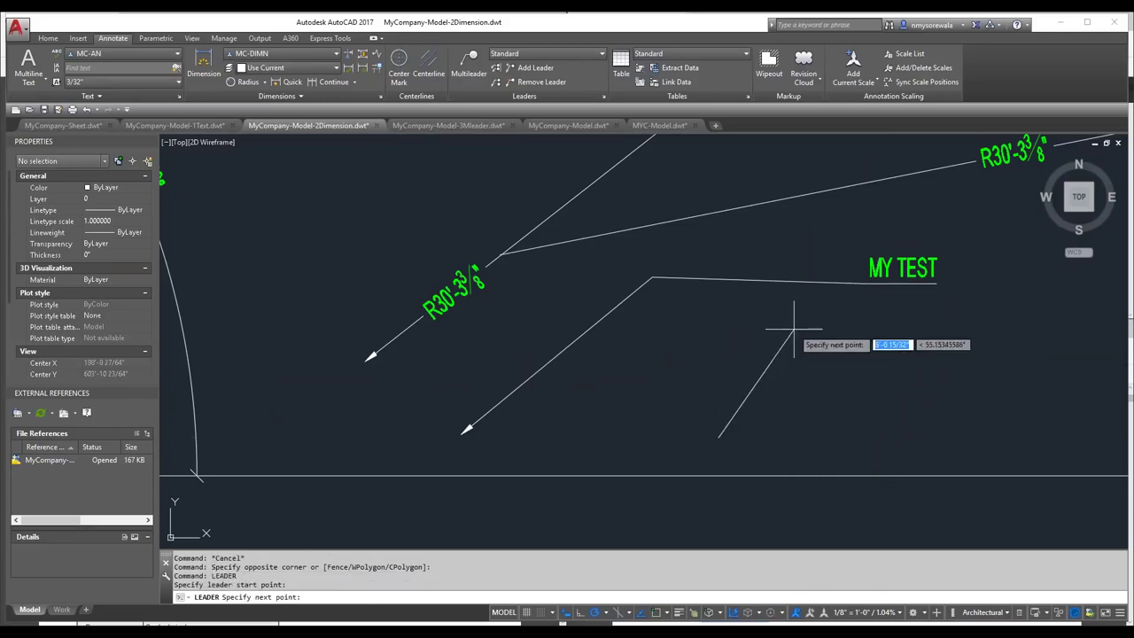
pyautogui.click(794, 335)
pyautogui.click(819, 329)
pyautogui.press('Return')
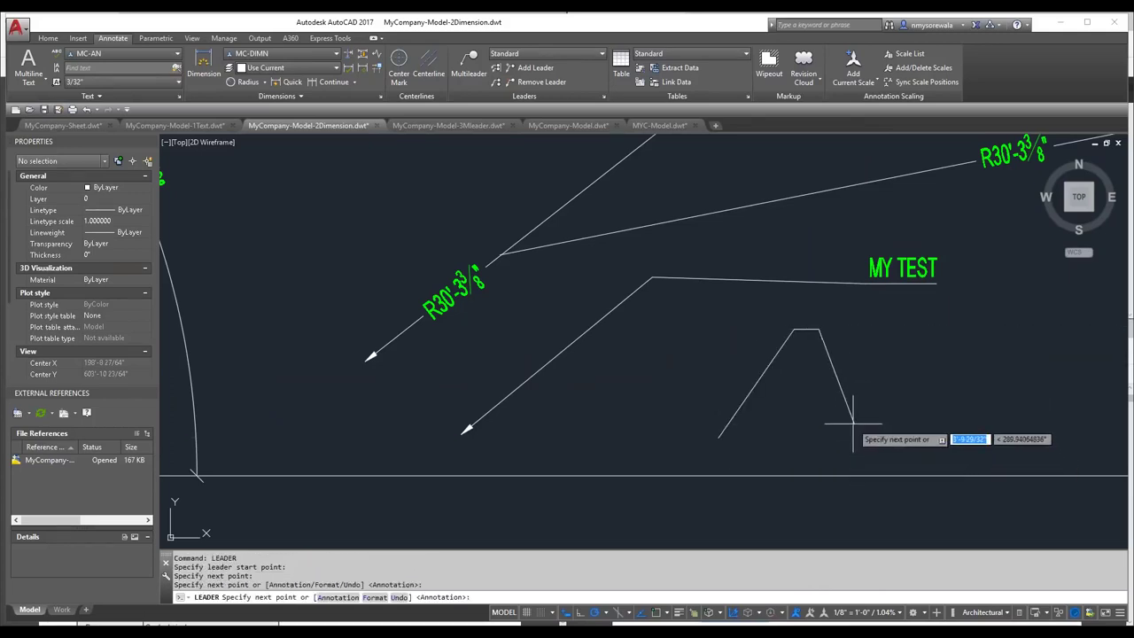
pyautogui.write('Test')
pyautogui.press('Return')
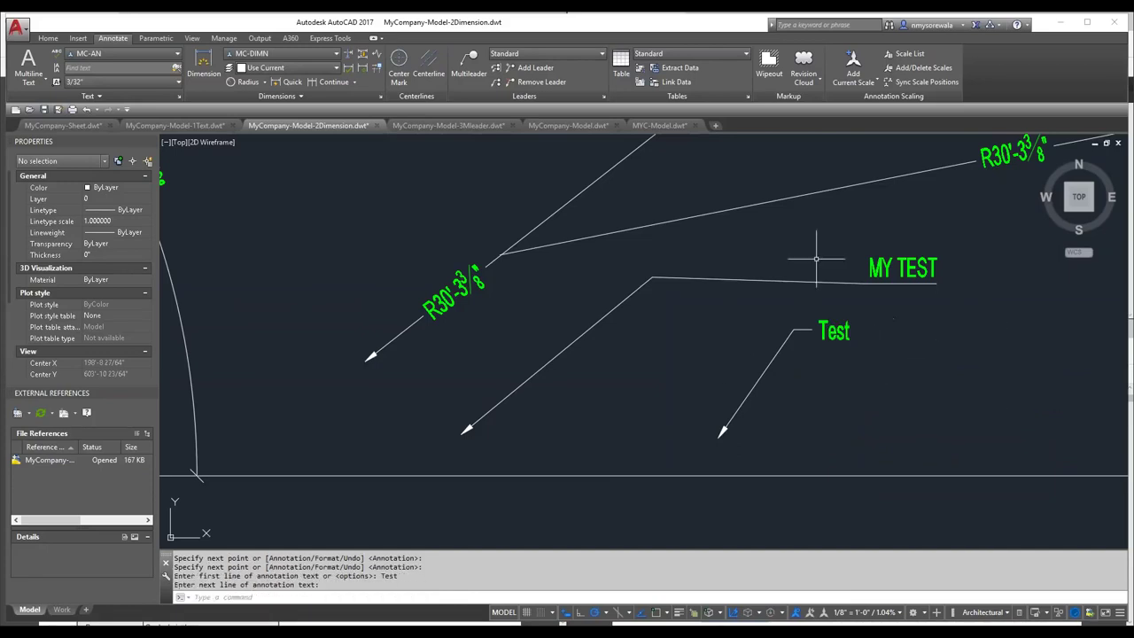
pyautogui.click(852, 284)
pyautogui.click(815, 316)
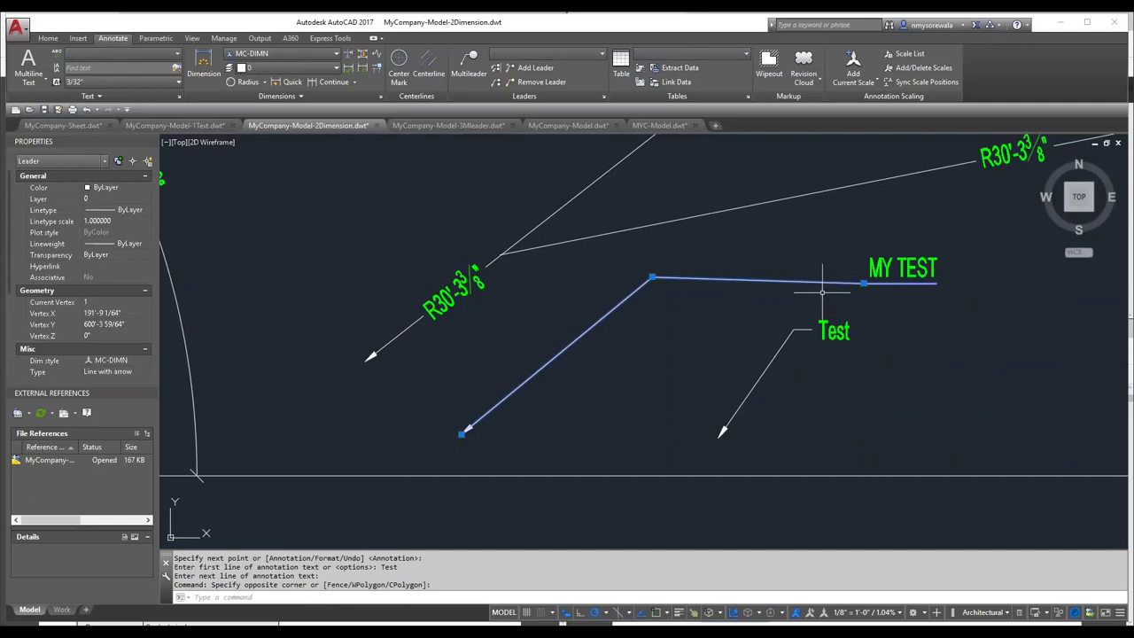
# Step: Update the MY TEST leader to the current MC-DIMN dimension style
pyautogui.click(365, 76)
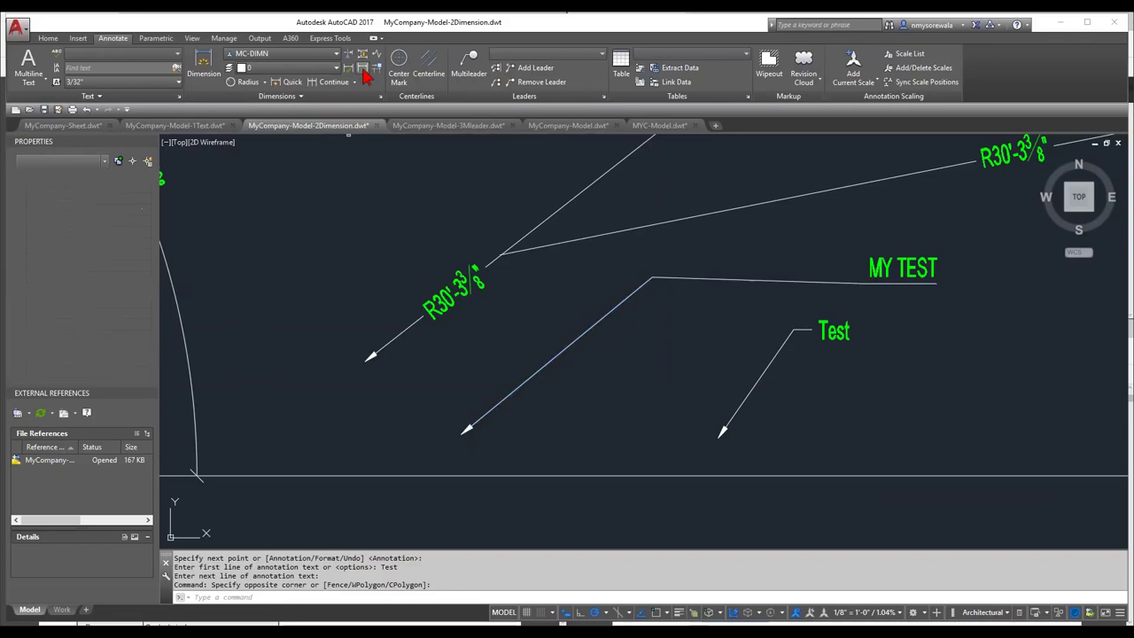
pyautogui.click(760, 282)
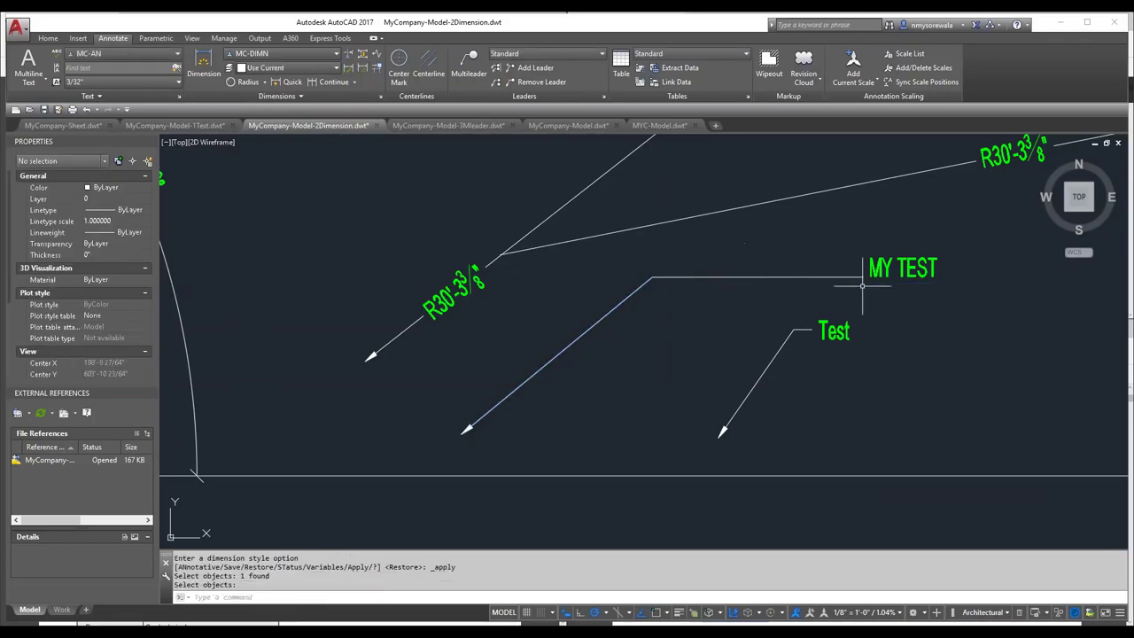
pyautogui.press('Return')
pyautogui.click(886, 274)
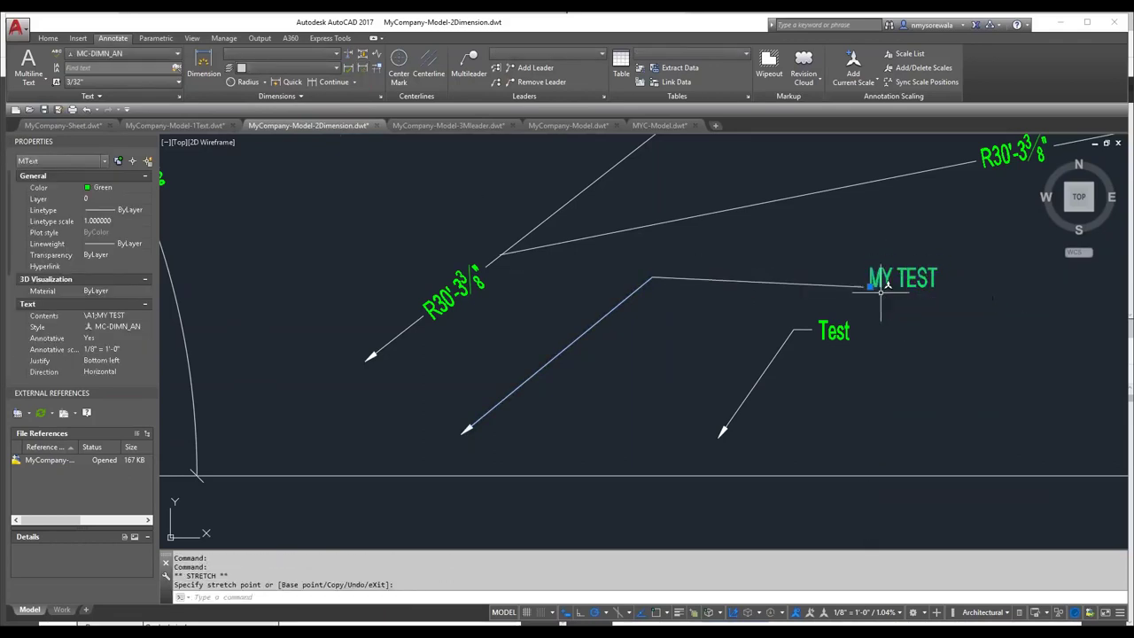
pyautogui.press('Escape')
pyautogui.press('Escape')
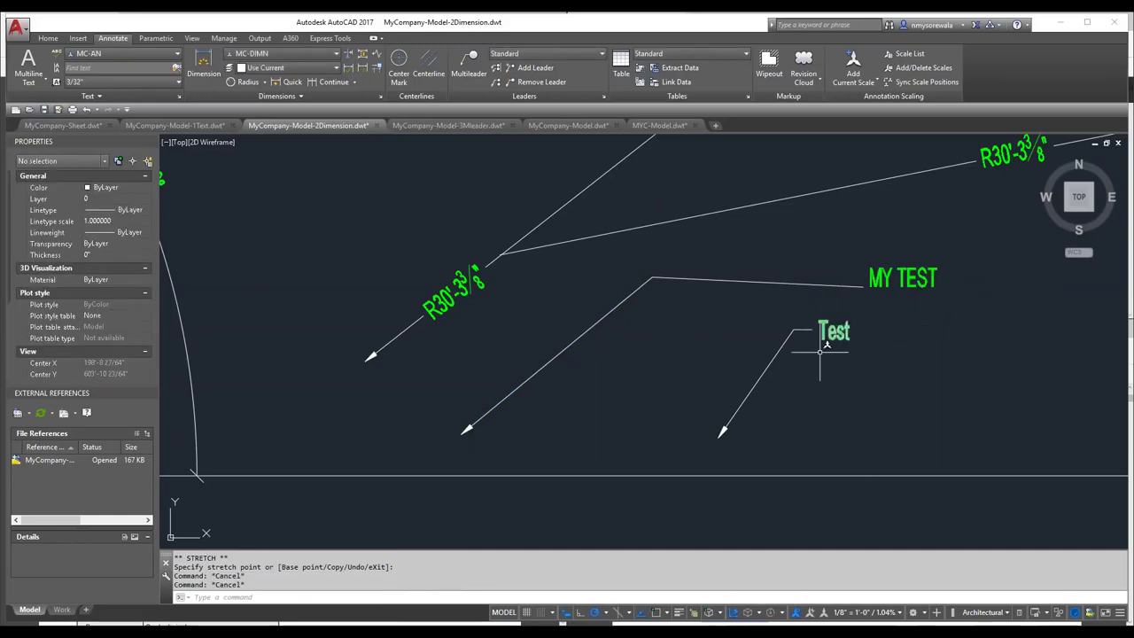
pyautogui.scroll(5, 822, 342)
pyautogui.click(914, 312)
pyautogui.click(658, 169)
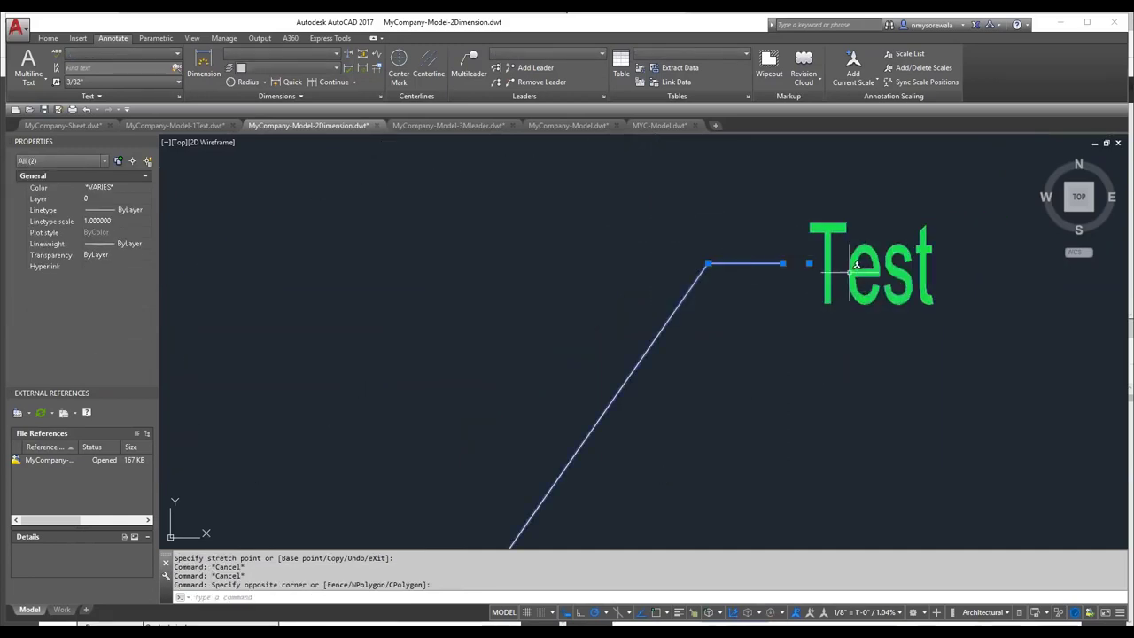
pyautogui.press('Escape')
pyautogui.click(874, 324)
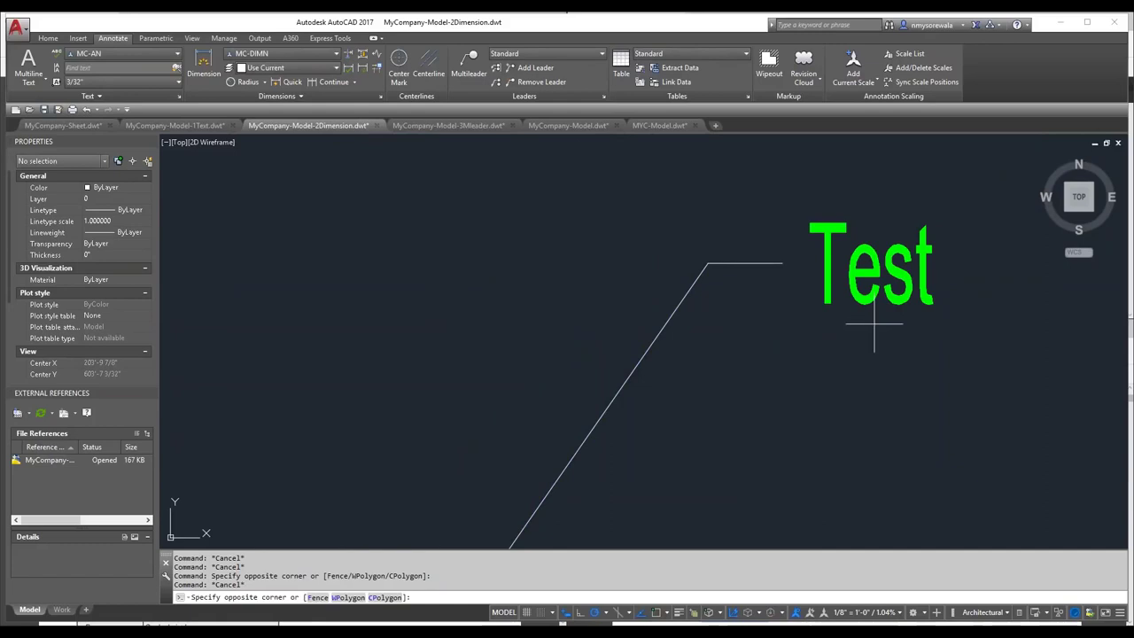
pyautogui.click(700, 228)
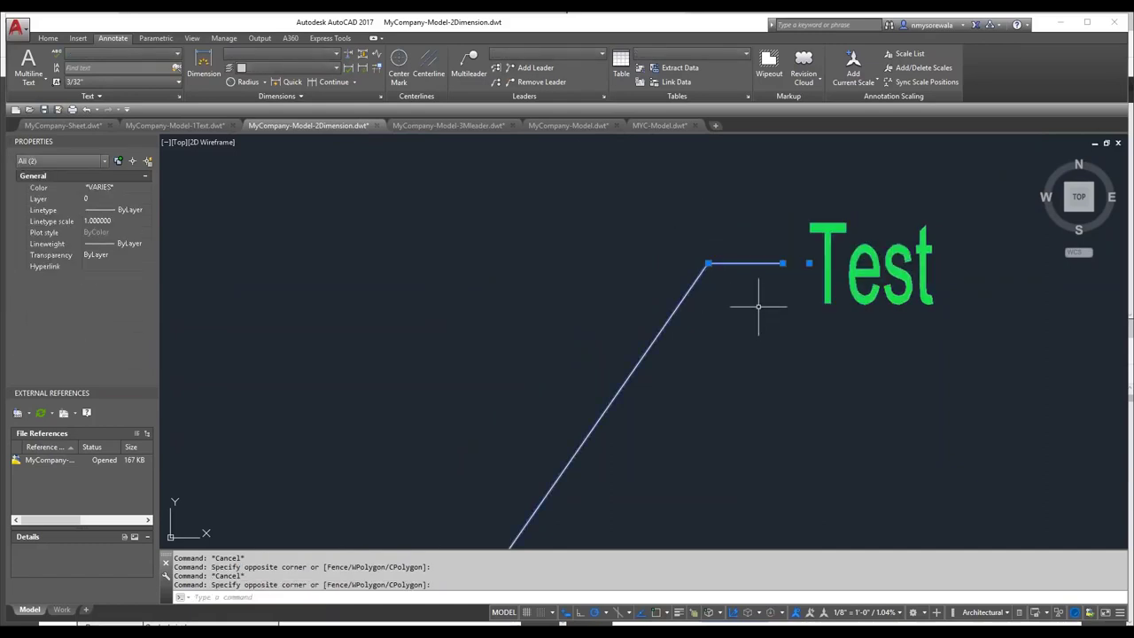
# Step: Switch to the MyCompany-Model-3Mleader.dwt template drawing
pyautogui.scroll(-5, 758, 313)
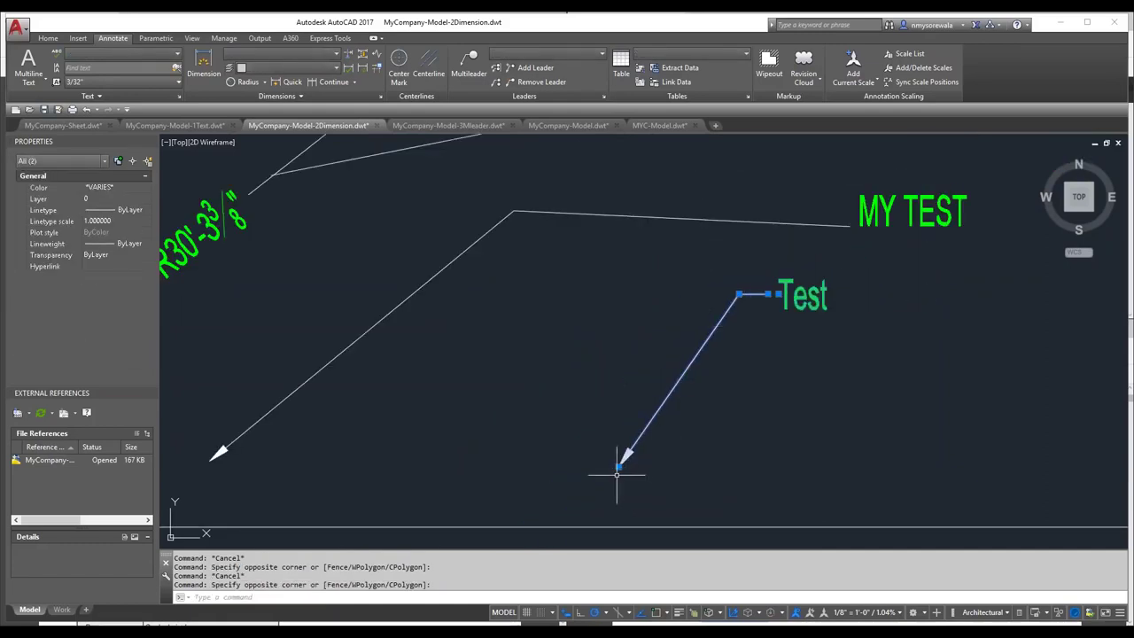
pyautogui.scroll(-2, 620, 452)
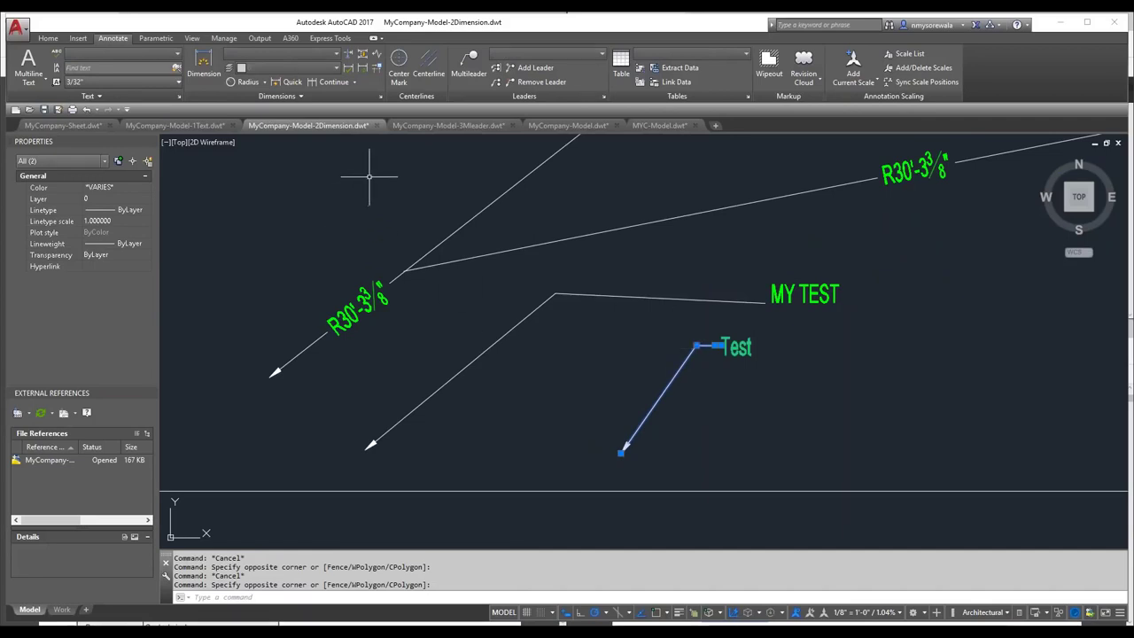
pyautogui.moveTo(418, 142)
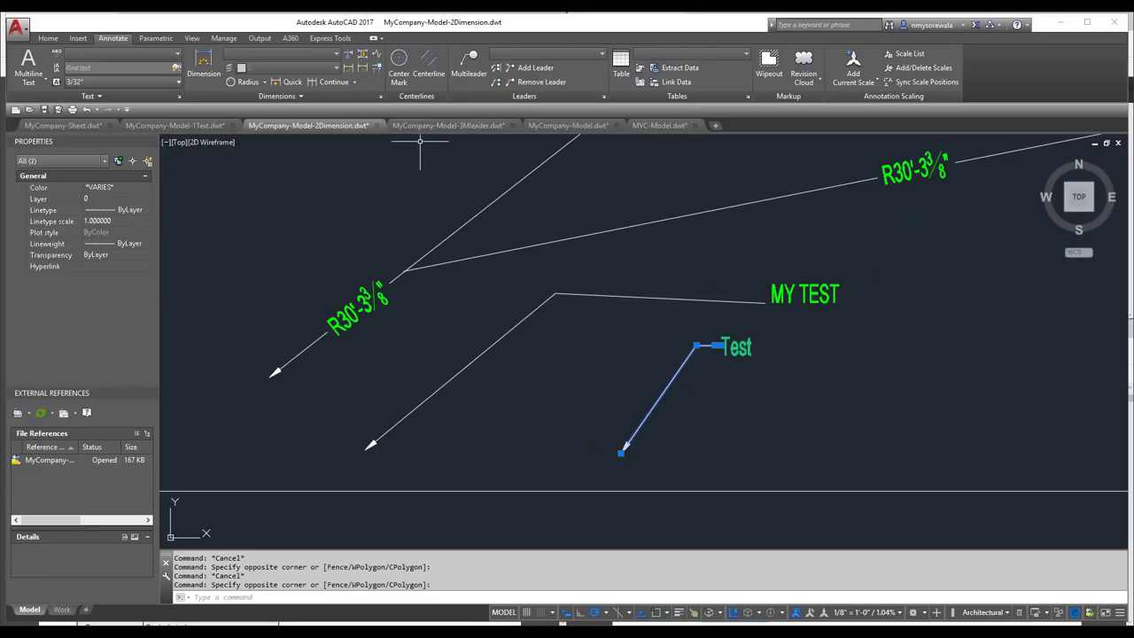
pyautogui.click(431, 127)
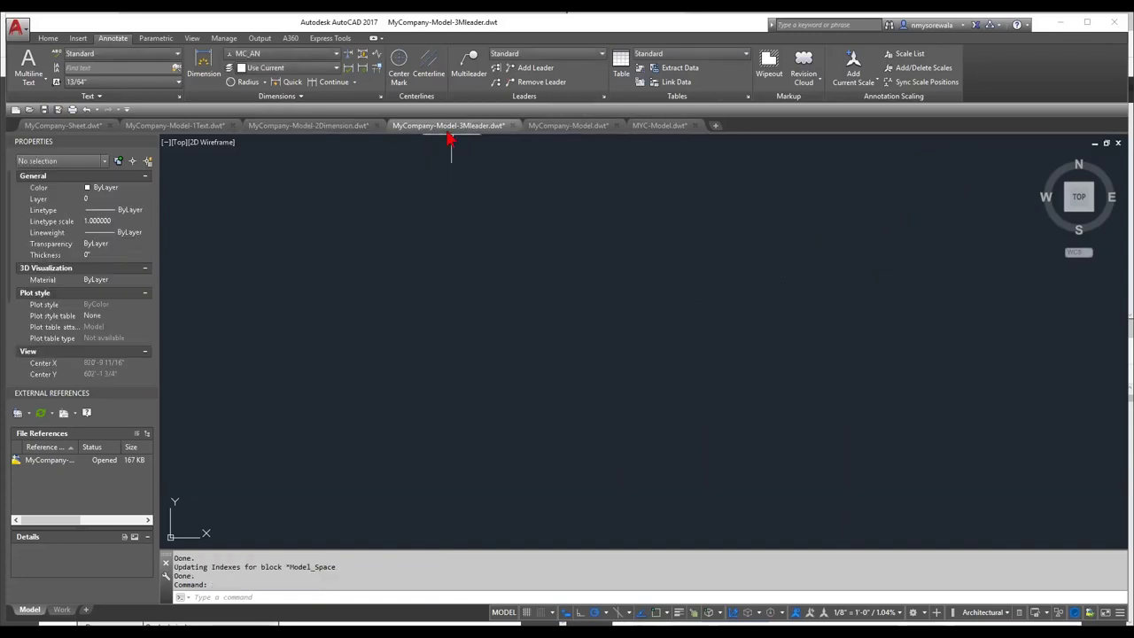
pyautogui.moveTo(450, 129)
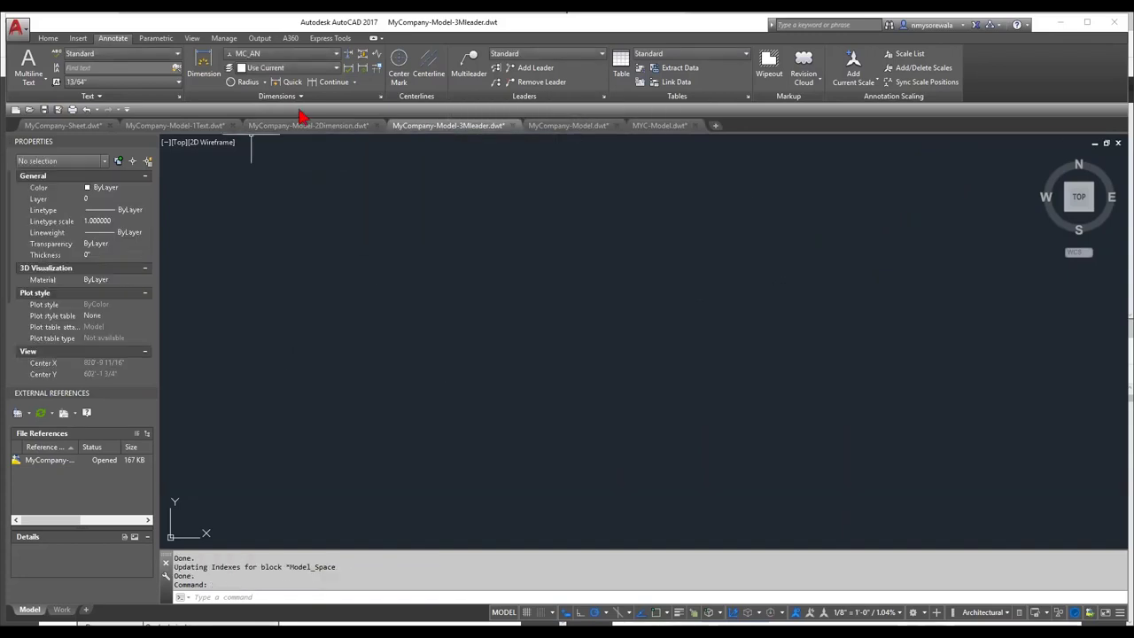
pyautogui.click(382, 97)
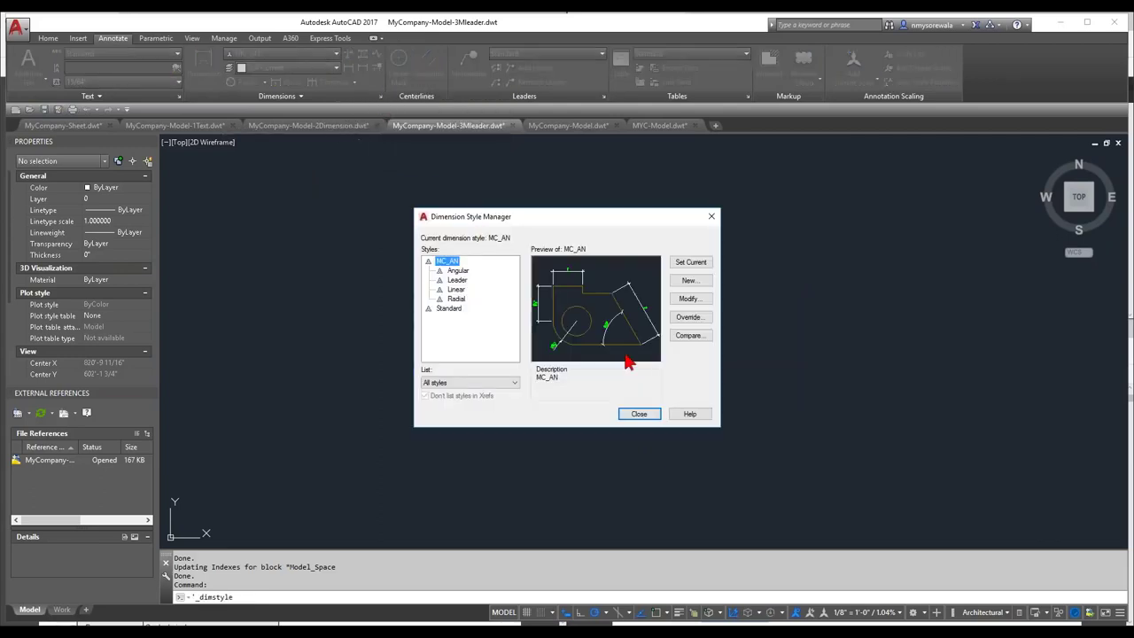
pyautogui.click(458, 271)
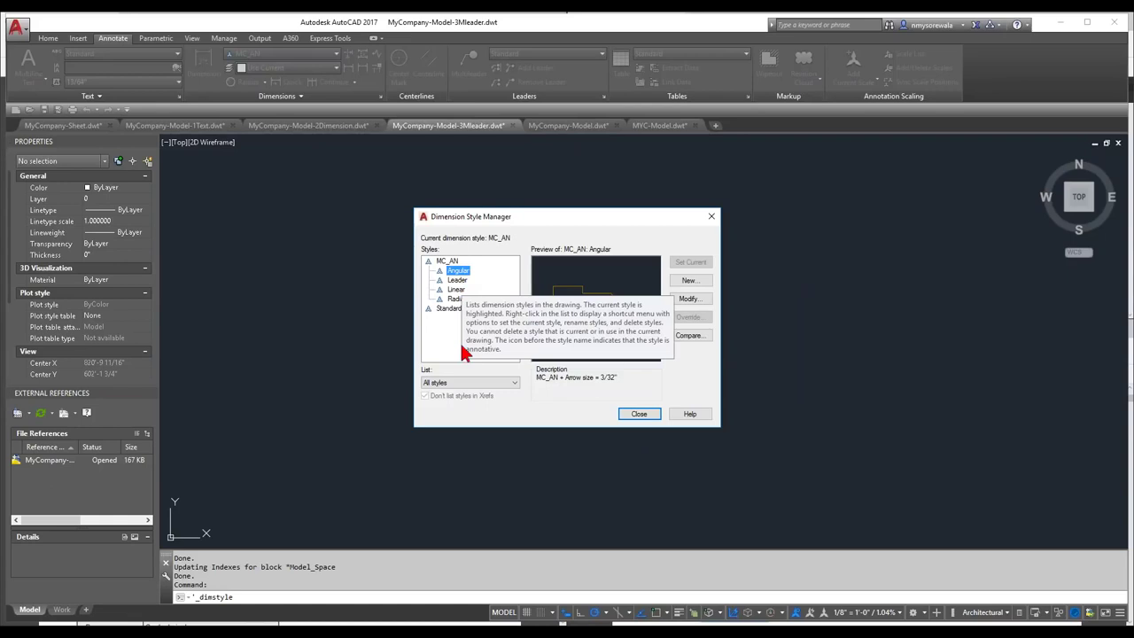
pyautogui.click(455, 290)
pyautogui.click(456, 300)
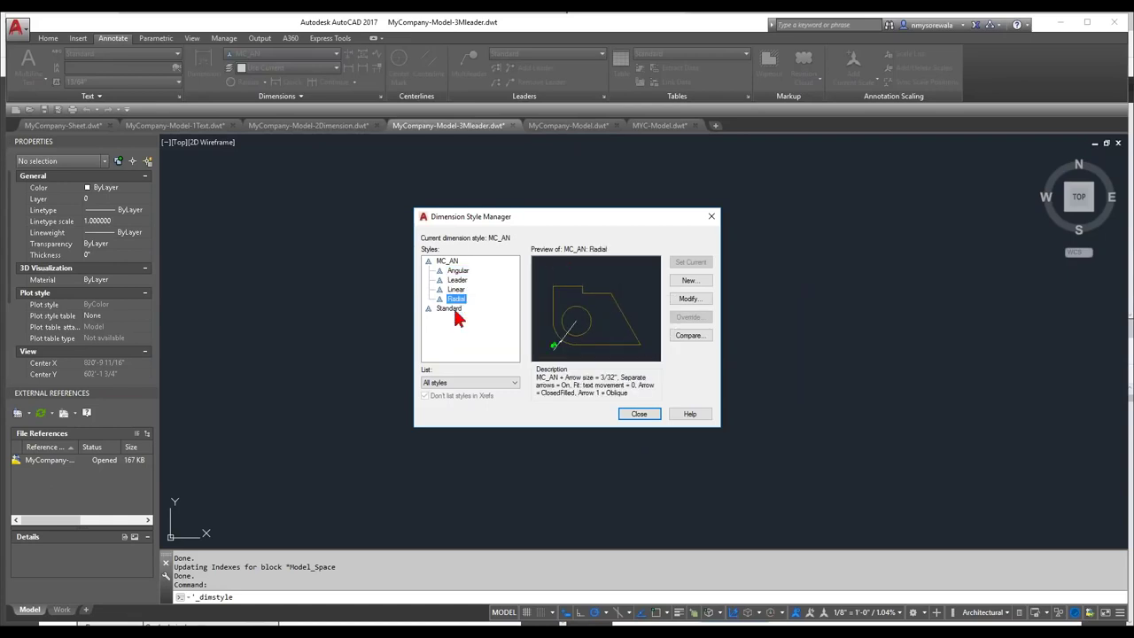
pyautogui.click(457, 289)
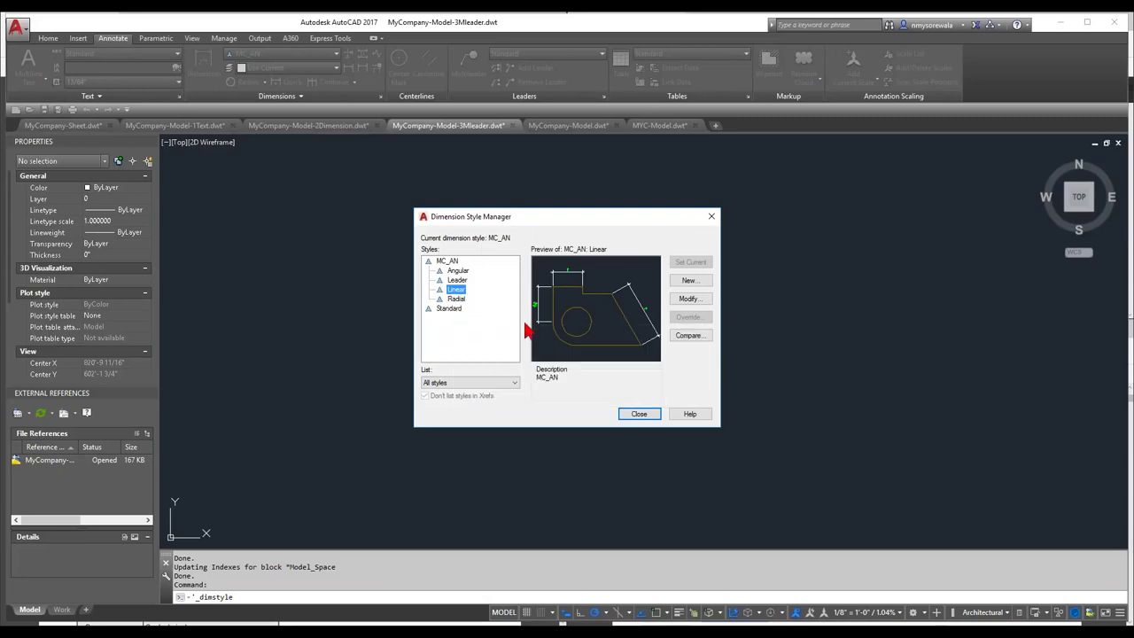
pyautogui.click(636, 415)
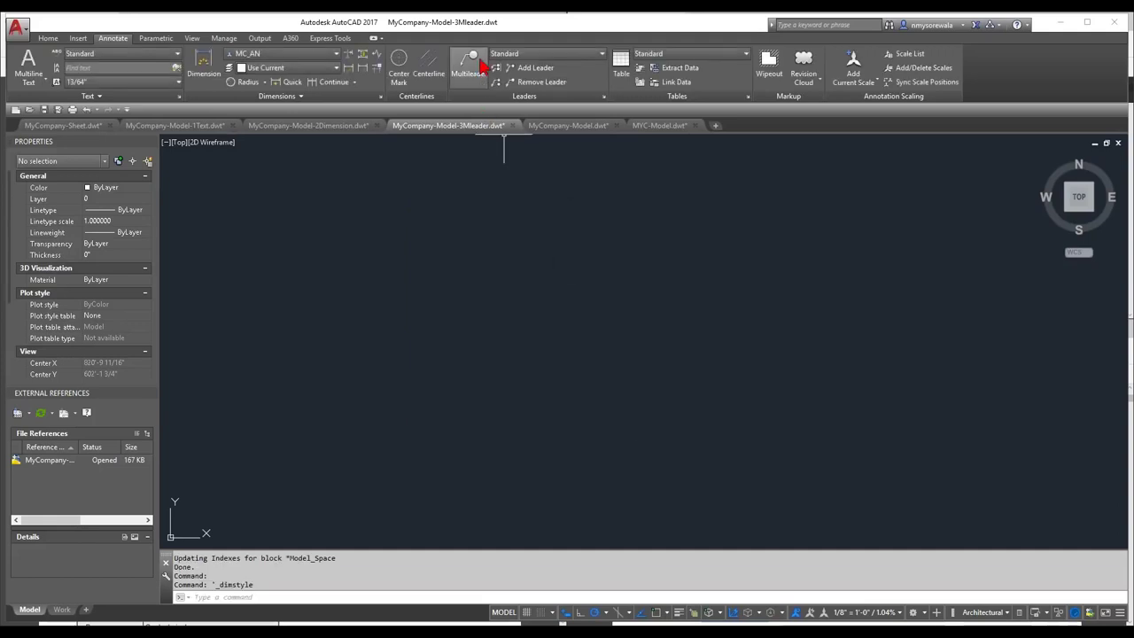
# Step: Create a new annotative multileader style named MC-Text, based on Standard
pyautogui.click(604, 98)
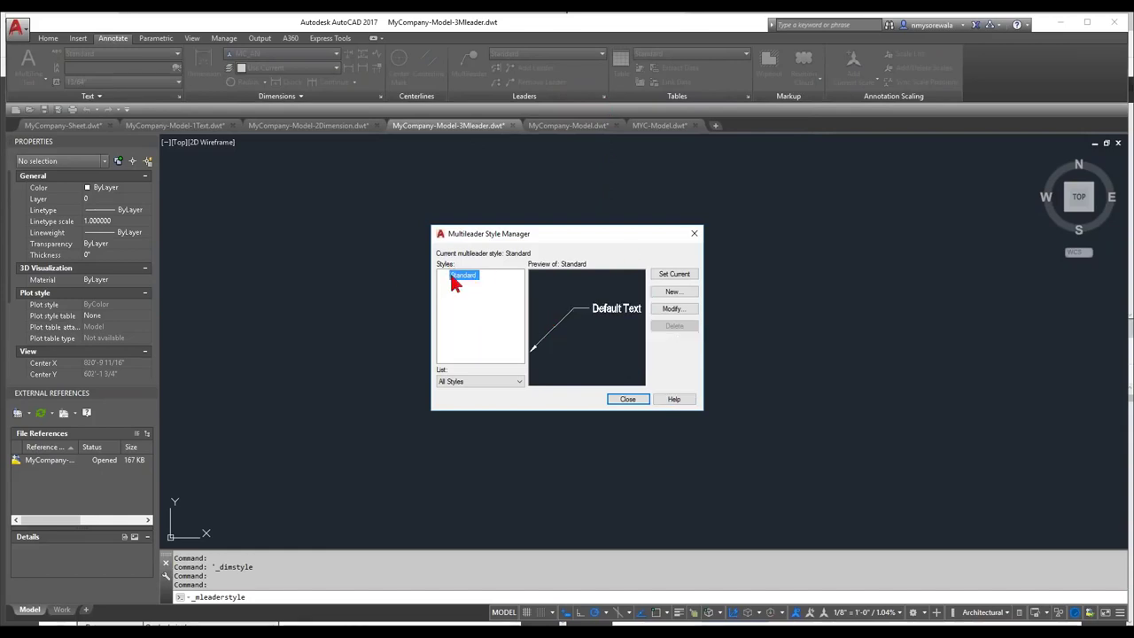
pyautogui.click(678, 296)
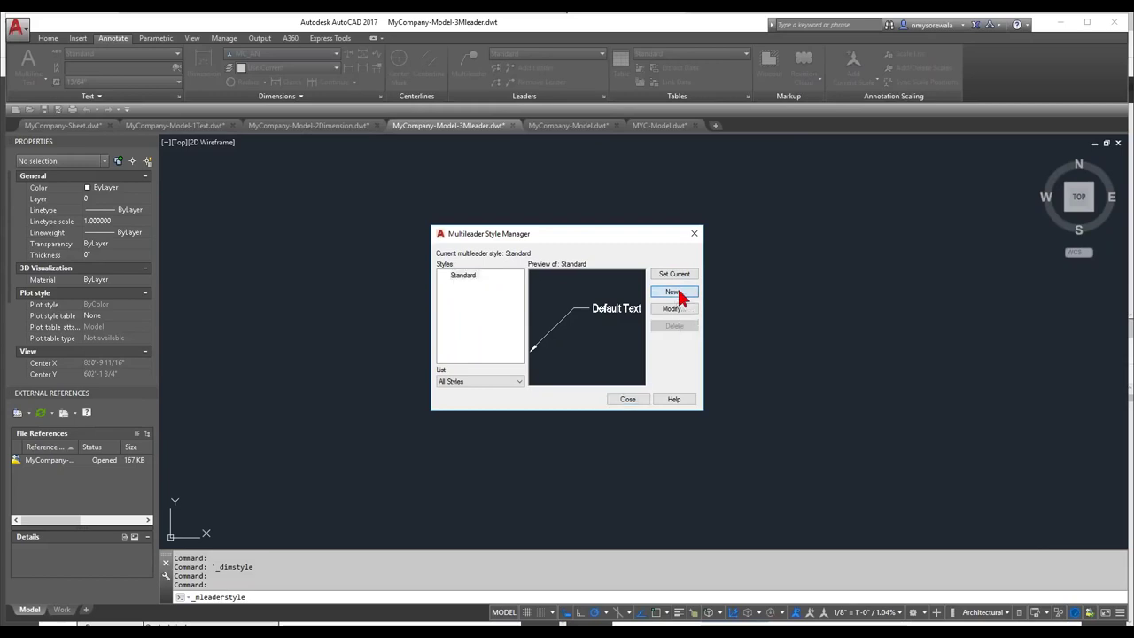
pyautogui.click(680, 295)
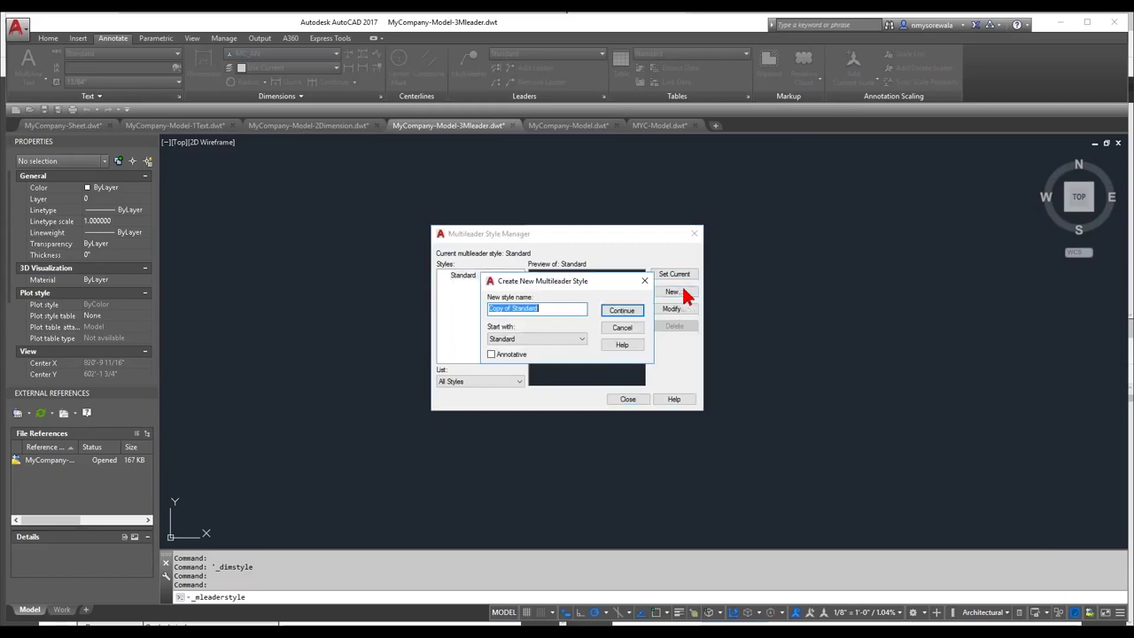
pyautogui.write('MC-')
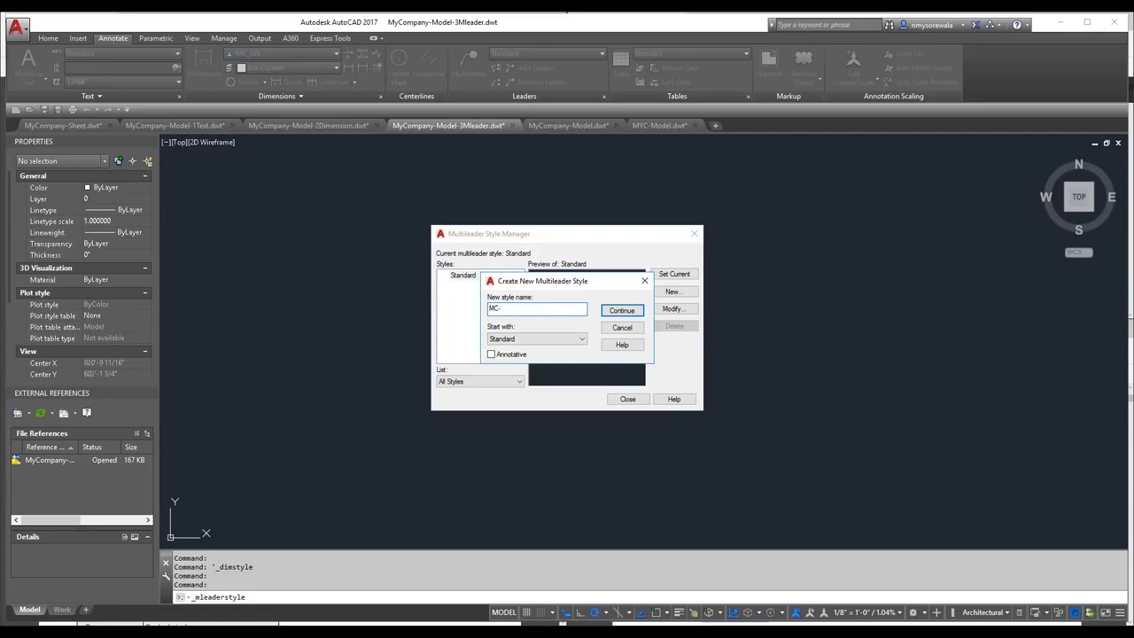
pyautogui.press('BackSpace')
pyautogui.press('BackSpace')
pyautogui.press('BackSpace')
pyautogui.press('BackSpace')
pyautogui.press('BackSpace')
pyautogui.press('BackSpace')
pyautogui.press('BackSpace')
pyautogui.press('BackSpace')
pyautogui.press('BackSpace')
pyautogui.press('BackSpace')
pyautogui.press('BackSpace')
pyautogui.press('BackSpace')
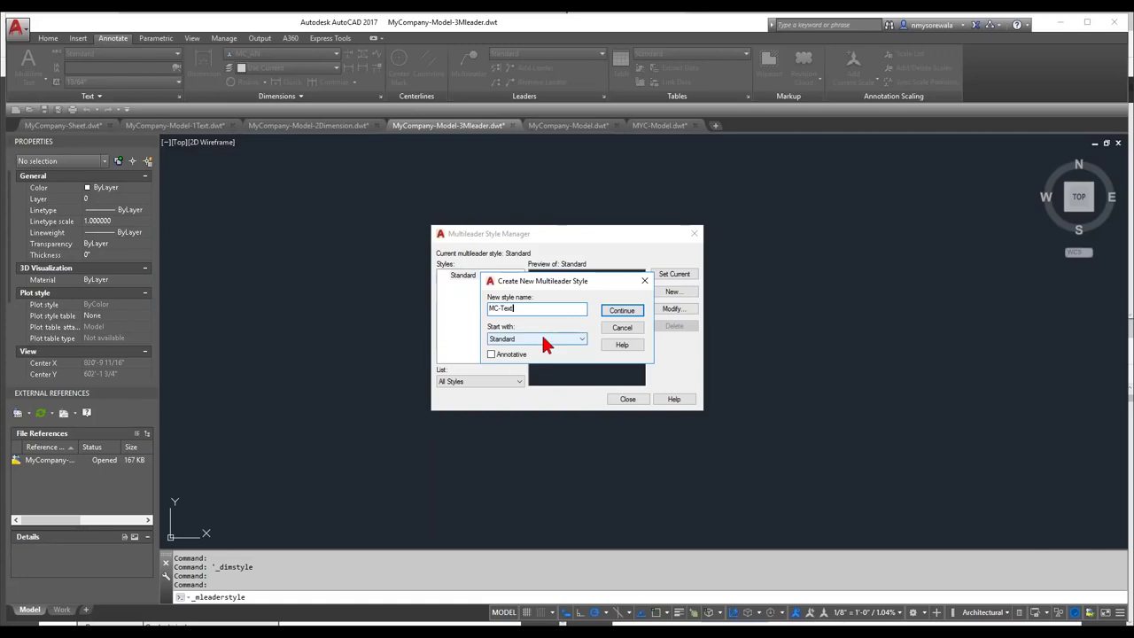
pyautogui.click(512, 354)
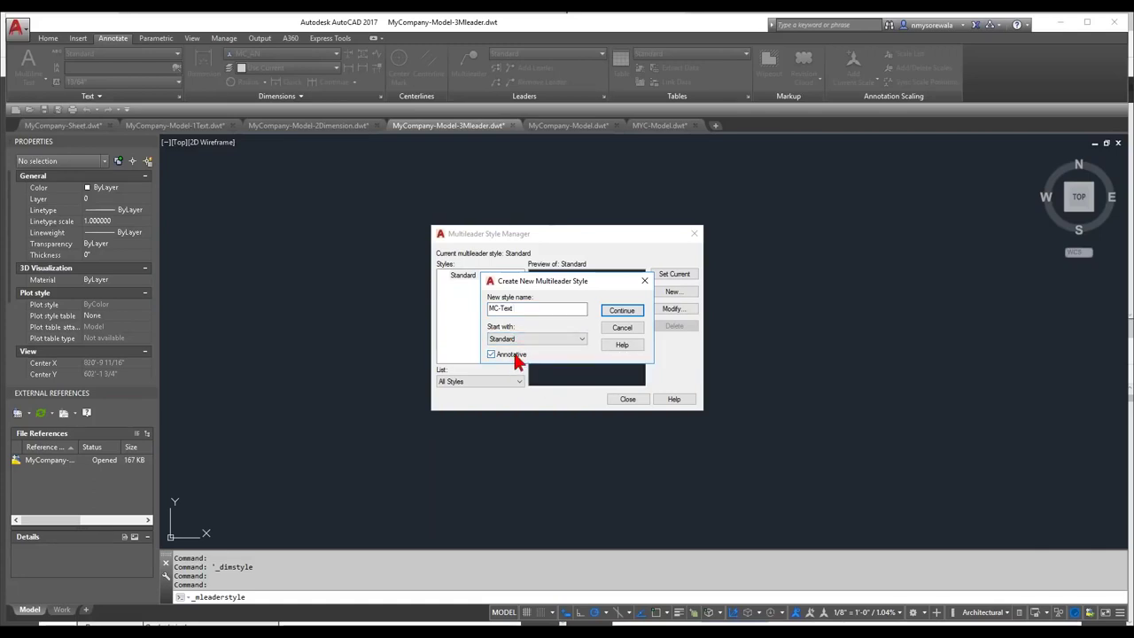
pyautogui.click(623, 310)
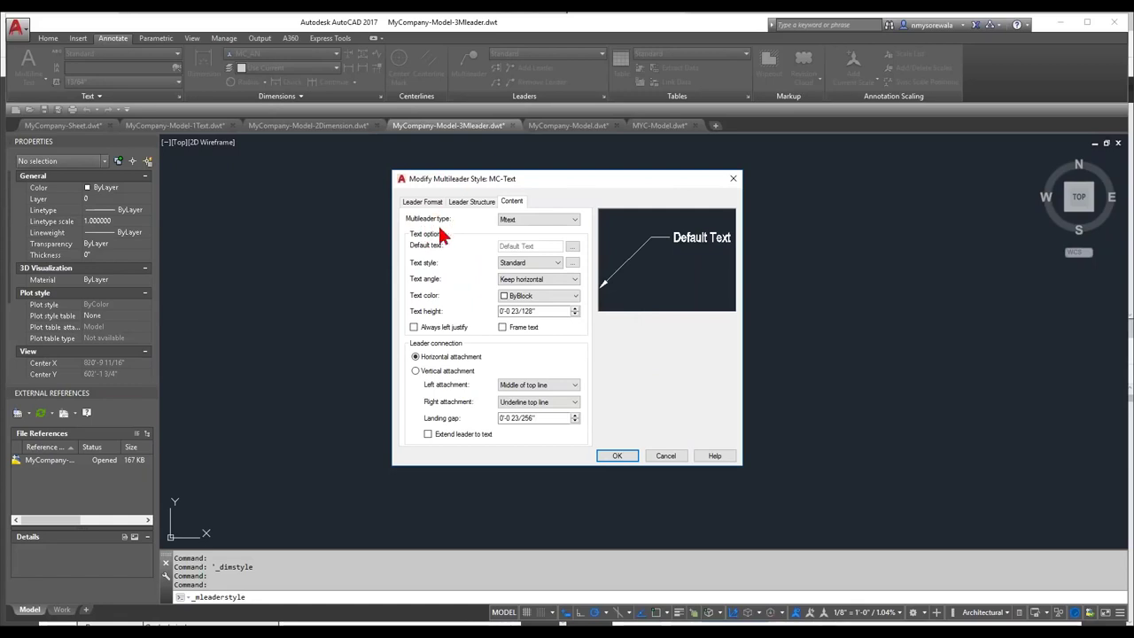
# Step: Keep Mtext content, choose the MC-AN text style, and enter a 3/32" text height
pyautogui.click(517, 222)
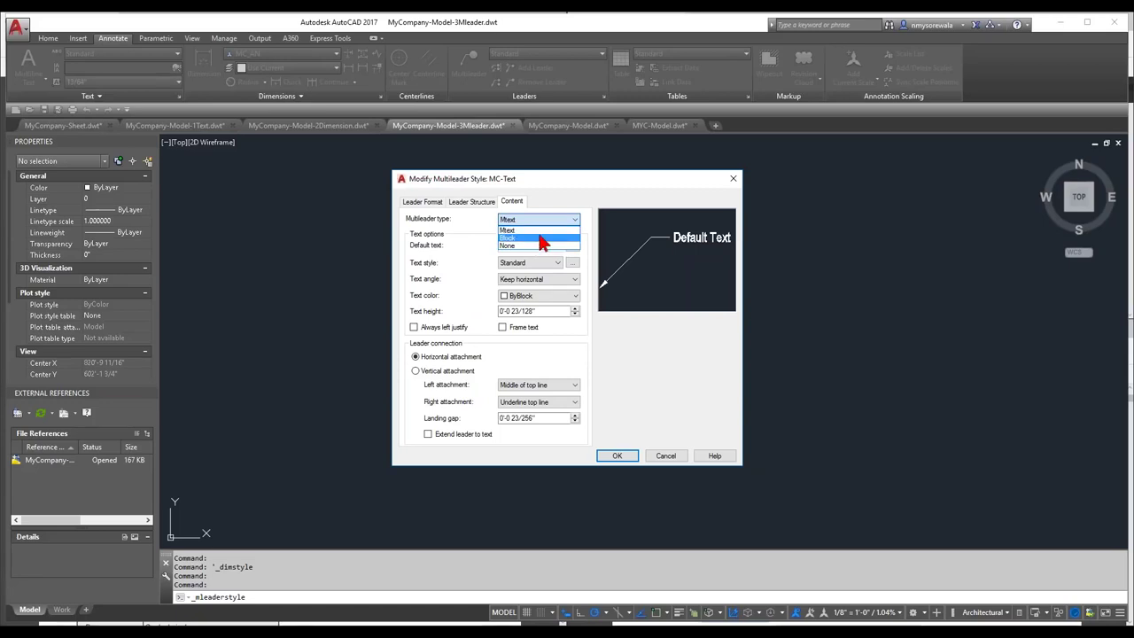
pyautogui.click(538, 228)
pyautogui.click(536, 262)
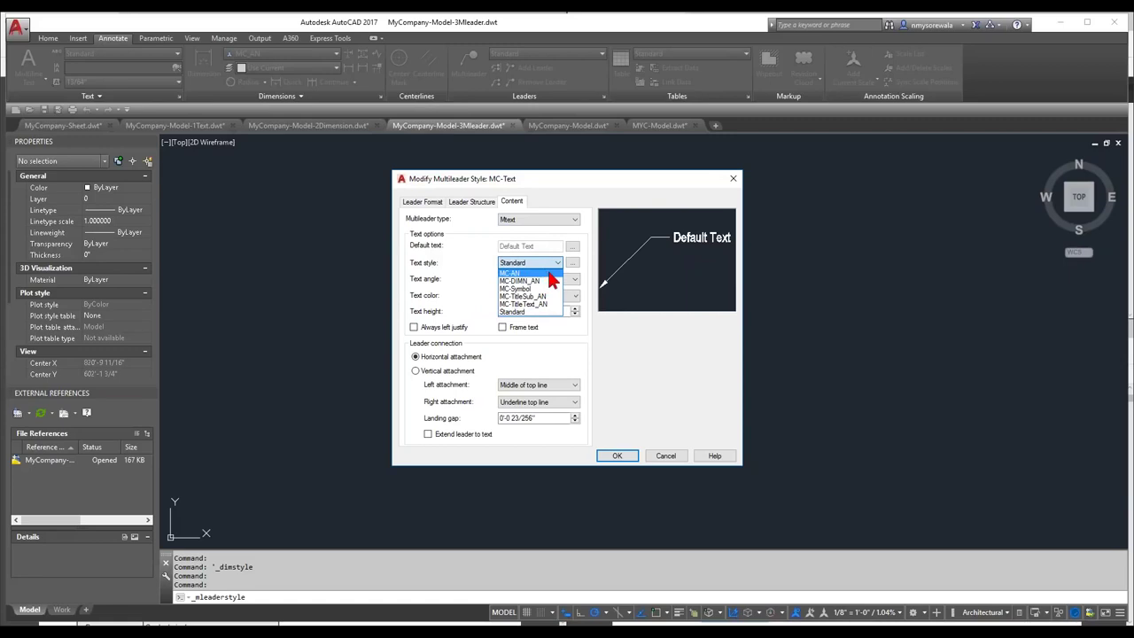
pyautogui.click(549, 273)
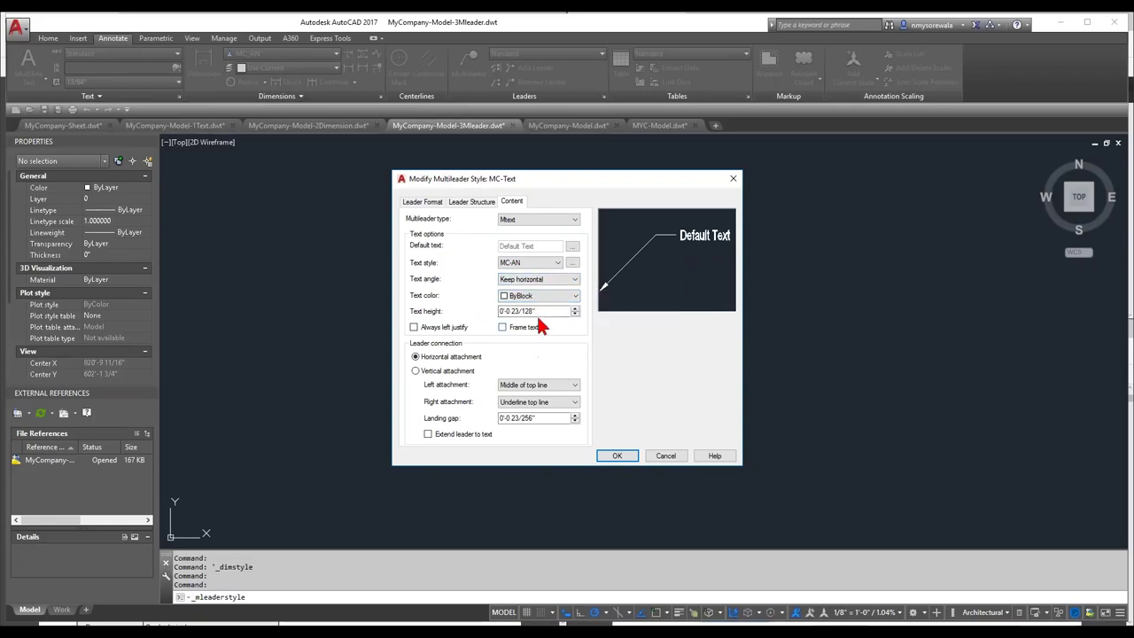
pyautogui.moveTo(560, 311); pyautogui.dragTo(474, 307)
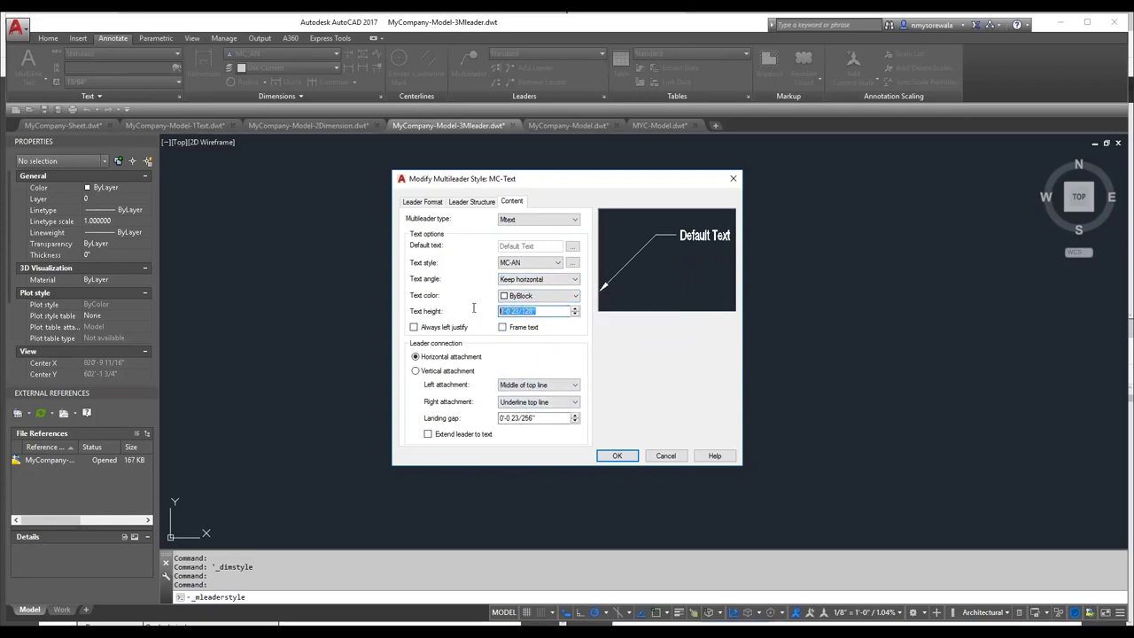
pyautogui.write('3/32')
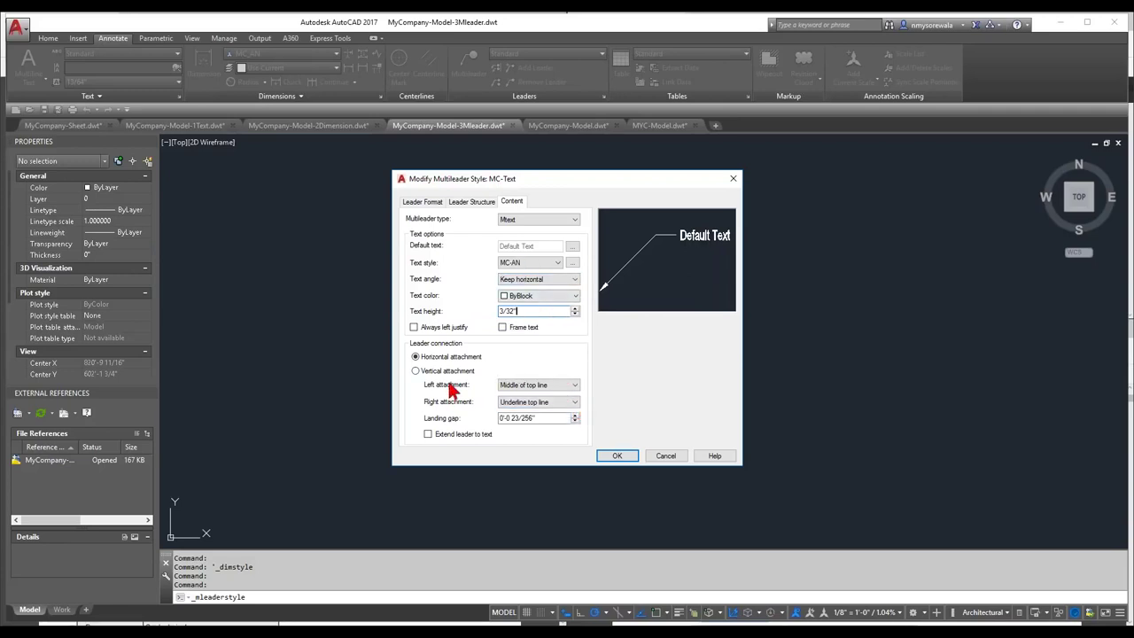
# Step: Set the MC-Text left text attachment to Middle of top line
pyautogui.click(572, 387)
pyautogui.click(572, 388)
pyautogui.click(572, 388)
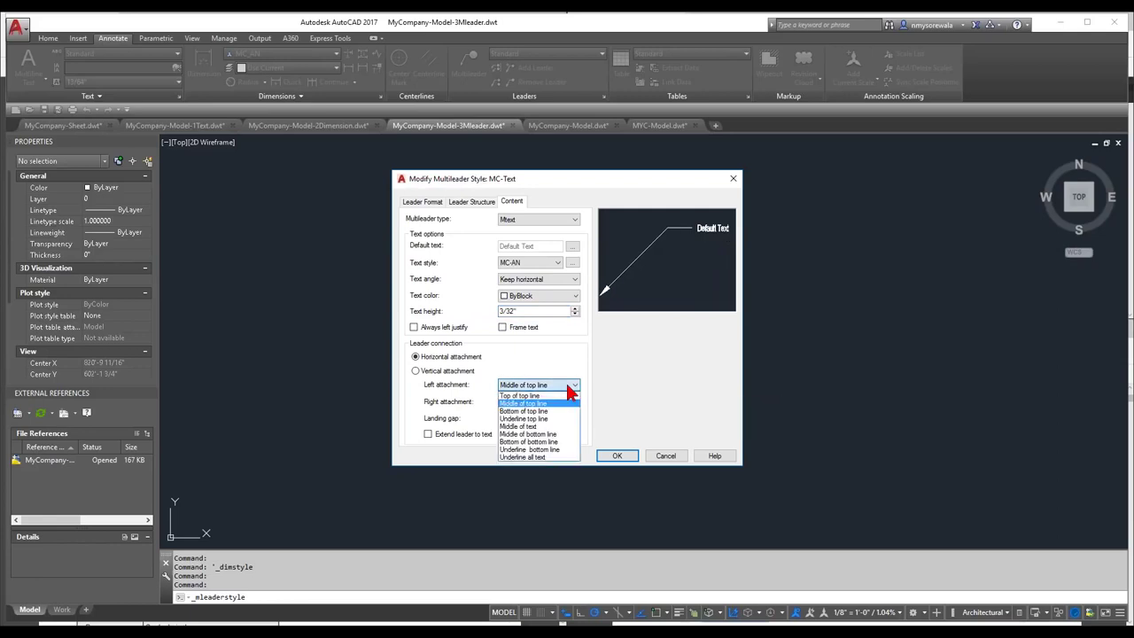
pyautogui.click(540, 396)
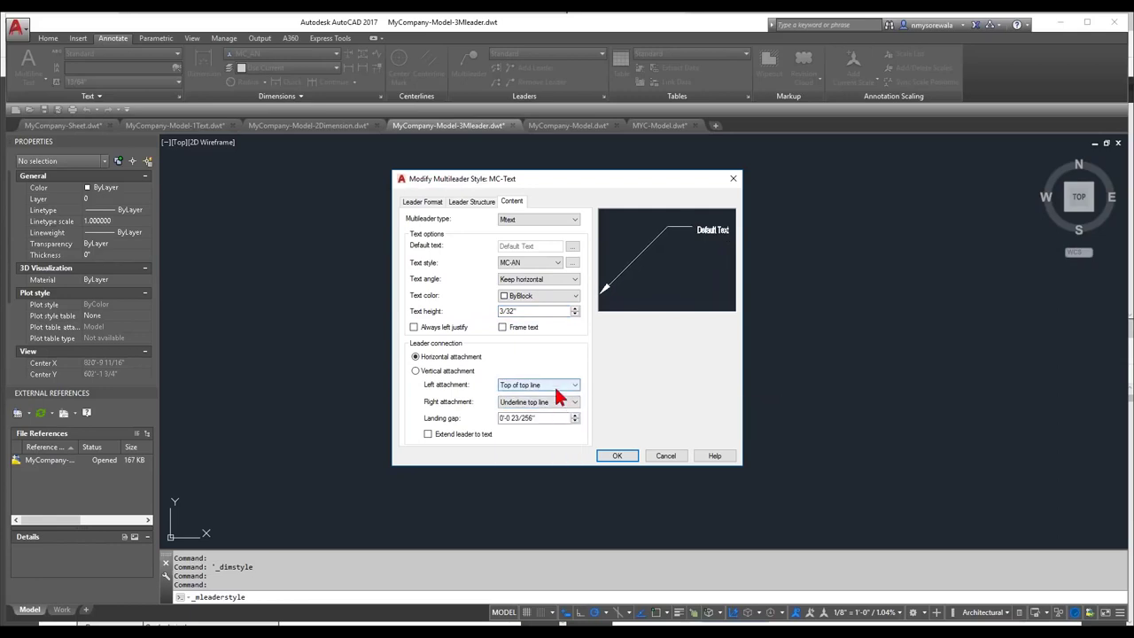
pyautogui.click(567, 387)
pyautogui.click(553, 404)
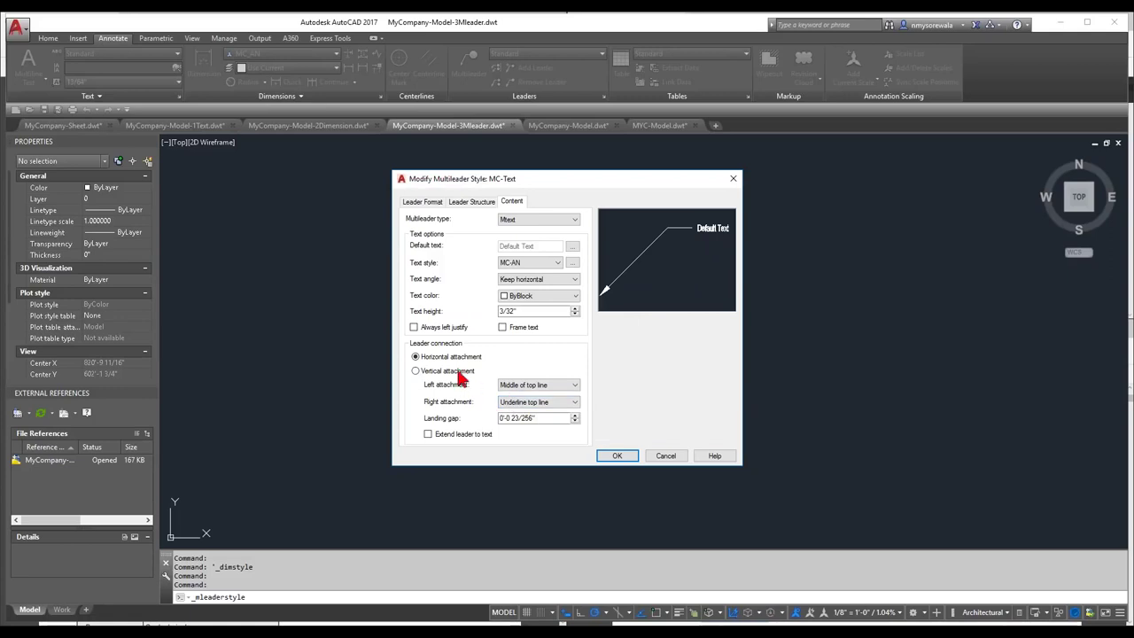
# Step: Set the right attachment to Middle of text, review Leader Structure, and confirm the style
pyautogui.click(537, 402)
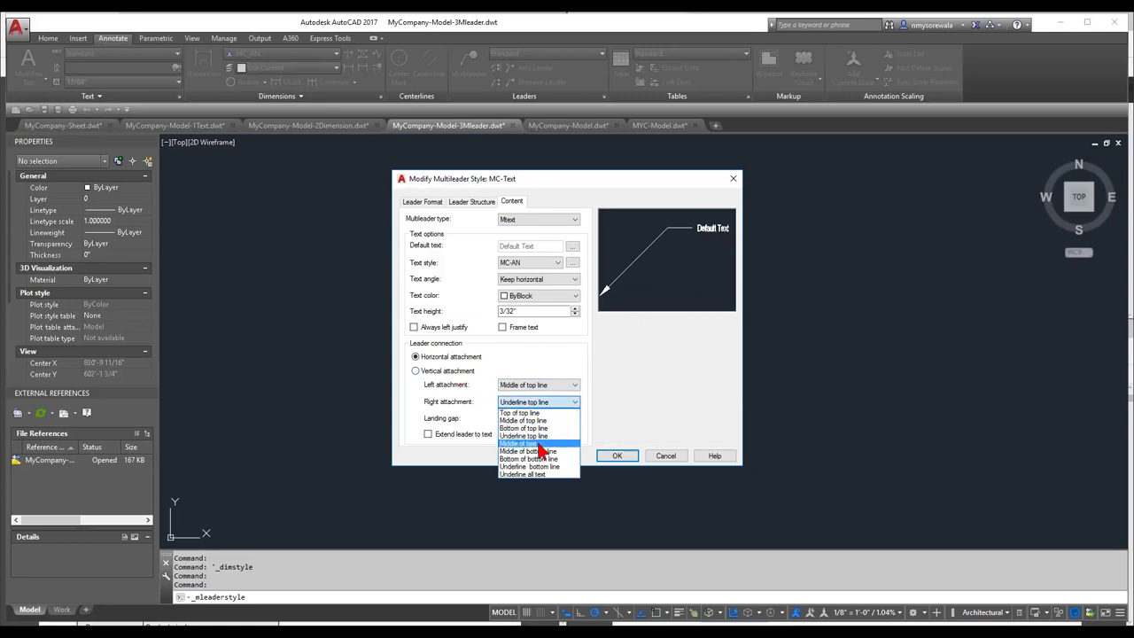
pyautogui.click(537, 443)
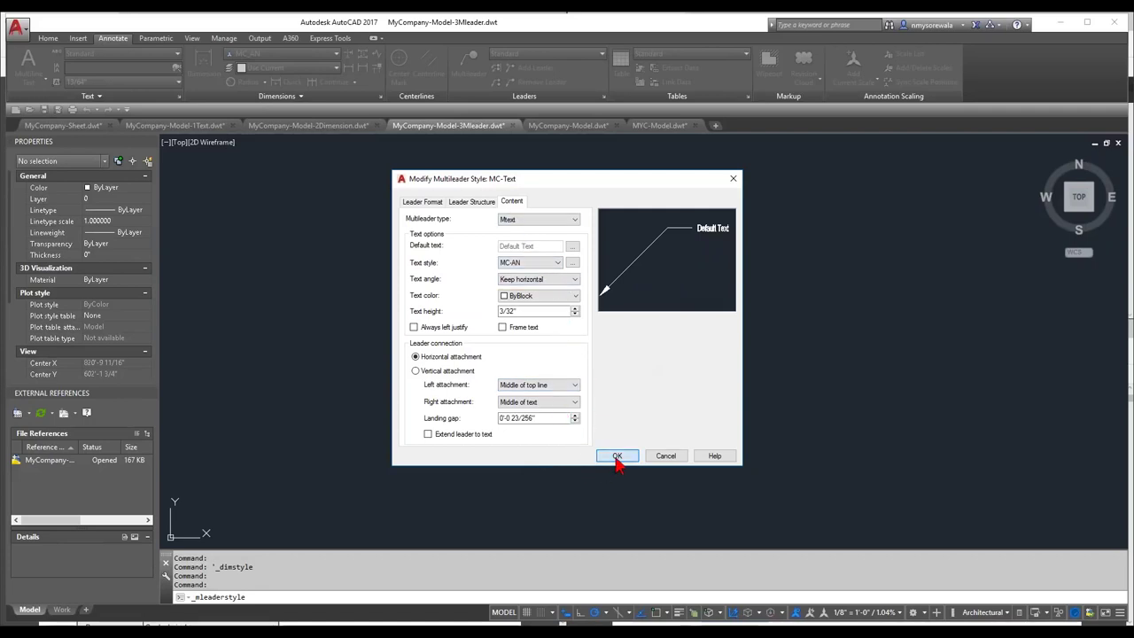
pyautogui.click(475, 203)
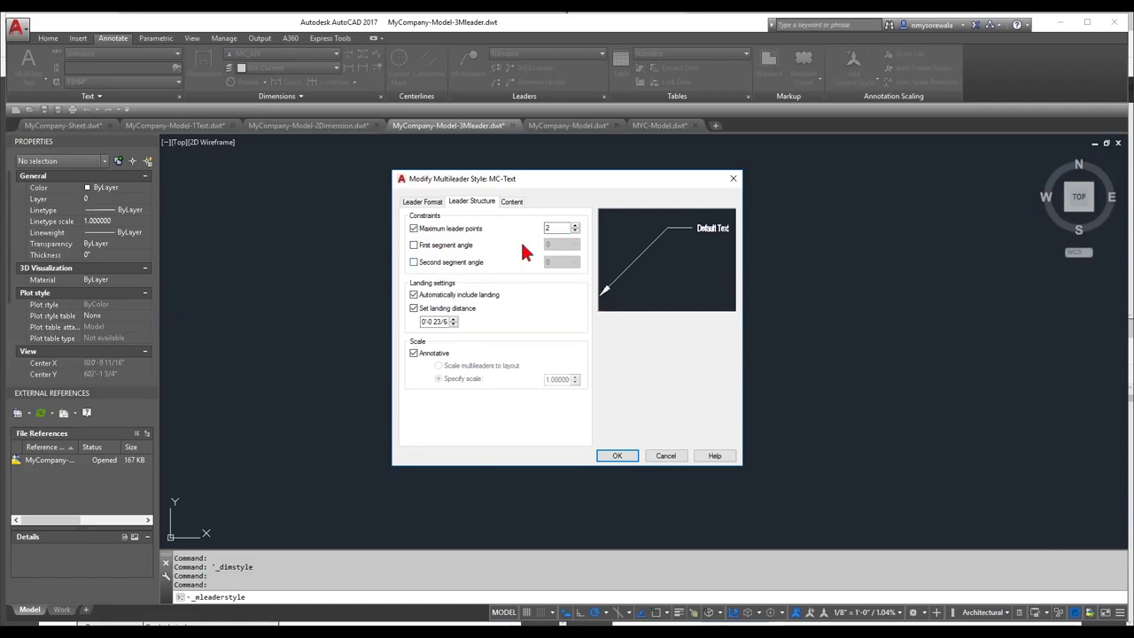
pyautogui.click(618, 461)
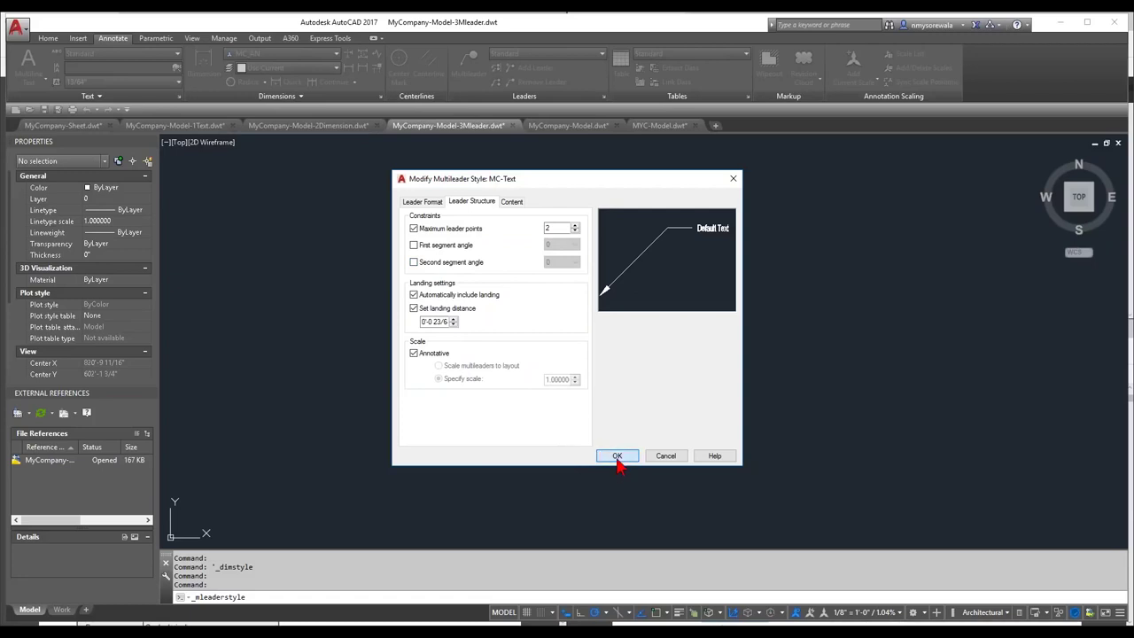
# Step: Make MC-Text the current multileader style
pyautogui.click(462, 276)
pyautogui.click(686, 282)
pyautogui.click(627, 400)
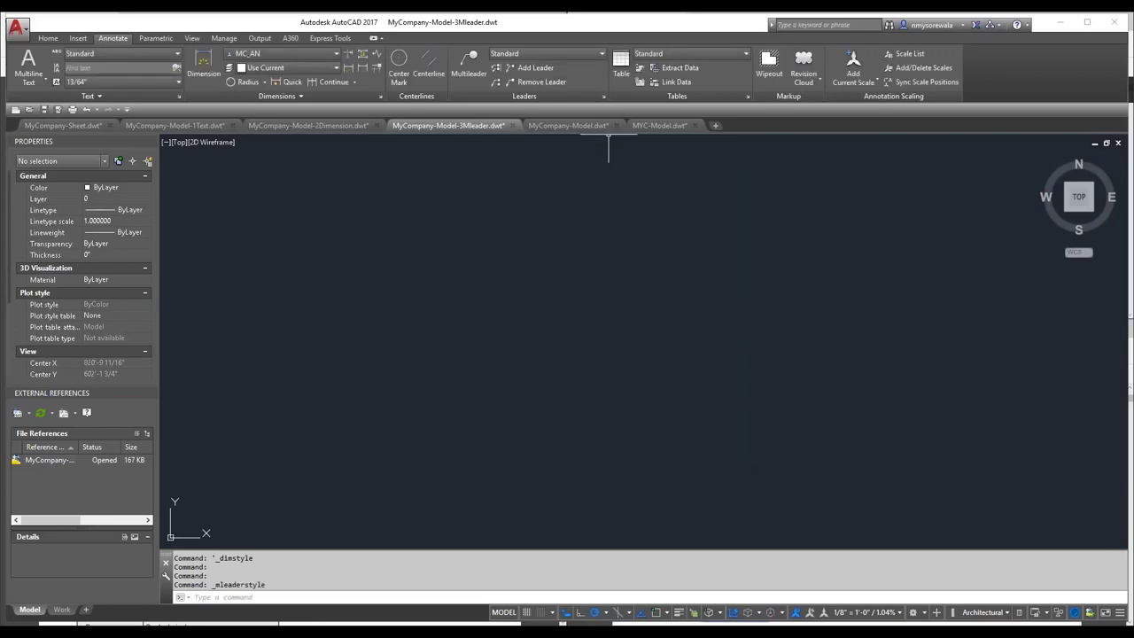
# Step: Draw a multileader labelled 'This is my text'
pyautogui.click(468, 69)
pyautogui.click(420, 405)
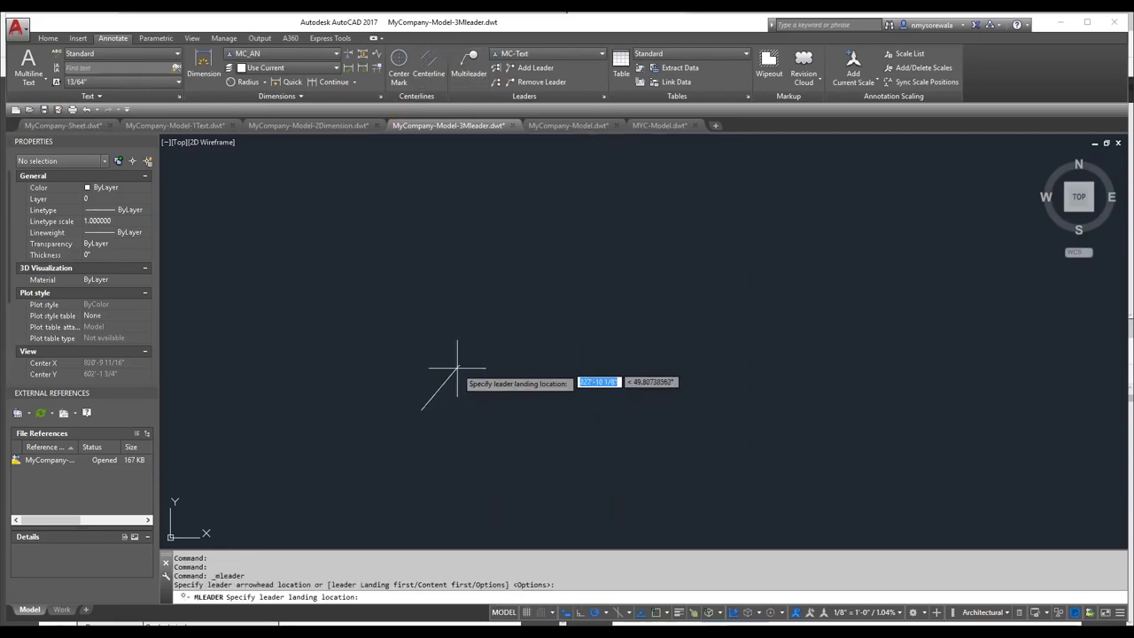
pyautogui.click(435, 407)
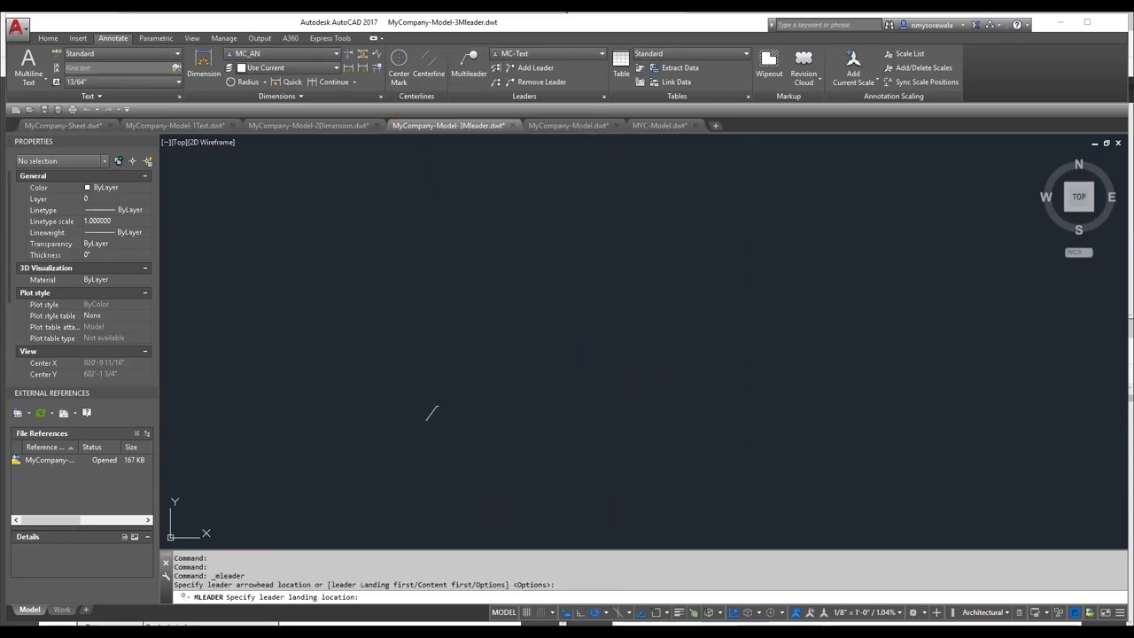
pyautogui.scroll(10, 434, 426)
pyautogui.scroll(-3, 471, 350)
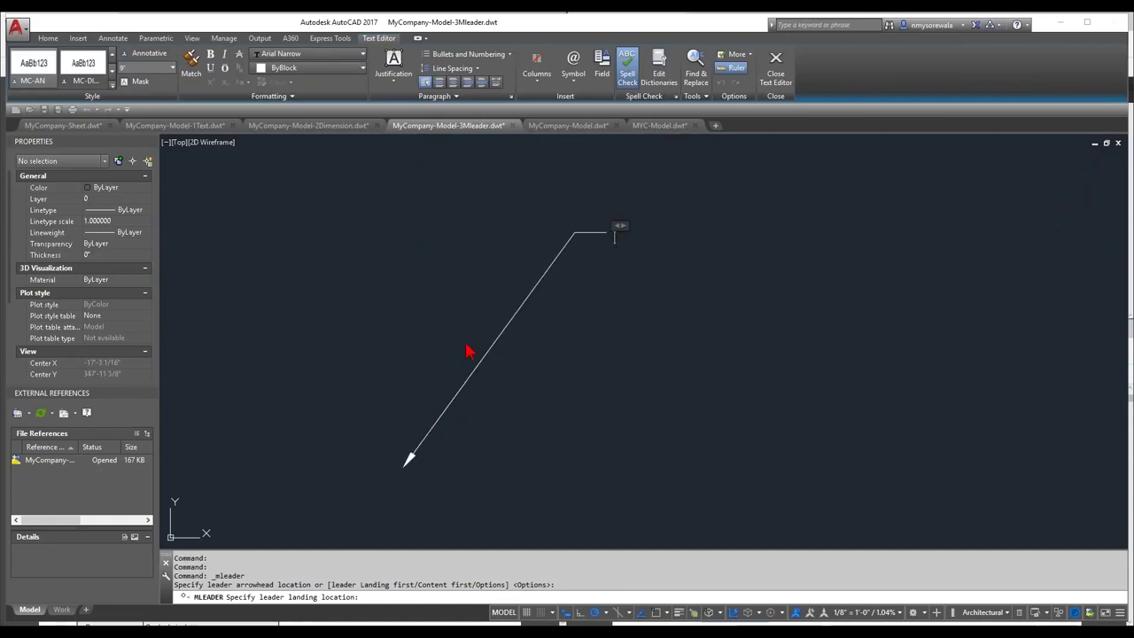
pyautogui.write('This is my text')
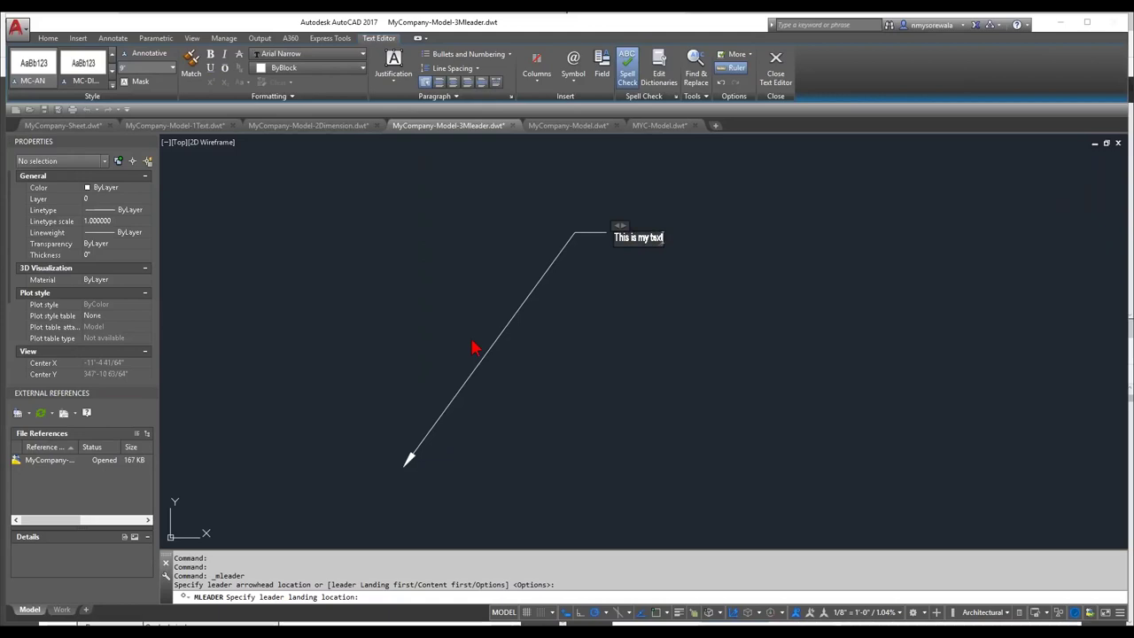
pyautogui.click(641, 416)
pyautogui.scroll(-2, 620, 235)
pyautogui.scroll(6, 611, 237)
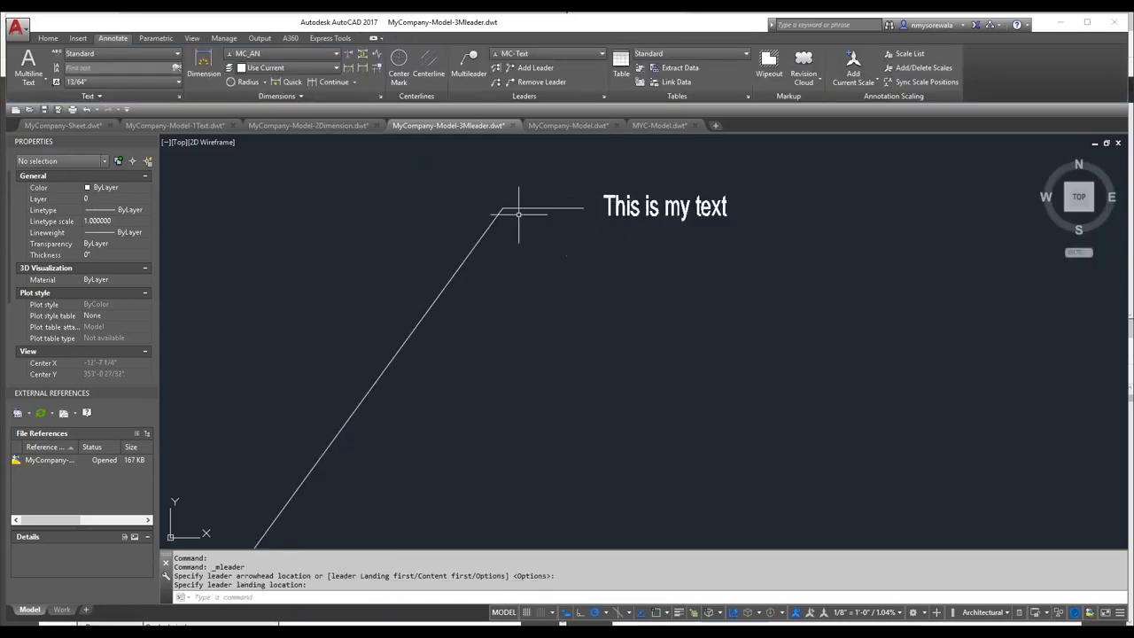
# Step: Draw a second multileader labelled 'Text2'
pyautogui.click(467, 77)
pyautogui.click(524, 467)
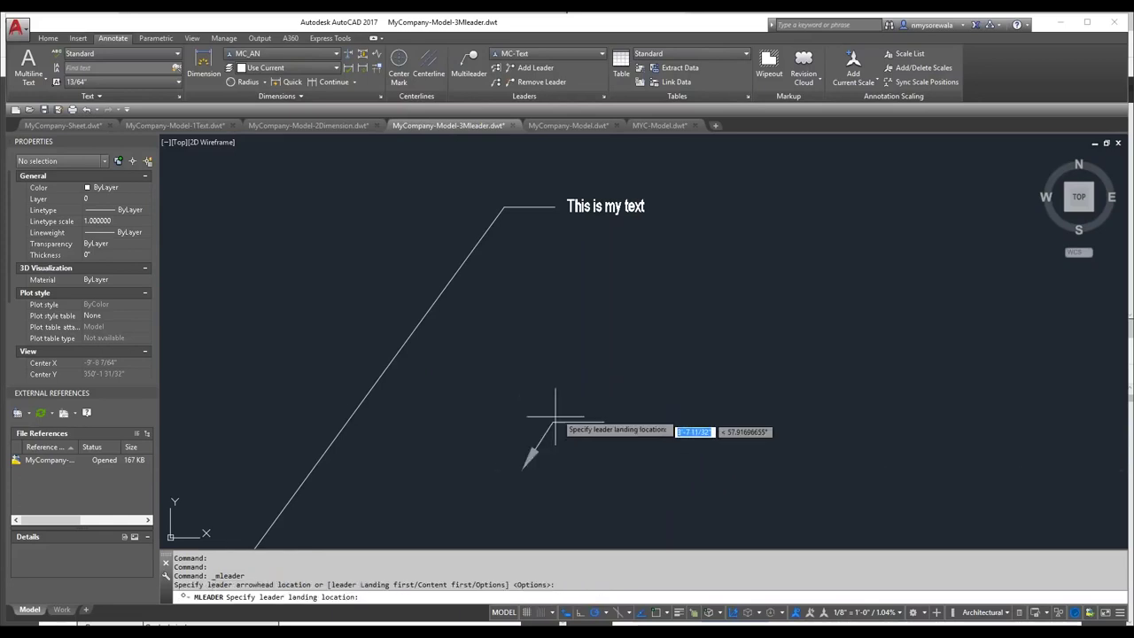
pyautogui.click(625, 330)
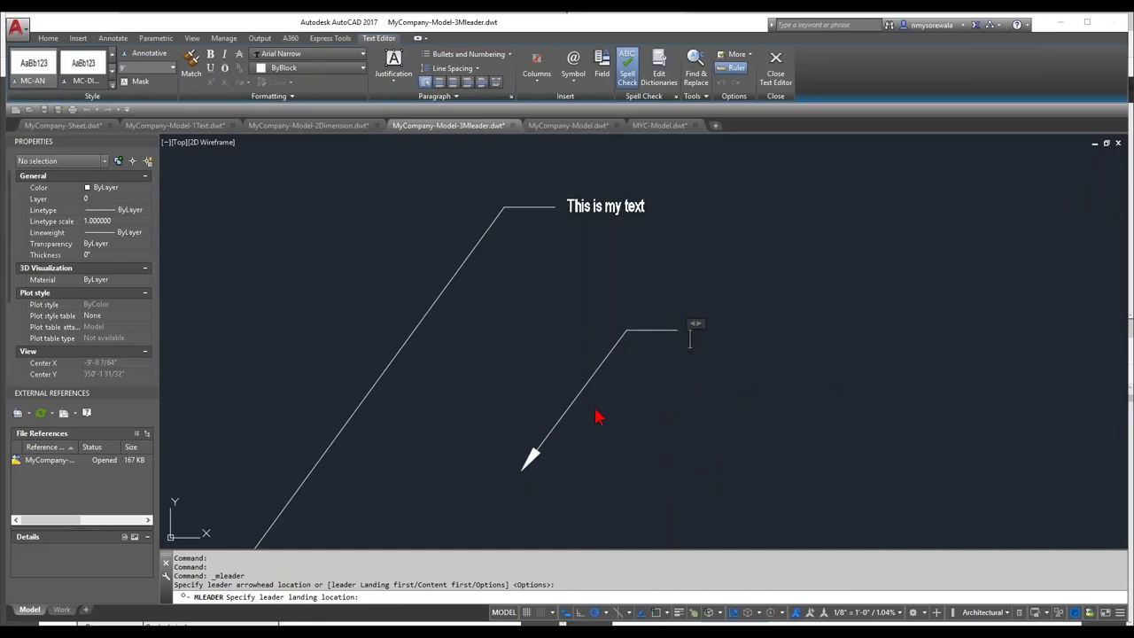
pyautogui.write('Text2')
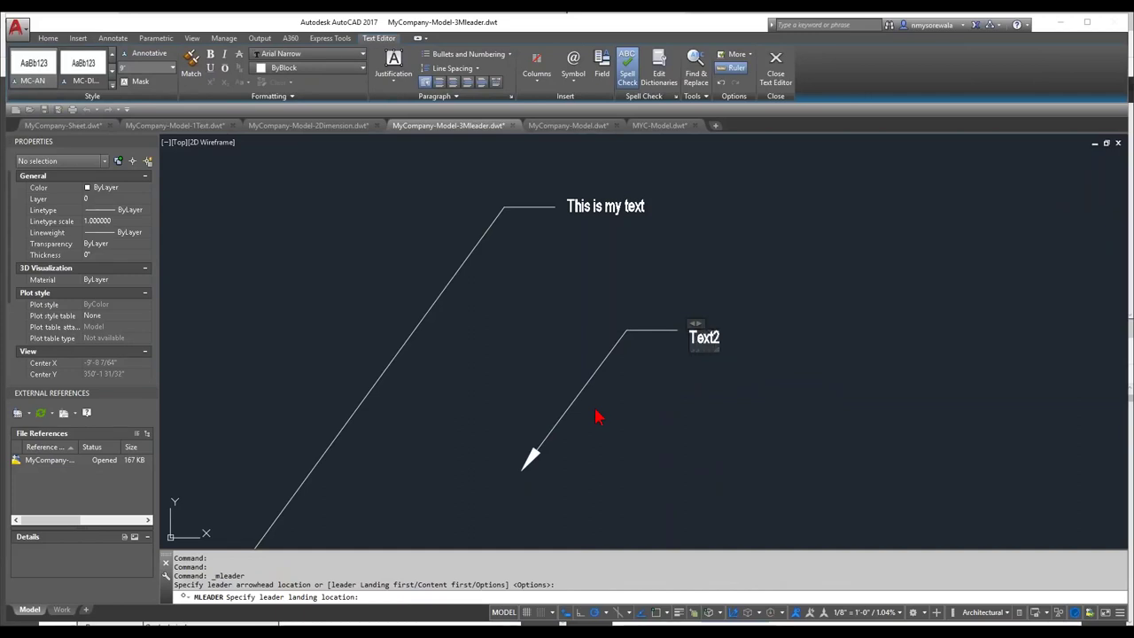
pyautogui.click(598, 416)
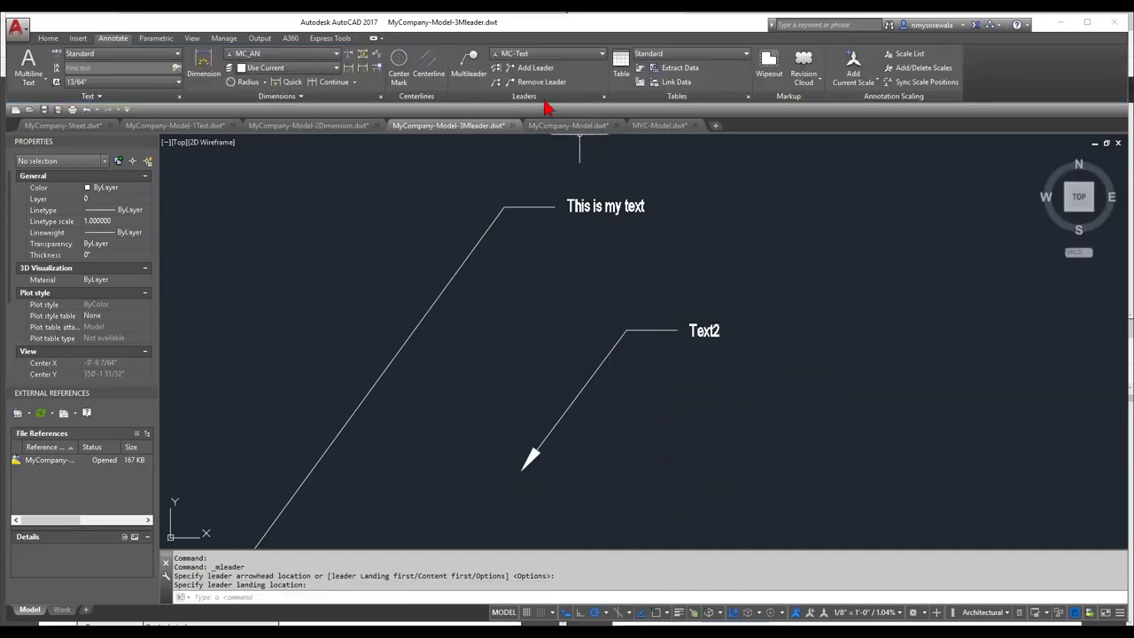
# Step: Edit MC-Text's leader structure: maximum 3 leader points, second segment angle fixed at 0
pyautogui.click(603, 96)
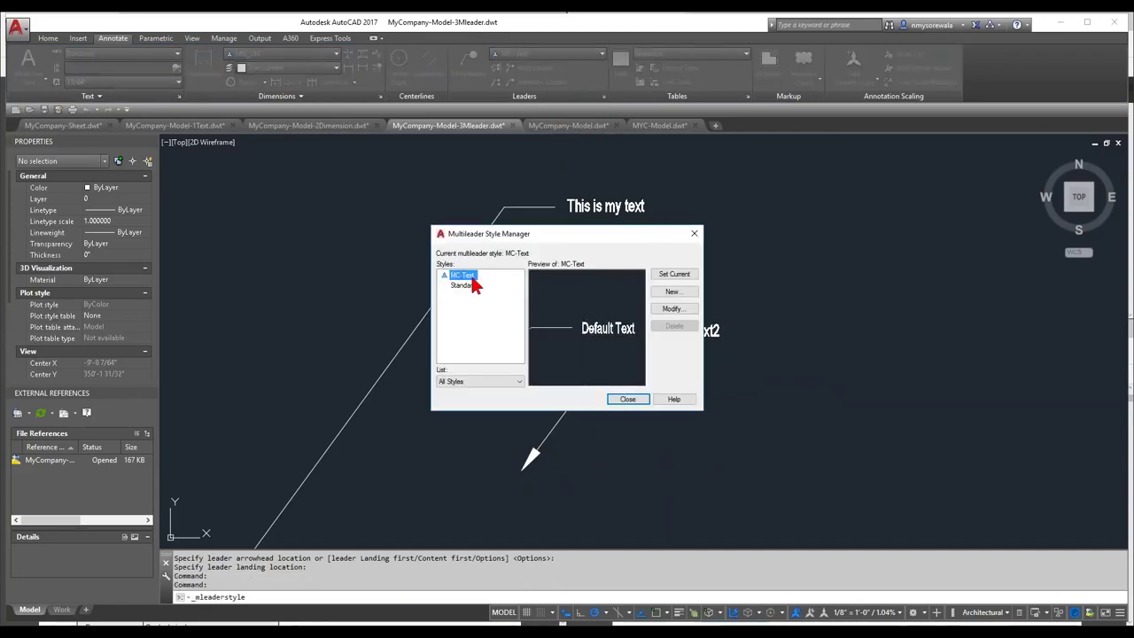
pyautogui.click(676, 310)
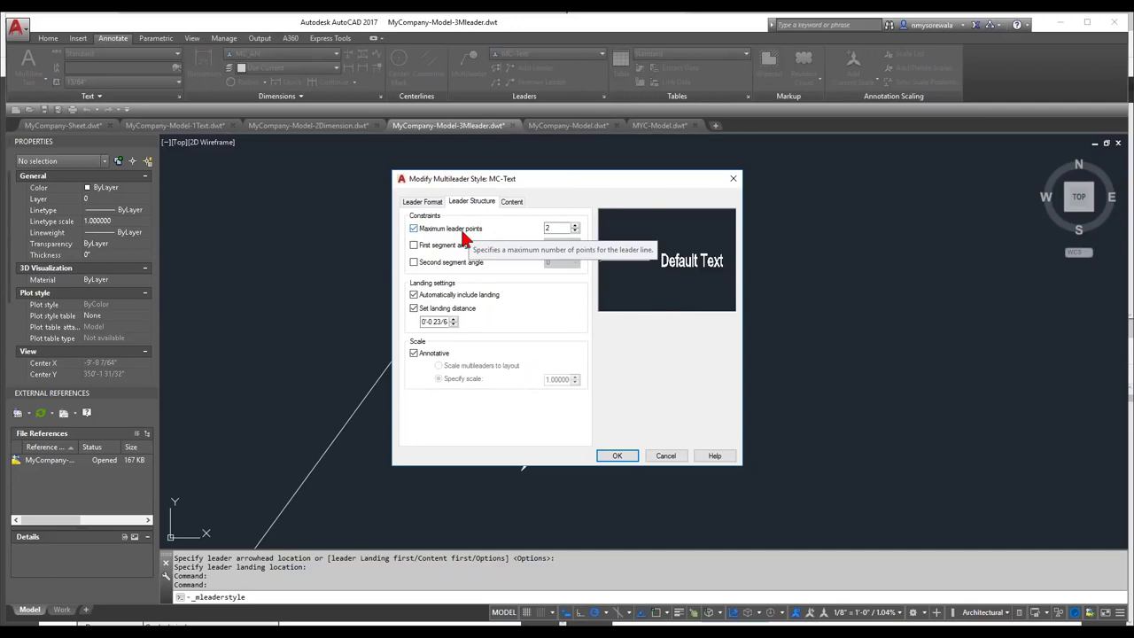
pyautogui.click(575, 225)
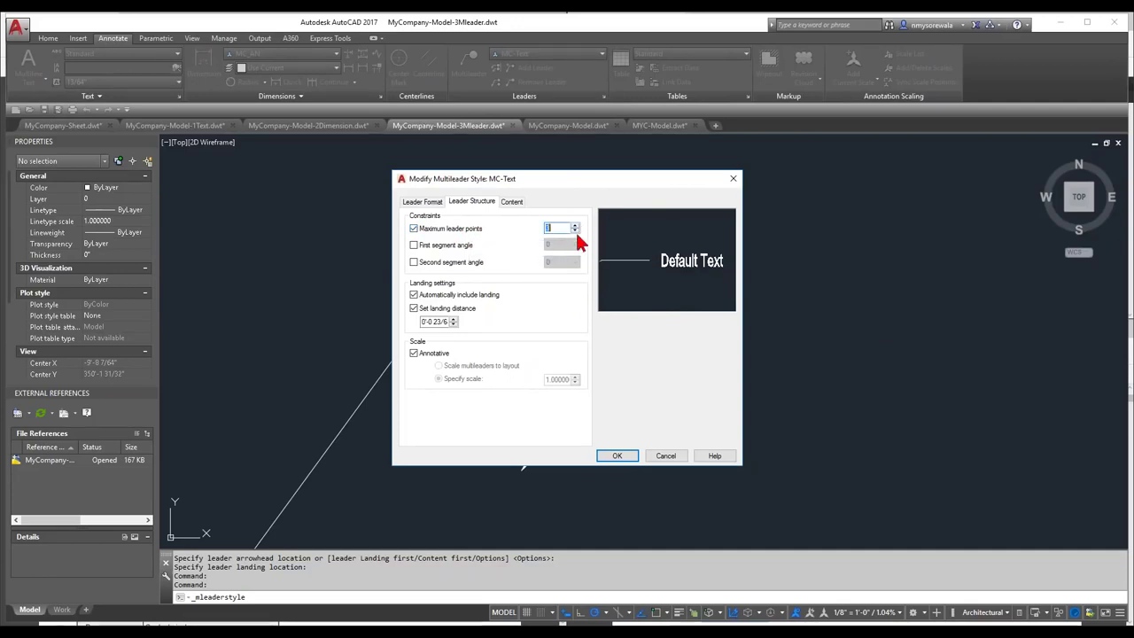
pyautogui.click(471, 263)
pyautogui.click(571, 262)
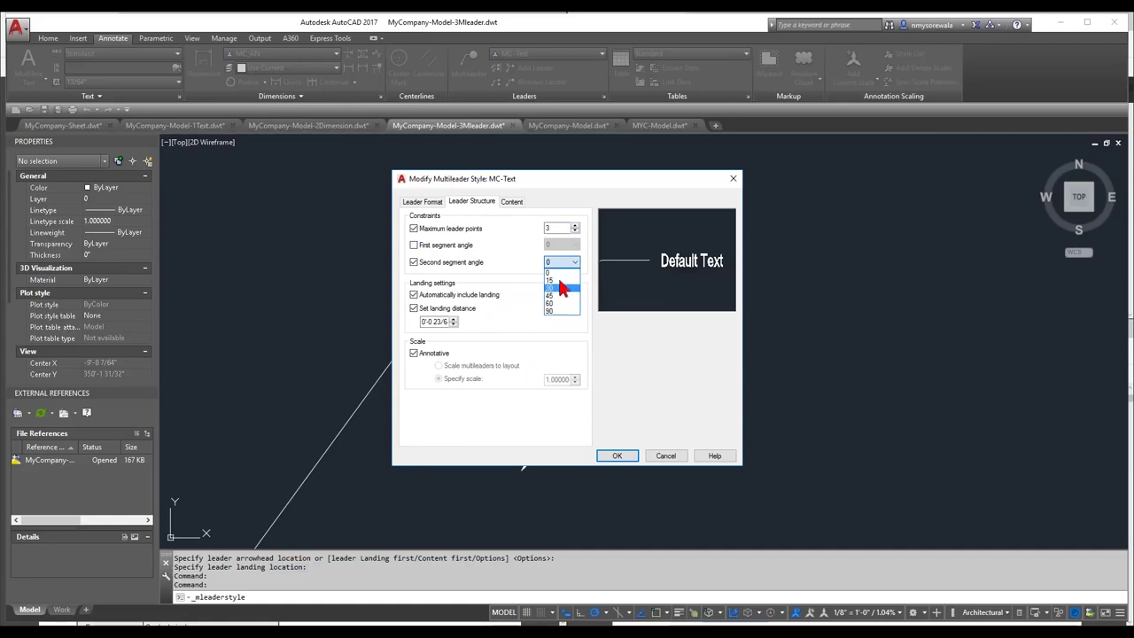
pyautogui.click(564, 273)
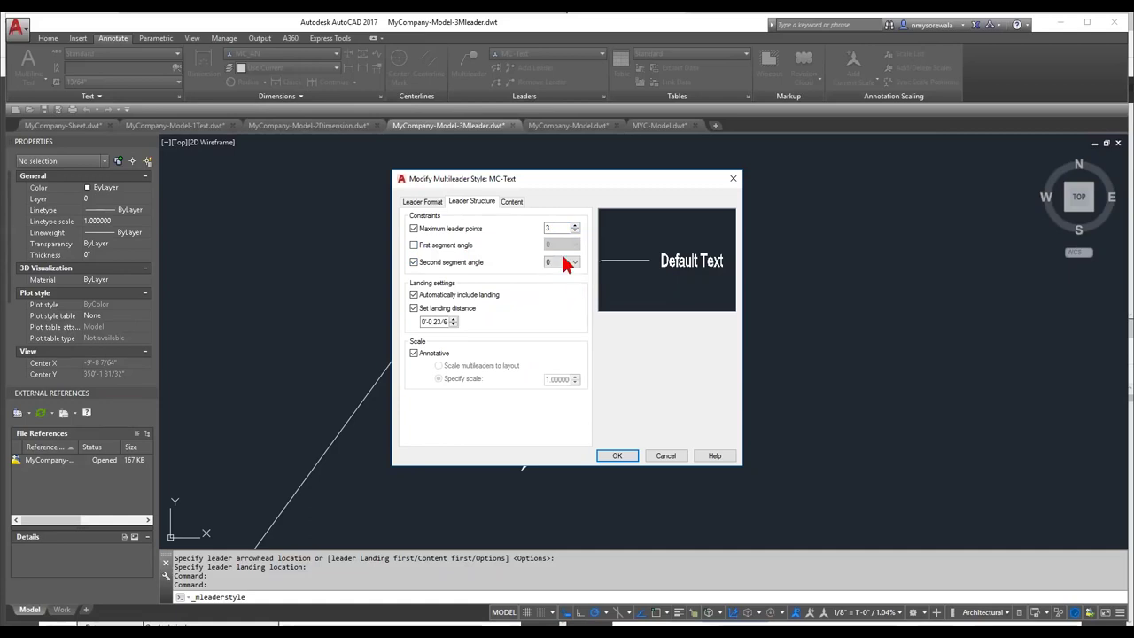
pyautogui.click(624, 457)
pyautogui.click(627, 400)
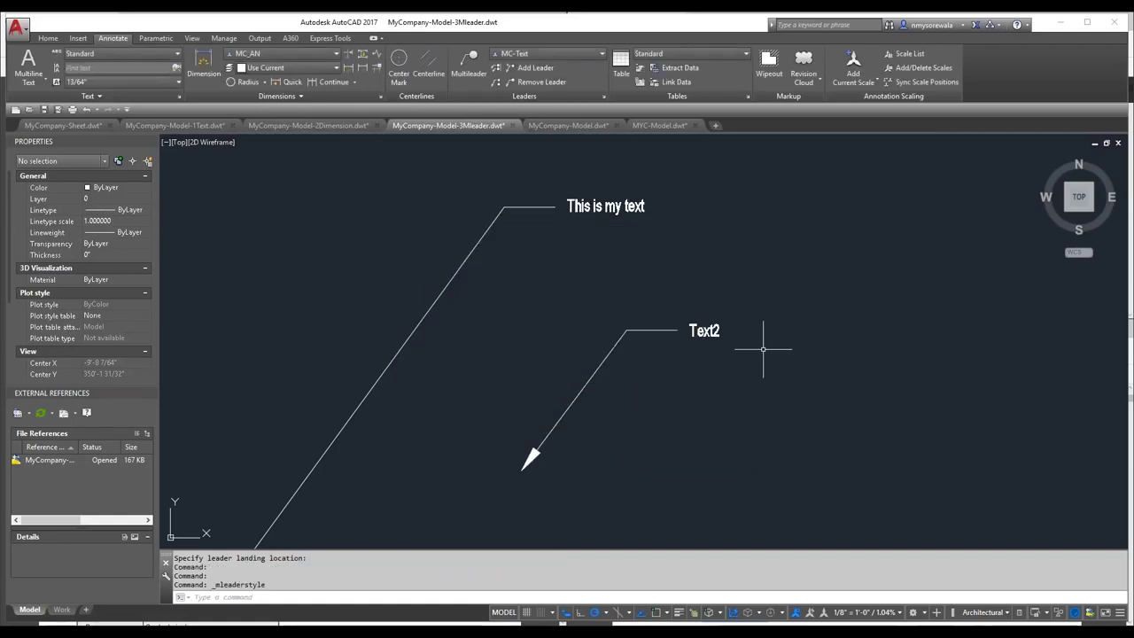
# Step: Draw a bent multileader labelled 'my leader'
pyautogui.click(472, 78)
pyautogui.click(658, 430)
pyautogui.click(692, 376)
pyautogui.click(726, 394)
pyautogui.write('my leader')
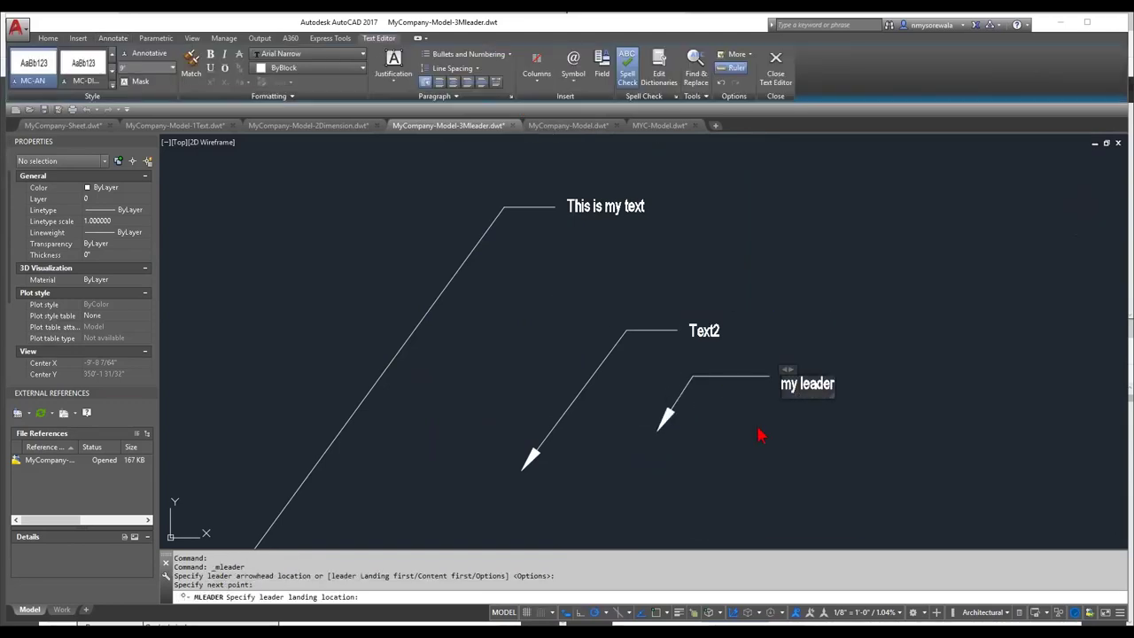
pyautogui.click(759, 434)
pyautogui.scroll(-1, 797, 399)
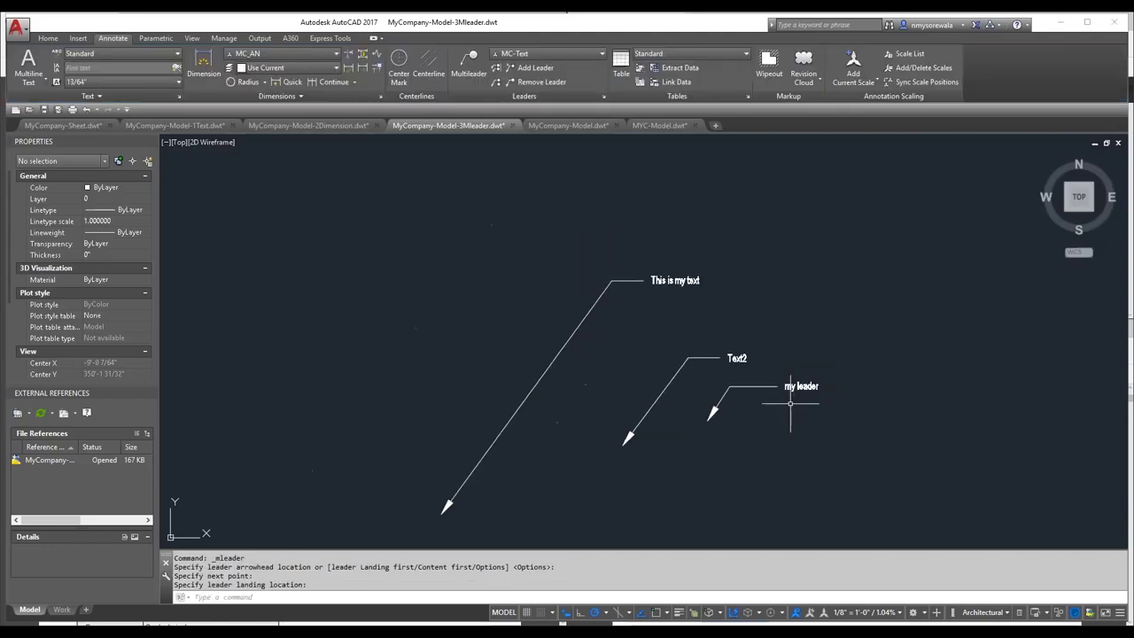
pyautogui.scroll(1, 756, 396)
pyautogui.scroll(-2, 779, 390)
pyautogui.scroll(3, 800, 393)
# Step: Draw another bent multileader labelled 'dfgsdfg' and zoom out to show all four leaders
pyautogui.click(806, 397)
pyautogui.click(773, 336)
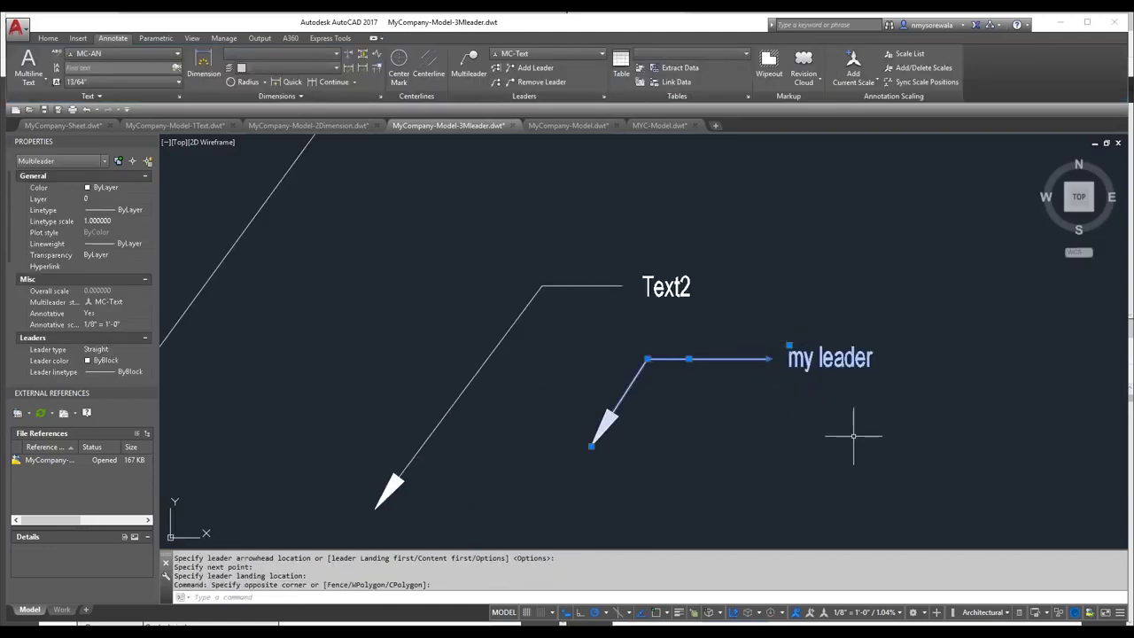
pyautogui.press('Escape')
pyautogui.press('Return')
pyautogui.click(656, 451)
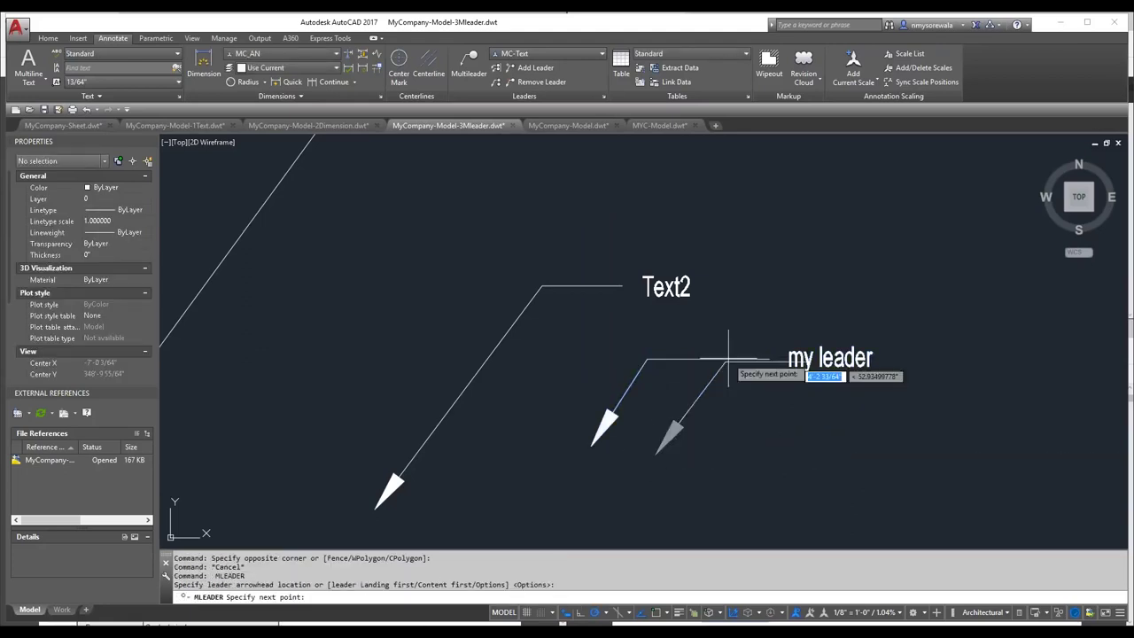
pyautogui.click(768, 255)
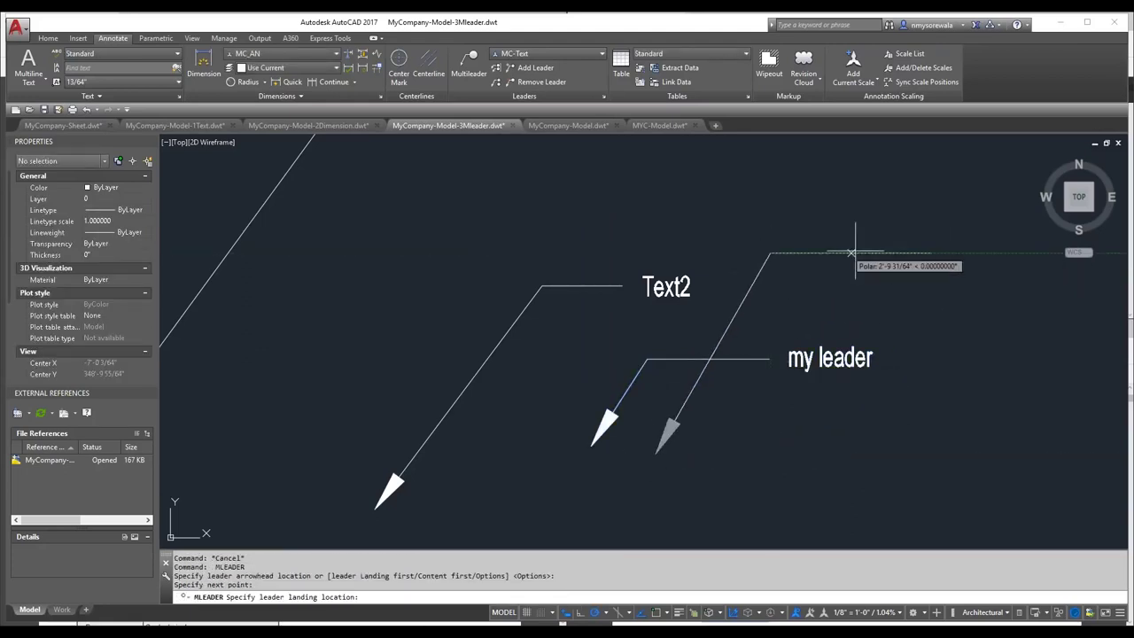
pyautogui.click(943, 254)
pyautogui.write('dfgsdfg')
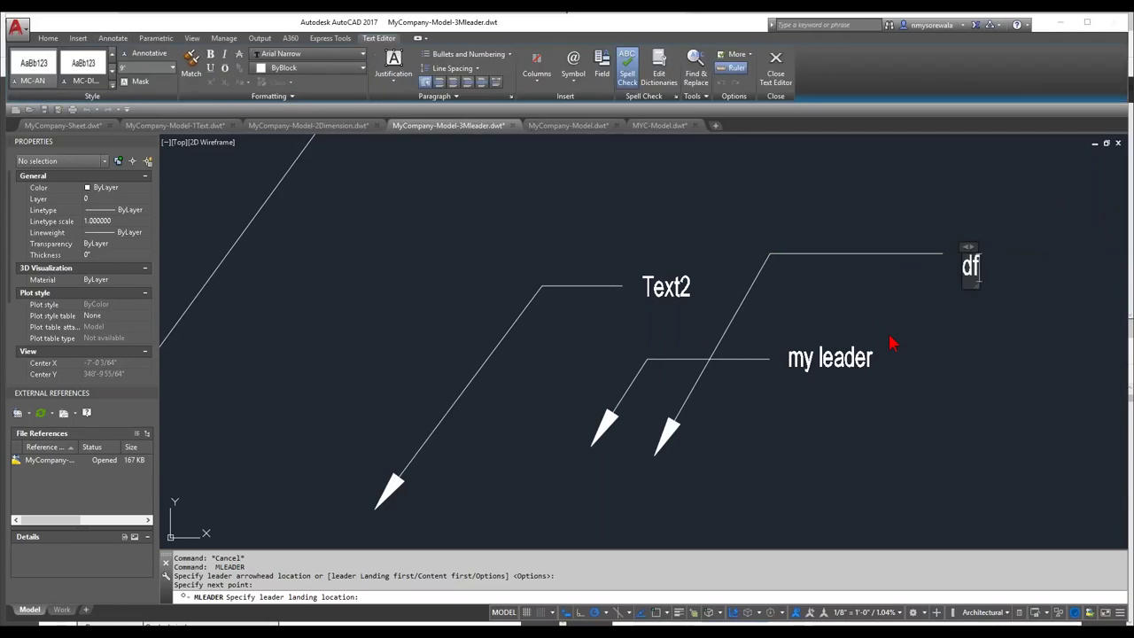
pyautogui.click(896, 348)
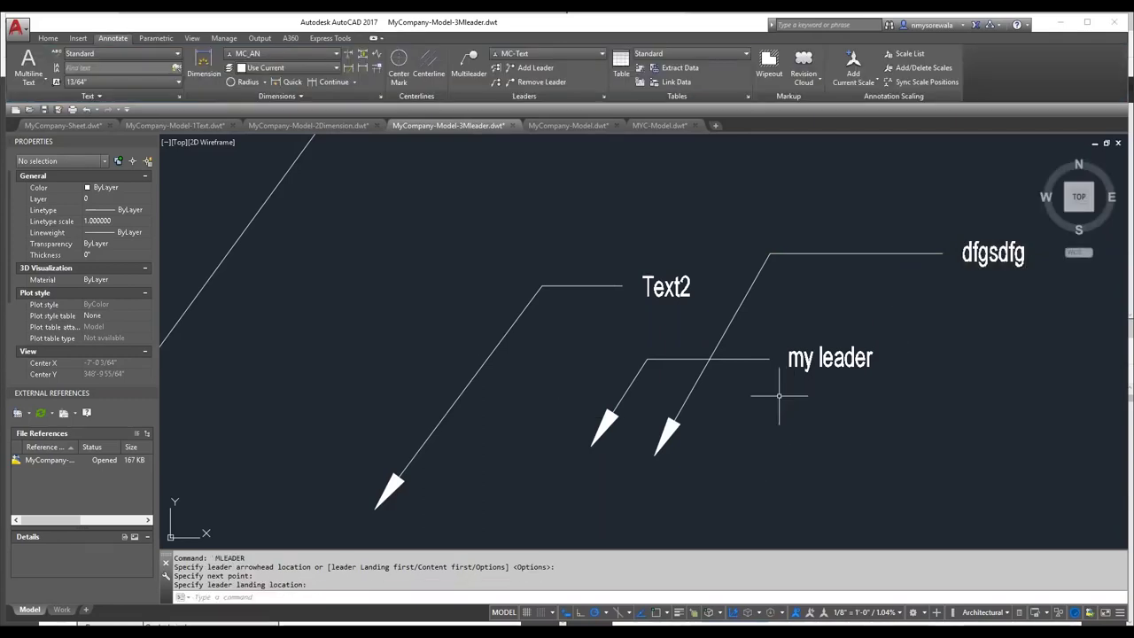
pyautogui.scroll(-4, 632, 351)
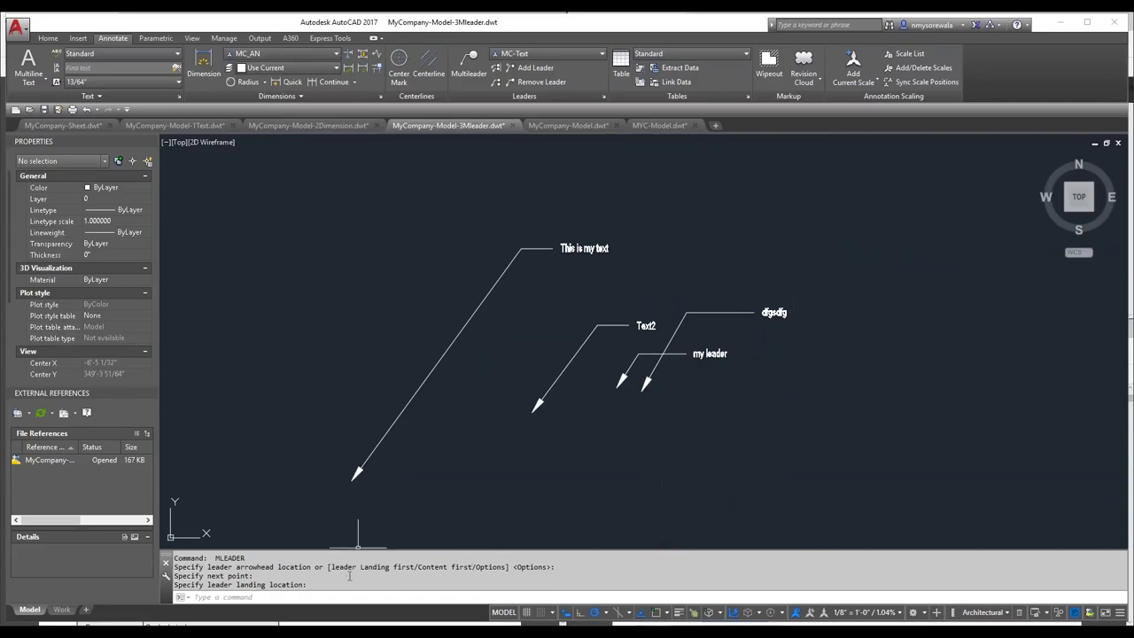
pyautogui.moveTo(266, 625)
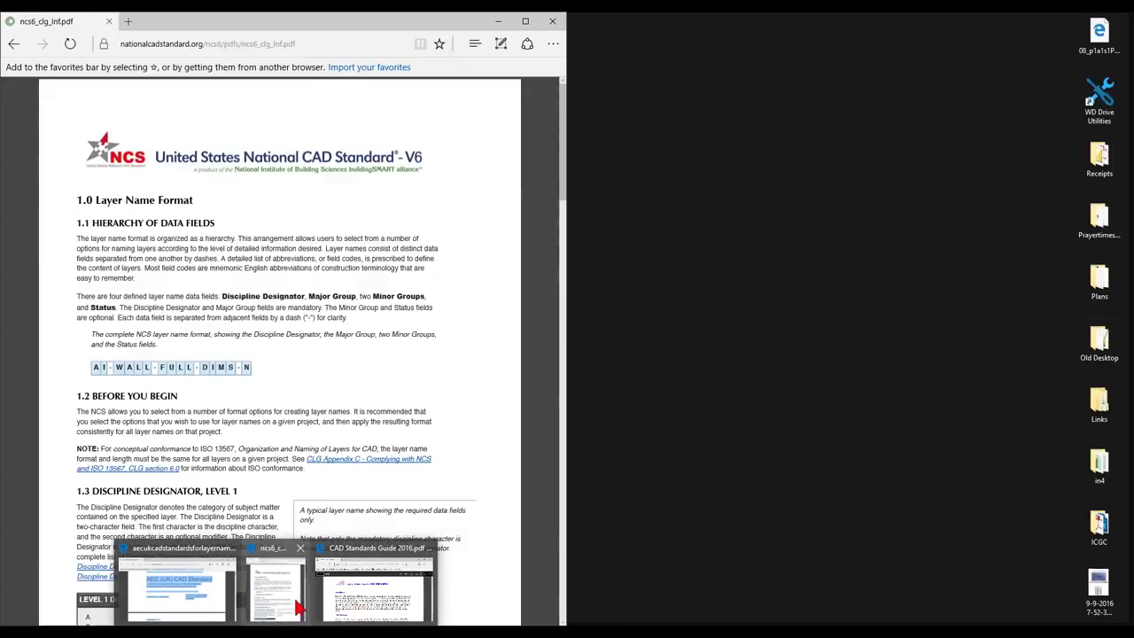
# Step: Highlight the example layer name AI-WALL-FULL-DIMS-N in the NCS PDF, then return to AutoCAD
pyautogui.click(282, 592)
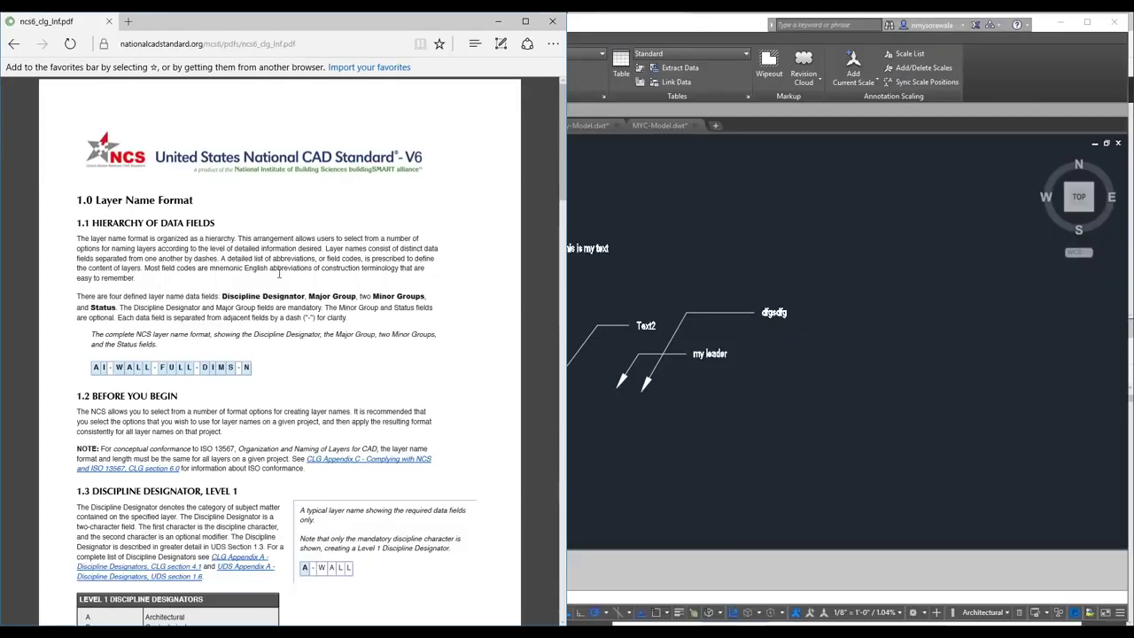
pyautogui.scroll(-3, 279, 272)
pyautogui.moveTo(95, 203); pyautogui.dragTo(254, 207)
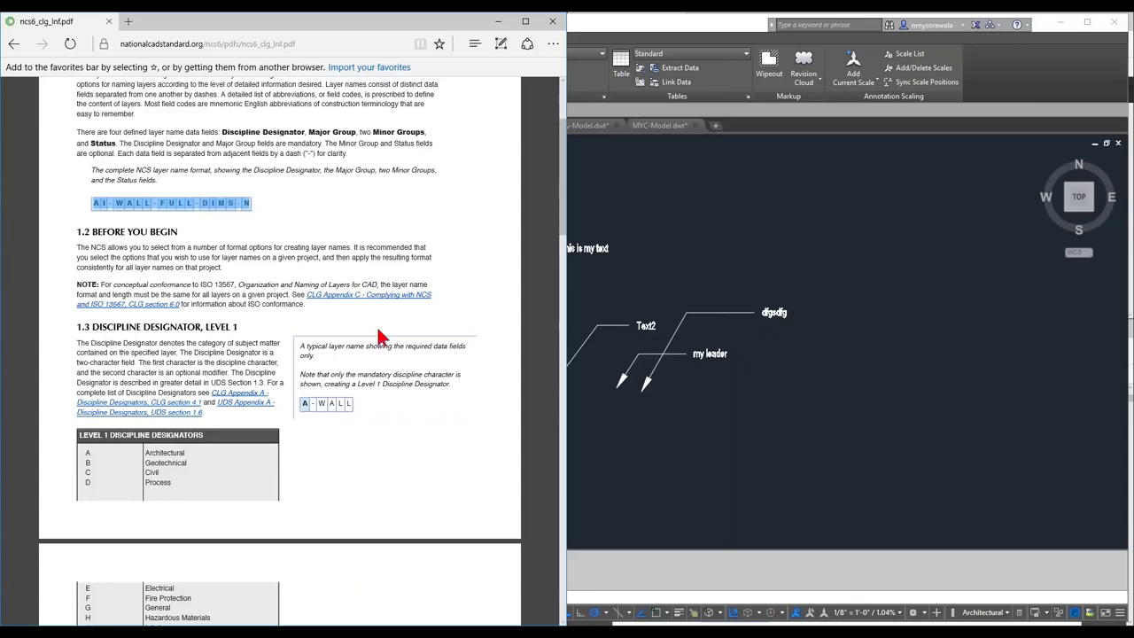
pyautogui.click(620, 443)
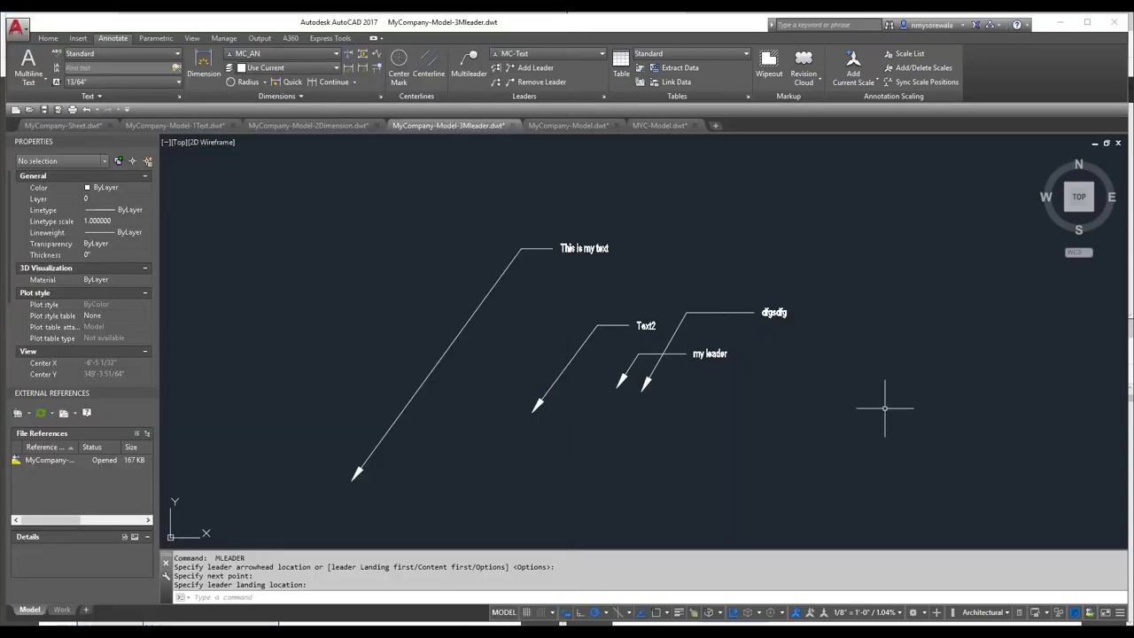
# Step: Select then deselect the 'This is my text' leader and show the Home ribbon tab
pyautogui.click(496, 284)
pyautogui.click(460, 215)
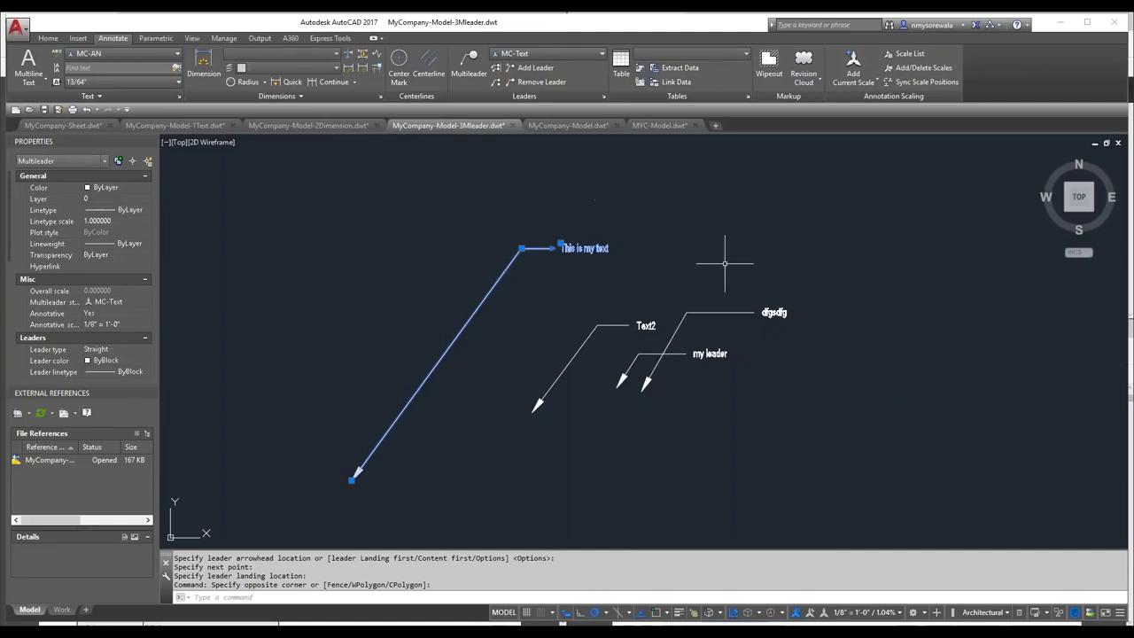
pyautogui.press('Escape')
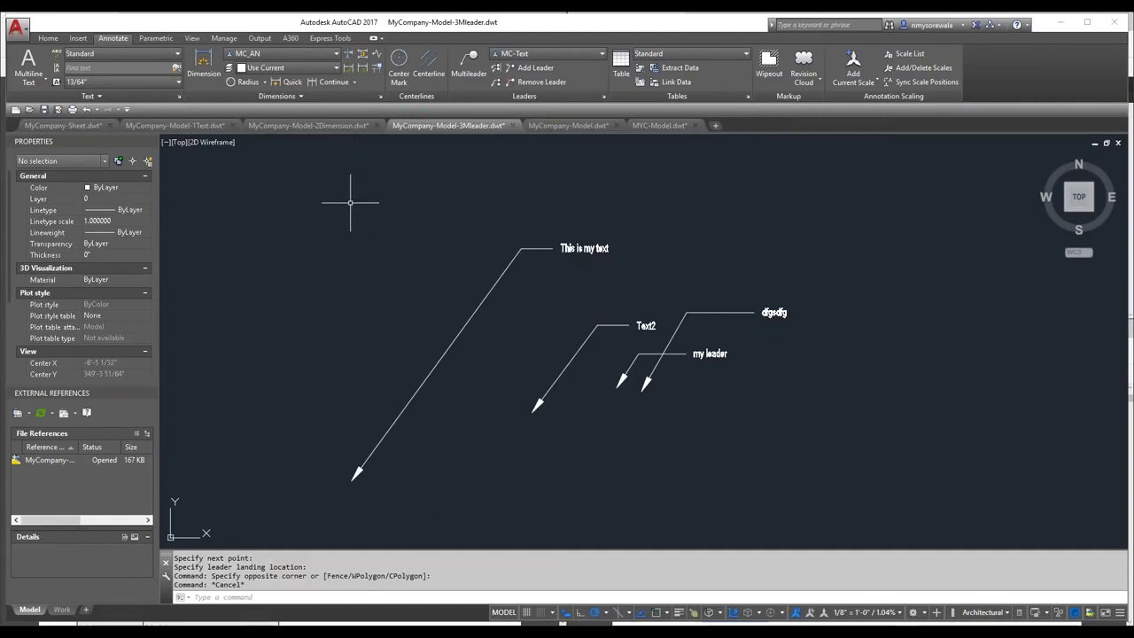
pyautogui.click(48, 38)
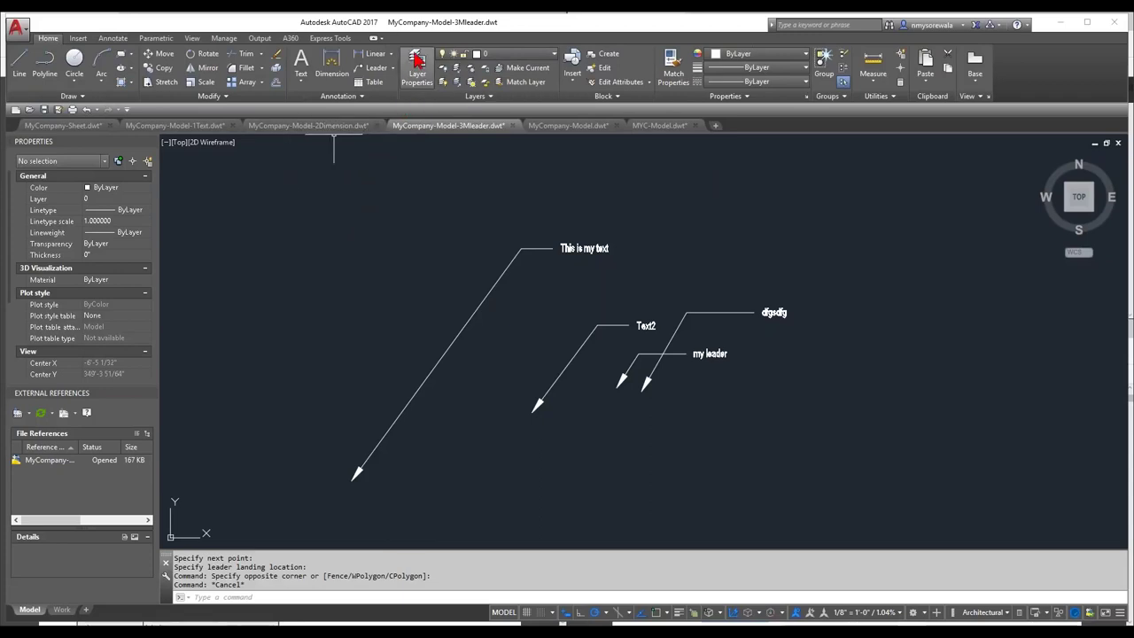
# Step: Open Layer Properties, enlarge the palette, and scroll down to the A-WALL layer
pyautogui.click(416, 60)
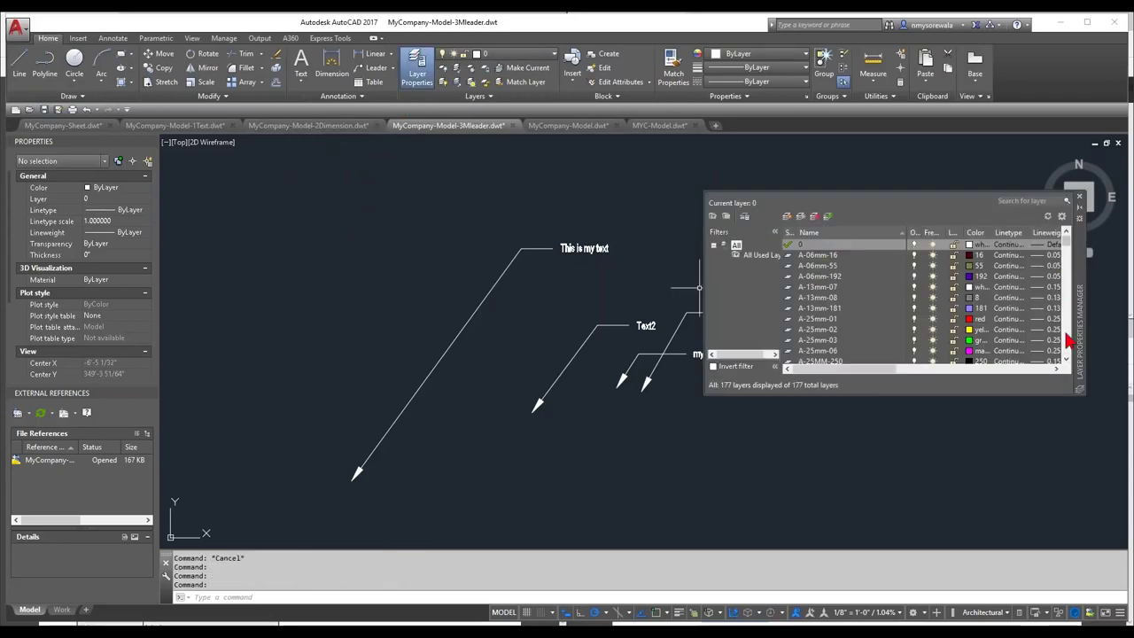
pyautogui.moveTo(1069, 401); pyautogui.dragTo(1068, 567)
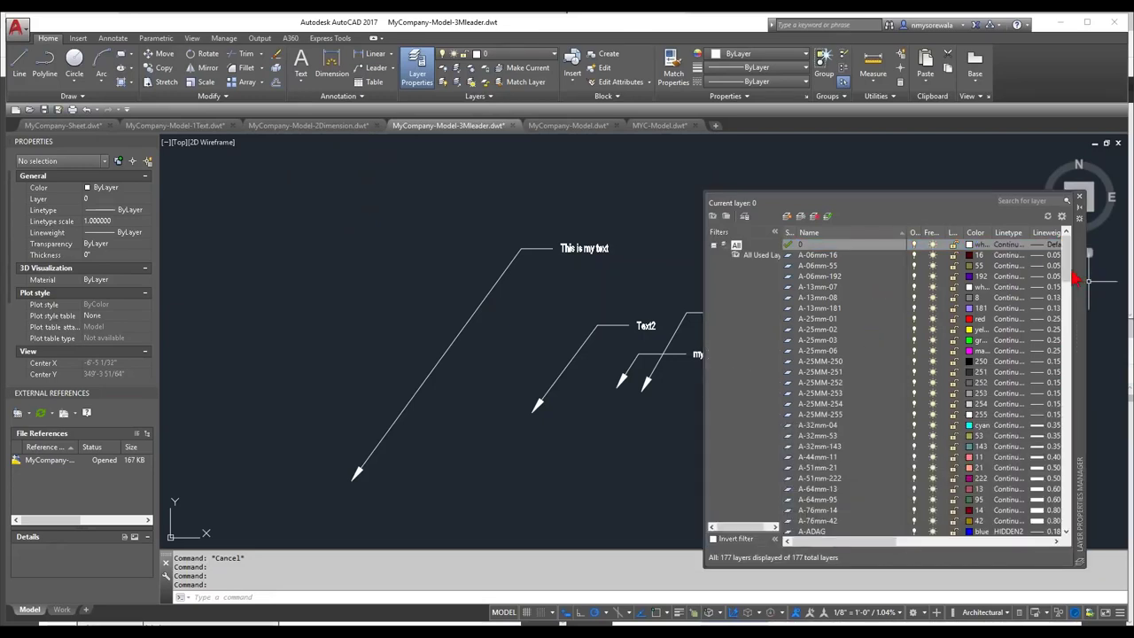
pyautogui.scroll(-1, 1065, 284)
pyautogui.moveTo(1065, 284); pyautogui.dragTo(1067, 320)
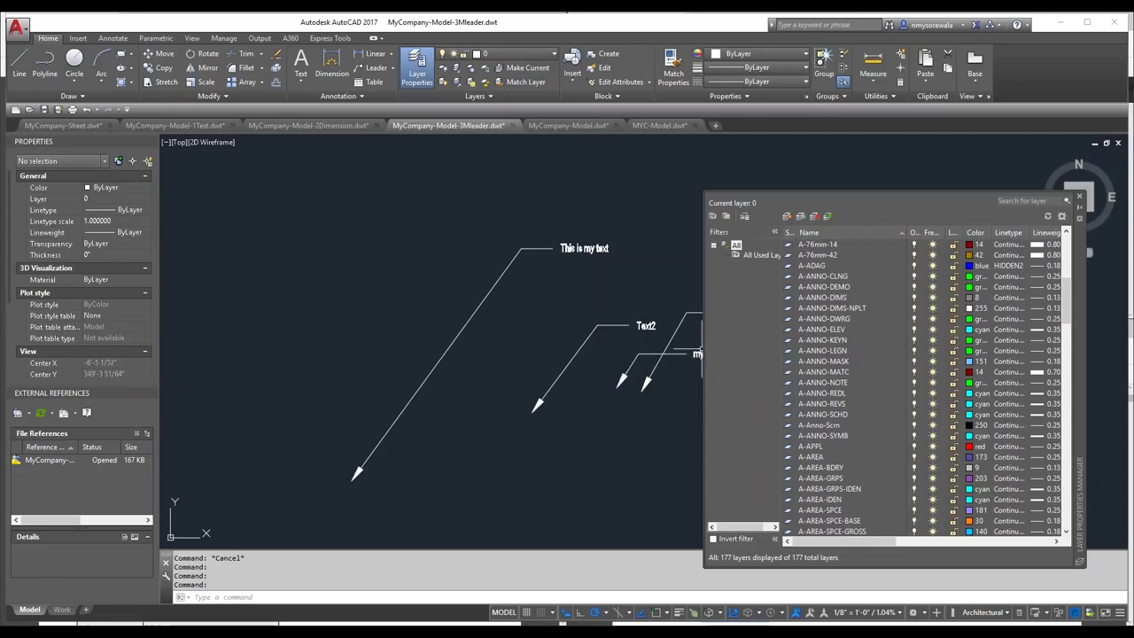
pyautogui.moveTo(703, 352); pyautogui.dragTo(415, 346)
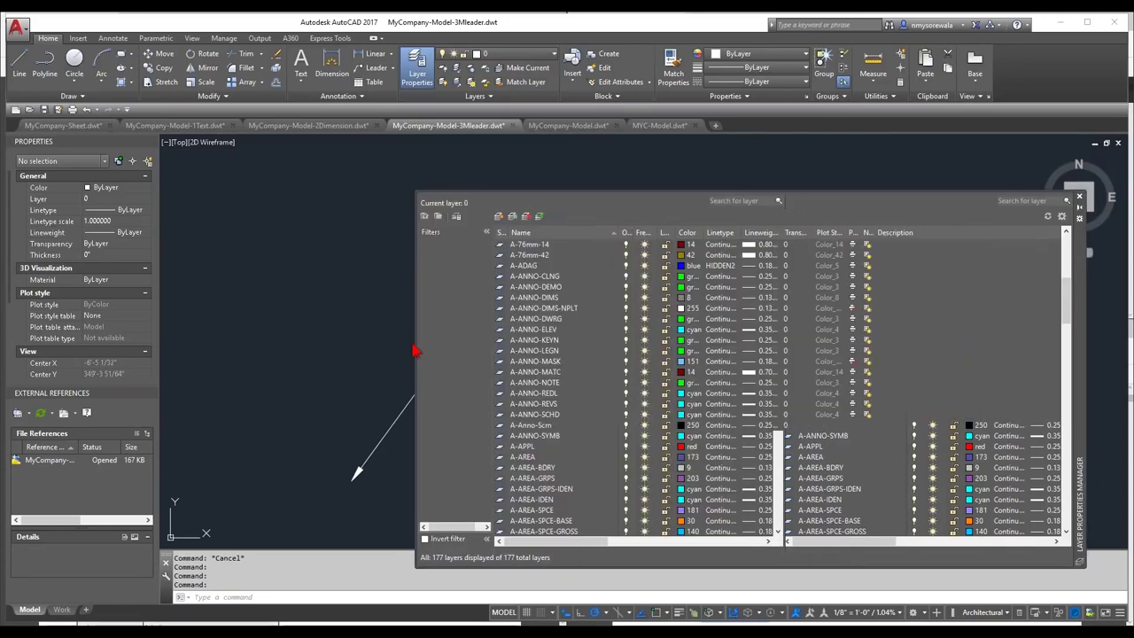
pyautogui.scroll(-15, 545, 429)
pyautogui.scroll(-15, 546, 445)
pyautogui.scroll(-7, 547, 443)
pyautogui.scroll(-5, 547, 470)
# Step: Set the A-WALL layer's lineweight to 0.35 mm
pyautogui.click(526, 341)
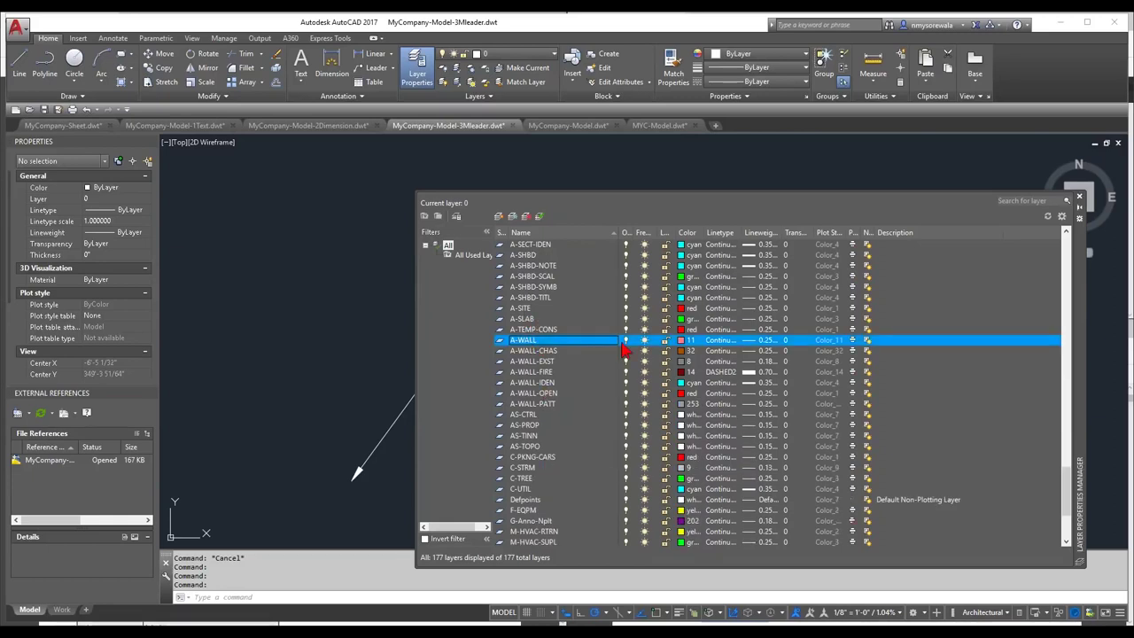
pyautogui.click(771, 348)
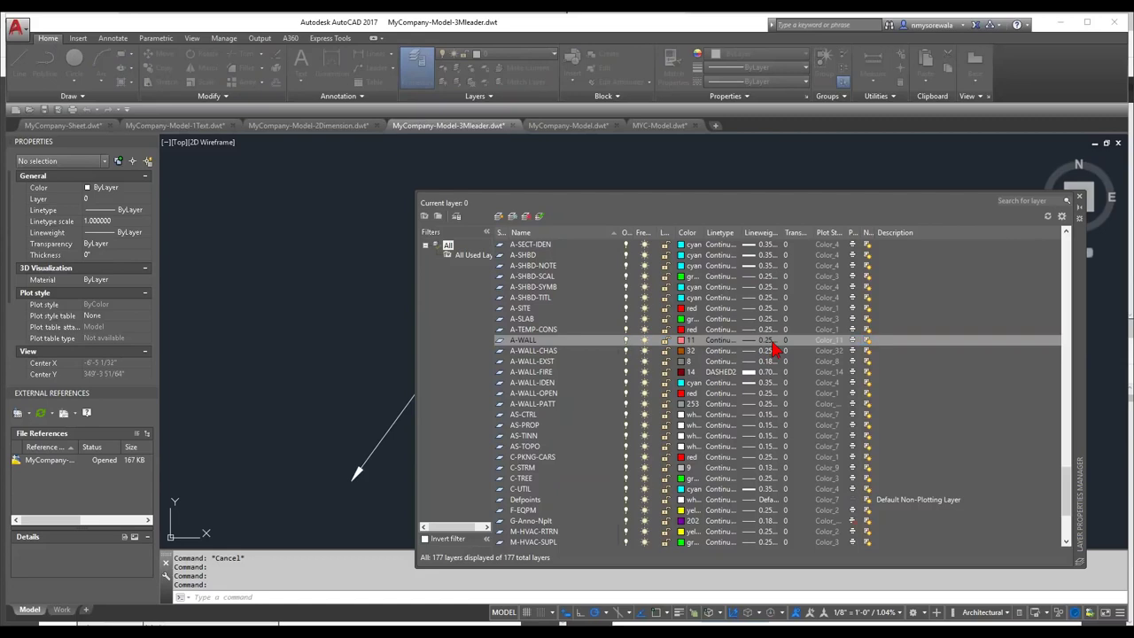
pyautogui.click(520, 351)
pyautogui.click(515, 408)
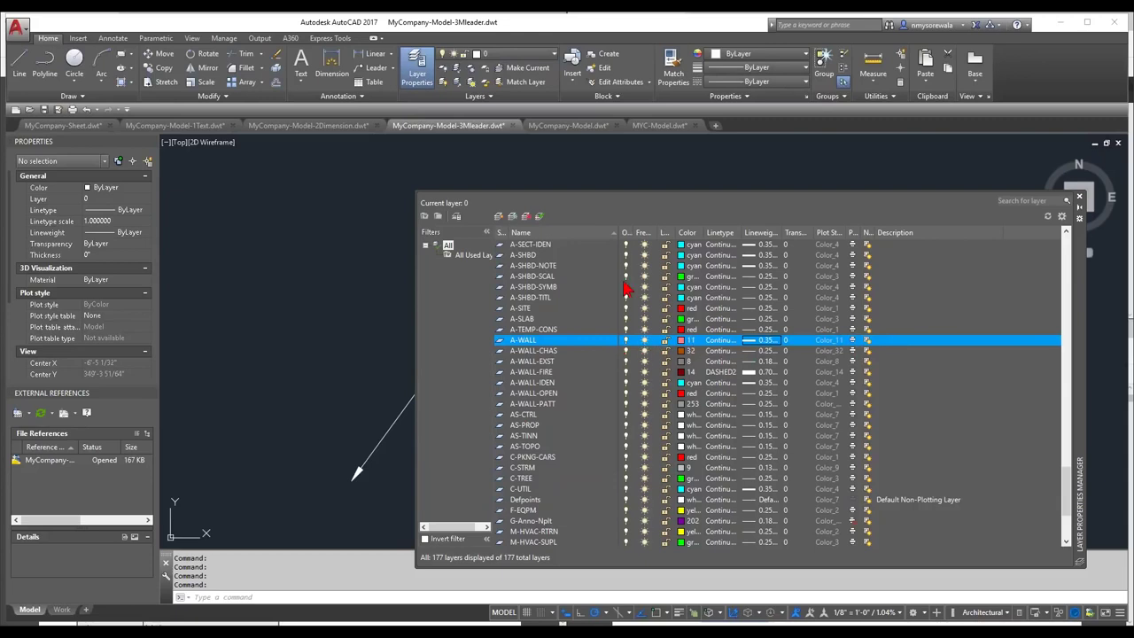
pyautogui.click(358, 264)
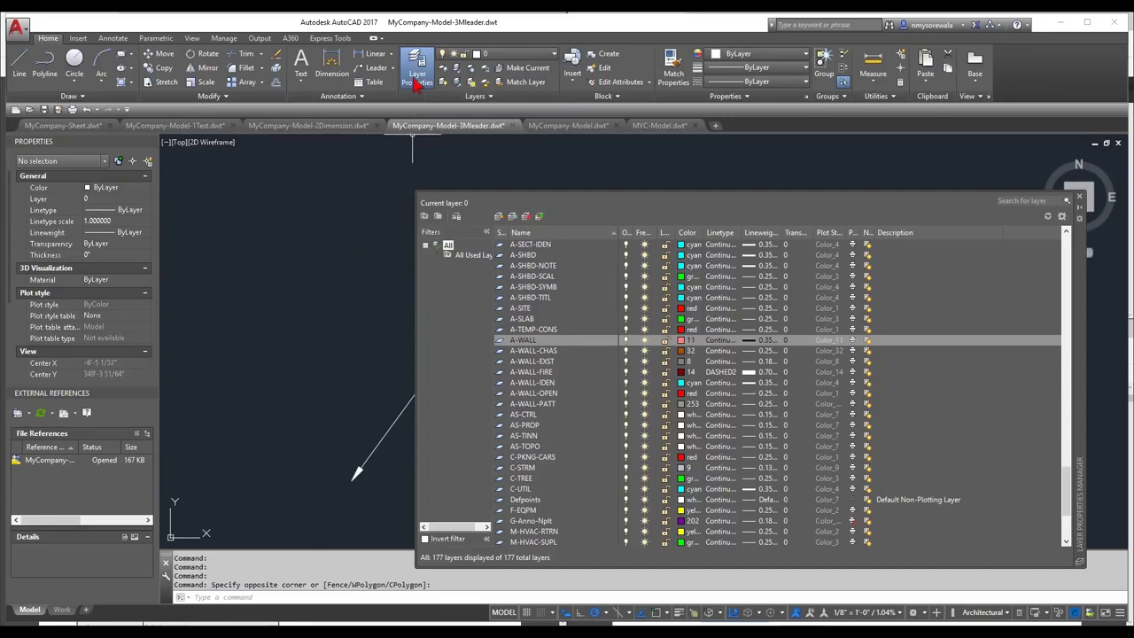
# Step: In the MYC-Model drawing, create a new layer named A-WALL
pyautogui.click(660, 126)
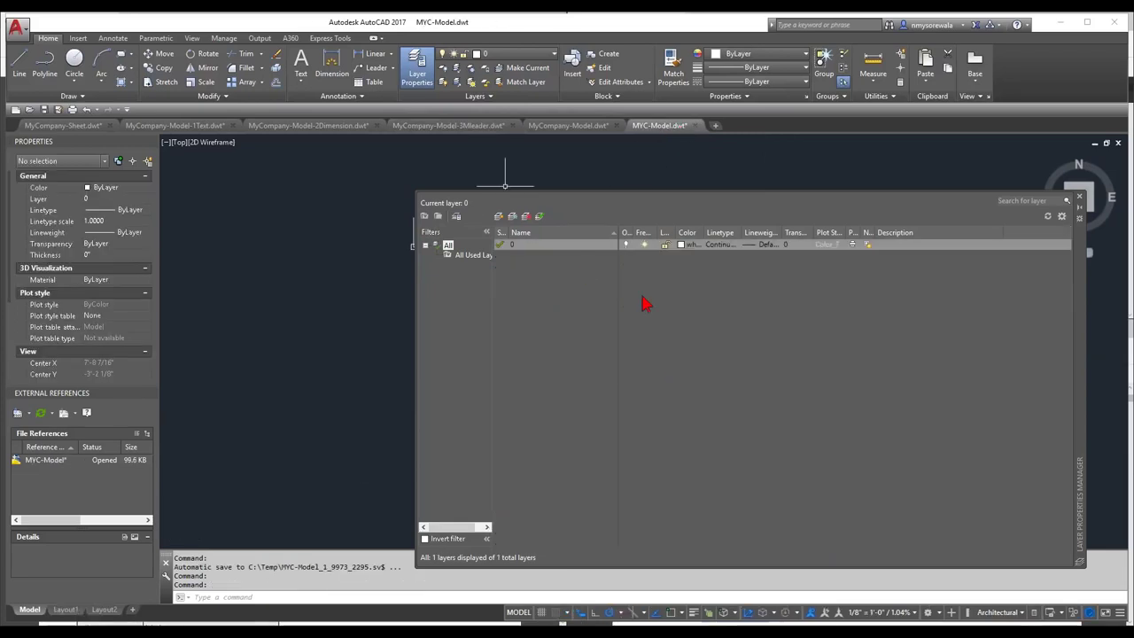
pyautogui.click(554, 248)
pyautogui.rightClick(550, 296)
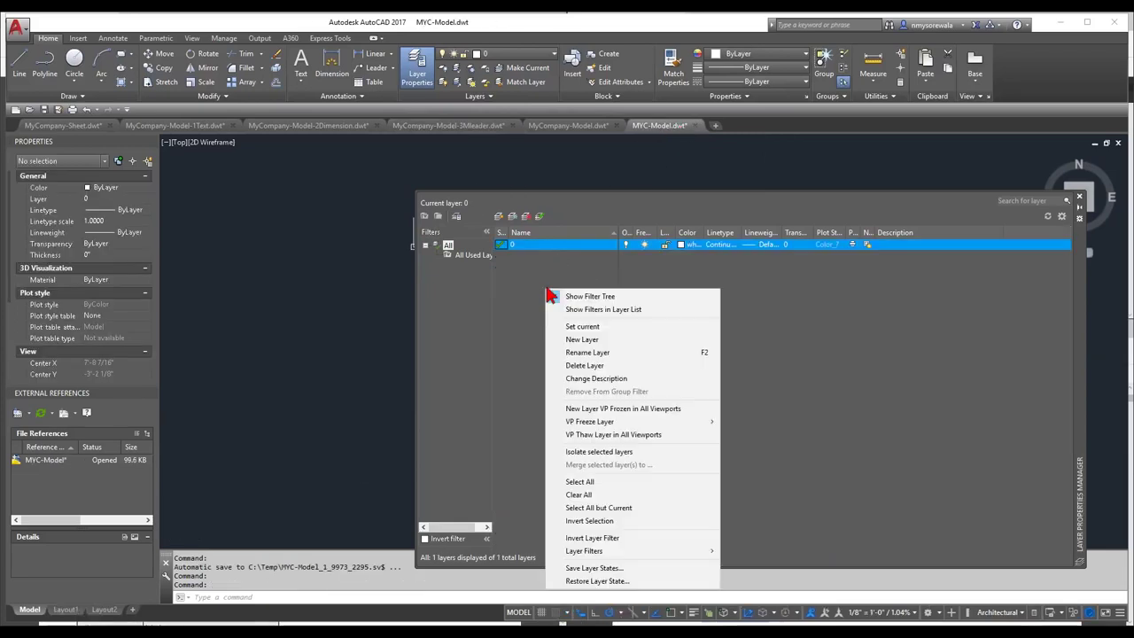
pyautogui.click(512, 258)
pyautogui.click(499, 217)
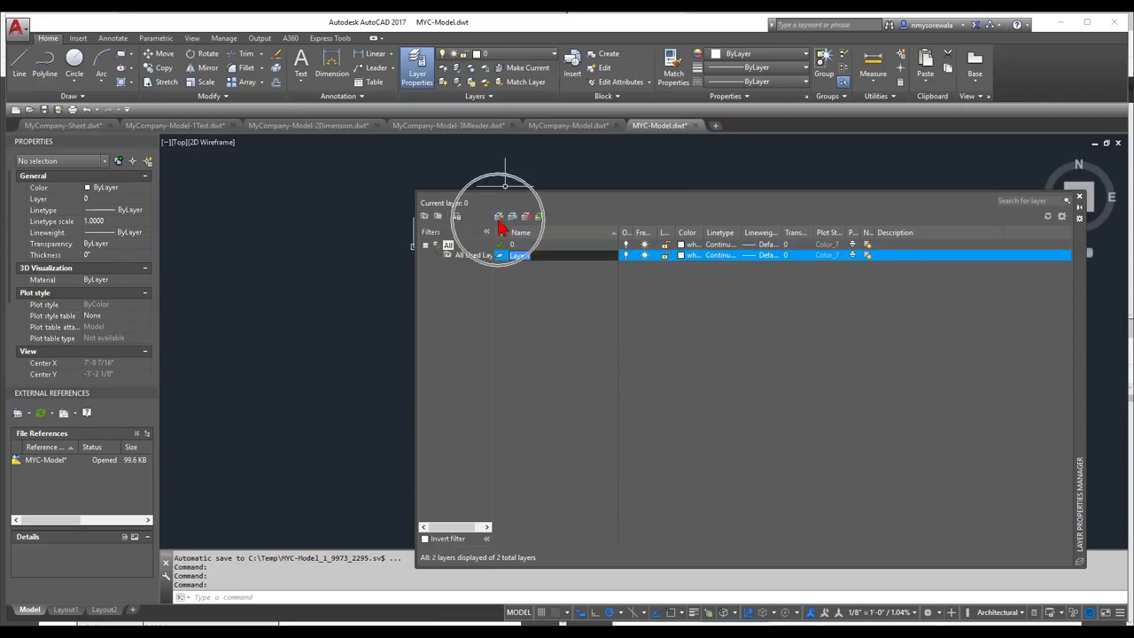
pyautogui.write('A-WALL')
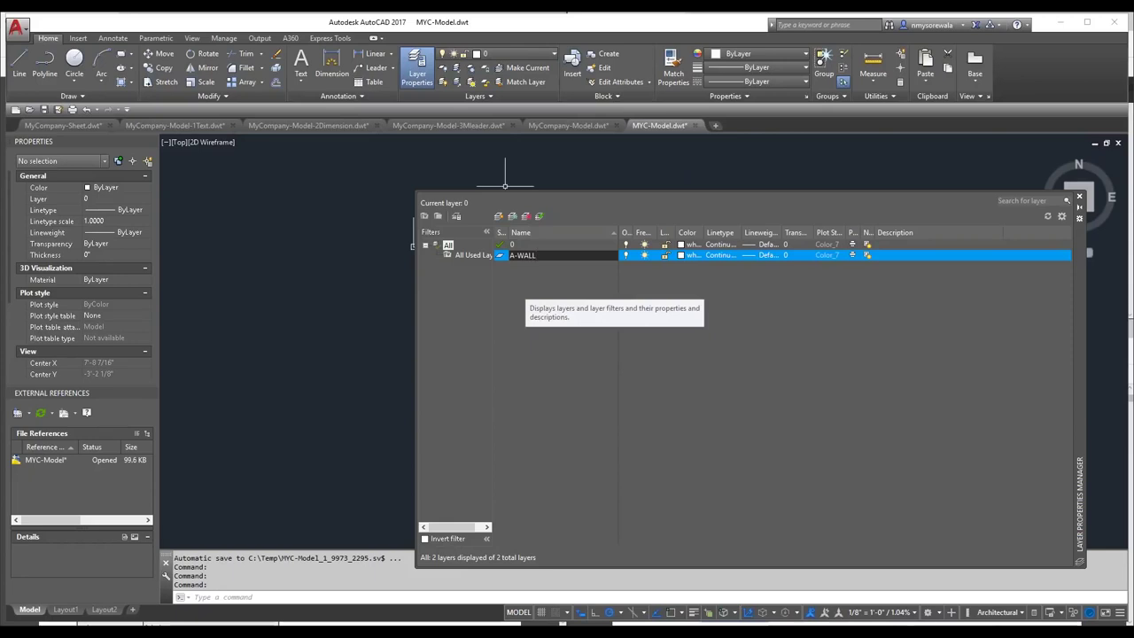
pyautogui.press('Return')
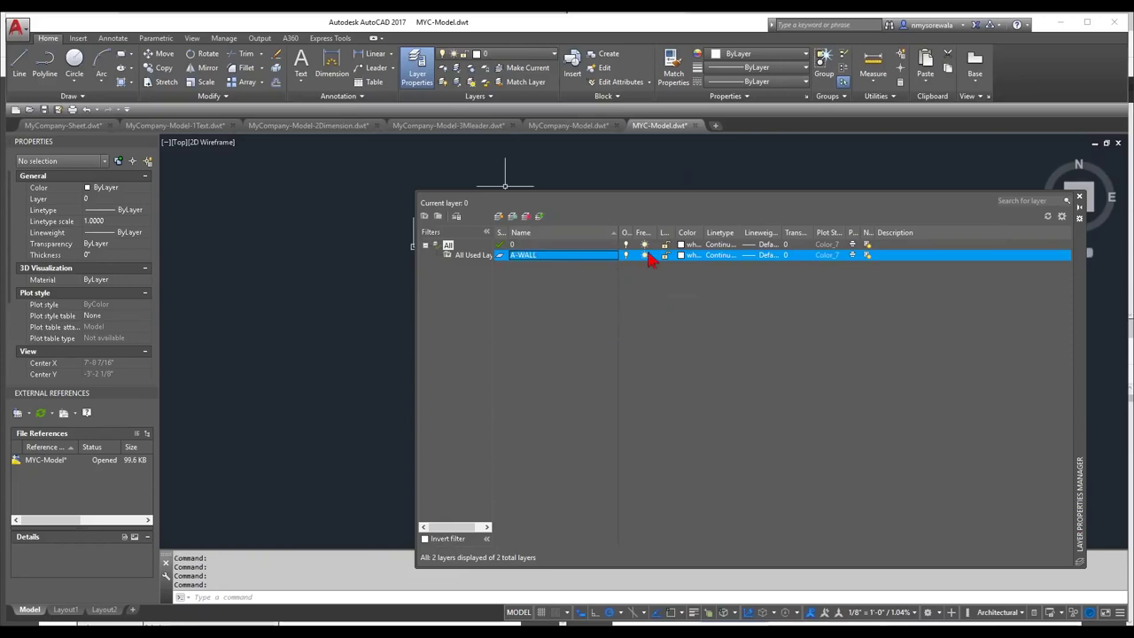
# Step: Give A-WALL magenta colour and 0.35 mm lineweight, and make it current
pyautogui.click(688, 256)
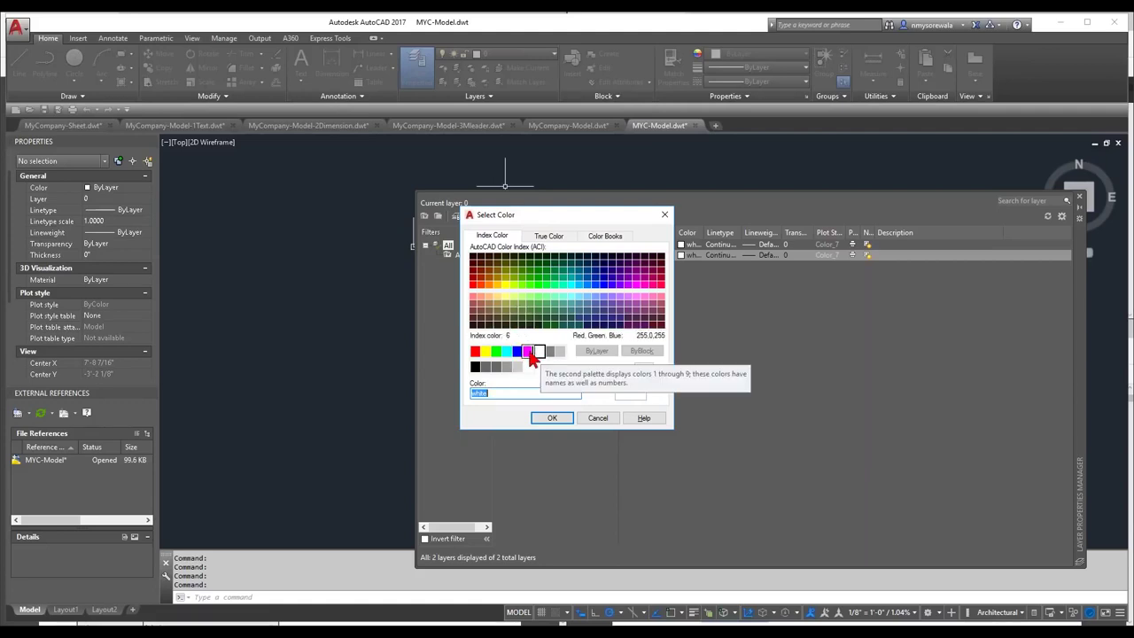
pyautogui.click(529, 351)
pyautogui.click(552, 417)
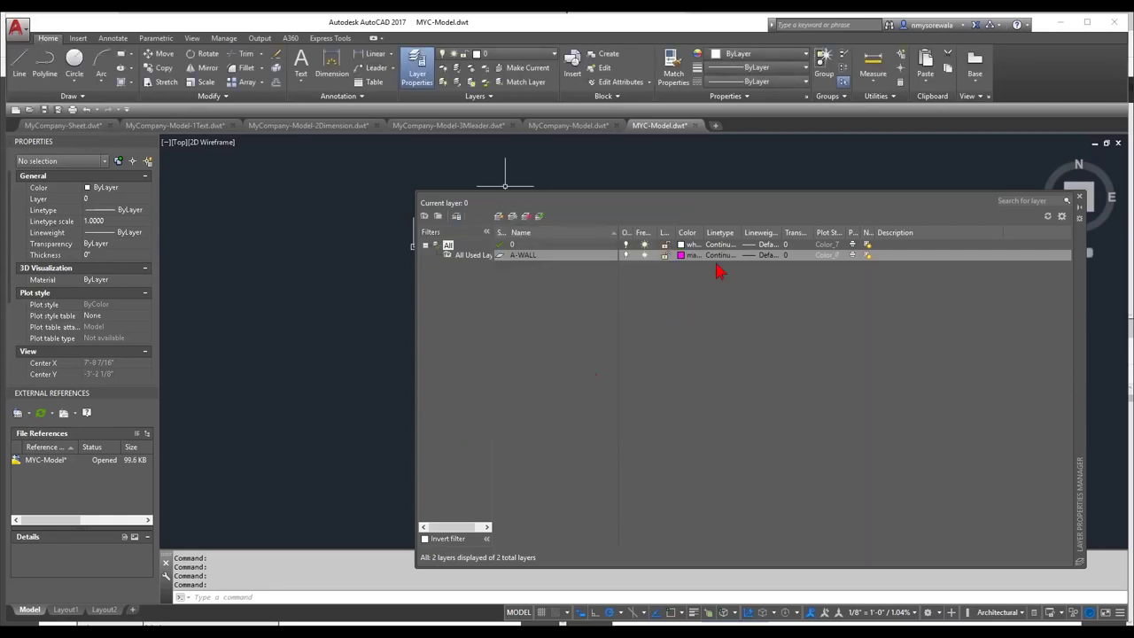
pyautogui.click(769, 256)
pyautogui.click(534, 351)
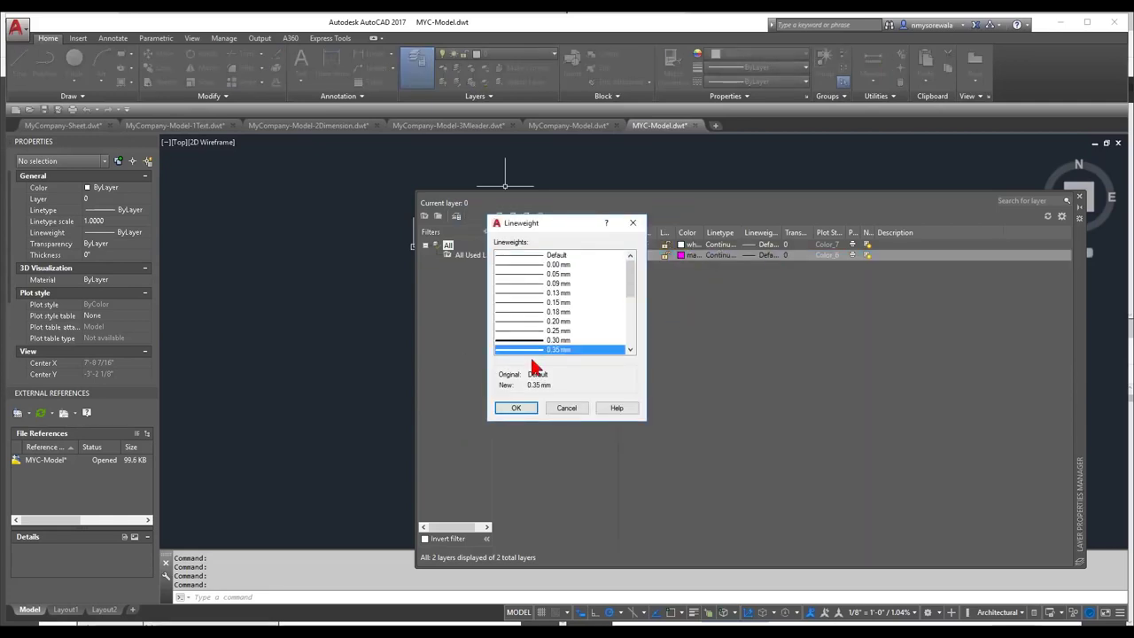
pyautogui.click(517, 411)
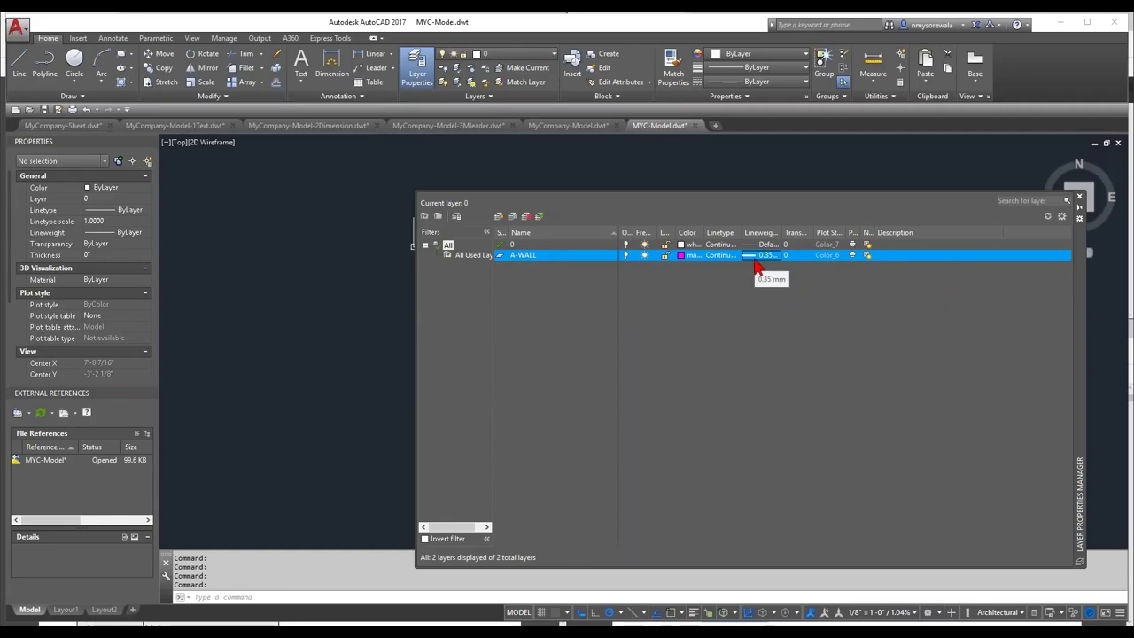
pyautogui.rightClick(547, 288)
pyautogui.click(582, 323)
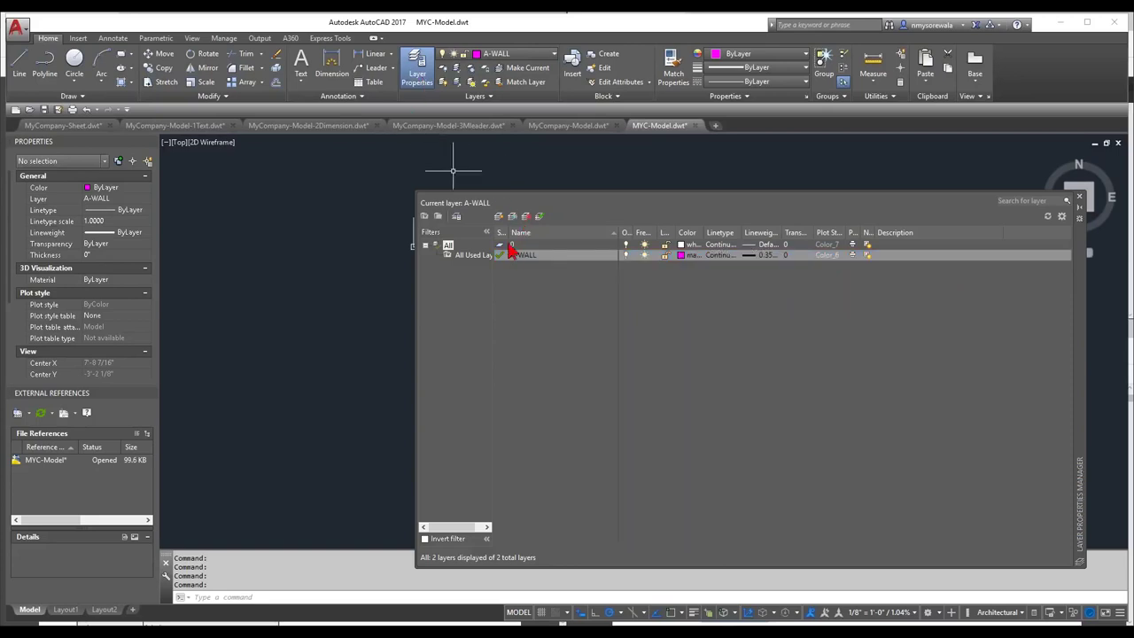
# Step: Create a new layer named G-NPLT
pyautogui.click(500, 216)
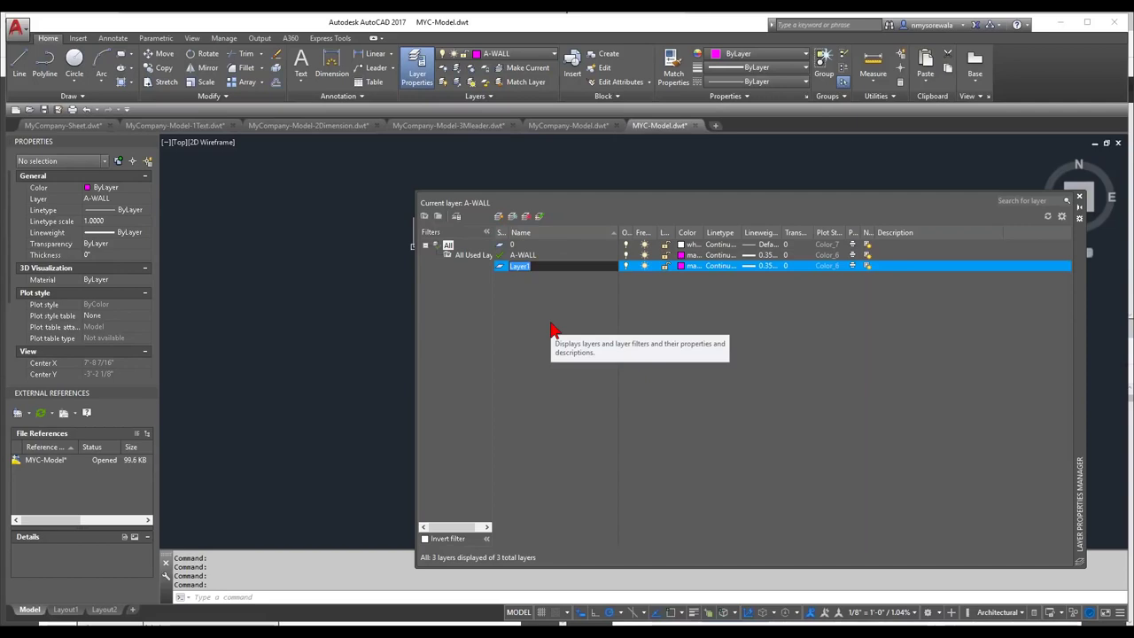
pyautogui.press('BackSpace')
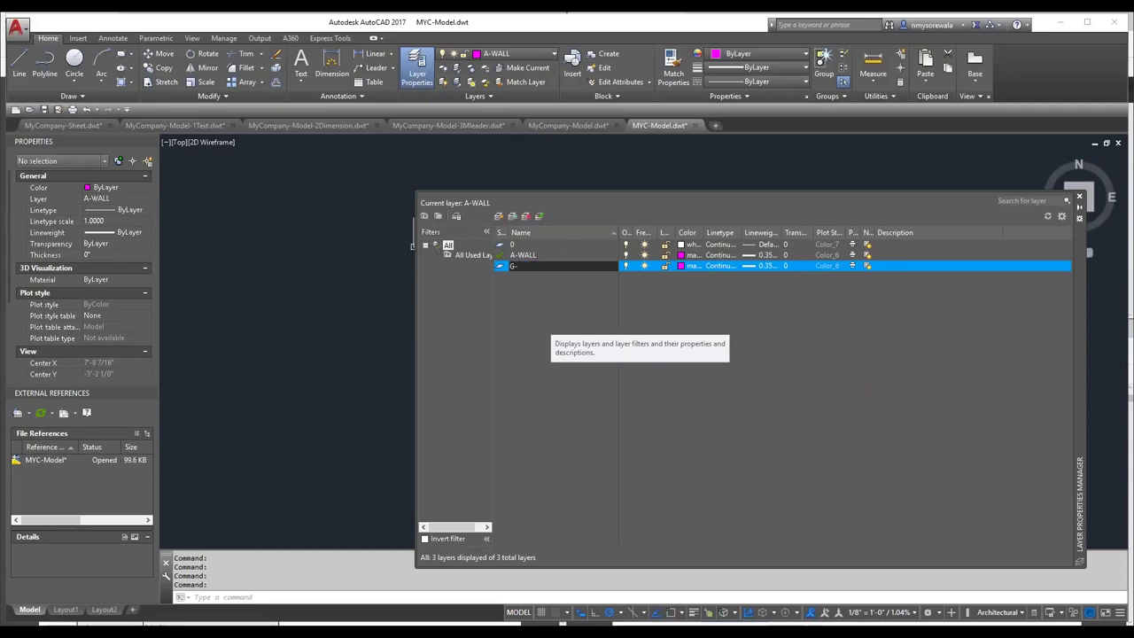
pyautogui.write('G-NPLT')
pyautogui.press('Return')
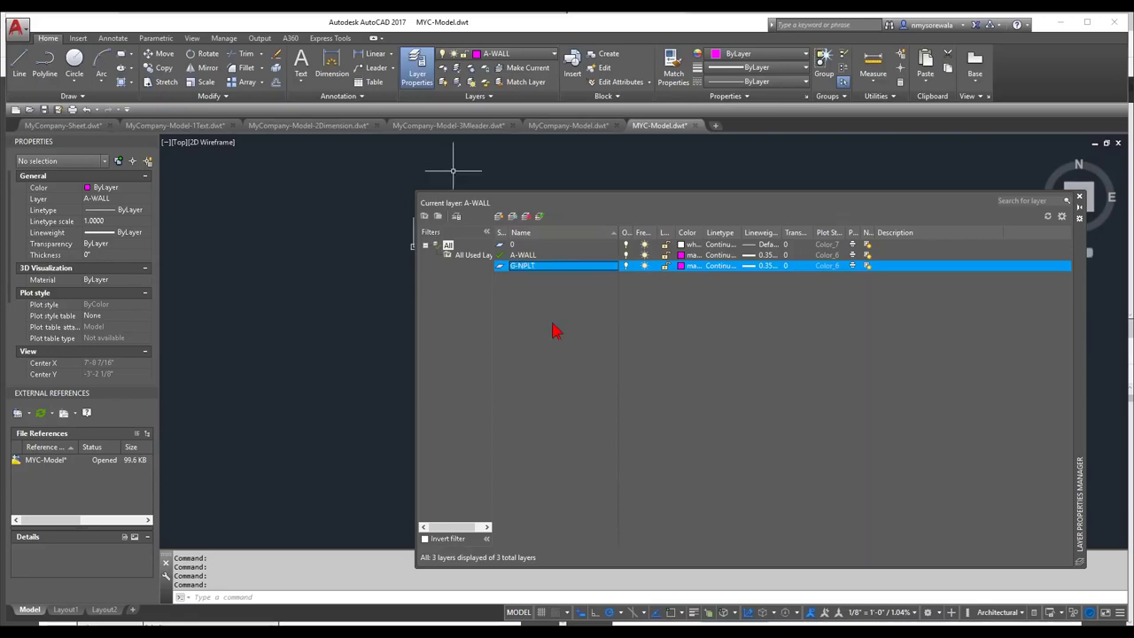
# Step: Toggle G-NPLT's plot setting and give it Default lineweight and colour 101
pyautogui.click(852, 266)
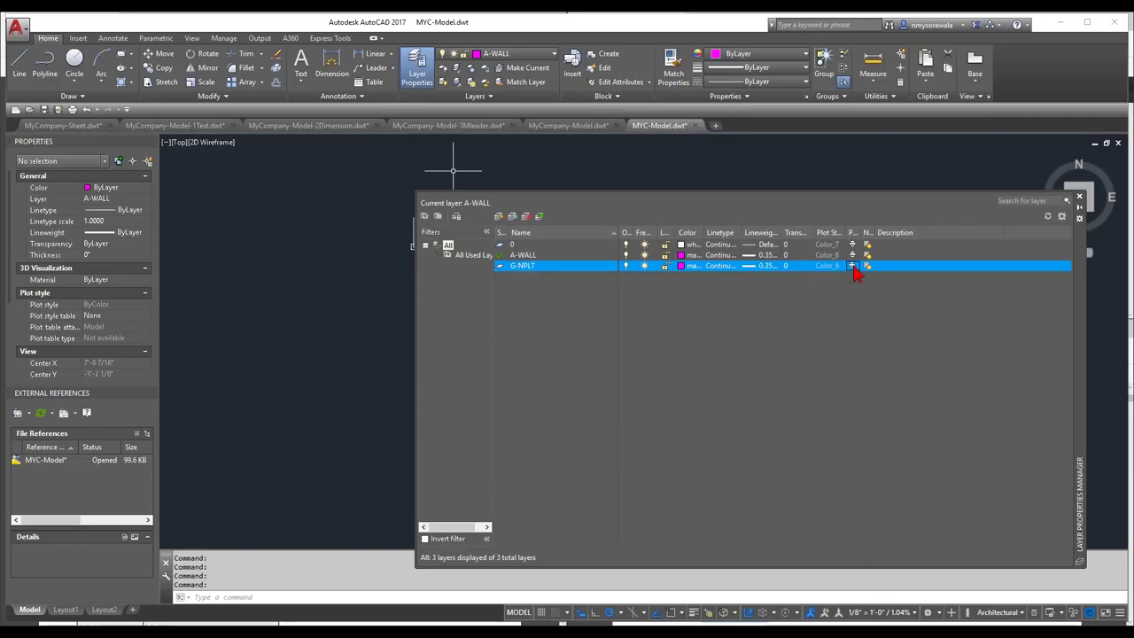
pyautogui.click(760, 269)
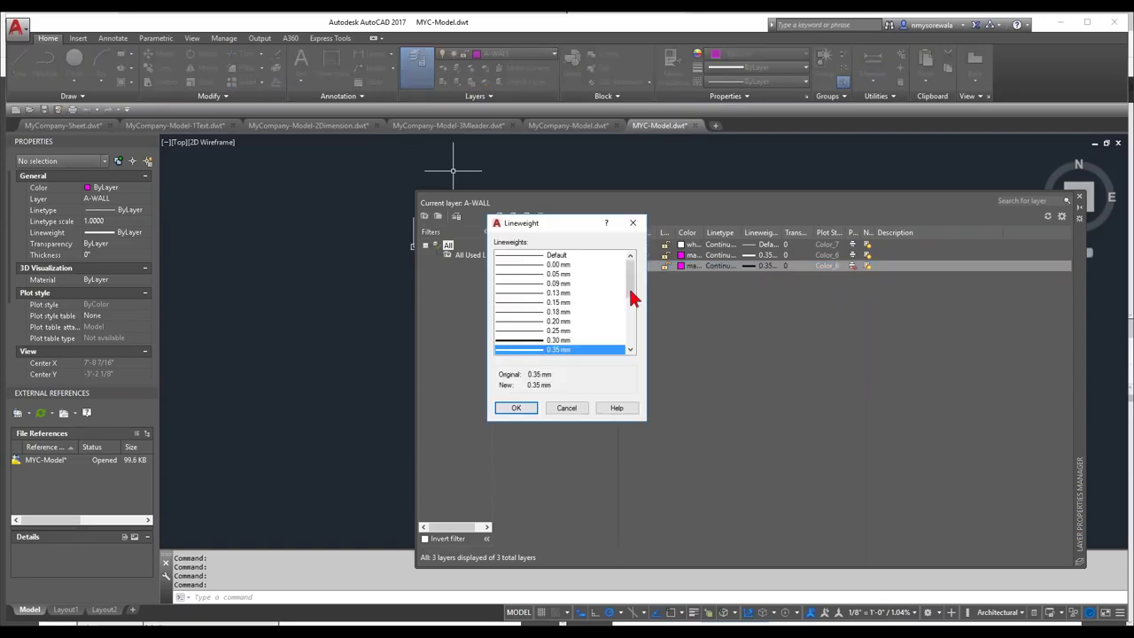
pyautogui.click(516, 408)
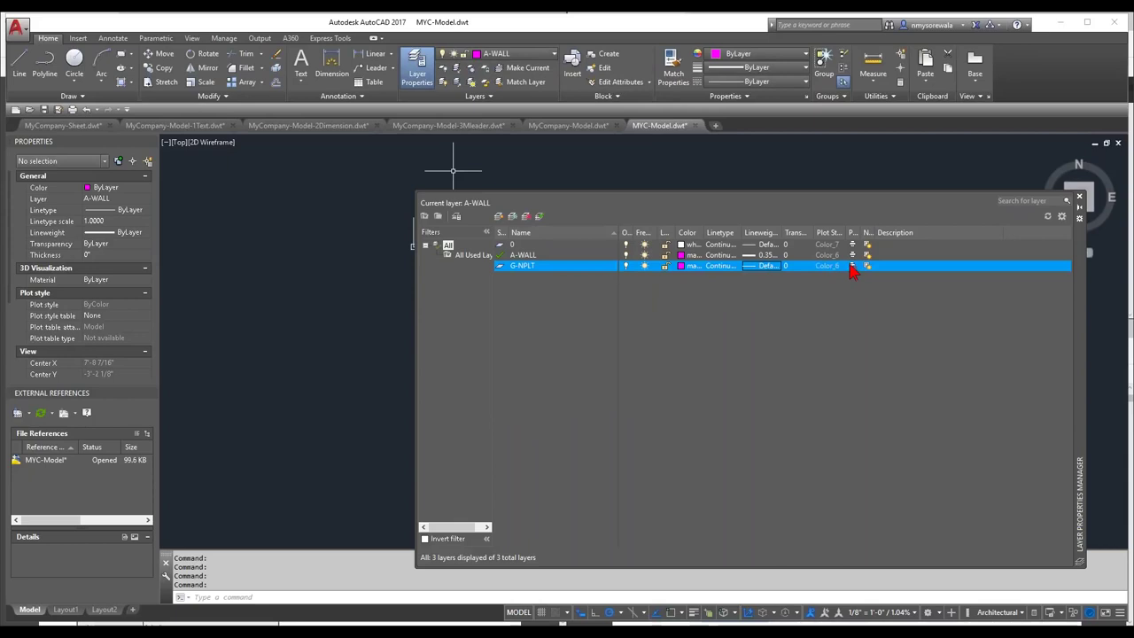
pyautogui.click(689, 269)
pyautogui.click(545, 296)
pyautogui.click(553, 421)
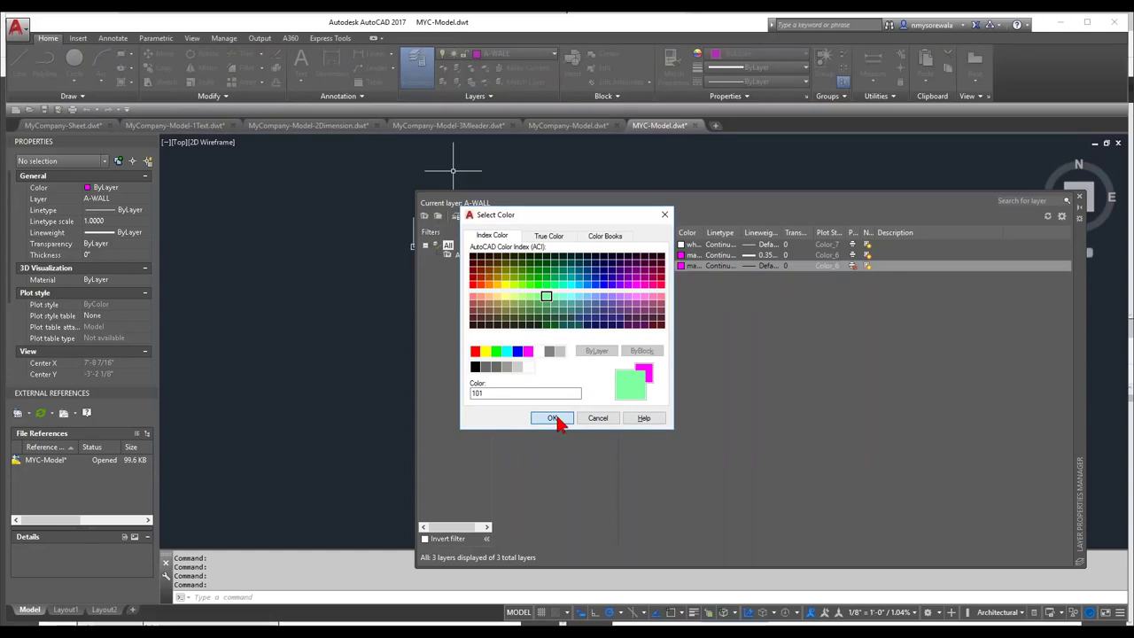
pyautogui.click(555, 423)
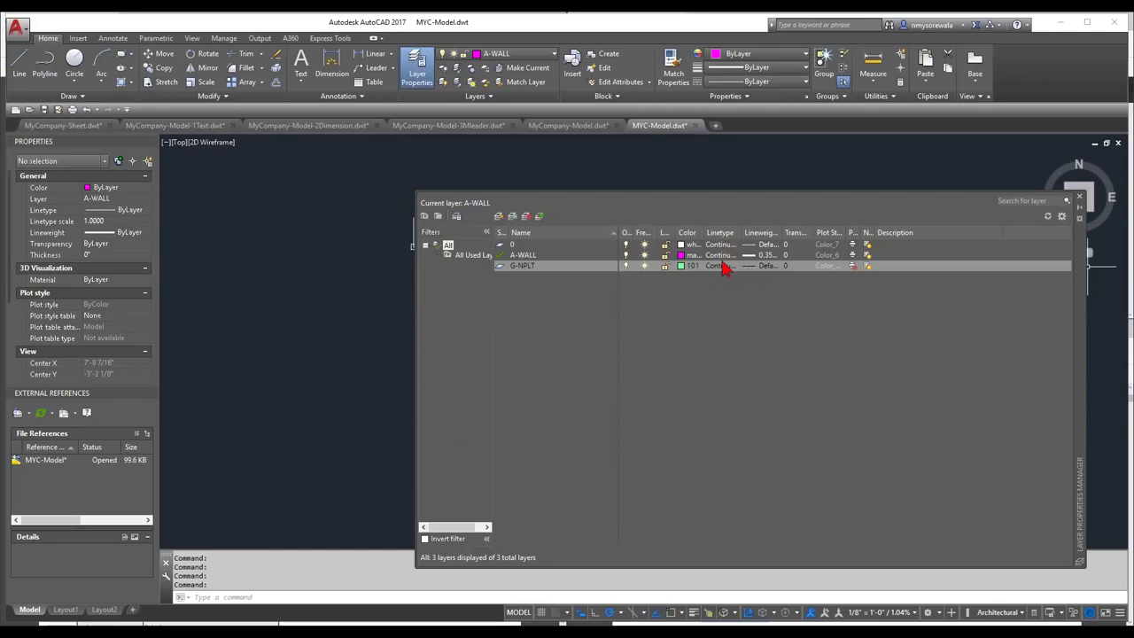
pyautogui.click(695, 171)
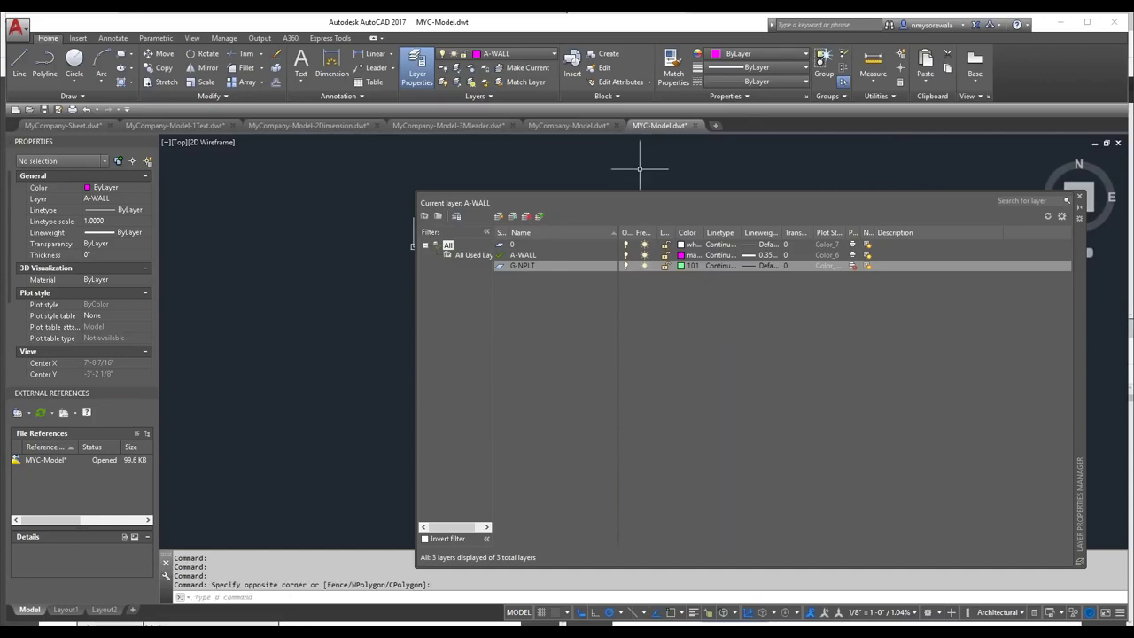
# Step: Switch to MyCompany-Model-3Mleader and reopen its layer list with LA
pyautogui.click(478, 130)
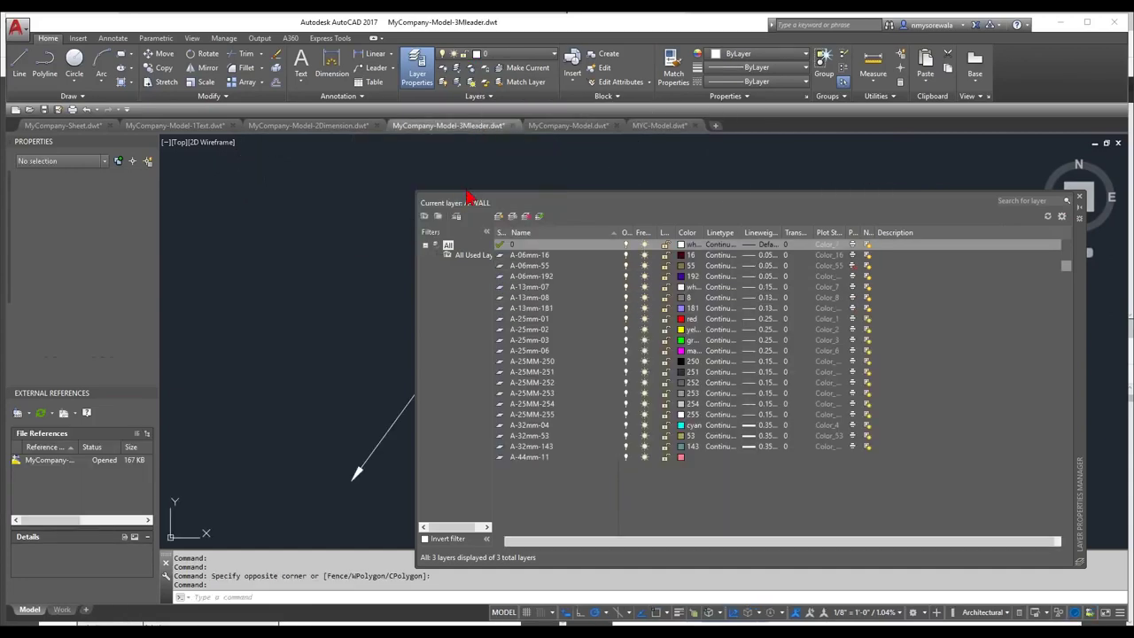
pyautogui.click(1080, 200)
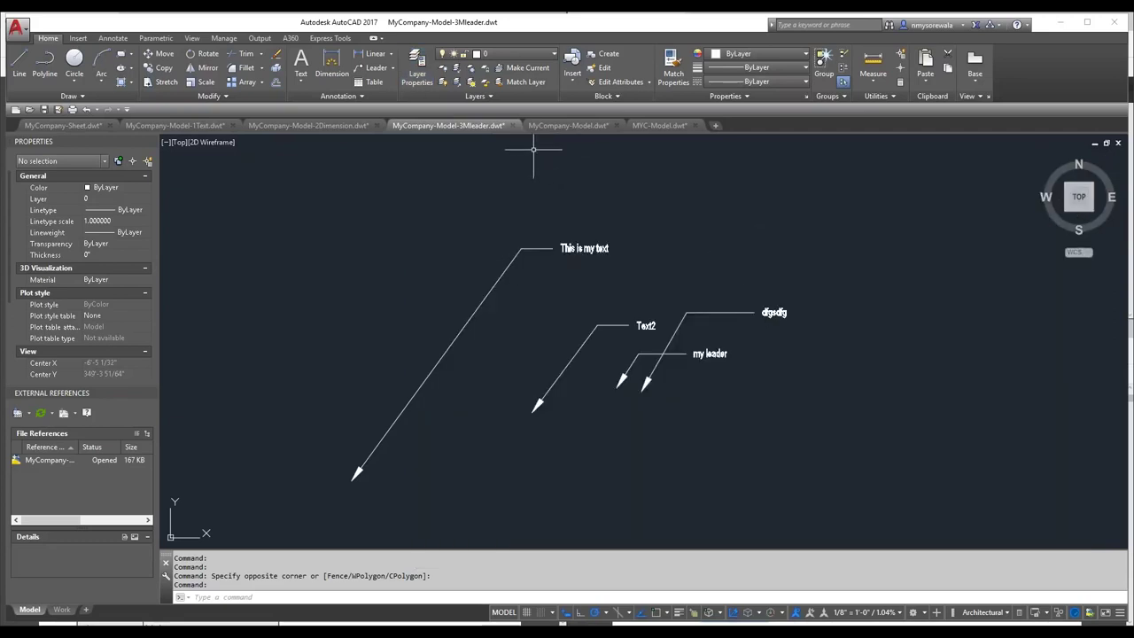
pyautogui.write('la')
pyautogui.press('Return')
# Step: Scroll through the layer list, selecting A-CLNG and A-25MM-254 along the way
pyautogui.scroll(-10, 620, 354)
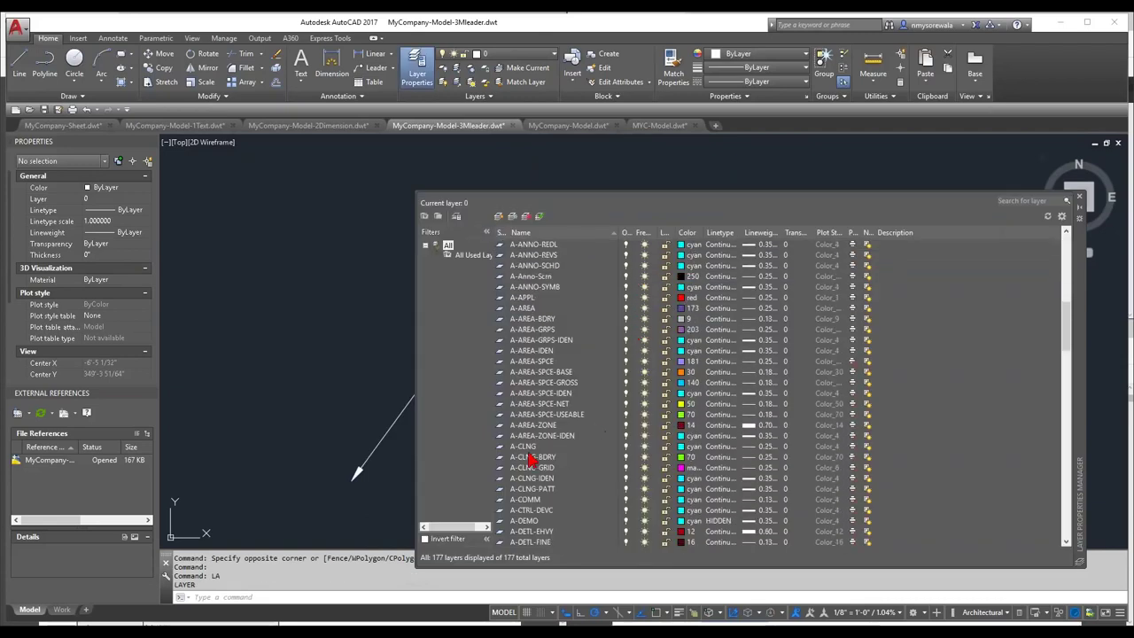
pyautogui.click(529, 446)
pyautogui.click(355, 340)
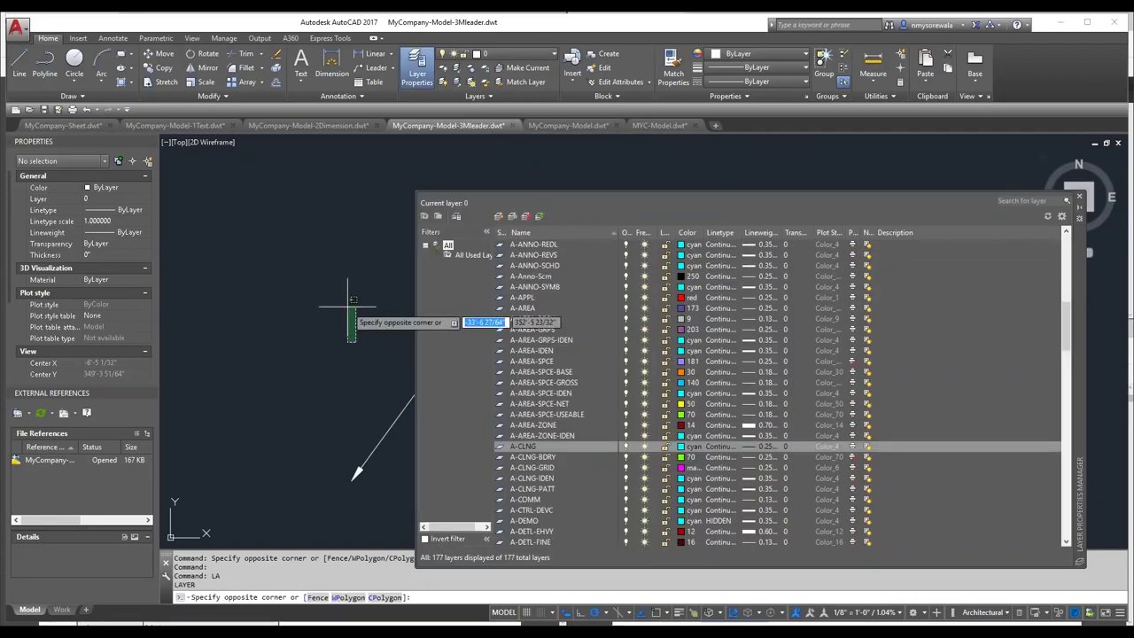
pyautogui.click(352, 301)
pyautogui.scroll(-4, 589, 375)
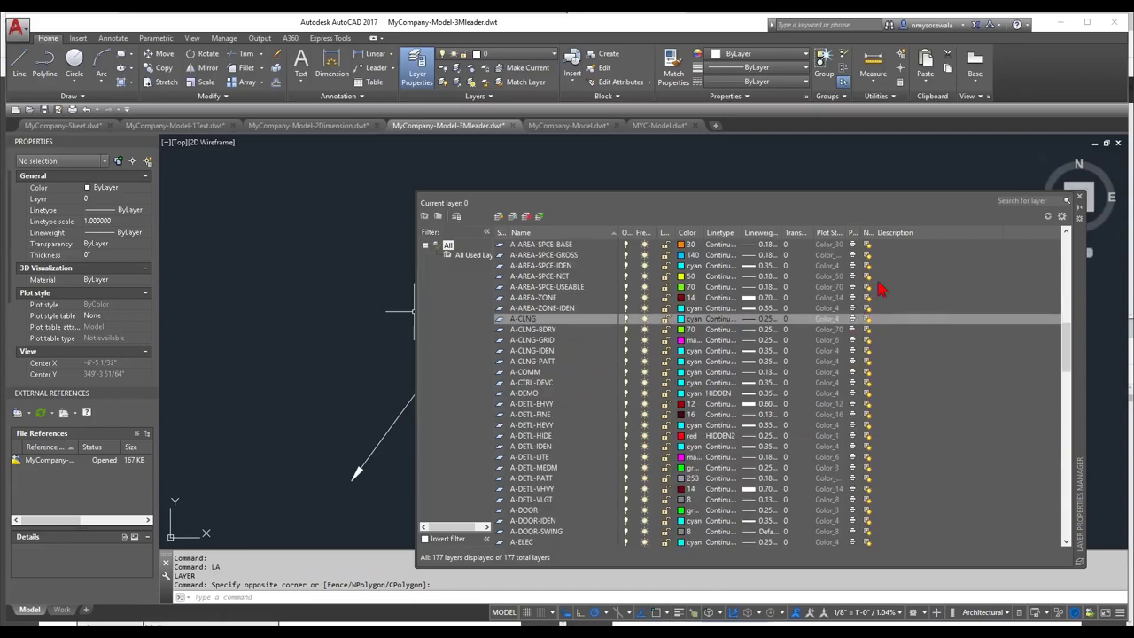
pyautogui.scroll(9, 894, 288)
pyautogui.scroll(5, 901, 286)
pyautogui.click(905, 298)
pyautogui.scroll(-8, 928, 420)
# Step: Give A-AREA-BDRY the description 'Area Boundary' and close the Layer Properties palette
pyautogui.click(894, 383)
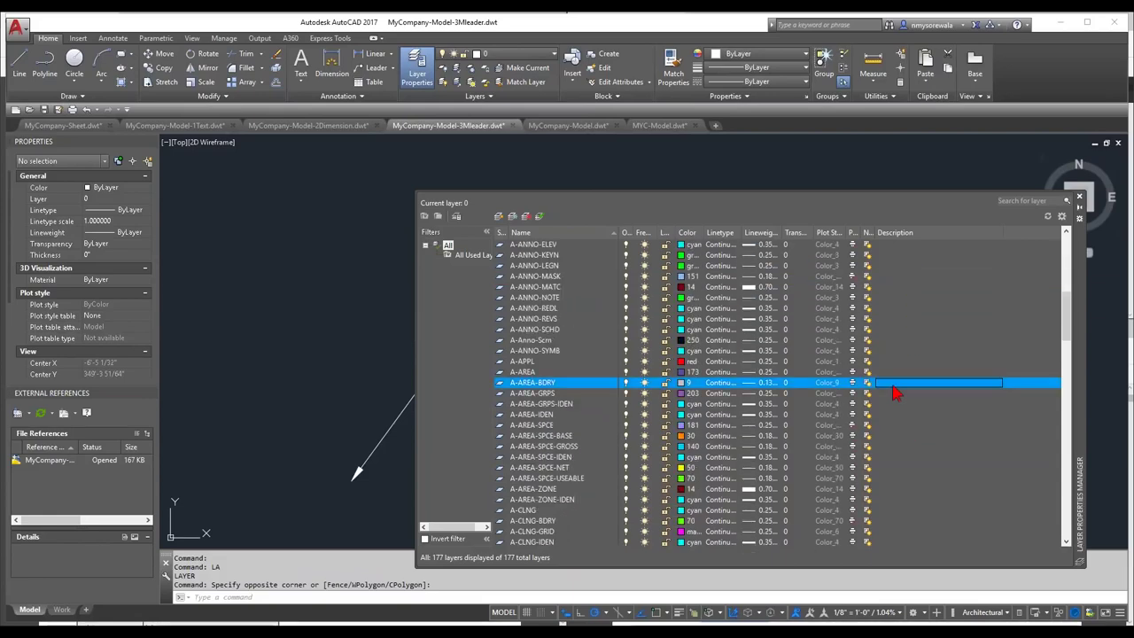
pyautogui.click(894, 382)
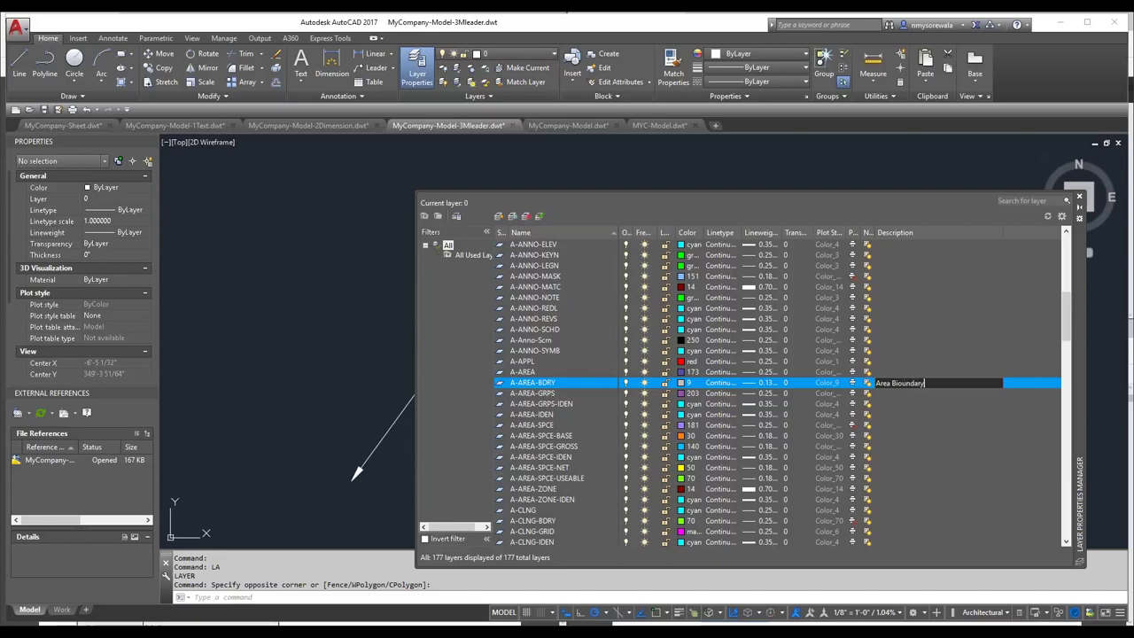
pyautogui.press('BackSpace')
pyautogui.press('BackSpace')
pyautogui.write('o')
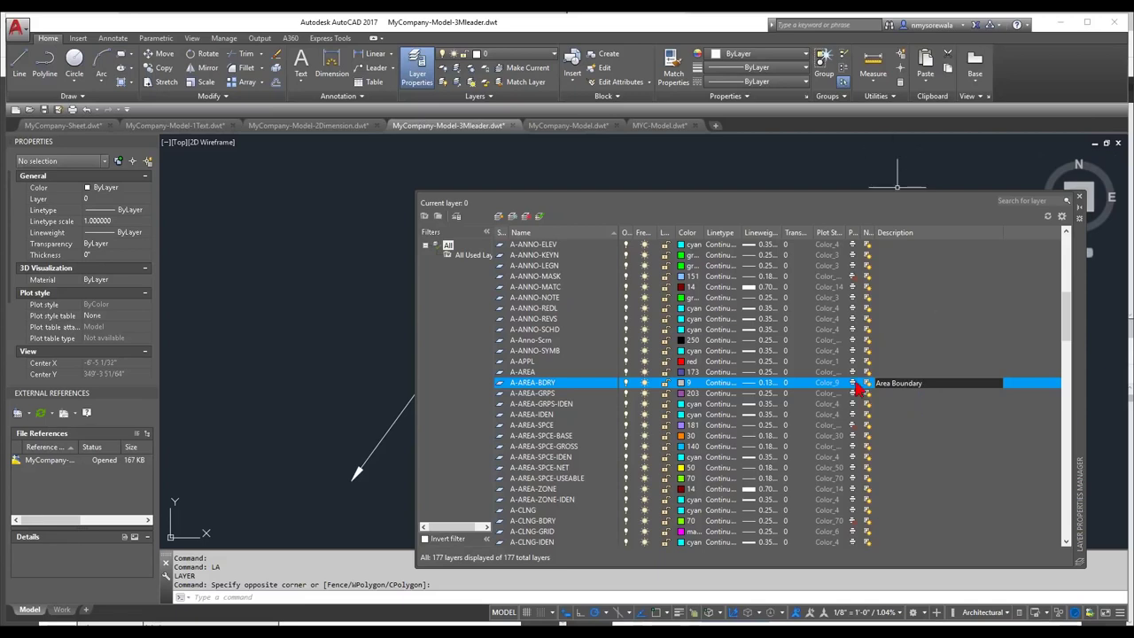
pyautogui.click(547, 362)
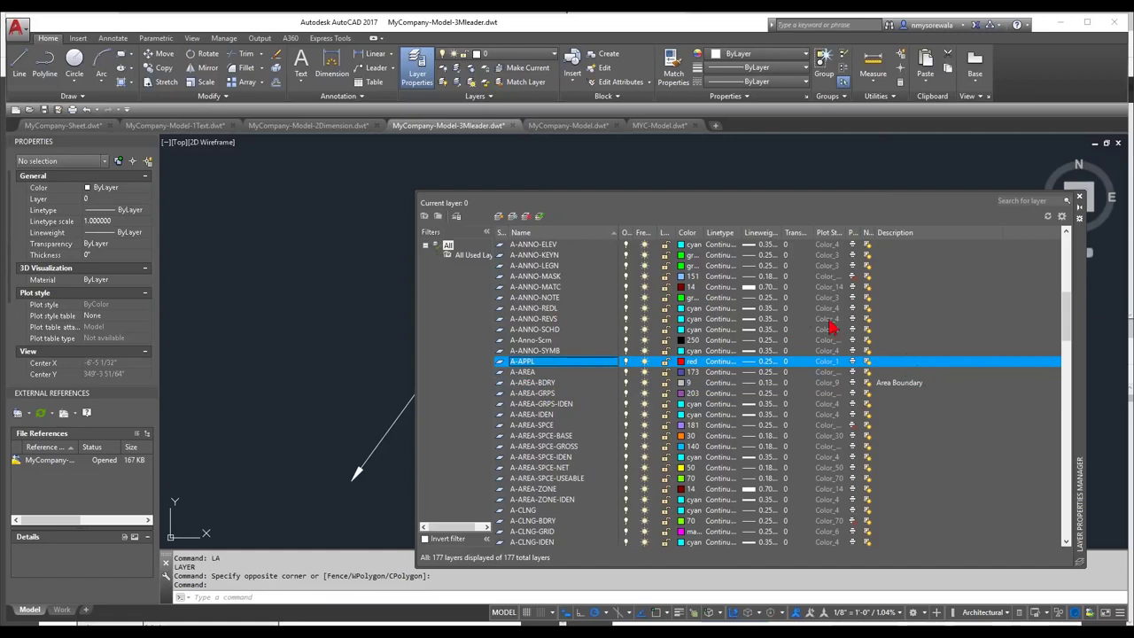
pyautogui.doubleClick(901, 363)
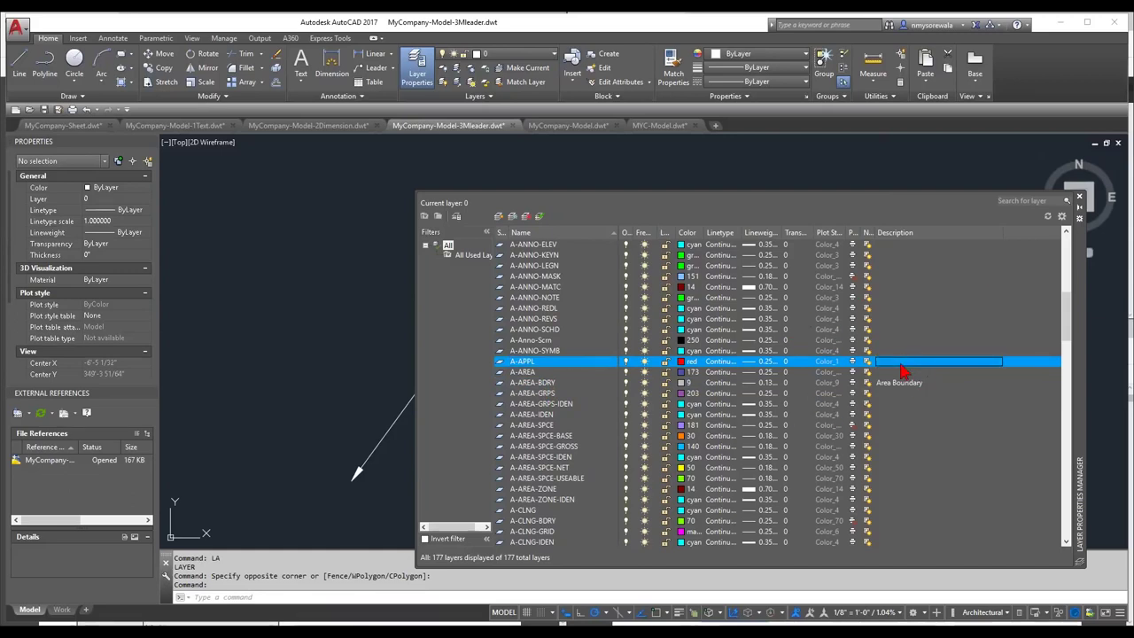
pyautogui.click(1079, 196)
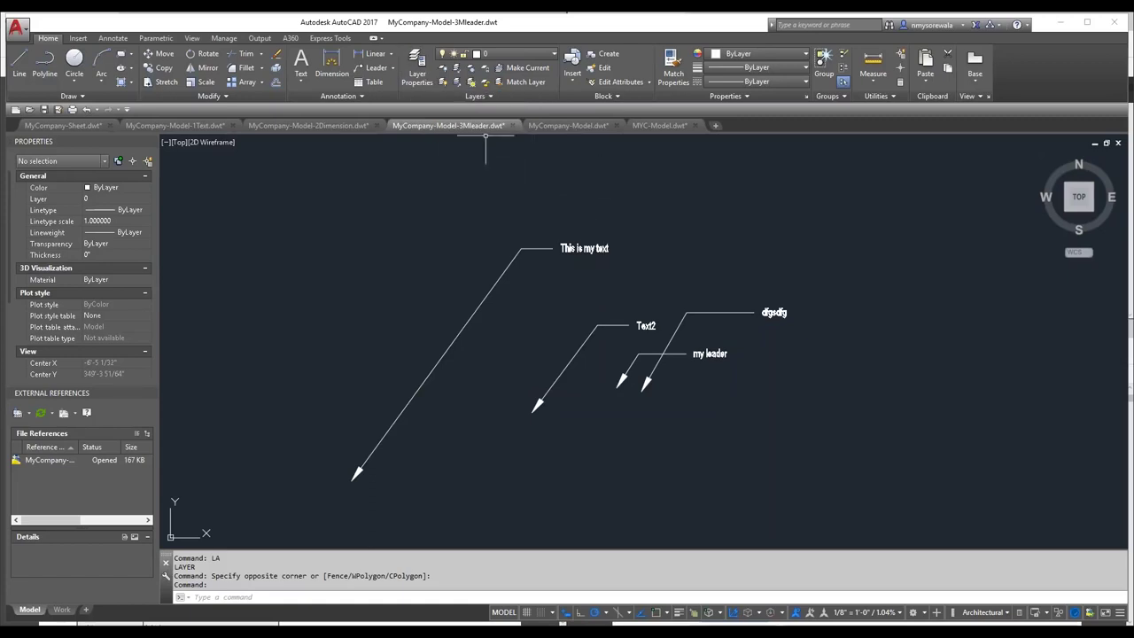
# Step: In MyCompany-Model.dwt, place a test multileader with MC_AN_BLK style and tag 1
pyautogui.click(550, 127)
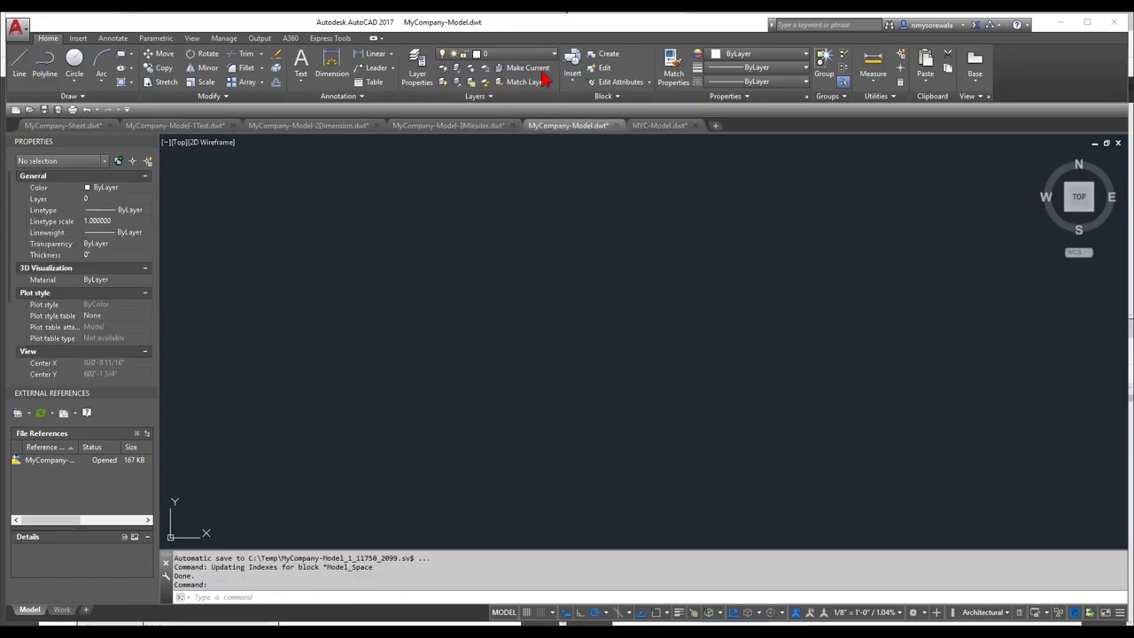
pyautogui.click(115, 38)
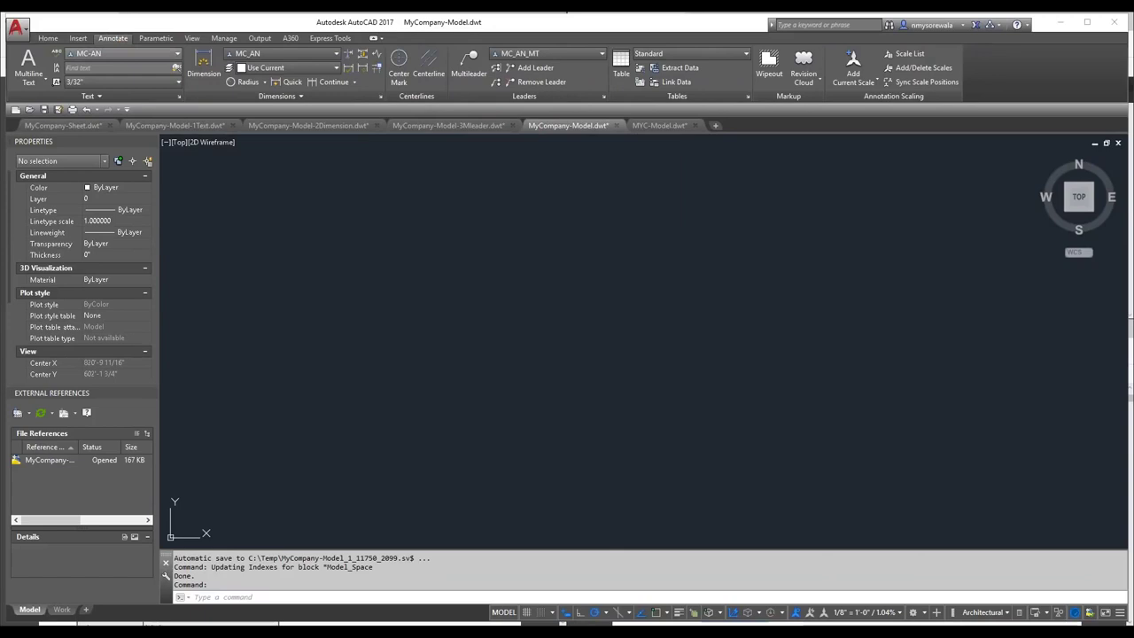
pyautogui.click(472, 81)
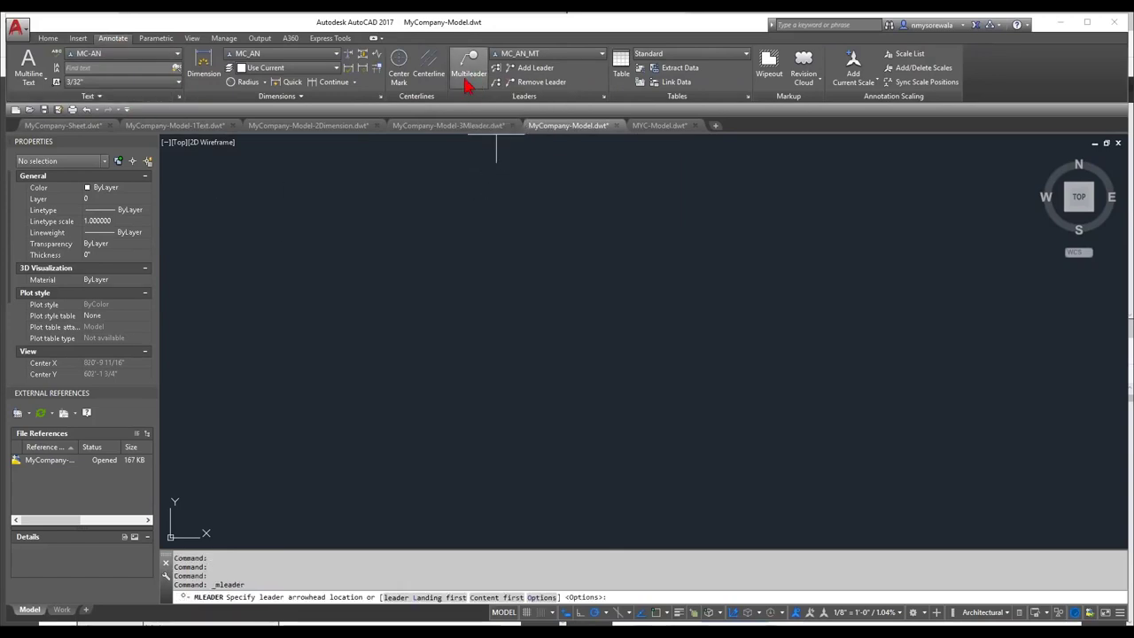
pyautogui.click(536, 54)
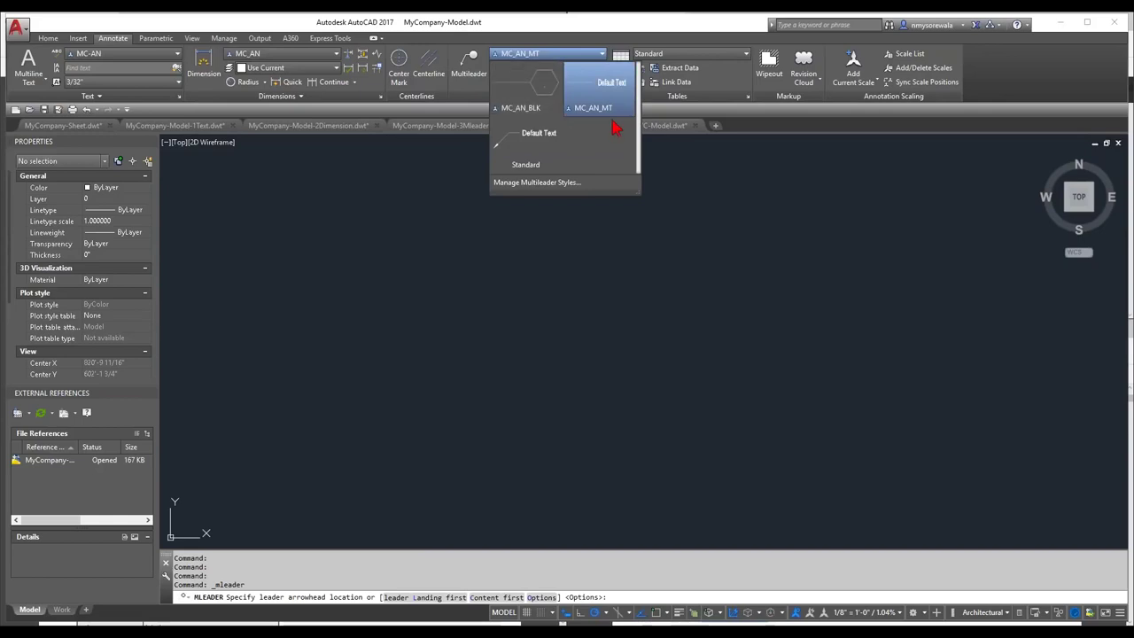
pyautogui.press('Escape')
pyautogui.click(459, 73)
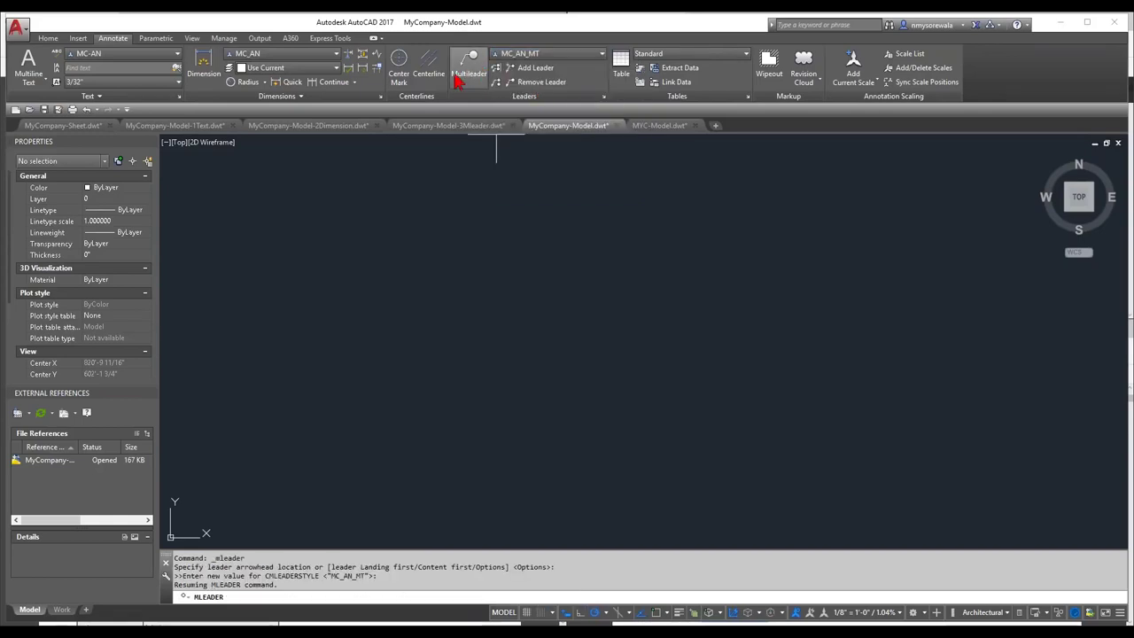
pyautogui.click(557, 411)
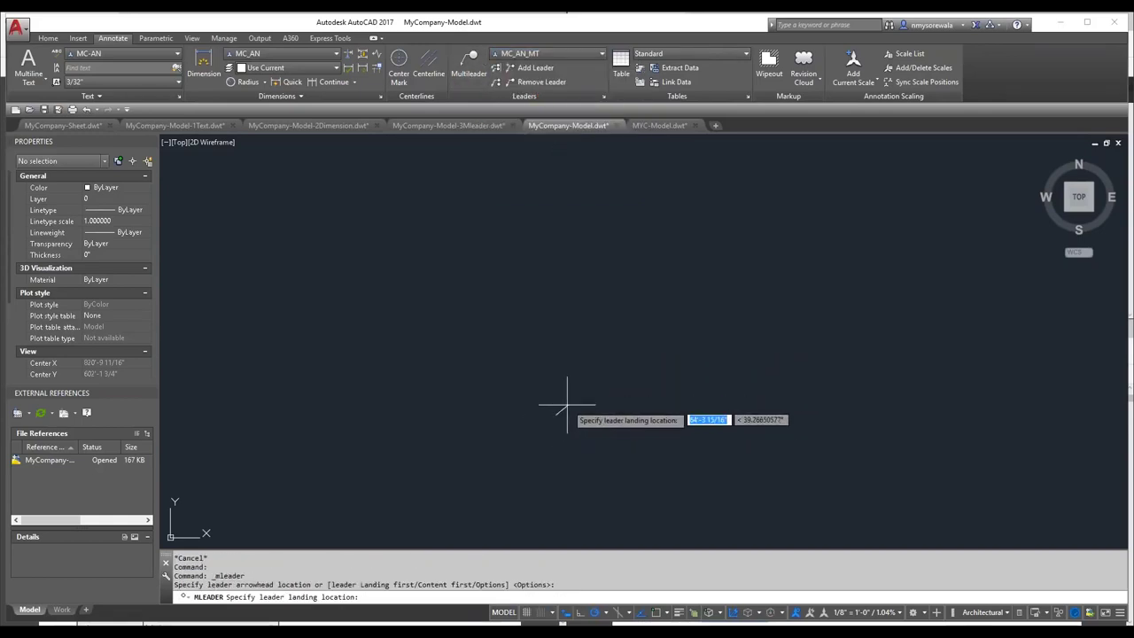
pyautogui.click(566, 404)
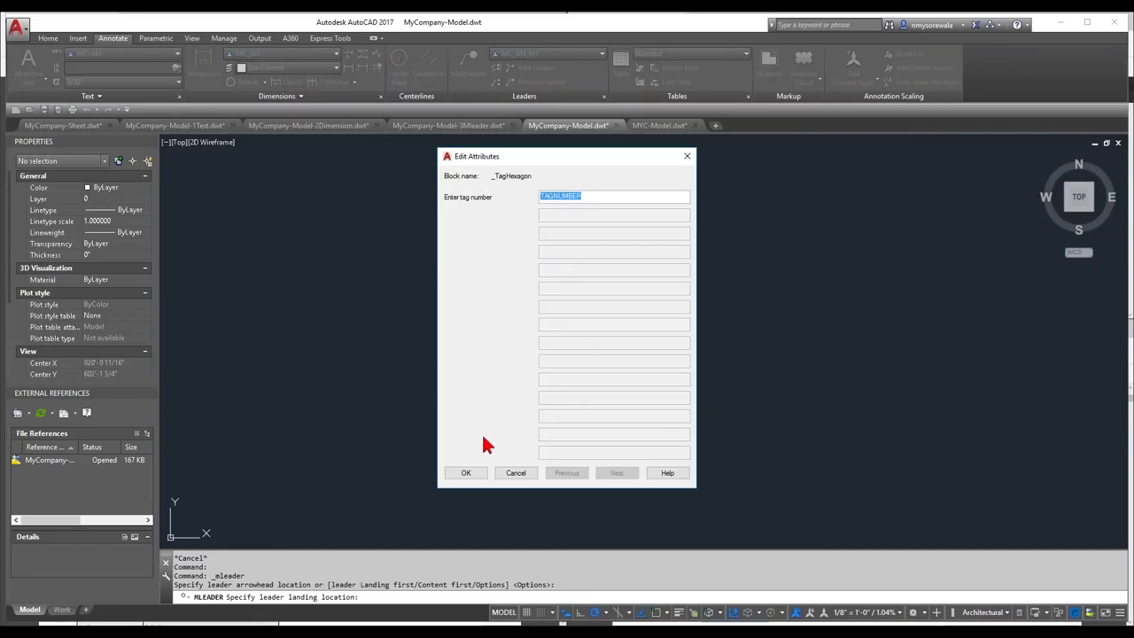
pyautogui.write('1')
pyautogui.click(466, 472)
# Step: Select the test hexagon-tag leader with a window and erase it
pyautogui.scroll(3, 565, 409)
pyautogui.scroll(5, 617, 325)
pyautogui.click(647, 327)
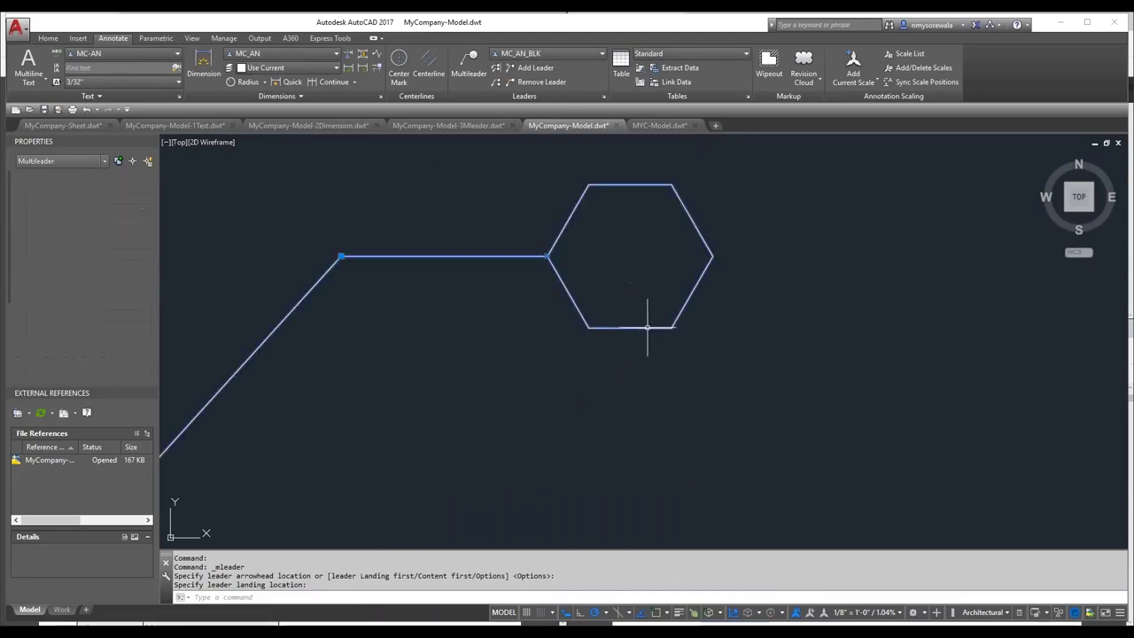
pyautogui.scroll(-8, 580, 266)
pyautogui.scroll(-5, 608, 306)
pyautogui.press('Escape')
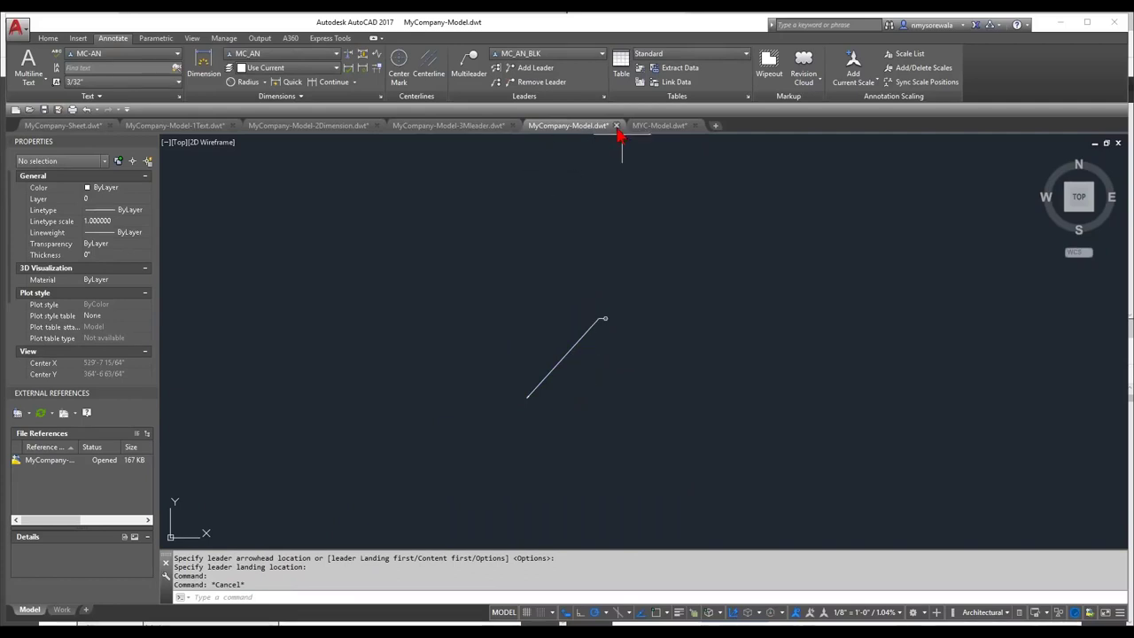
pyautogui.click(665, 387)
pyautogui.click(557, 284)
pyautogui.press('Delete')
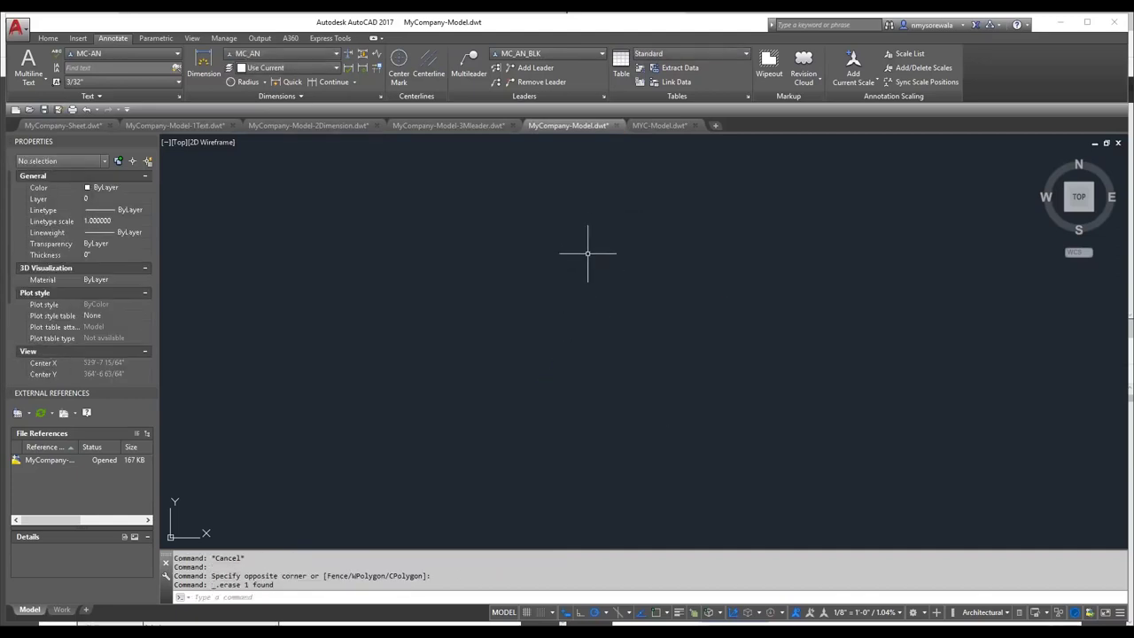
# Step: Browse the installed sample files into the Sheet Sets sample subfolders
pyautogui.click(17, 32)
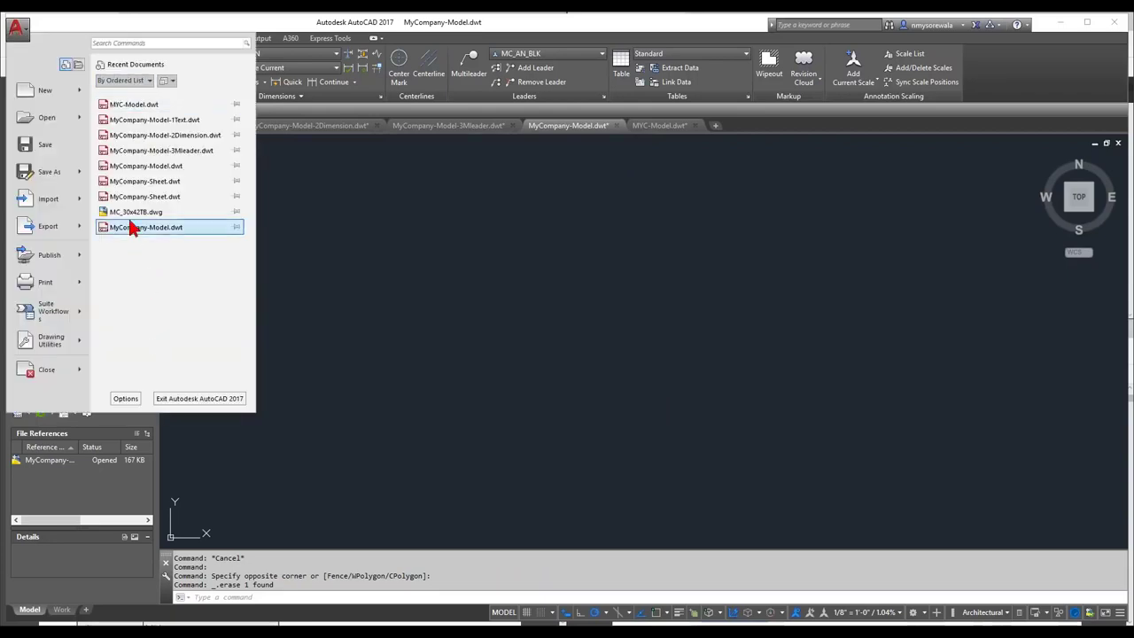
pyautogui.moveTo(63, 129)
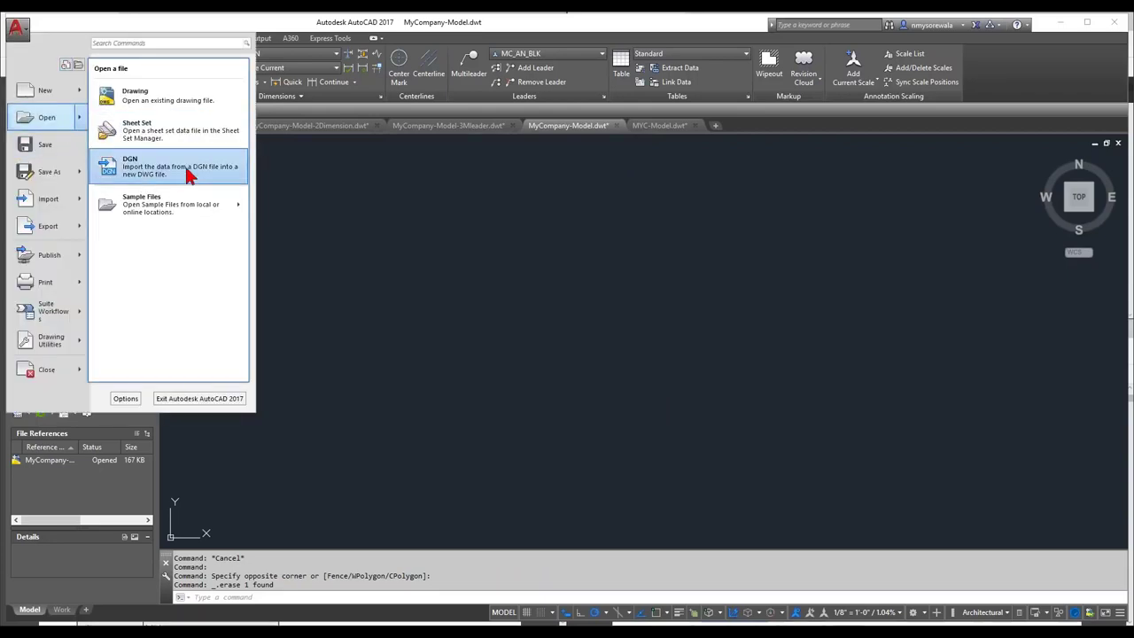
pyautogui.moveTo(181, 206)
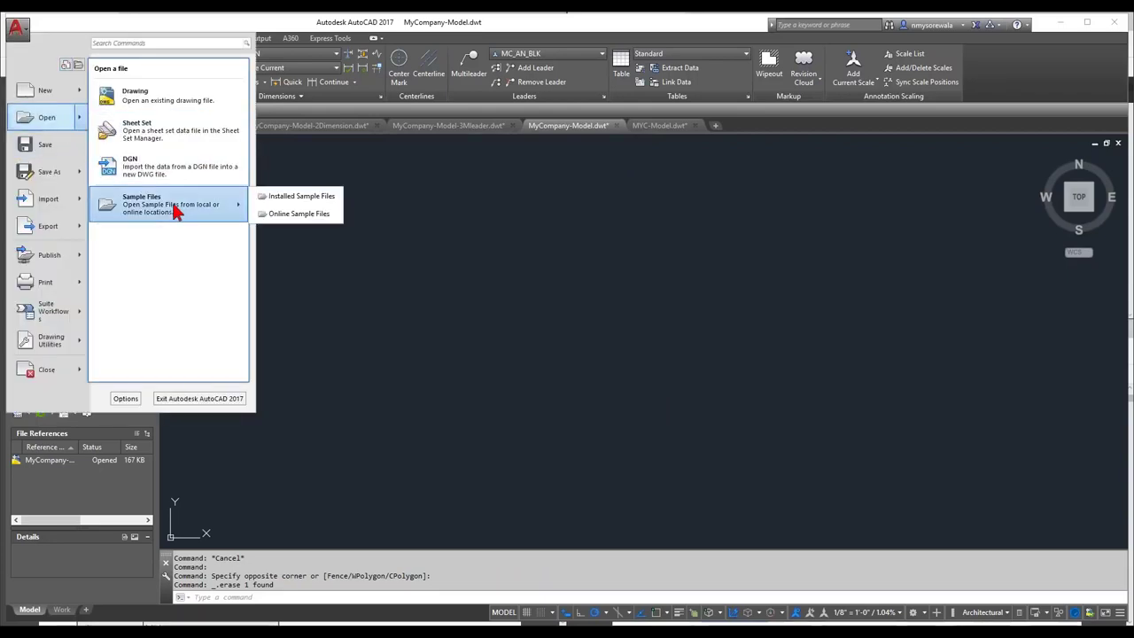
pyautogui.click(307, 202)
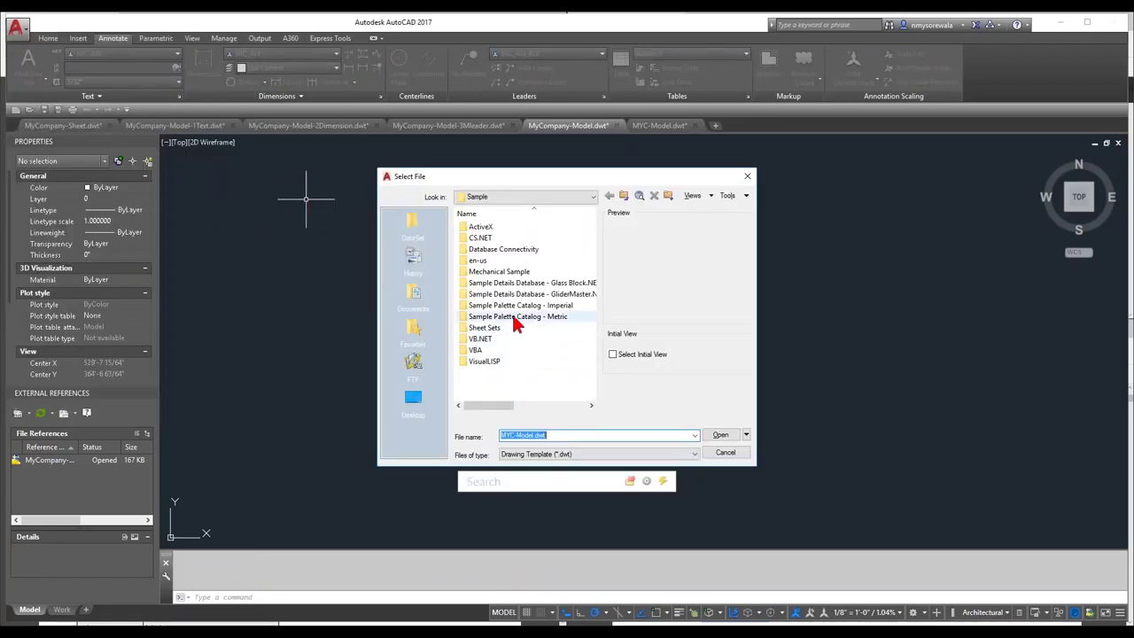
pyautogui.click(510, 327)
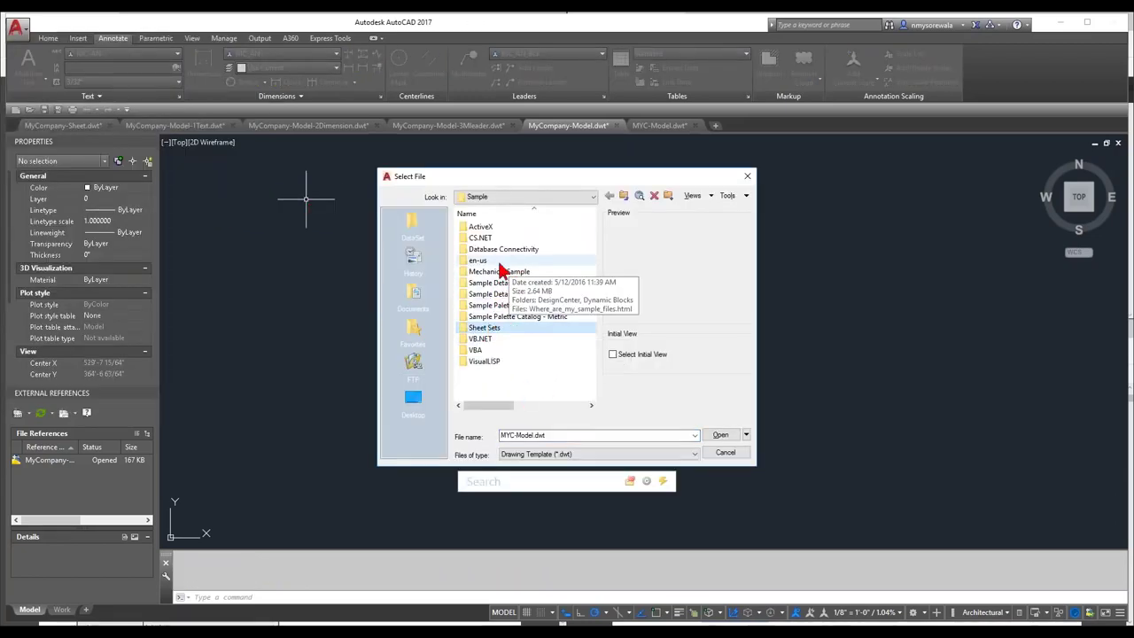
pyautogui.click(510, 283)
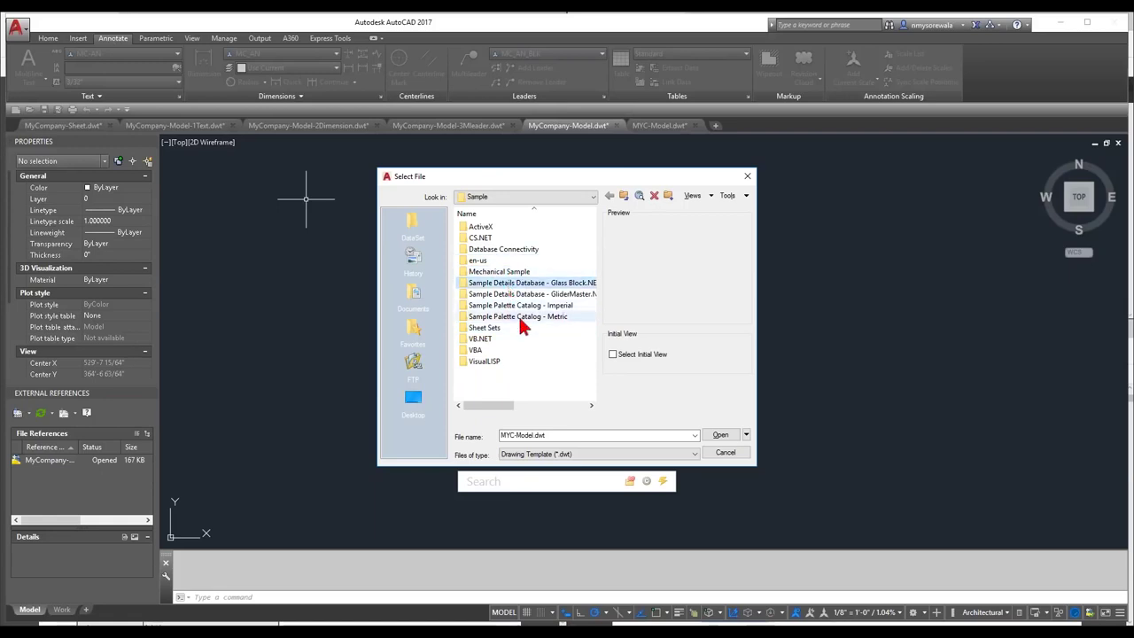
pyautogui.click(523, 305)
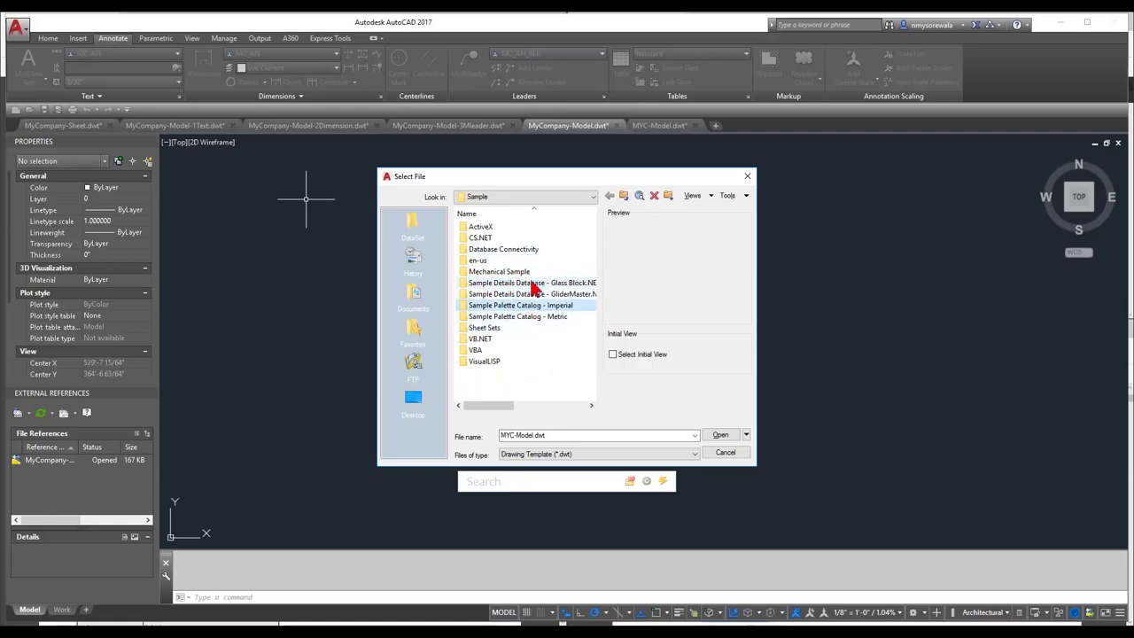
pyautogui.doubleClick(522, 327)
pyautogui.doubleClick(509, 238)
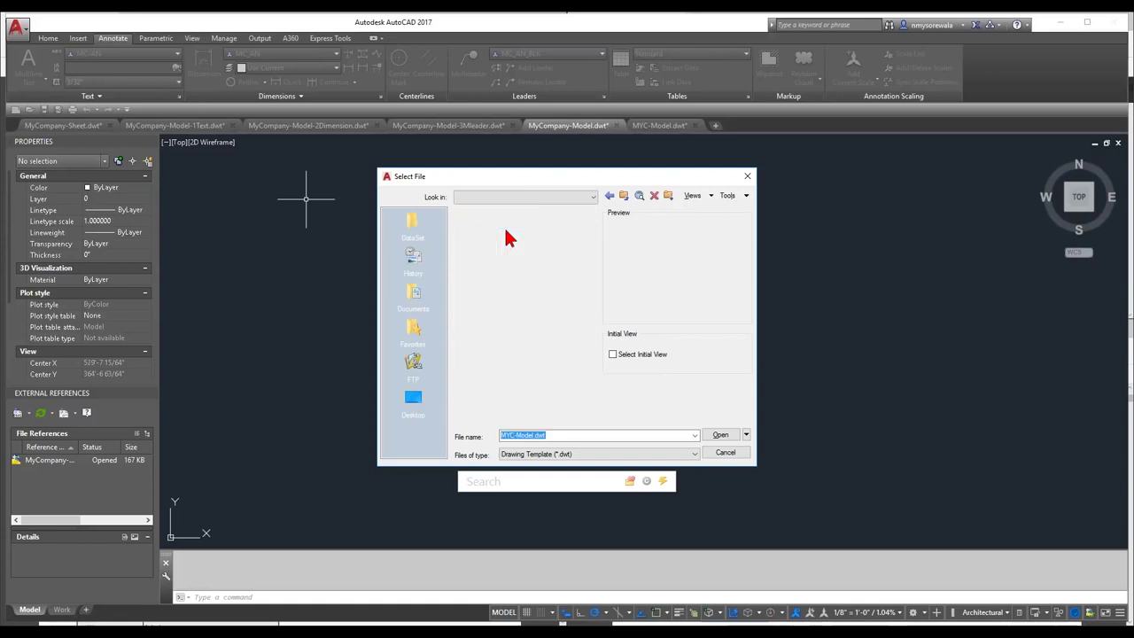
pyautogui.doubleClick(494, 226)
# Step: List Drawing (*.dwg) files and open A-03.dwg from the Architectural folder read-only
pyautogui.click(607, 456)
pyautogui.click(590, 471)
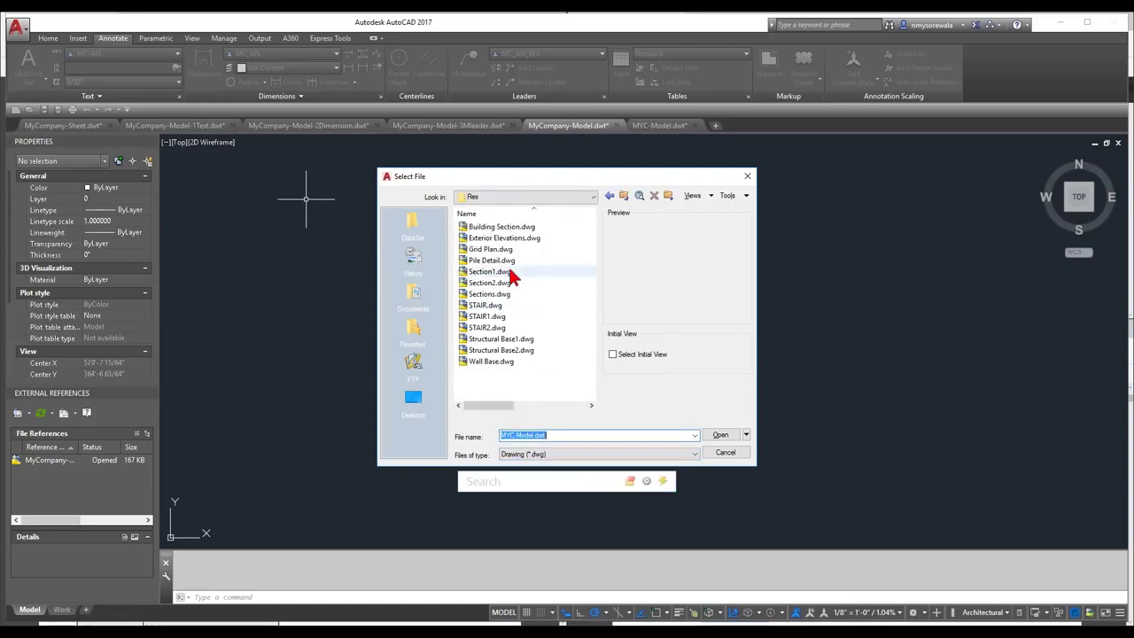
pyautogui.click(512, 273)
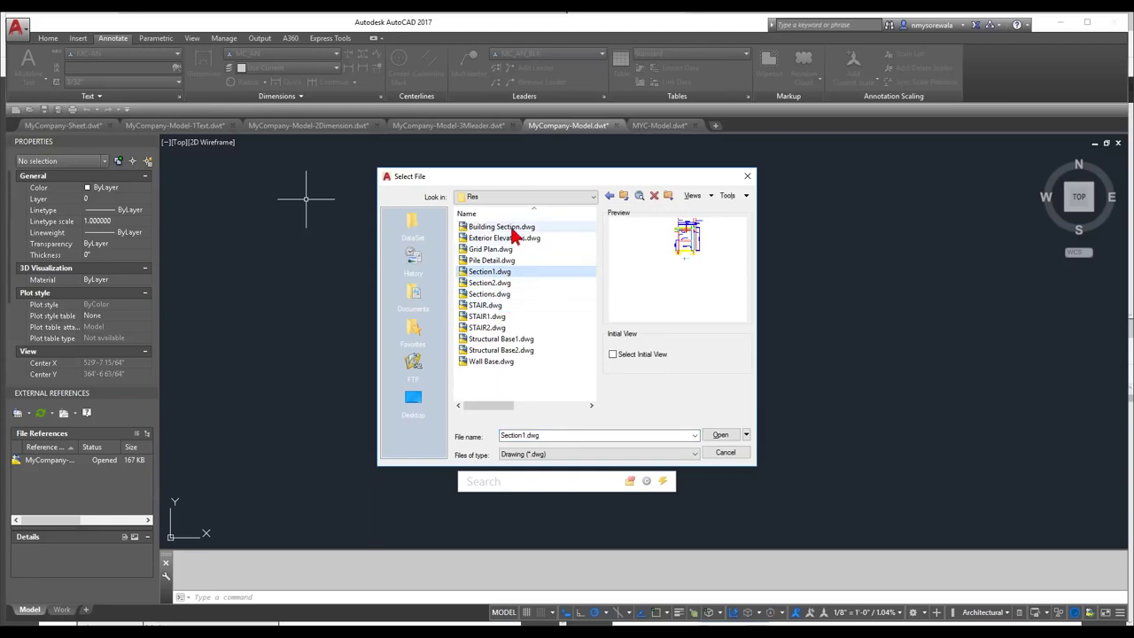
pyautogui.click(623, 196)
pyautogui.click(485, 261)
pyautogui.doubleClick(486, 265)
pyautogui.click(586, 356)
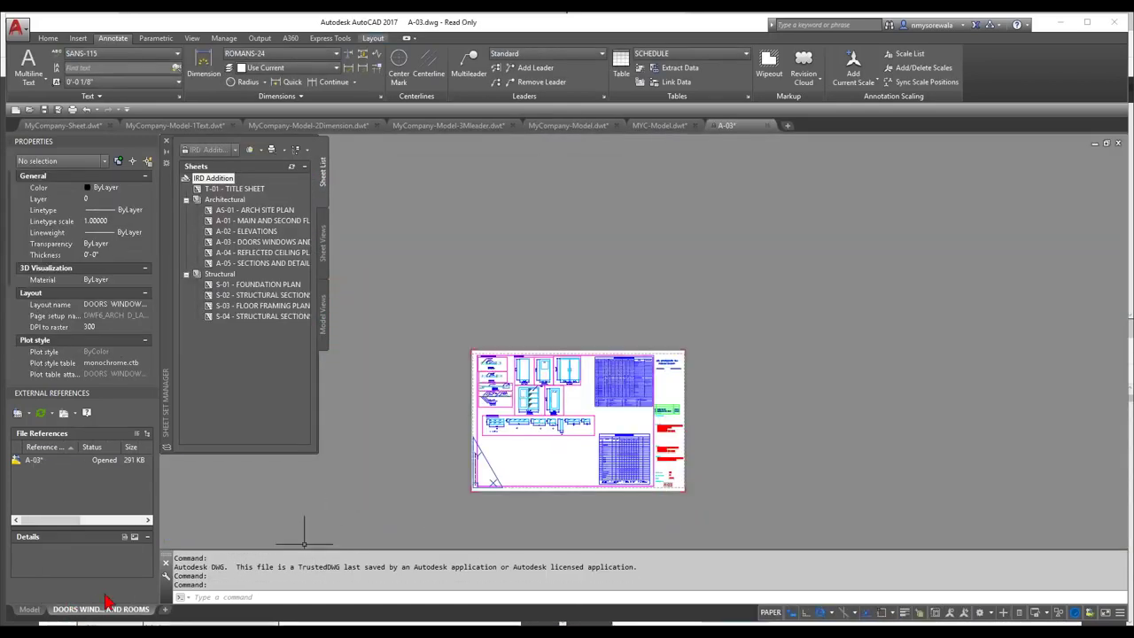
# Step: From the MyCompany-Sheet tab, create a new blank drawing, Drawing5
pyautogui.click(86, 129)
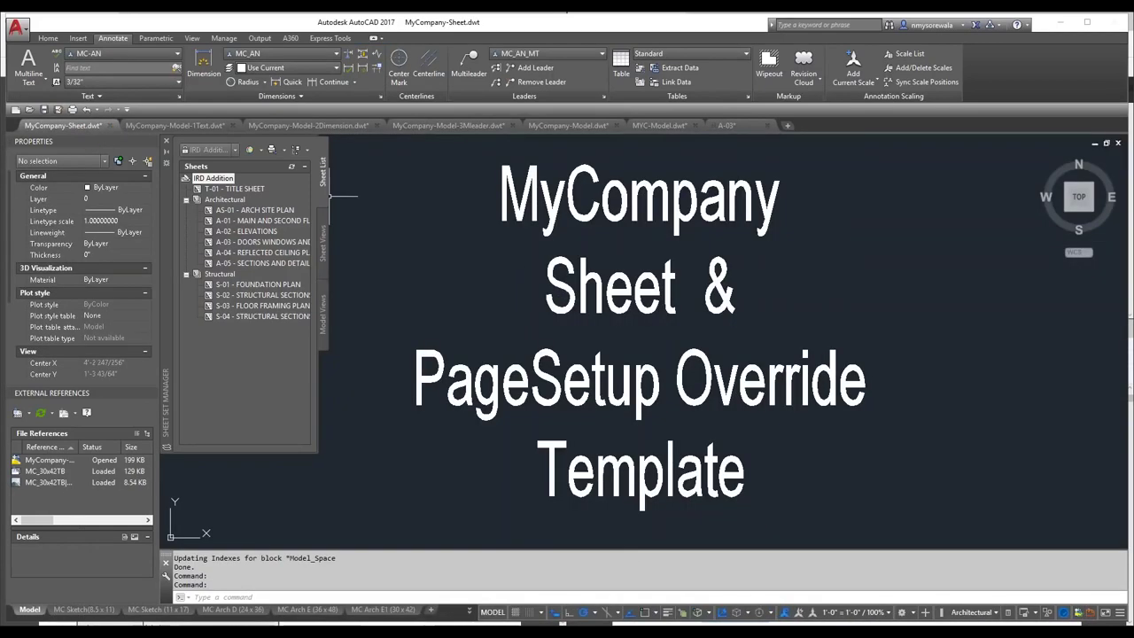
pyautogui.click(17, 30)
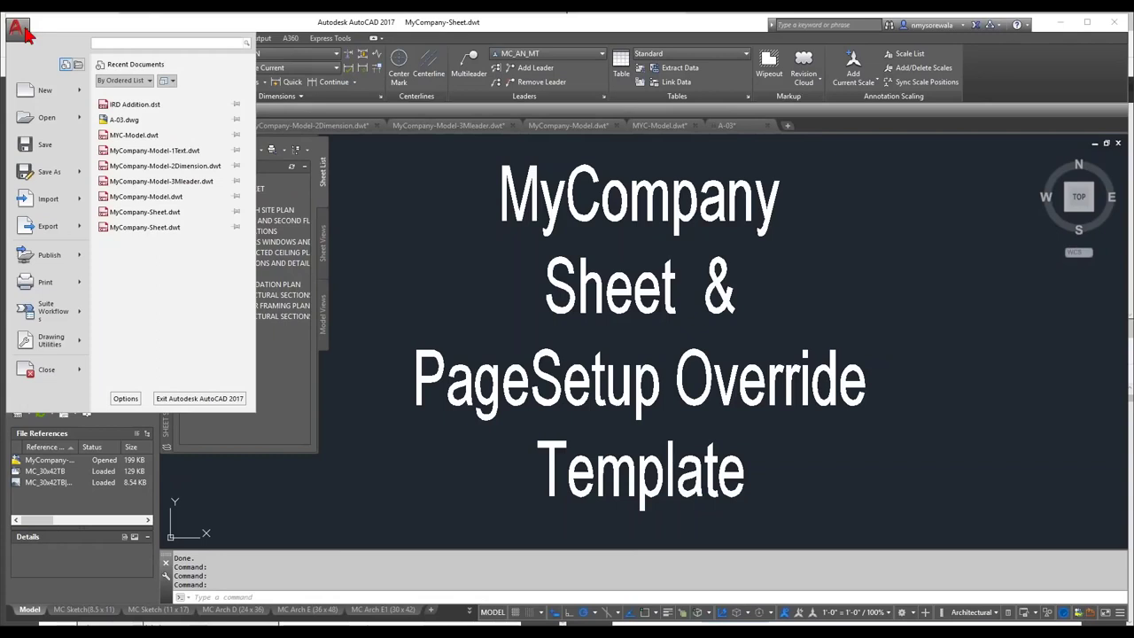
pyautogui.click(869, 257)
pyautogui.click(865, 254)
pyautogui.click(746, 219)
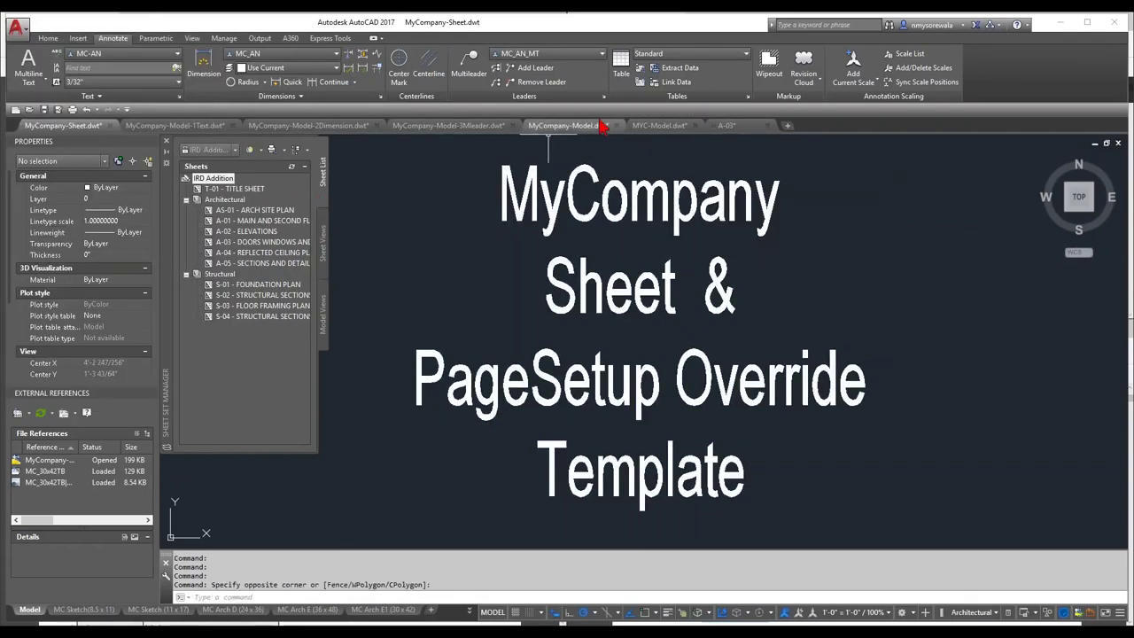
pyautogui.moveTo(595, 124)
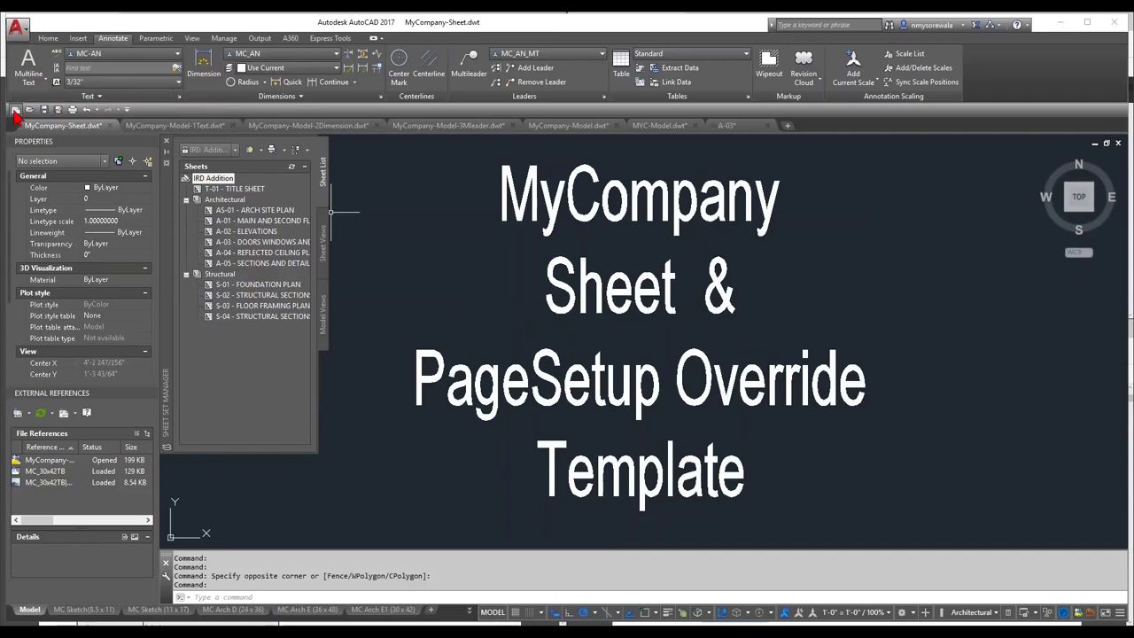
pyautogui.click(15, 111)
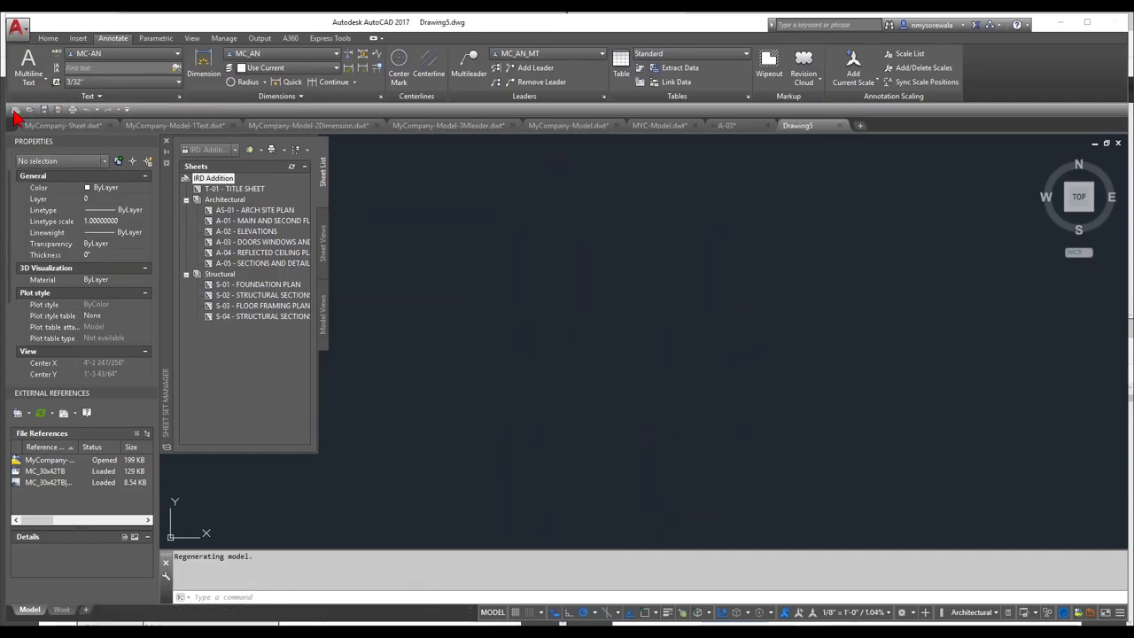
# Step: Check the multileader style list, keep MC_AN_MT, and cancel the multileader command
pyautogui.click(469, 64)
pyautogui.click(558, 55)
pyautogui.click(559, 55)
pyautogui.click(560, 55)
pyautogui.click(564, 89)
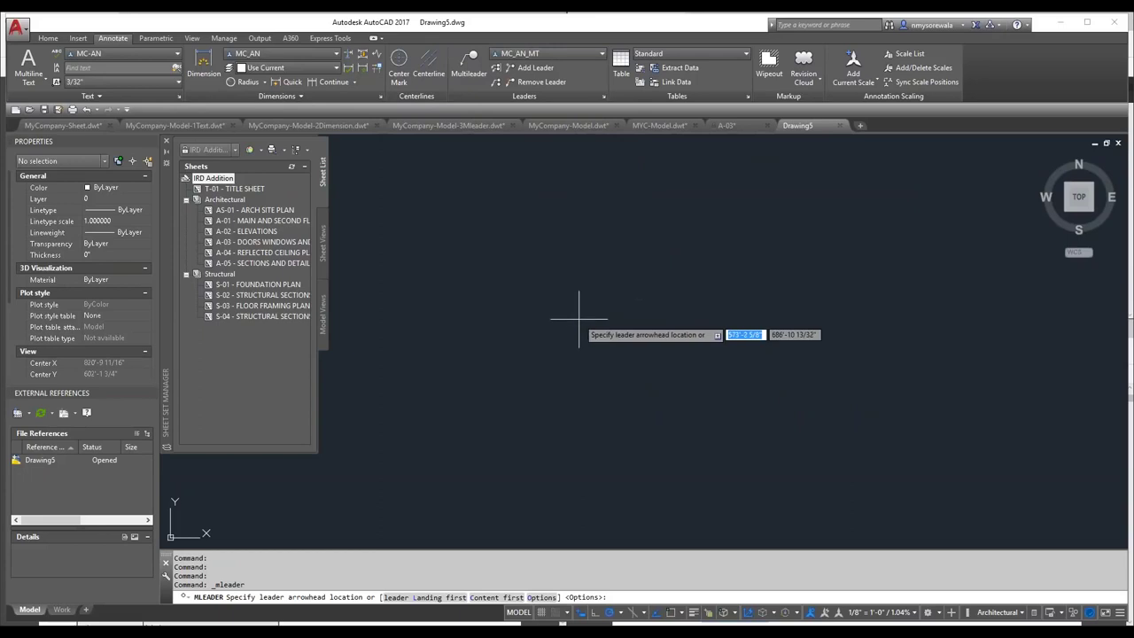
pyautogui.press('Escape')
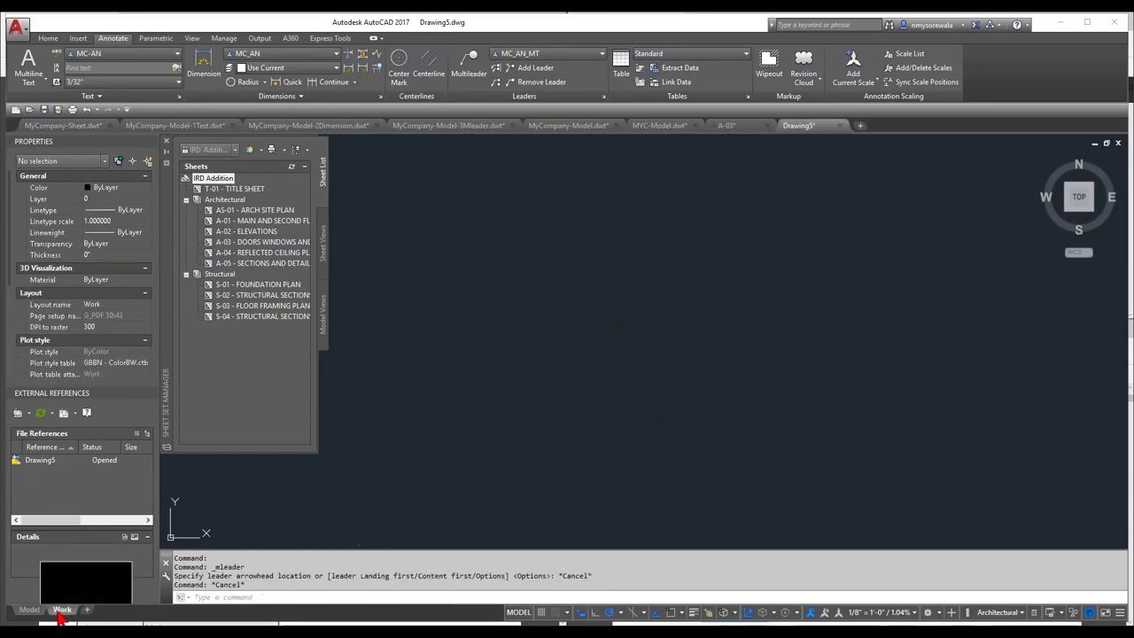
# Step: Add a new blank layout, Layout1, from the Work tab and open the Options dialog
pyautogui.click(62, 610)
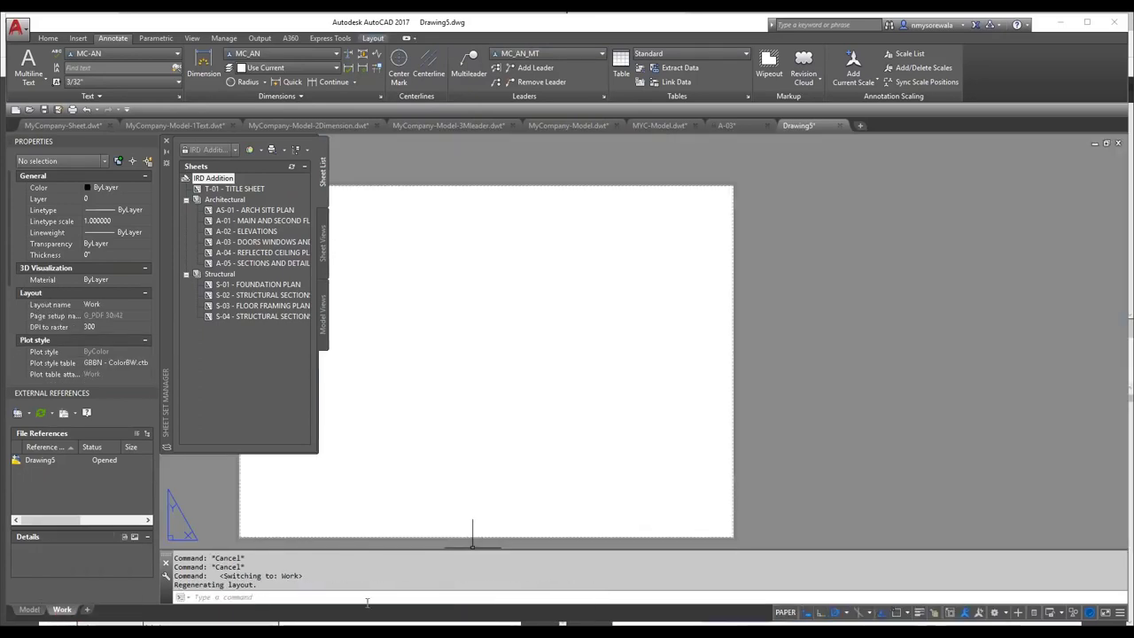
pyautogui.rightClick(51, 611)
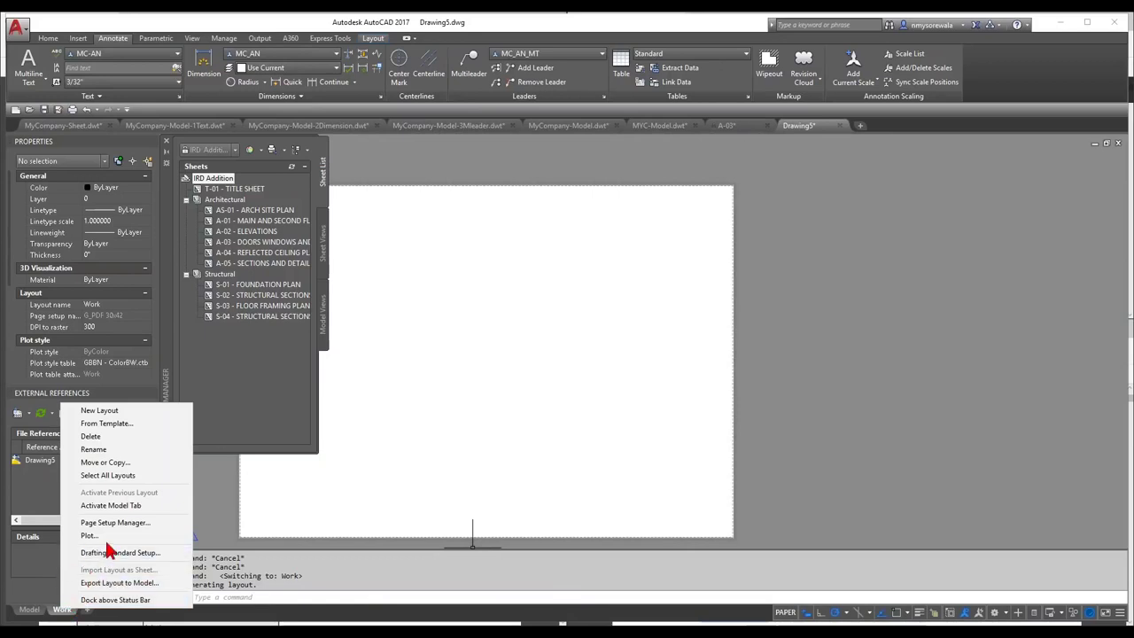
pyautogui.click(108, 411)
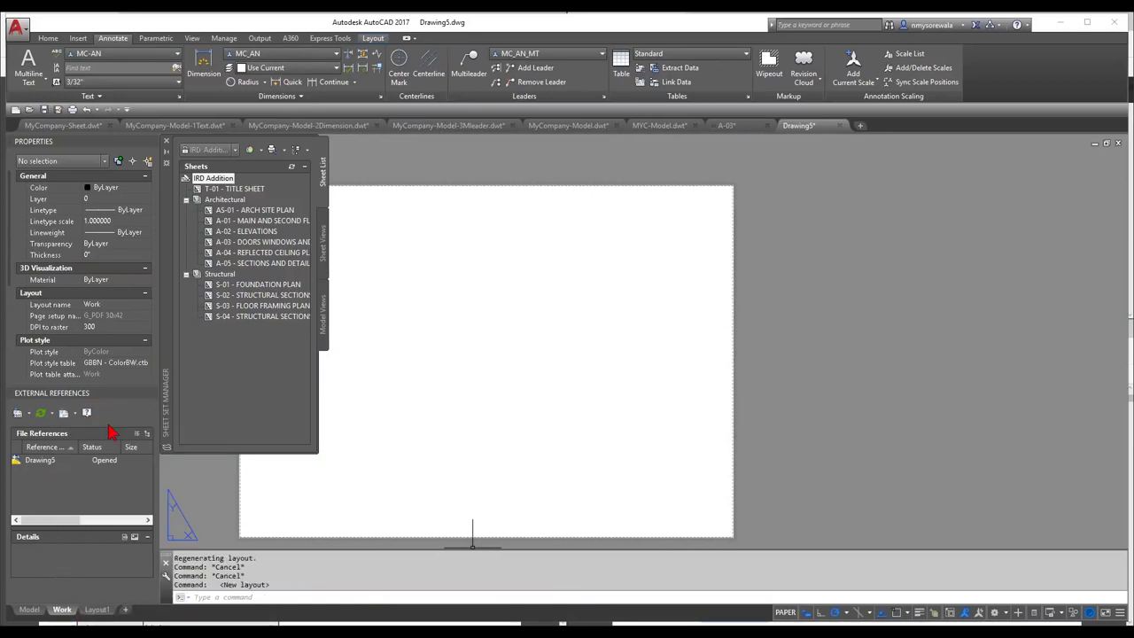
pyautogui.click(96, 609)
pyautogui.rightClick(98, 611)
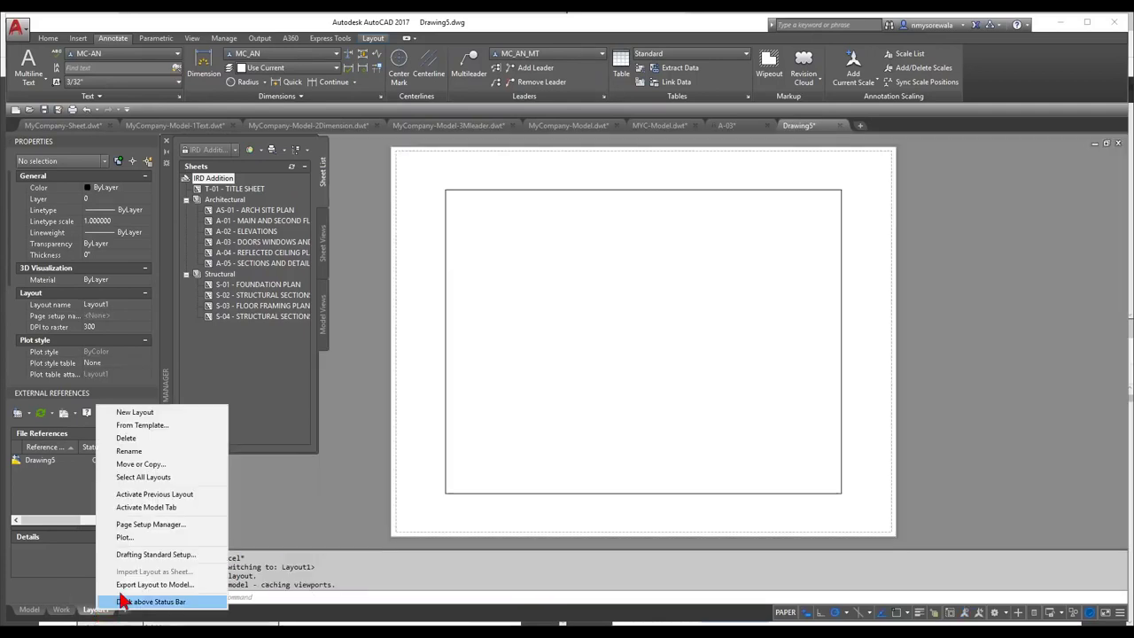
pyautogui.click(454, 521)
pyautogui.click(434, 506)
pyautogui.scroll(8, 409, 535)
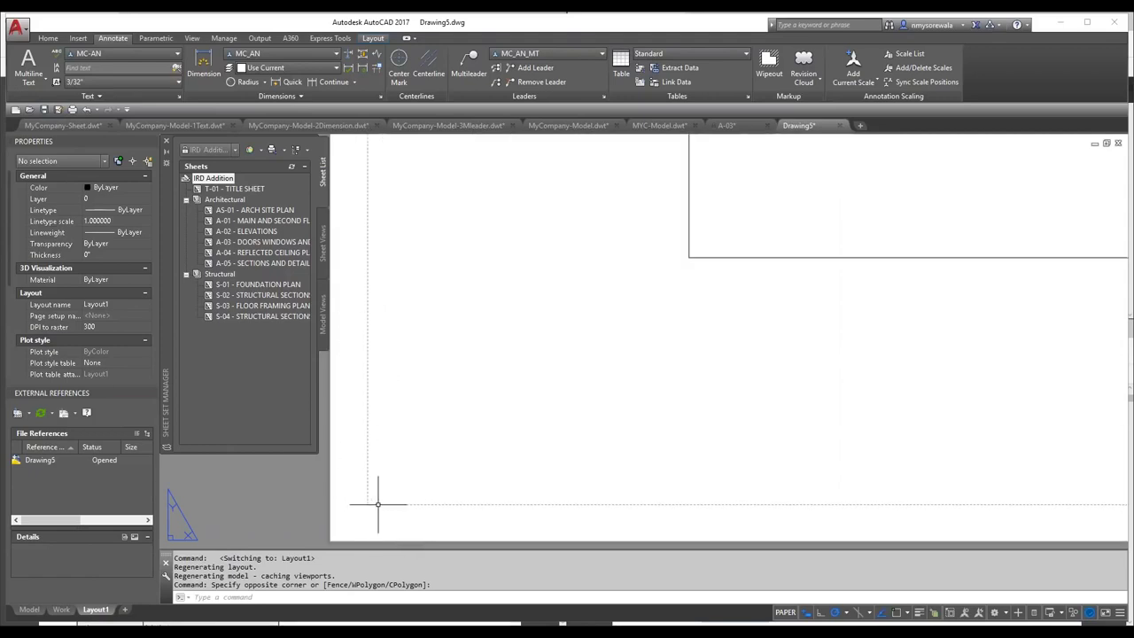
pyautogui.scroll(-3, 381, 503)
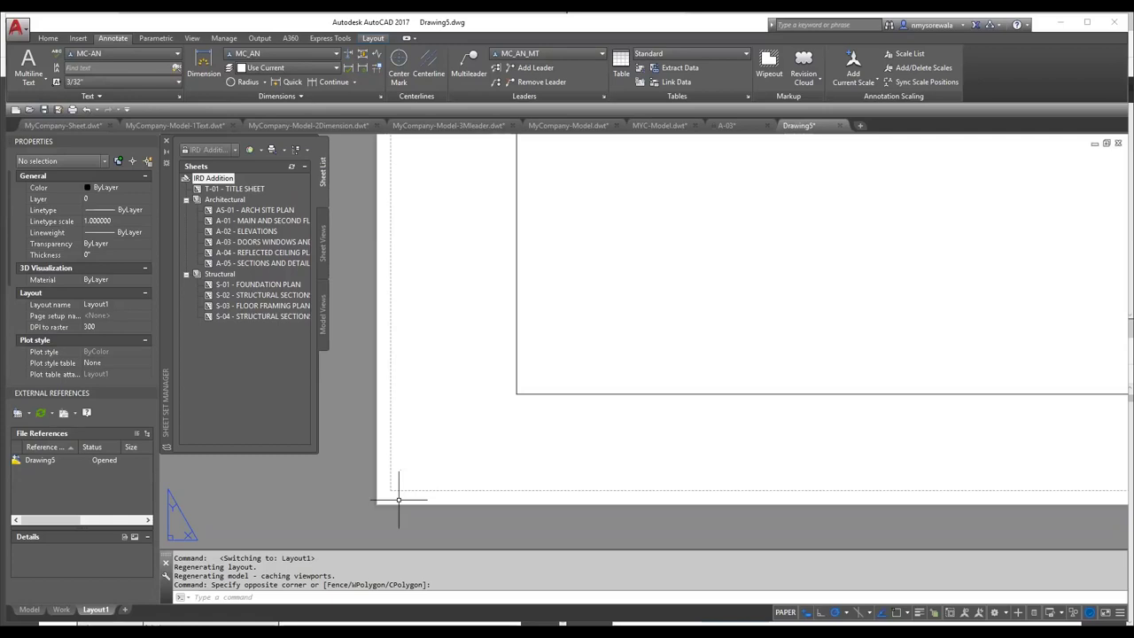
pyautogui.scroll(-2, 372, 506)
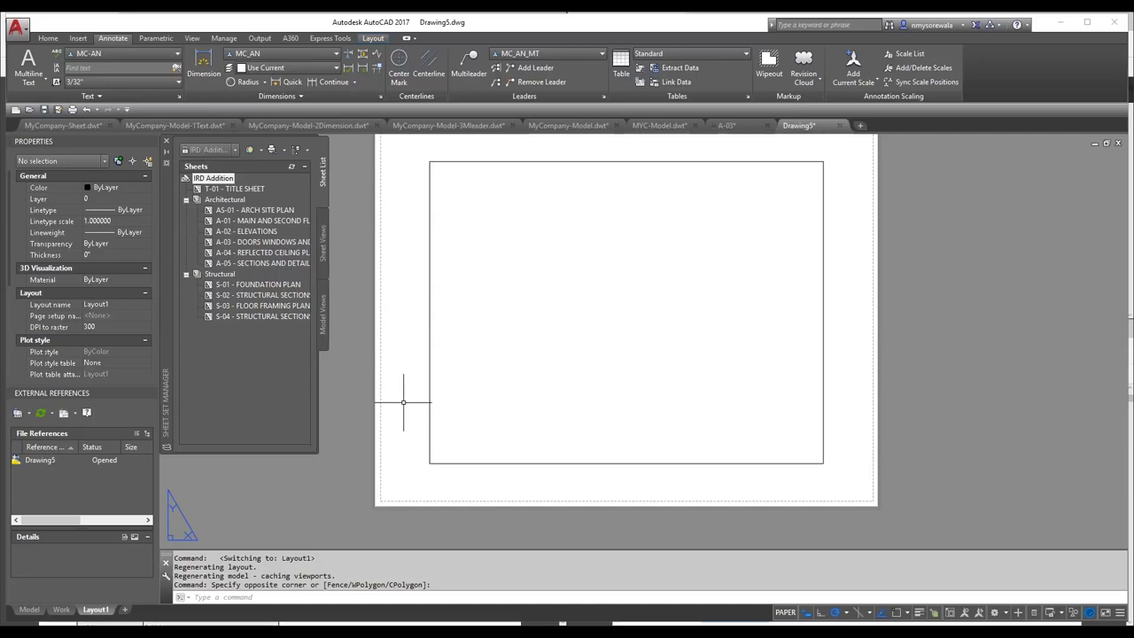
pyautogui.press('Return')
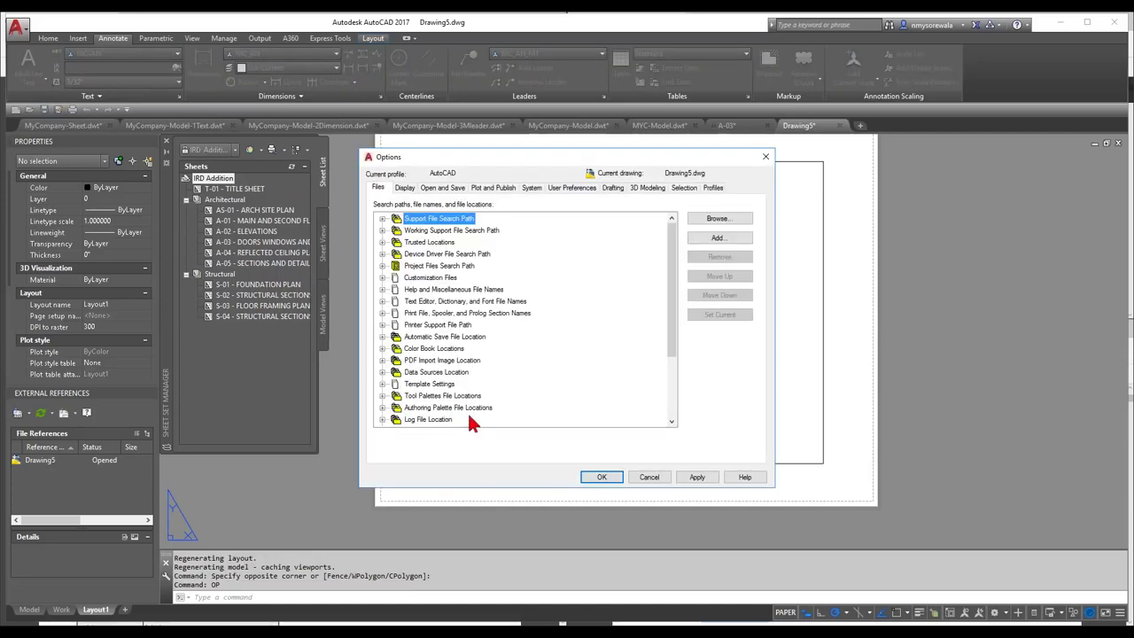
# Step: Under Plot and Publish, make DWG To PDF.pc3 the default output device, apply and close
pyautogui.rightClick(496, 576)
pyautogui.click(522, 570)
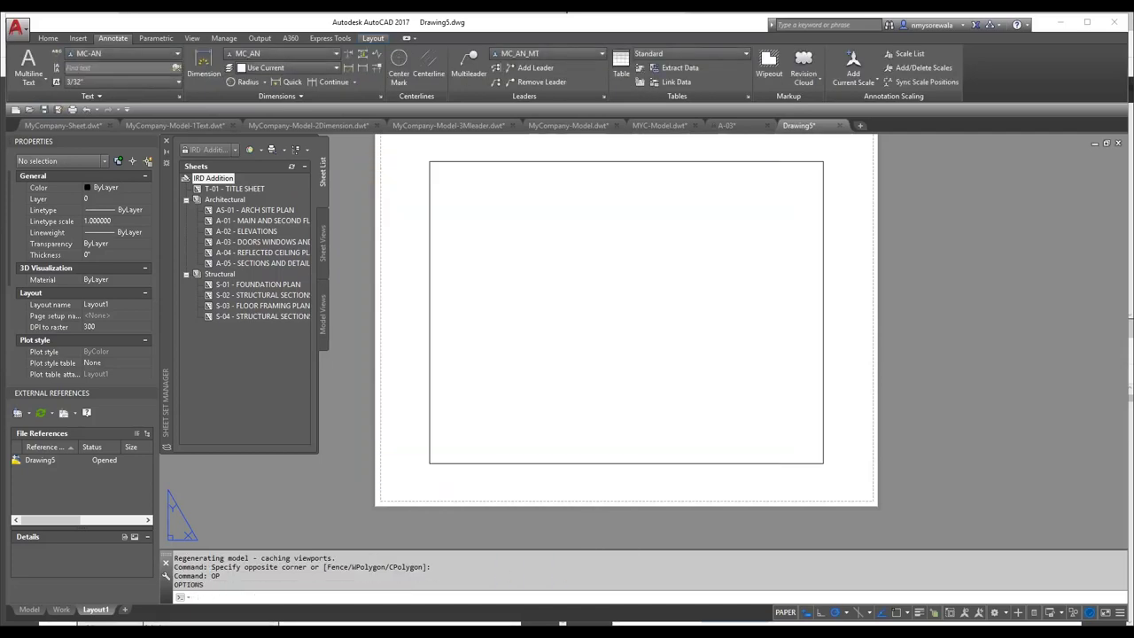
pyautogui.click(491, 188)
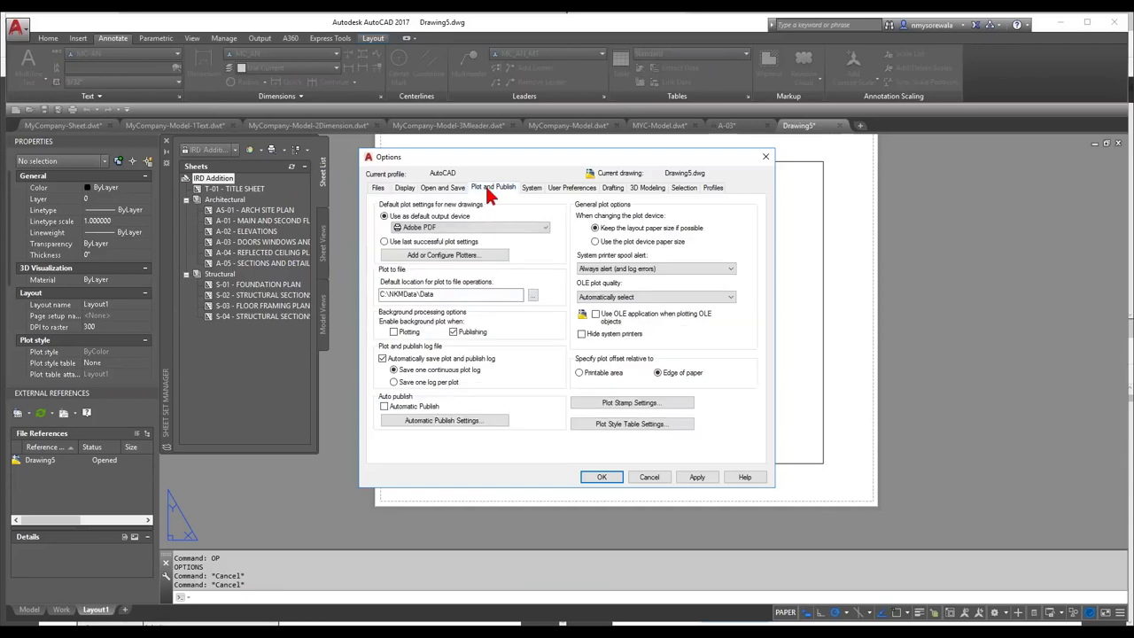
pyautogui.click(581, 373)
pyautogui.click(657, 373)
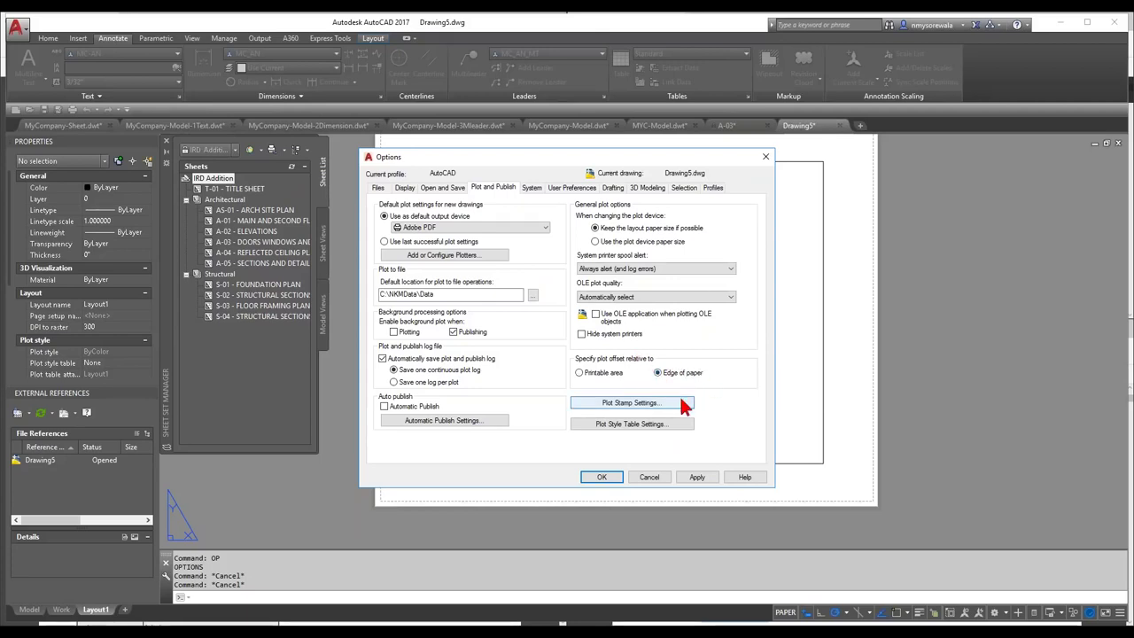
pyautogui.click(433, 227)
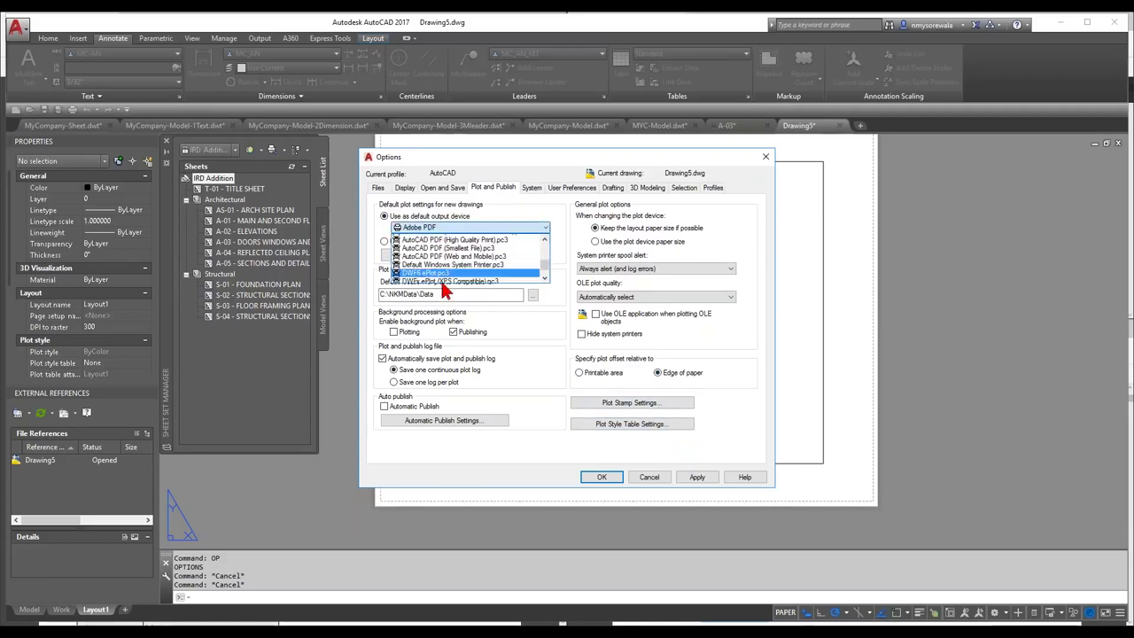
pyautogui.click(434, 254)
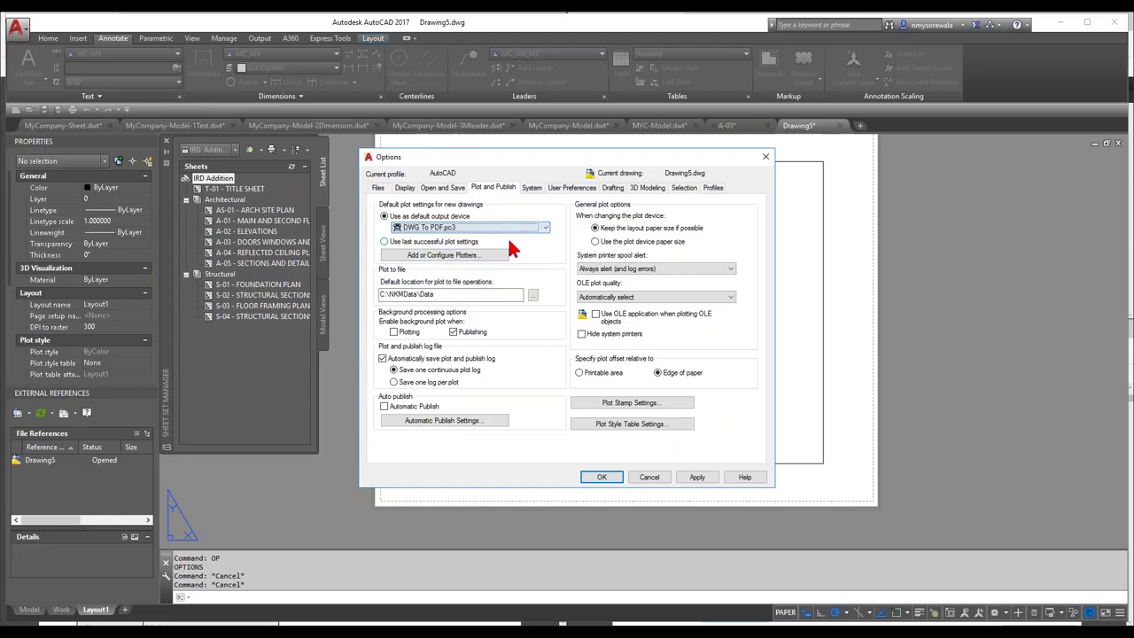
pyautogui.click(695, 478)
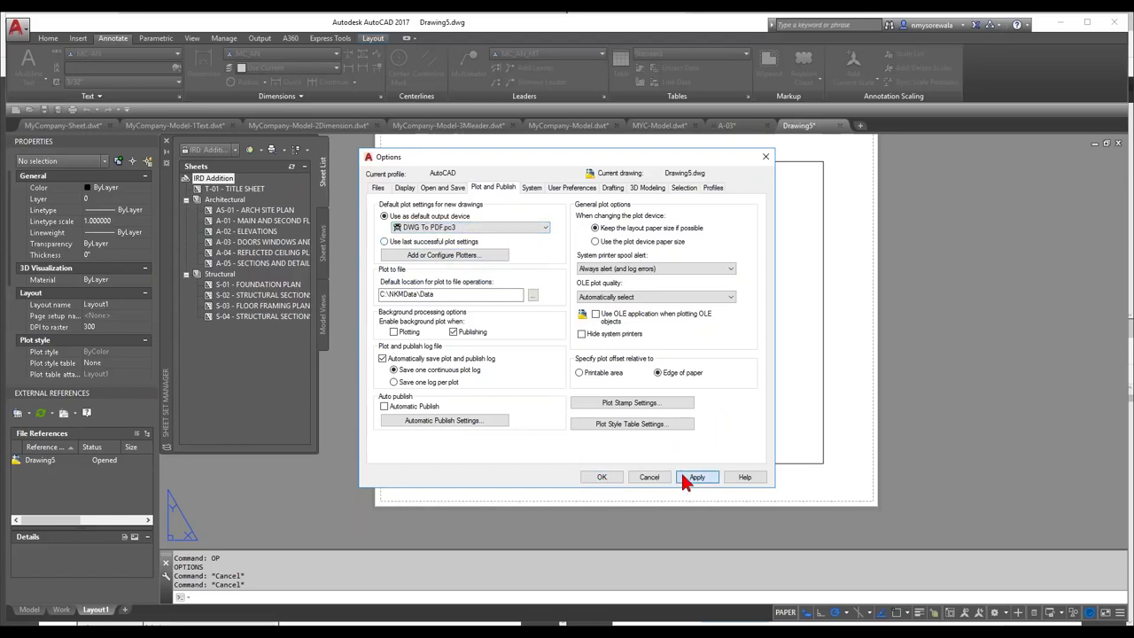
pyautogui.click(606, 476)
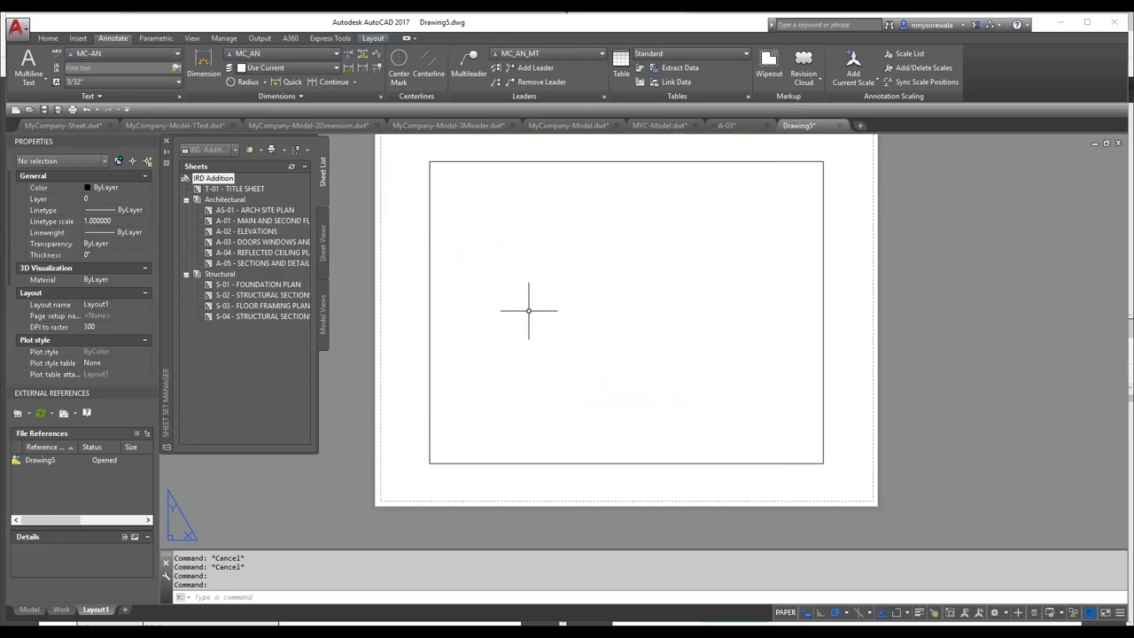
# Step: Rename Layout1 to 30x42 TB and open its Page Setup Manager
pyautogui.scroll(-2, 529, 310)
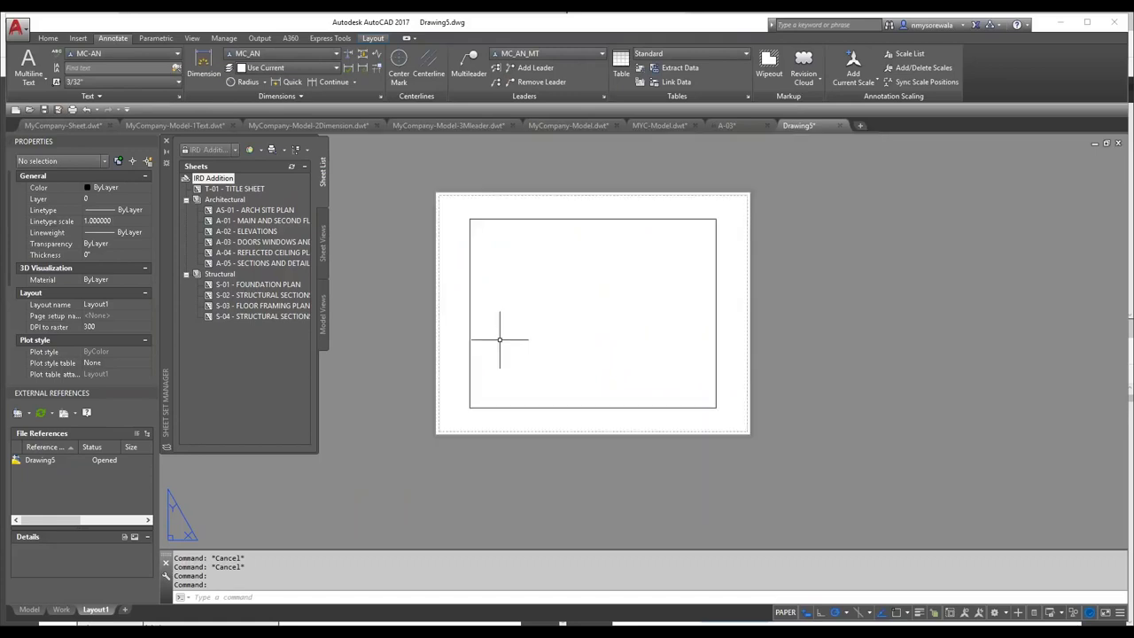
pyautogui.click(93, 616)
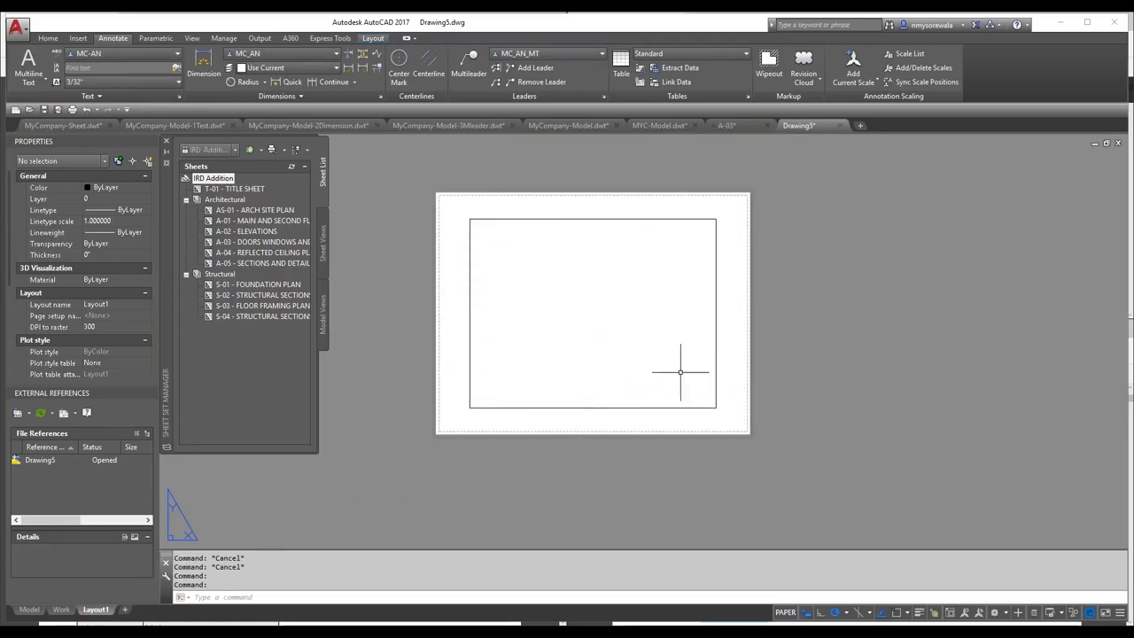
pyautogui.rightClick(94, 615)
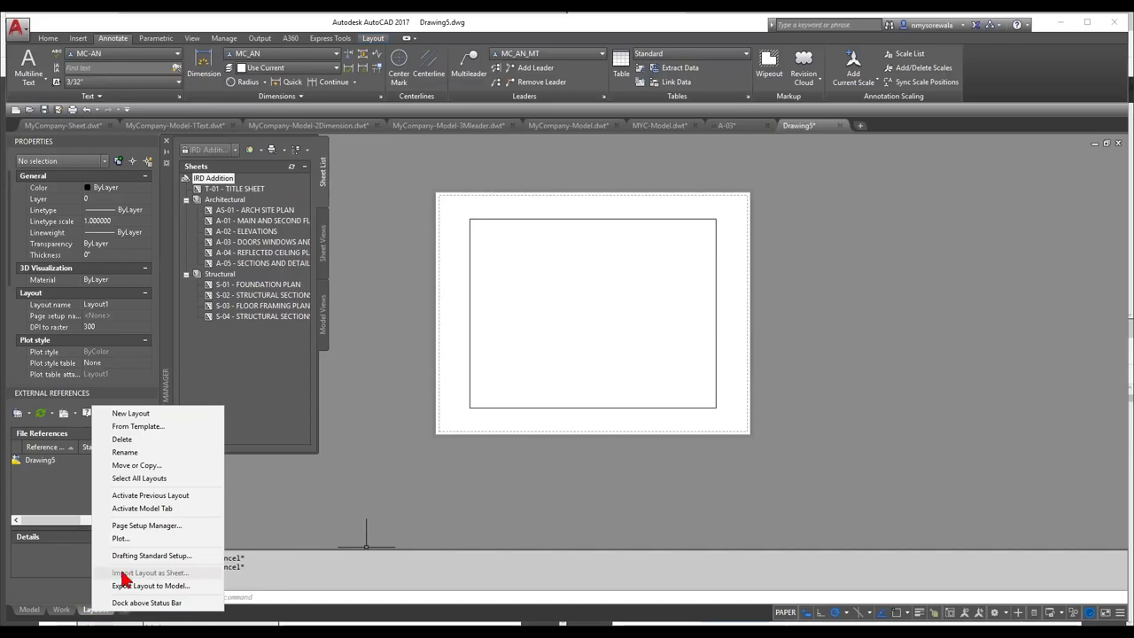
pyautogui.click(144, 454)
pyautogui.write('S-04')
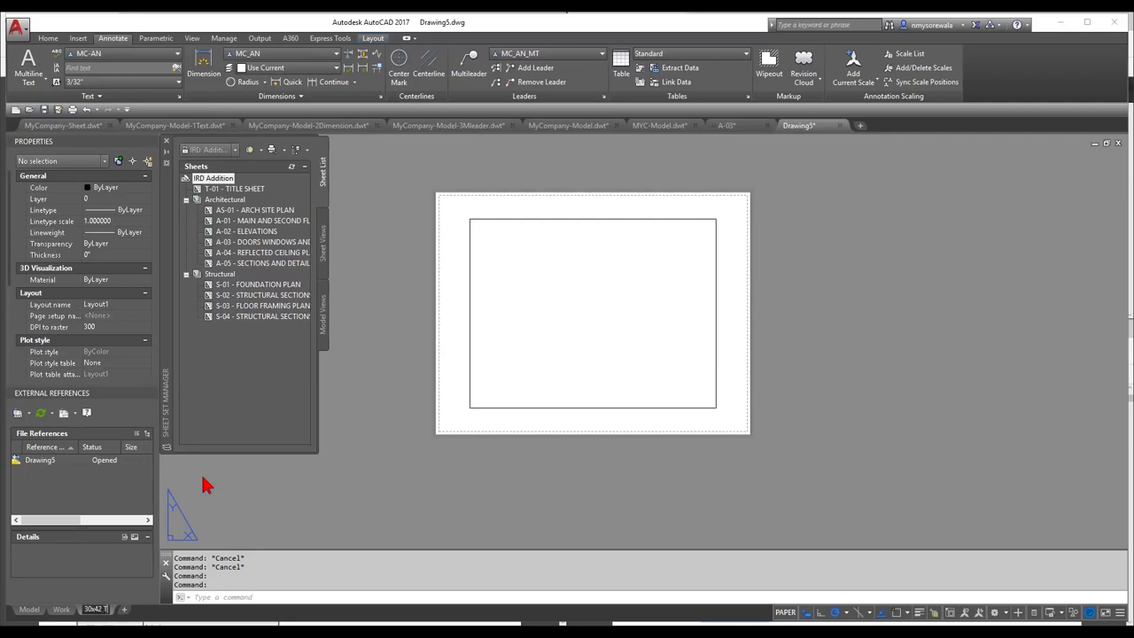
pyautogui.write('B')
pyautogui.press('Return')
pyautogui.scroll(-2, 200, 507)
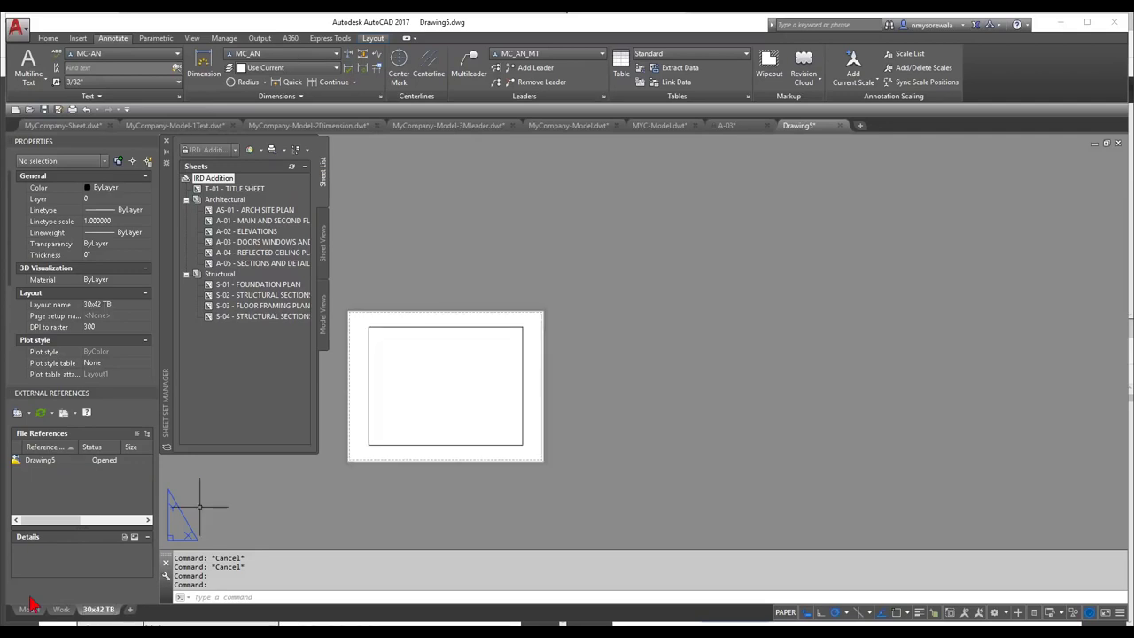
pyautogui.rightClick(100, 614)
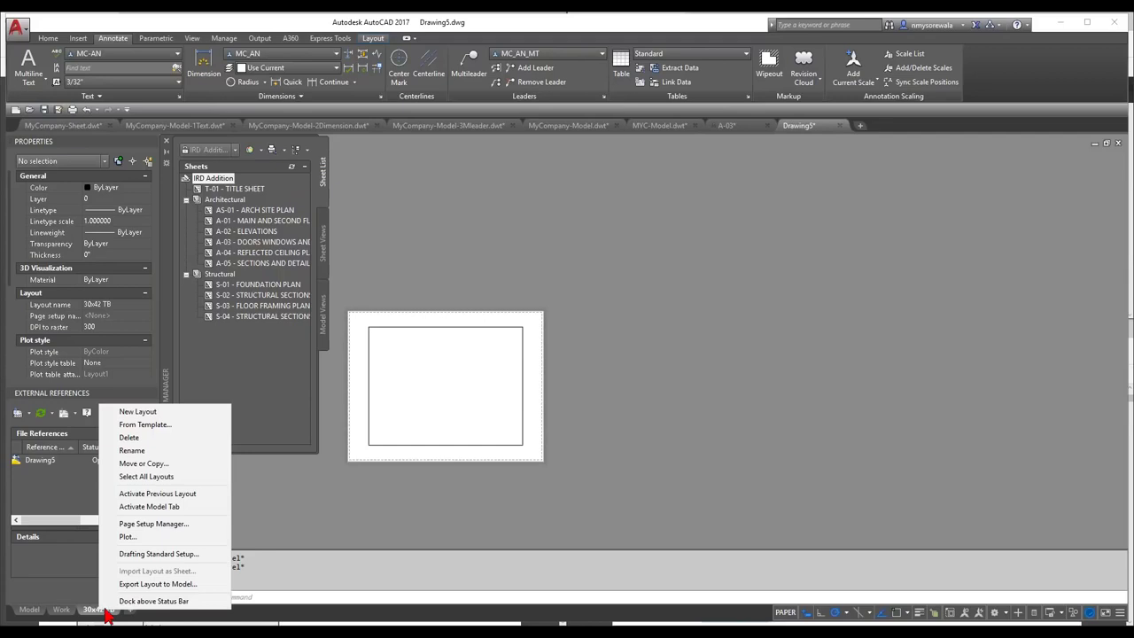
pyautogui.click(147, 525)
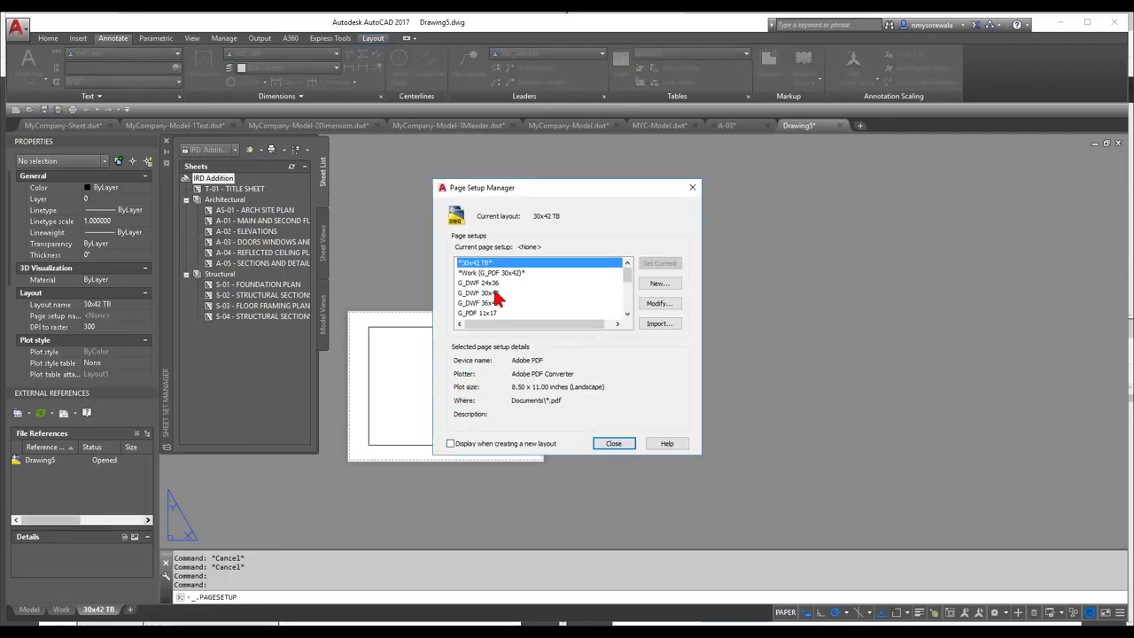
# Step: Create a new page setup named MC-30x42
pyautogui.click(669, 285)
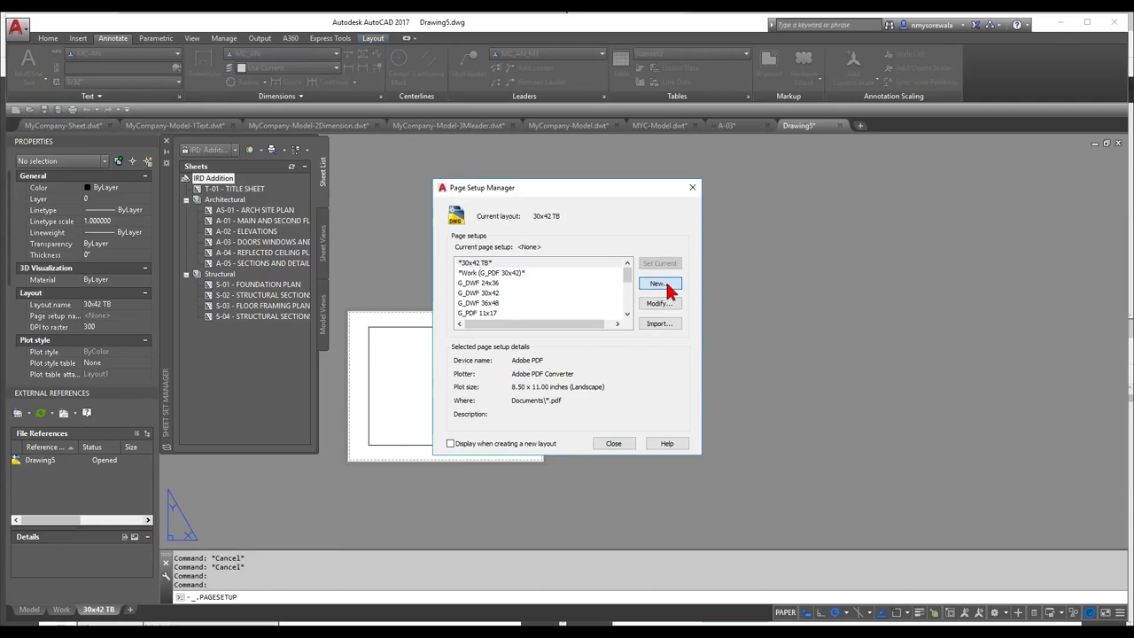
pyautogui.click(666, 285)
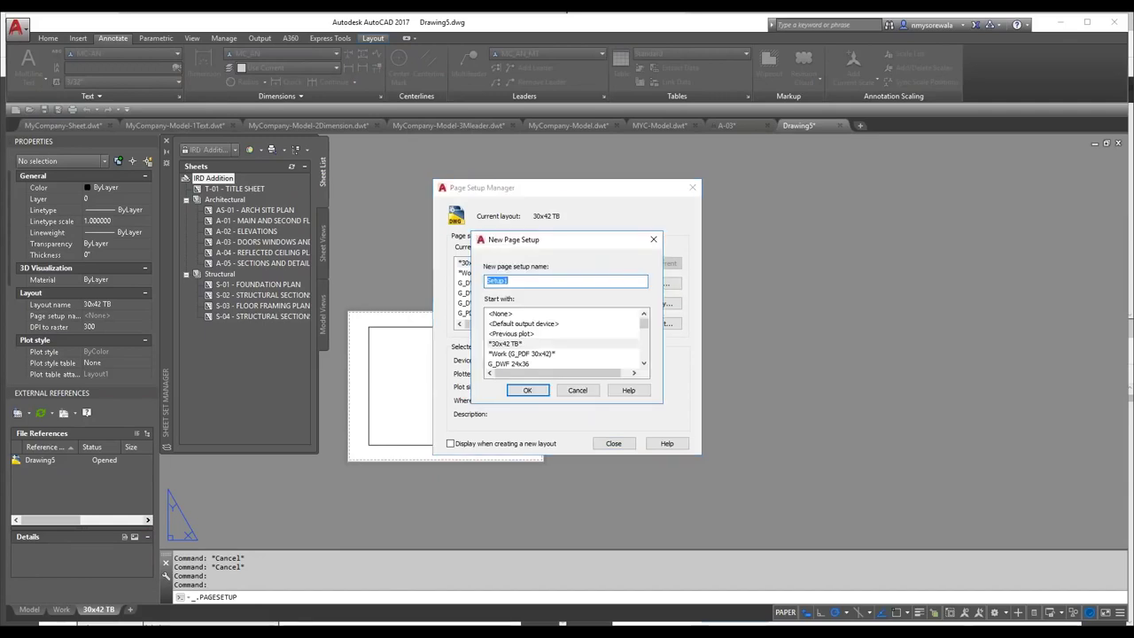
pyautogui.write('30x42')
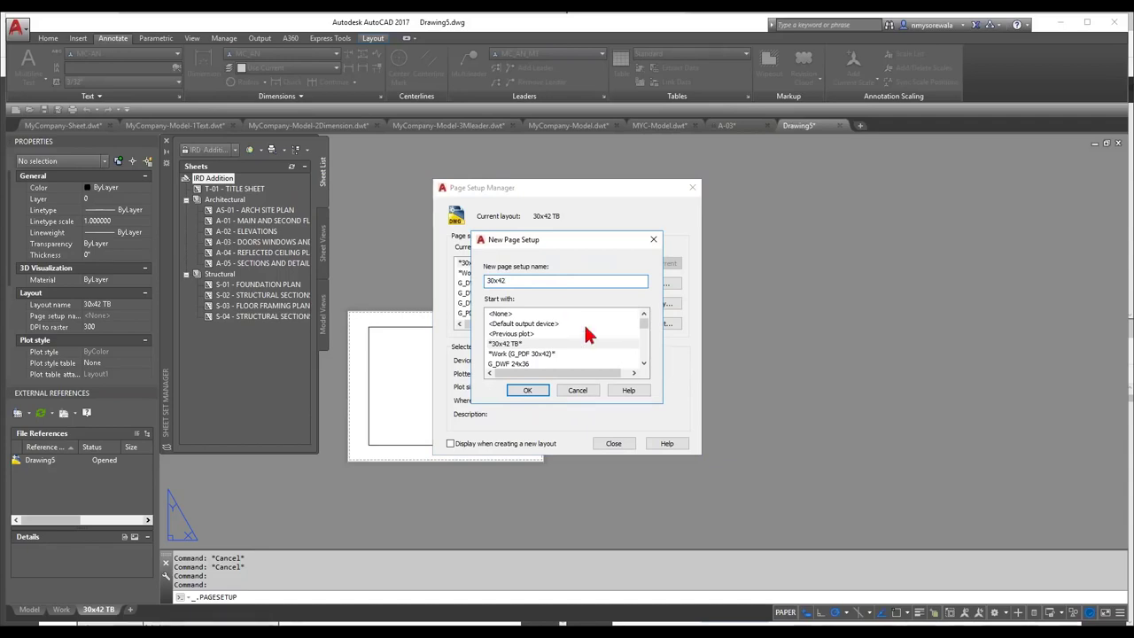
pyautogui.click(528, 392)
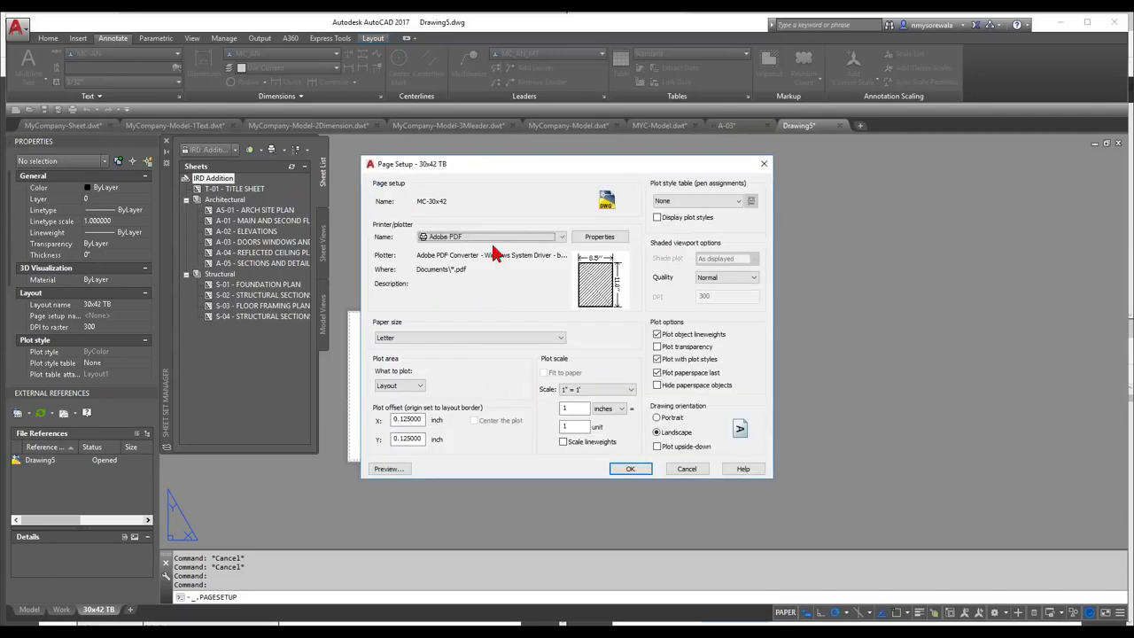
# Step: Set MC-30x42 to DWG To PDF.pc3, ARCH full bleed E1 paper, and 0,0 plot offset
pyautogui.click(498, 239)
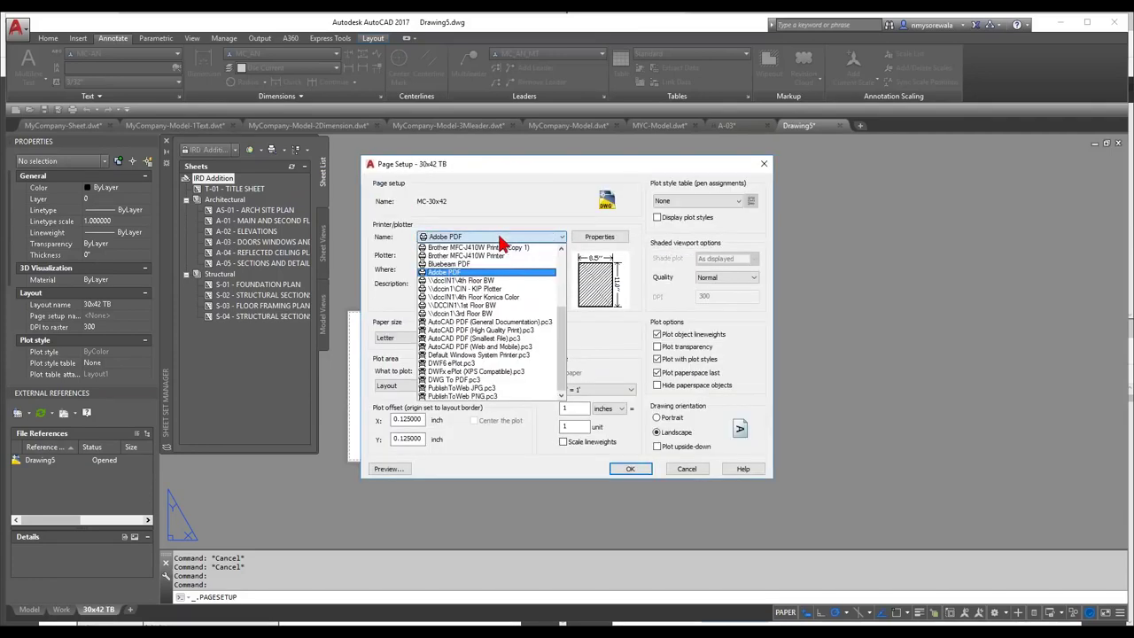
pyautogui.click(483, 380)
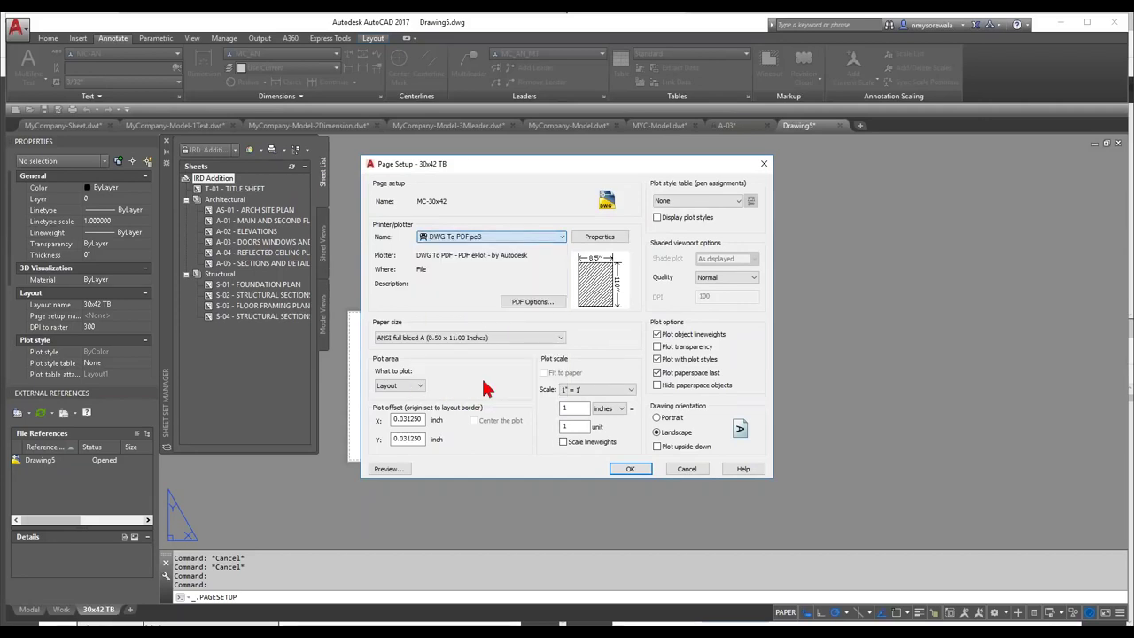
pyautogui.click(467, 341)
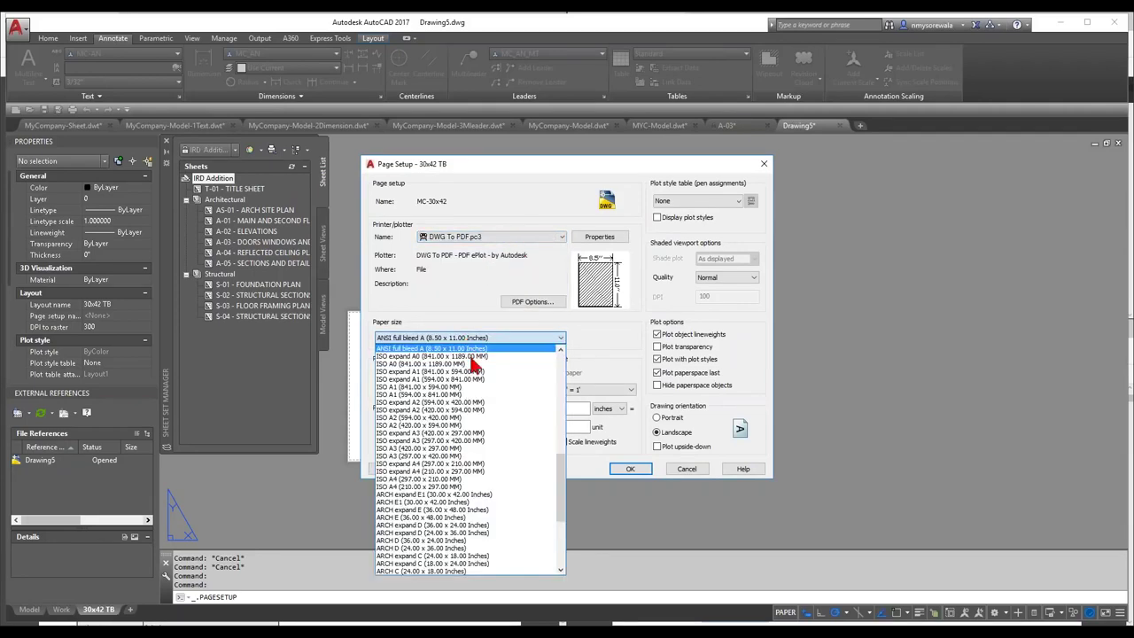
pyautogui.scroll(1, 494, 406)
pyautogui.scroll(2, 493, 398)
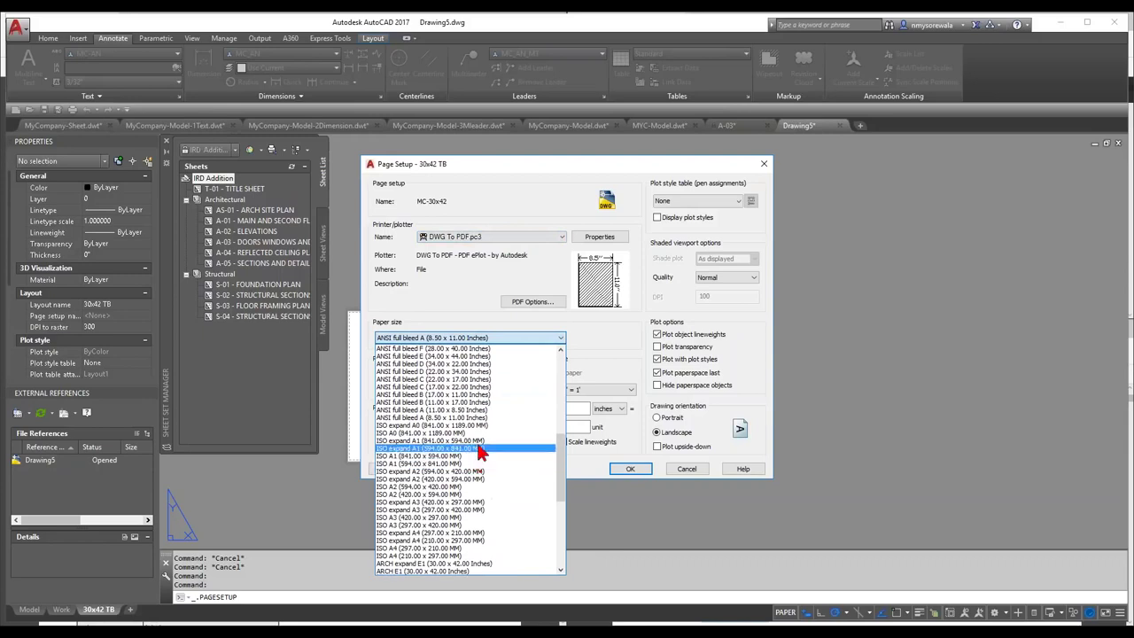
pyautogui.scroll(3, 485, 425)
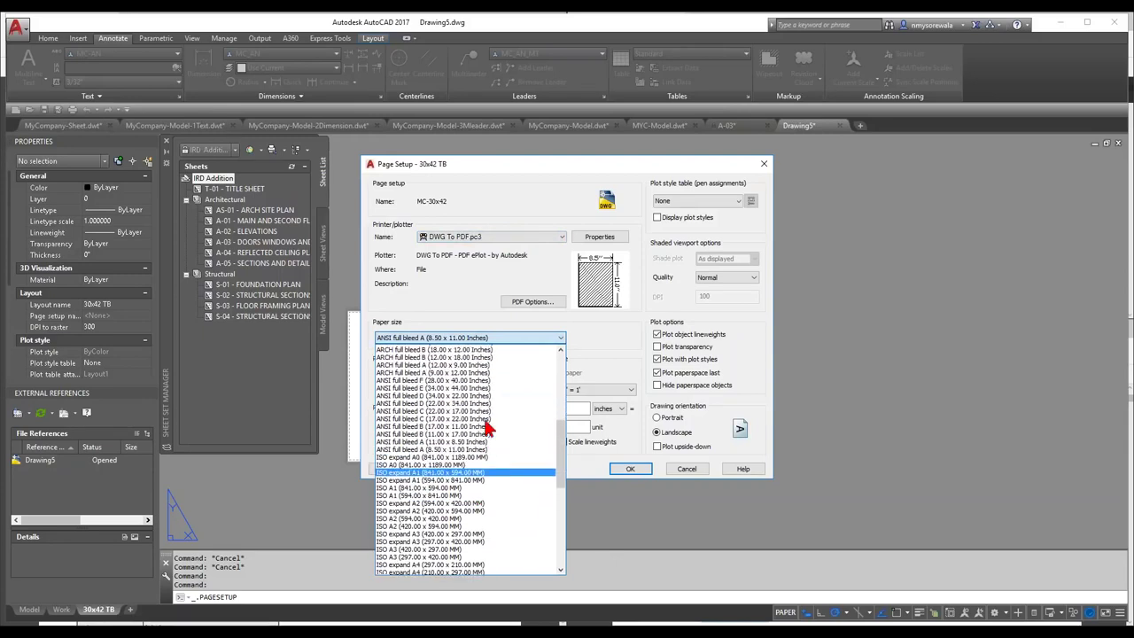
pyautogui.scroll(3, 486, 407)
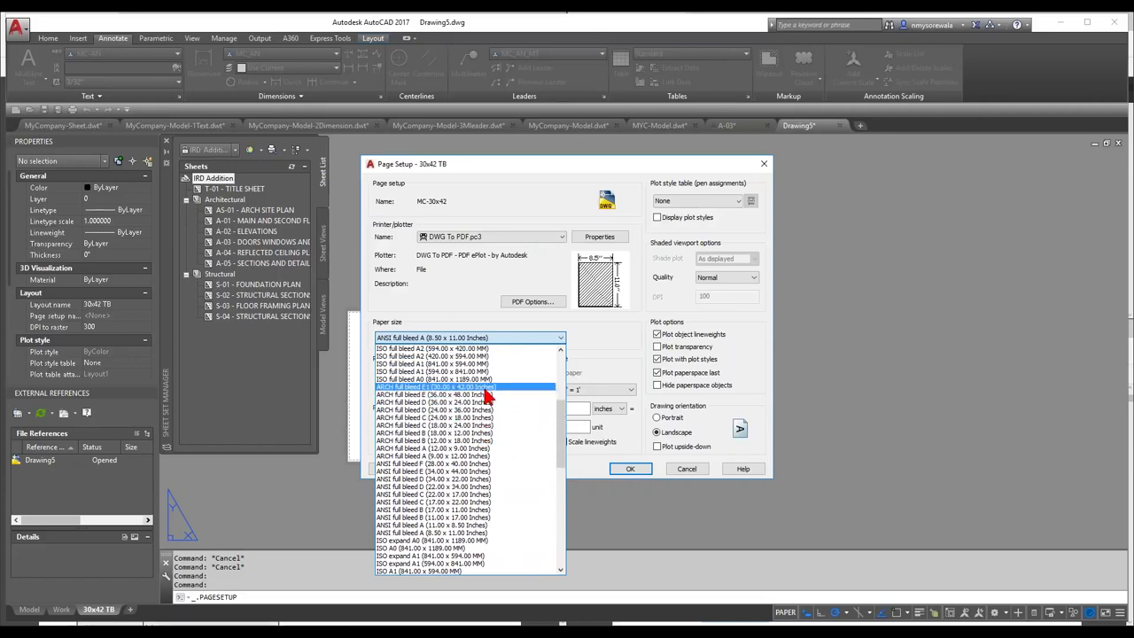
pyautogui.click(486, 390)
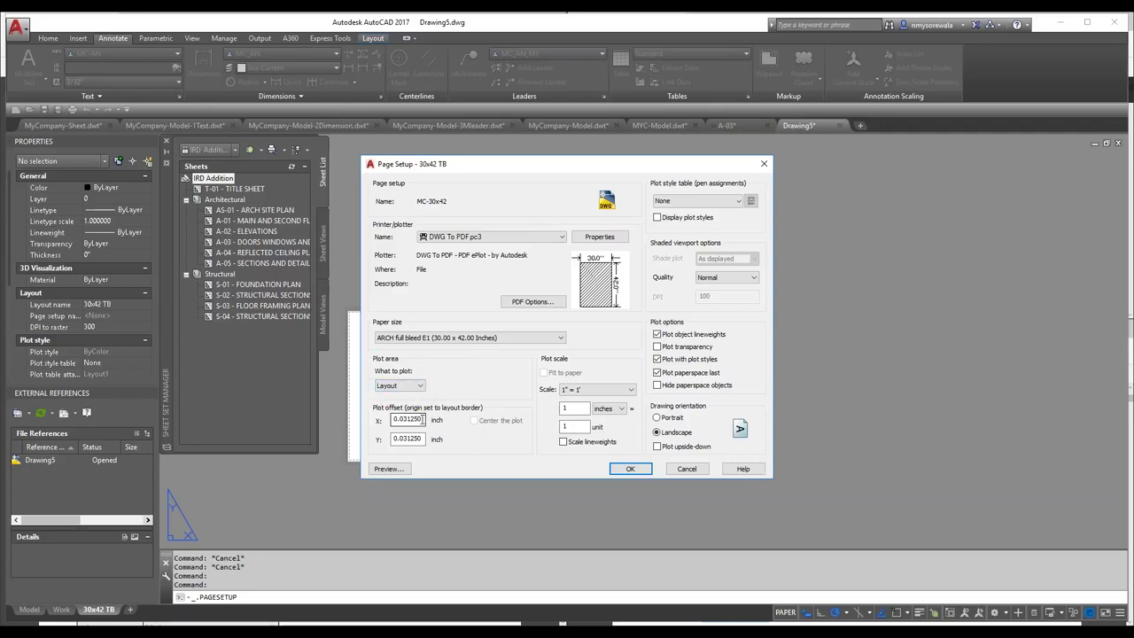
pyautogui.write('0')
pyautogui.moveTo(423, 439); pyautogui.dragTo(390, 440)
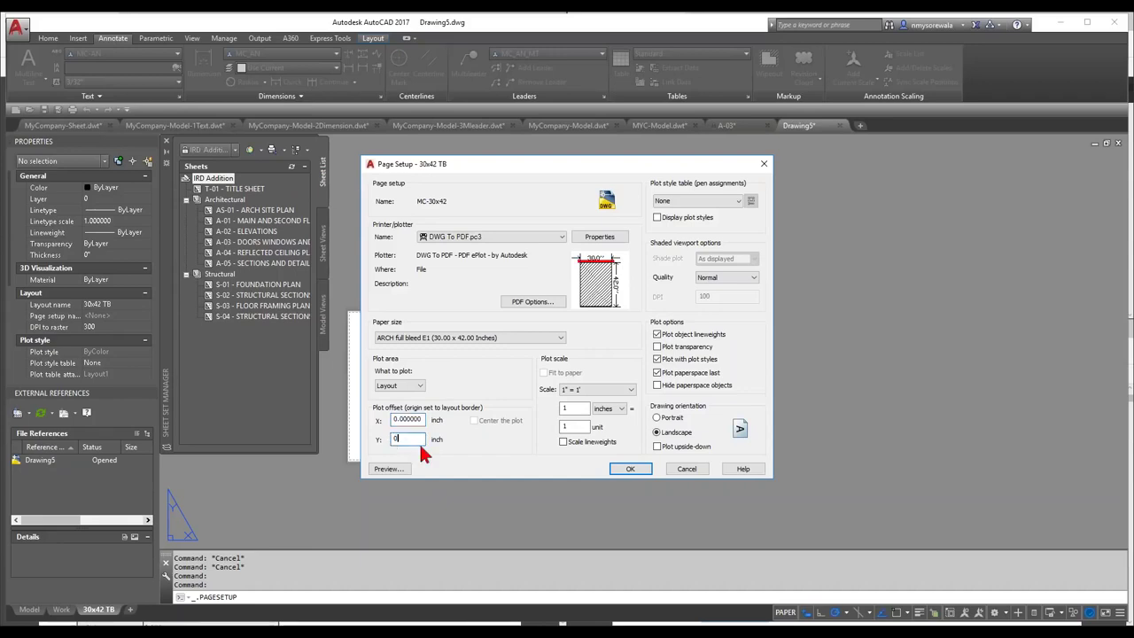
pyautogui.click(422, 419)
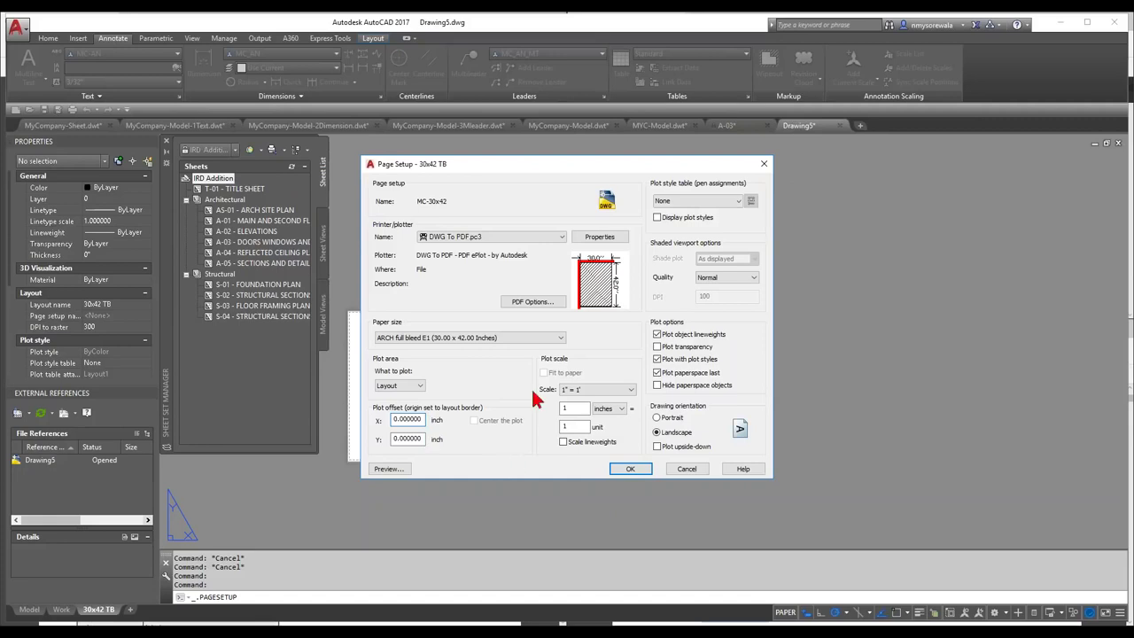
pyautogui.click(733, 204)
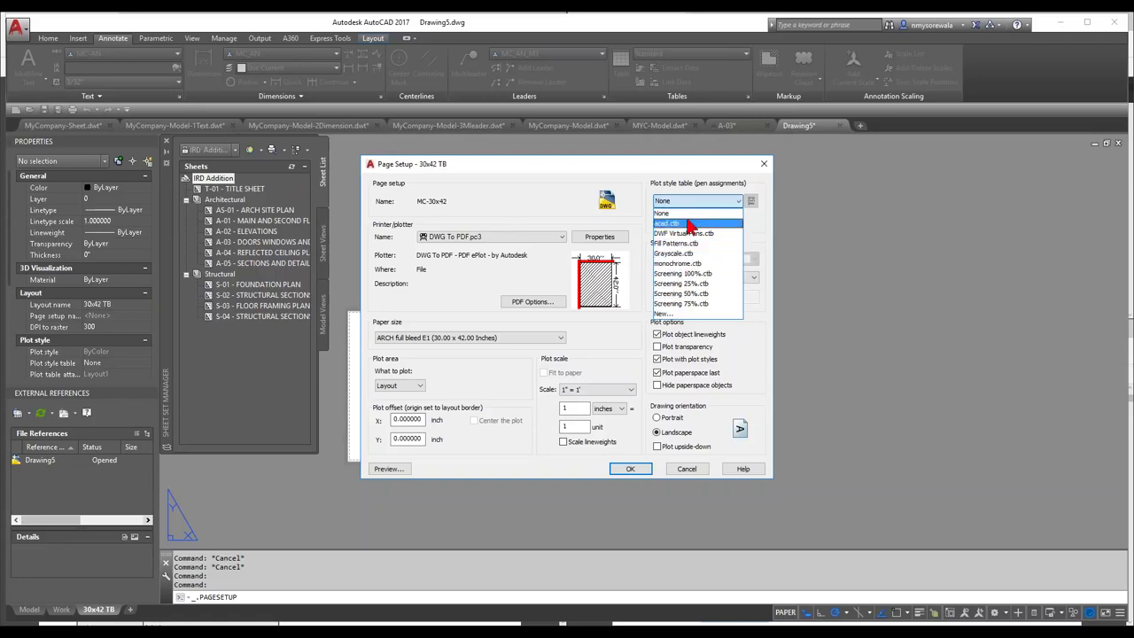
# Step: Assign monochrome.ctb, preview the plot, exit the preview and save MC-30x42
pyautogui.click(692, 266)
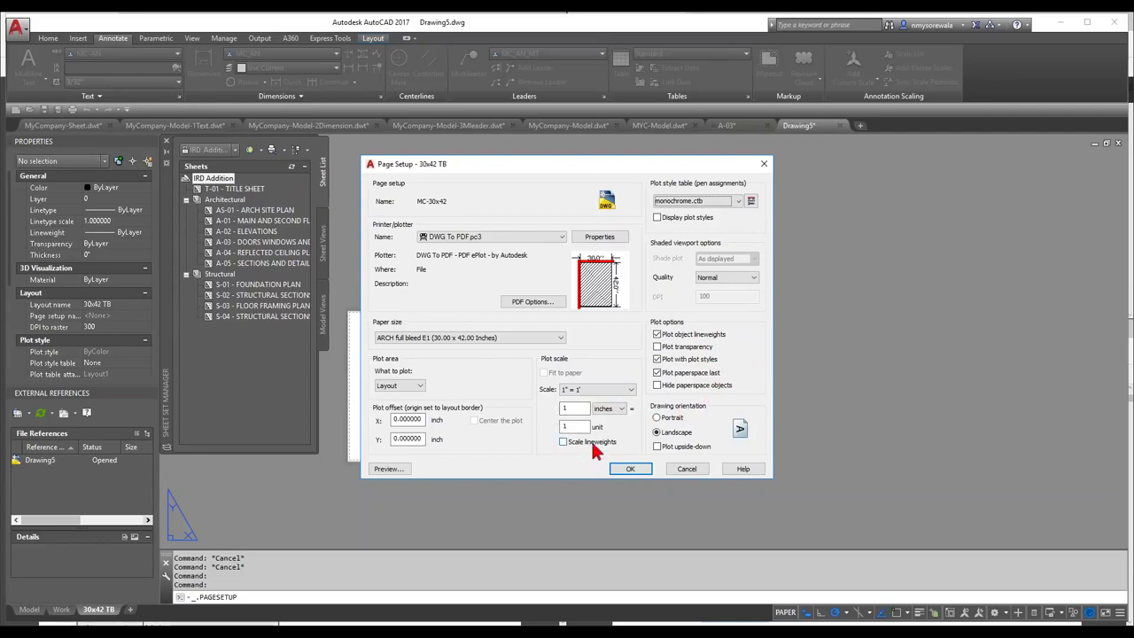
pyautogui.click(631, 469)
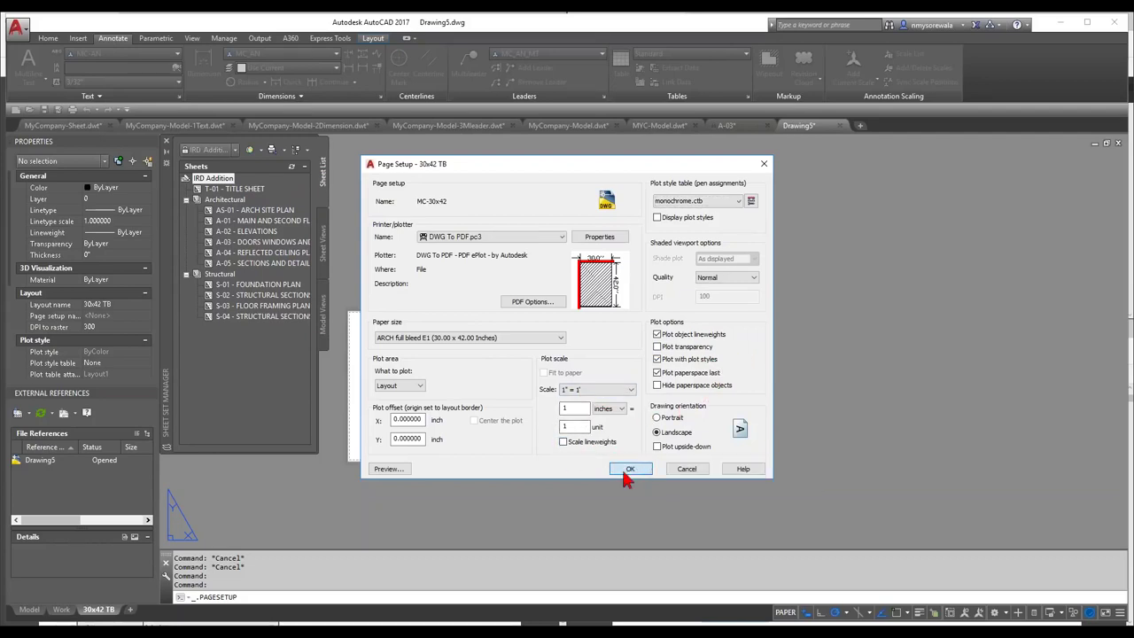
pyautogui.click(388, 469)
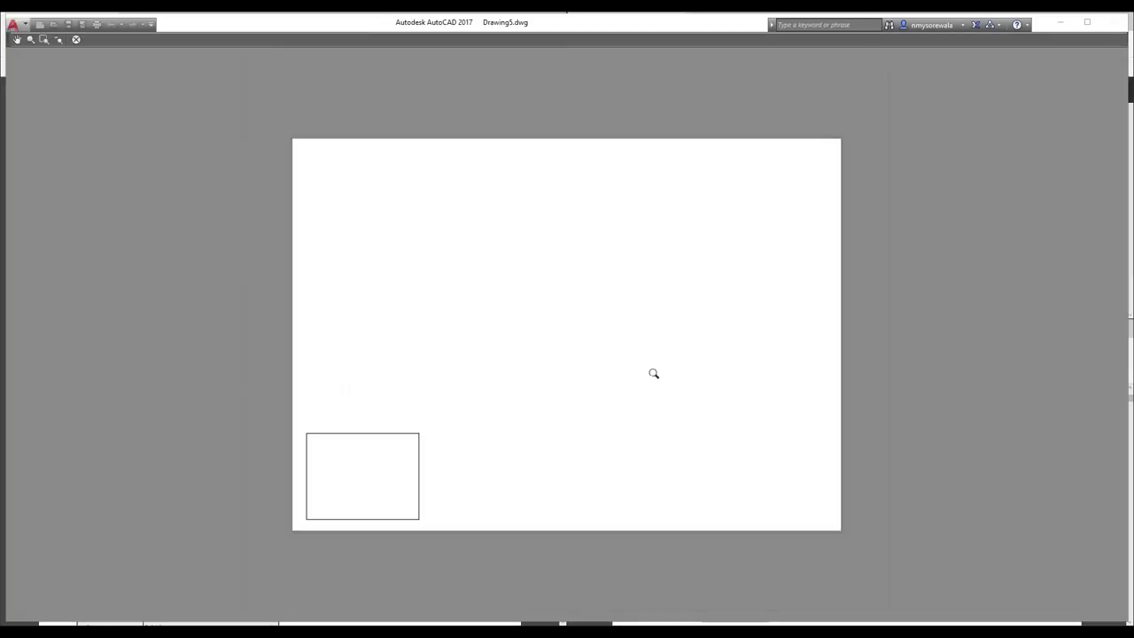
pyautogui.rightClick(472, 453)
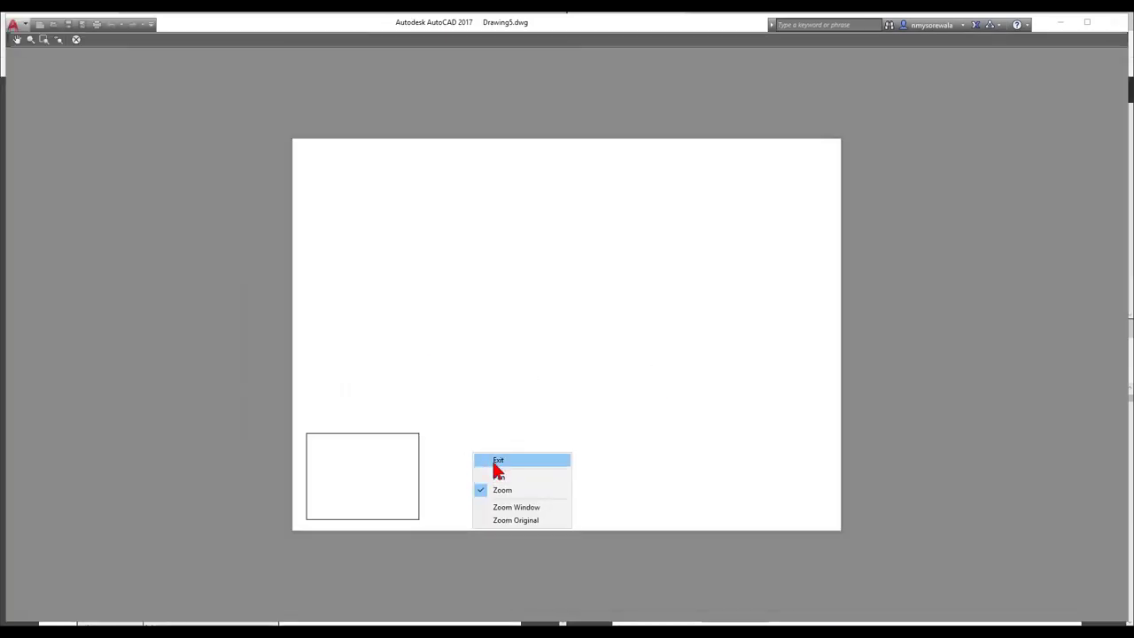
pyautogui.click(496, 460)
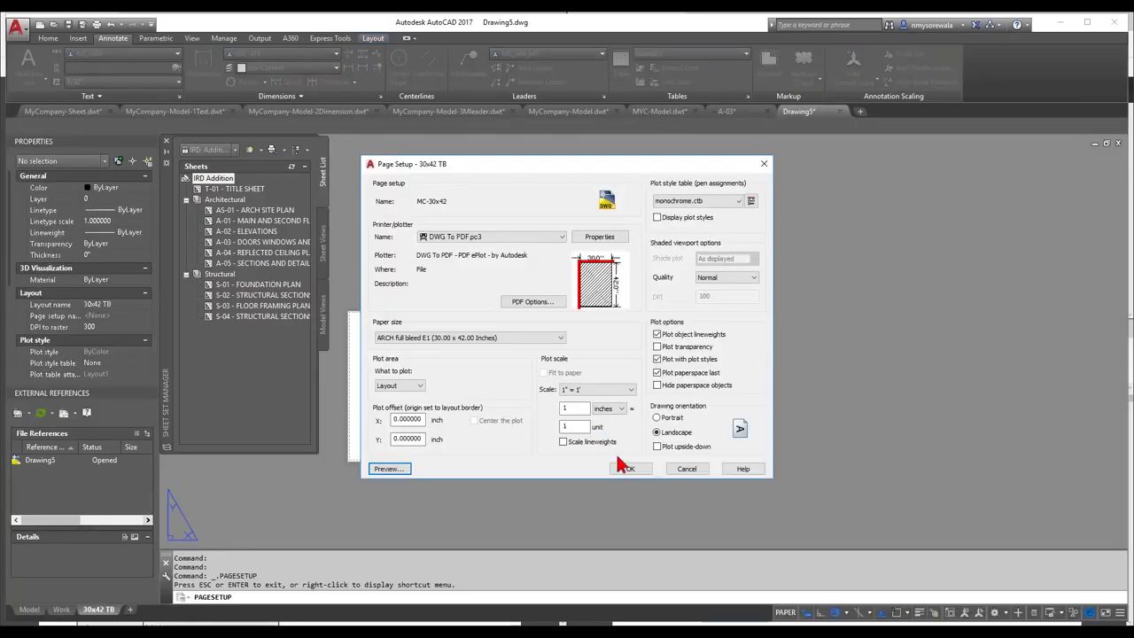
pyautogui.click(627, 468)
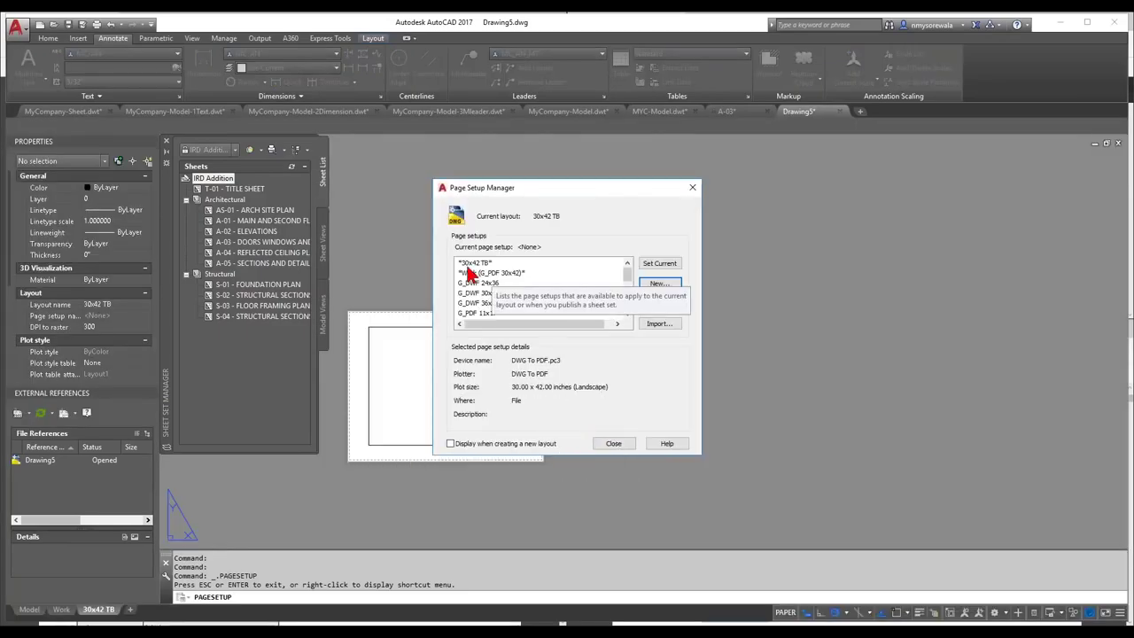
# Step: Make MC-30x42 the current page setup for the 30x42 TB layout
pyautogui.moveTo(626, 283); pyautogui.dragTo(625, 317)
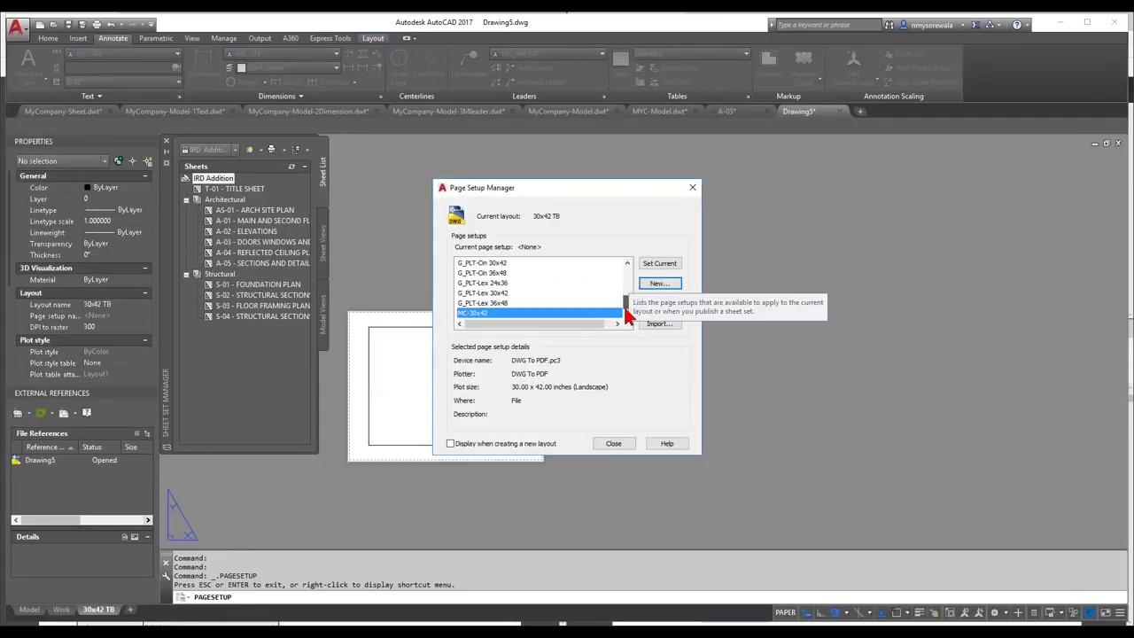
pyautogui.click(664, 265)
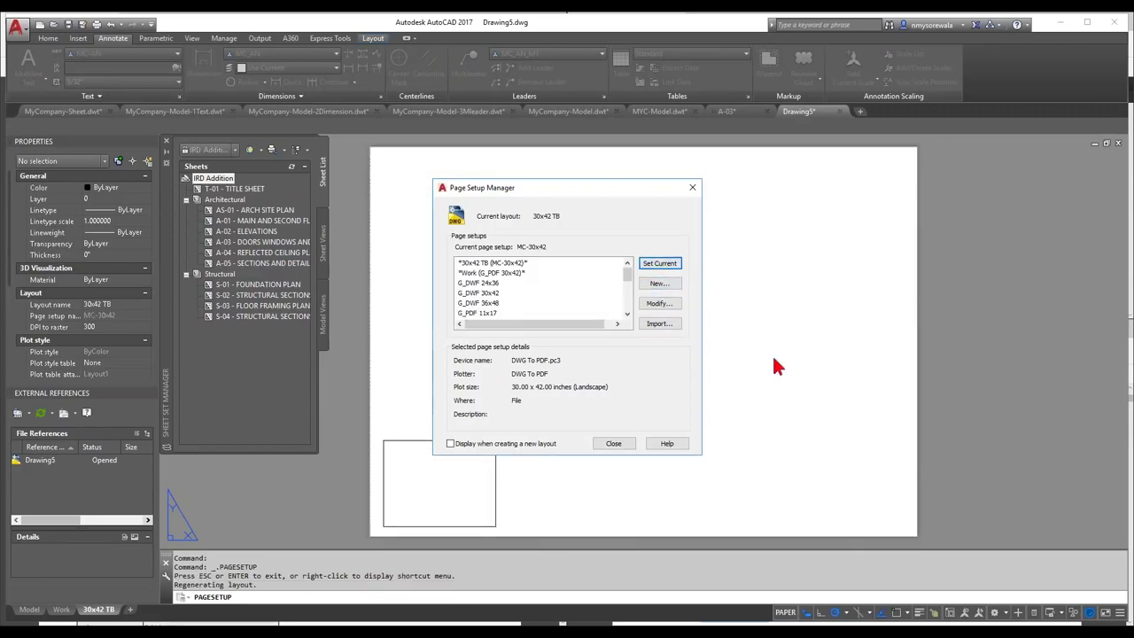
pyautogui.click(613, 443)
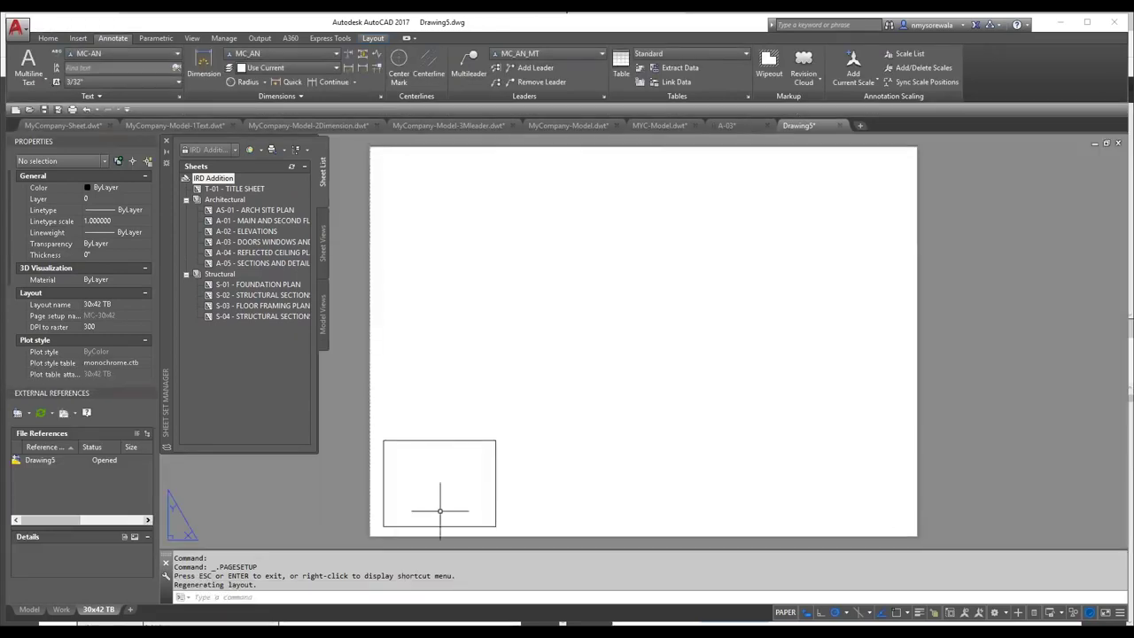
# Step: Erase the small default viewport from the 30x42 TB layout with a crossing selection
pyautogui.scroll(4, 372, 527)
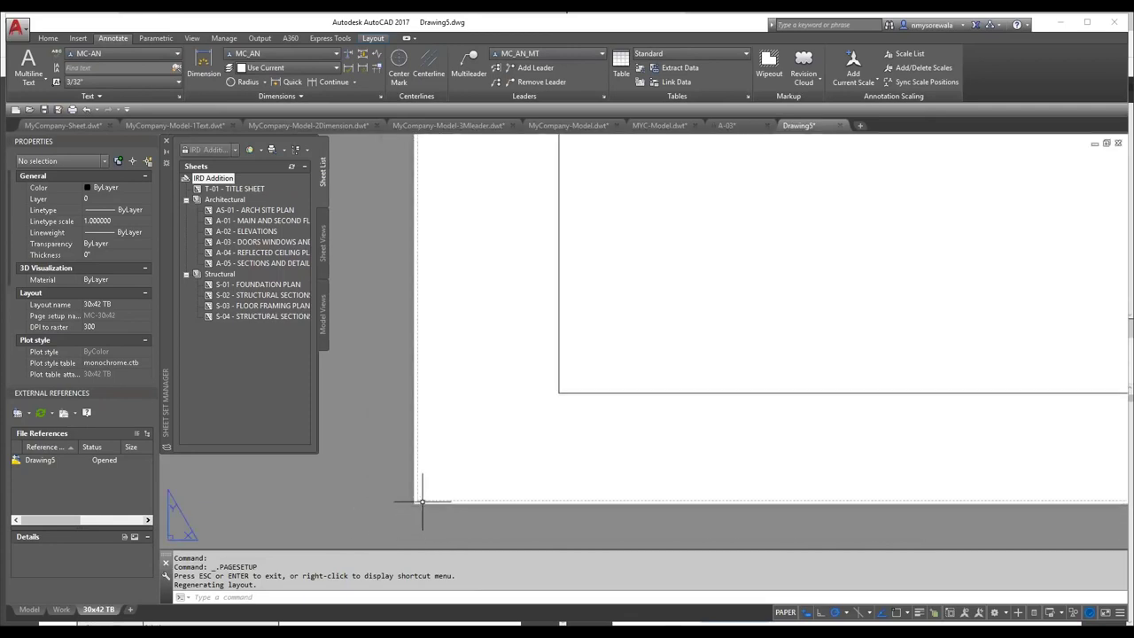
pyautogui.scroll(-4, 392, 514)
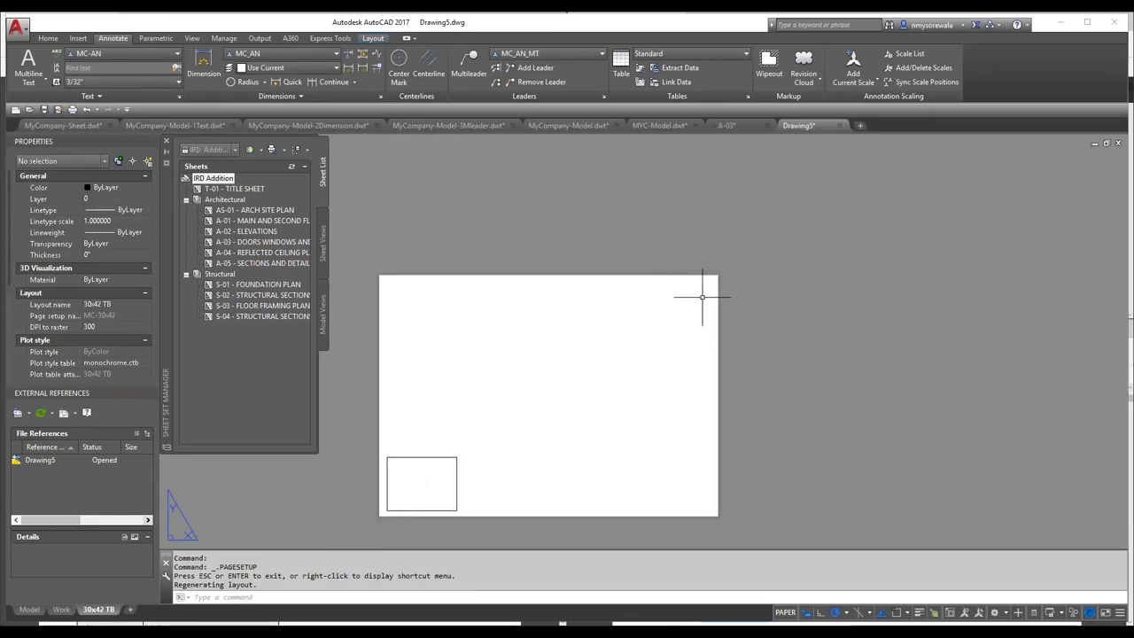
pyautogui.click(519, 429)
pyautogui.click(451, 457)
pyautogui.press('Delete')
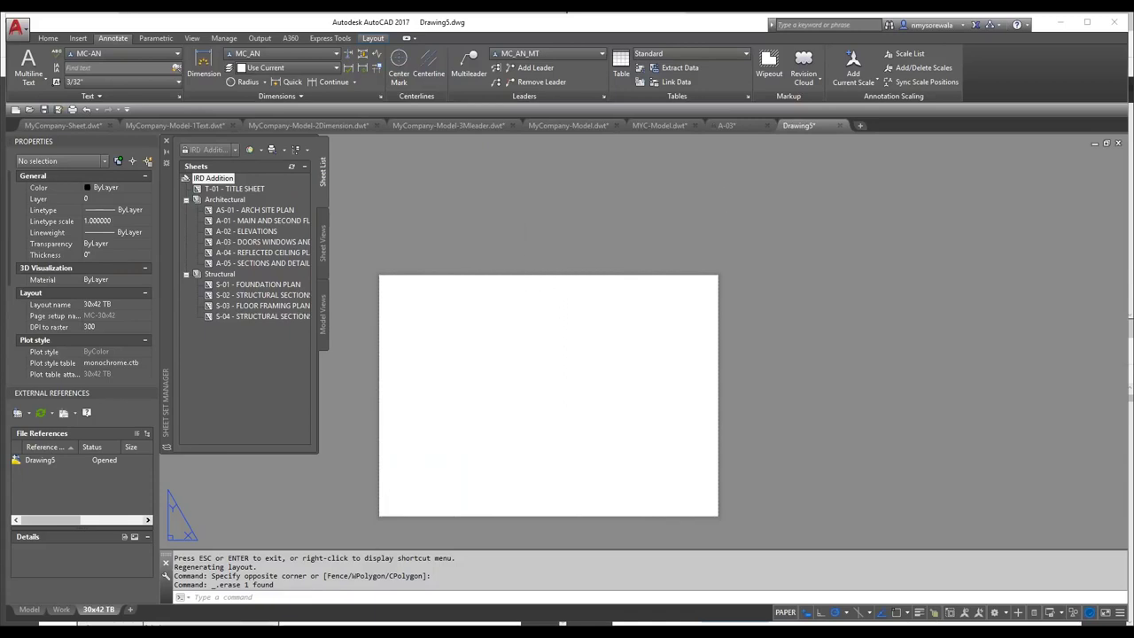
pyautogui.hotkey('ctrl', 's')
# Step: Save the drawing as an AutoCAD Drawing Template named MC-Sheet.dwt
pyautogui.click(623, 475)
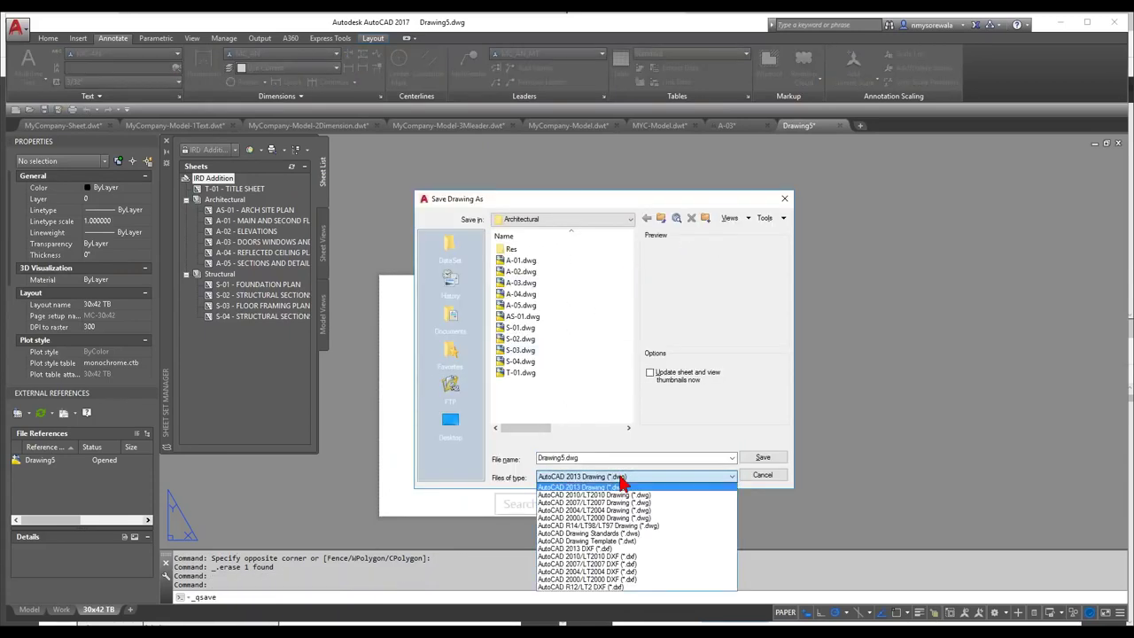
pyautogui.click(587, 540)
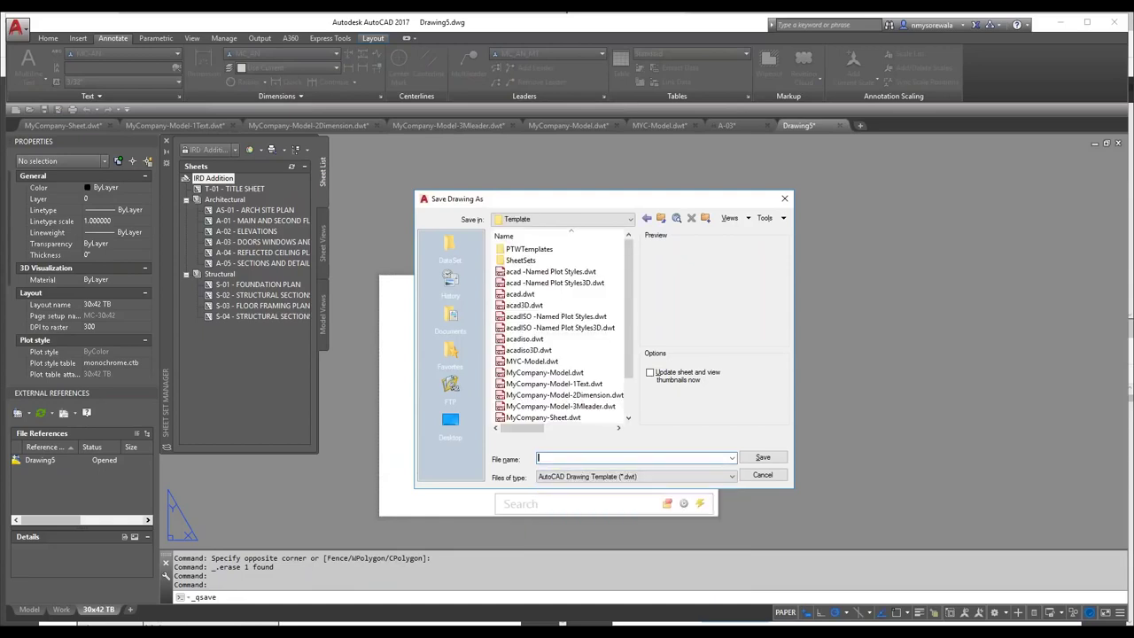
pyautogui.click(567, 417)
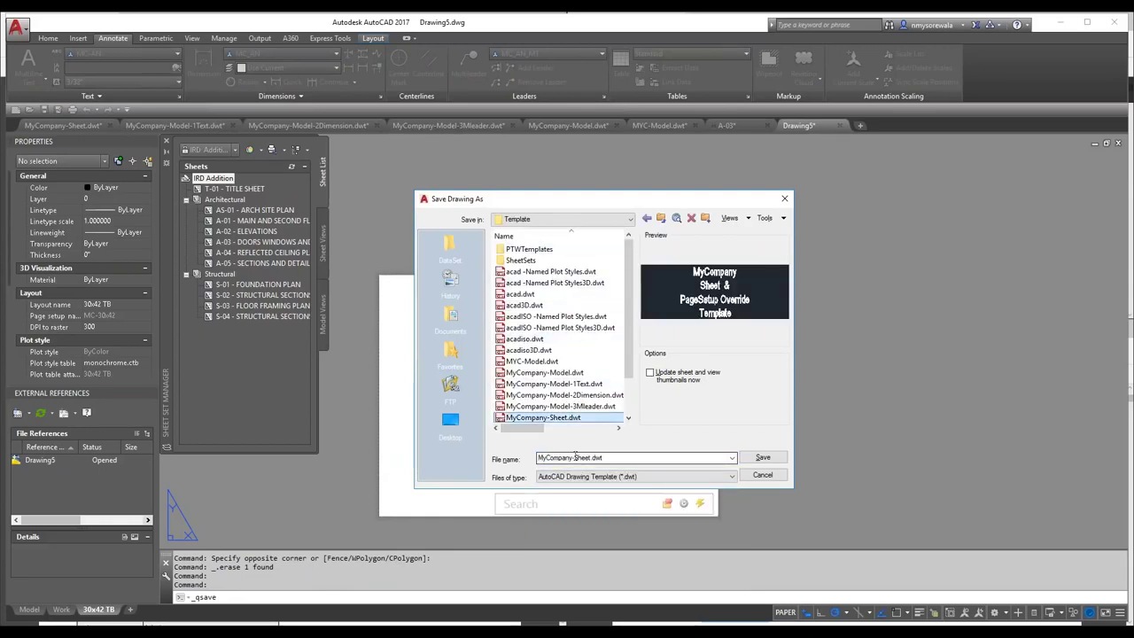
pyautogui.click(569, 457)
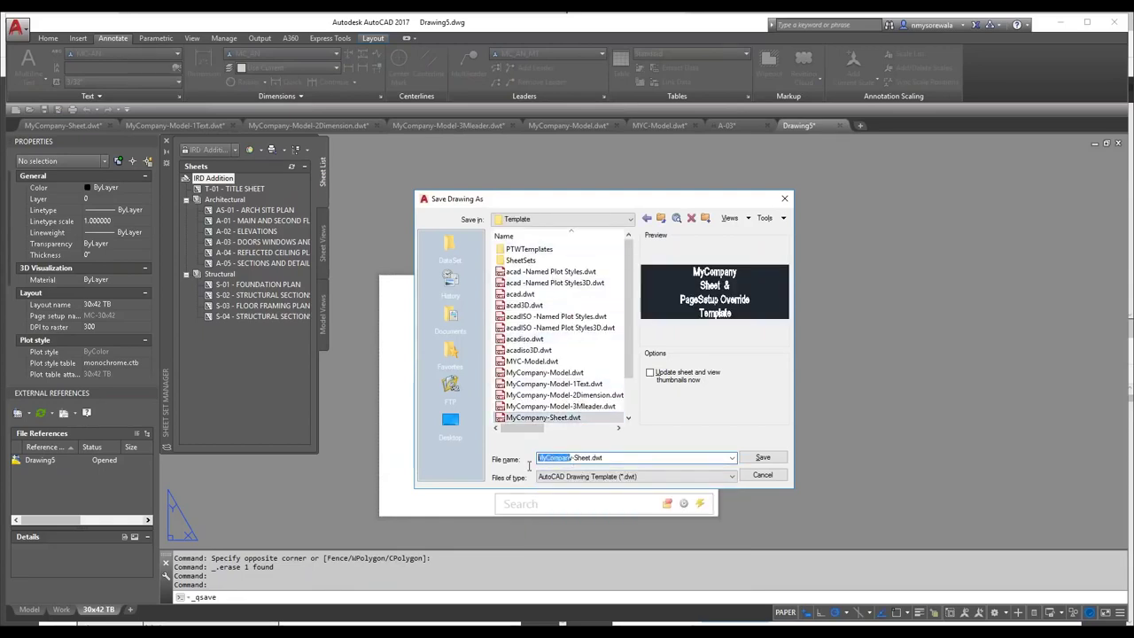
pyautogui.write('MC')
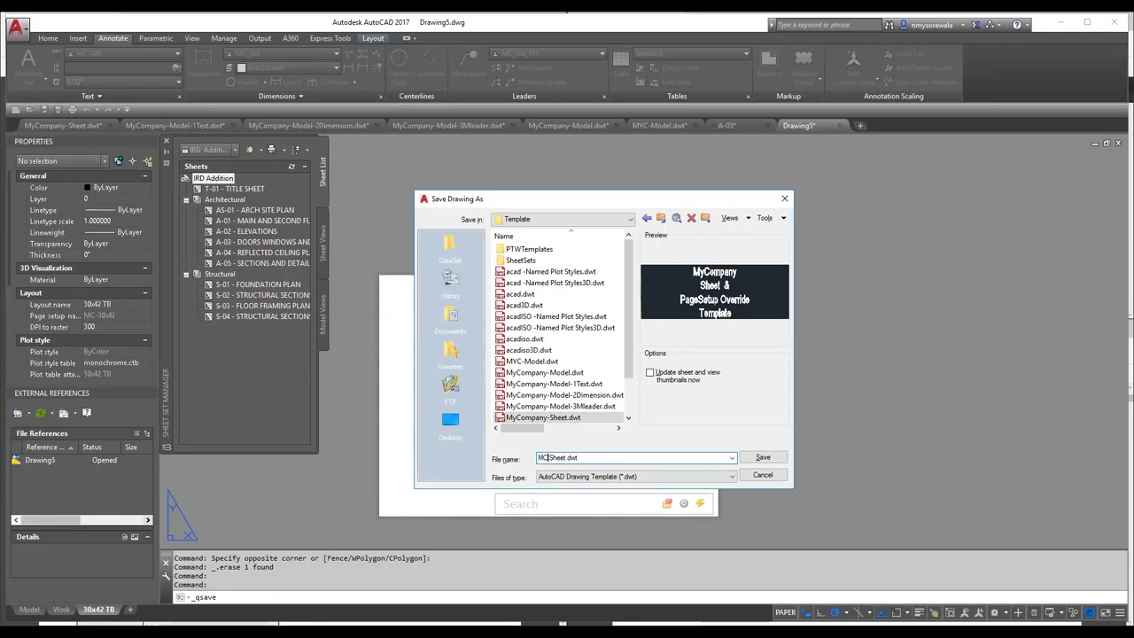
pyautogui.press('Return')
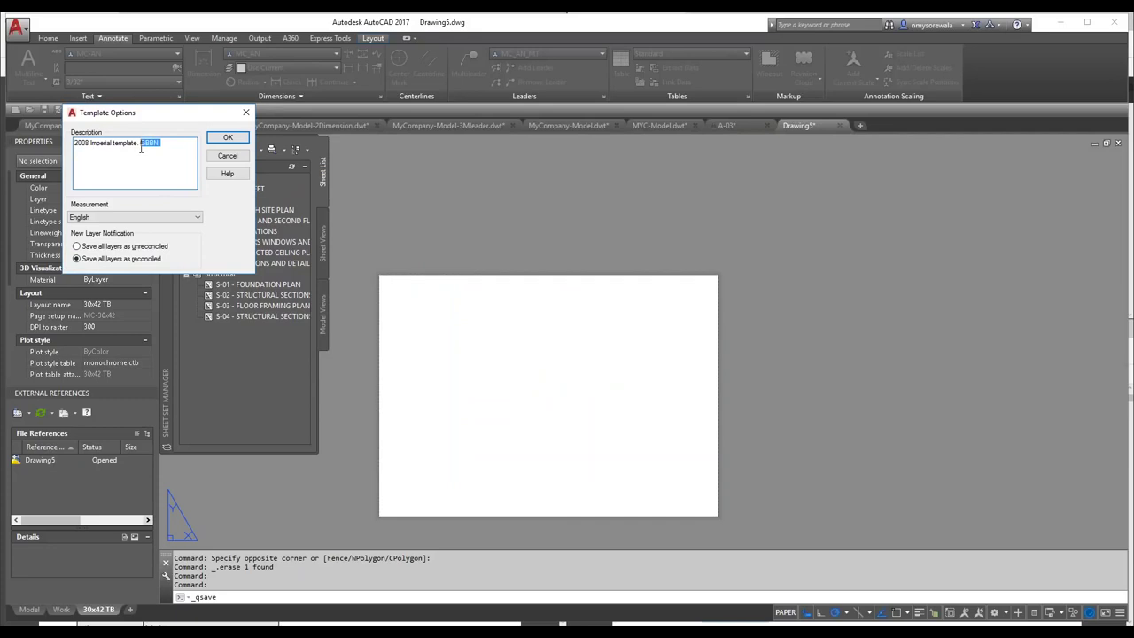
# Step: Replace the old template description with 'Template Sheet' and confirm the template options
pyautogui.moveTo(146, 150); pyautogui.dragTo(74, 144)
pyautogui.write('Template Sheet')
pyautogui.click(228, 136)
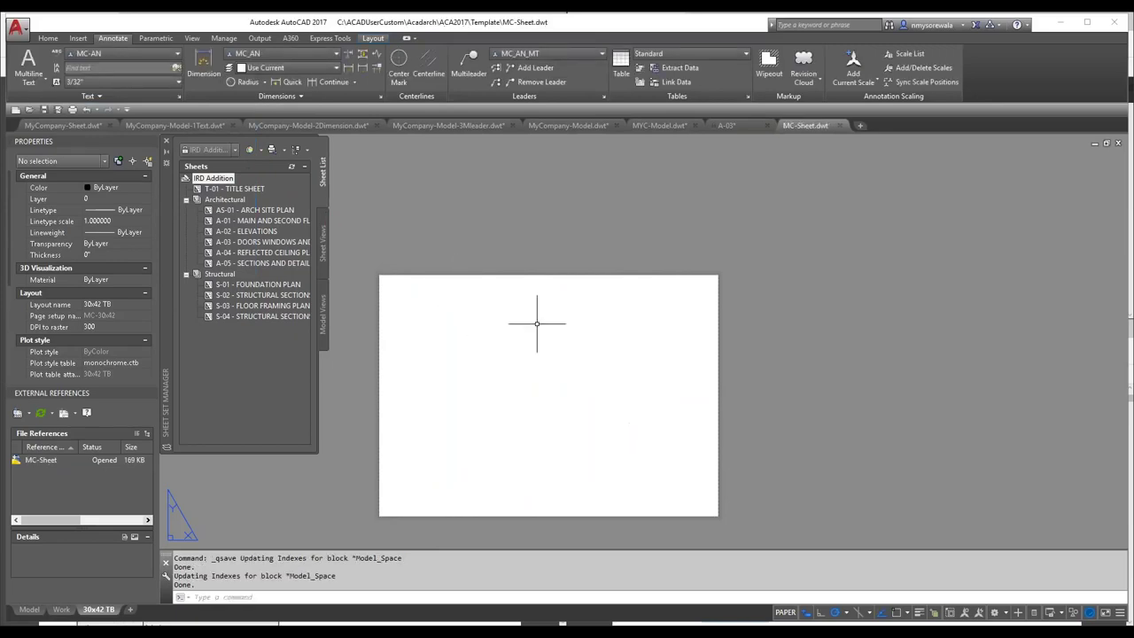
# Step: Open the Options dialog with OP and show its Files search paths and file locations
pyautogui.scroll(-4, 539, 338)
pyautogui.scroll(-2, 532, 306)
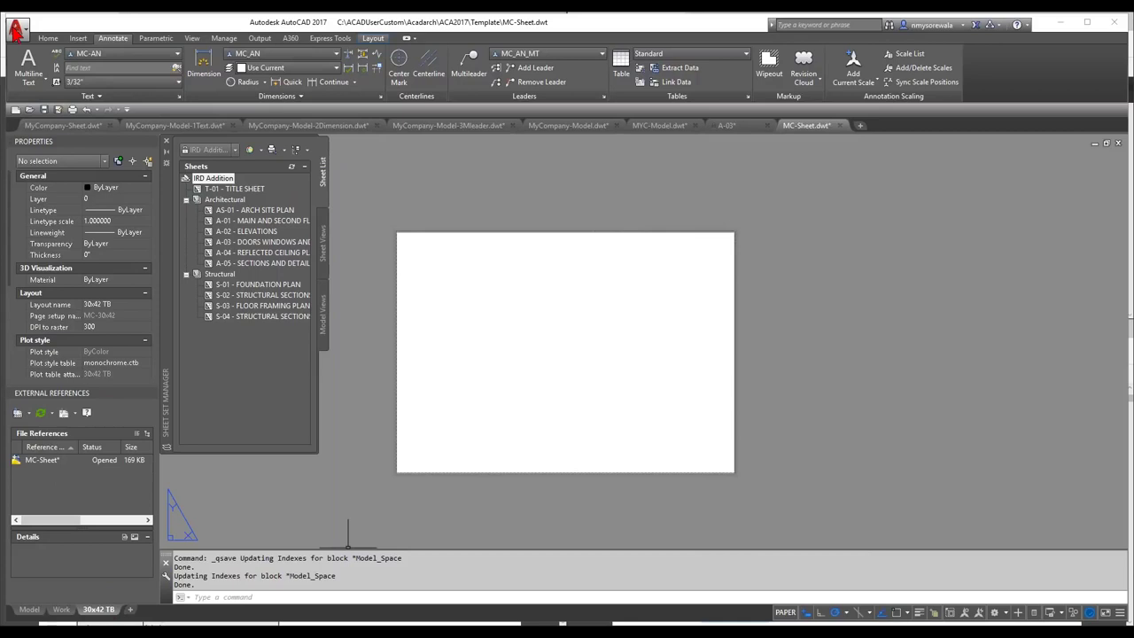
pyautogui.click(16, 30)
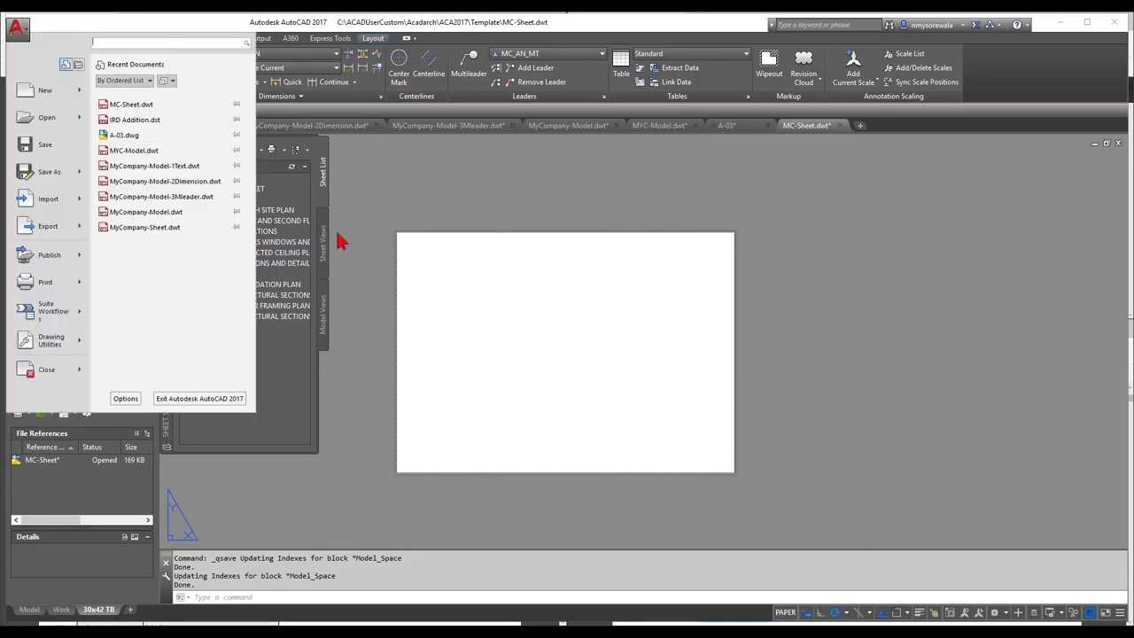
pyautogui.click(493, 242)
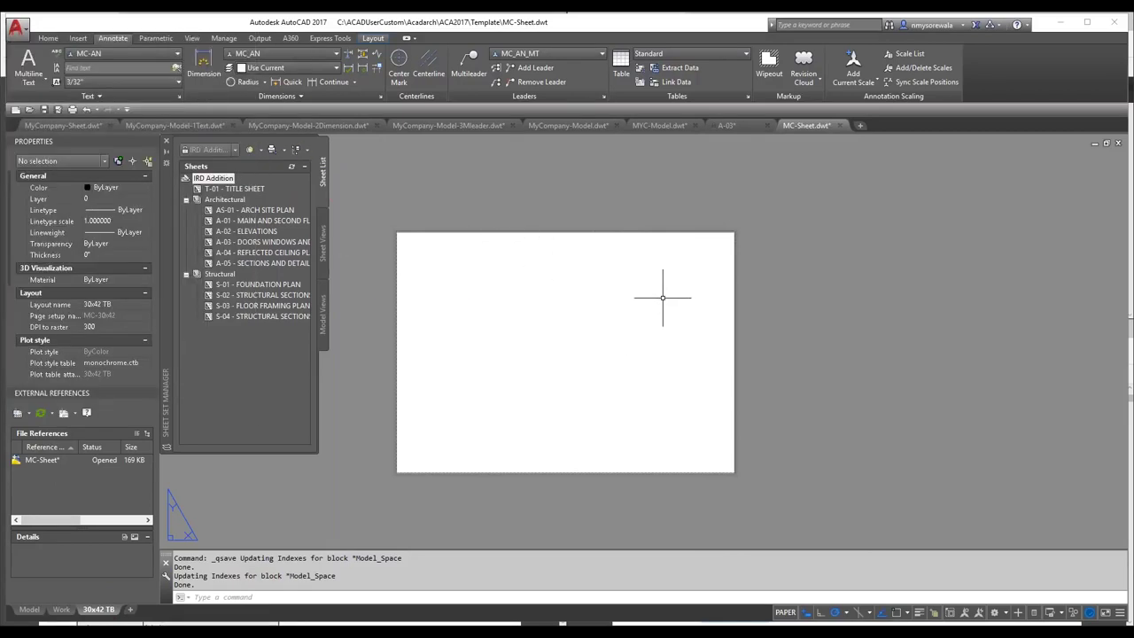
pyautogui.write('OP')
pyautogui.press('Return')
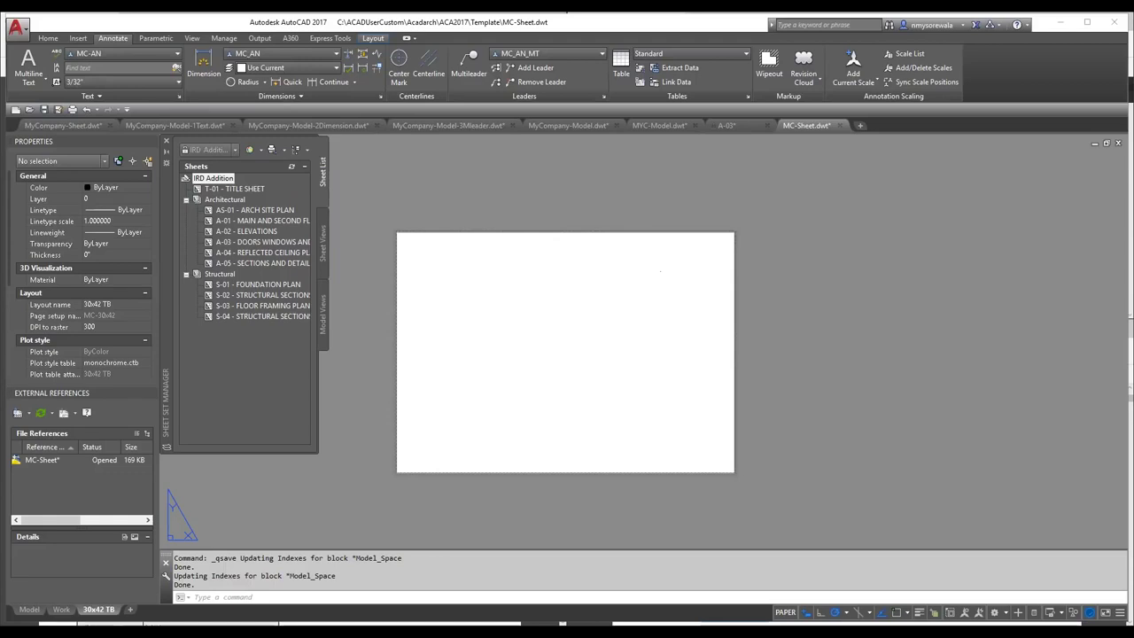
pyautogui.click(379, 189)
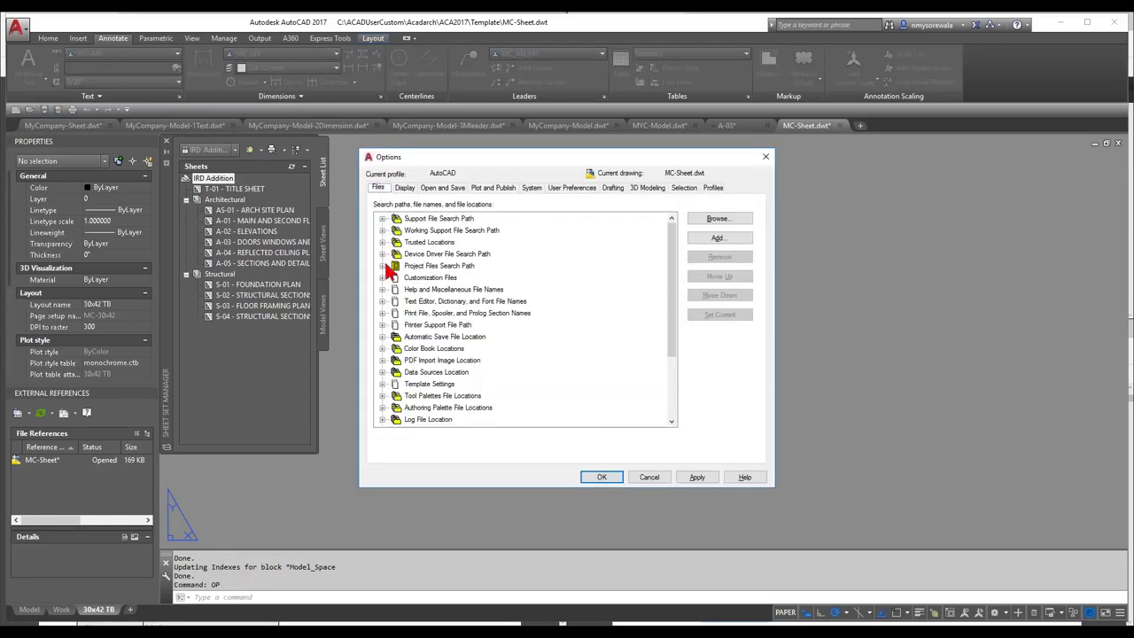
# Step: Copy the Plot Style Table Search Path folder, cancel Options, and open File Explorer
pyautogui.doubleClick(431, 324)
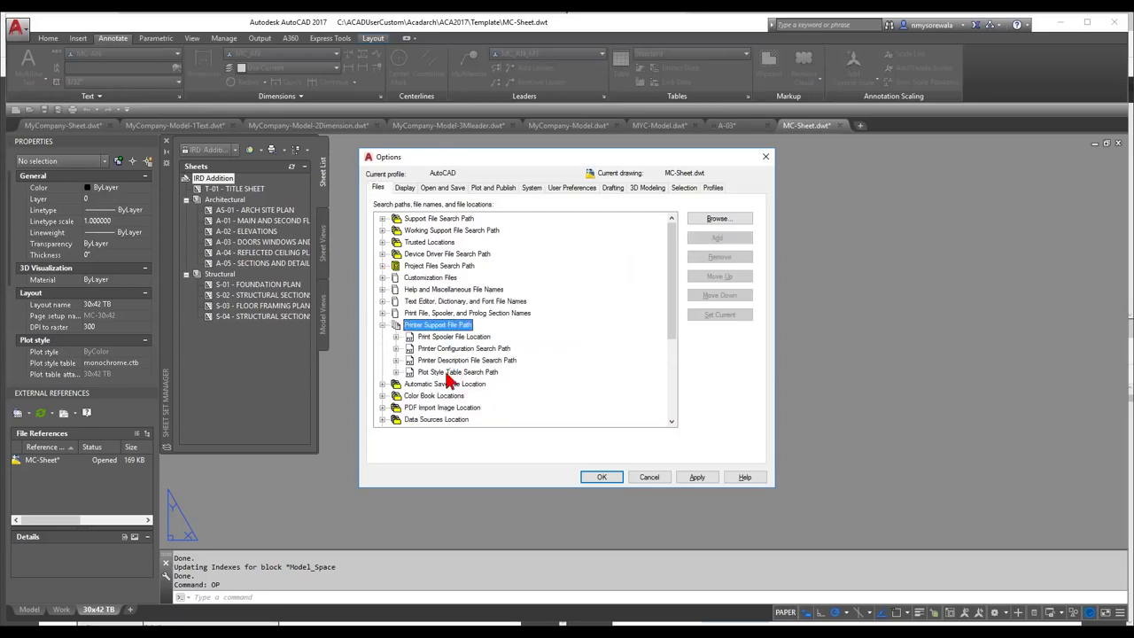
pyautogui.click(447, 373)
pyautogui.doubleClick(410, 374)
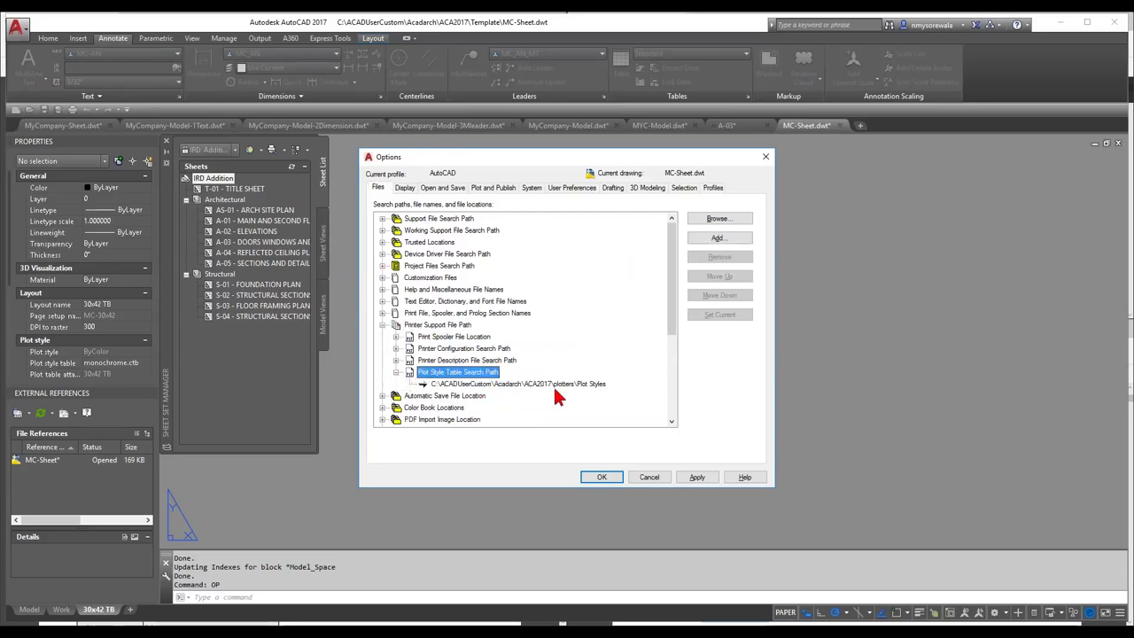
pyautogui.click(558, 389)
pyautogui.rightClick(591, 394)
pyautogui.click(607, 455)
pyautogui.click(648, 477)
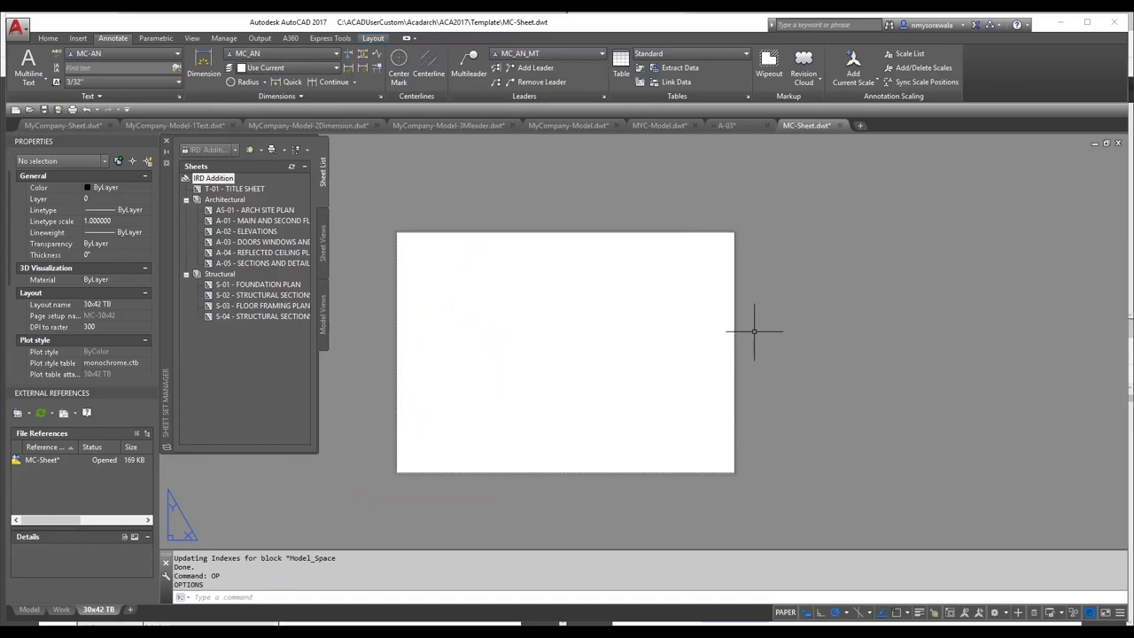
pyautogui.press('super+e')
# Step: Go to the pasted Plot Styles folder path in File Explorer
pyautogui.click(528, 205)
pyautogui.write('C:\\ACADUserCustom\\Acadarch\\ACA2017\\plotters\\Plot Styles')
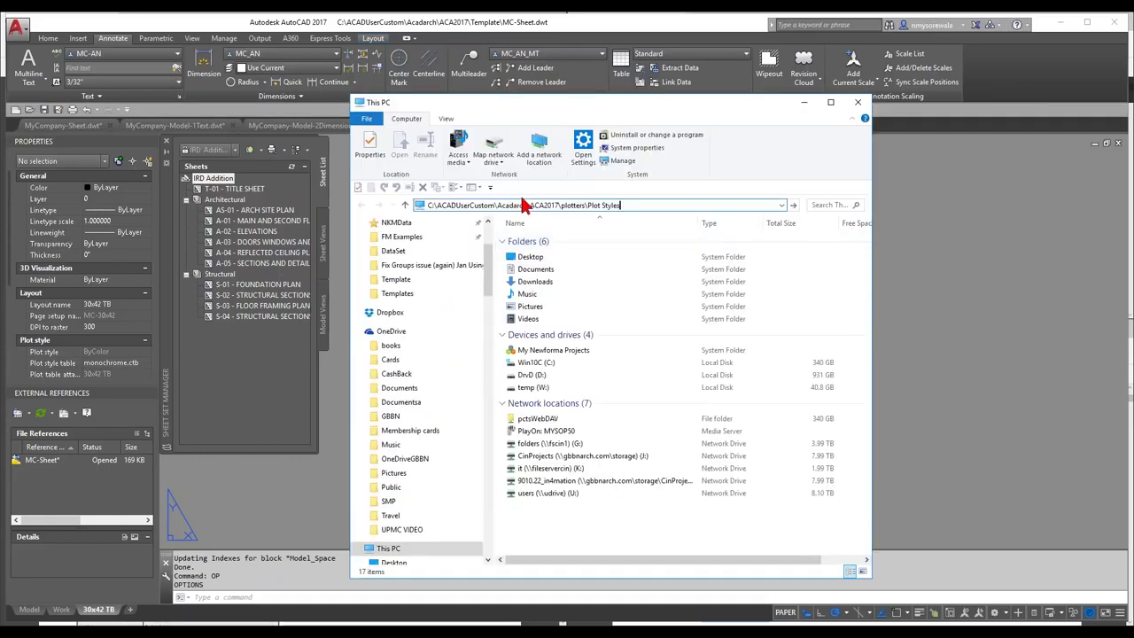
pyautogui.press('Return')
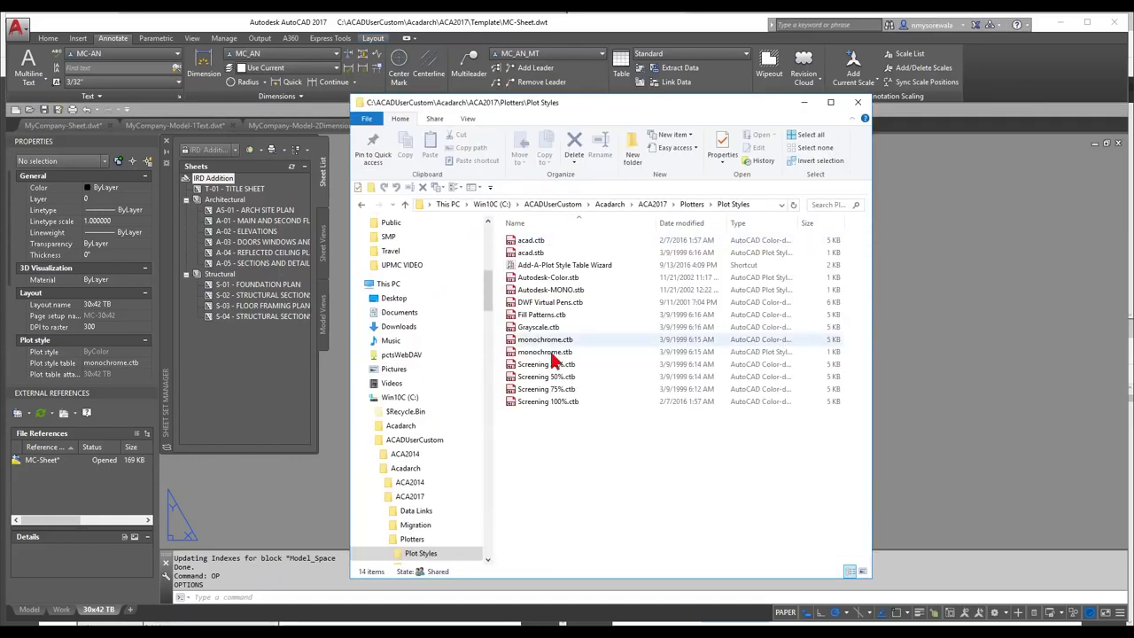
pyautogui.moveTo(620, 102); pyautogui.dragTo(315, 99)
# Step: Copy MyCompany-ColorBW.ctb from the DataSet folder into Plot Styles, then return to AutoCAD
pyautogui.press('super+e')
pyautogui.click(156, 235)
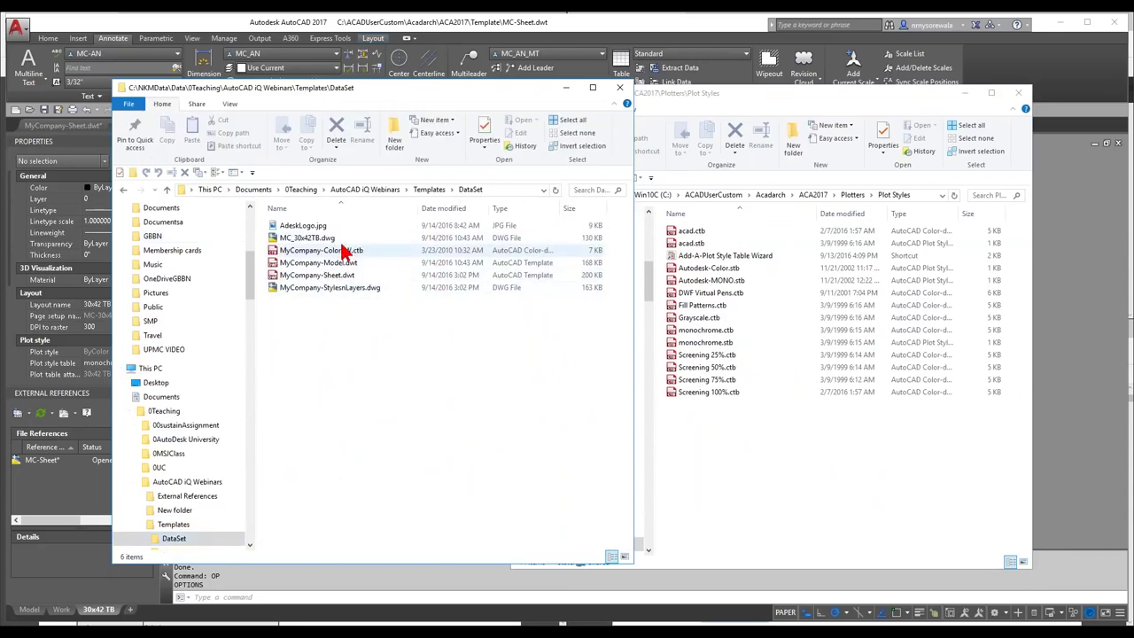
pyautogui.moveTo(319, 253); pyautogui.dragTo(776, 450)
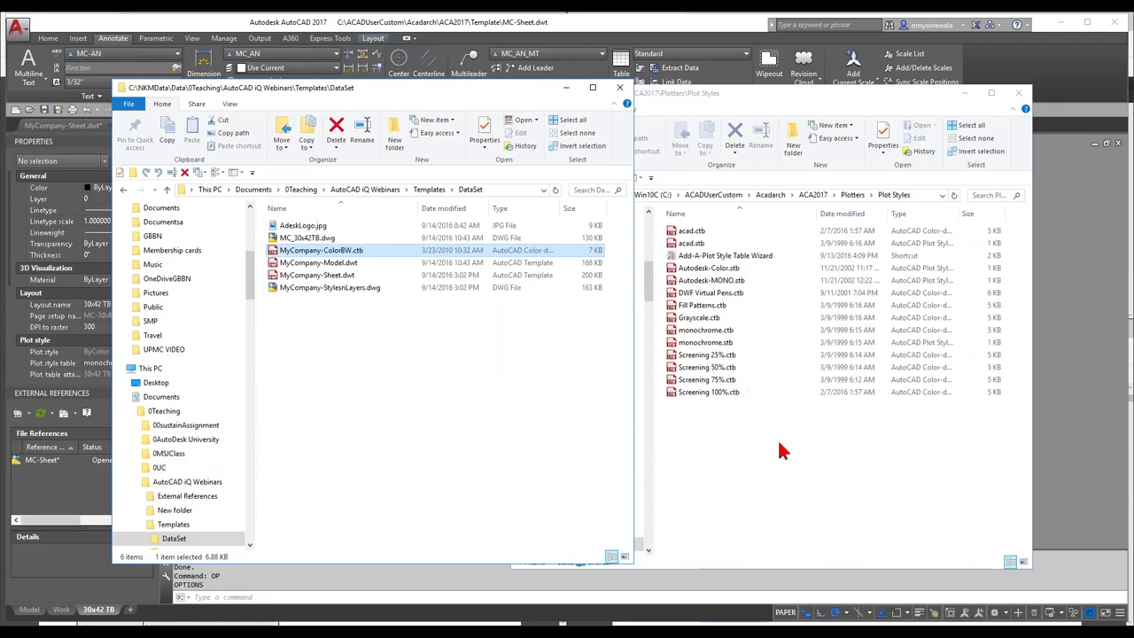
pyautogui.click(1079, 310)
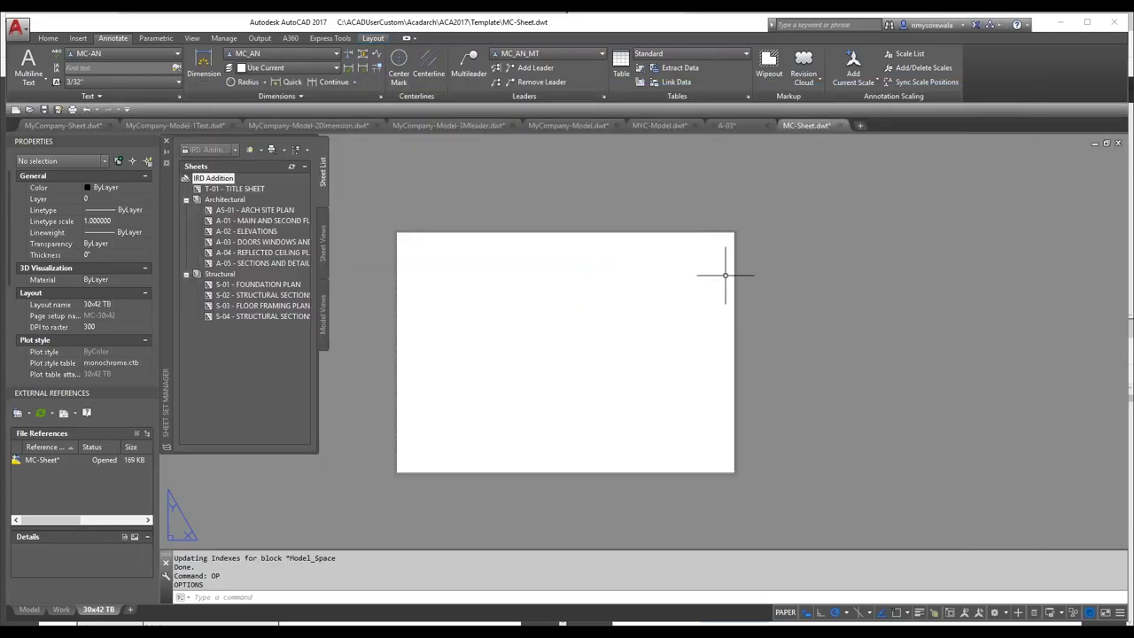
# Step: Set the MC-30x42 page setup's plot style table to MyCompany-ColorBW.ctb for all layouts using it
pyautogui.rightClick(96, 611)
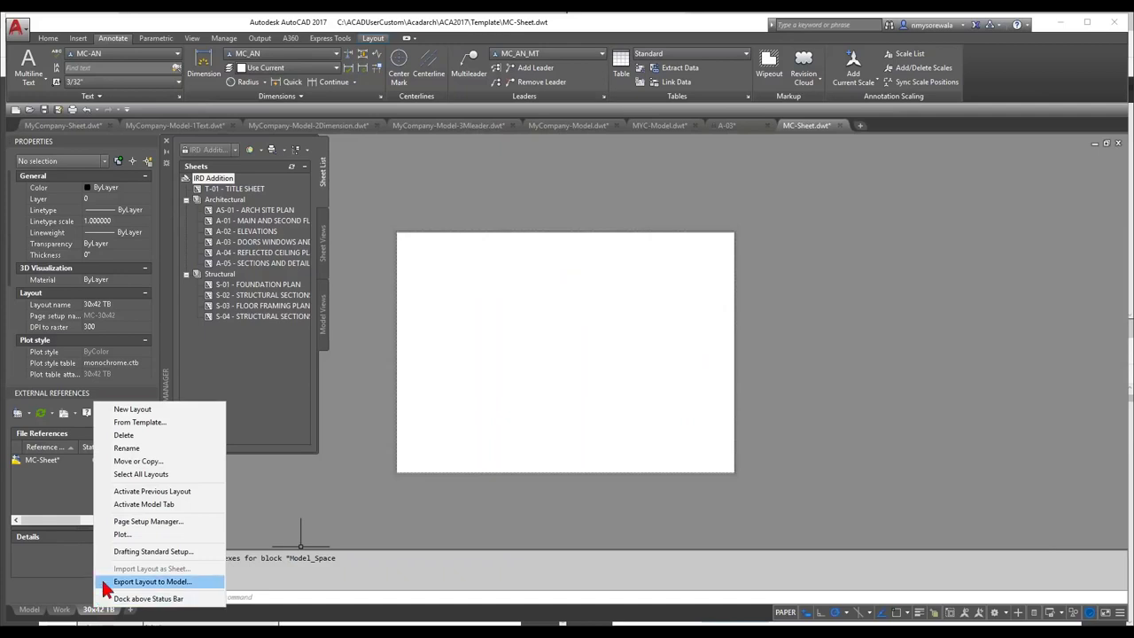
pyautogui.click(133, 521)
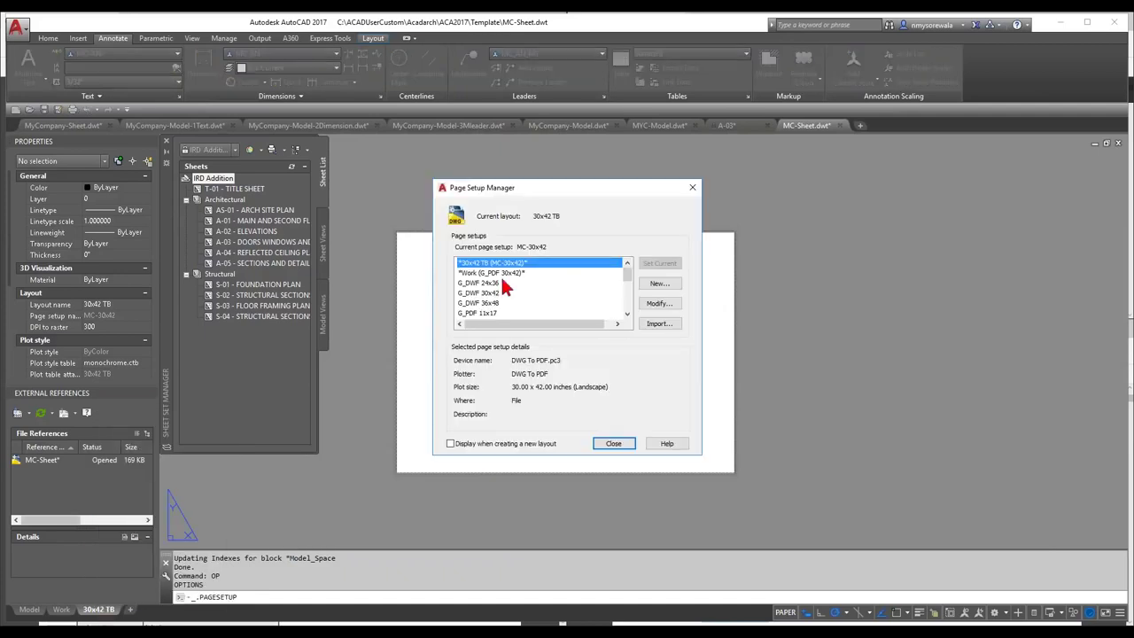
pyautogui.scroll(-5, 620, 277)
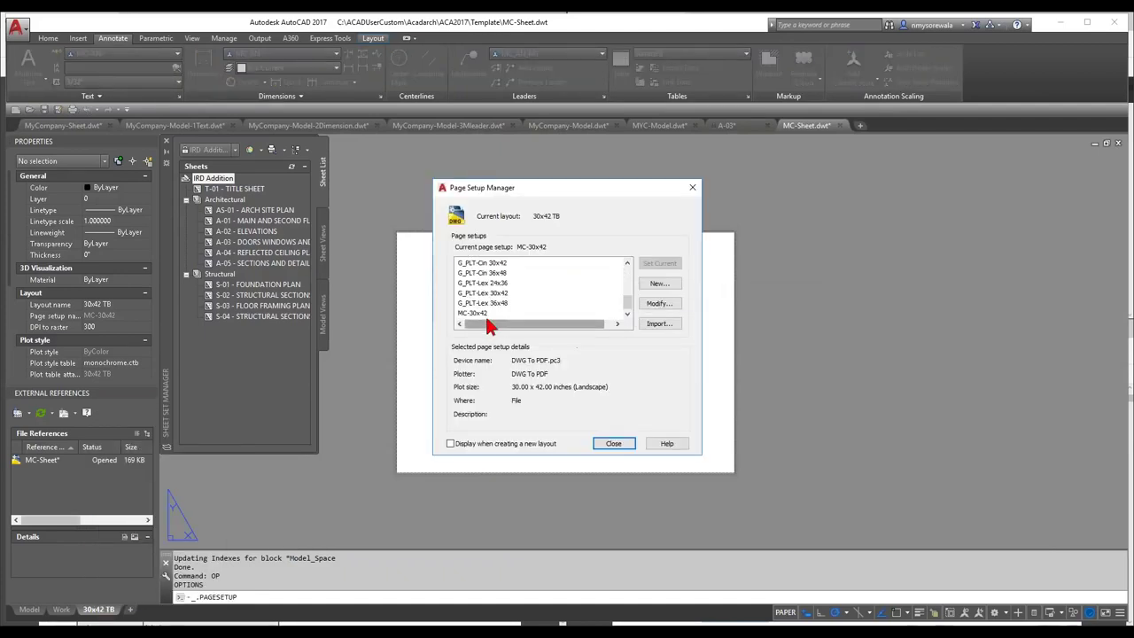
pyautogui.click(459, 313)
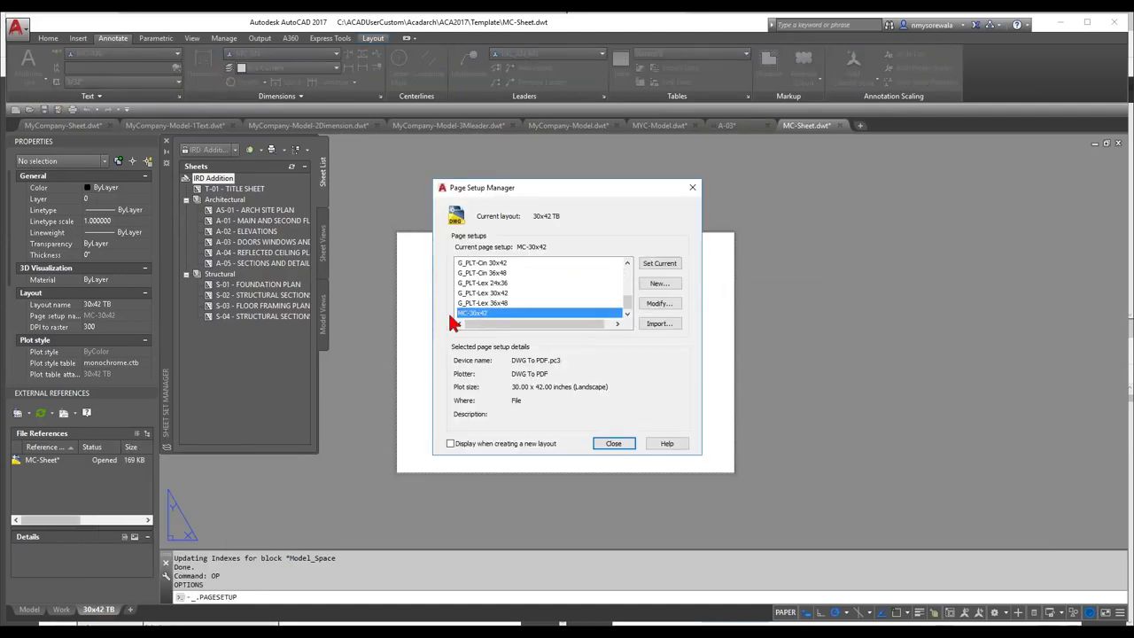
pyautogui.click(661, 305)
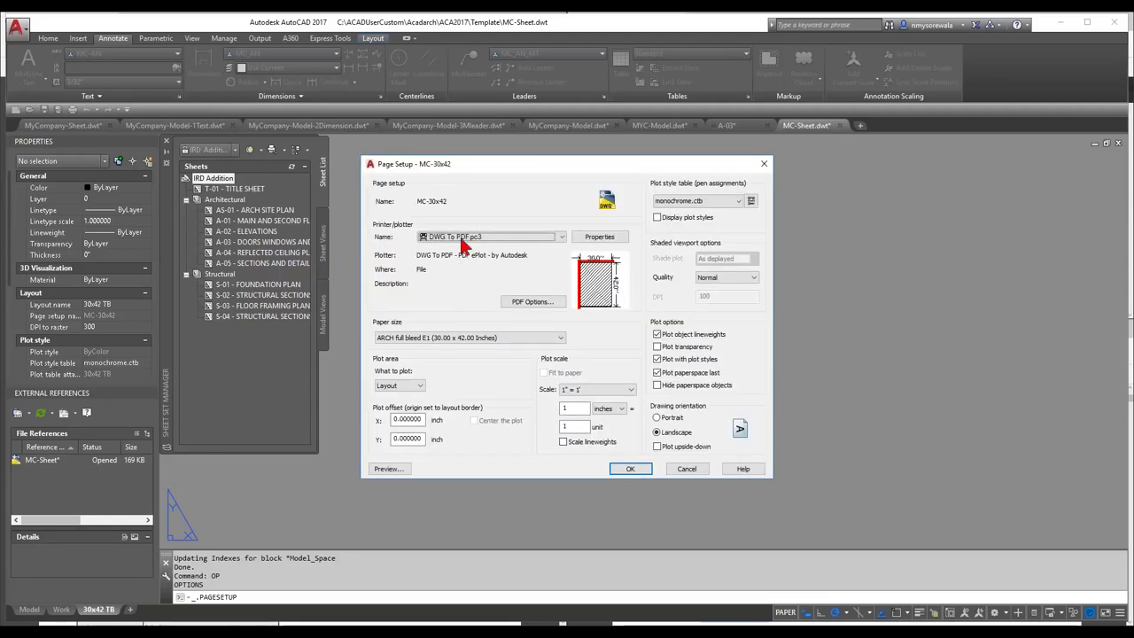
pyautogui.click(722, 202)
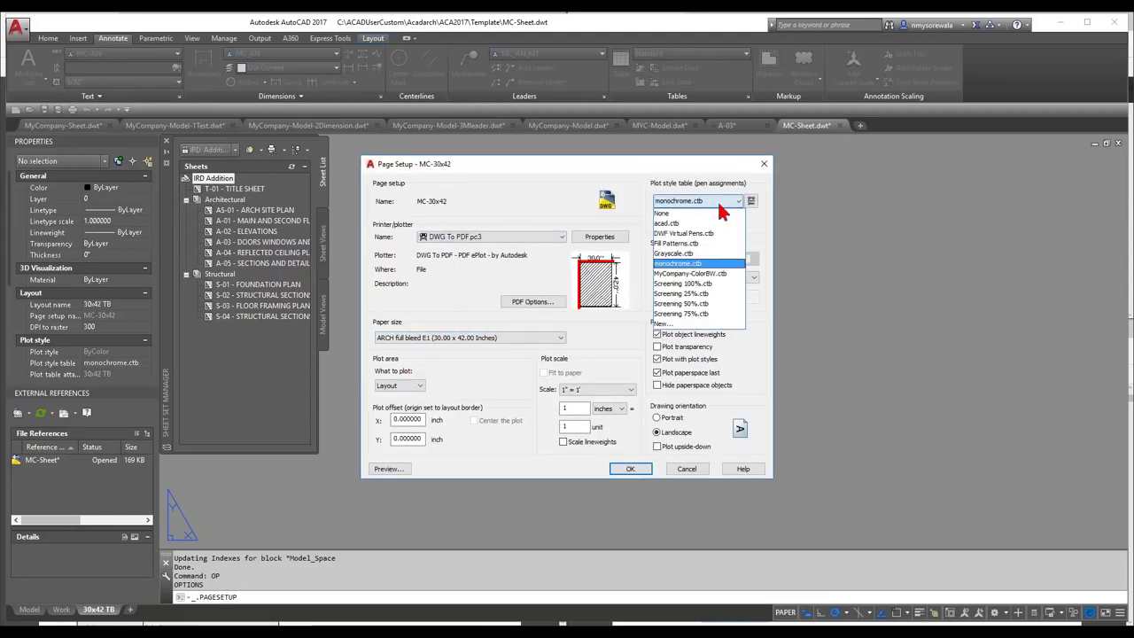
pyautogui.click(704, 265)
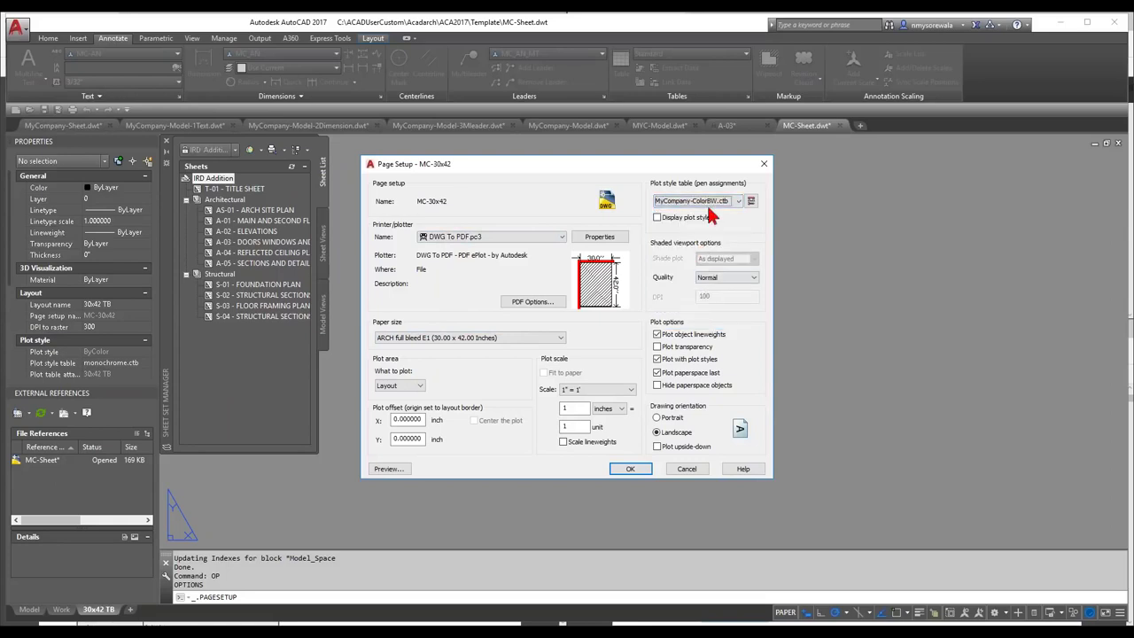
pyautogui.click(627, 472)
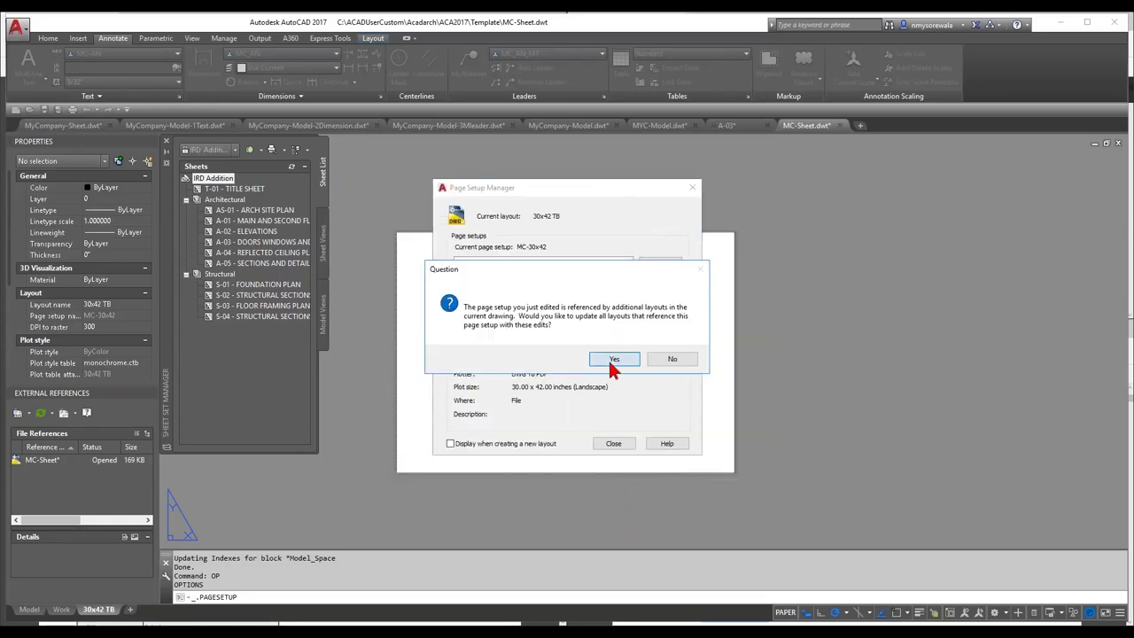
pyautogui.click(613, 360)
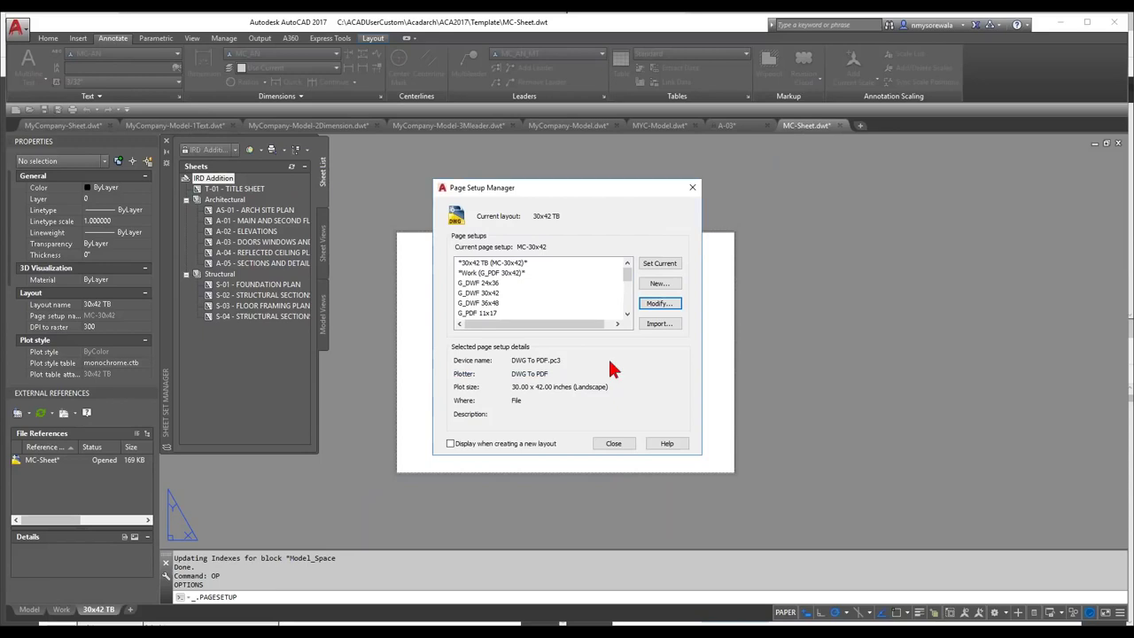
pyautogui.click(613, 444)
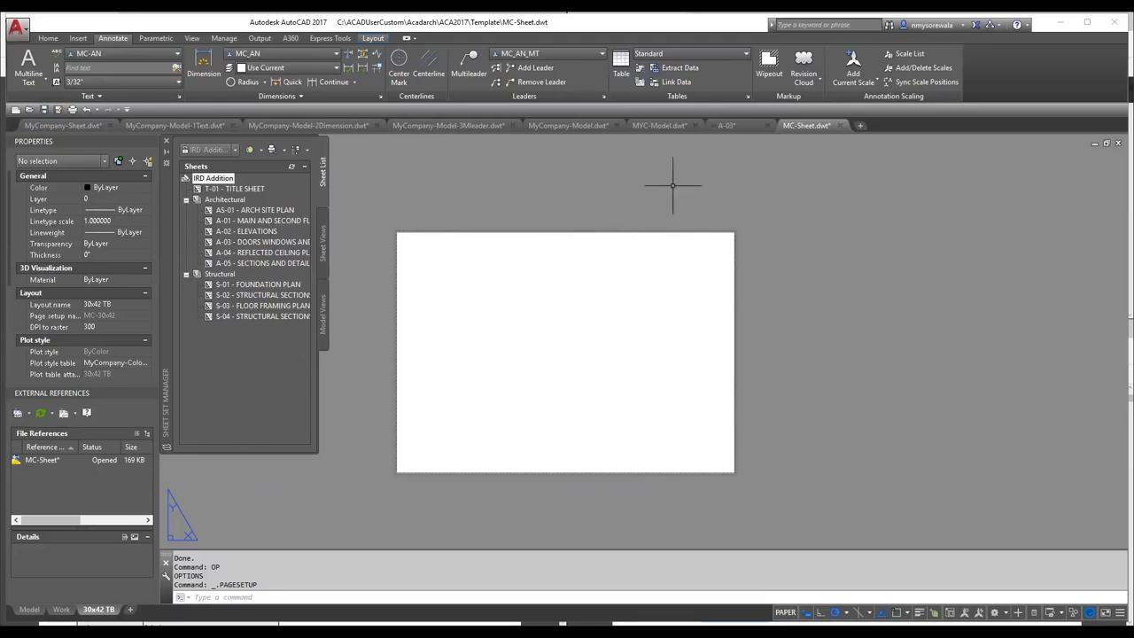
# Step: In MyCompany-Sheet.dwt, view each layout from MC Sketch (8.5 x 11) to MC Arch E1 (30 x 42)
pyautogui.click(60, 125)
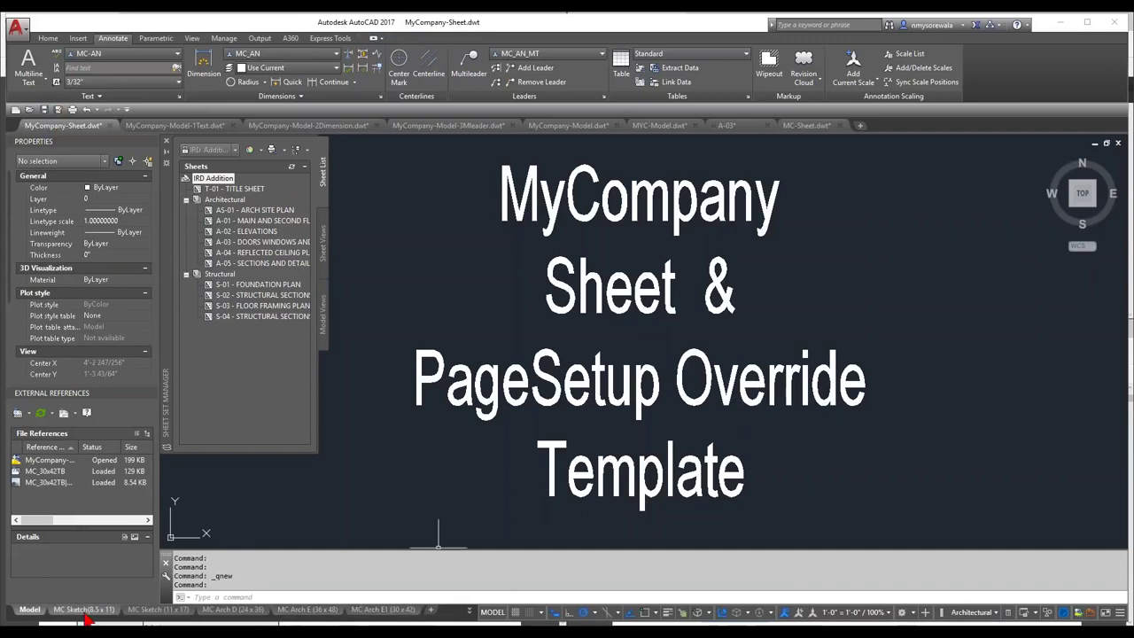
pyautogui.click(86, 609)
pyautogui.click(153, 611)
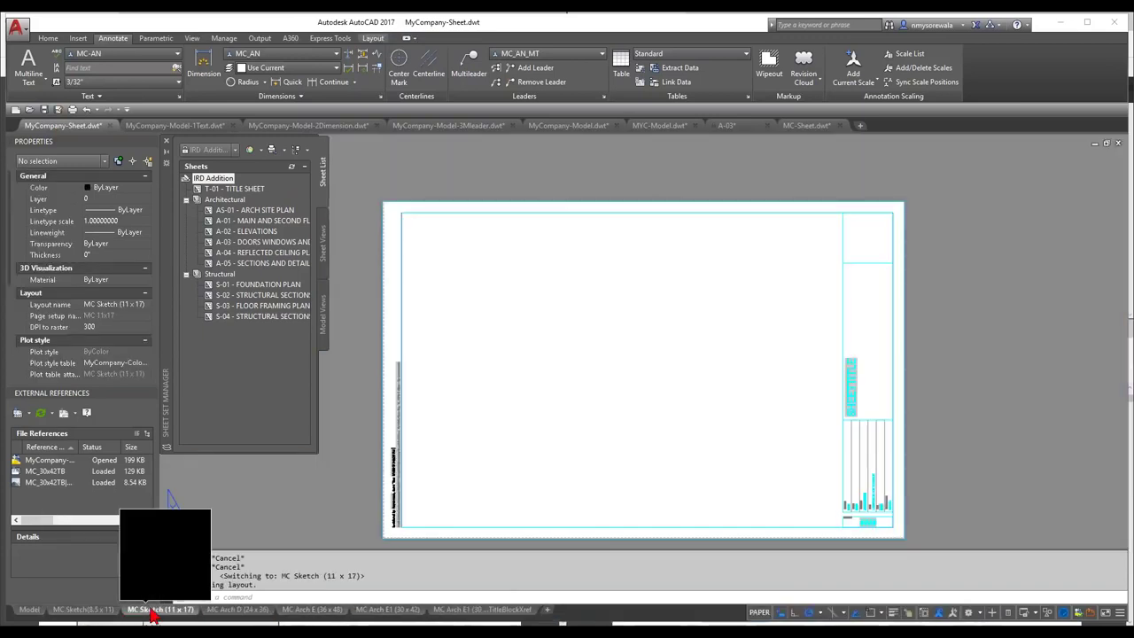
pyautogui.click(236, 611)
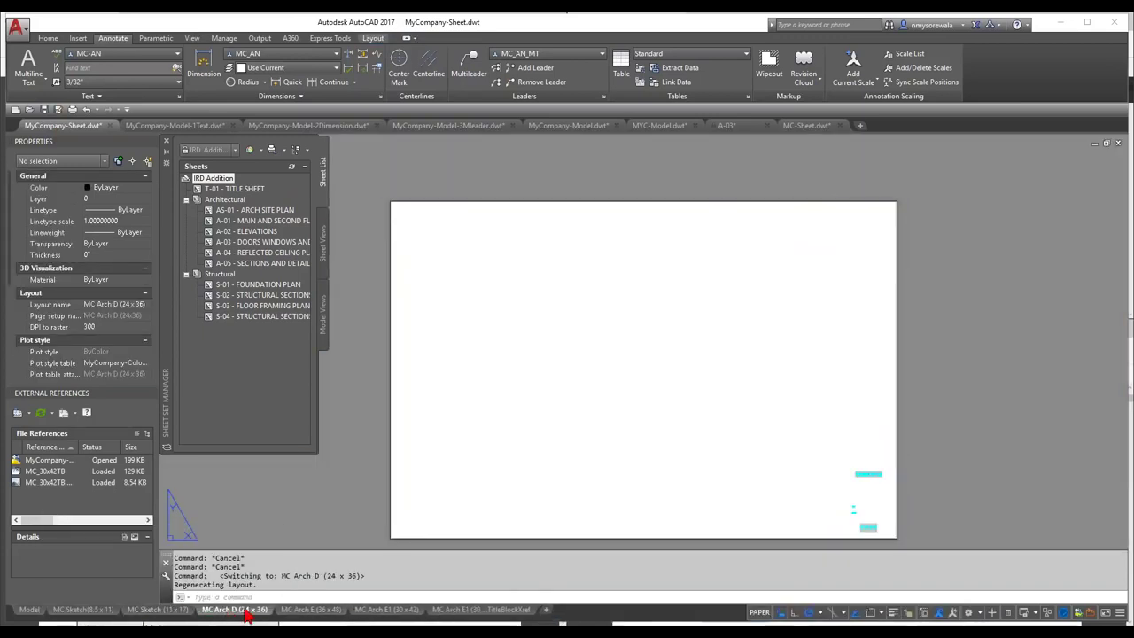
pyautogui.click(310, 610)
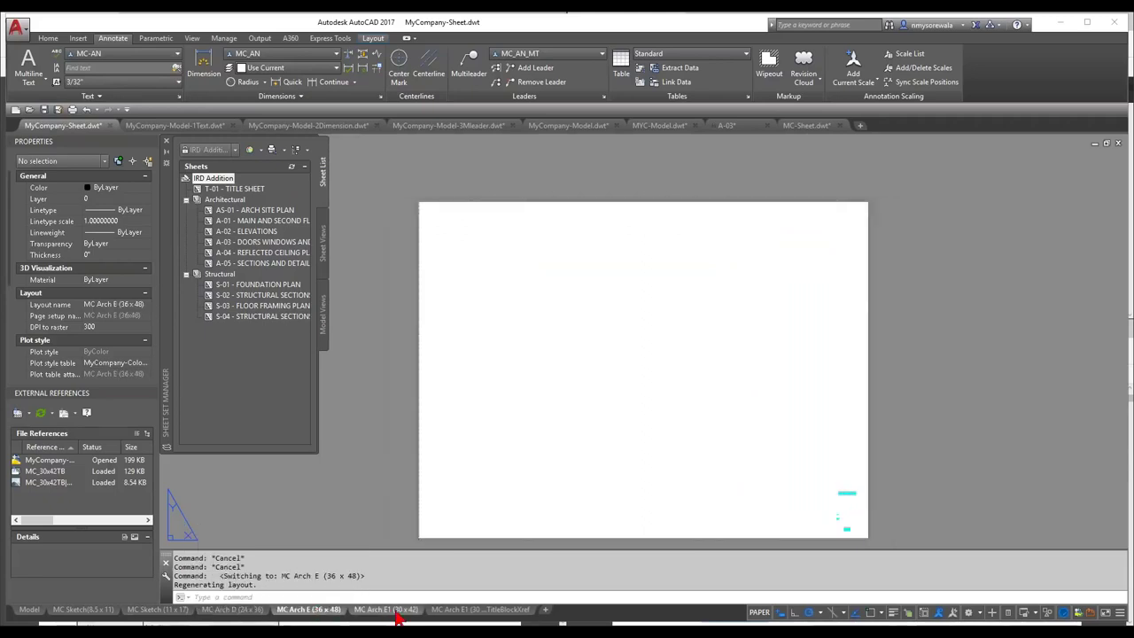
pyautogui.click(492, 610)
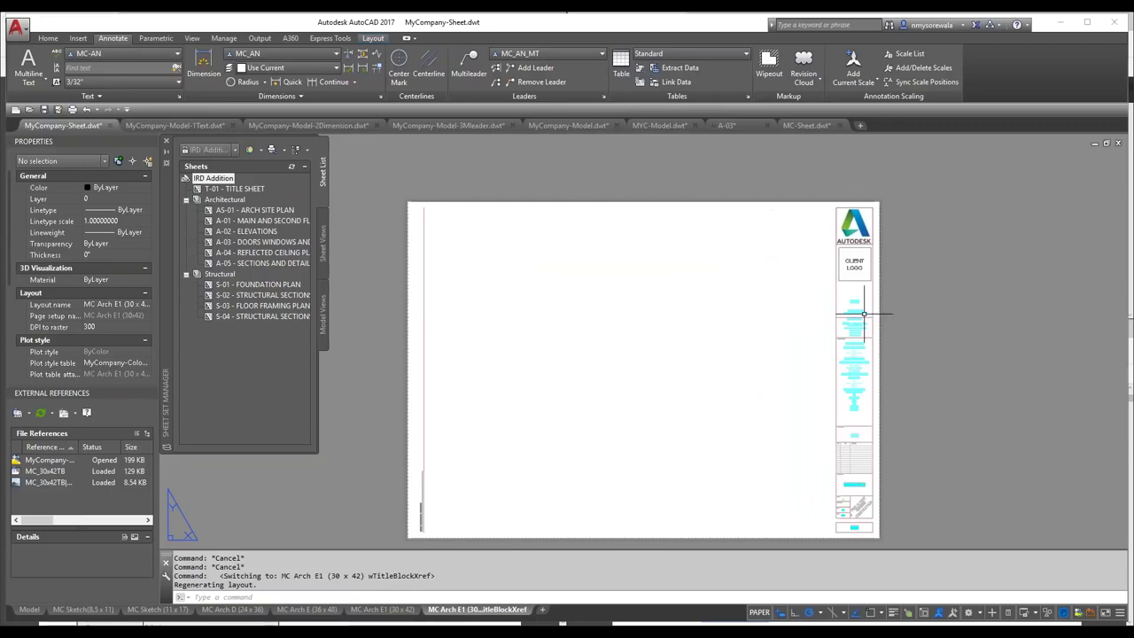
pyautogui.click(382, 611)
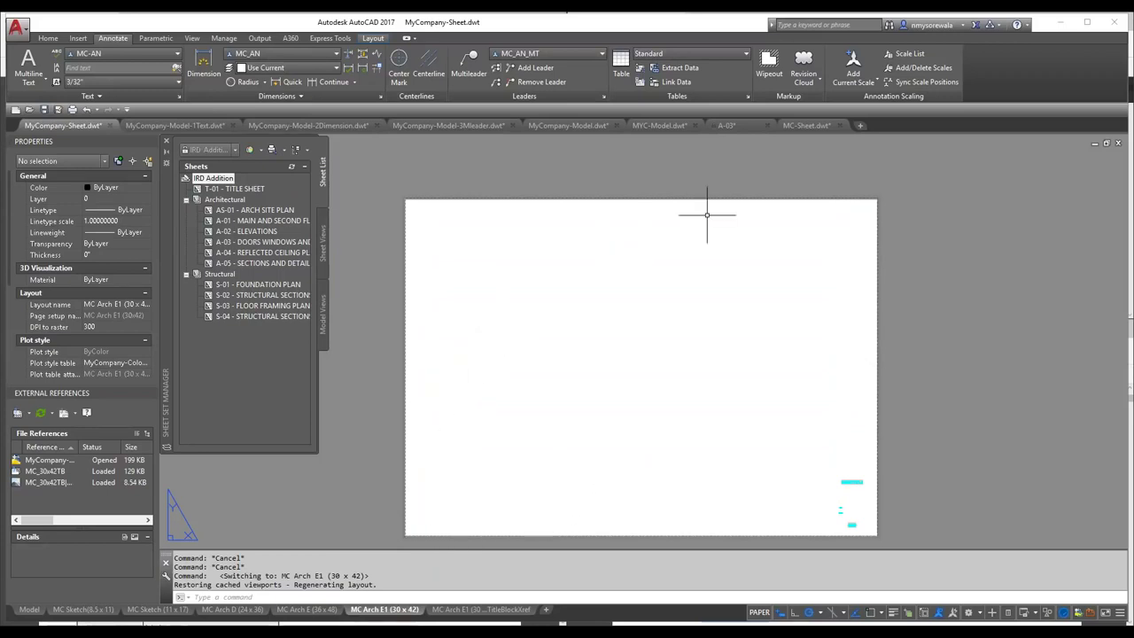
# Step: Import the MC Arch E1 (30 x 42) layout from MyCompany-Sheet.dwt into A-03.dwg and display it
pyautogui.click(728, 127)
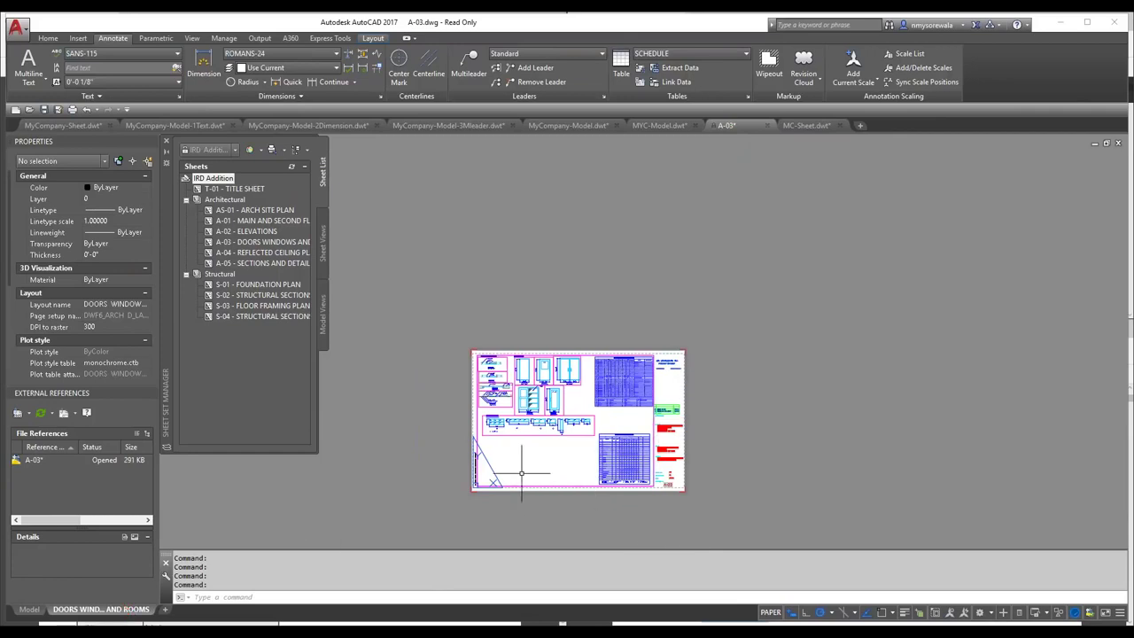
pyautogui.scroll(2, 518, 469)
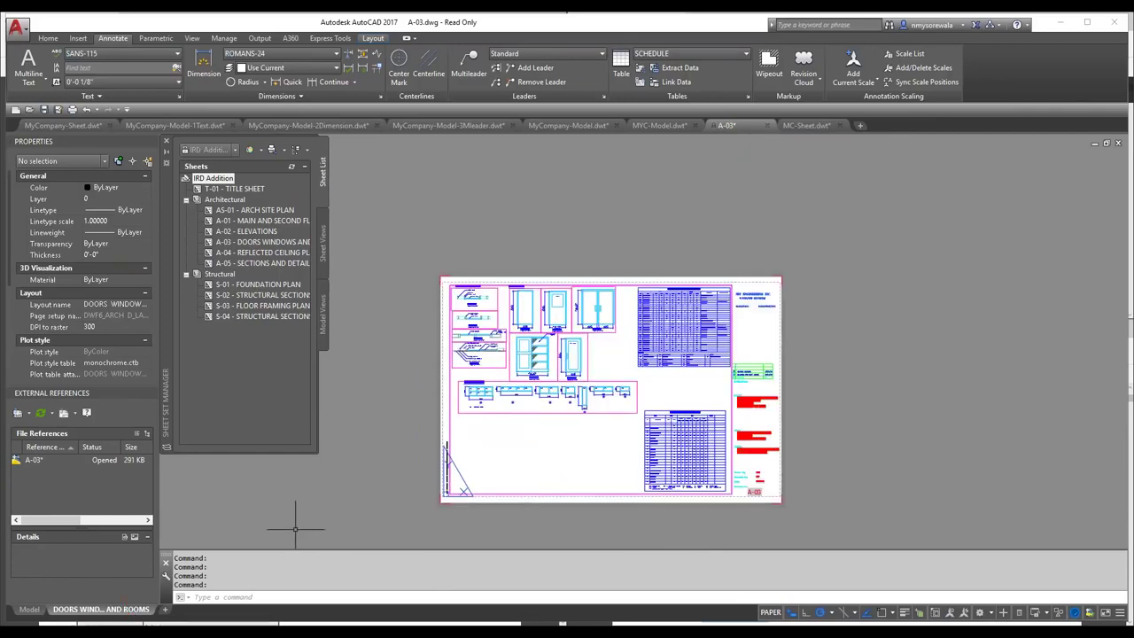
pyautogui.rightClick(128, 609)
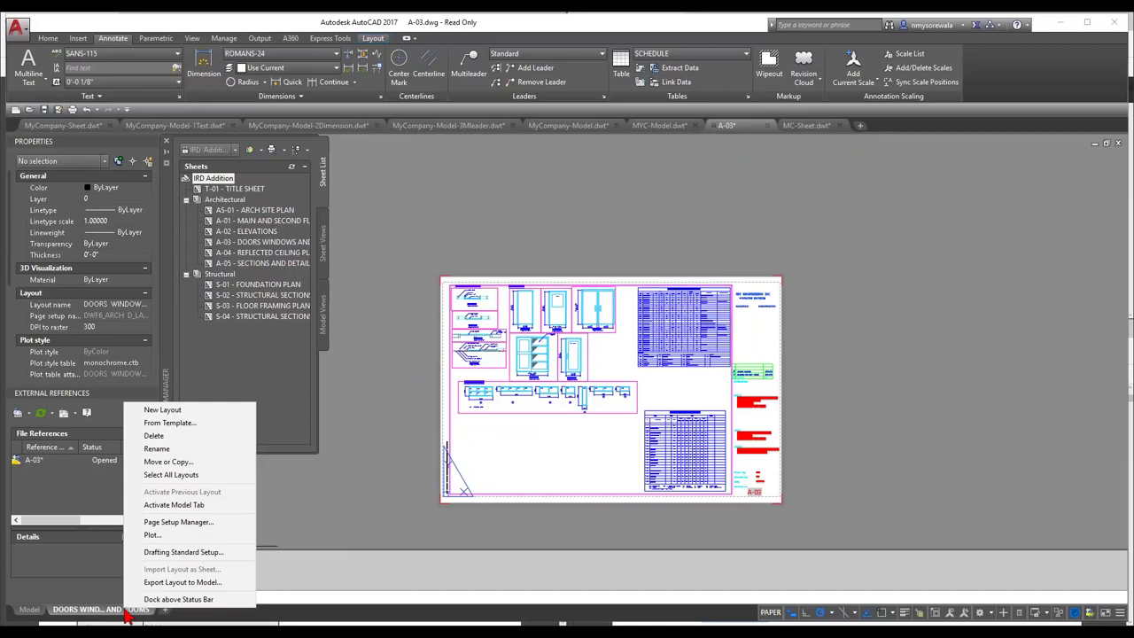
pyautogui.click(182, 423)
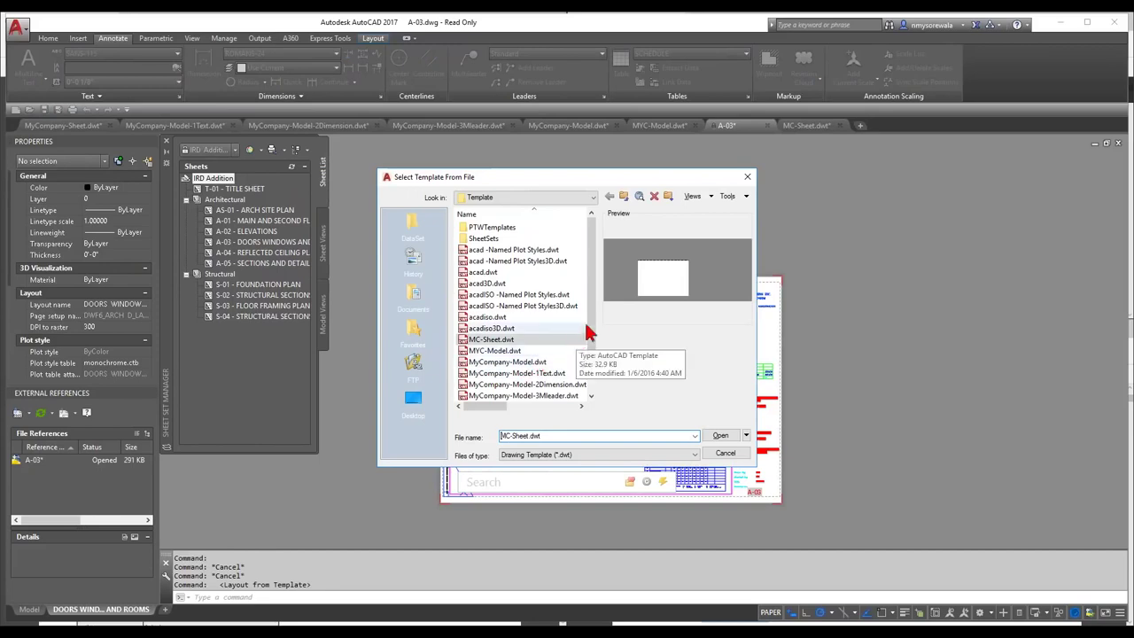
pyautogui.scroll(-2, 549, 365)
pyautogui.click(531, 352)
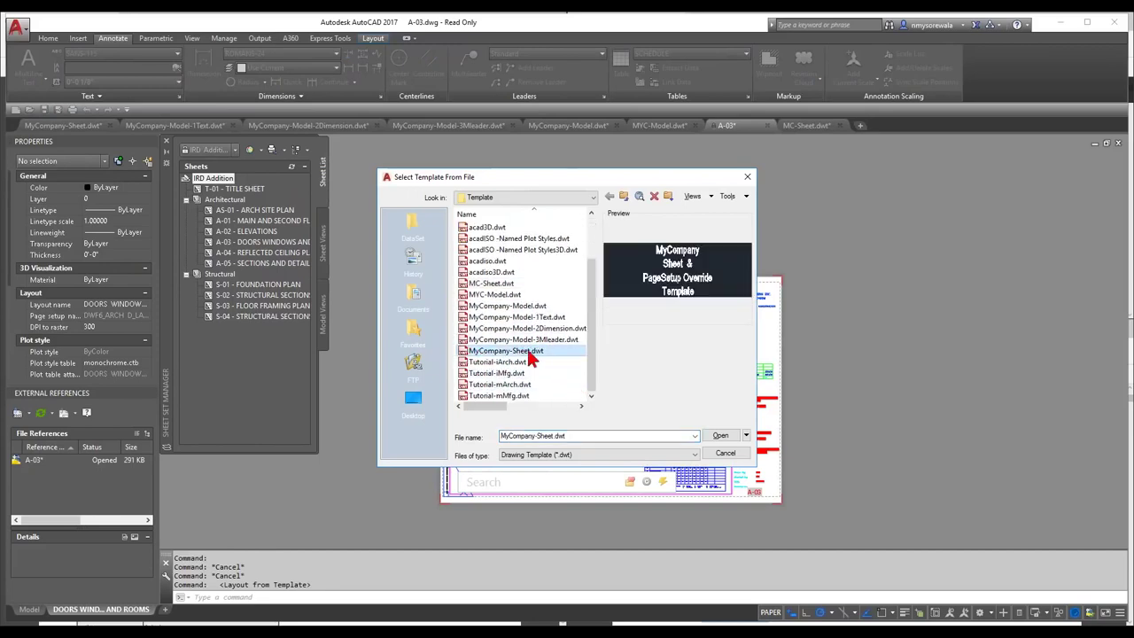
pyautogui.click(719, 436)
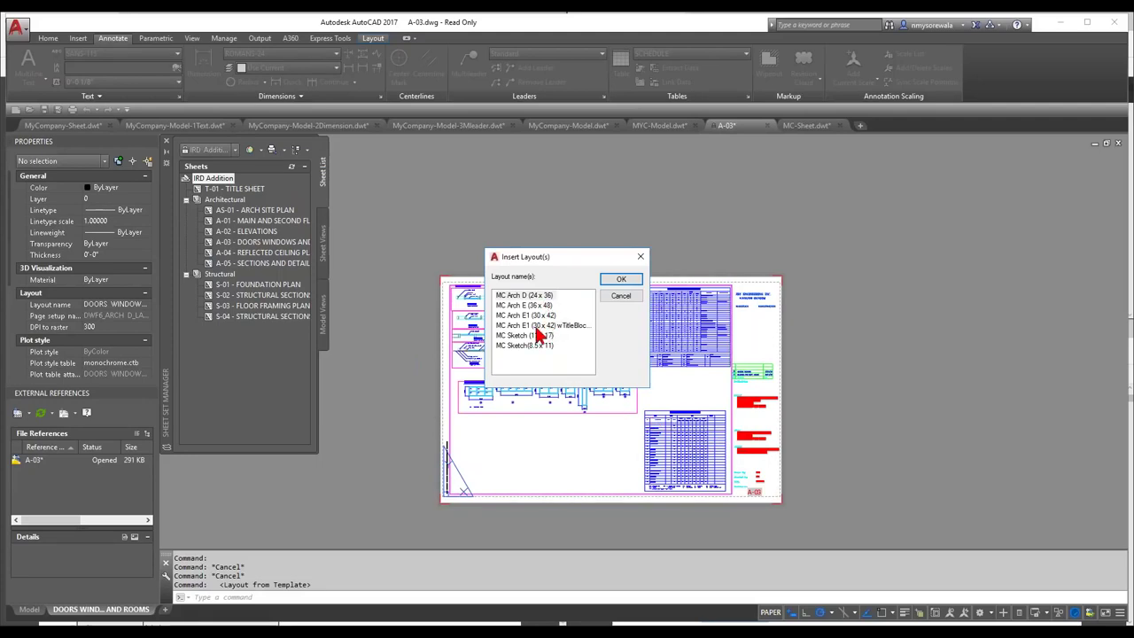
pyautogui.click(536, 326)
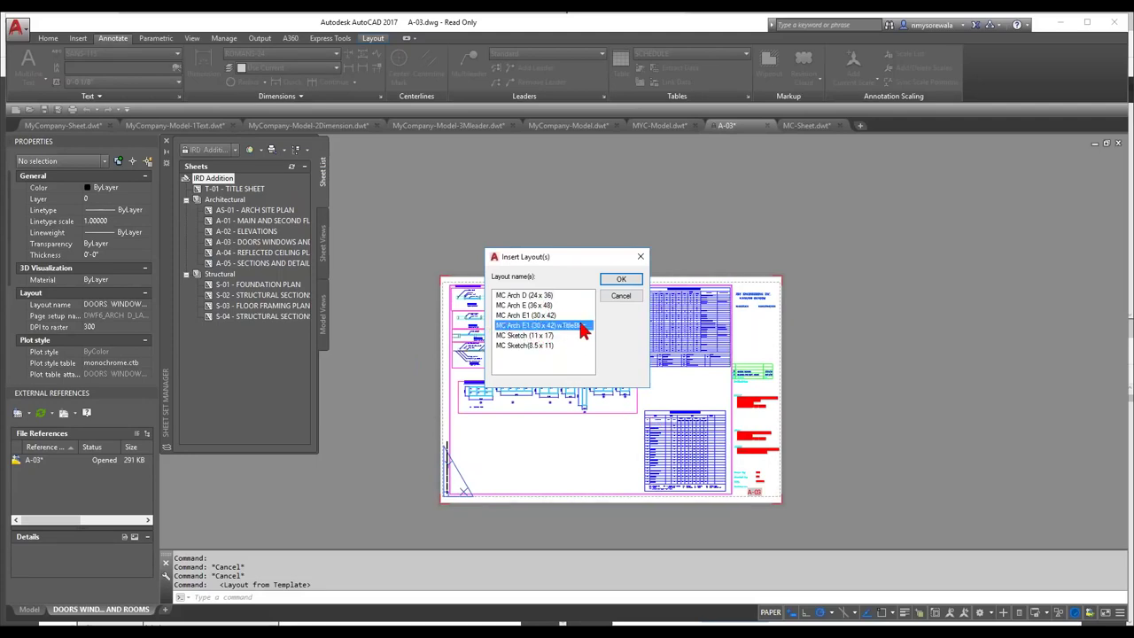
pyautogui.click(630, 280)
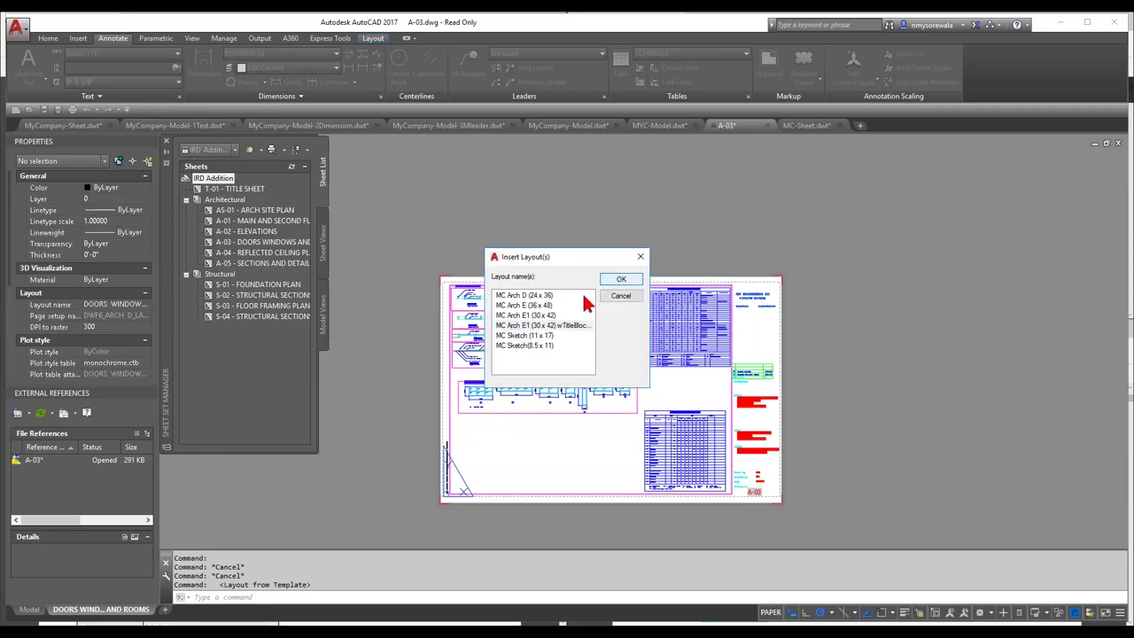
pyautogui.click(510, 317)
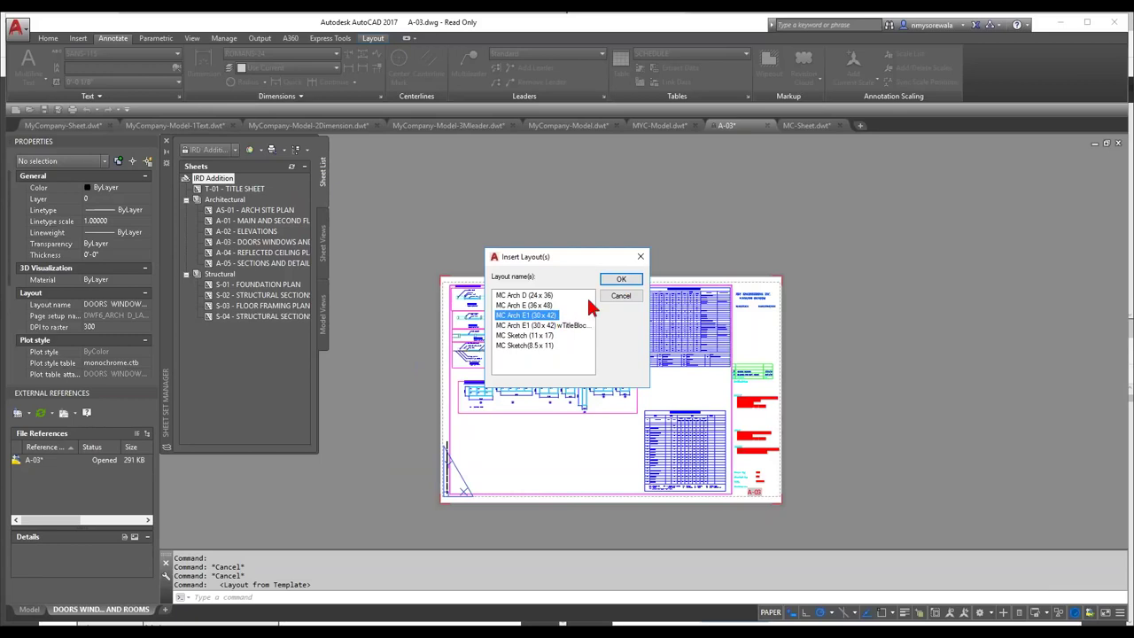
pyautogui.click(621, 279)
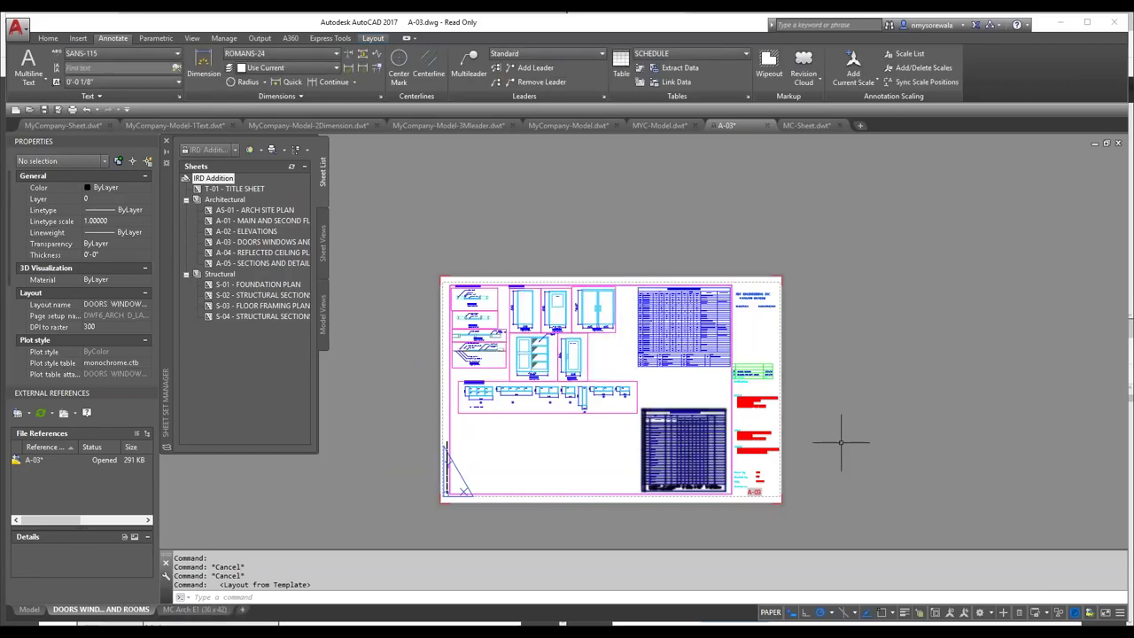
pyautogui.click(202, 609)
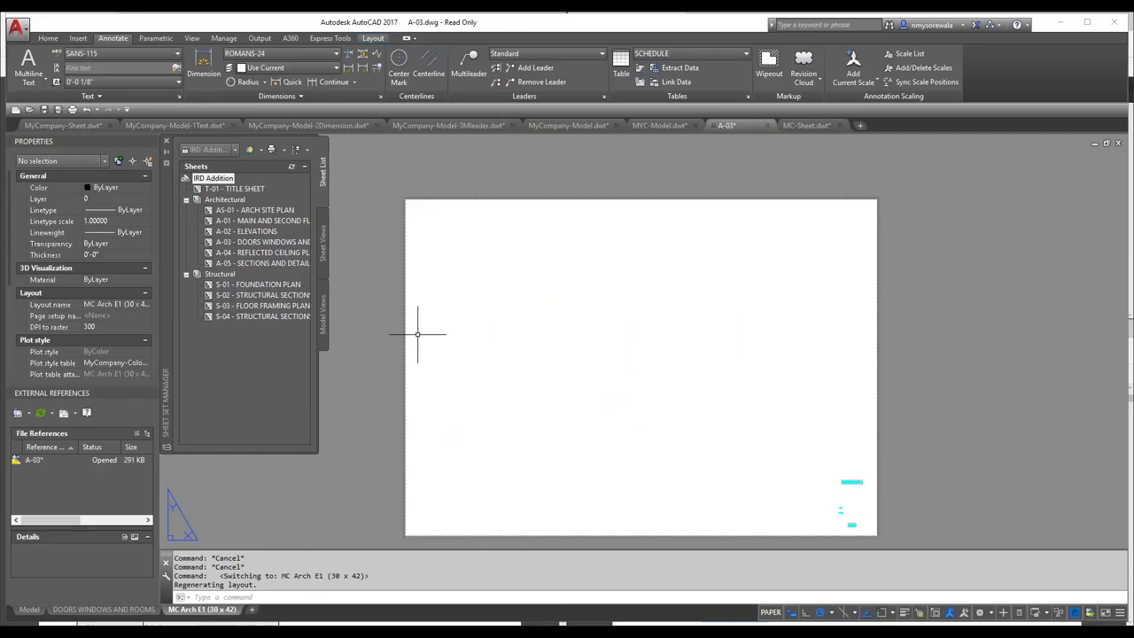
pyautogui.click(96, 129)
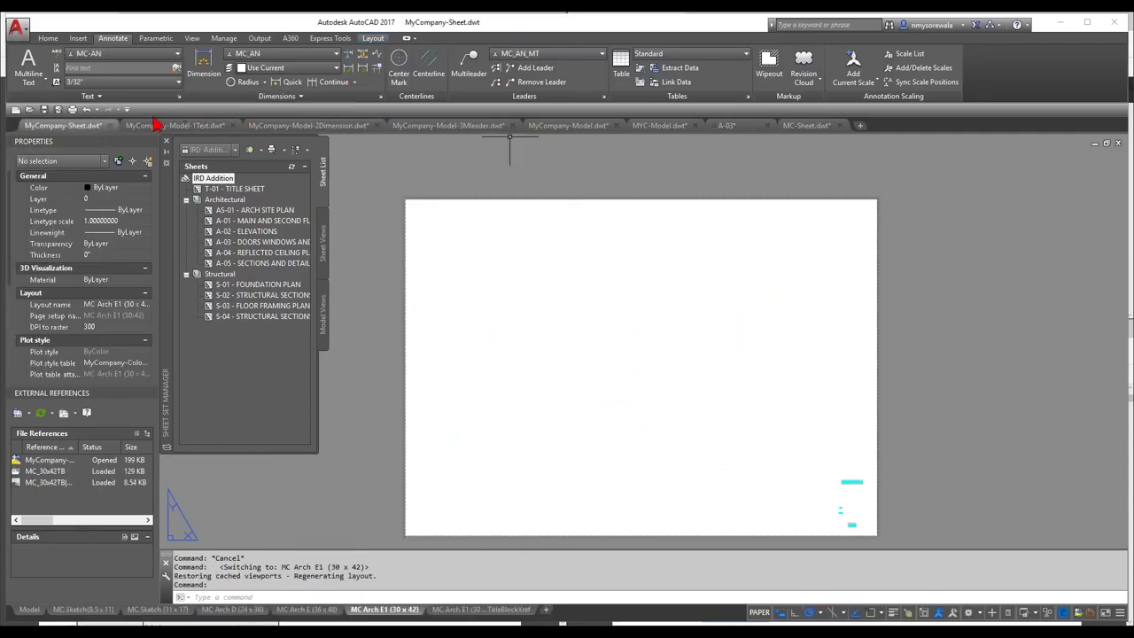
pyautogui.click(726, 126)
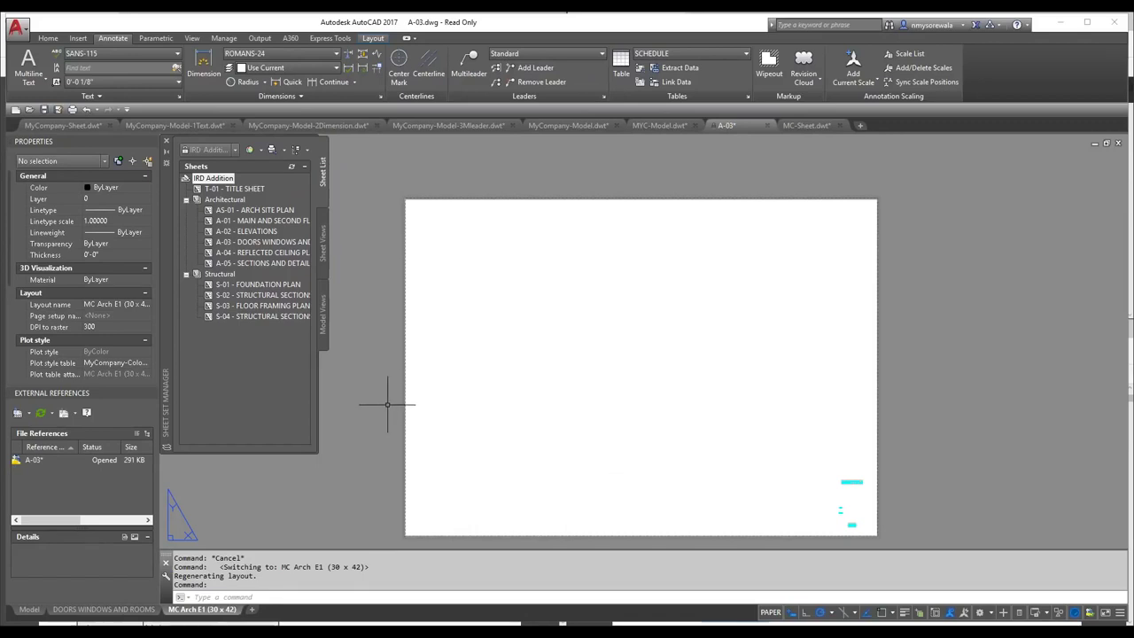
# Step: Attach MC_30x42TB.dwg as an overlay external reference on the layout
pyautogui.rightClick(86, 507)
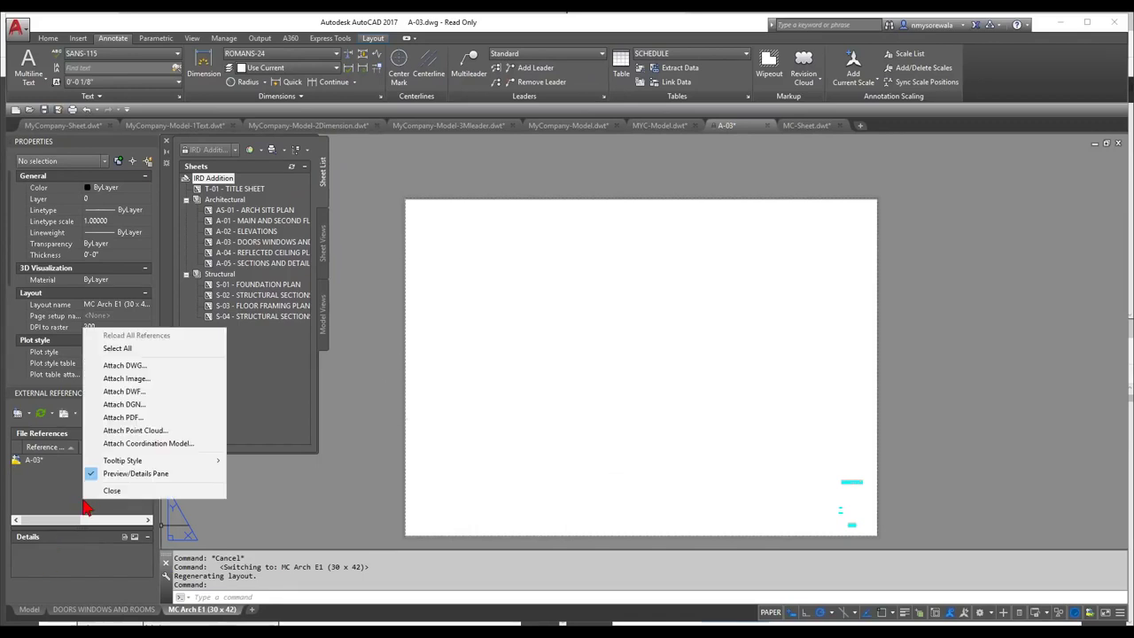
pyautogui.click(125, 365)
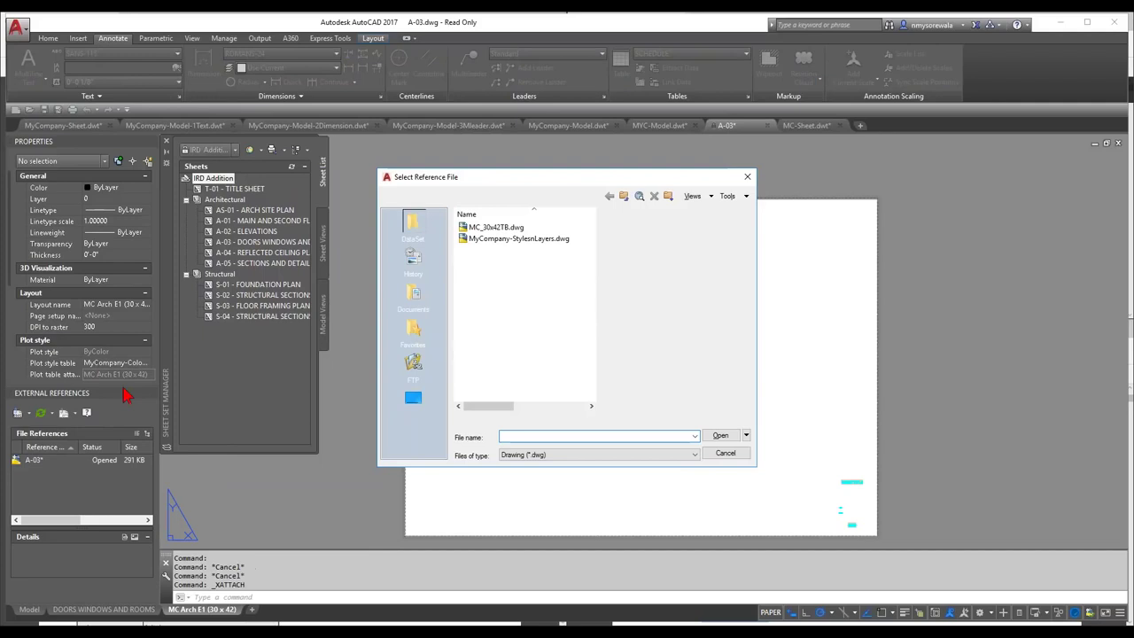
pyautogui.click(499, 228)
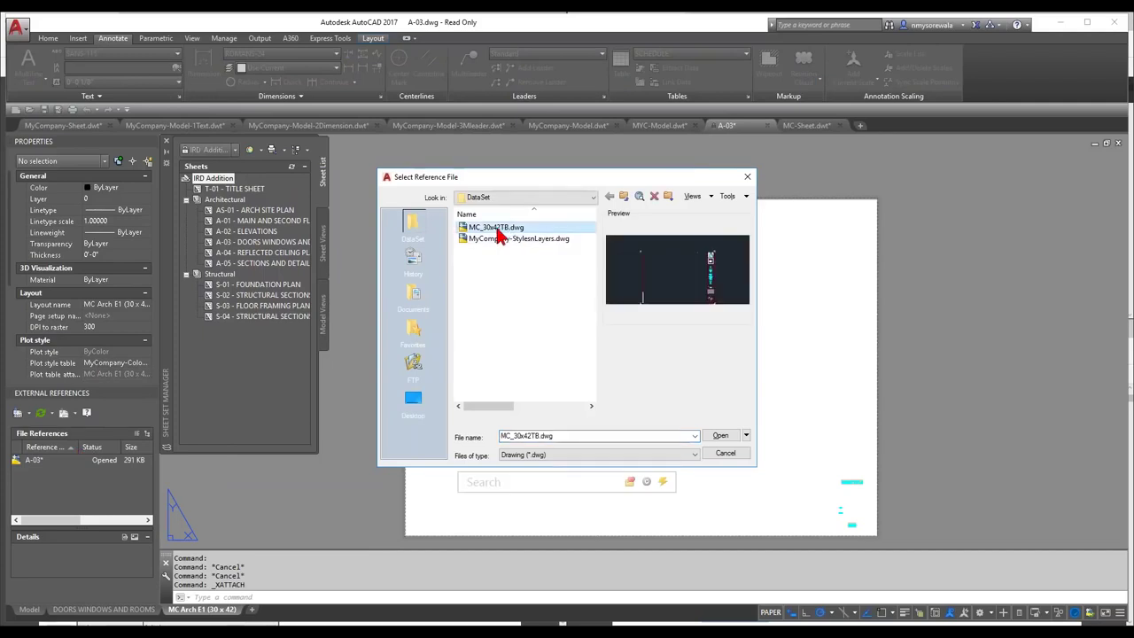
pyautogui.click(716, 435)
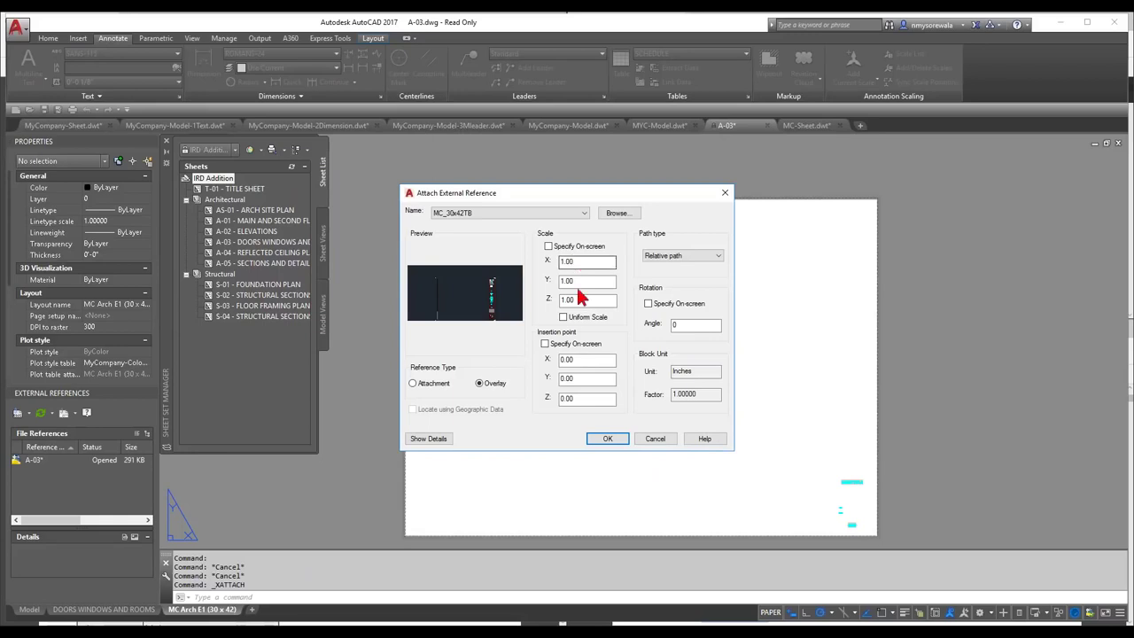
pyautogui.click(605, 440)
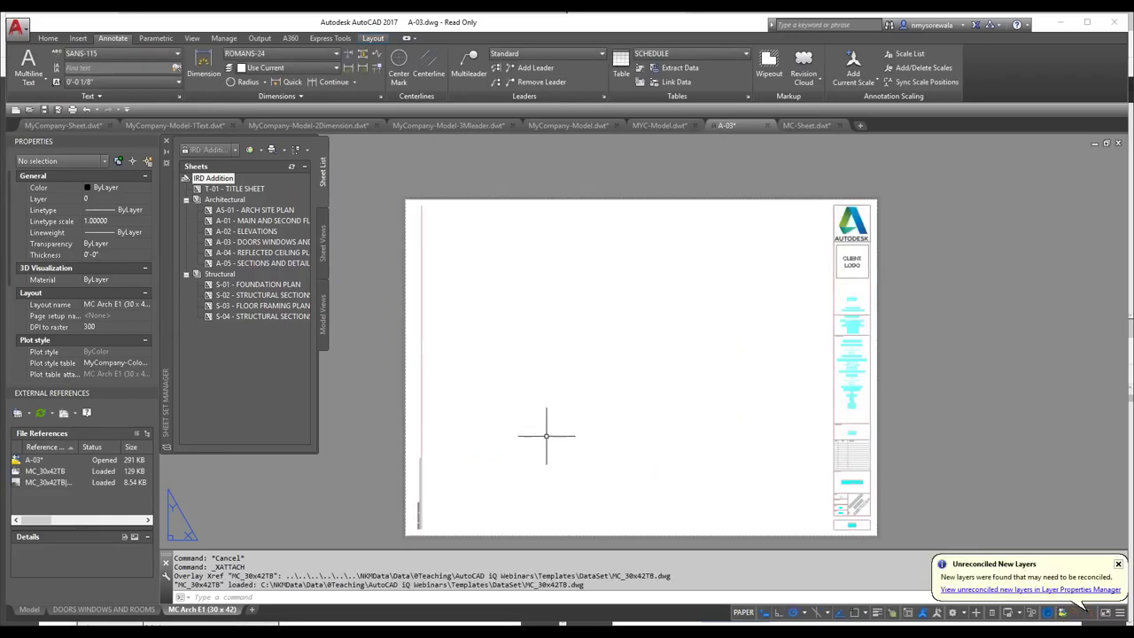
# Step: Select and deselect the attached title block, zooming in and out to inspect it
pyautogui.click(856, 366)
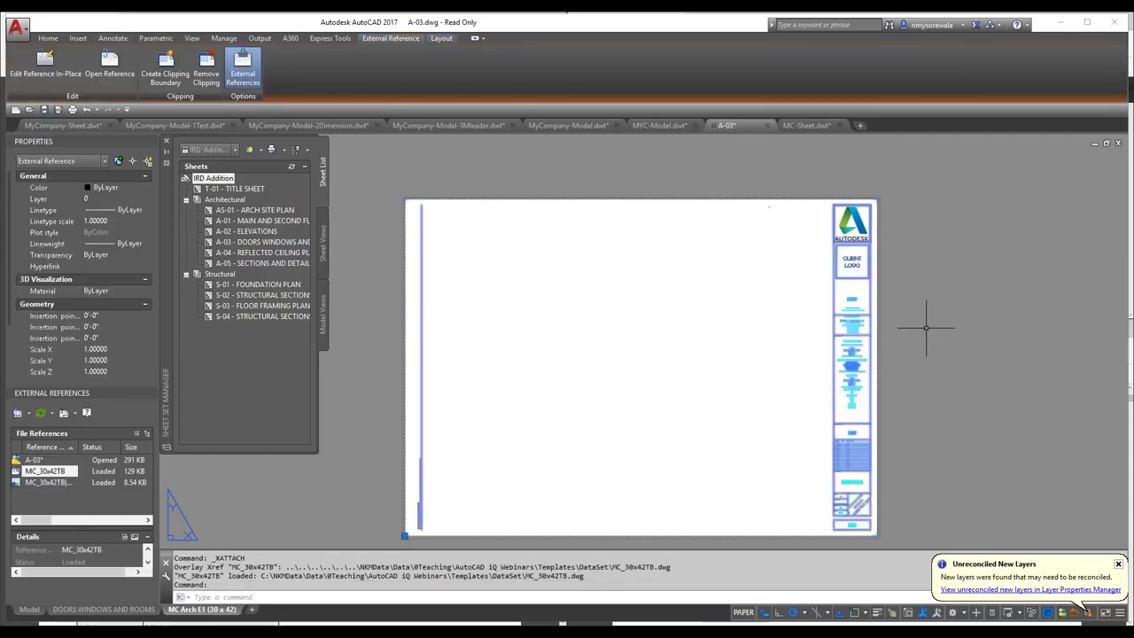
pyautogui.press('Escape')
pyautogui.scroll(5, 873, 354)
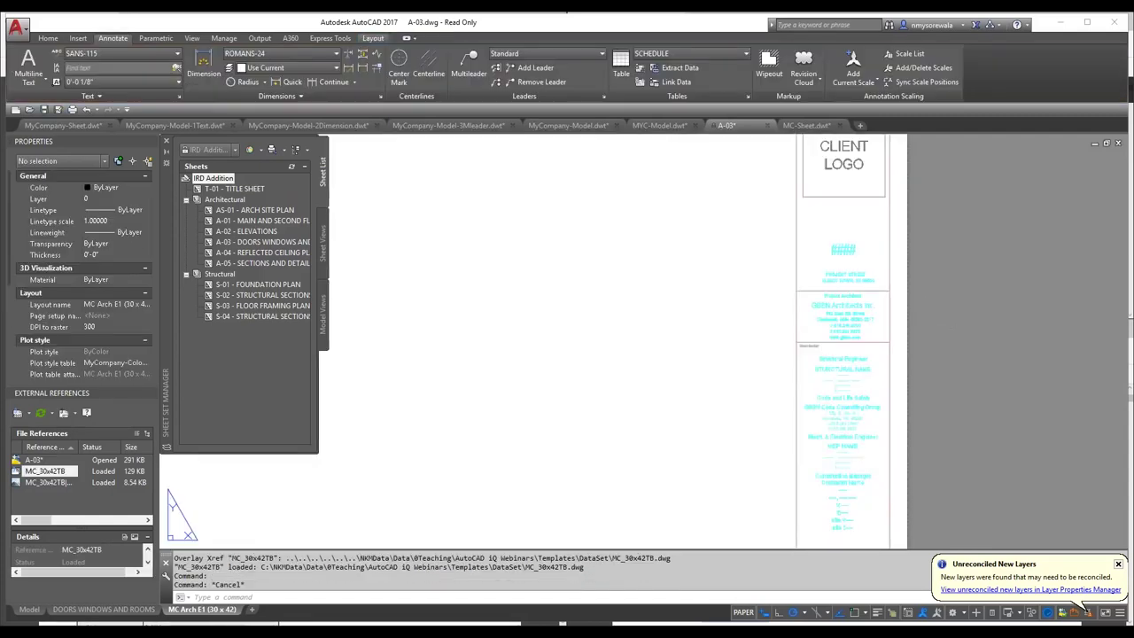
pyautogui.scroll(-6, 830, 354)
pyautogui.scroll(3, 850, 384)
pyautogui.scroll(-1, 846, 396)
pyautogui.scroll(2, 841, 409)
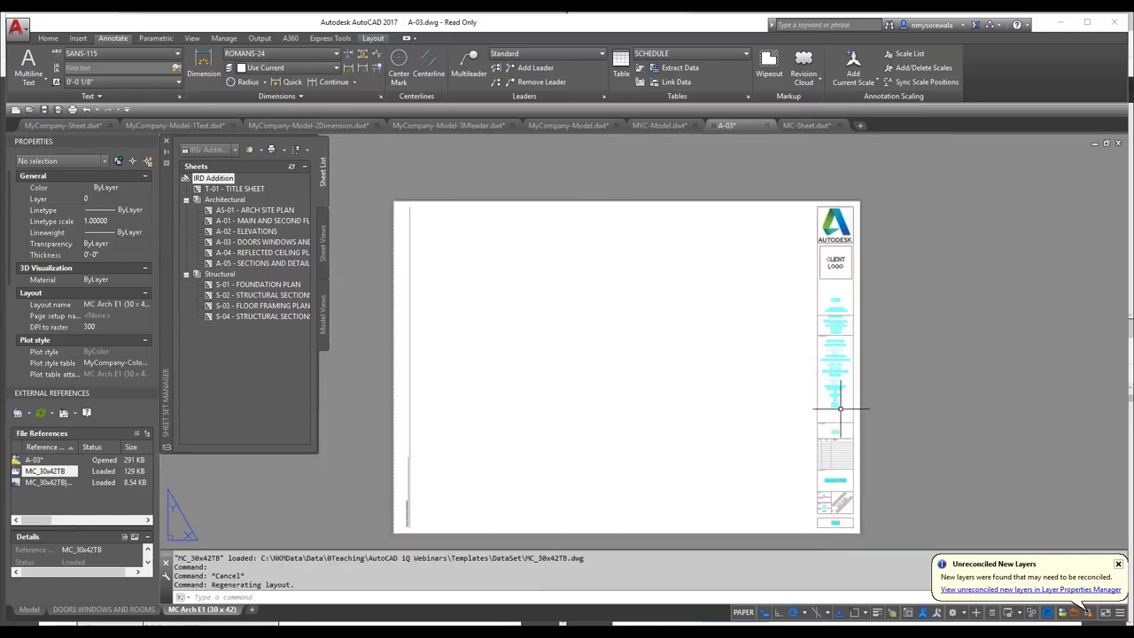
pyautogui.scroll(2, 841, 380)
pyautogui.scroll(-4, 844, 372)
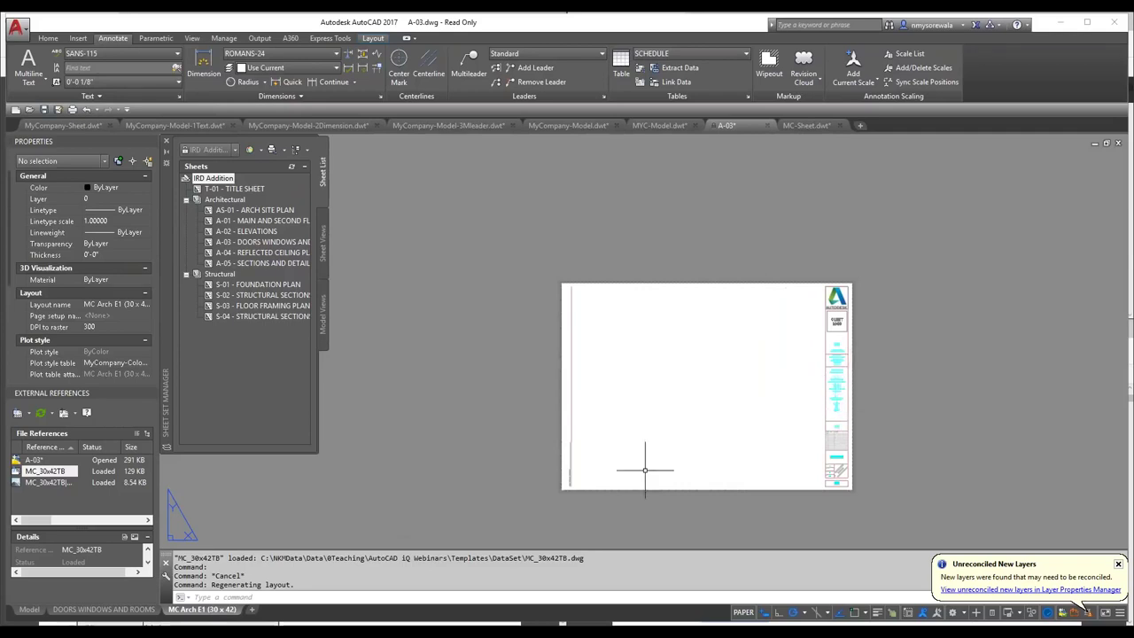
pyautogui.hotkey('ctrl', 'p')
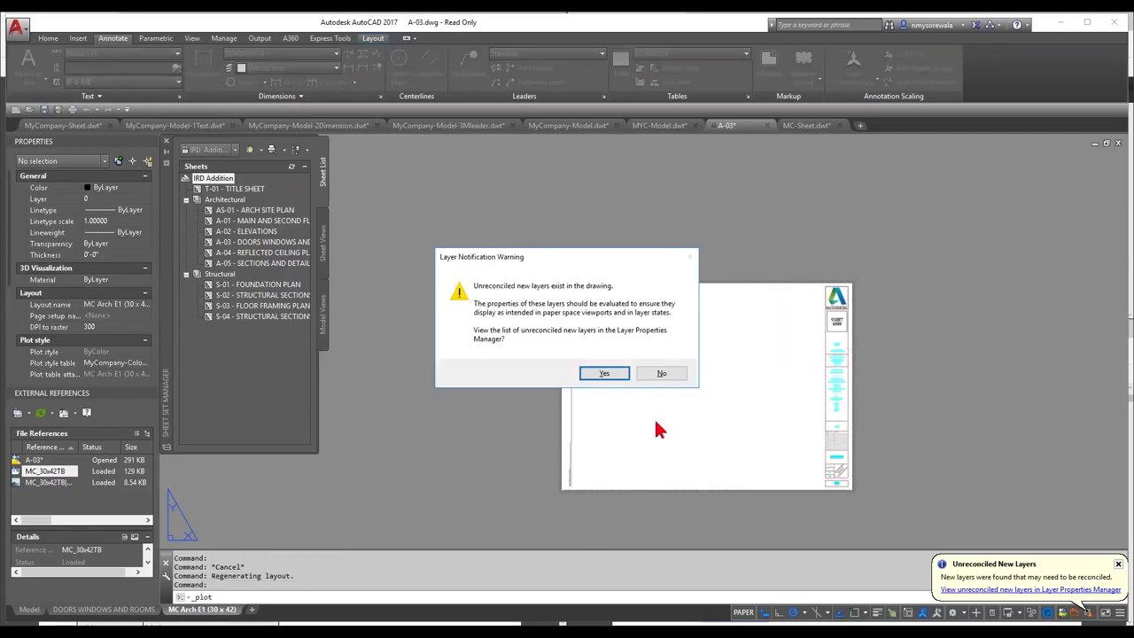
pyautogui.click(603, 373)
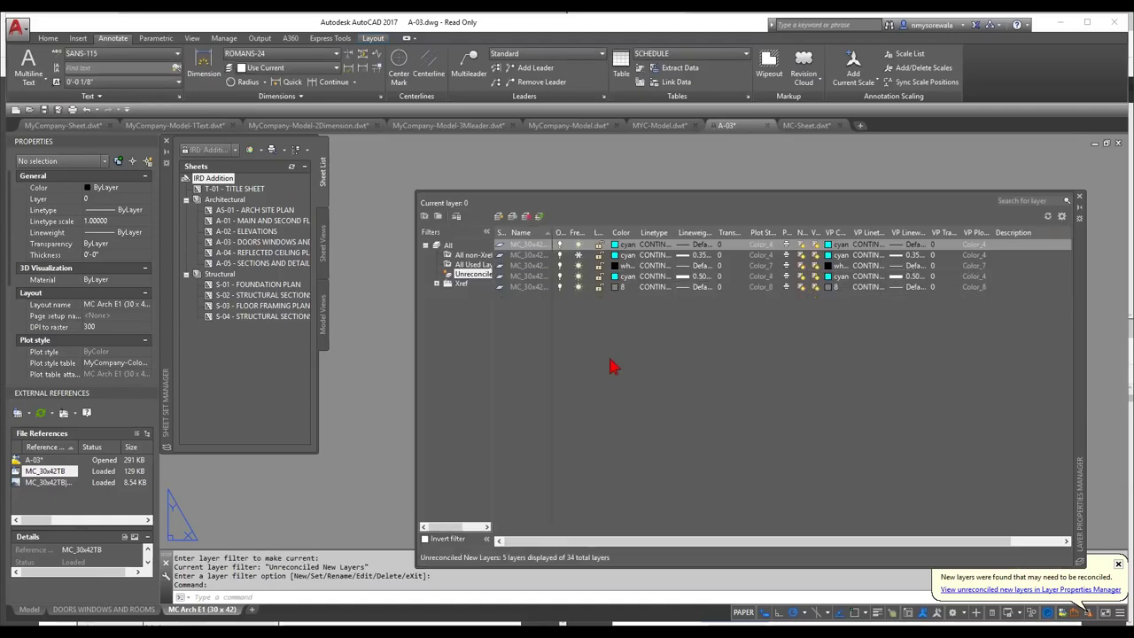
pyautogui.click(1079, 197)
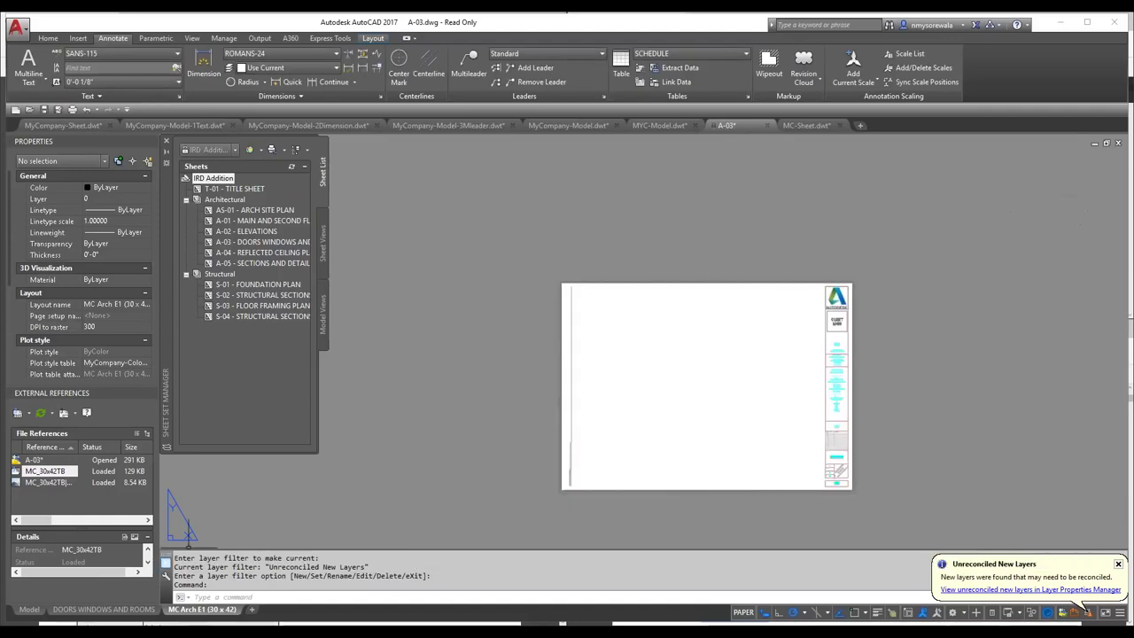
pyautogui.hotkey('ctrl', 'p')
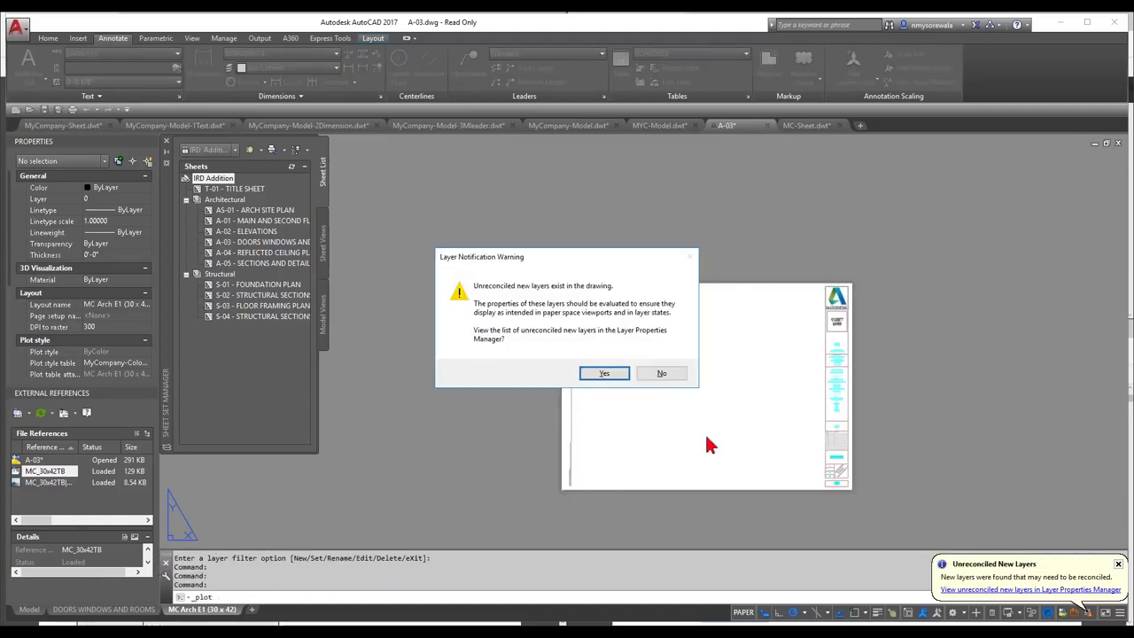
pyautogui.click(664, 373)
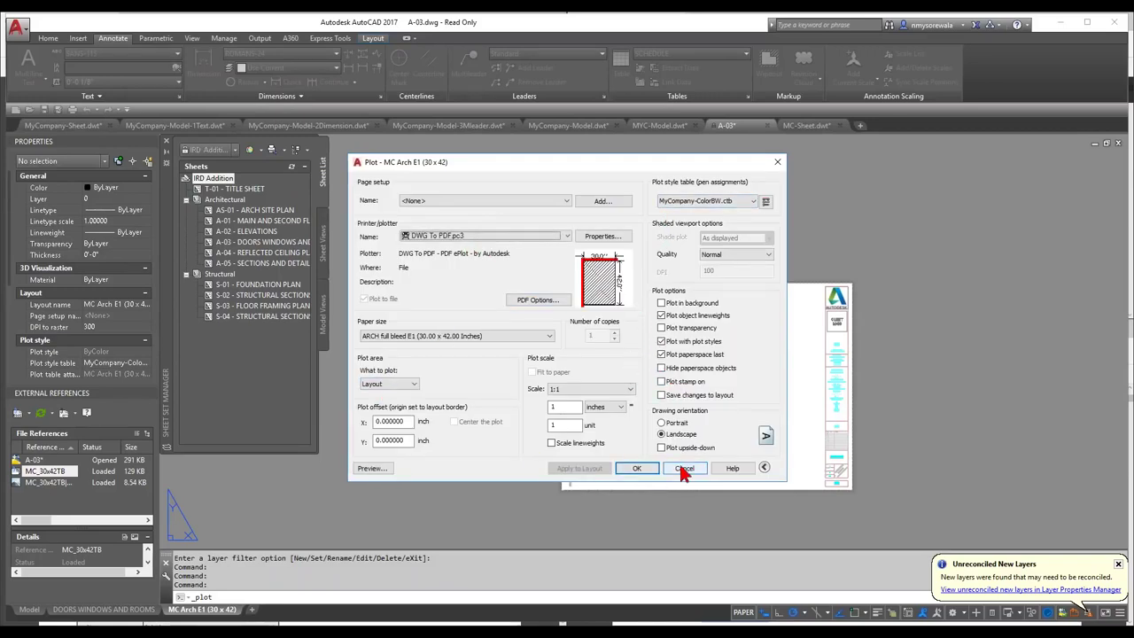
pyautogui.click(684, 468)
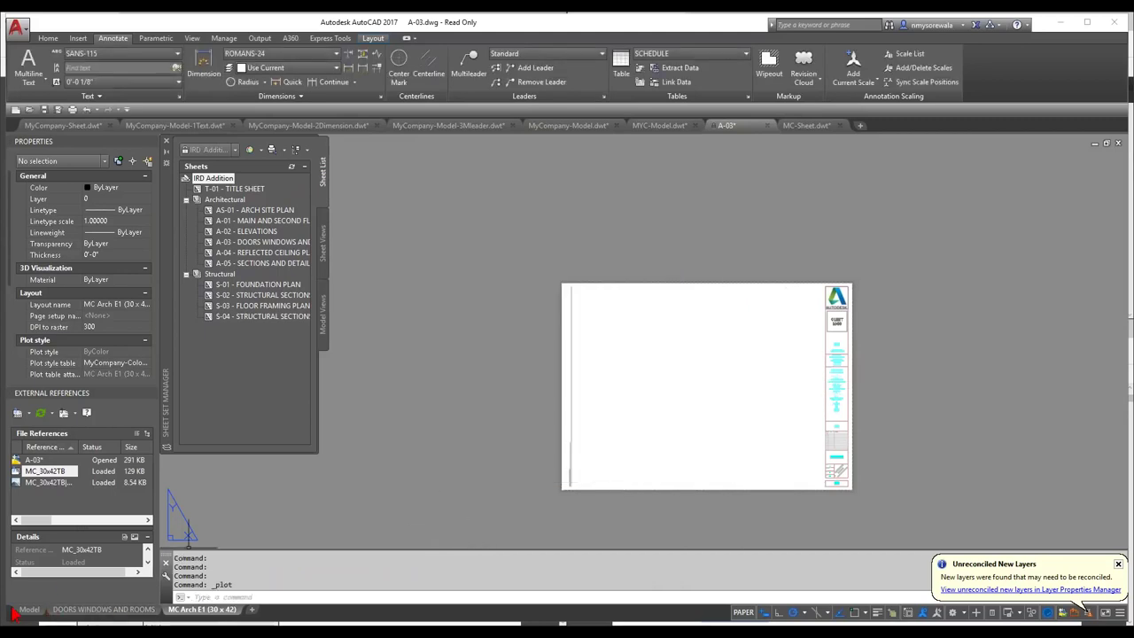
# Step: Import the MC Sketch (11 x 17) layout from MyCompany-Sheet.dwt into A-03
pyautogui.rightClick(72, 611)
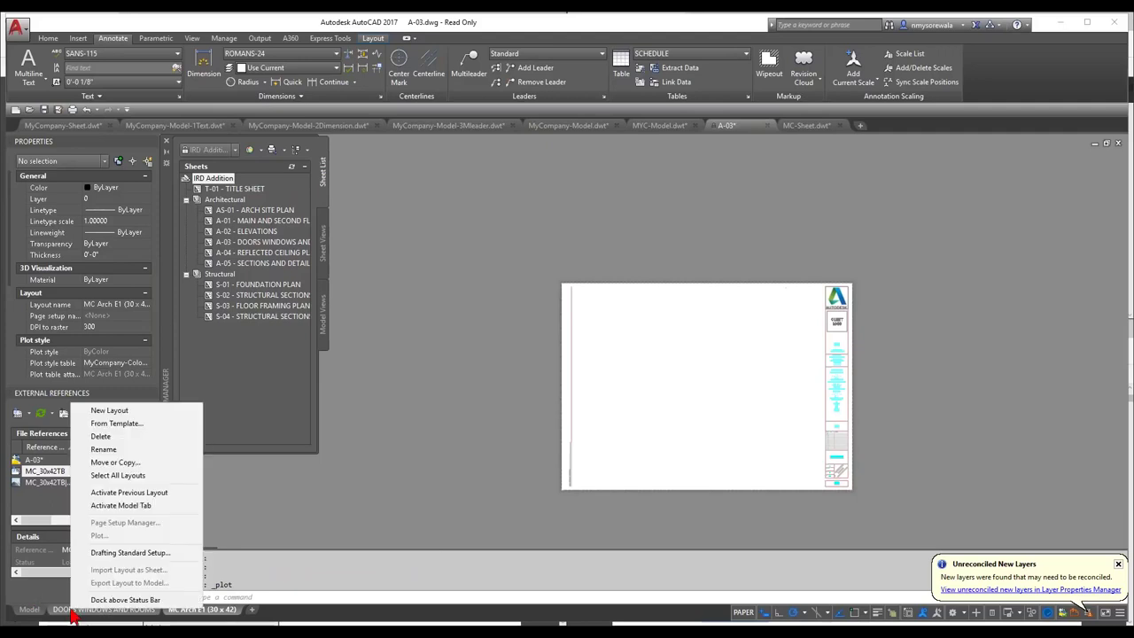
pyautogui.click(130, 425)
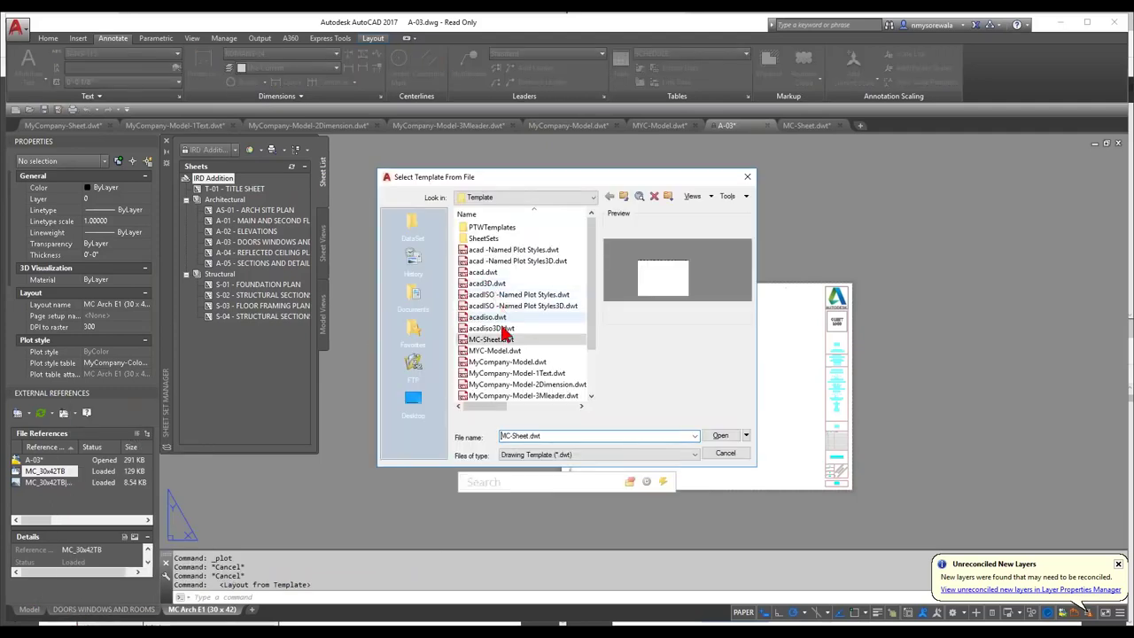
pyautogui.scroll(-1, 549, 374)
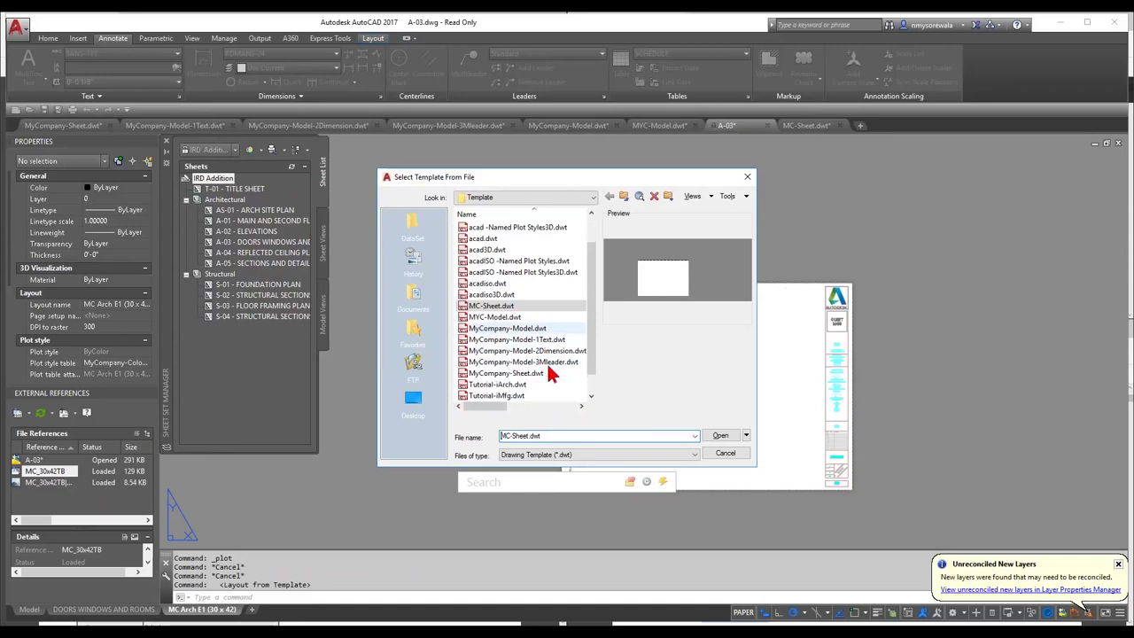
pyautogui.scroll(-1, 547, 362)
pyautogui.click(527, 353)
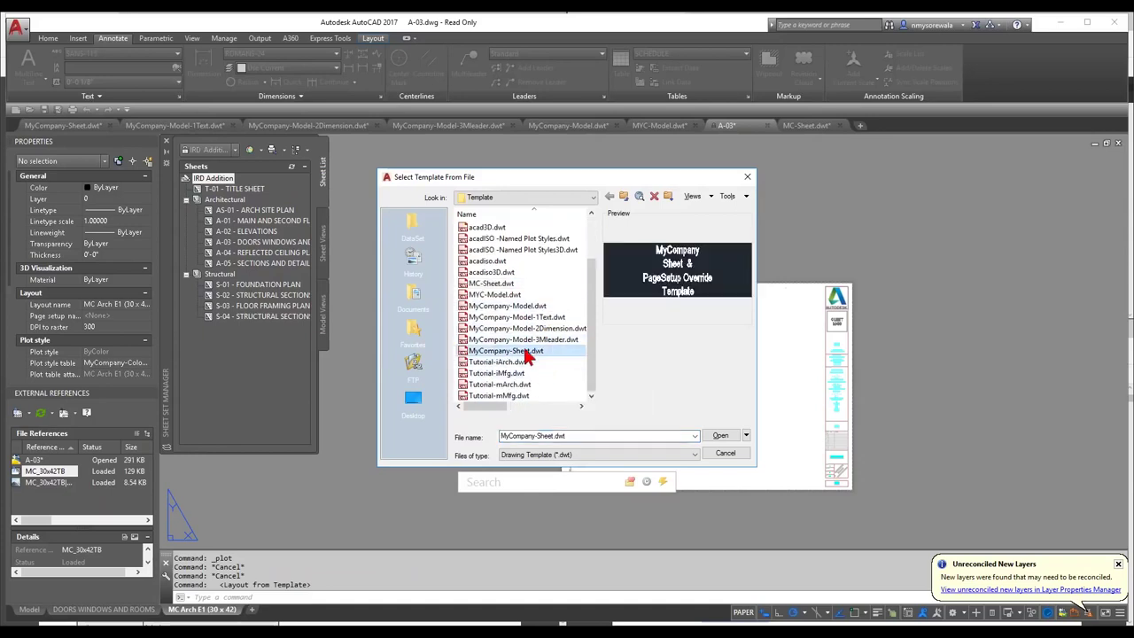
pyautogui.click(722, 438)
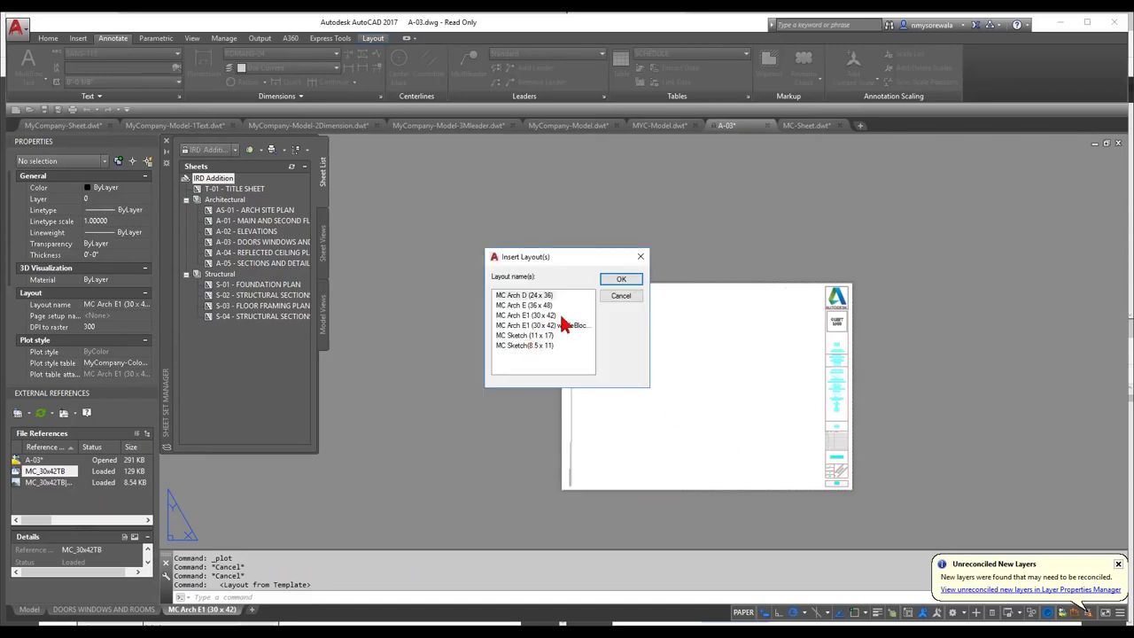
pyautogui.click(549, 305)
pyautogui.click(540, 337)
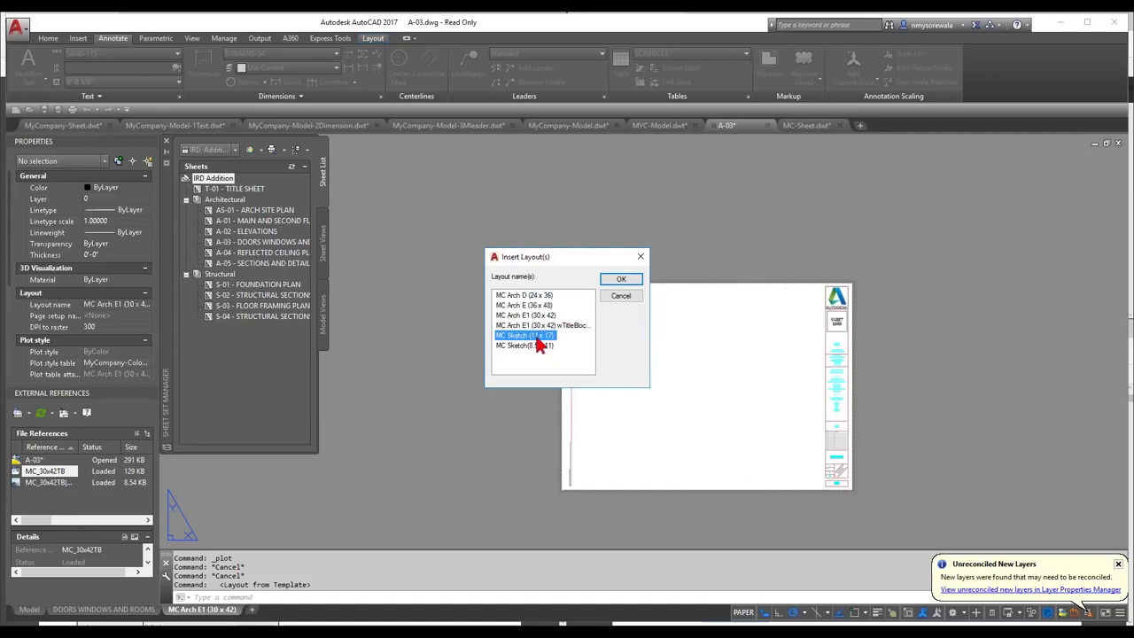
pyautogui.click(621, 279)
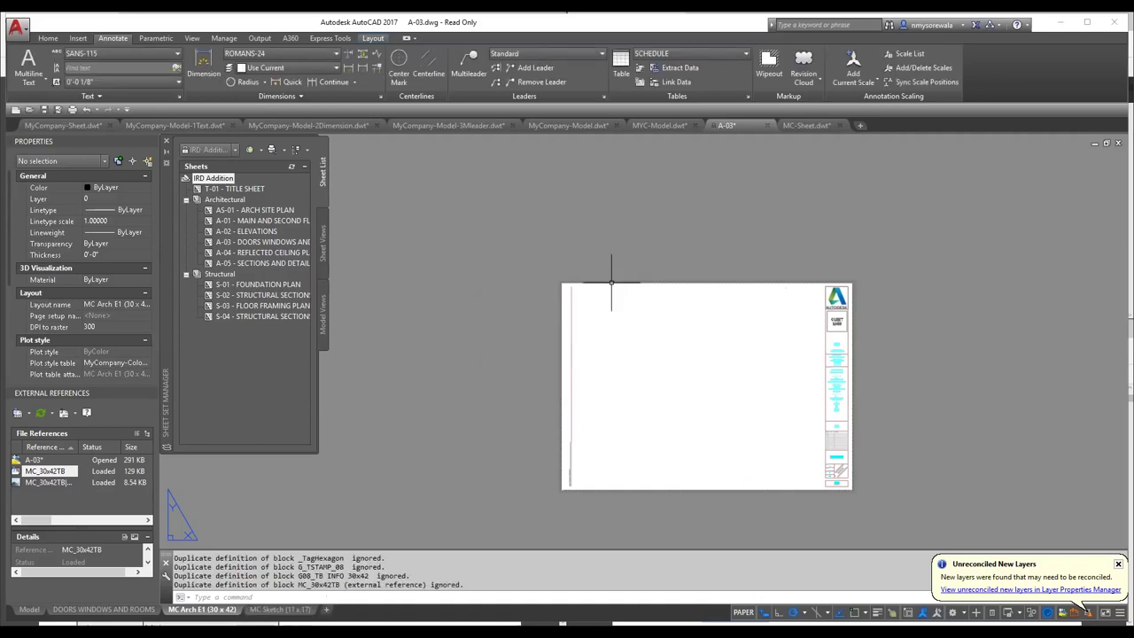
# Step: On the new MC Sketch (11 x 17) layout, draw a viewport with MV across the sheet
pyautogui.click(280, 609)
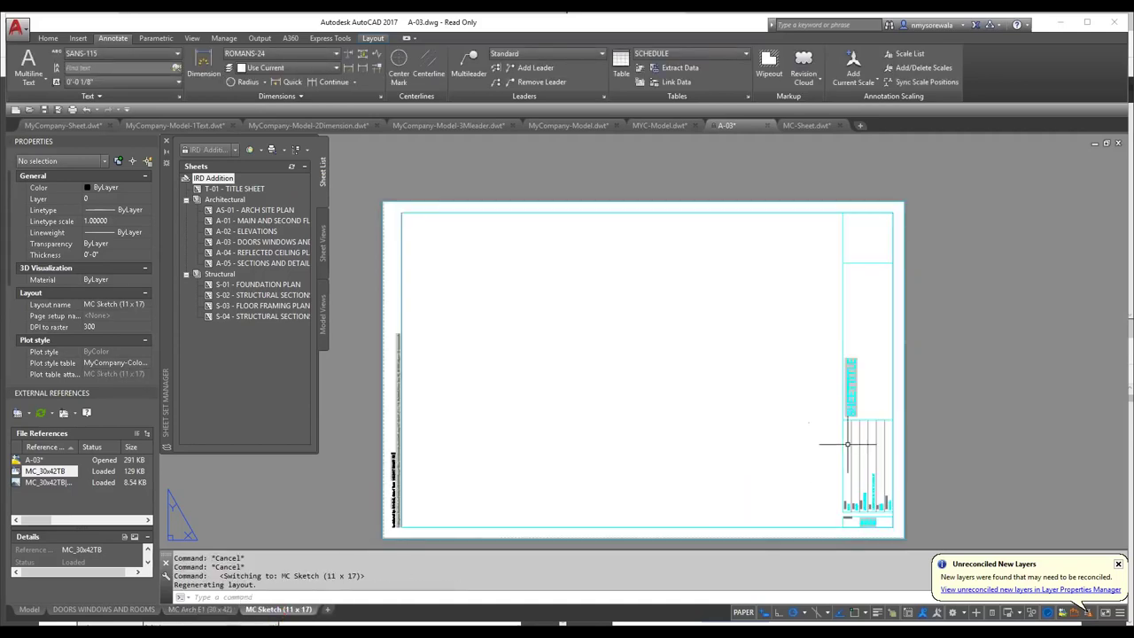
pyautogui.write('MV')
pyautogui.press('Return')
pyautogui.click(410, 517)
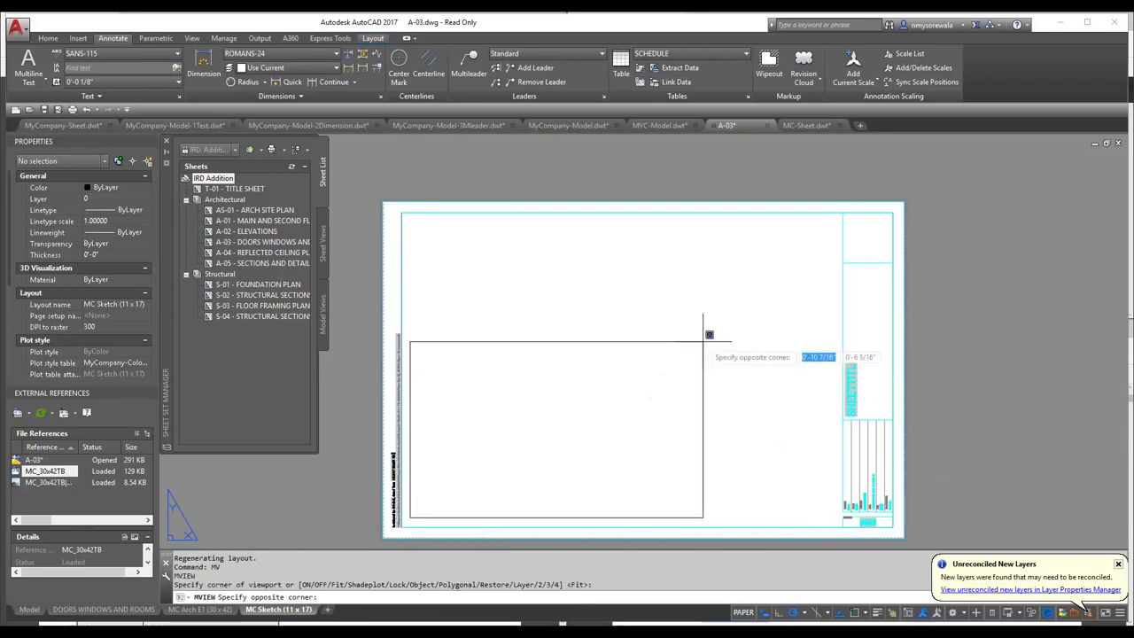
pyautogui.click(829, 231)
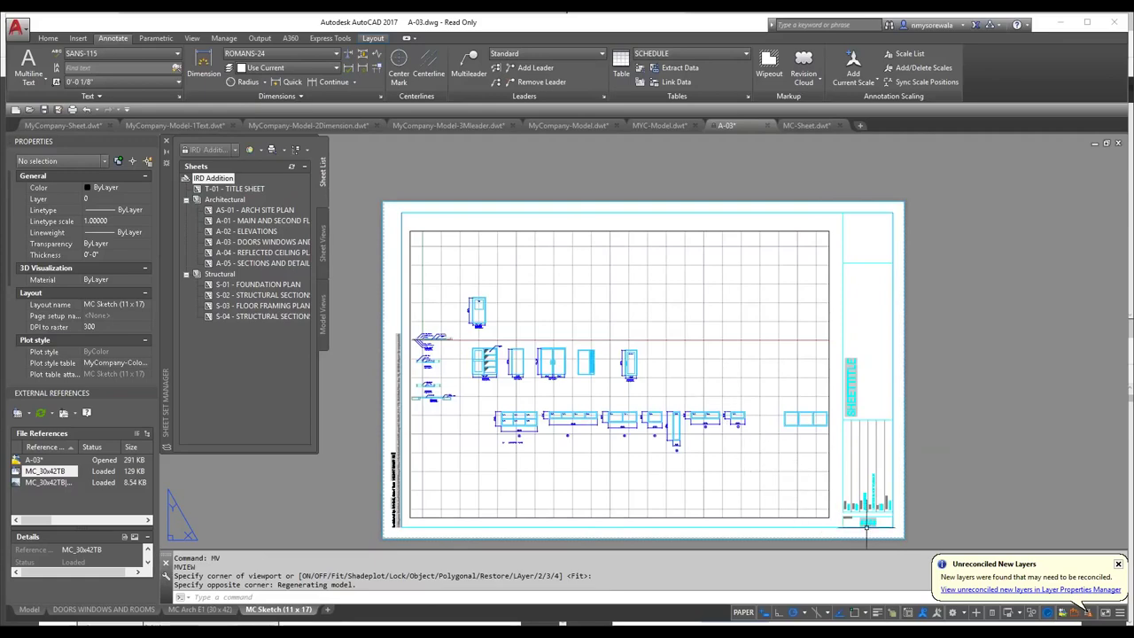
pyautogui.scroll(5, 869, 523)
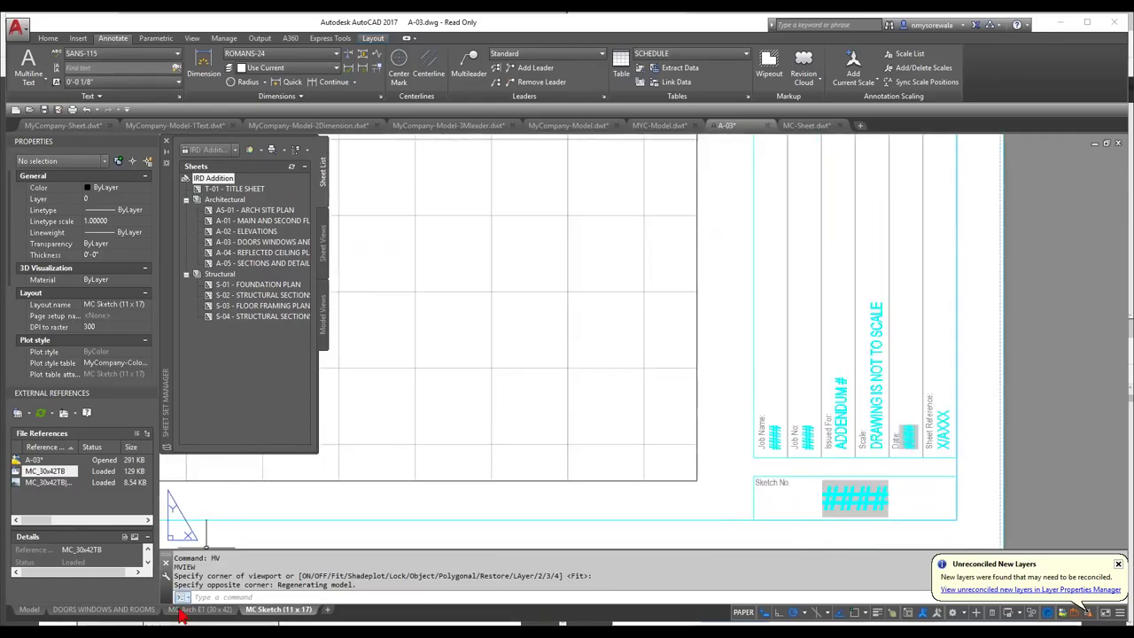
# Step: Check the title block on A-03's MC Arch E1 (30 x 42) layout, compare with MyCompany-Sheet.dwt, return to A-03
pyautogui.click(202, 609)
pyautogui.scroll(6, 839, 486)
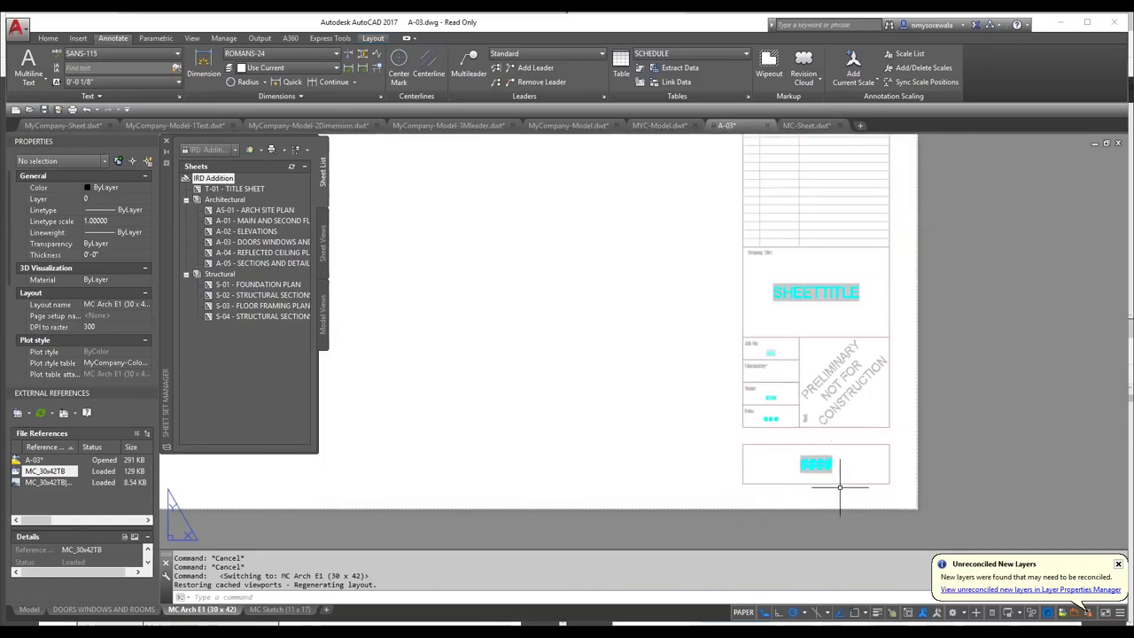
pyautogui.click(846, 468)
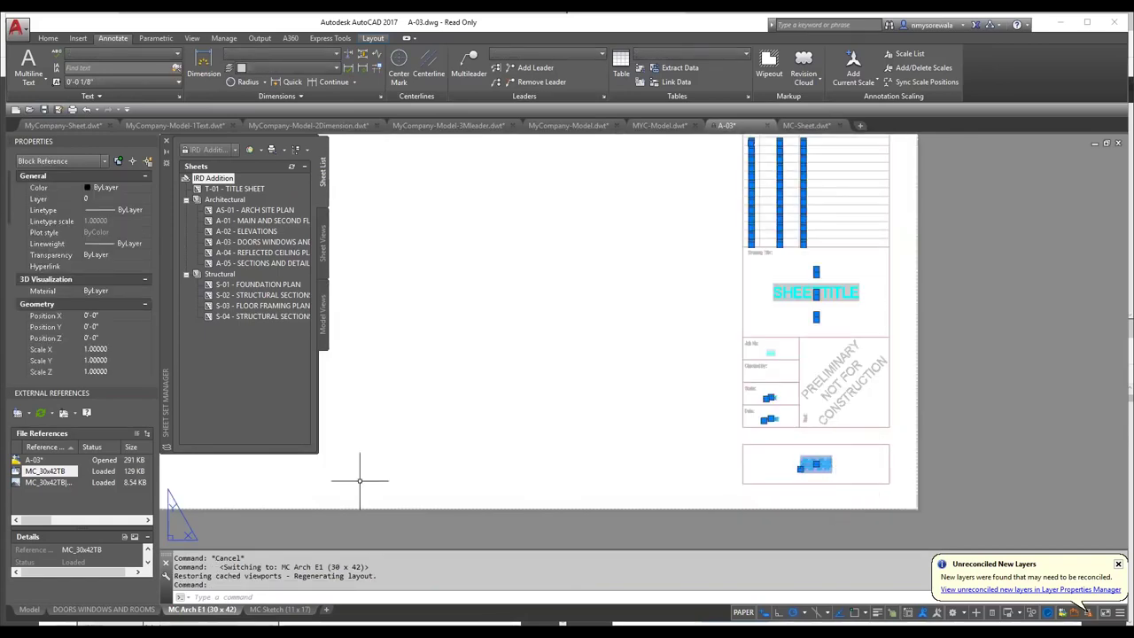
pyautogui.click(55, 126)
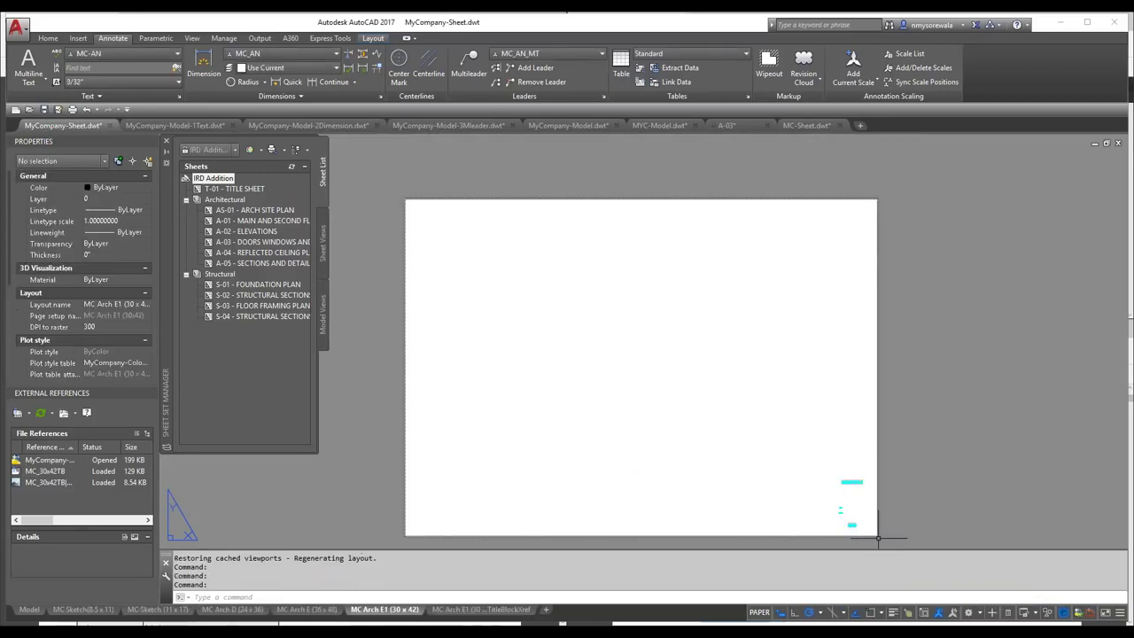
pyautogui.scroll(5, 698, 432)
pyautogui.scroll(-5, 682, 469)
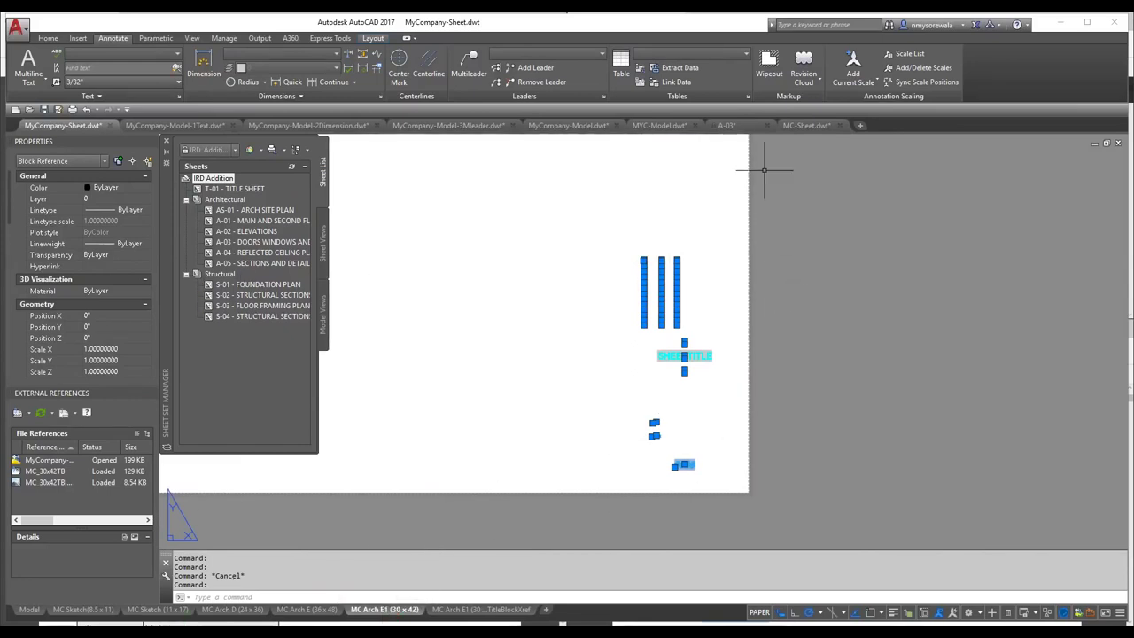
pyautogui.click(745, 128)
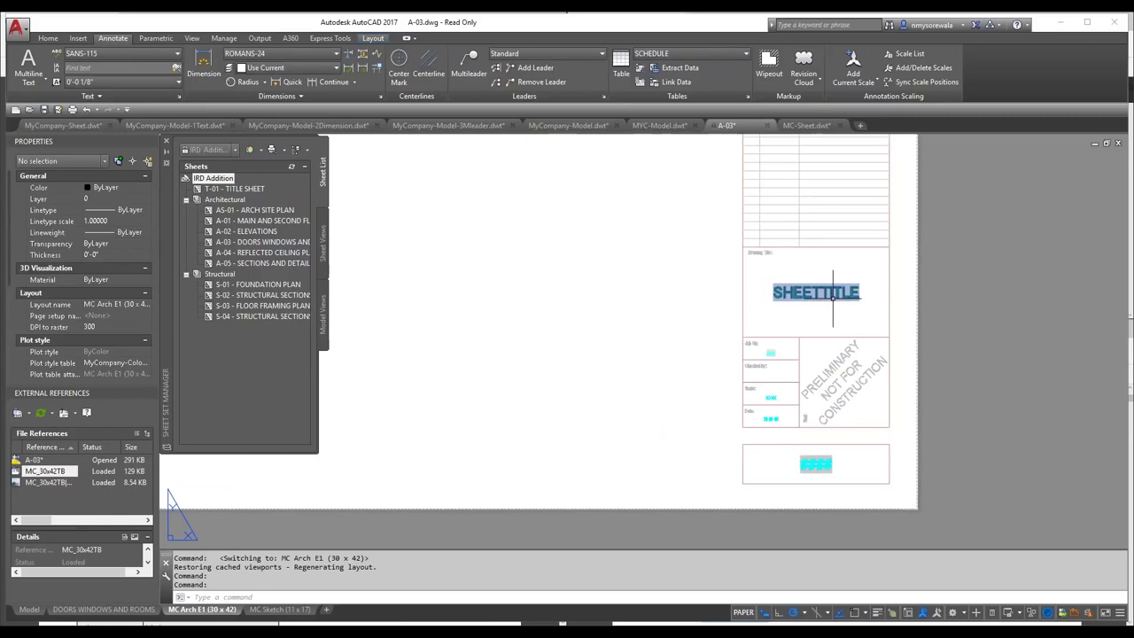
# Step: Replace the SHEETTITLE placeholder in the MC Arch E1 title block with DOORS
pyautogui.doubleClick(833, 295)
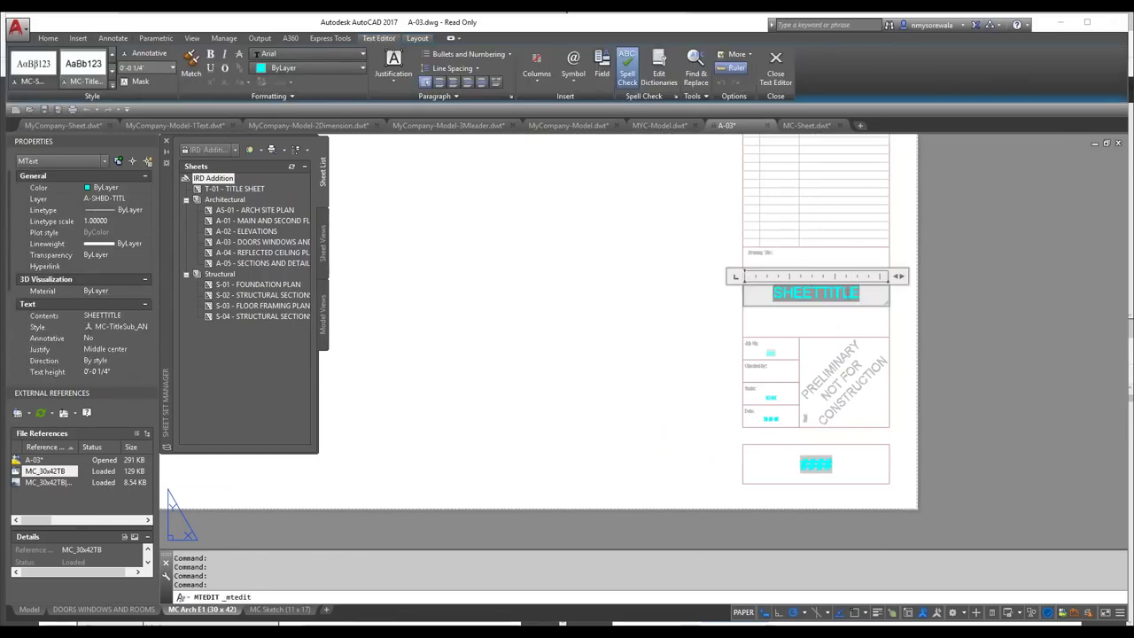
pyautogui.write('DOORS')
pyautogui.press('Delete')
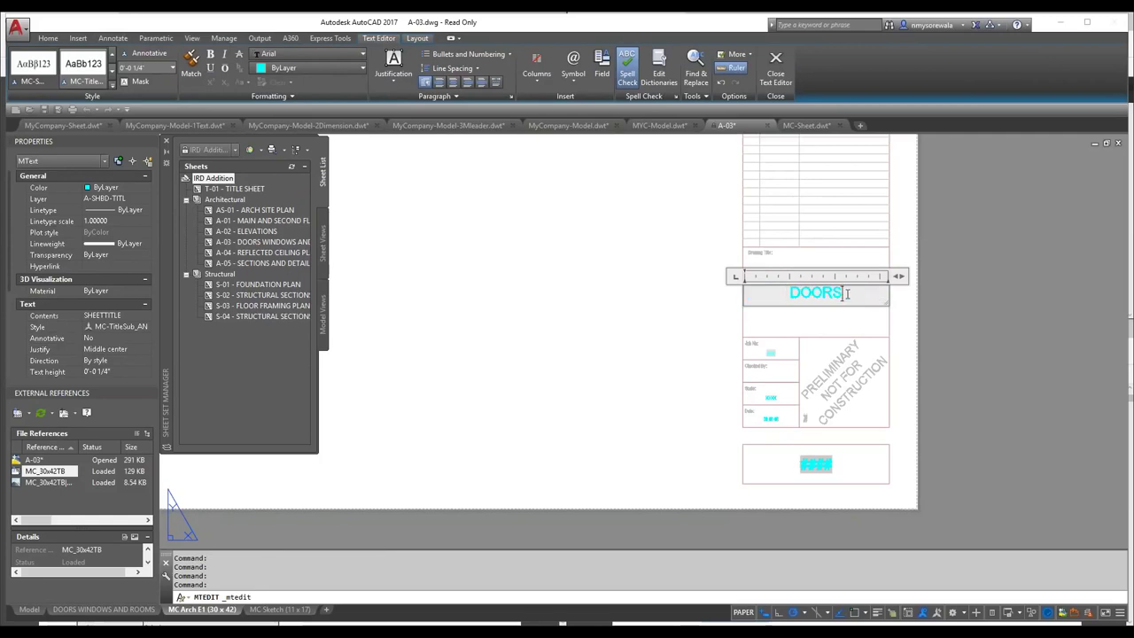
pyautogui.click(833, 372)
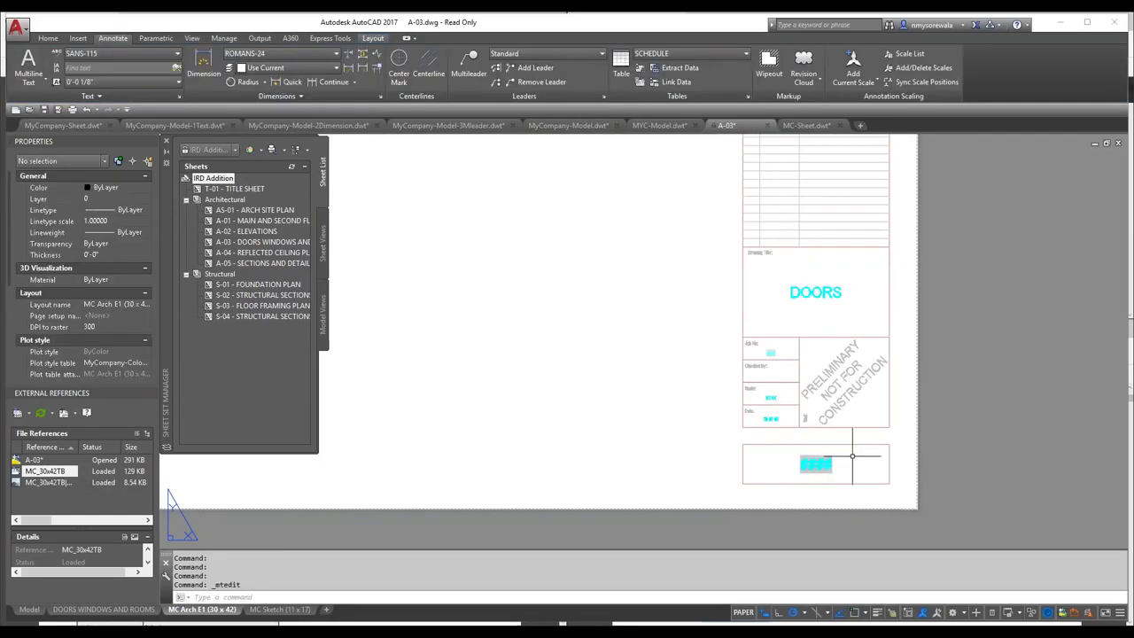
pyautogui.scroll(-2, 853, 461)
pyautogui.scroll(4, 853, 460)
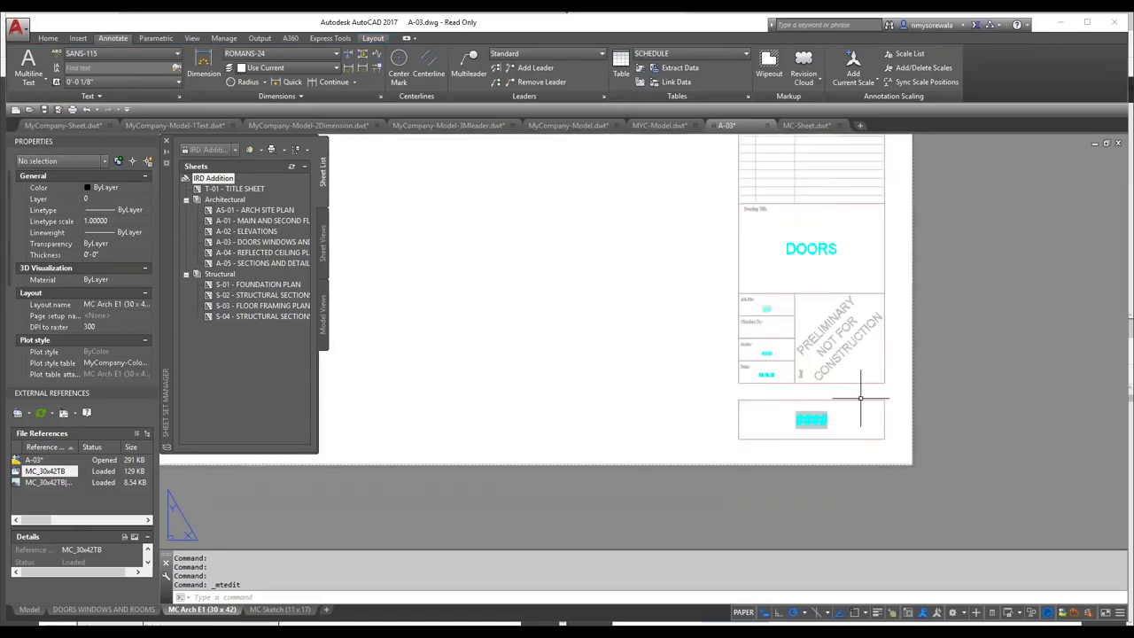
pyautogui.scroll(-4, 833, 445)
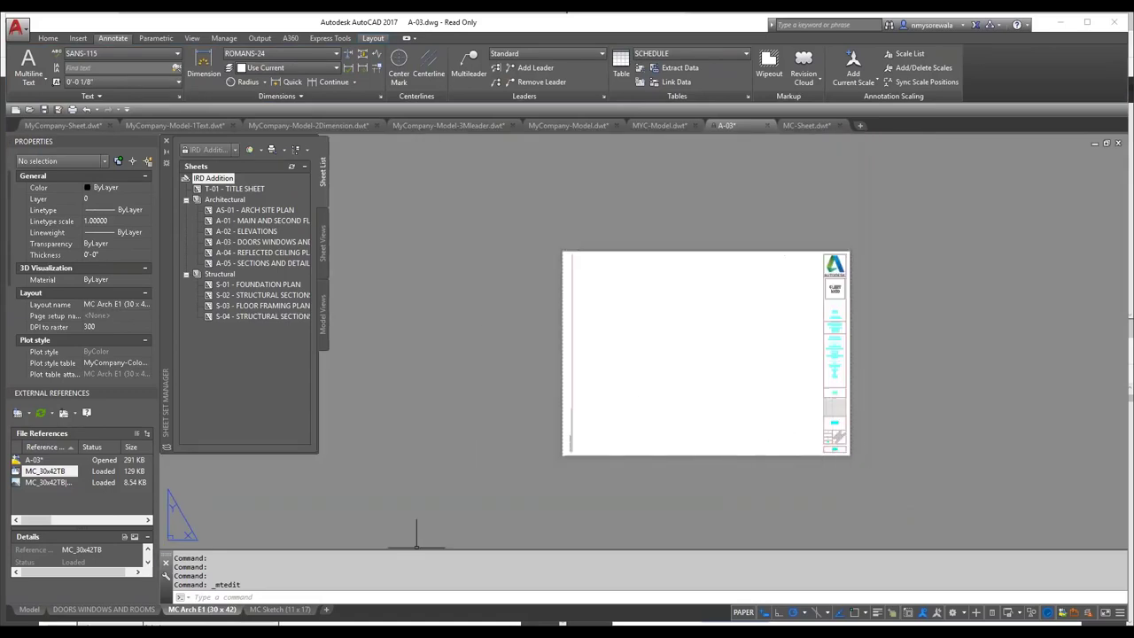
# Step: Plot the MC Sketch (11 x 17) layout to A-03-MC Sketch (11 x 17).pdf, skipping the layer review
pyautogui.click(278, 609)
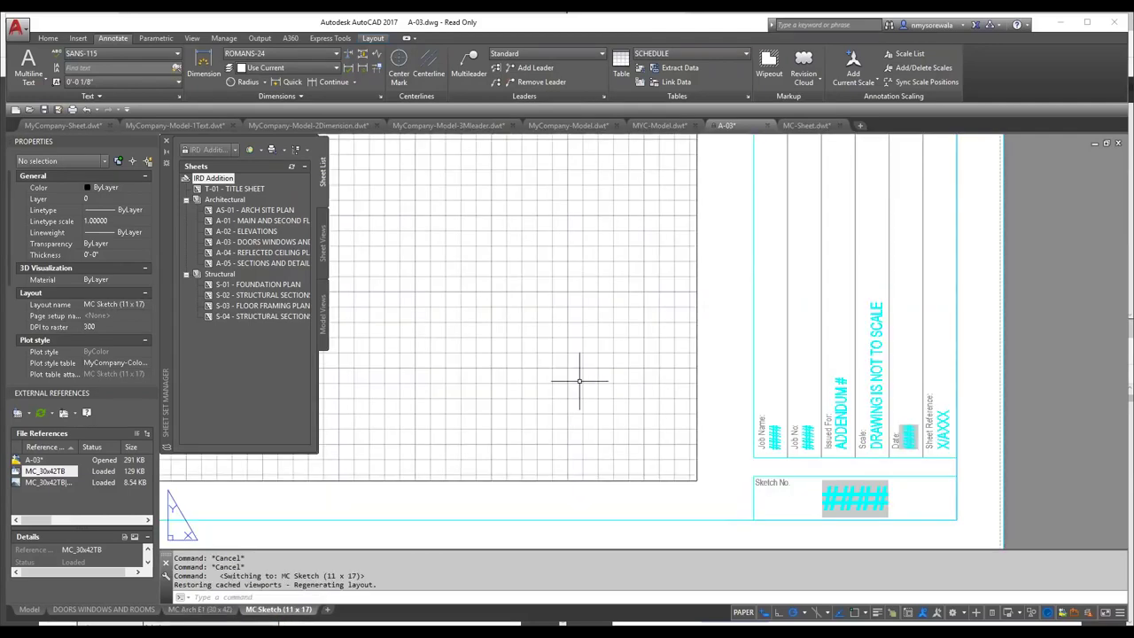
pyautogui.hotkey('ctrl', 'p')
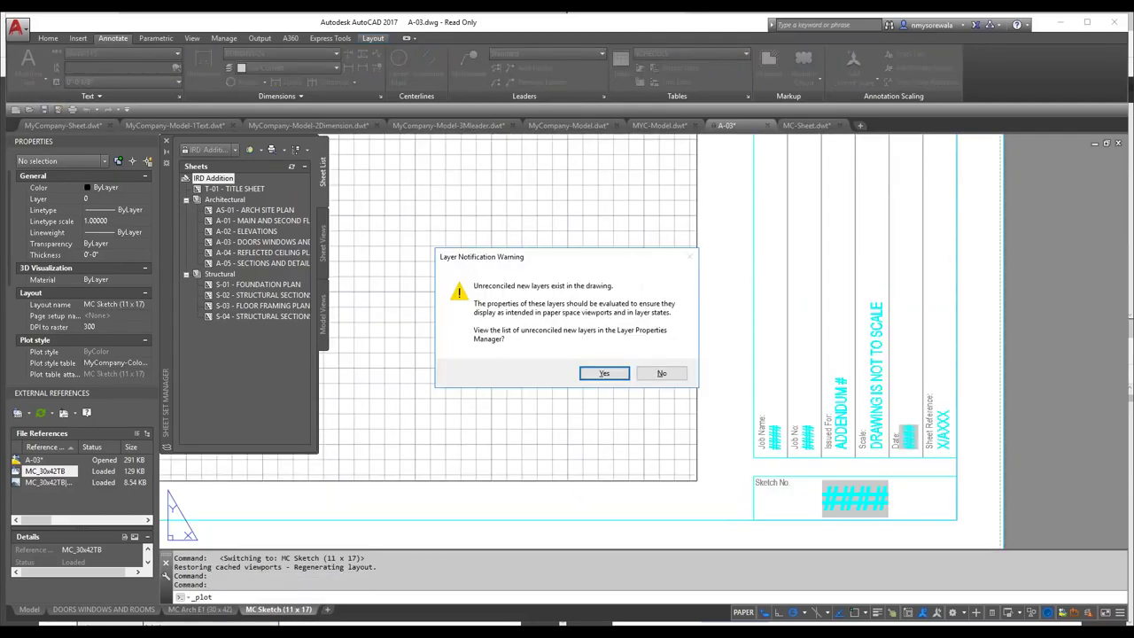
pyautogui.click(599, 375)
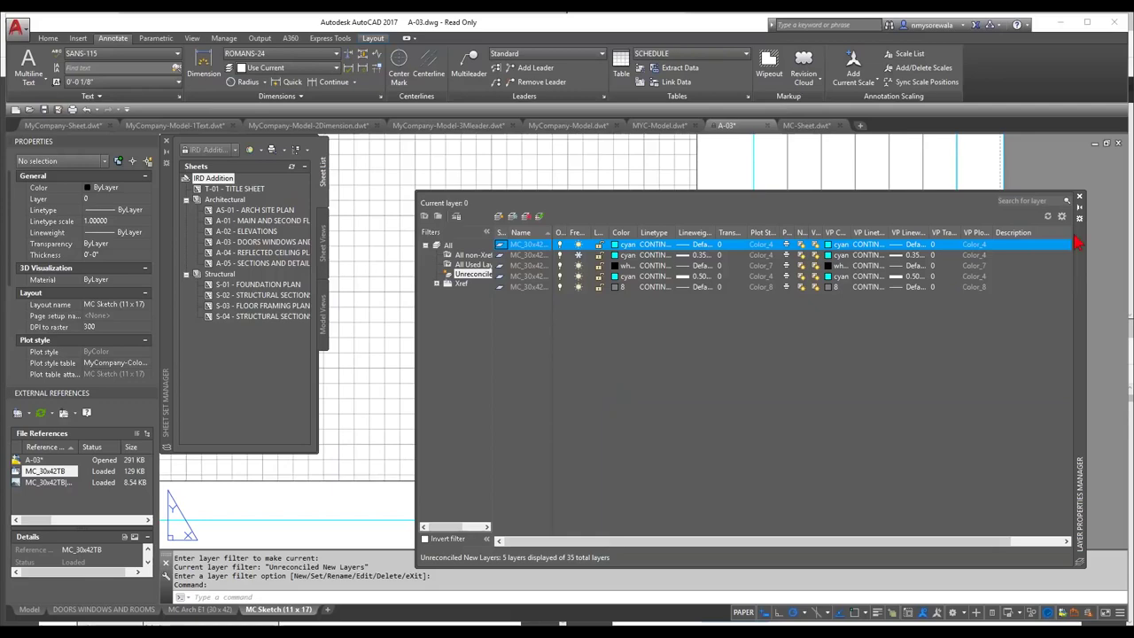
pyautogui.click(1080, 197)
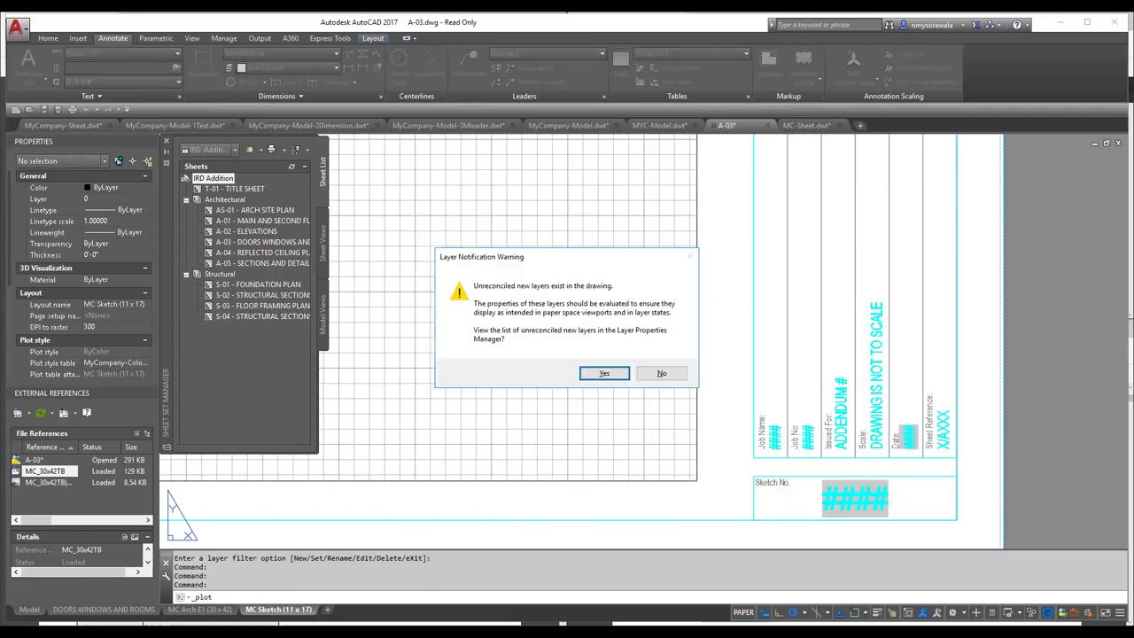
pyautogui.click(676, 375)
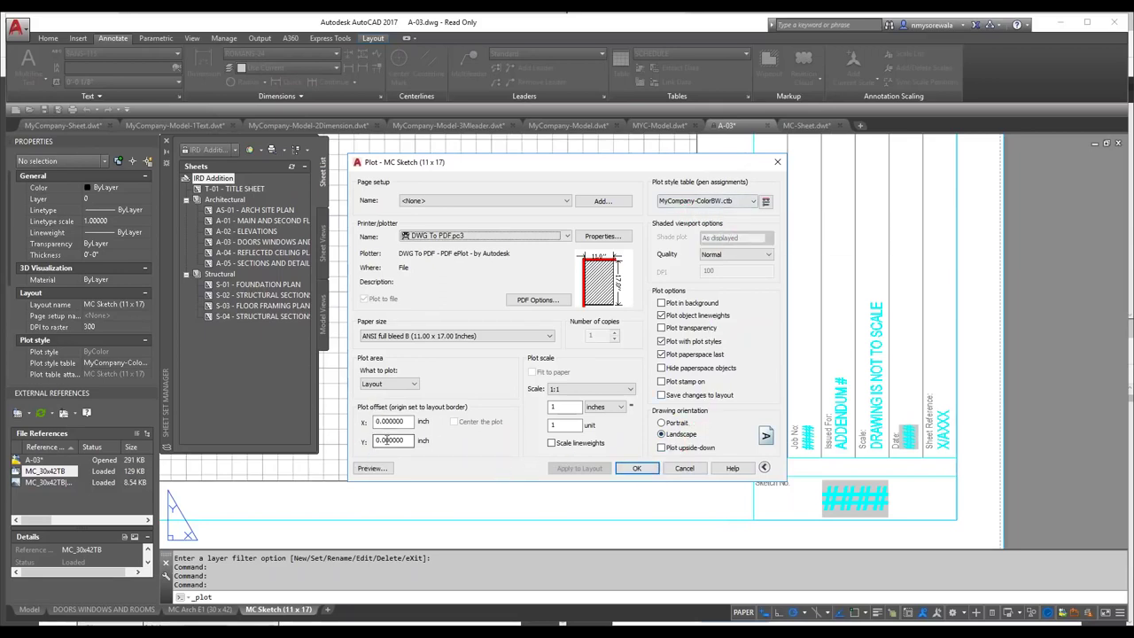
pyautogui.click(635, 468)
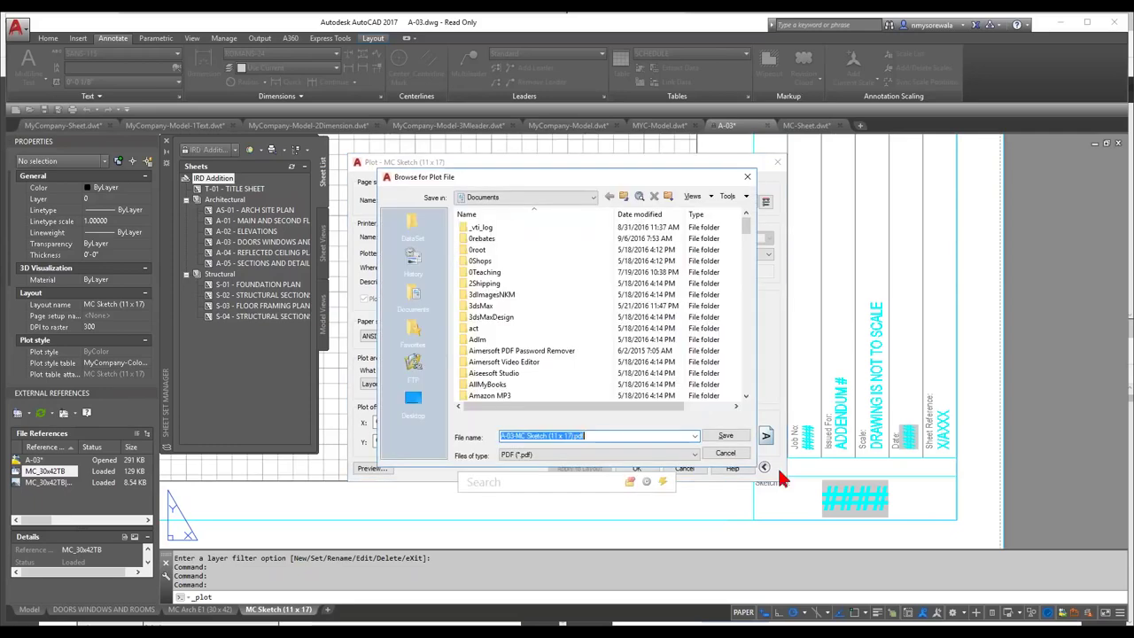
pyautogui.click(725, 438)
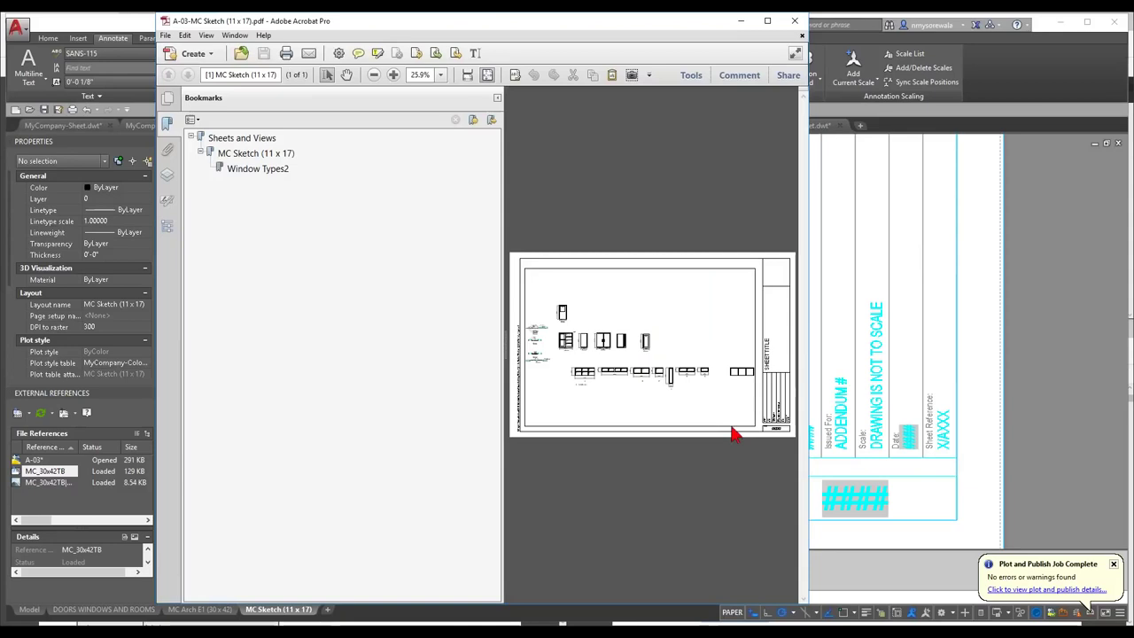
# Step: Inspect the plotted PDF full-page with bookmarks hidden, then return to AutoCAD
pyautogui.click(497, 99)
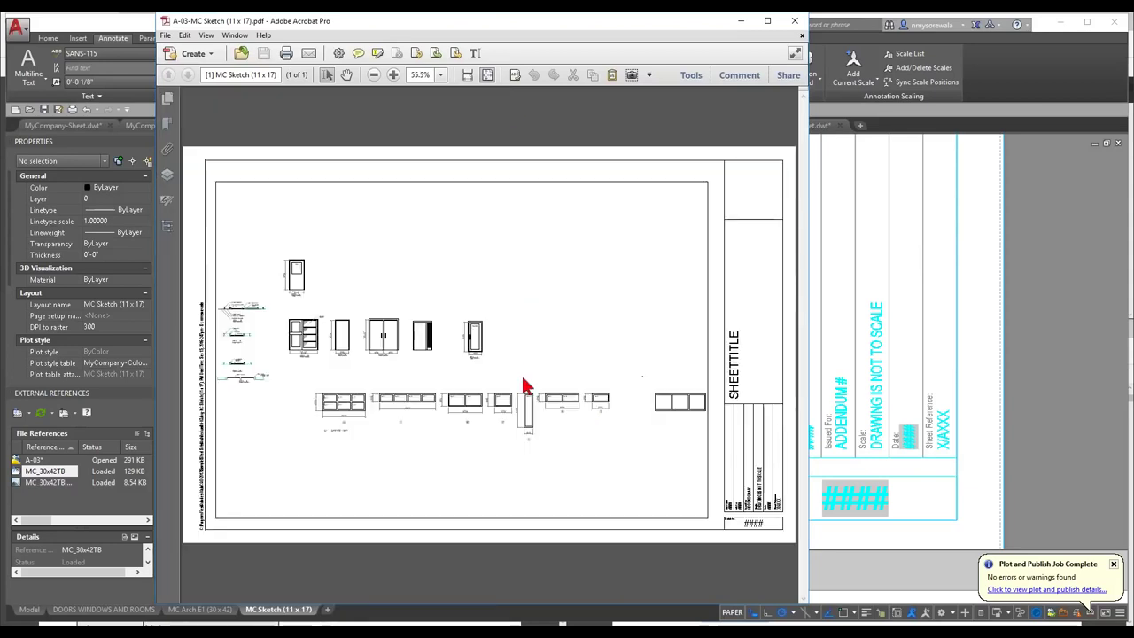
pyautogui.keyDown('ctrl'); pyautogui.scroll(5, 756, 428); pyautogui.keyUp('ctrl')
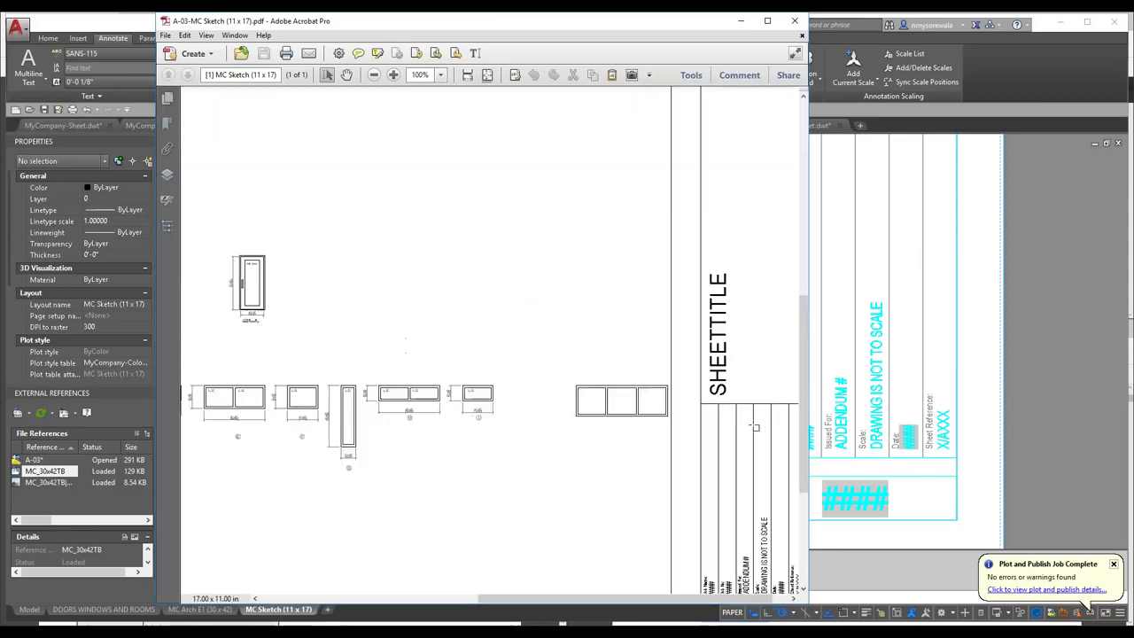
pyautogui.keyDown('ctrl'); pyautogui.scroll(-5, 679, 334); pyautogui.keyUp('ctrl')
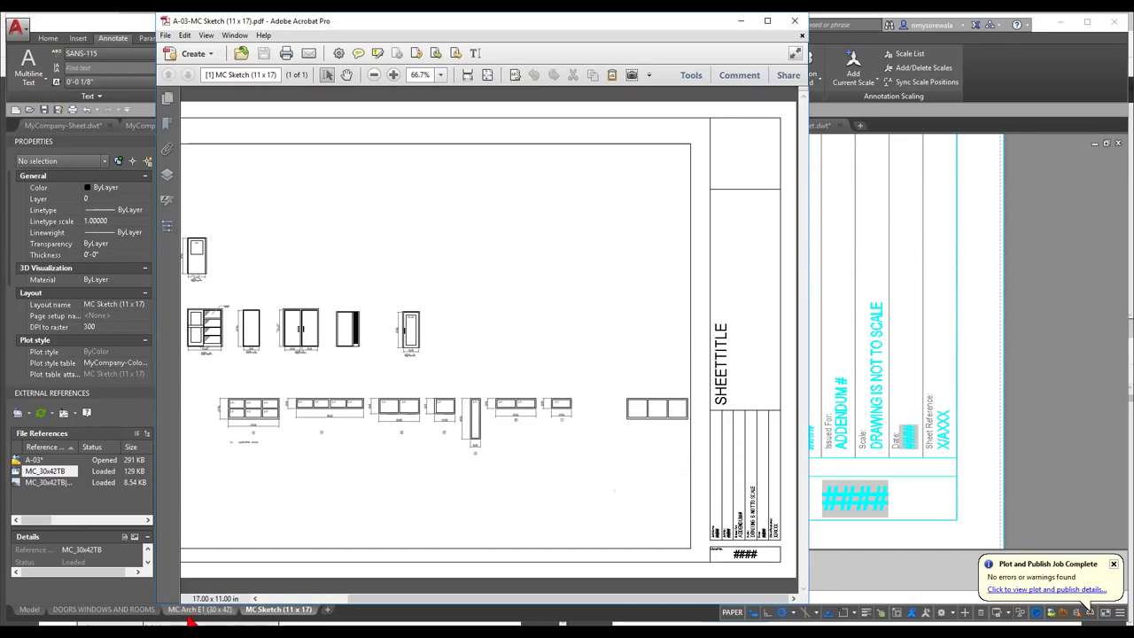
pyautogui.click(1062, 363)
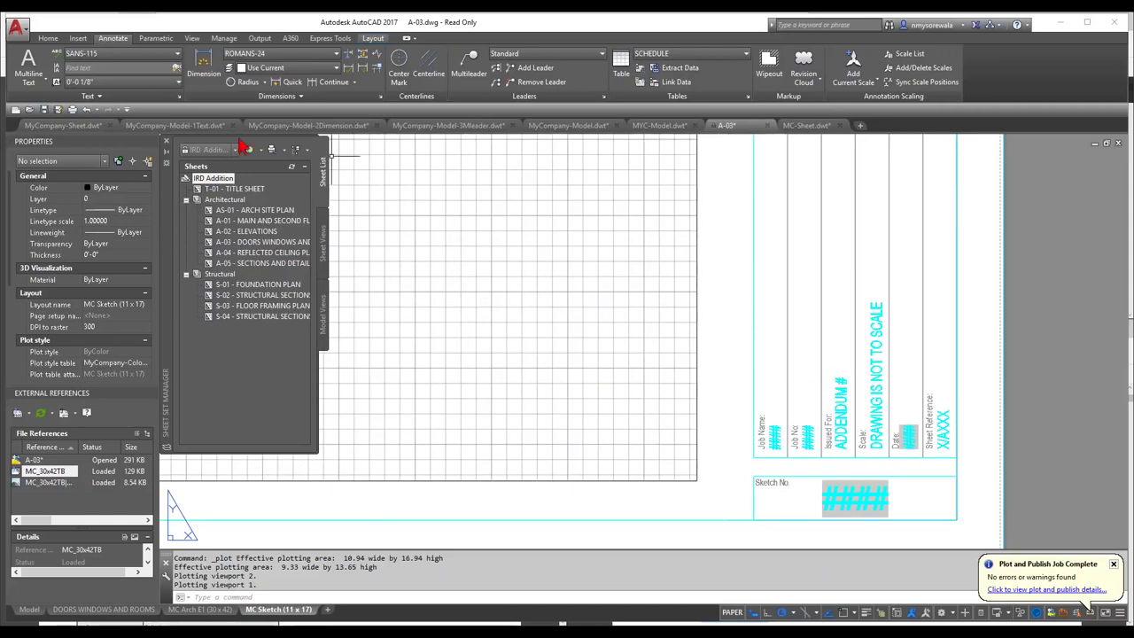
# Step: Look over the application menu's Publish options unused, then show the MC Arch E1 (30 x 42) layout
pyautogui.moveTo(671, 132)
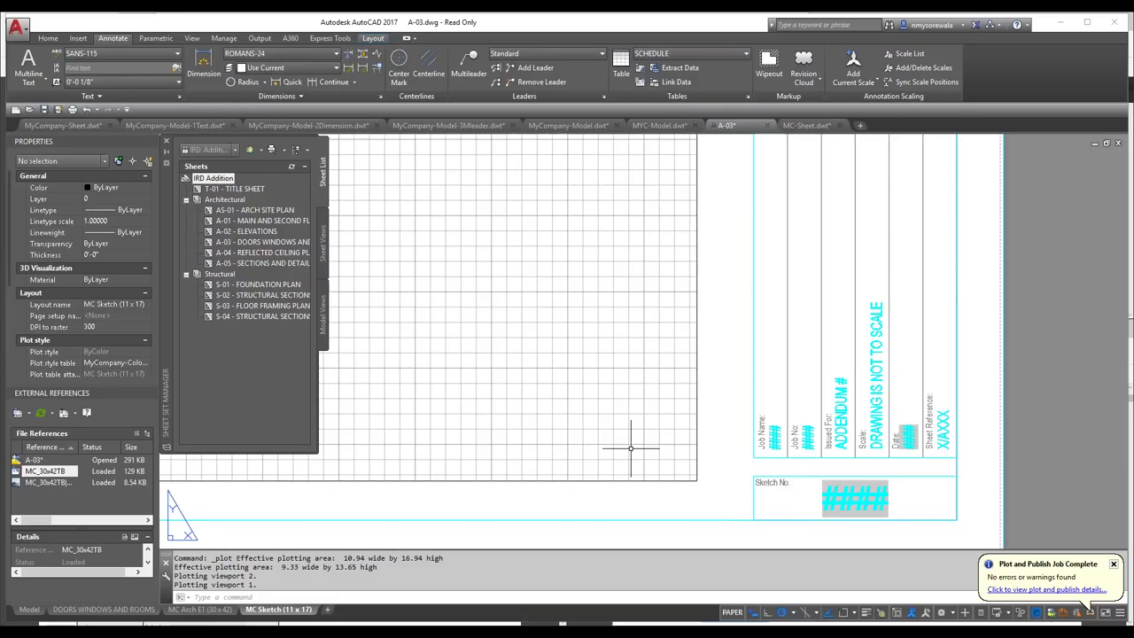
pyautogui.click(17, 32)
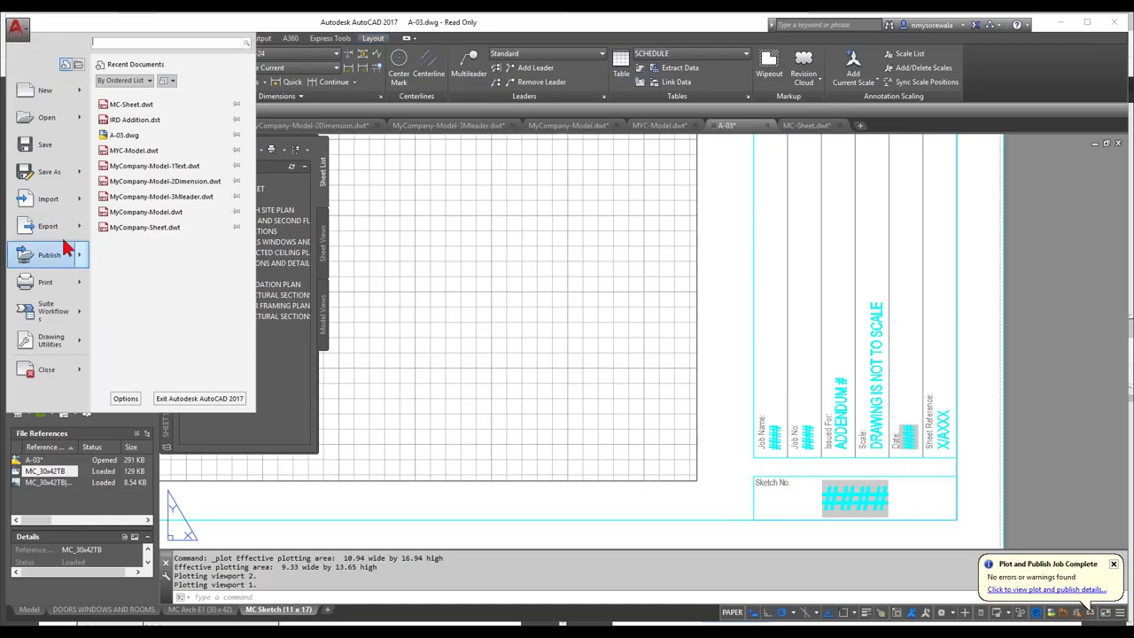
pyautogui.moveTo(68, 261)
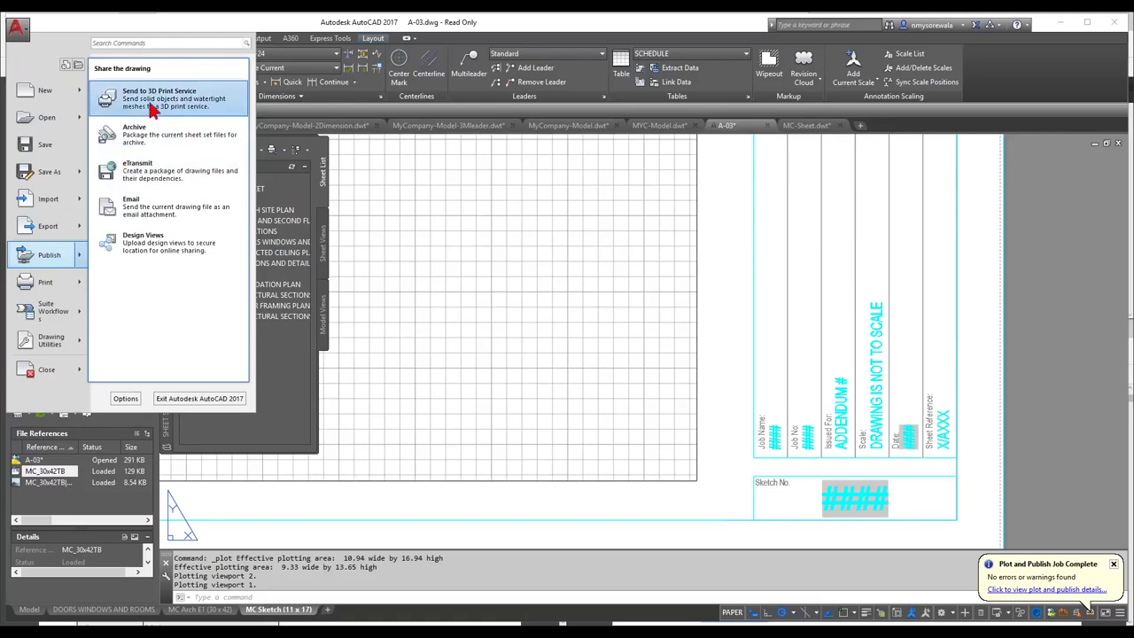
pyautogui.click(429, 341)
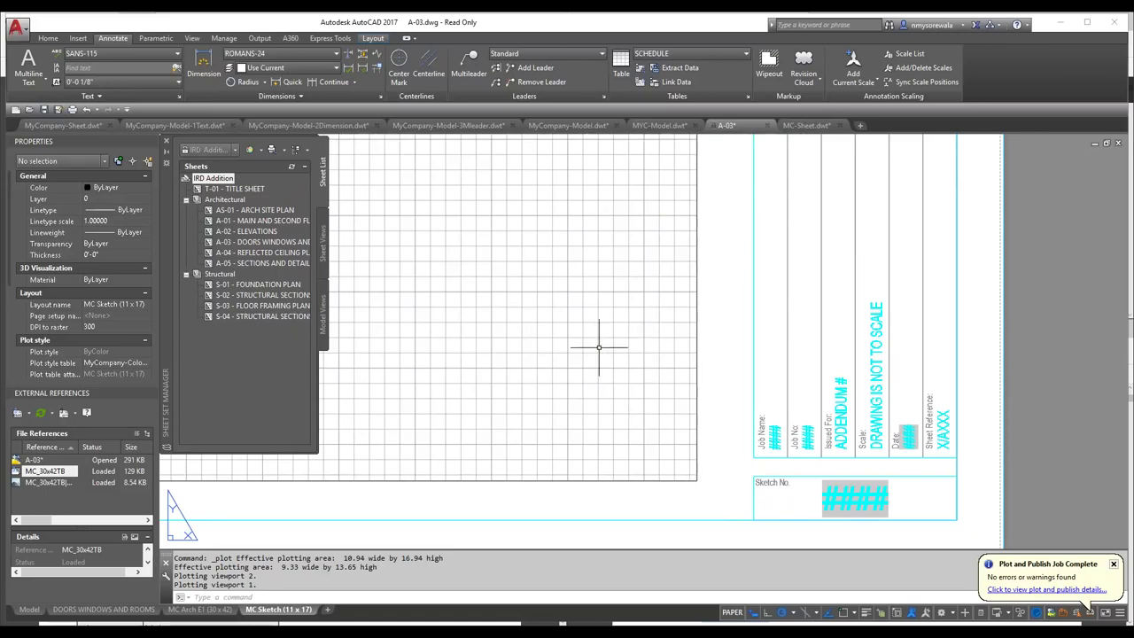
pyautogui.click(212, 610)
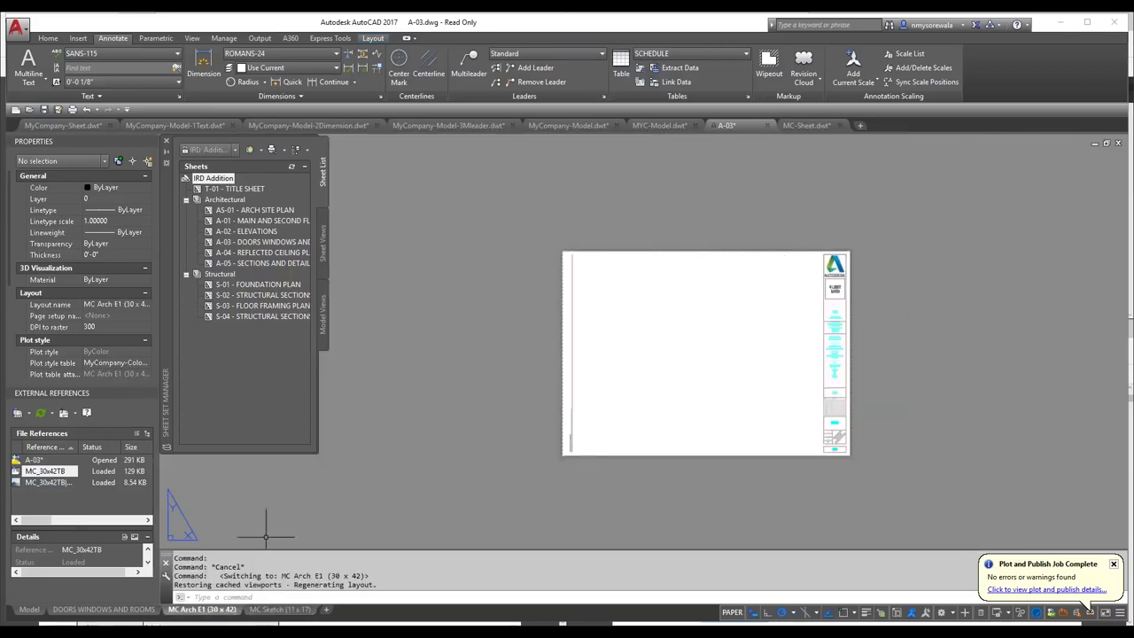
# Step: Switch A-03 to model space and review its text styles without changes, cancelling MTEXT
pyautogui.click(34, 611)
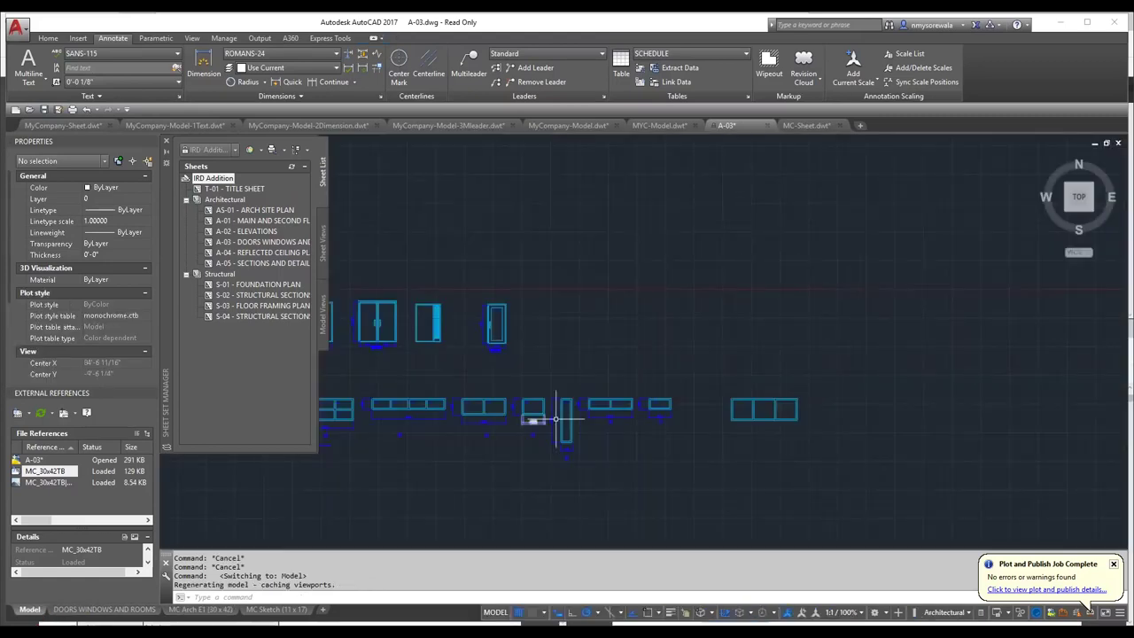
pyautogui.write('m')
pyautogui.press('Return')
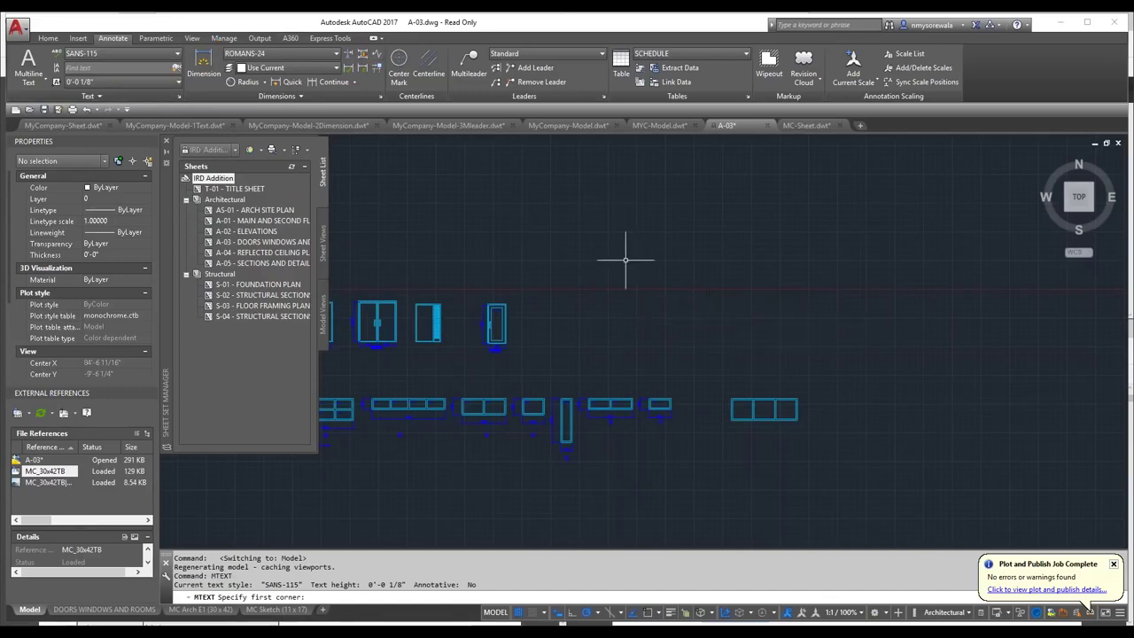
pyautogui.press('Escape')
pyautogui.press('Escape')
pyautogui.press('Return')
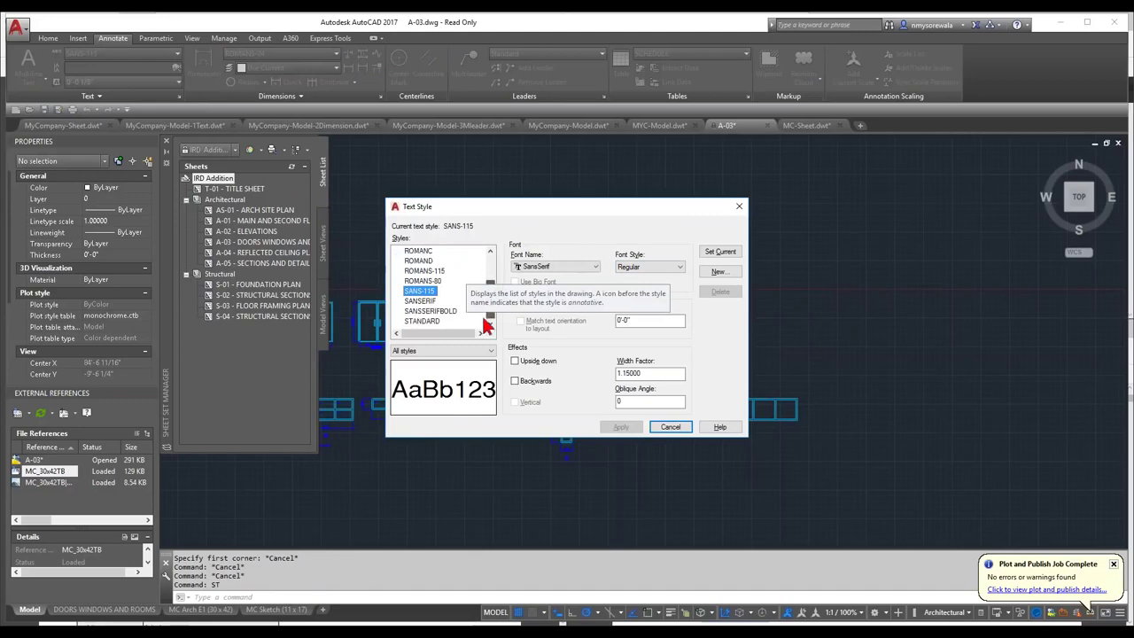
pyautogui.scroll(2, 434, 288)
pyautogui.press('Escape')
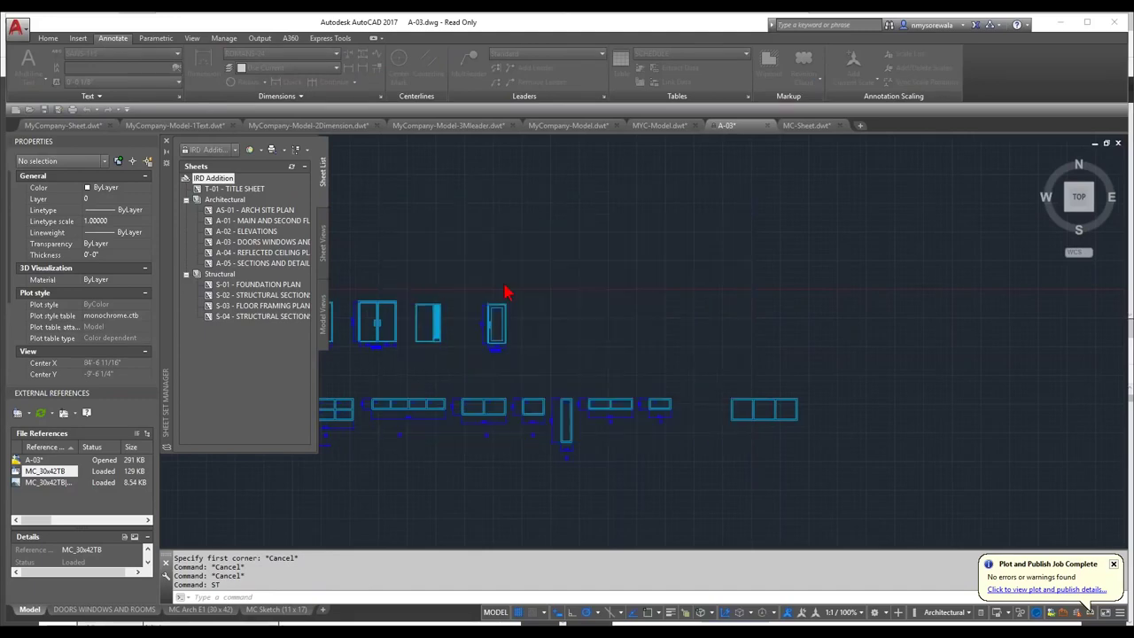
pyautogui.click(18, 29)
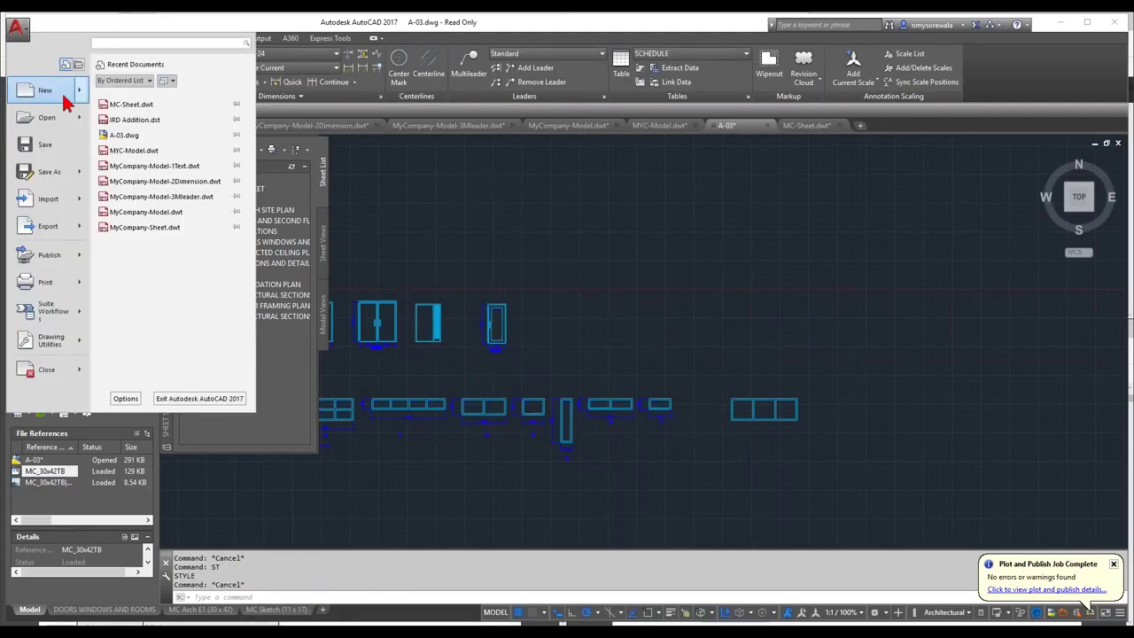
# Step: Open the installed sample Sheet Sets > Architectural > A-02.dwg as read-only
pyautogui.click(48, 92)
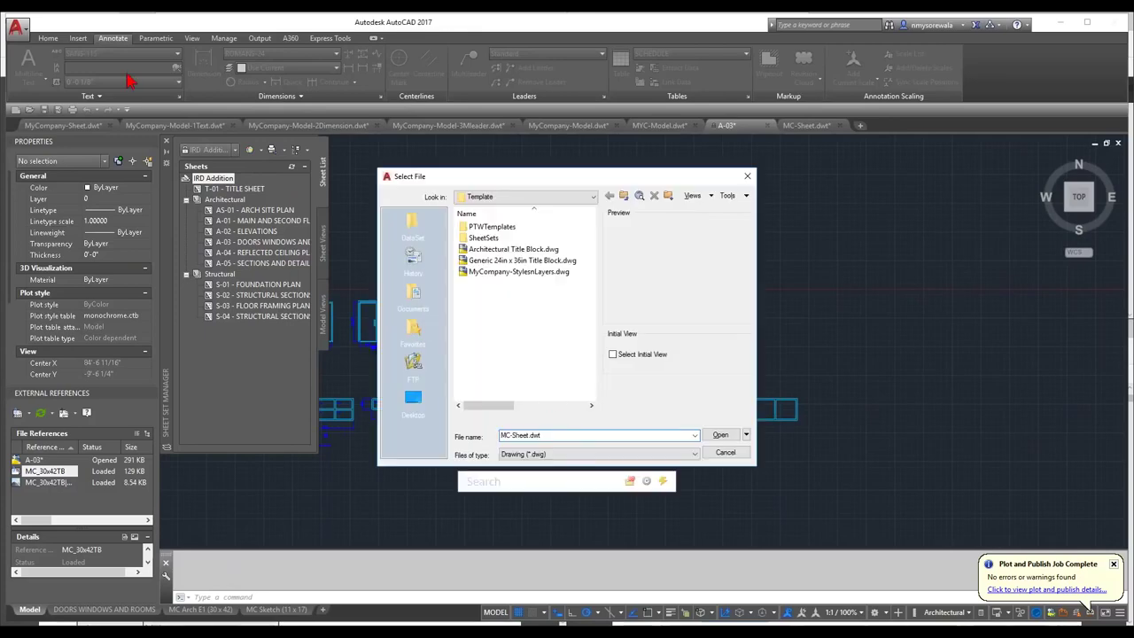
pyautogui.press('Escape')
pyautogui.click(18, 29)
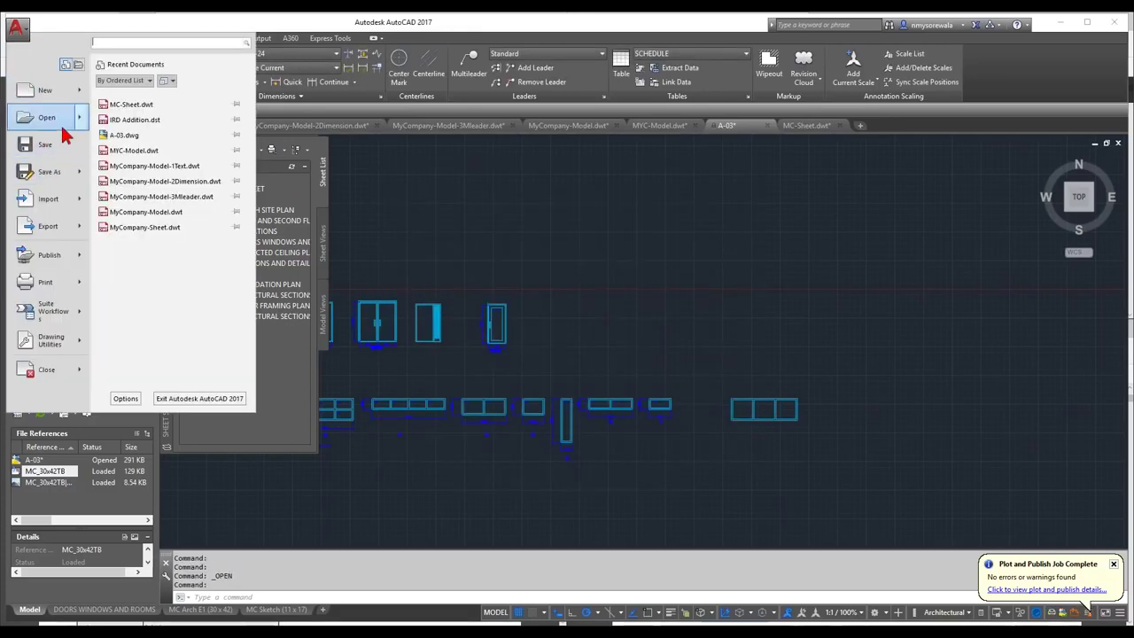
pyautogui.moveTo(62, 124)
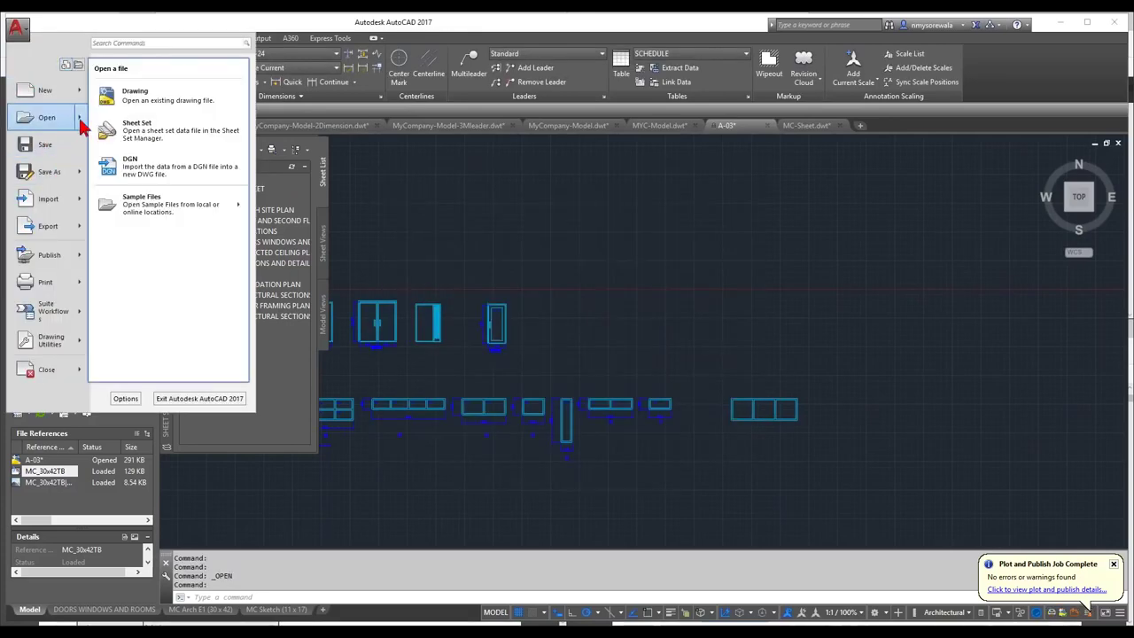
pyautogui.moveTo(168, 205)
pyautogui.click(299, 199)
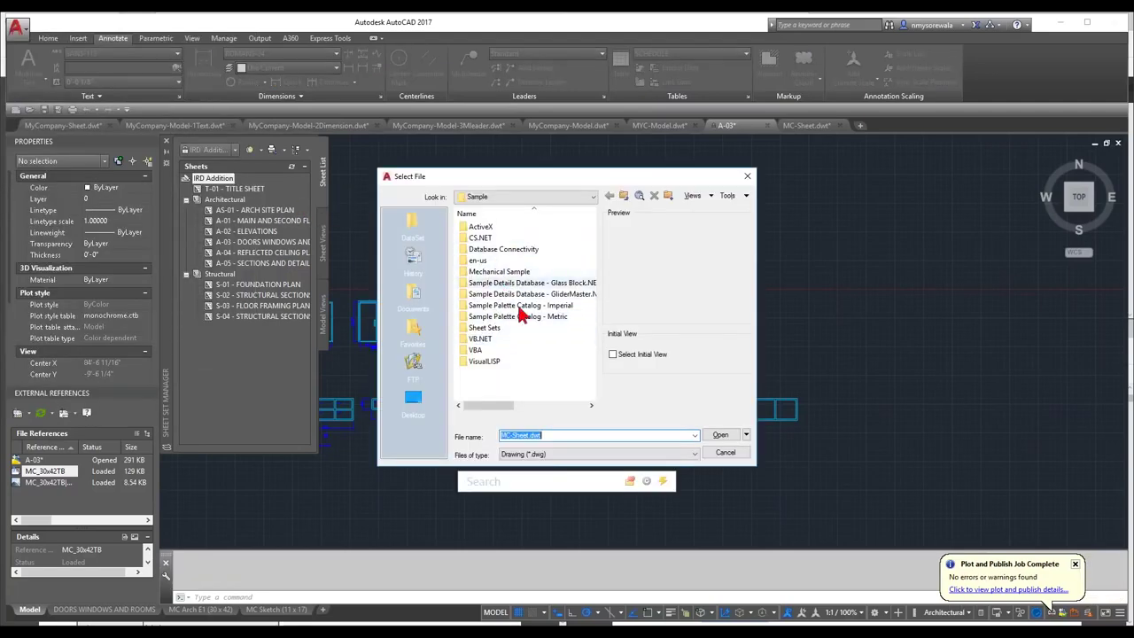
pyautogui.doubleClick(492, 327)
pyautogui.doubleClick(489, 229)
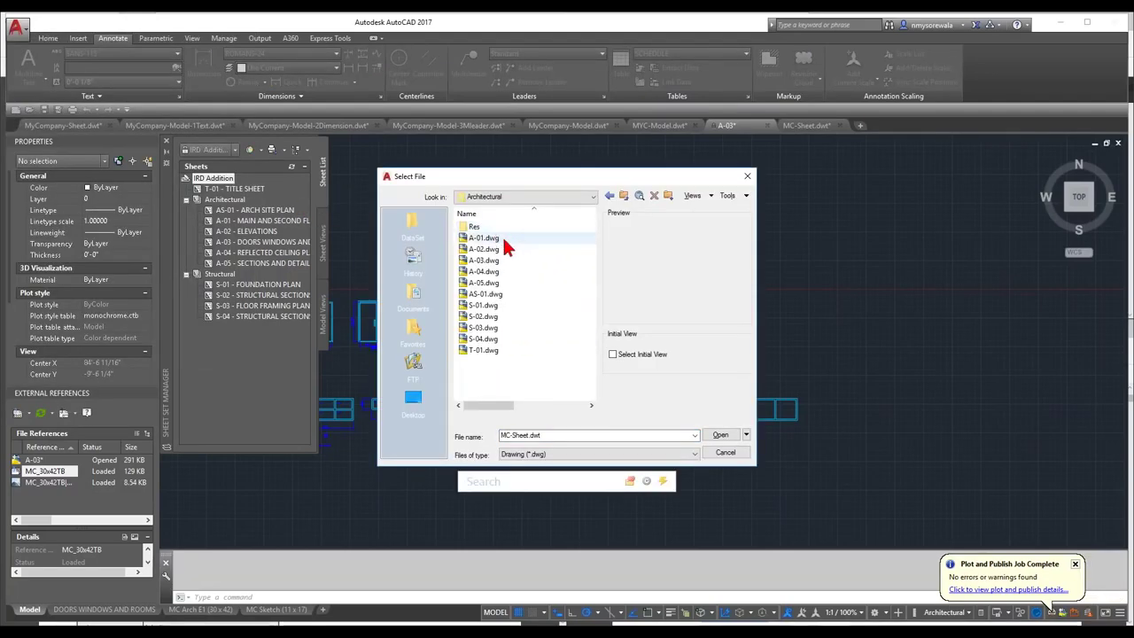
pyautogui.doubleClick(501, 252)
pyautogui.click(589, 357)
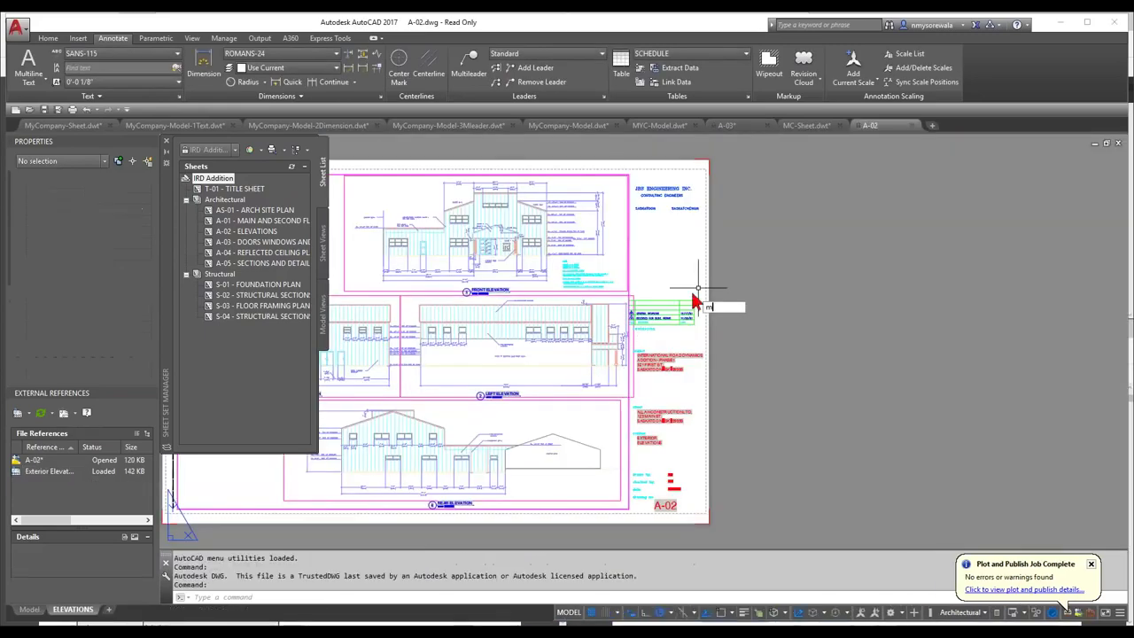
# Step: Inspect A-02's text styles ROMANC, ROMANS-115, SANSSERIFBOLD and STANDARD without changes
pyautogui.press('Escape')
pyautogui.press('Escape')
pyautogui.press('Escape')
pyautogui.write('st')
pyautogui.press('Return')
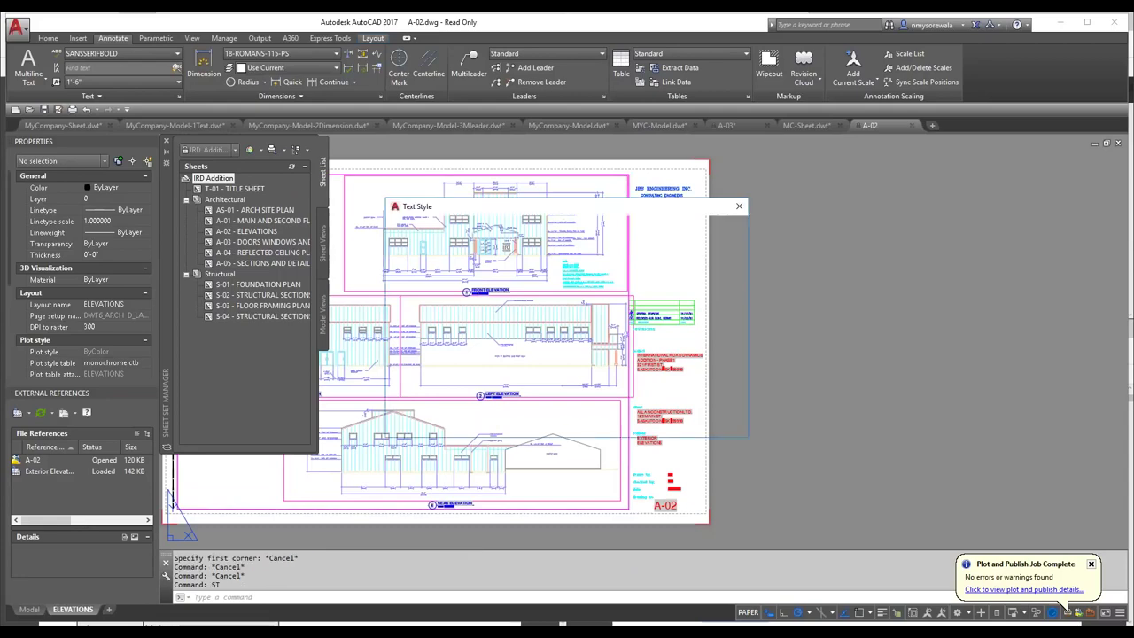
pyautogui.click(435, 252)
pyautogui.click(427, 272)
pyautogui.click(431, 301)
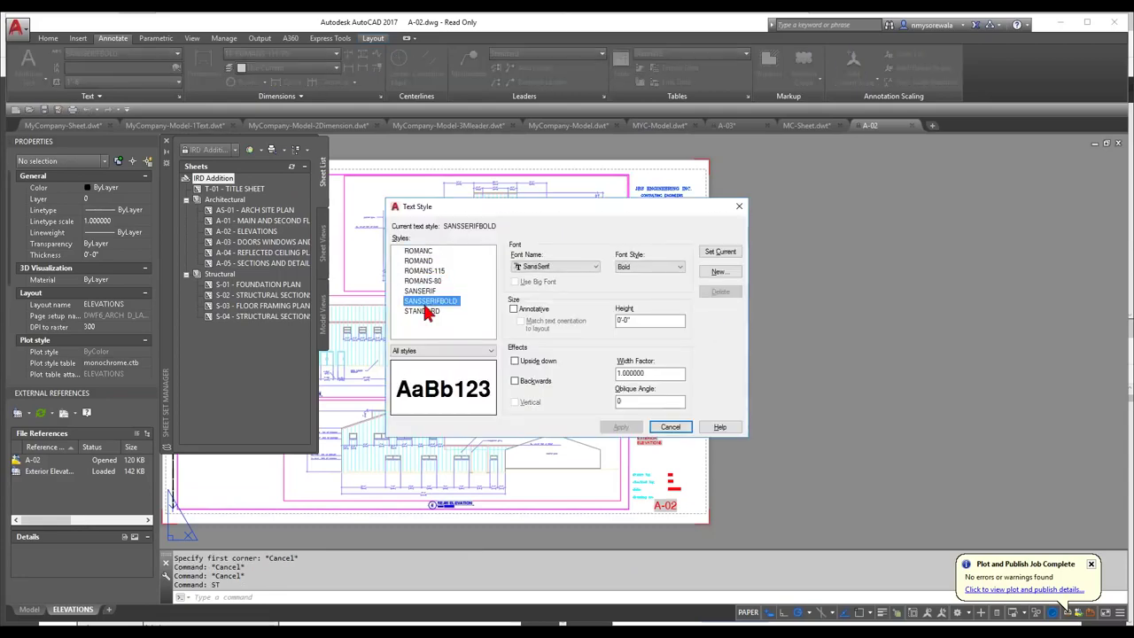
pyautogui.click(424, 311)
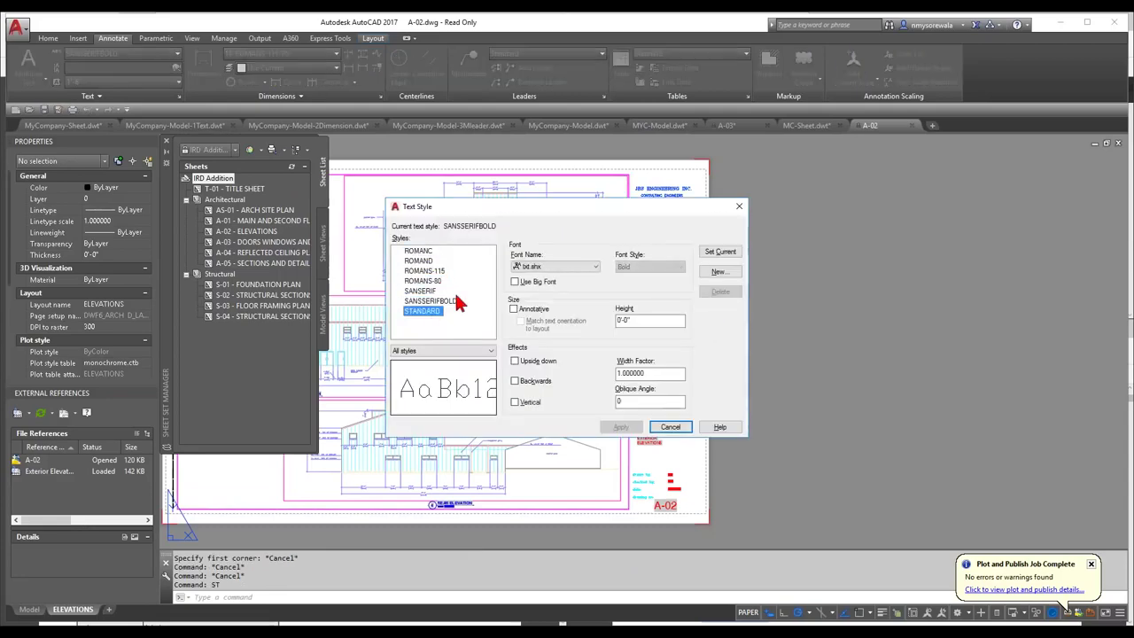
pyautogui.click(671, 427)
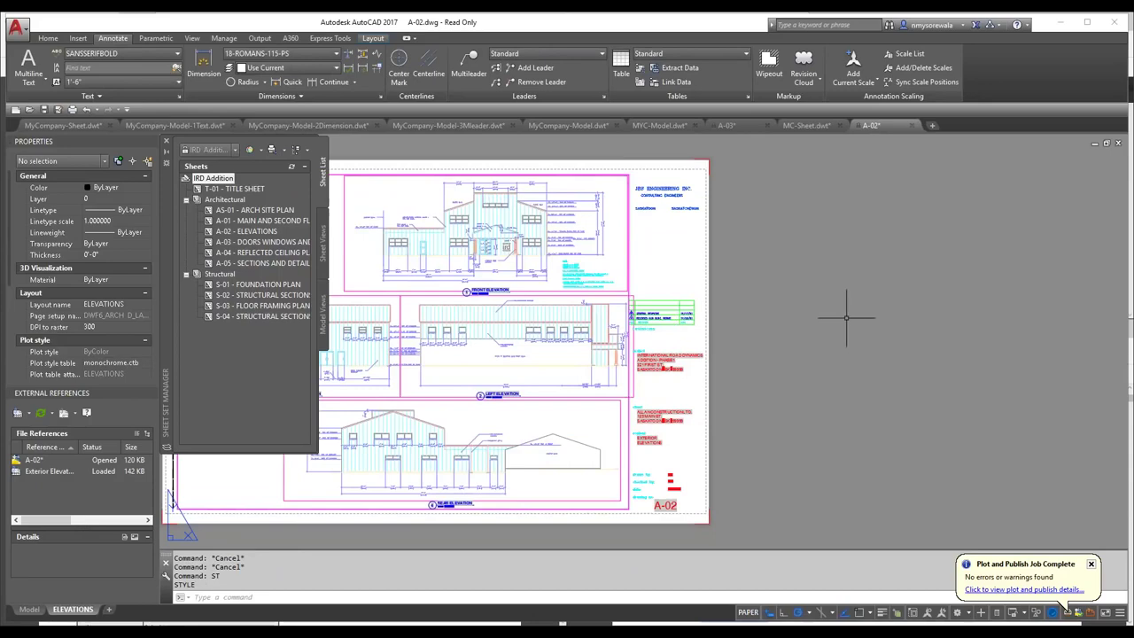
pyautogui.write('I')
pyautogui.press('Return')
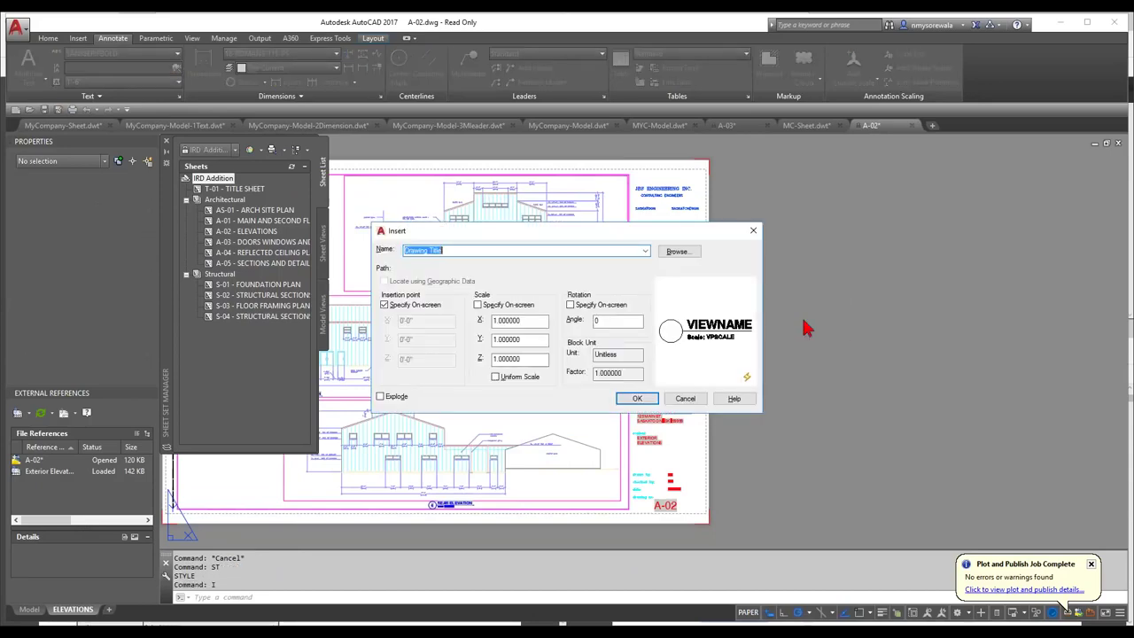
# Step: Insert the MyCompany-StylesnLayers drawing into A-02 as a block
pyautogui.click(677, 252)
pyautogui.click(497, 239)
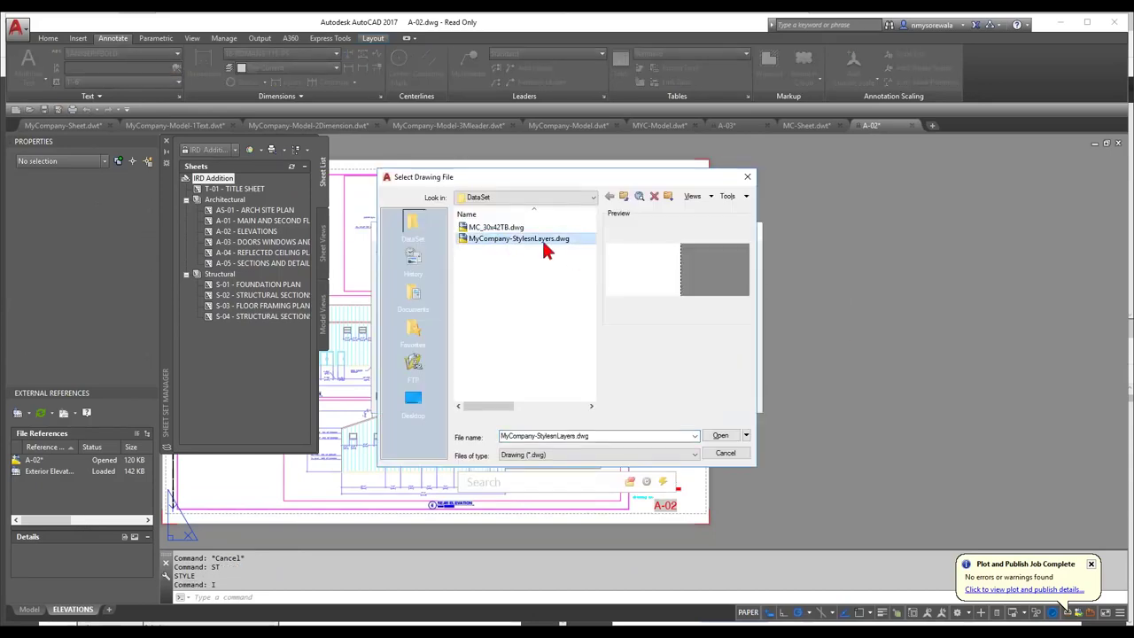
pyautogui.click(720, 435)
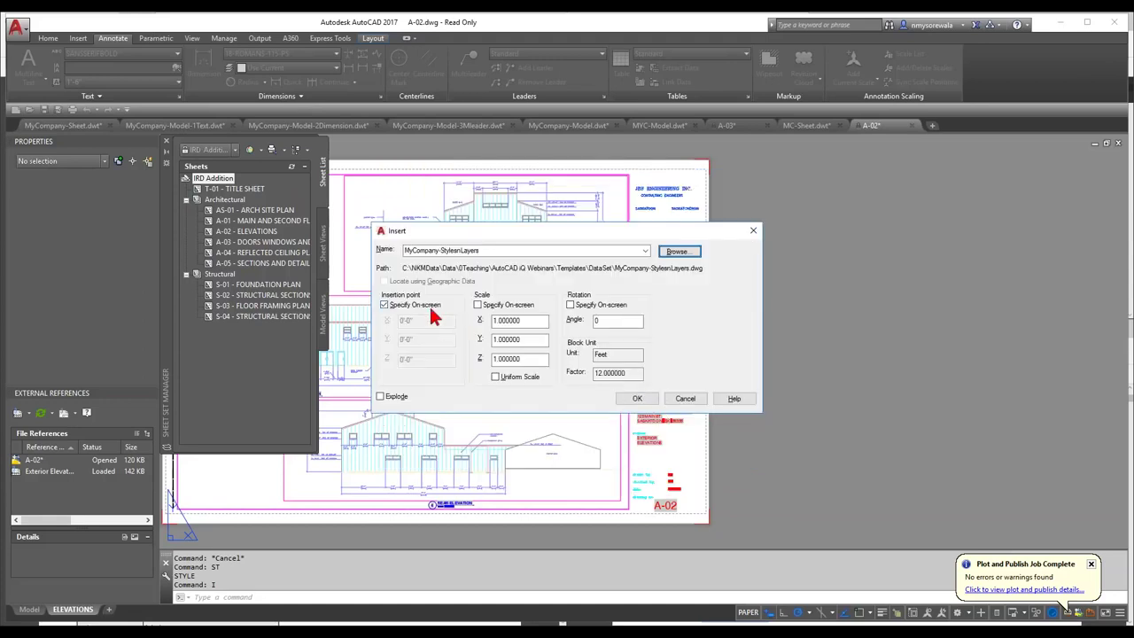
pyautogui.click(651, 399)
pyautogui.click(735, 380)
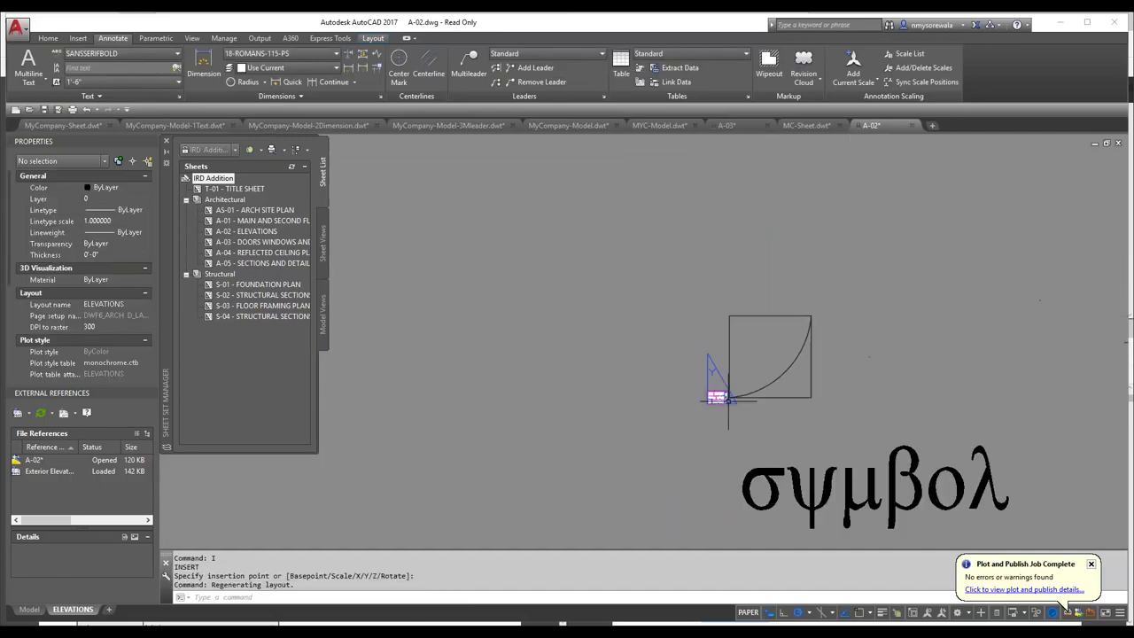
# Step: Erase the inserted symbol block and switch A-02 to model space
pyautogui.scroll(-5, 765, 390)
pyautogui.click(712, 338)
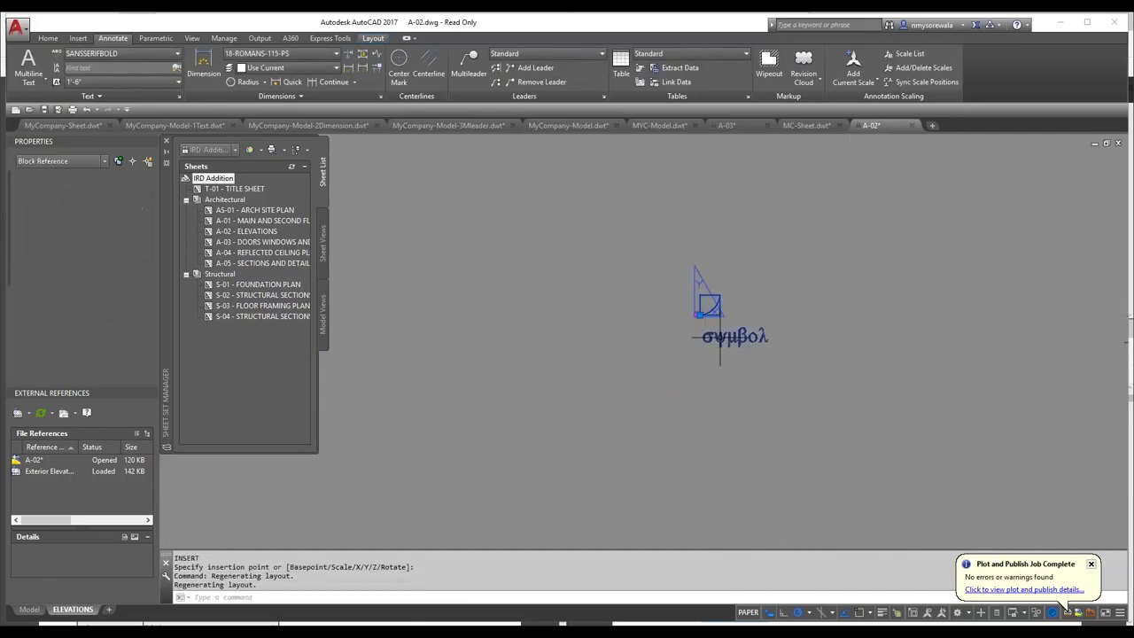
pyautogui.press('Delete')
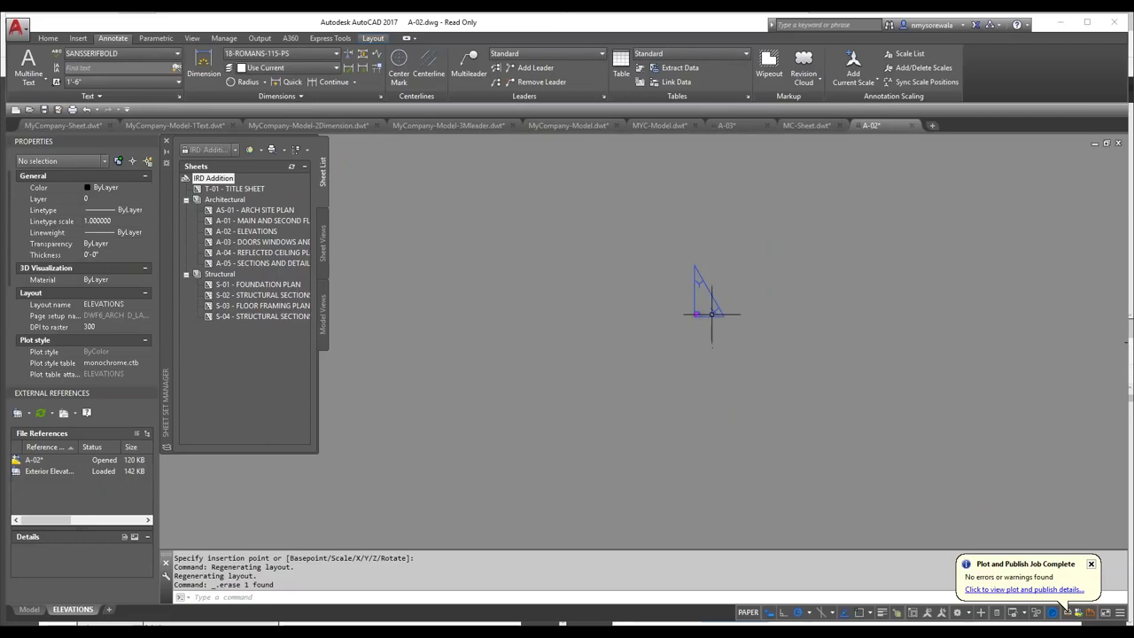
pyautogui.click(29, 610)
pyautogui.press('Escape')
pyautogui.press('Escape')
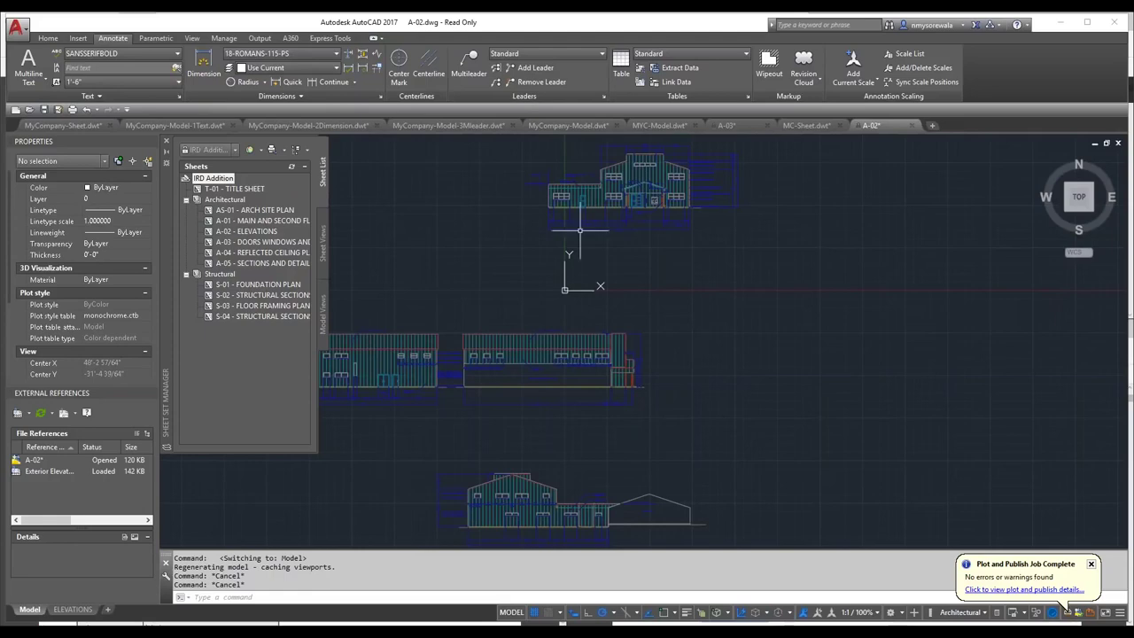
# Step: Open MyCompany-StylesnLayers.dwg from the DataSet folder
pyautogui.click(16, 29)
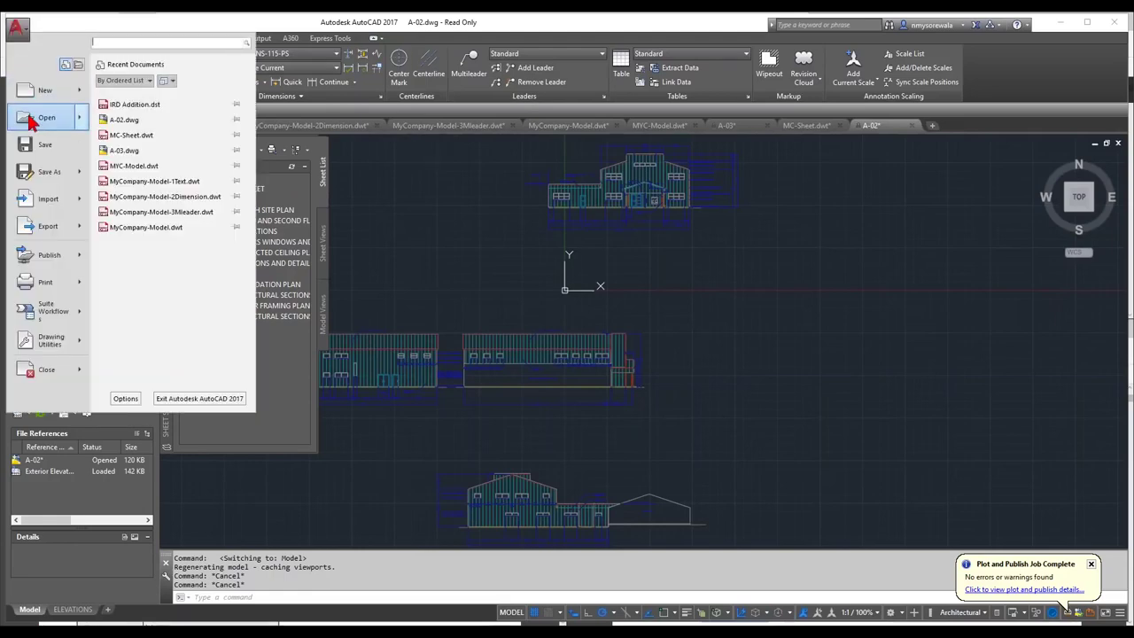
pyautogui.click(34, 119)
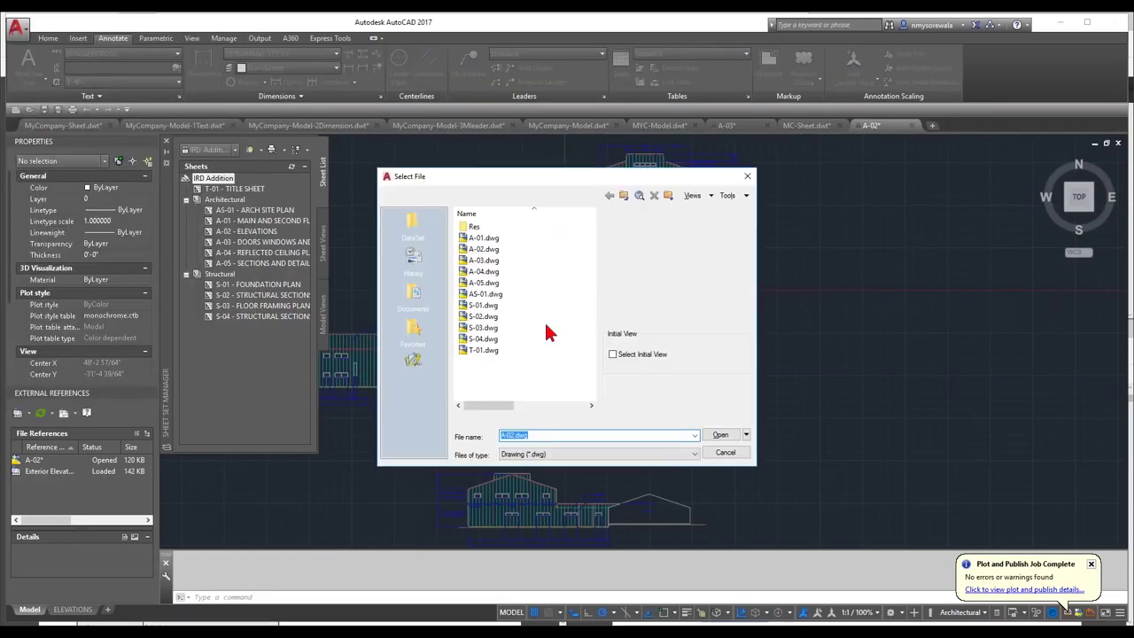
pyautogui.click(412, 224)
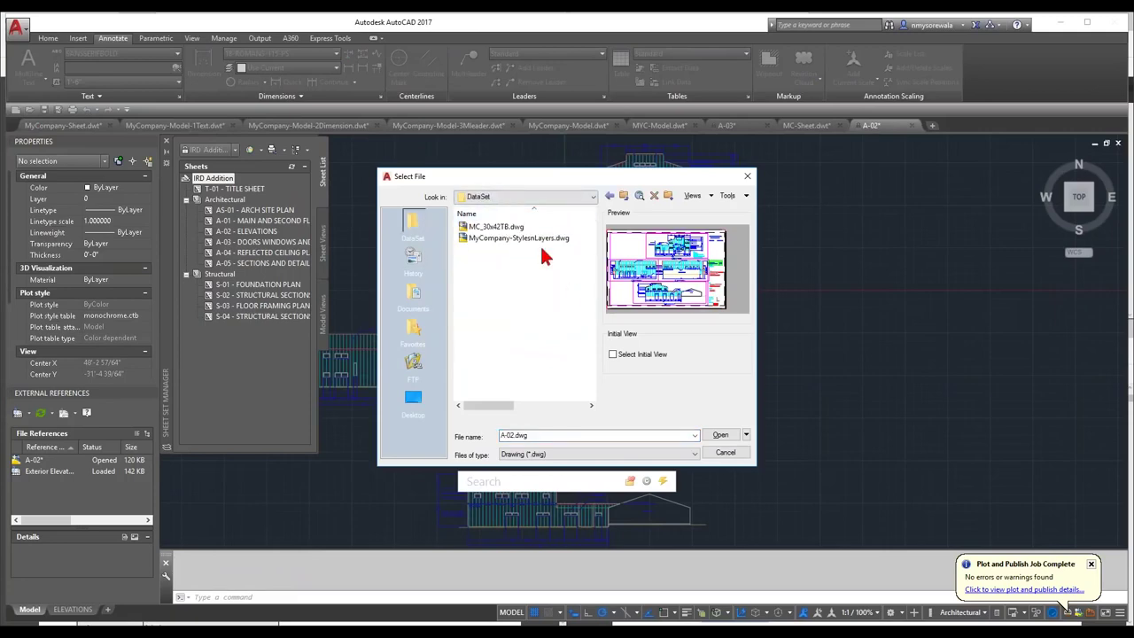
pyautogui.click(517, 238)
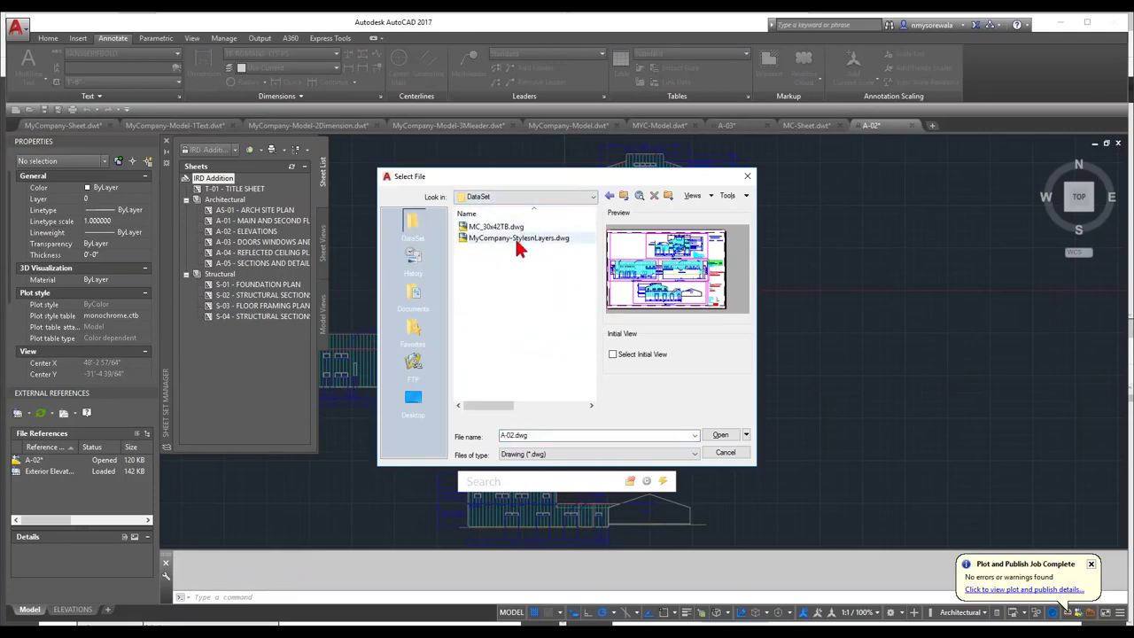
pyautogui.doubleClick(517, 239)
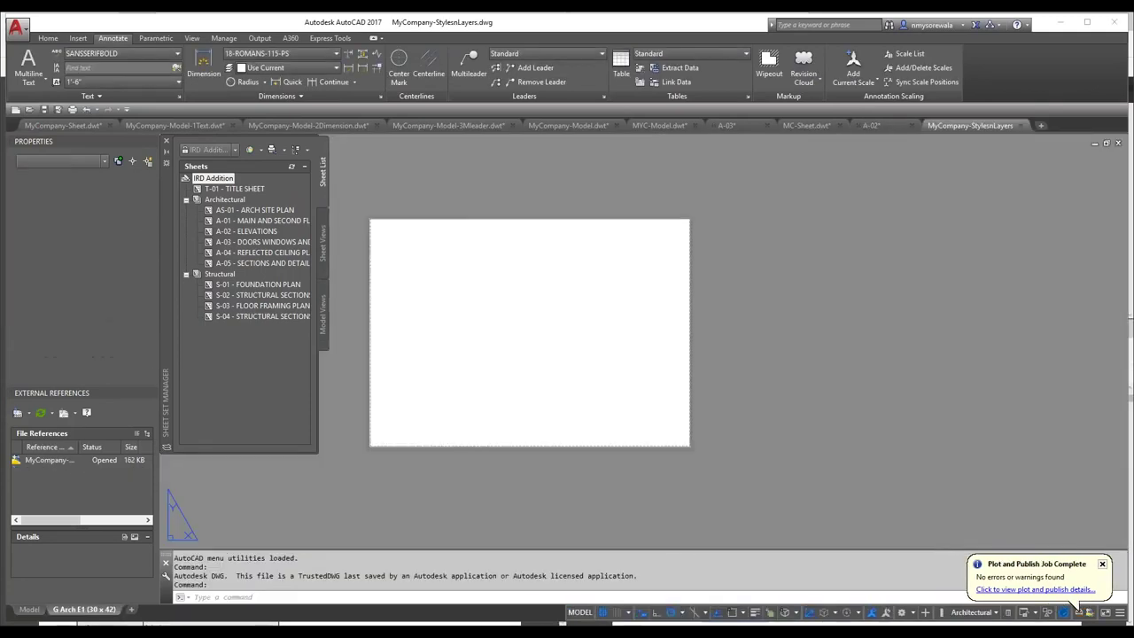
# Step: View its model space, then move on to the MyCompany-Model-1Text template drawing
pyautogui.click(30, 609)
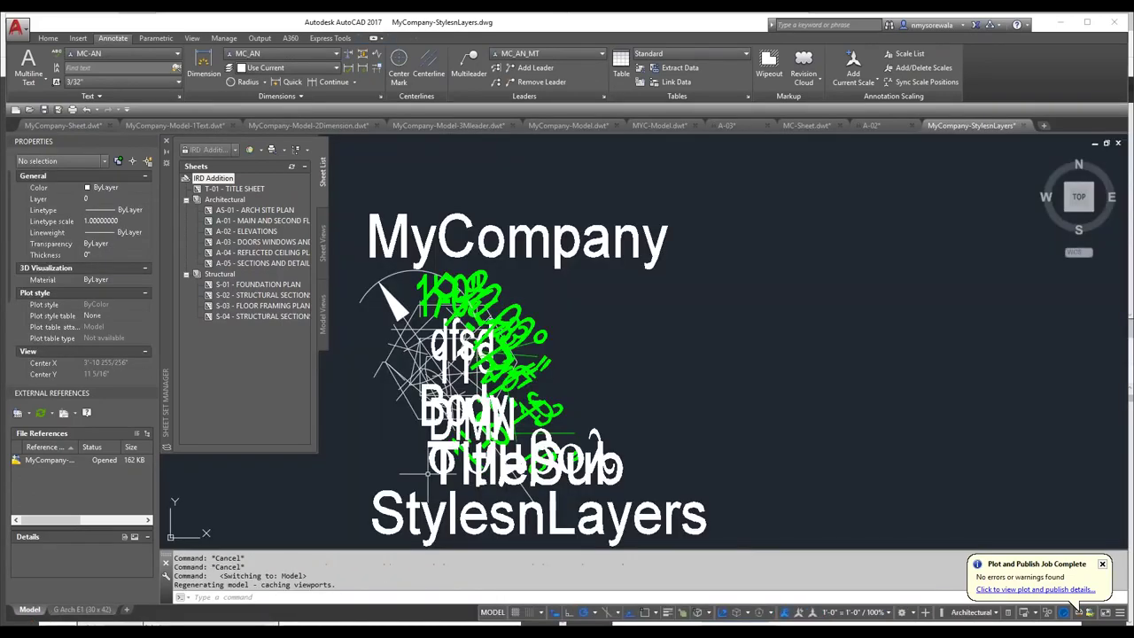
pyautogui.scroll(2, 443, 358)
pyautogui.scroll(-4, 670, 150)
pyautogui.scroll(4, 613, 236)
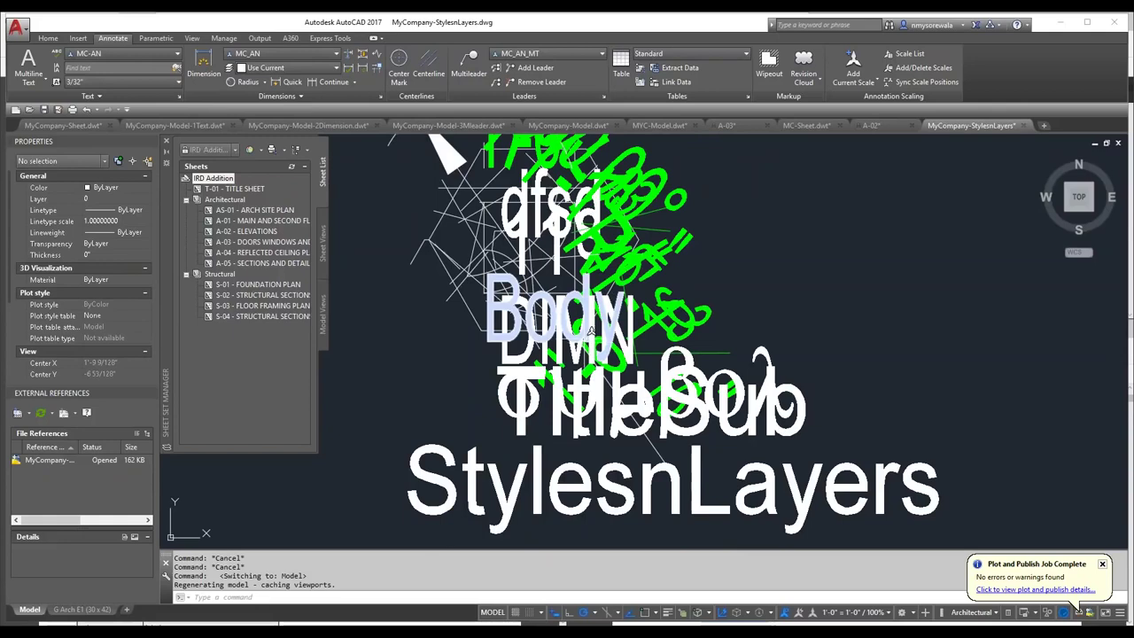
pyautogui.scroll(-4, 490, 420)
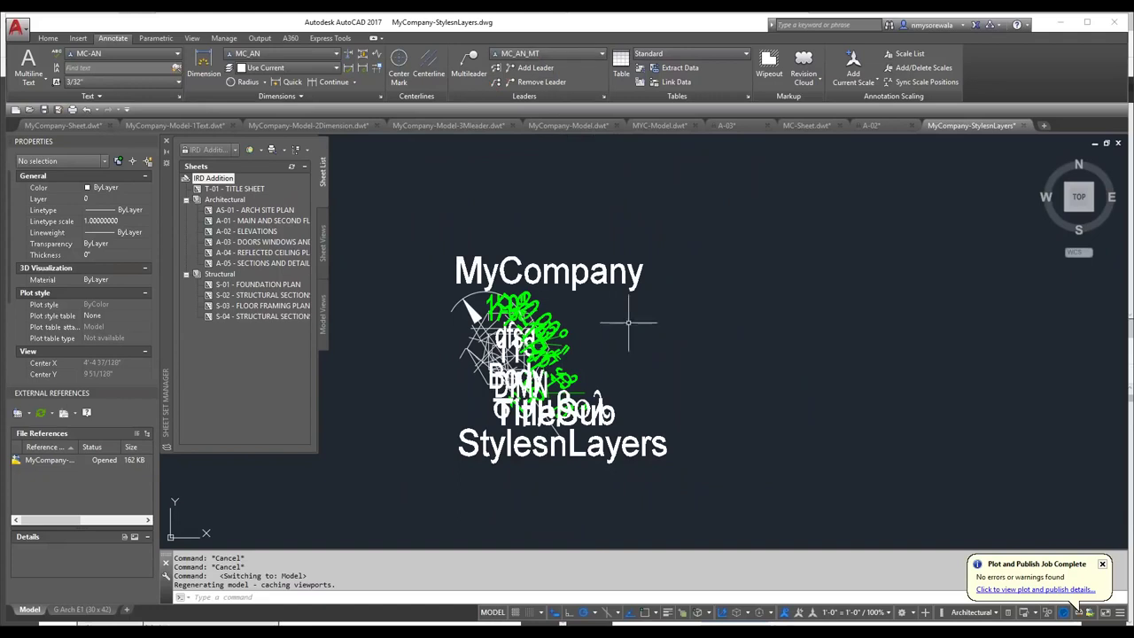
pyautogui.hotkey('ctrl', 'Tab')
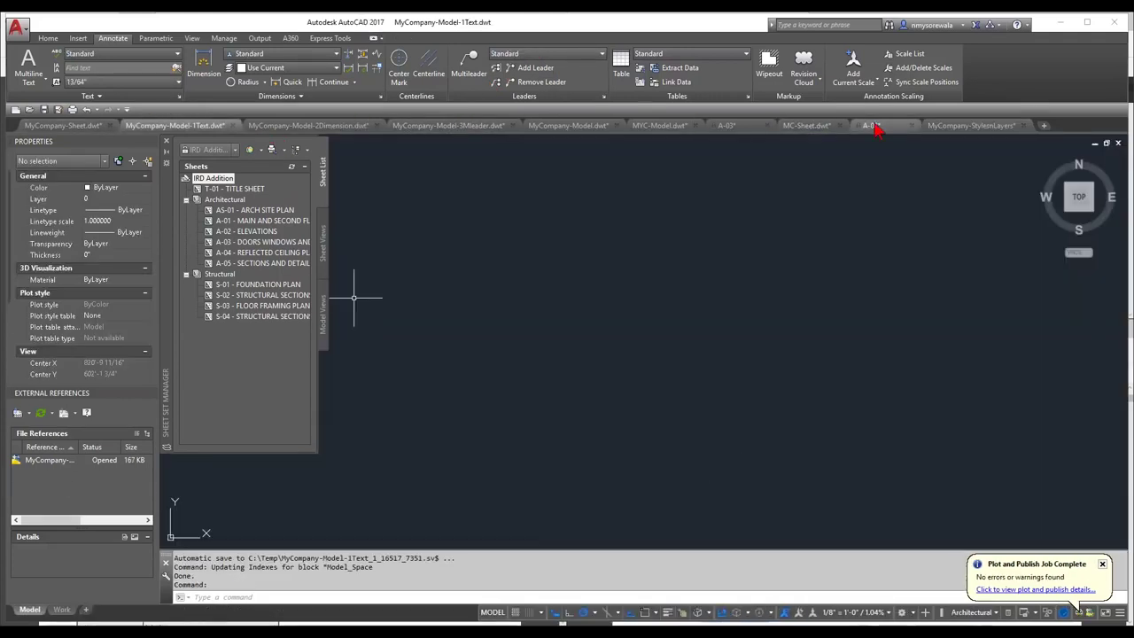
# Step: Return to A-02 and check its imported MC-AN text style in the ST dialog
pyautogui.click(877, 127)
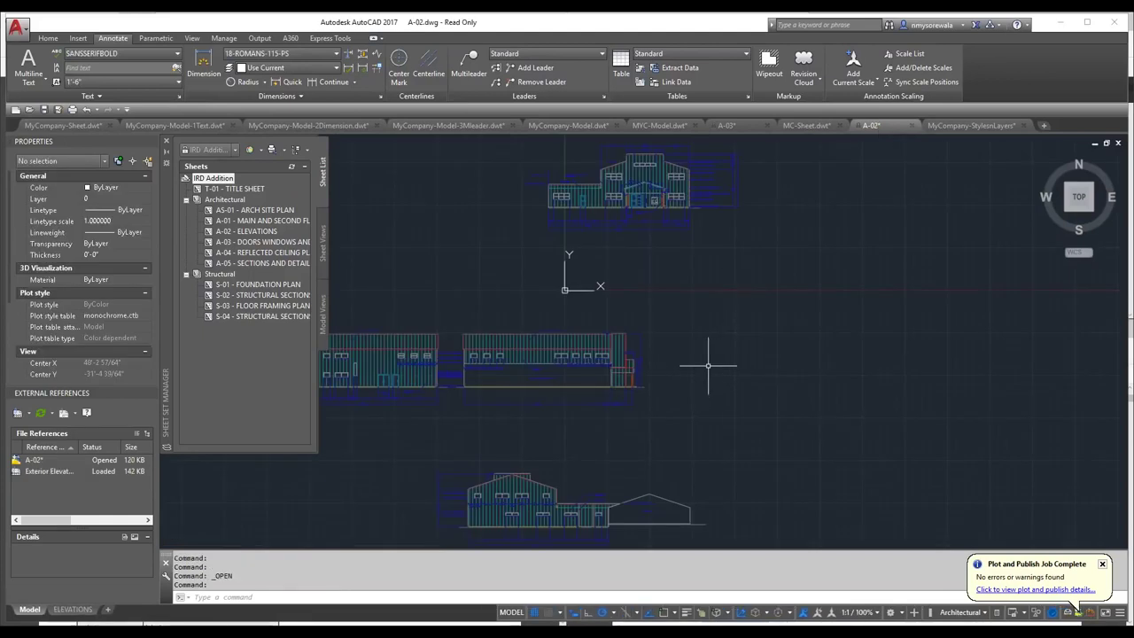
pyautogui.write('st')
pyautogui.press('Return')
pyautogui.moveTo(495, 279); pyautogui.dragTo(496, 266)
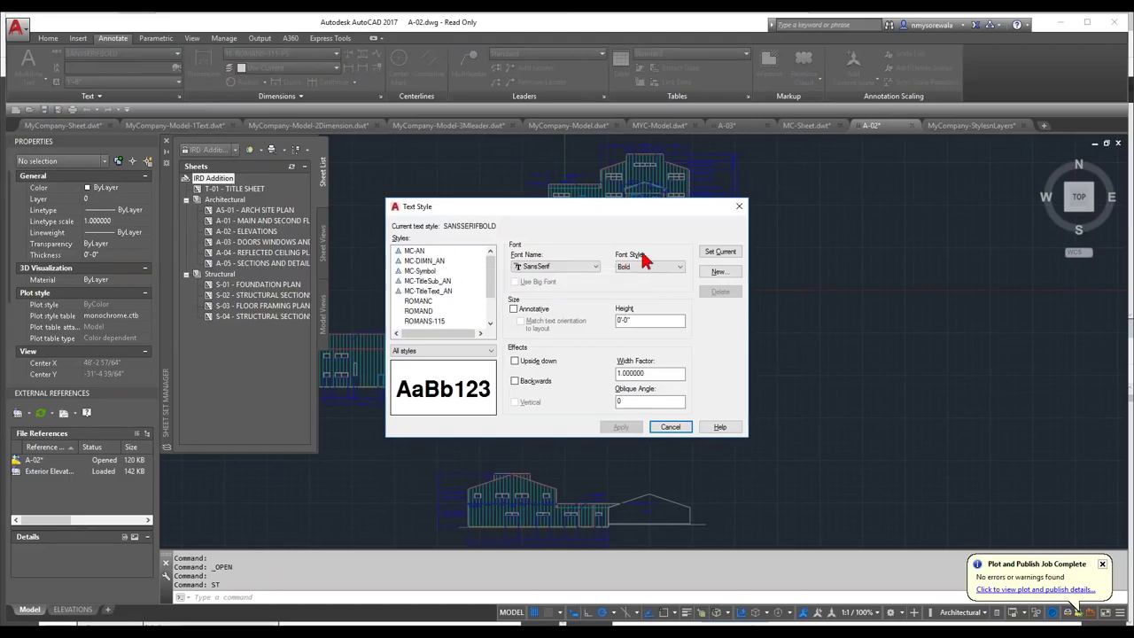
pyautogui.press('Escape')
# Step: Preview the MC_AN dimension style, then dismiss the plot and publish notice
pyautogui.write('tdim')
pyautogui.press('Return')
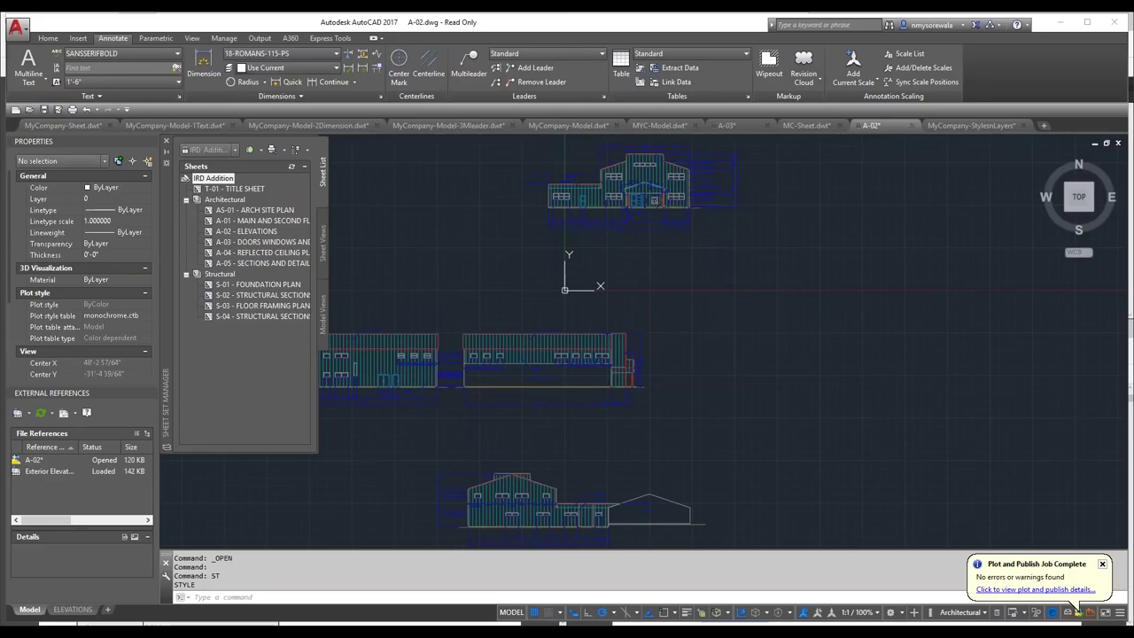
pyautogui.click(448, 270)
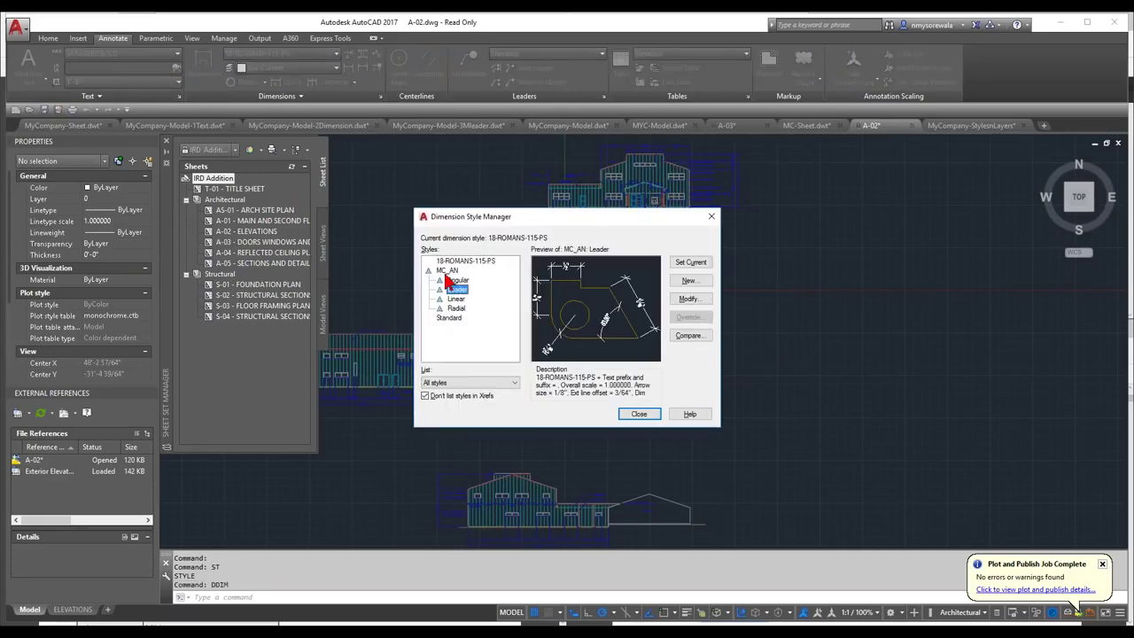
pyautogui.click(639, 413)
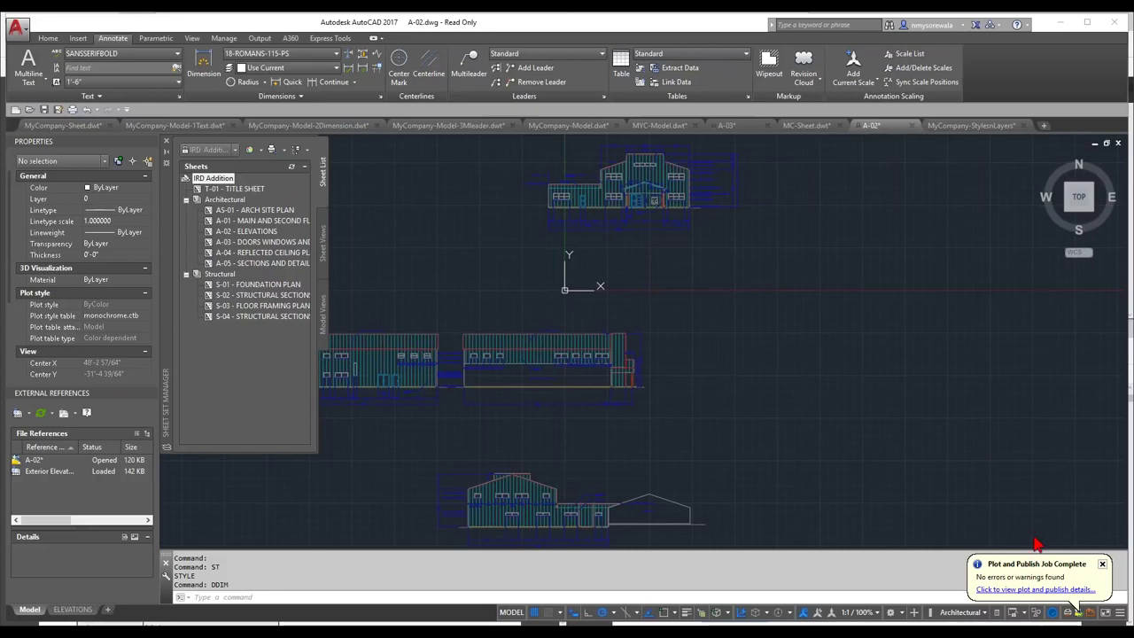
pyautogui.click(1103, 564)
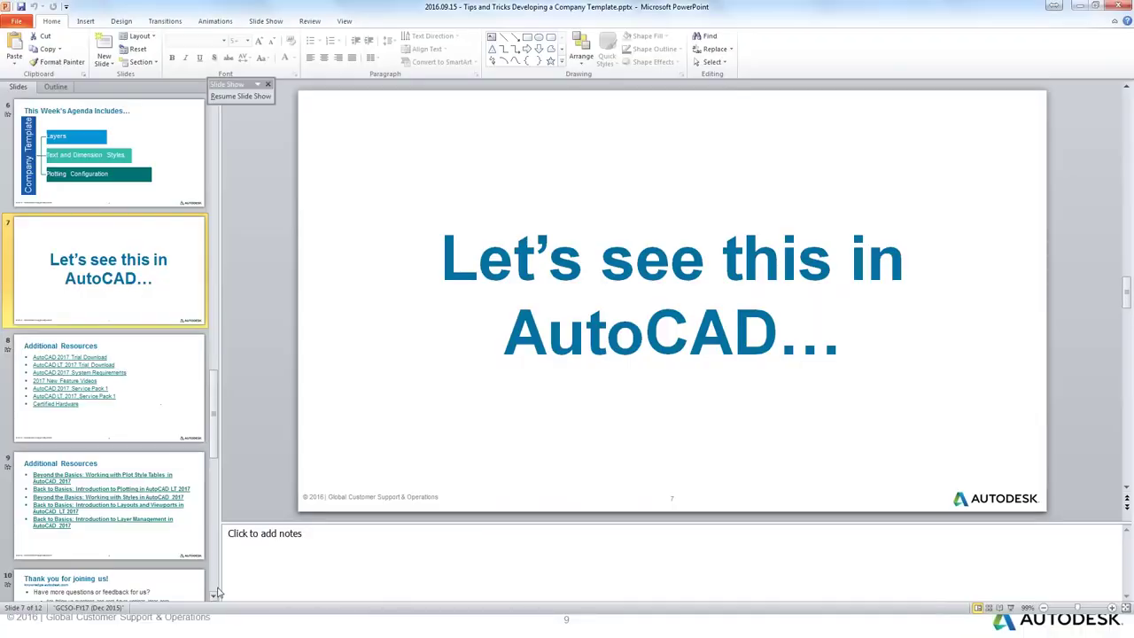
# Step: Start the slide show, stepping back to slide 8 and forward to slide 9, Additional Resources
pyautogui.click(1011, 608)
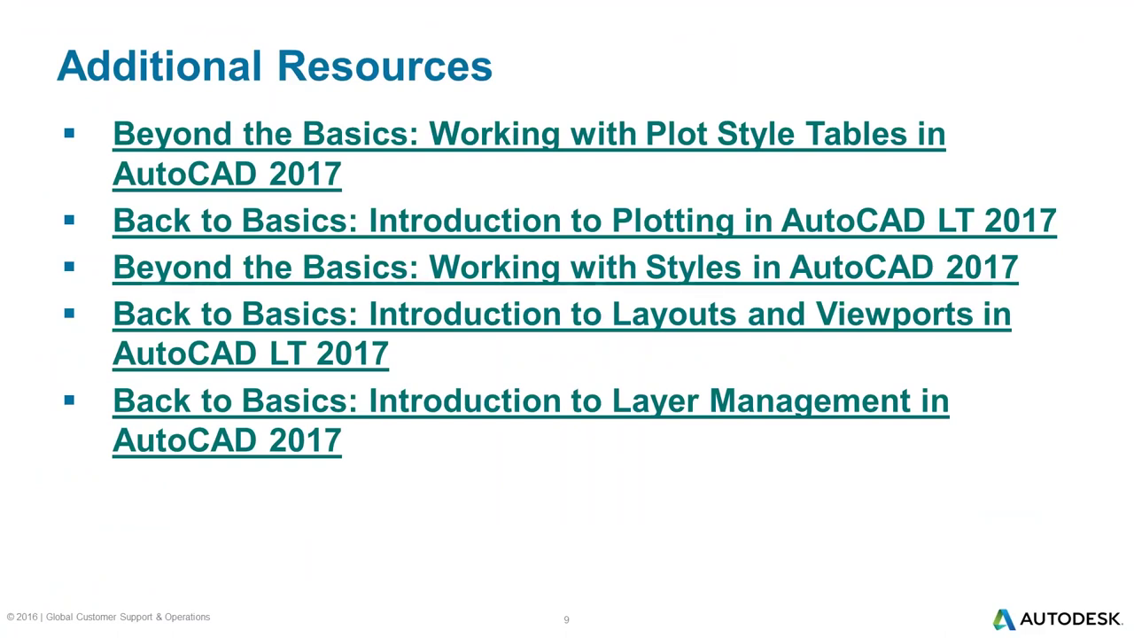
pyautogui.press('Left')
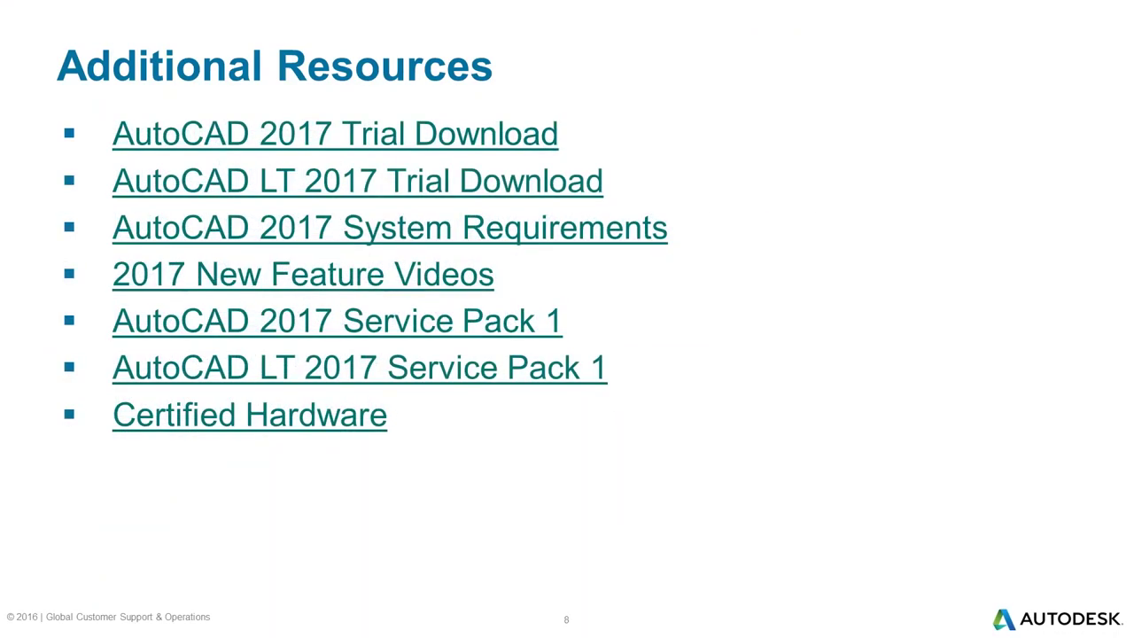
pyautogui.press('Right')
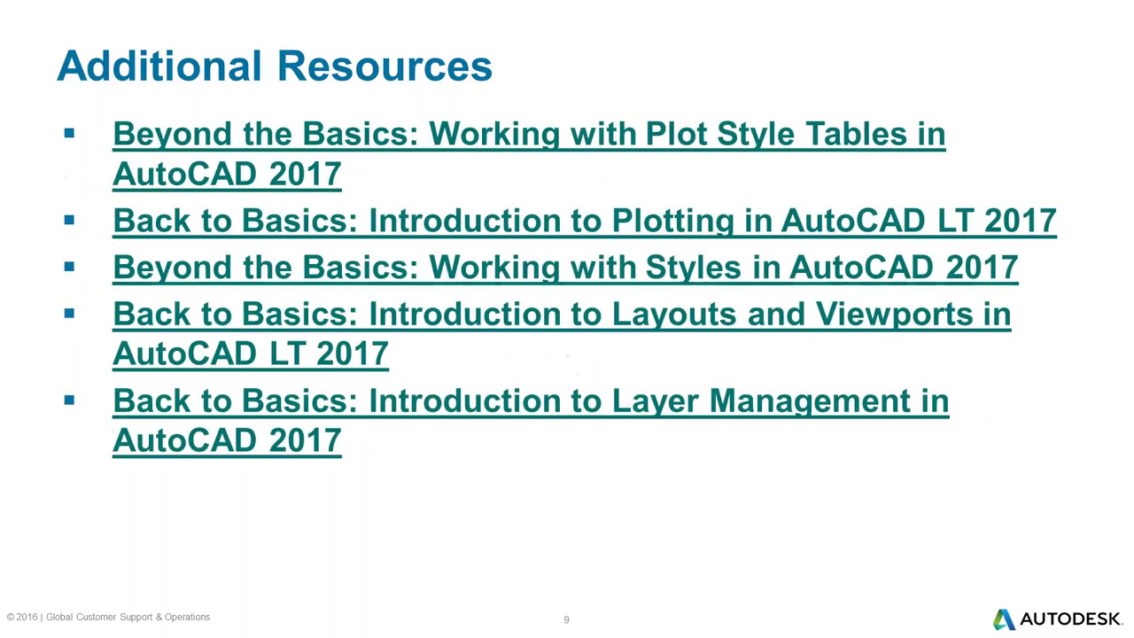
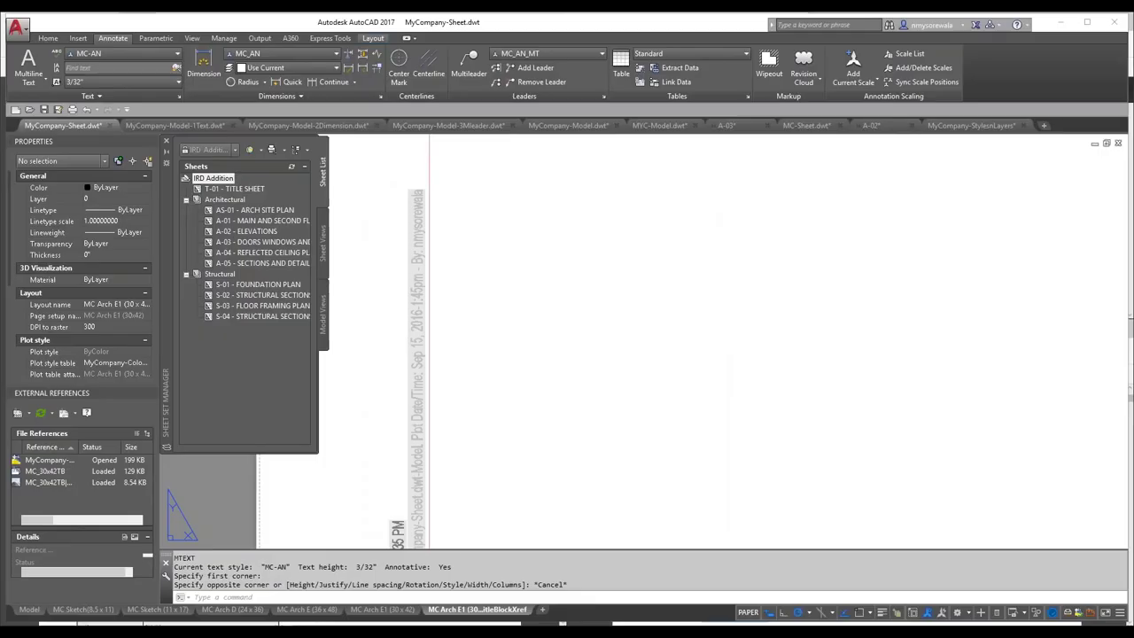
# Step: Leave the PowerPoint Q&A slide for the AutoCAD MyCompany-Sheet layout with its save-stamp text
pyautogui.scroll(5, 502, 450)
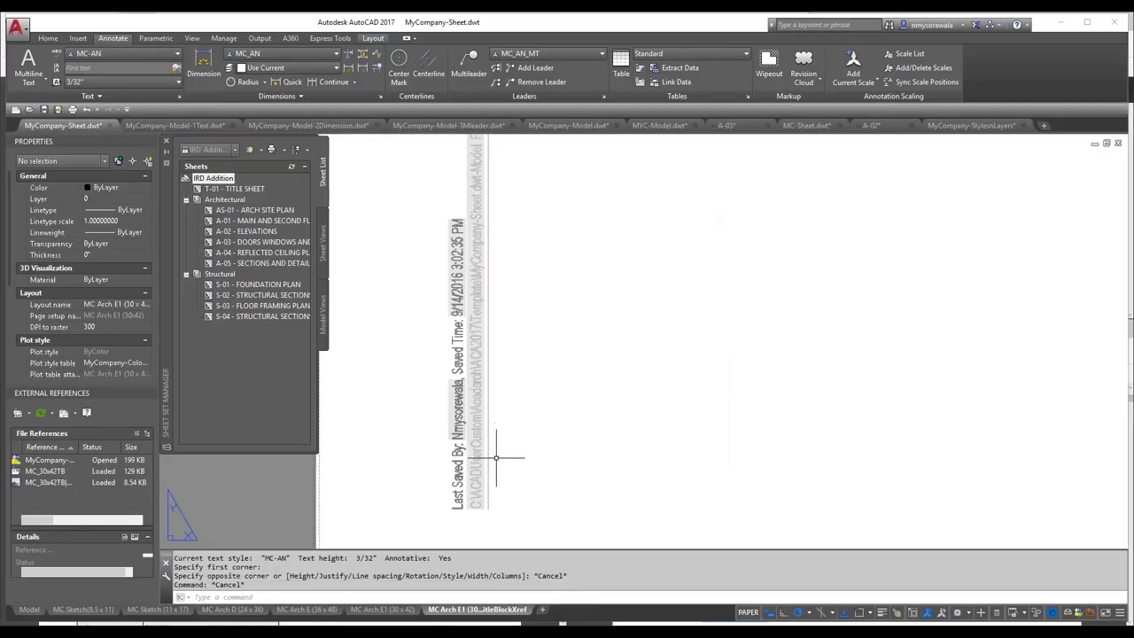
# Step: Edit the MC_30x42TB title block xref in place, adding its 'Last Saved By' border text
pyautogui.scroll(-2, 489, 460)
pyautogui.click(482, 469)
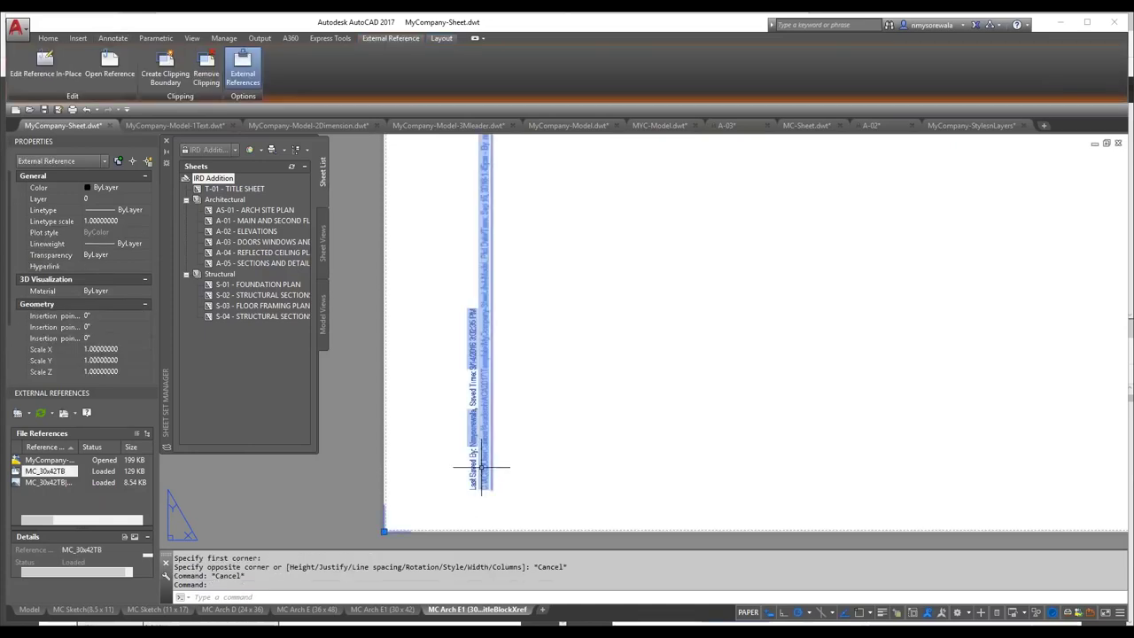
pyautogui.press('Escape')
pyautogui.press('Escape')
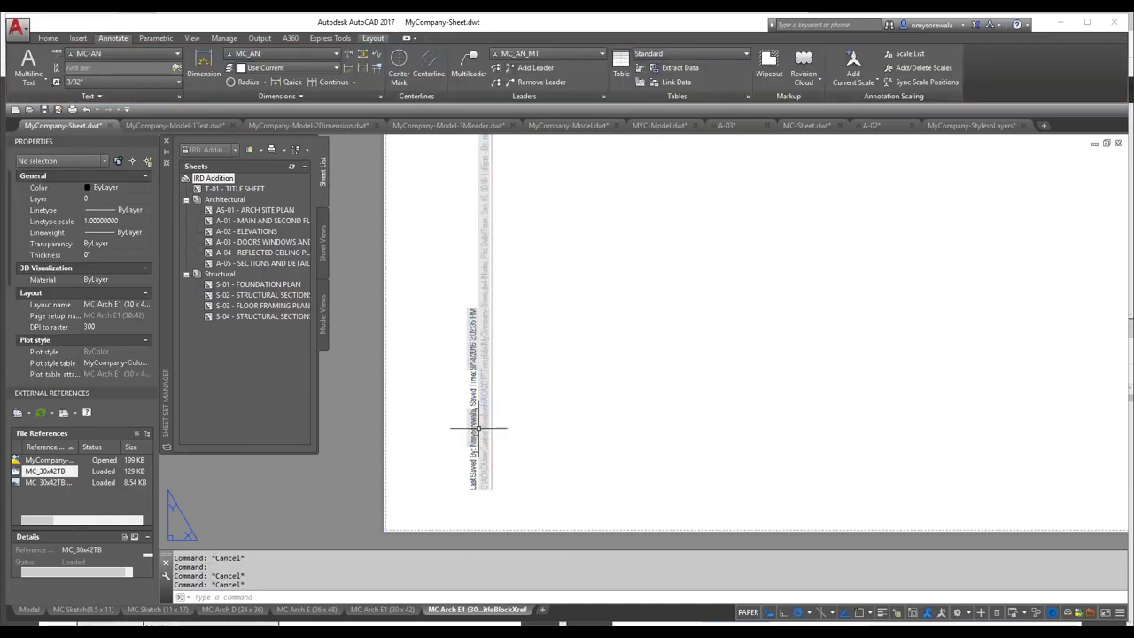
pyautogui.scroll(3, 496, 420)
pyautogui.click(511, 395)
pyautogui.press('Escape')
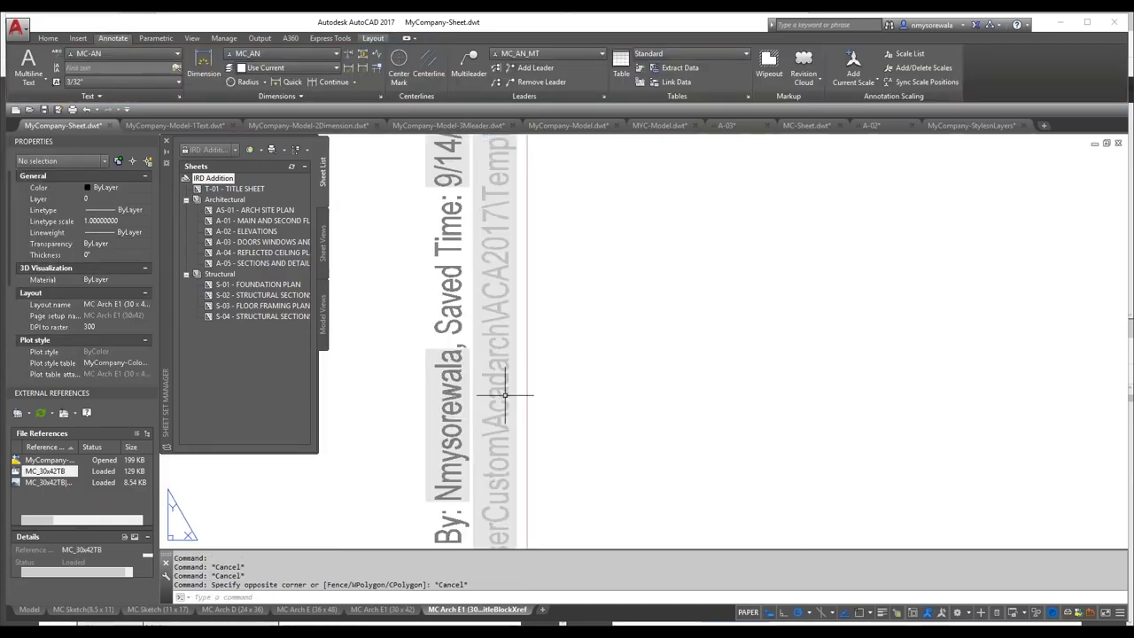
pyautogui.doubleClick(519, 387)
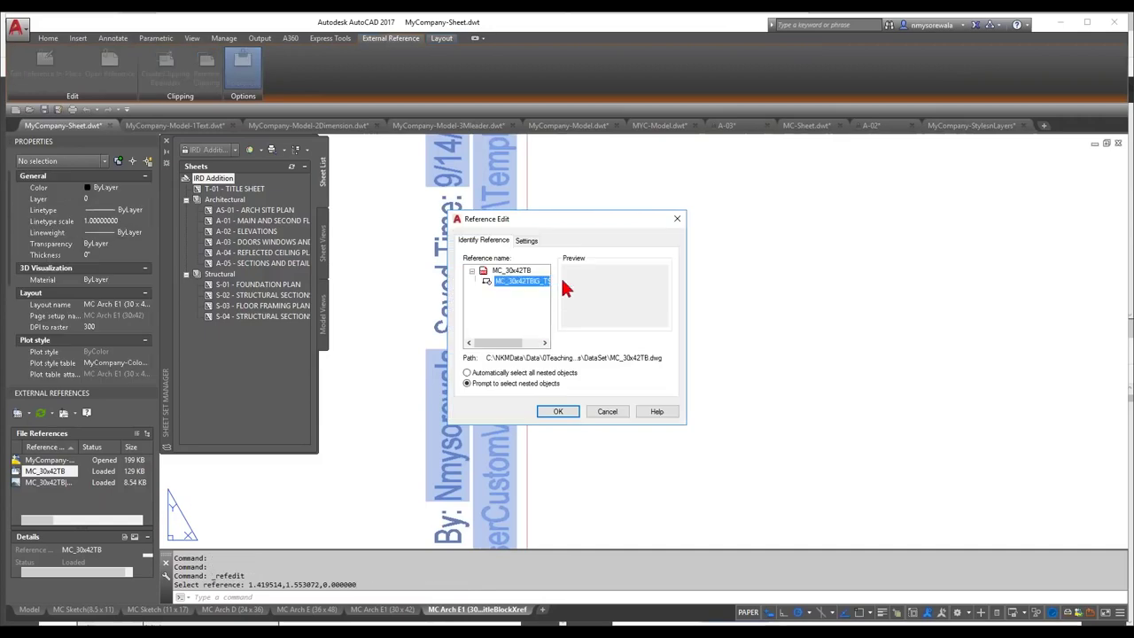
pyautogui.click(558, 412)
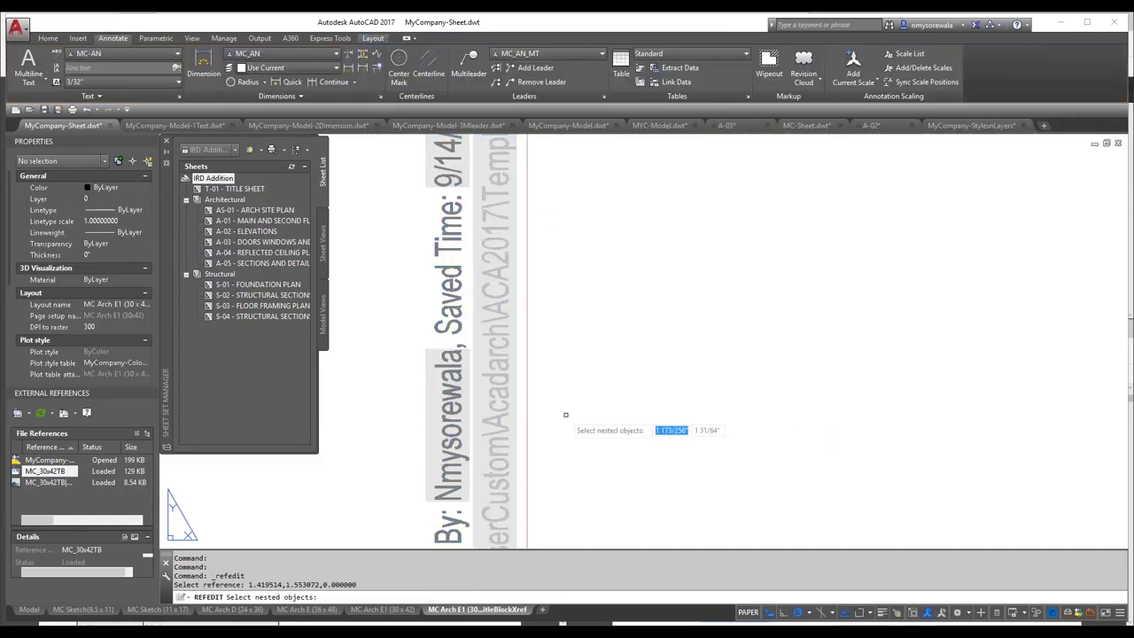
pyautogui.click(499, 410)
pyautogui.press('Return')
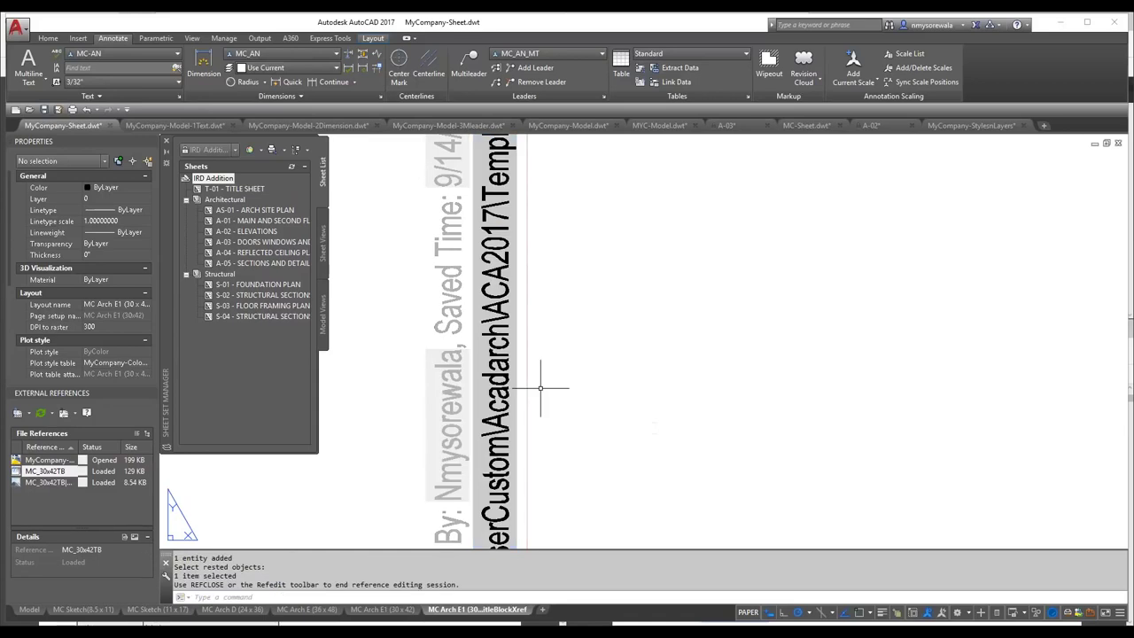
pyautogui.rightClick(509, 359)
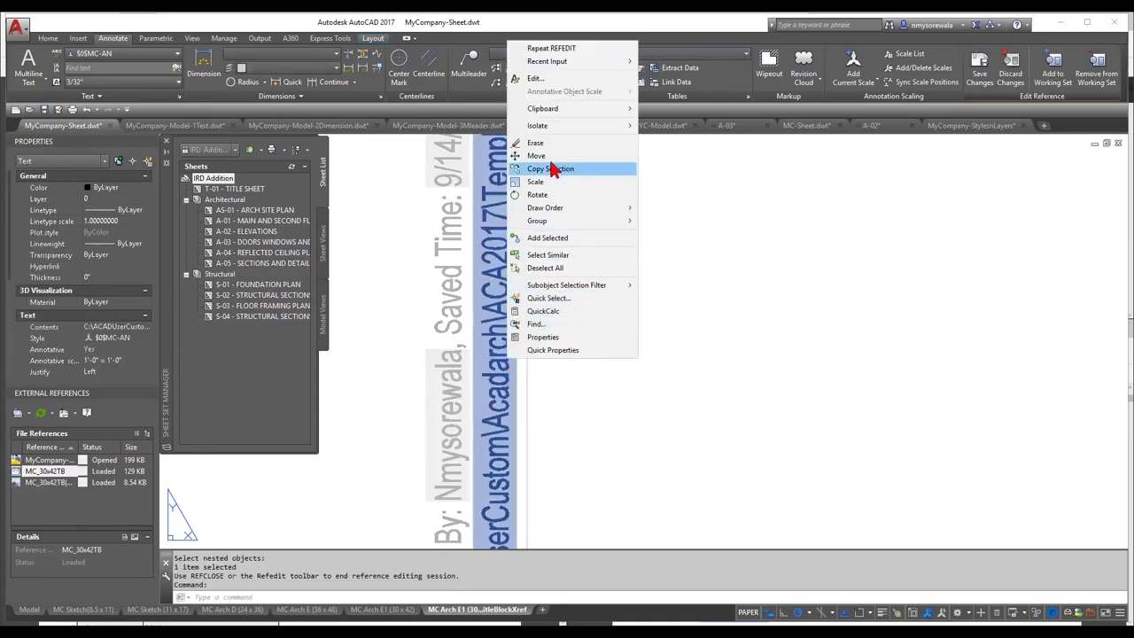
pyautogui.press('Escape')
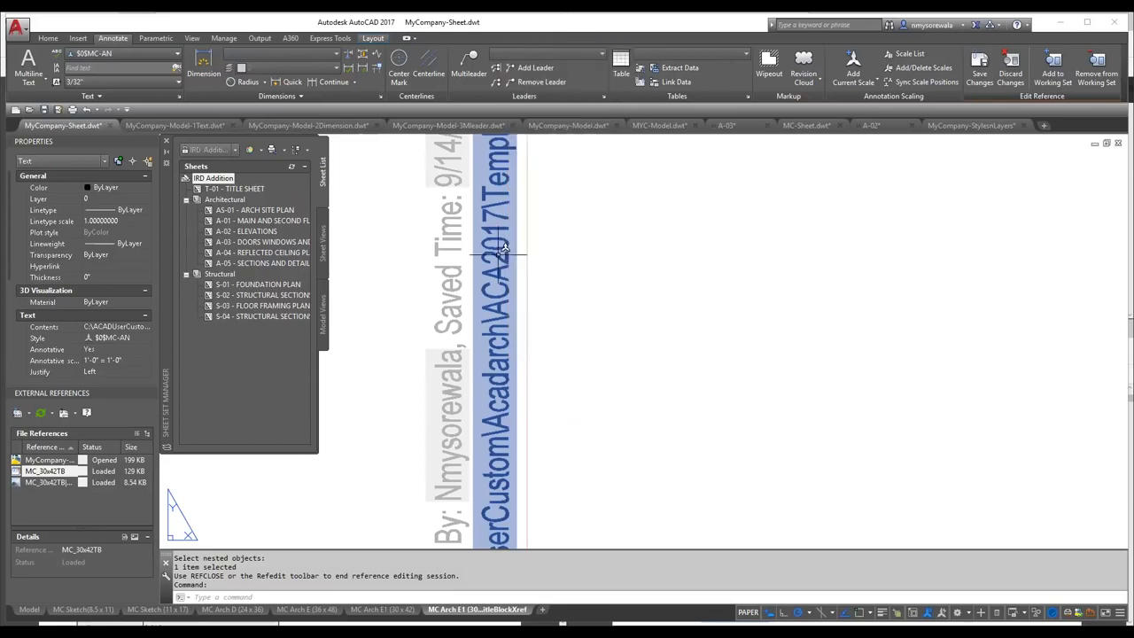
pyautogui.press('Escape')
pyautogui.click(498, 261)
pyautogui.click(625, 276)
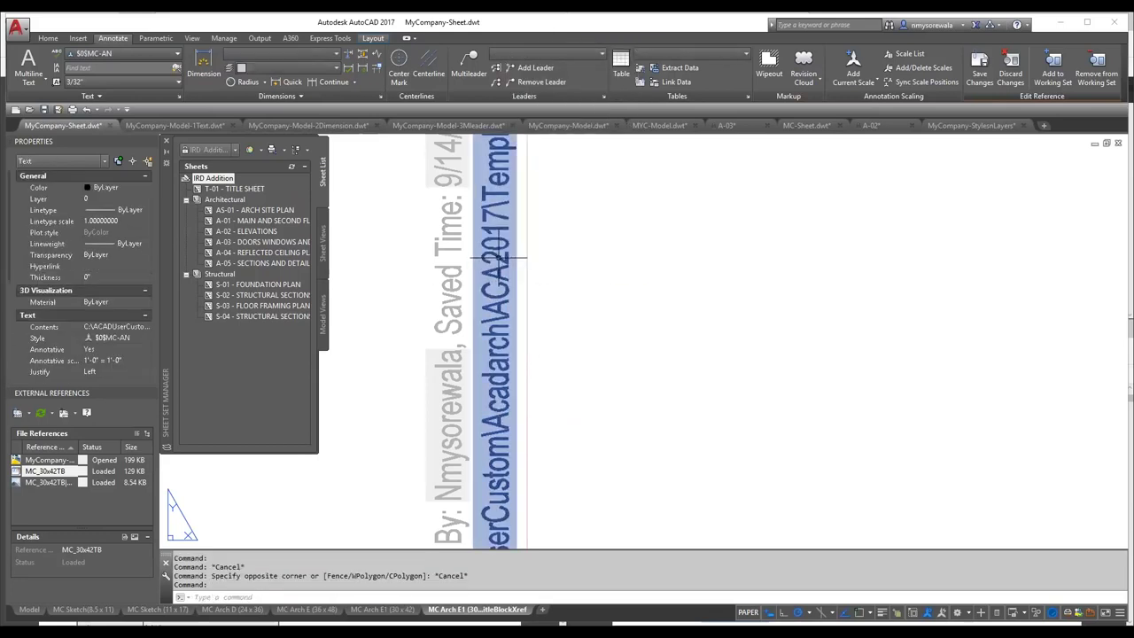
pyautogui.doubleClick(496, 266)
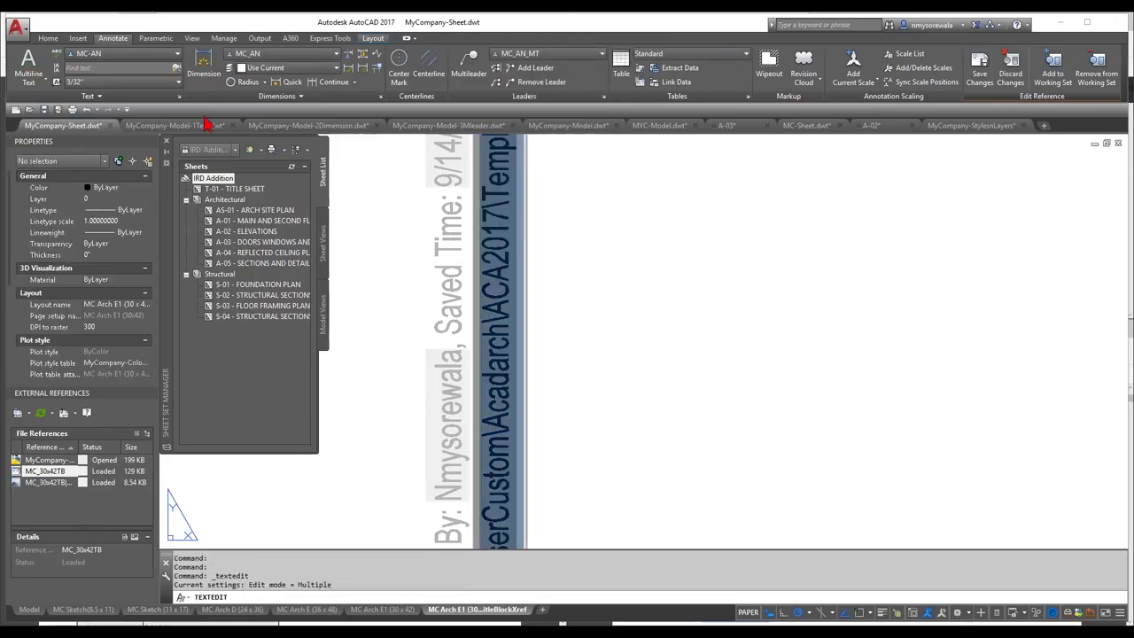
pyautogui.rightClick(511, 276)
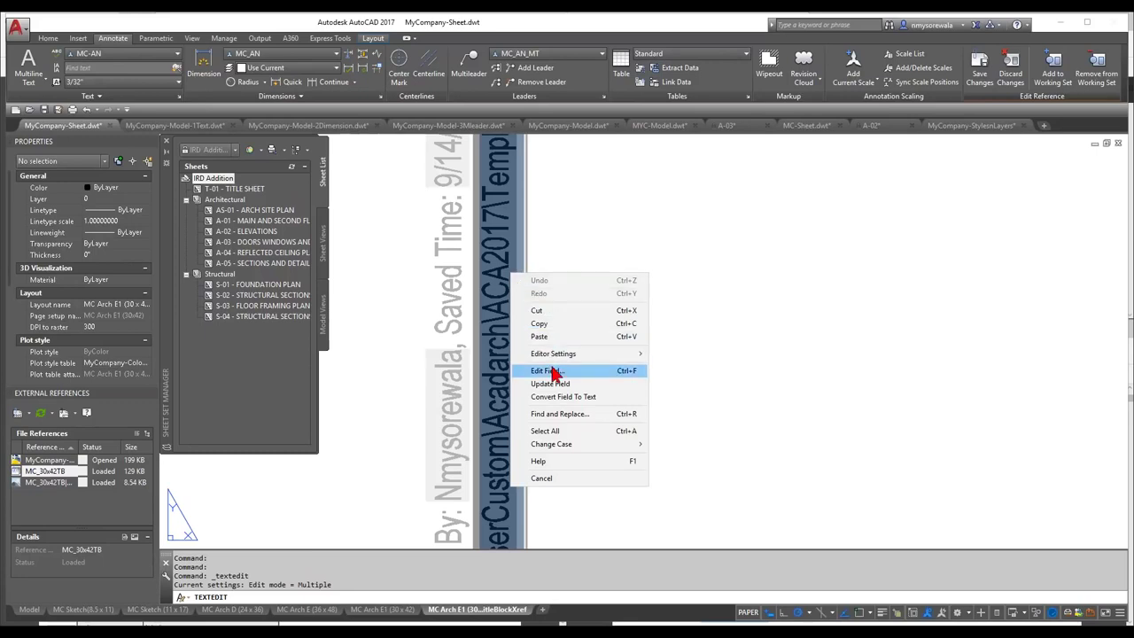
pyautogui.click(580, 372)
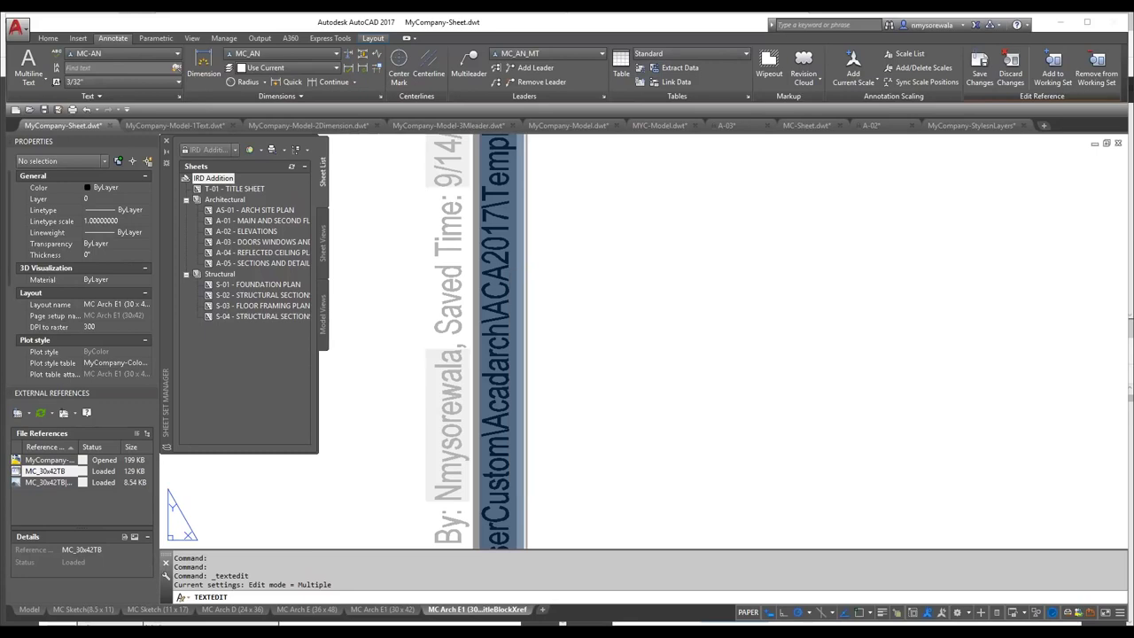
pyautogui.click(517, 202)
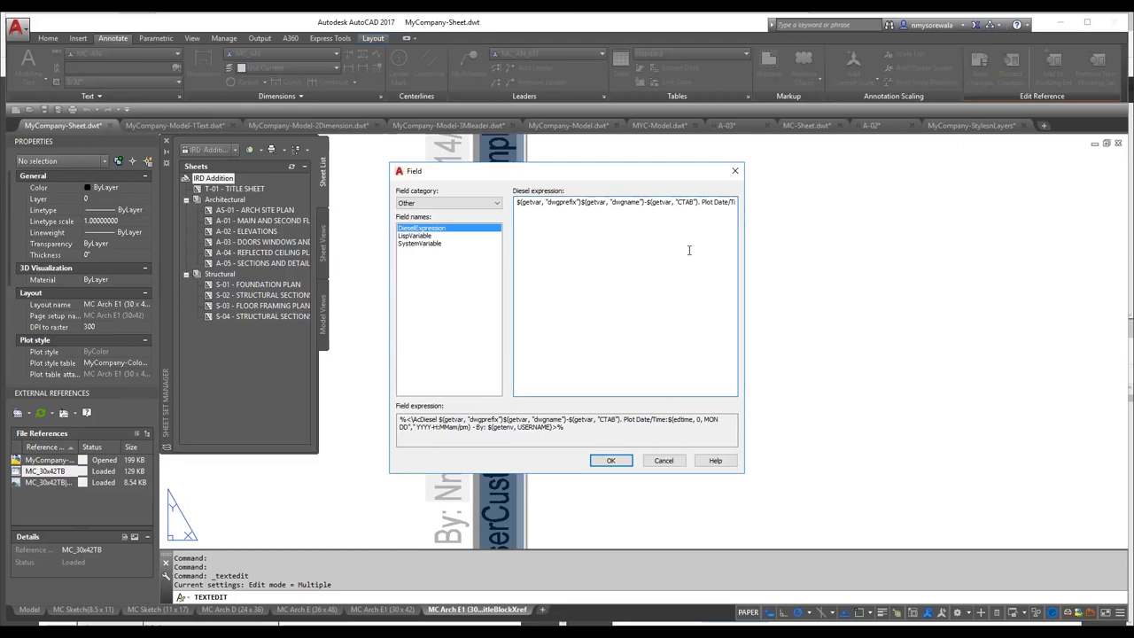
pyautogui.press('Right')
pyautogui.press('Right')
pyautogui.press('Right')
pyautogui.press('Right')
pyautogui.press('Right')
pyautogui.press('Right')
pyautogui.press('Right')
pyautogui.press('Right')
pyautogui.press('Right')
pyautogui.press('Right')
pyautogui.press('Right')
pyautogui.press('Right')
pyautogui.press('Right')
pyautogui.click(588, 203)
pyautogui.moveTo(588, 203); pyautogui.dragTo(744, 203)
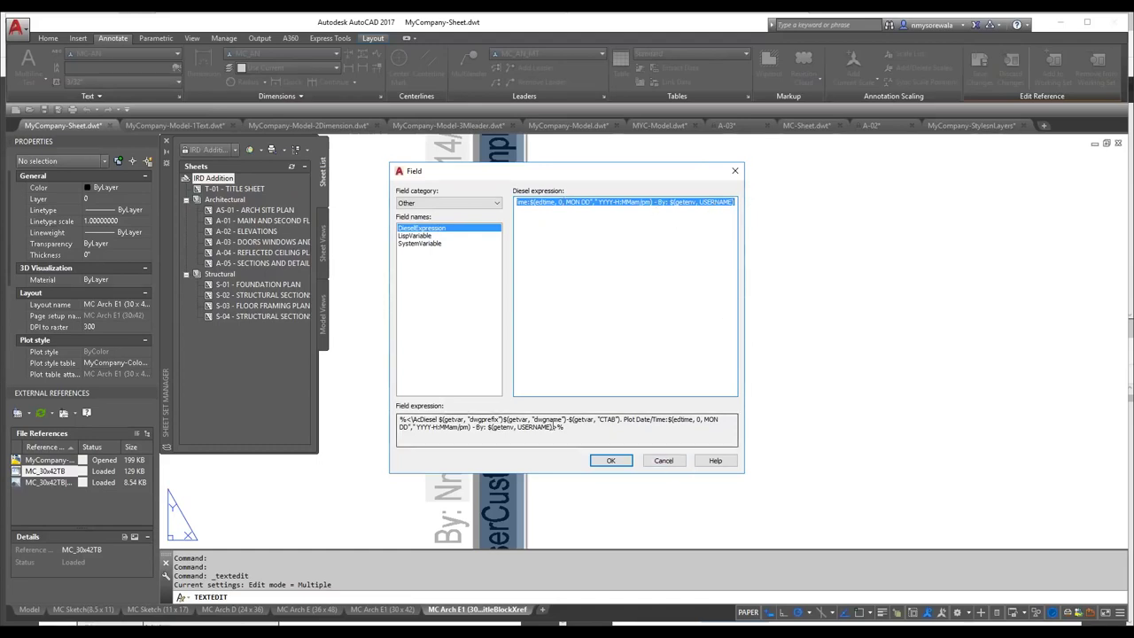
pyautogui.moveTo(565, 427); pyautogui.dragTo(390, 421)
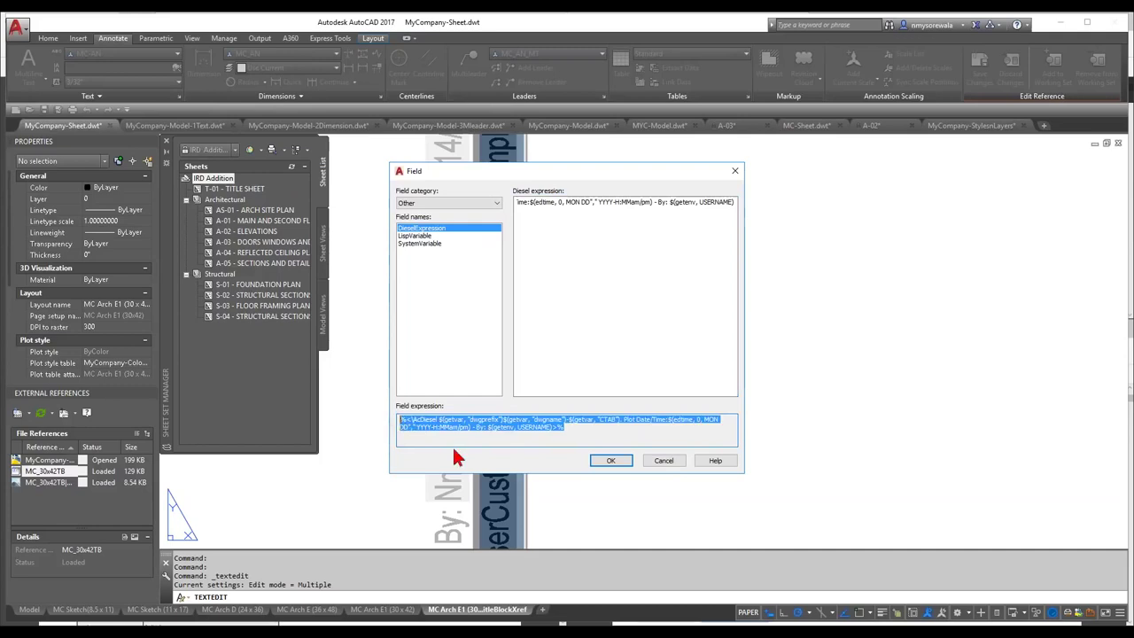
pyautogui.click(664, 462)
pyautogui.press('Escape')
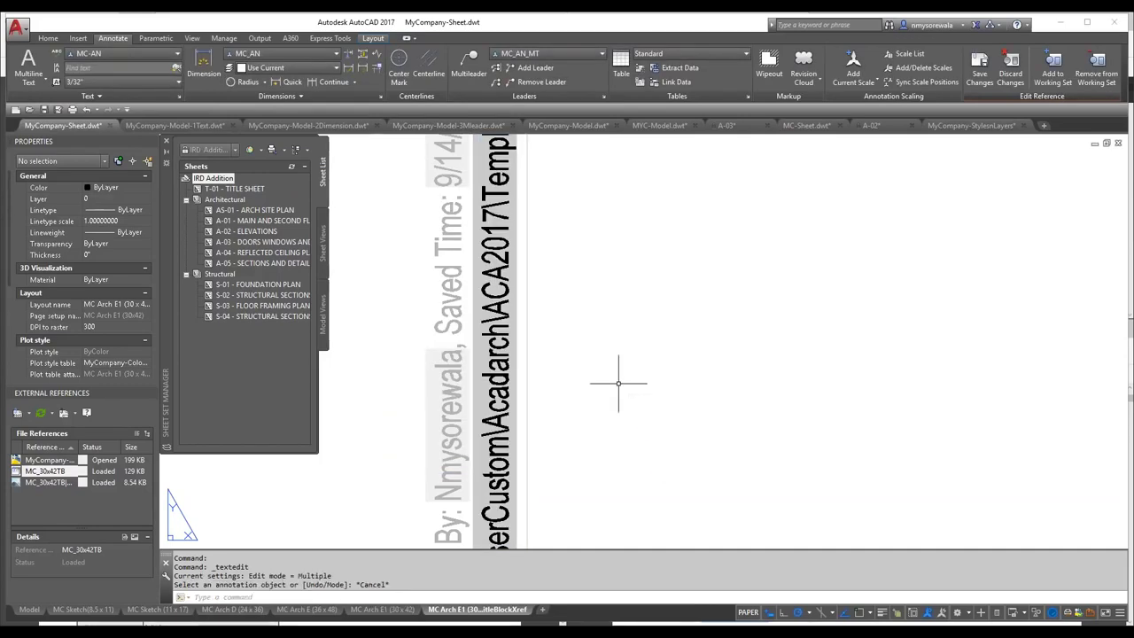
# Step: Draw a new multiline text box (MT) inside the title block
pyautogui.write('mt')
pyautogui.press('Return')
pyautogui.click(544, 349)
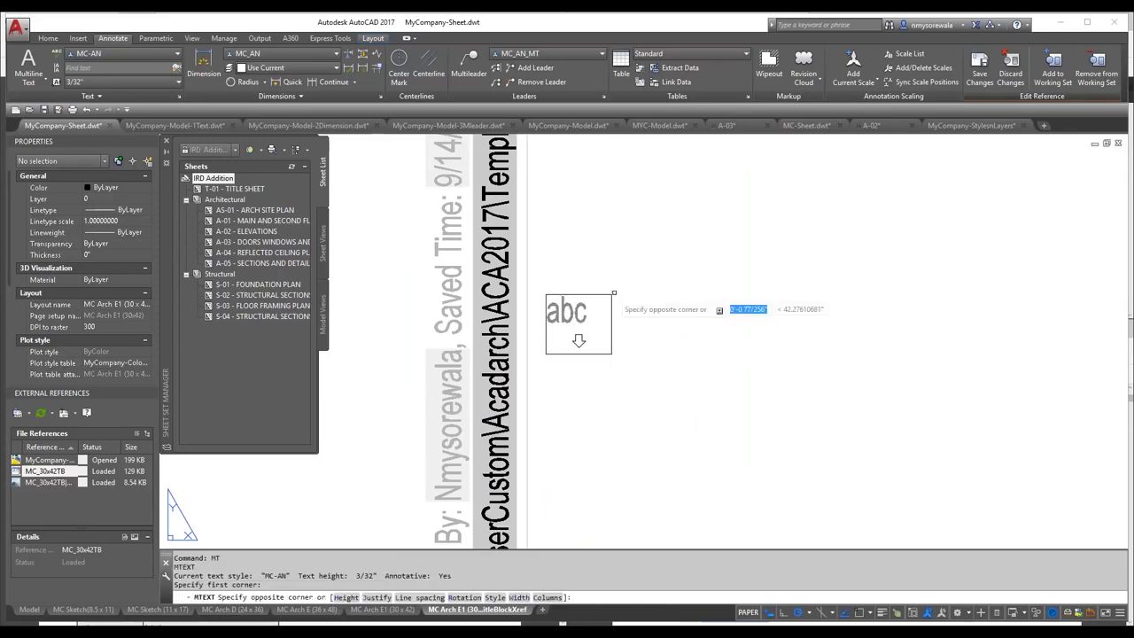
pyautogui.click(875, 243)
pyautogui.rightClick(573, 278)
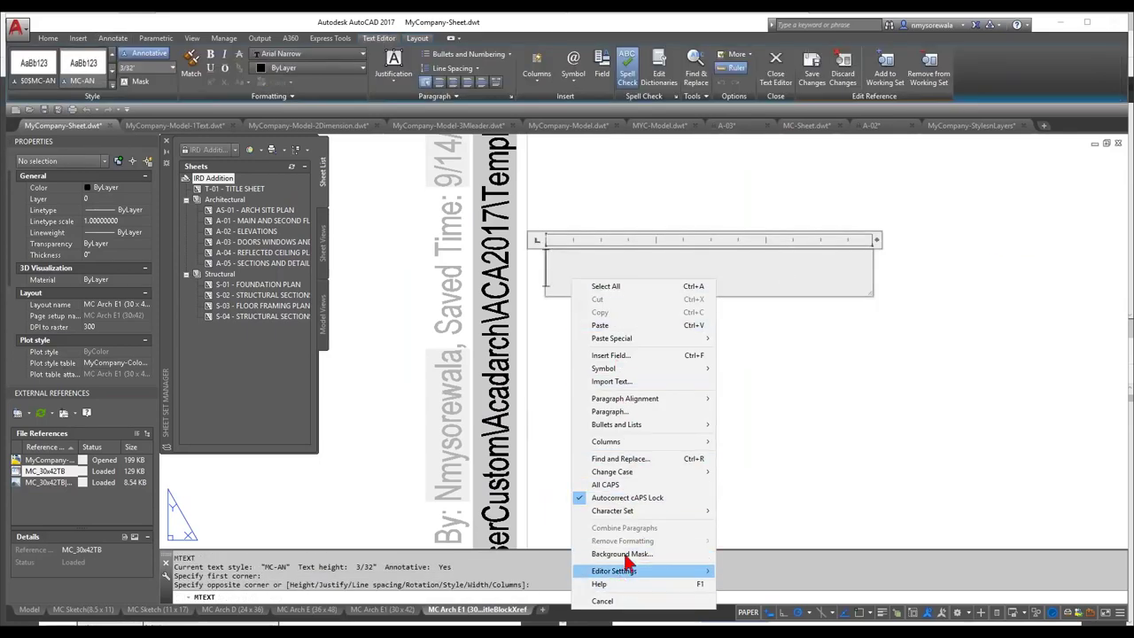
# Step: Insert a Plot > PlotDate field in the regional date-and-time (%c) format
pyautogui.click(651, 363)
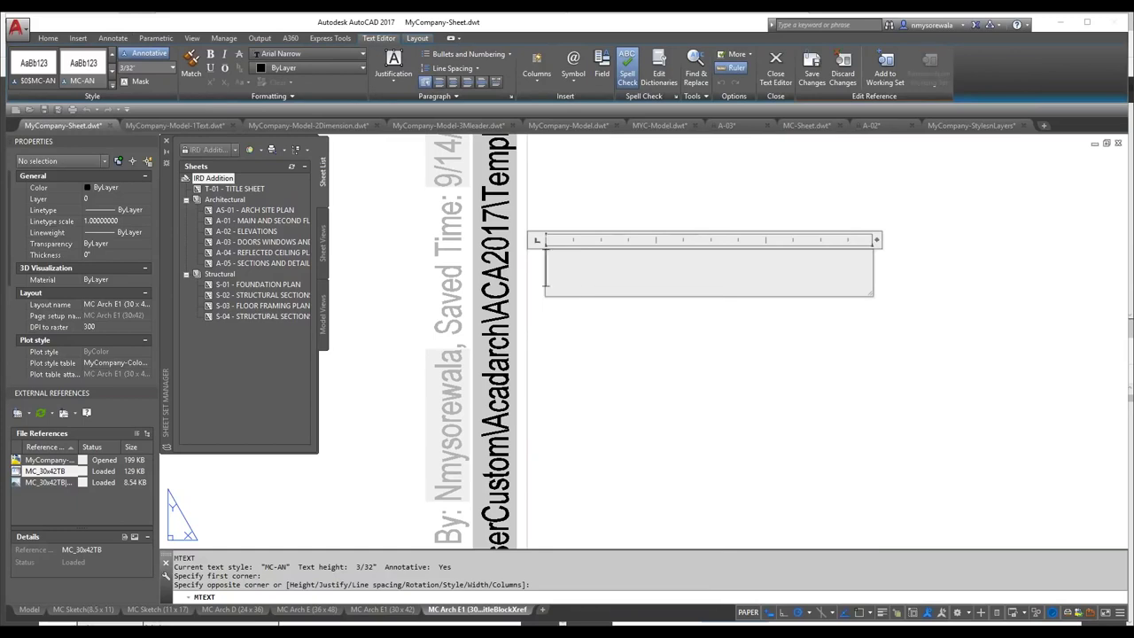
pyautogui.click(470, 203)
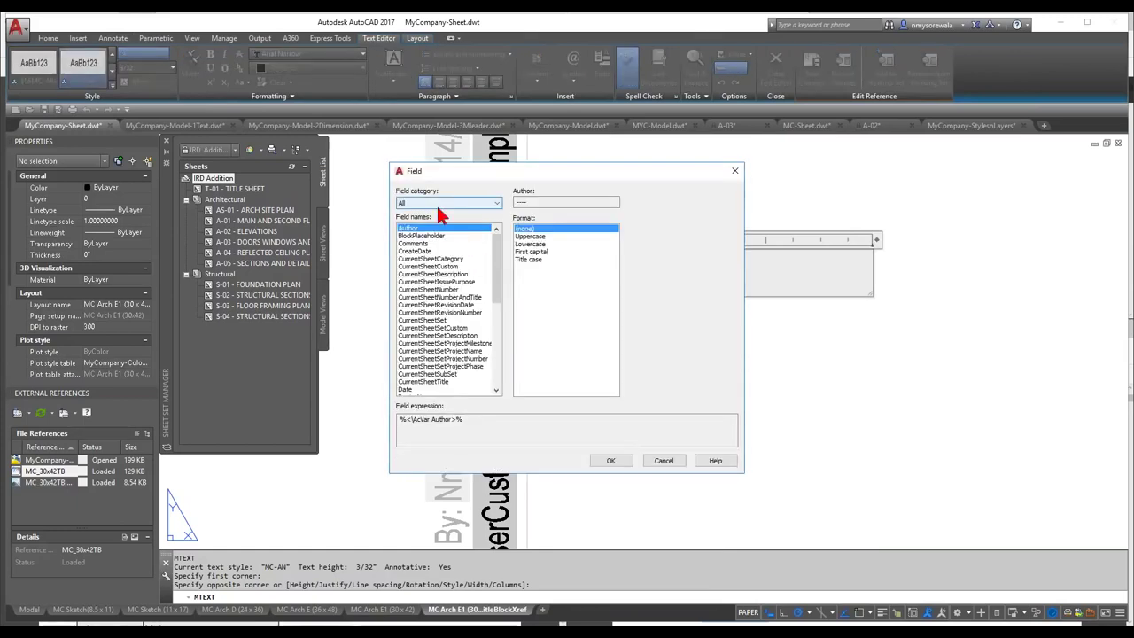
pyautogui.click(420, 260)
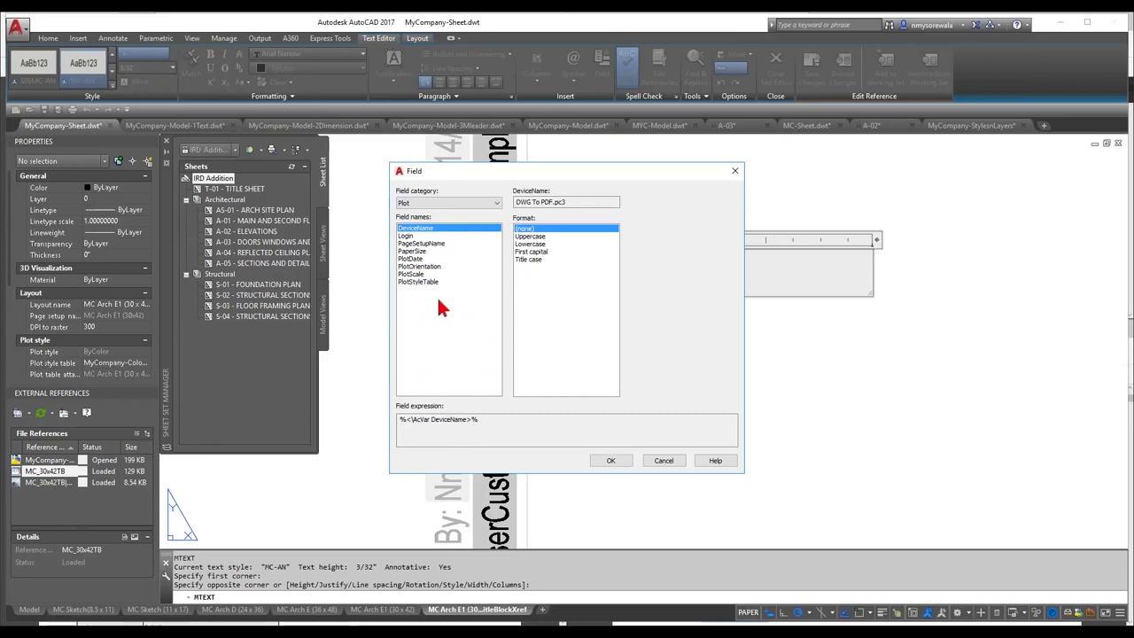
pyautogui.click(433, 243)
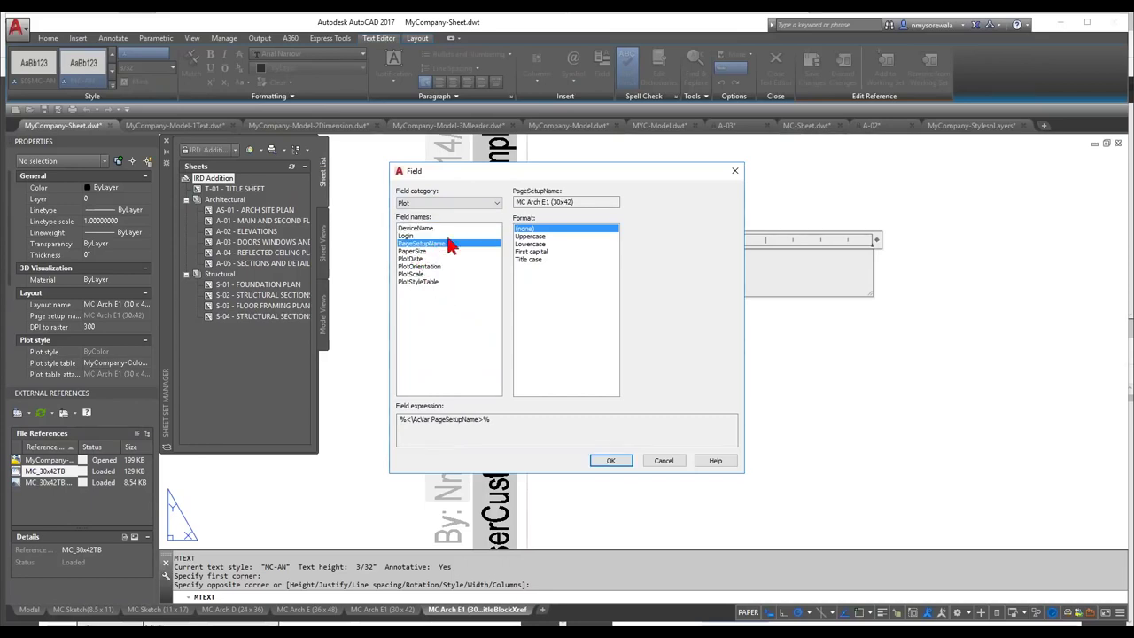
pyautogui.click(412, 259)
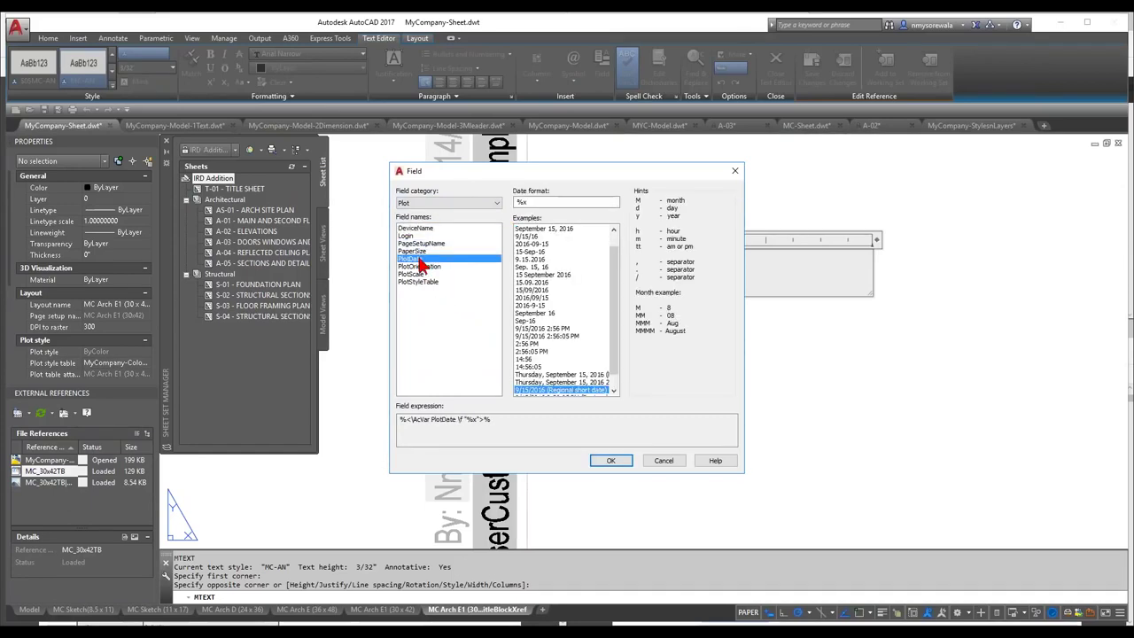
pyautogui.scroll(1, 606, 358)
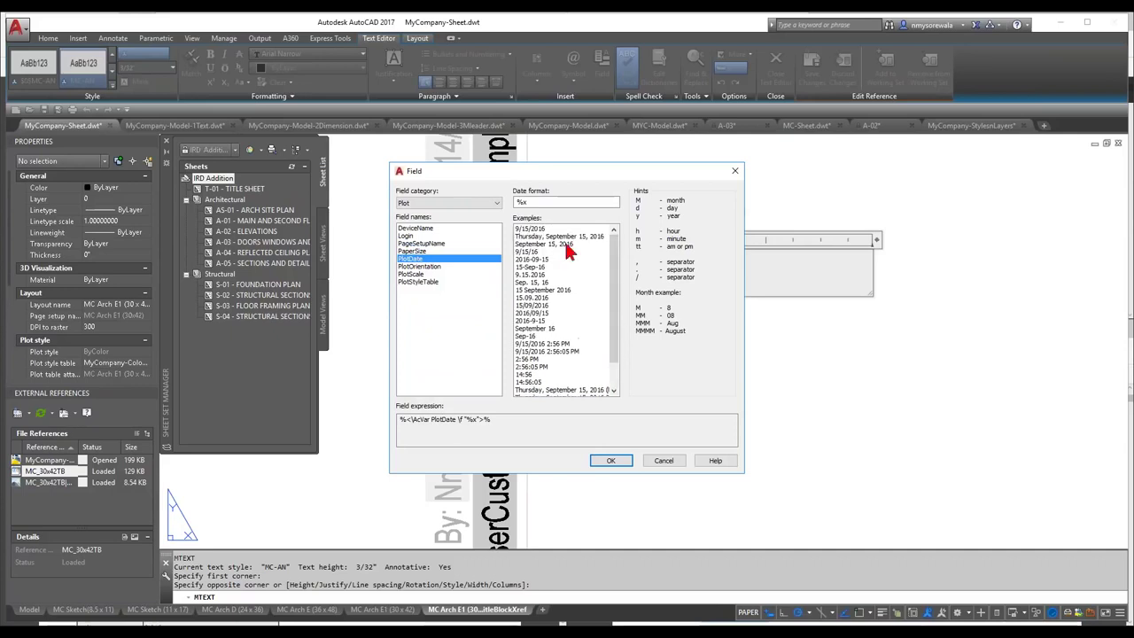
pyautogui.scroll(-2, 574, 320)
pyautogui.click(567, 374)
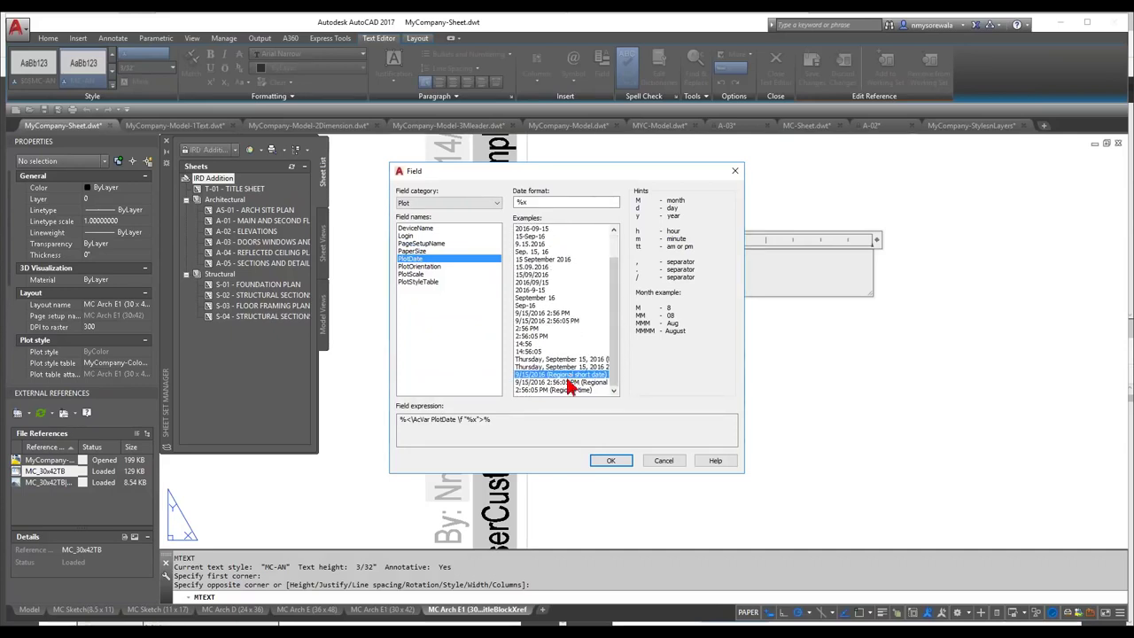
pyautogui.click(563, 383)
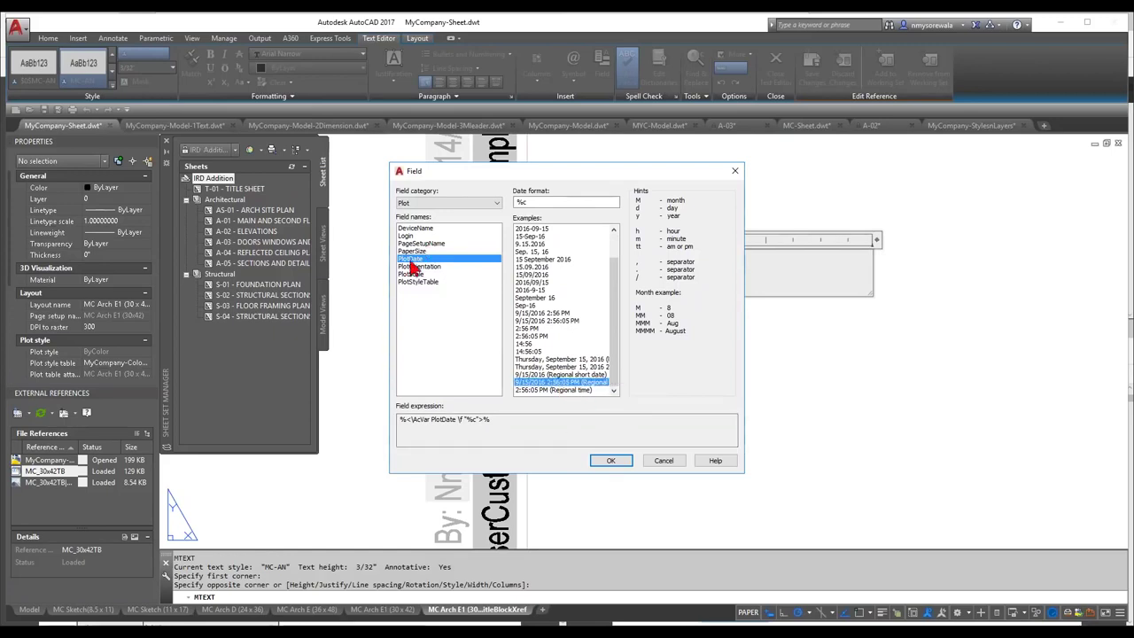
pyautogui.click(621, 463)
# Step: Close the text editor and select the new plot-date text
pyautogui.click(598, 318)
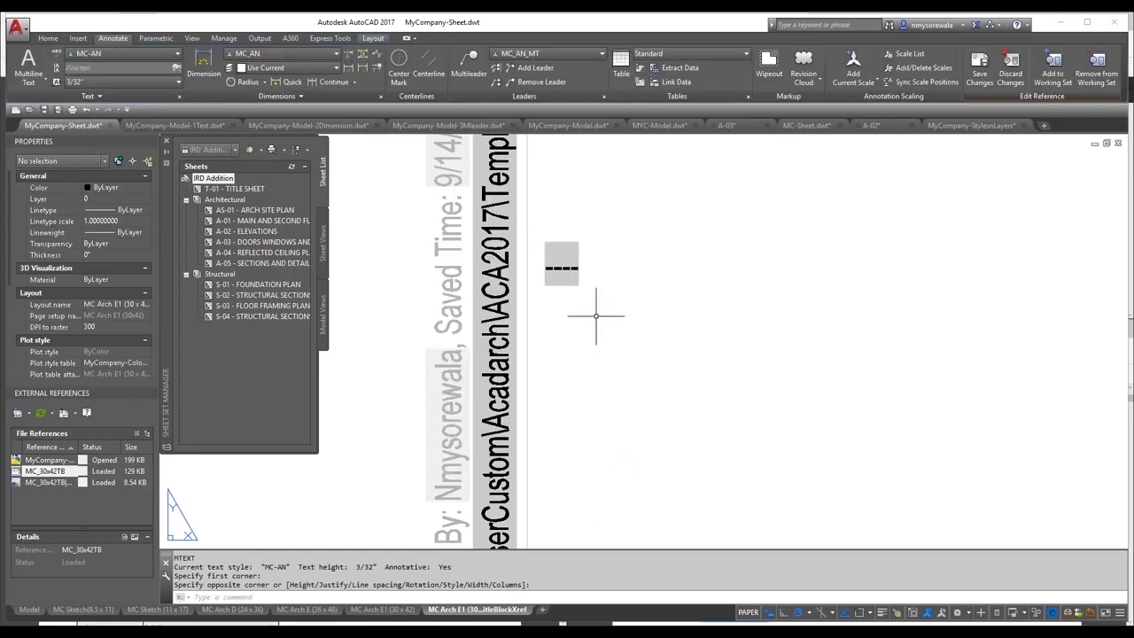
pyautogui.scroll(-3, 585, 324)
pyautogui.scroll(2, 575, 325)
pyautogui.press('Escape')
pyautogui.click(560, 282)
# Step: Append a Login field in Uppercase format after the plot date
pyautogui.doubleClick(560, 282)
pyautogui.rightClick(591, 281)
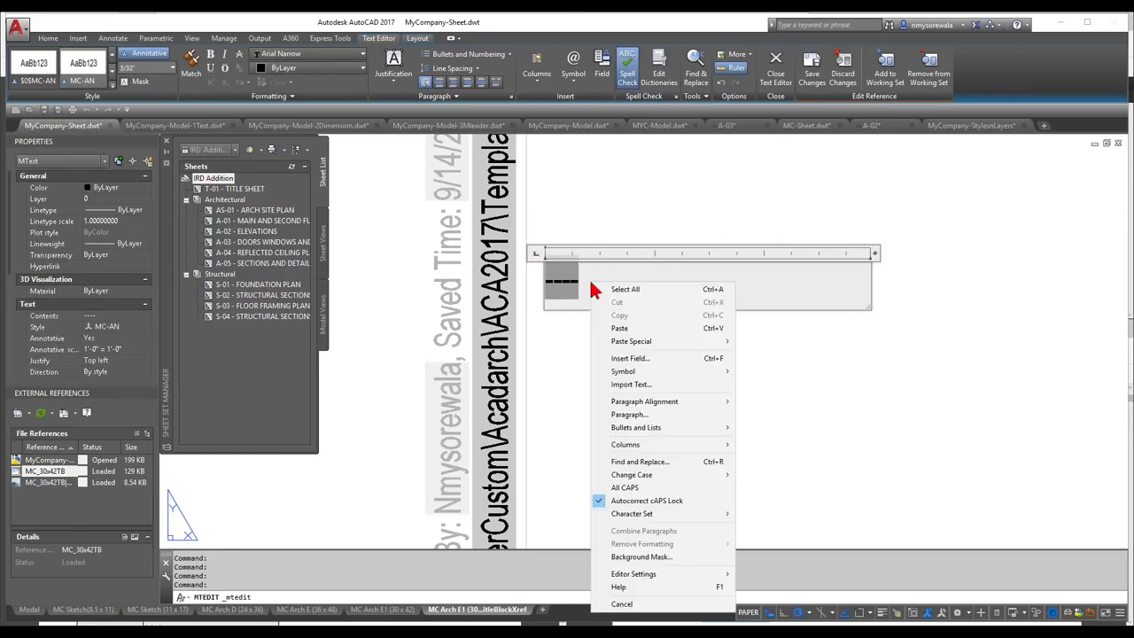
pyautogui.click(632, 354)
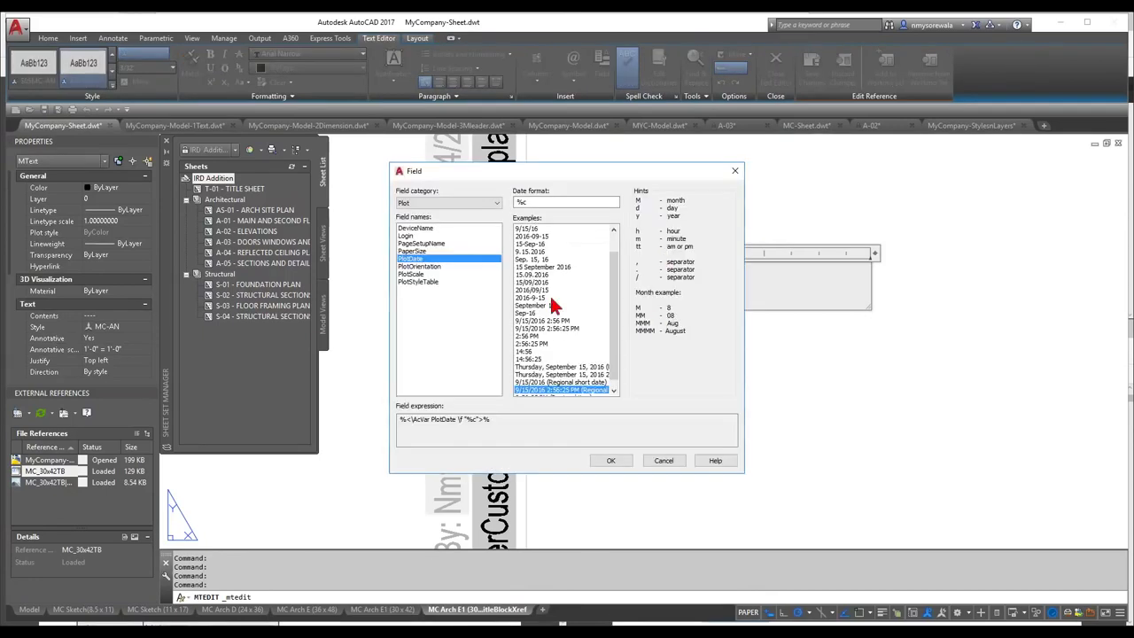
pyautogui.click(427, 237)
pyautogui.click(530, 236)
pyautogui.click(622, 462)
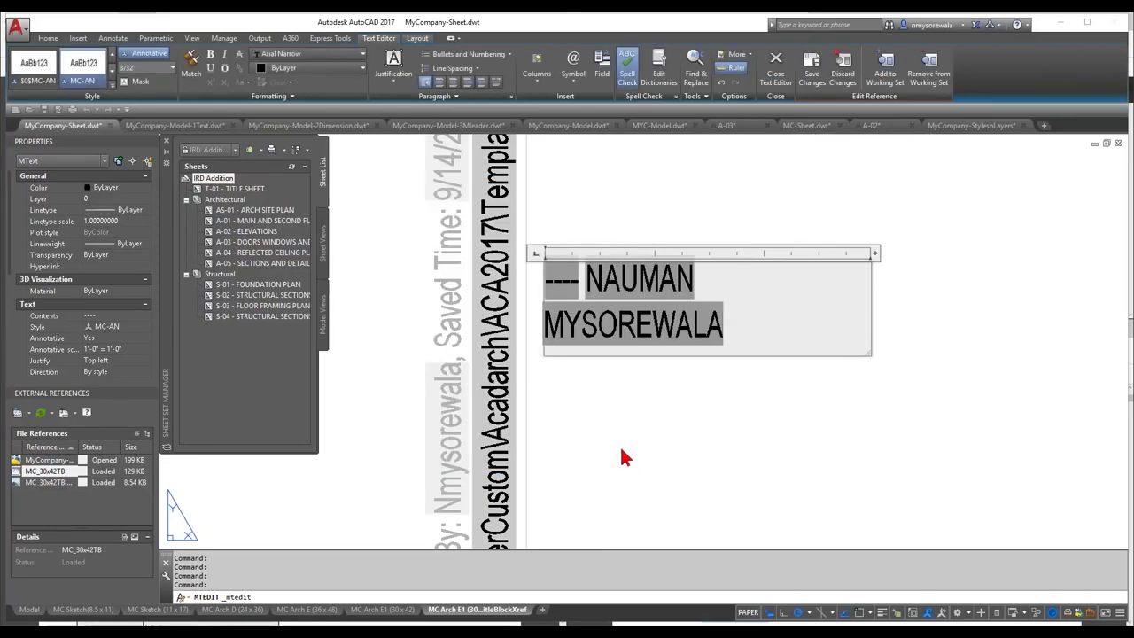
pyautogui.click(714, 372)
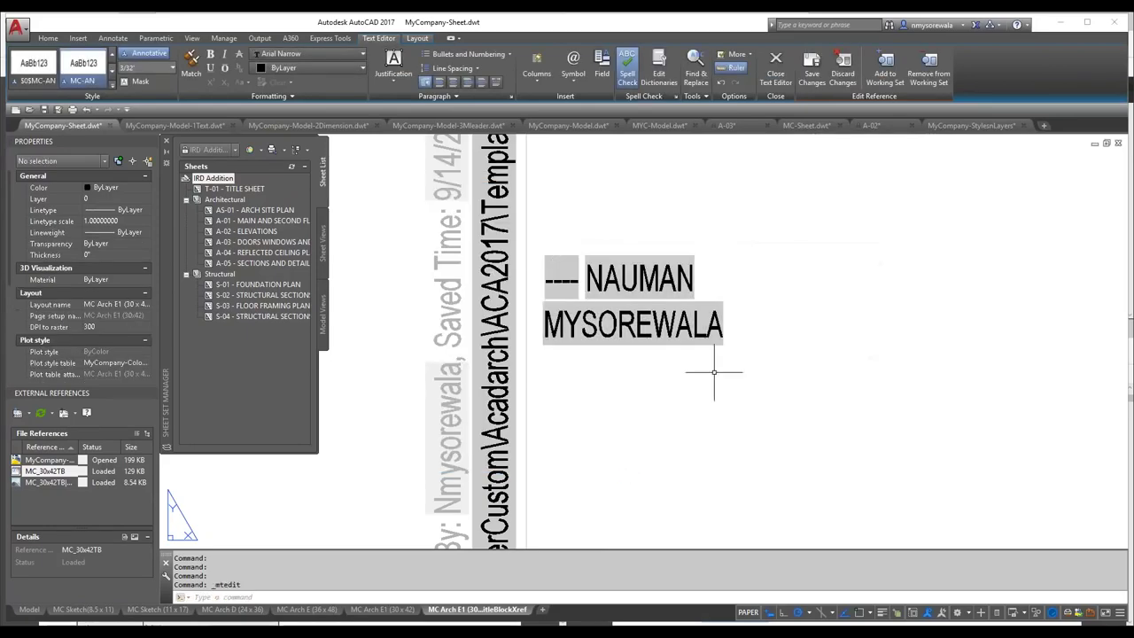
# Step: Reopen the text to check the date and login fields, then close the editor
pyautogui.doubleClick(700, 319)
pyautogui.click(734, 311)
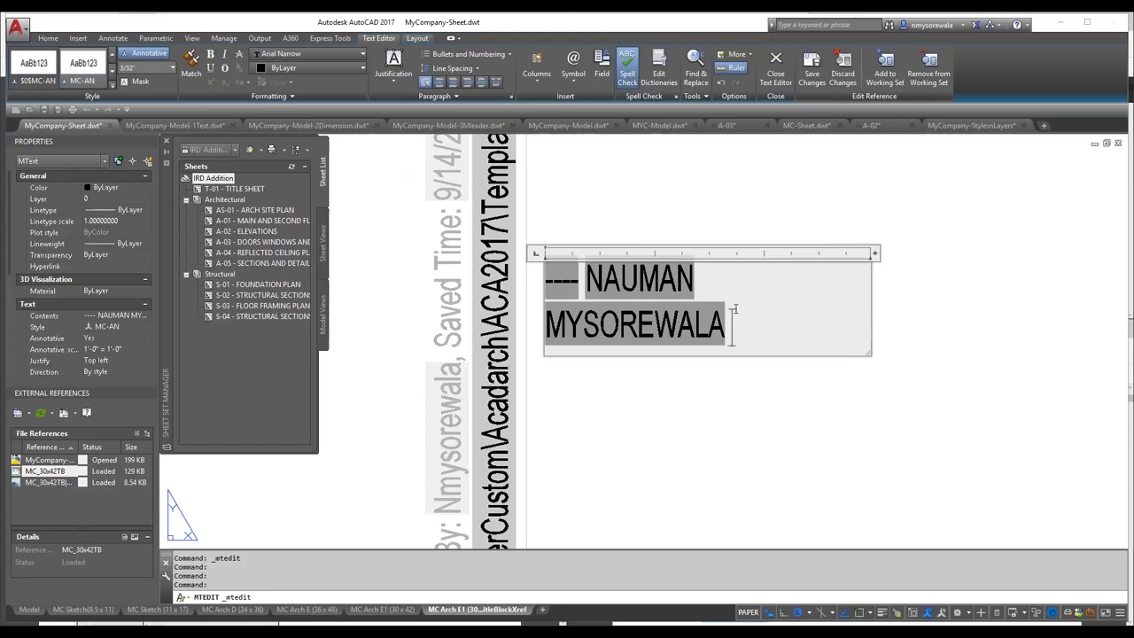
pyautogui.click(715, 220)
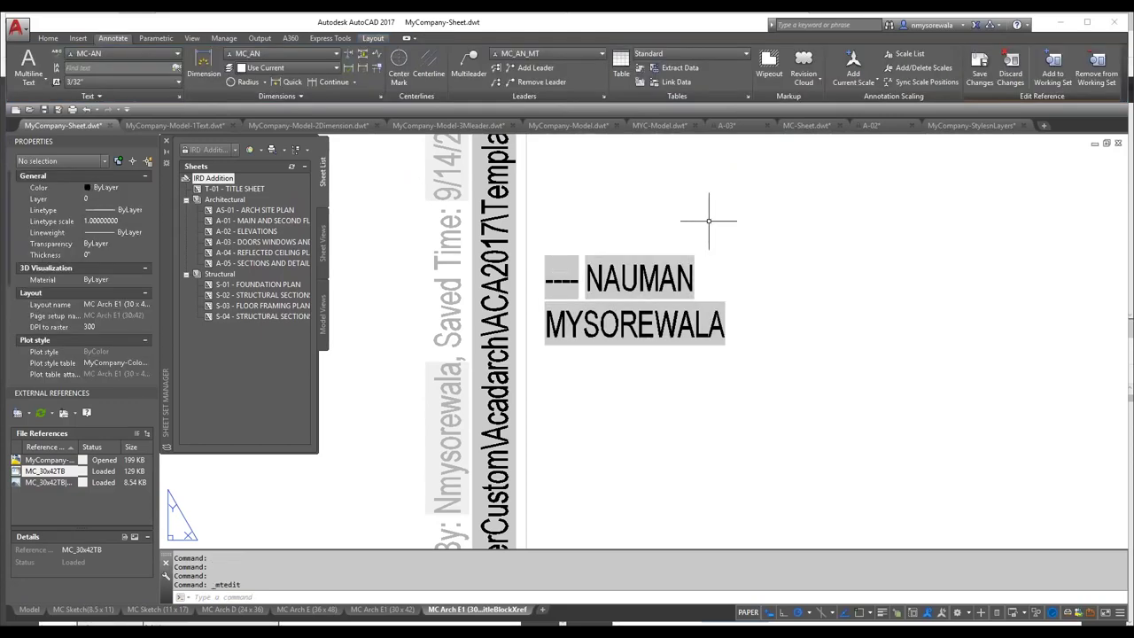
pyautogui.scroll(-10, 716, 220)
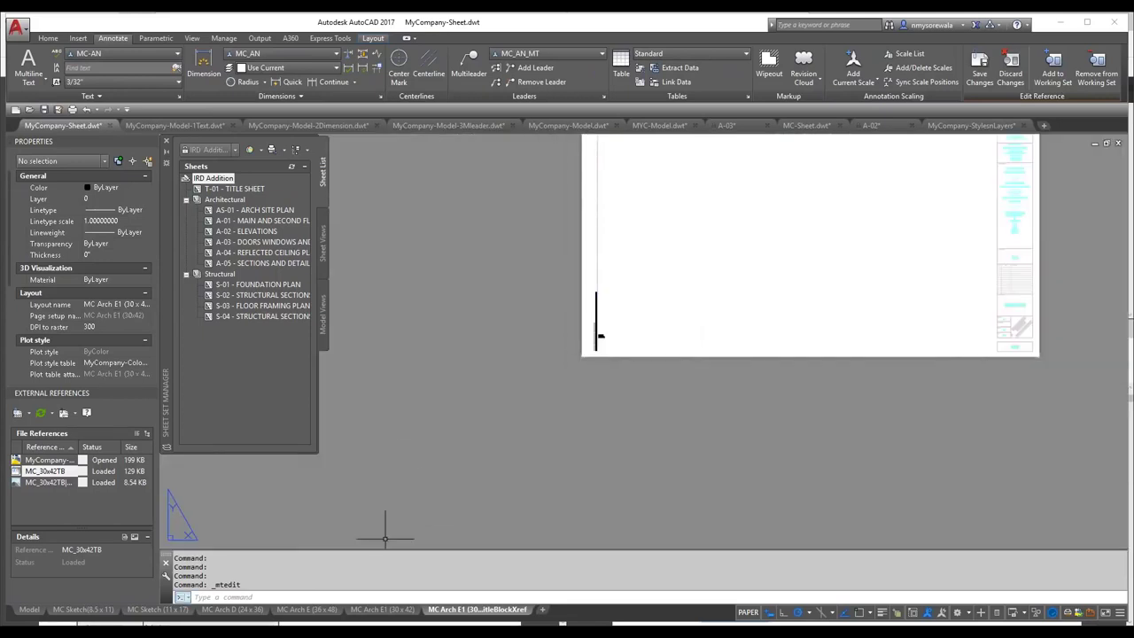
# Step: Switch to the MC Arch E1 (30 x 42) layout and select the SHEETTITLE text
pyautogui.click(389, 610)
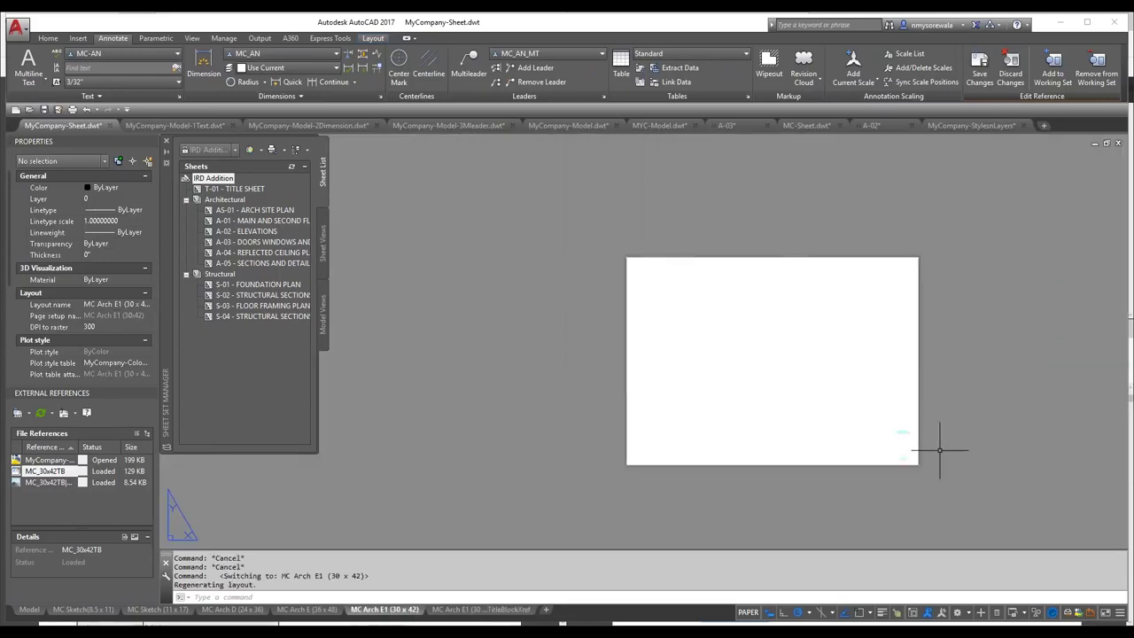
pyautogui.scroll(3, 936, 456)
pyautogui.scroll(3, 765, 346)
pyautogui.click(667, 233)
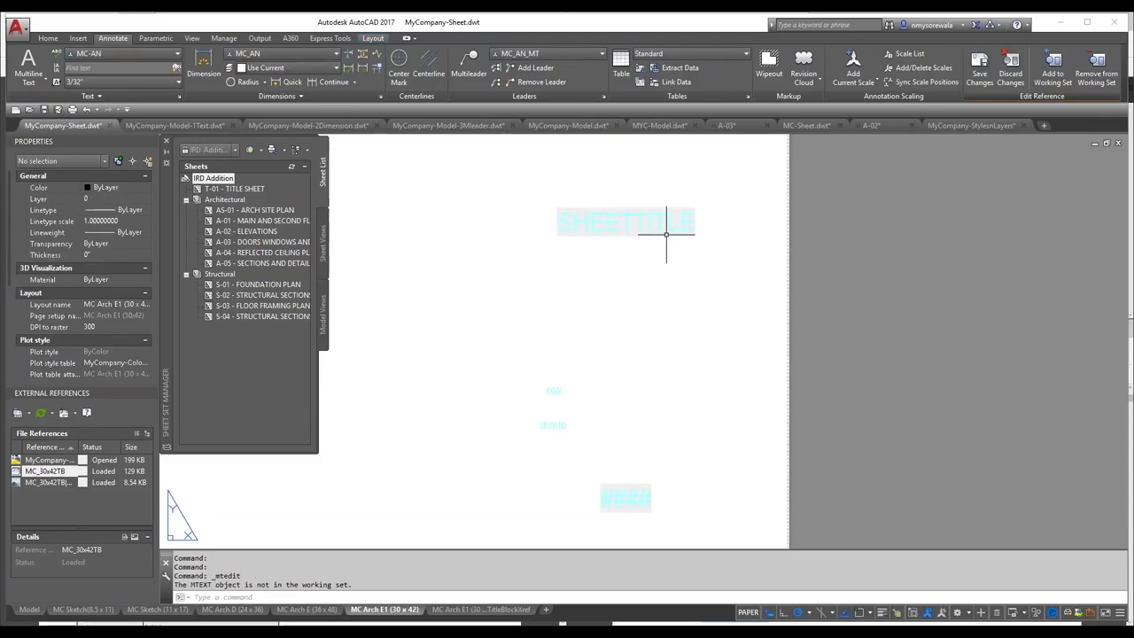
pyautogui.doubleClick(663, 222)
# Step: Save the reference edits back into the MC_30x42TB title block
pyautogui.click(1000, 80)
pyautogui.click(607, 358)
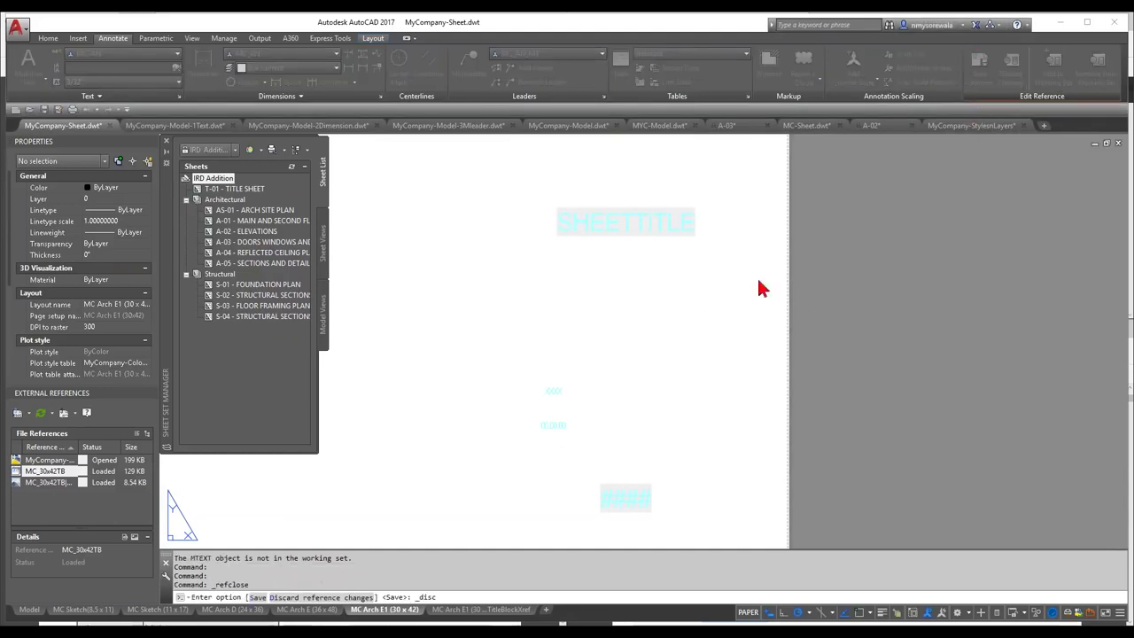
pyautogui.click(980, 71)
pyautogui.click(556, 359)
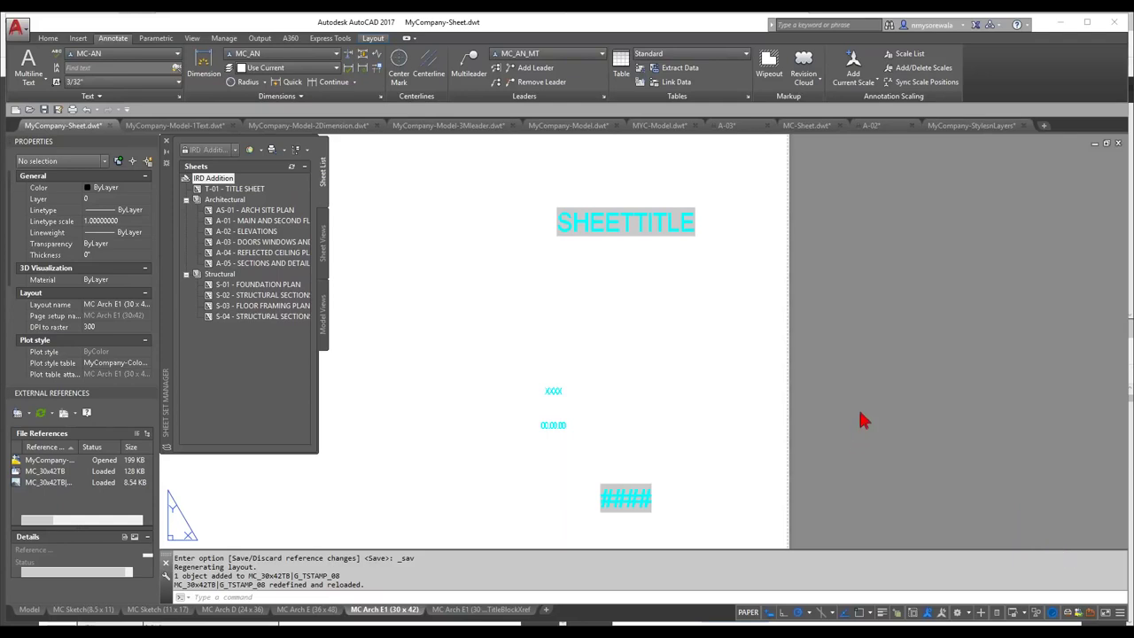
# Step: Set the SHEETTITLE field to CurrentSheetTitle in Uppercase format and close the editor
pyautogui.click(626, 222)
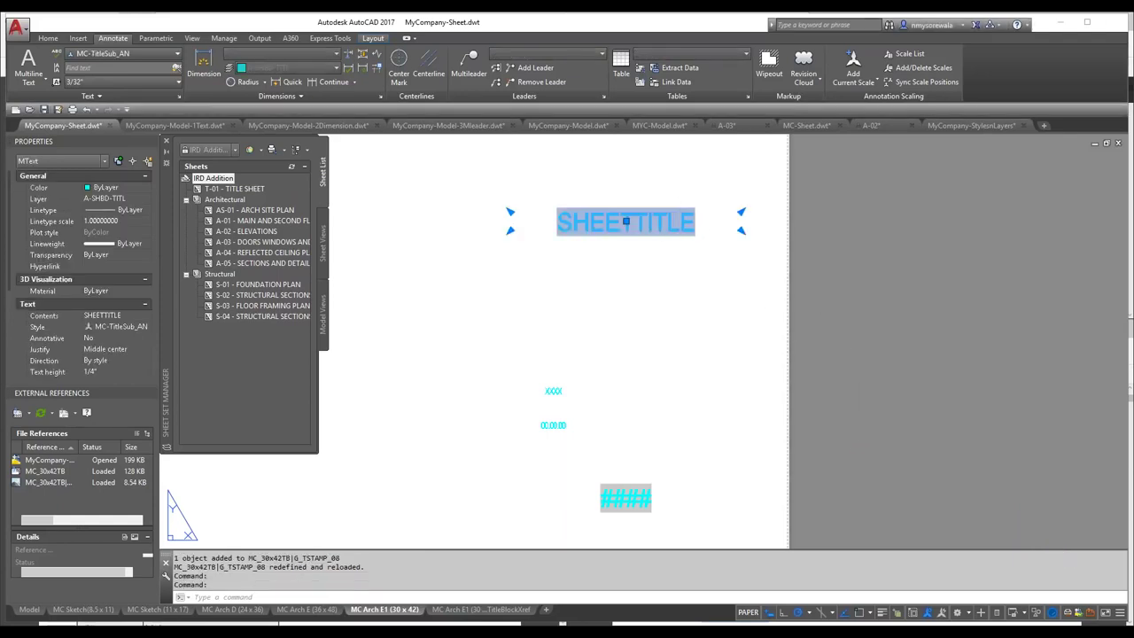
pyautogui.doubleClick(626, 222)
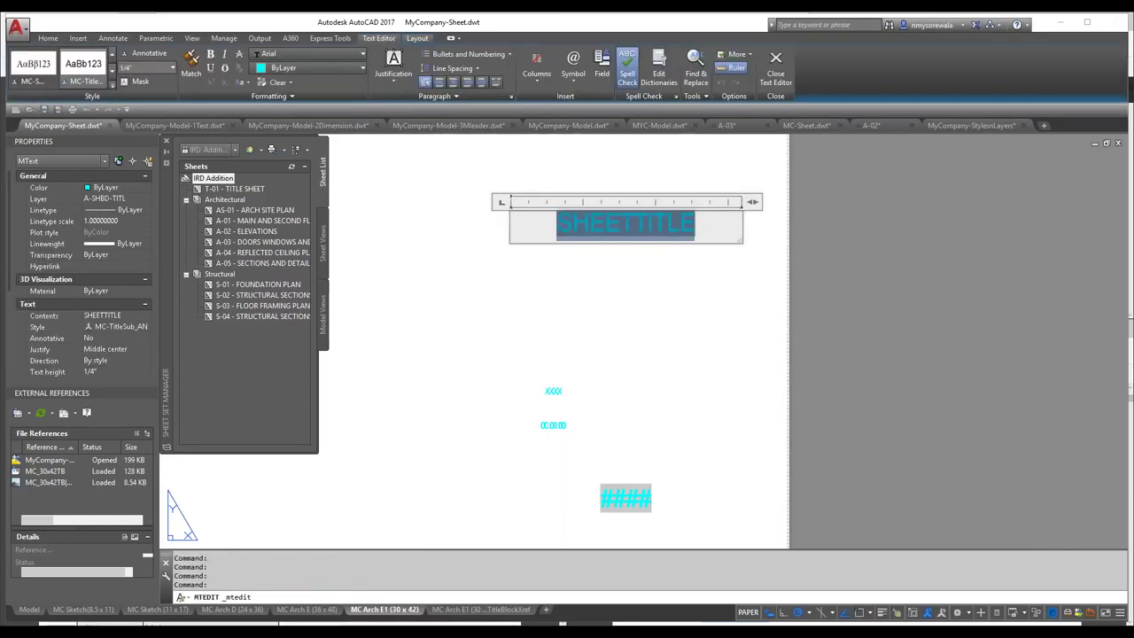
pyautogui.rightClick(668, 230)
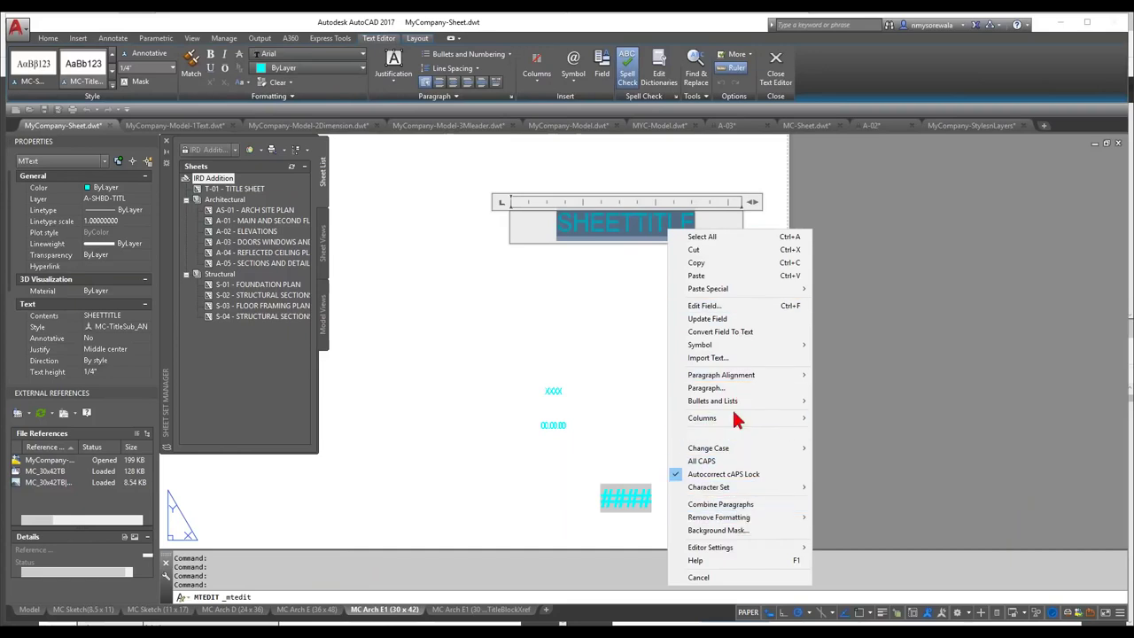
pyautogui.click(734, 307)
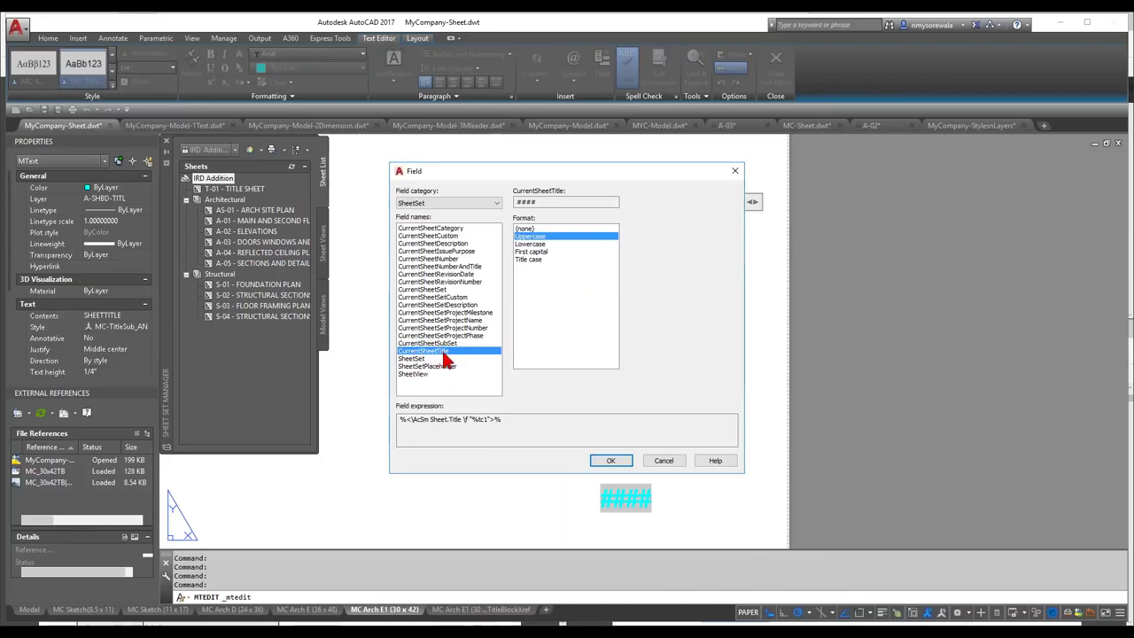
pyautogui.click(614, 462)
pyautogui.click(734, 304)
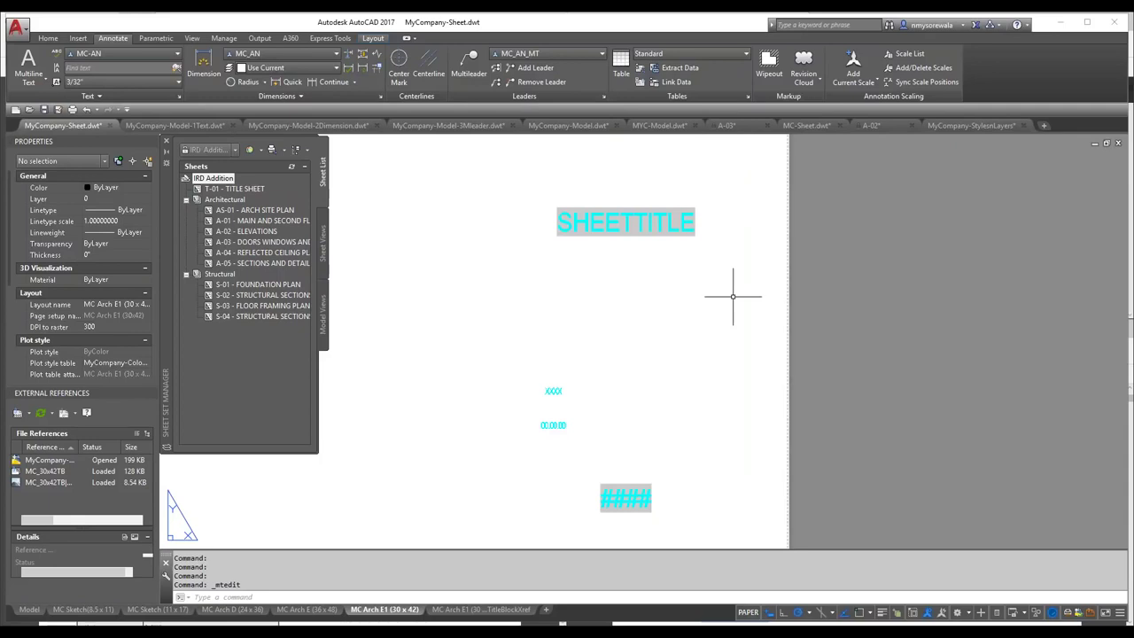
pyautogui.scroll(-3, 817, 350)
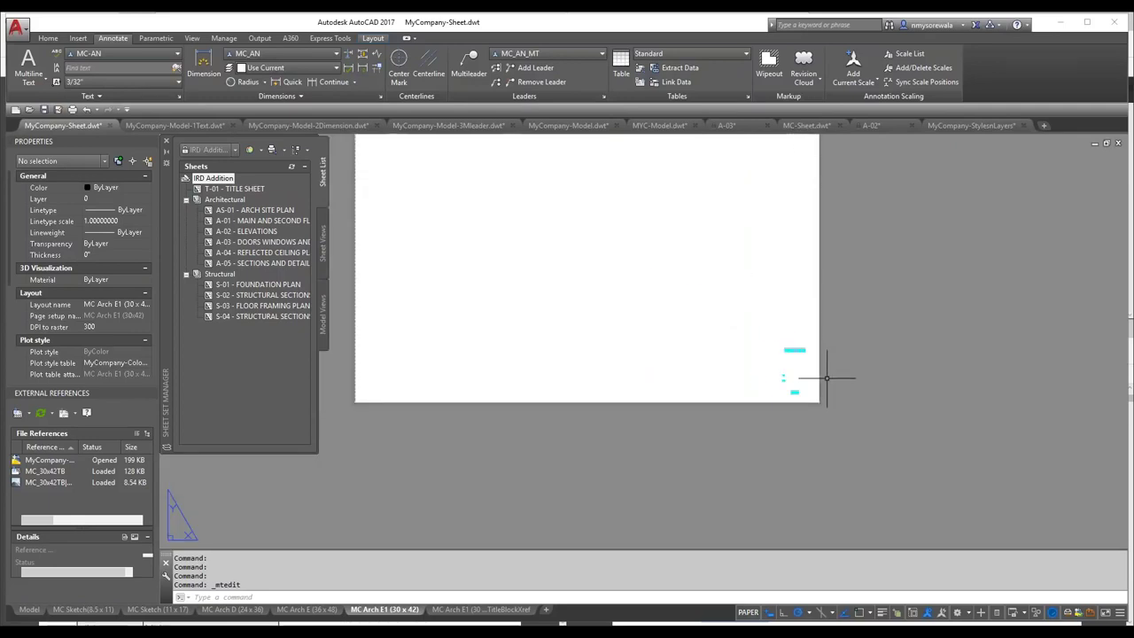